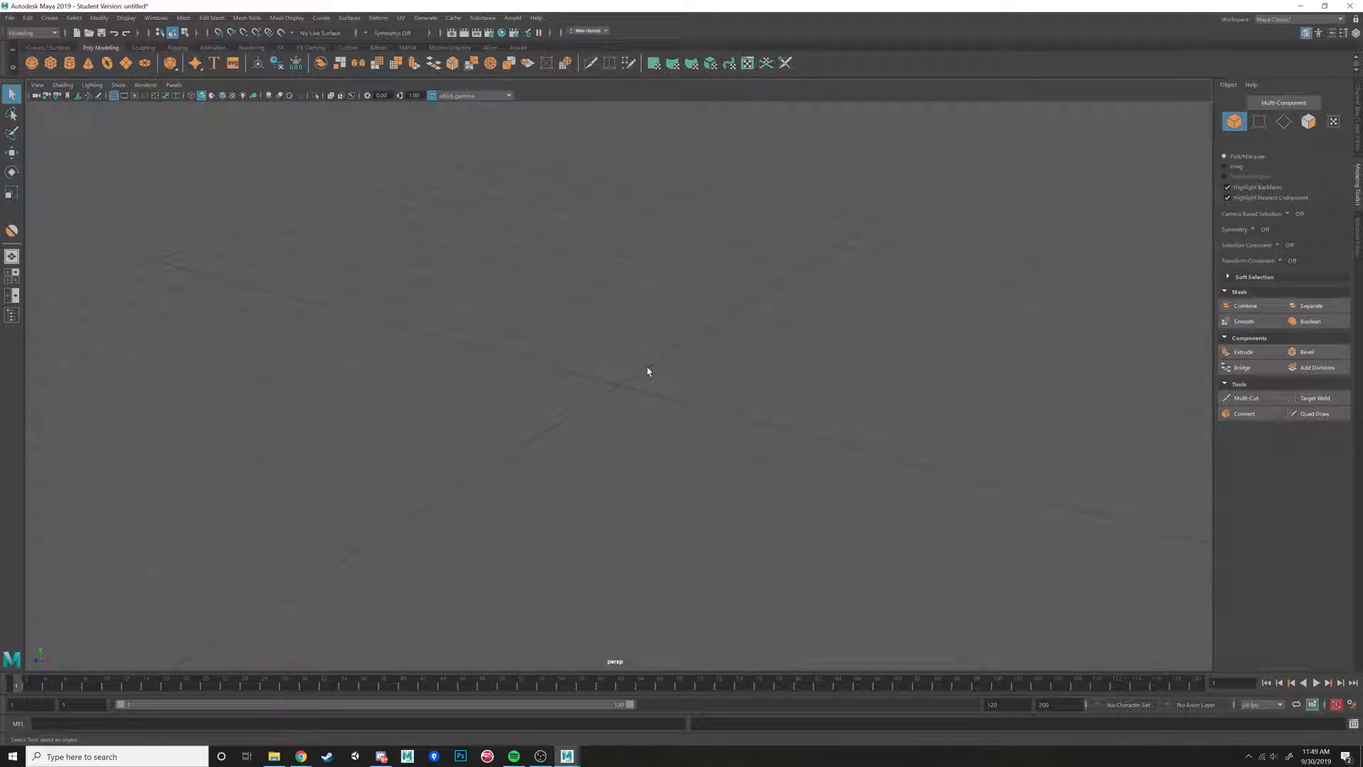
Create a polygon cube at the origin.
click(51, 64)
alt+drag(998, 405, 563, 440)
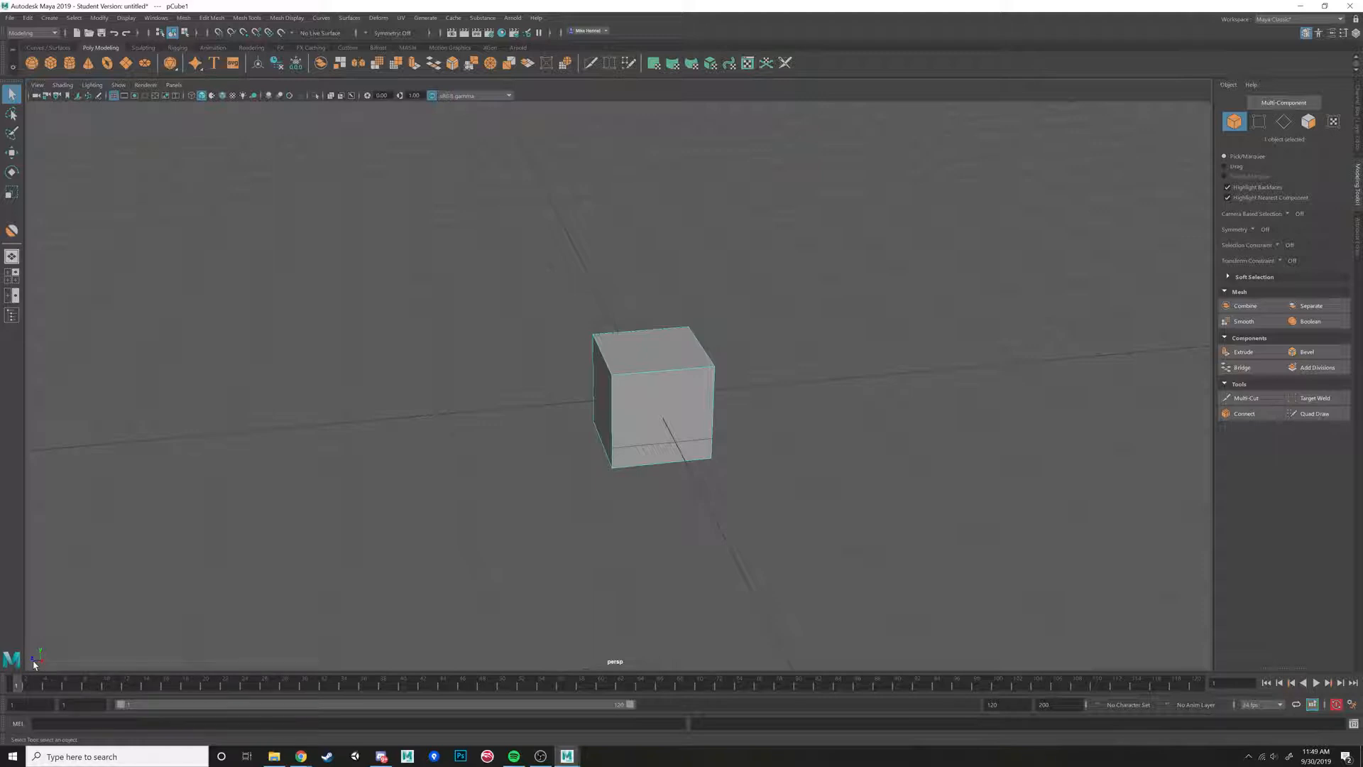
alt+drag(612, 416, 621, 457)
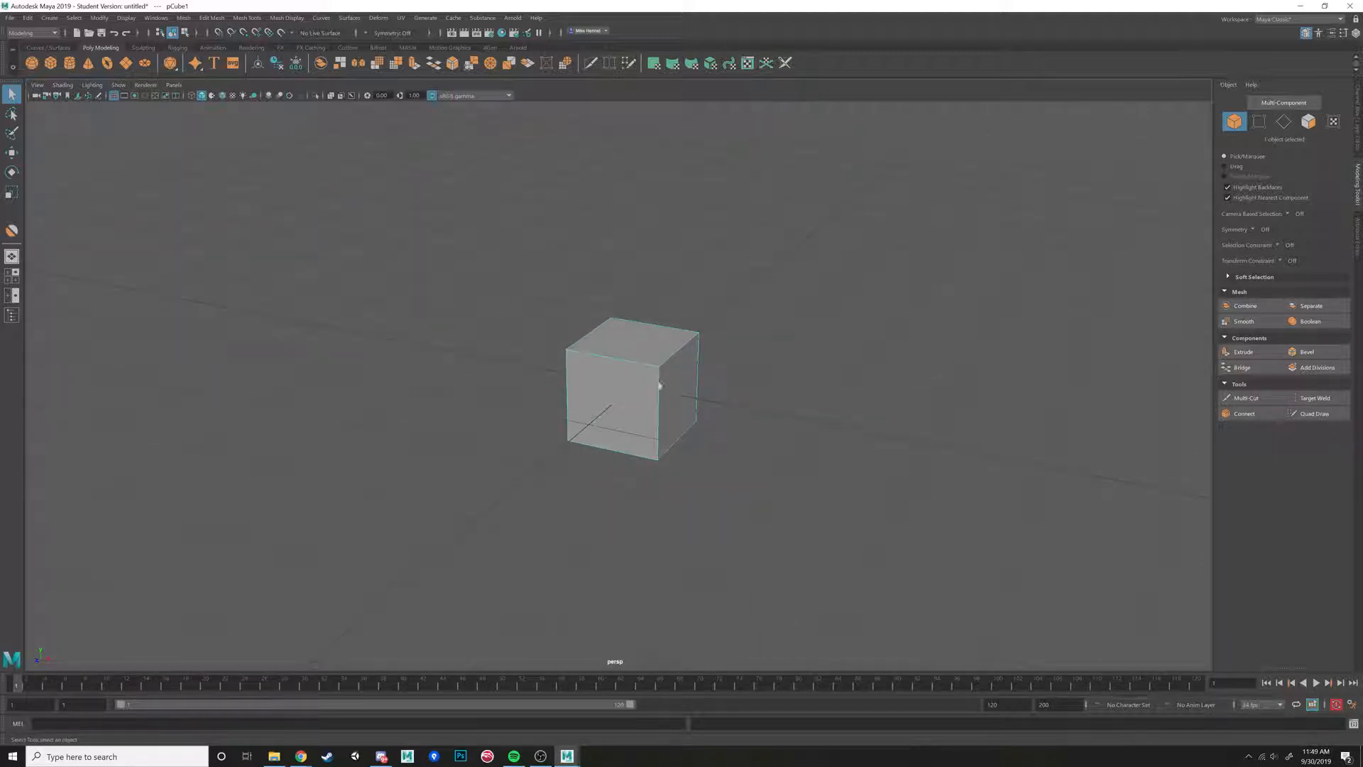
Move the cube upward along the Y axis by about 0.51 units.
key(w)
mouse_move(703, 398)
alt+mouse_down()
mouse_move(685, 412)
mouse_move(703, 410)
mouse_move(697, 423)
alt+mouse_up()
scroll(685, 407, up, 4)
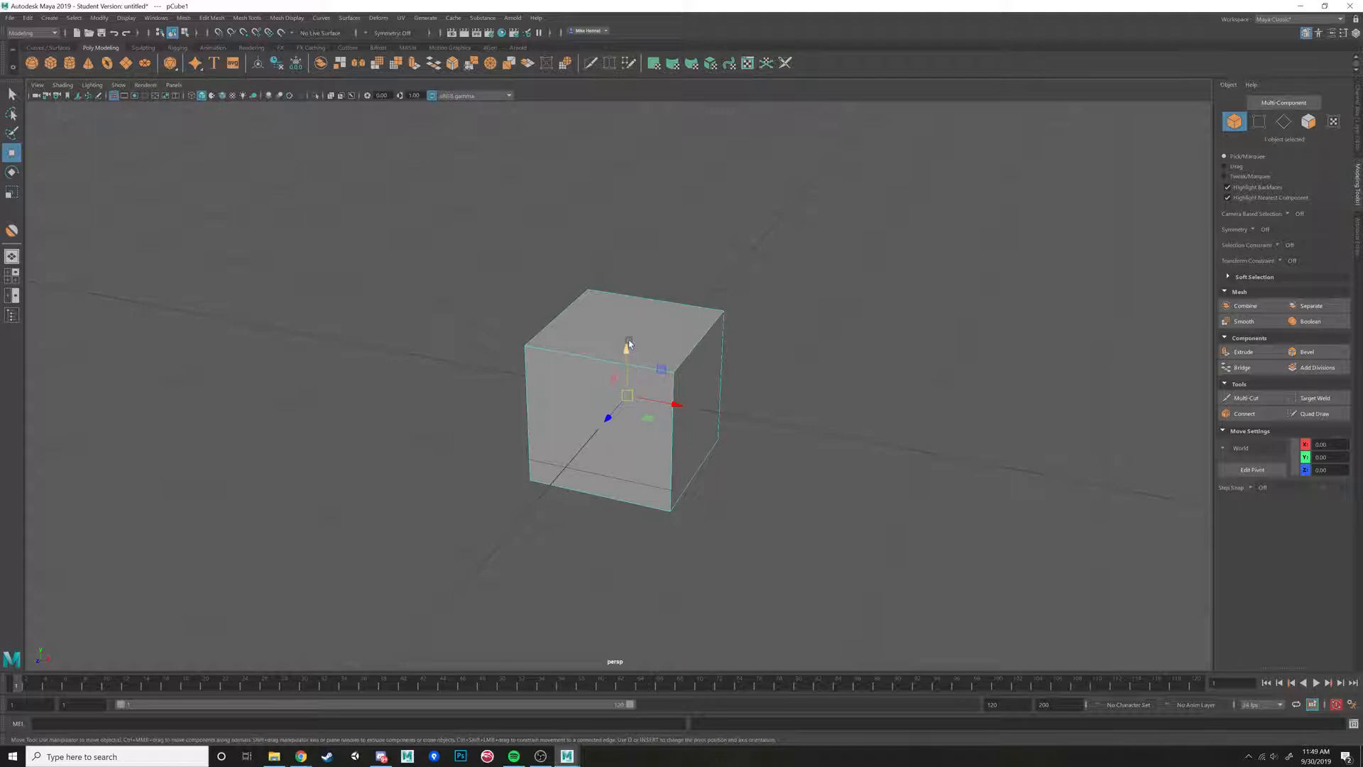
alt+drag(621, 390, 449, 426)
alt+drag(613, 414, 674, 429)
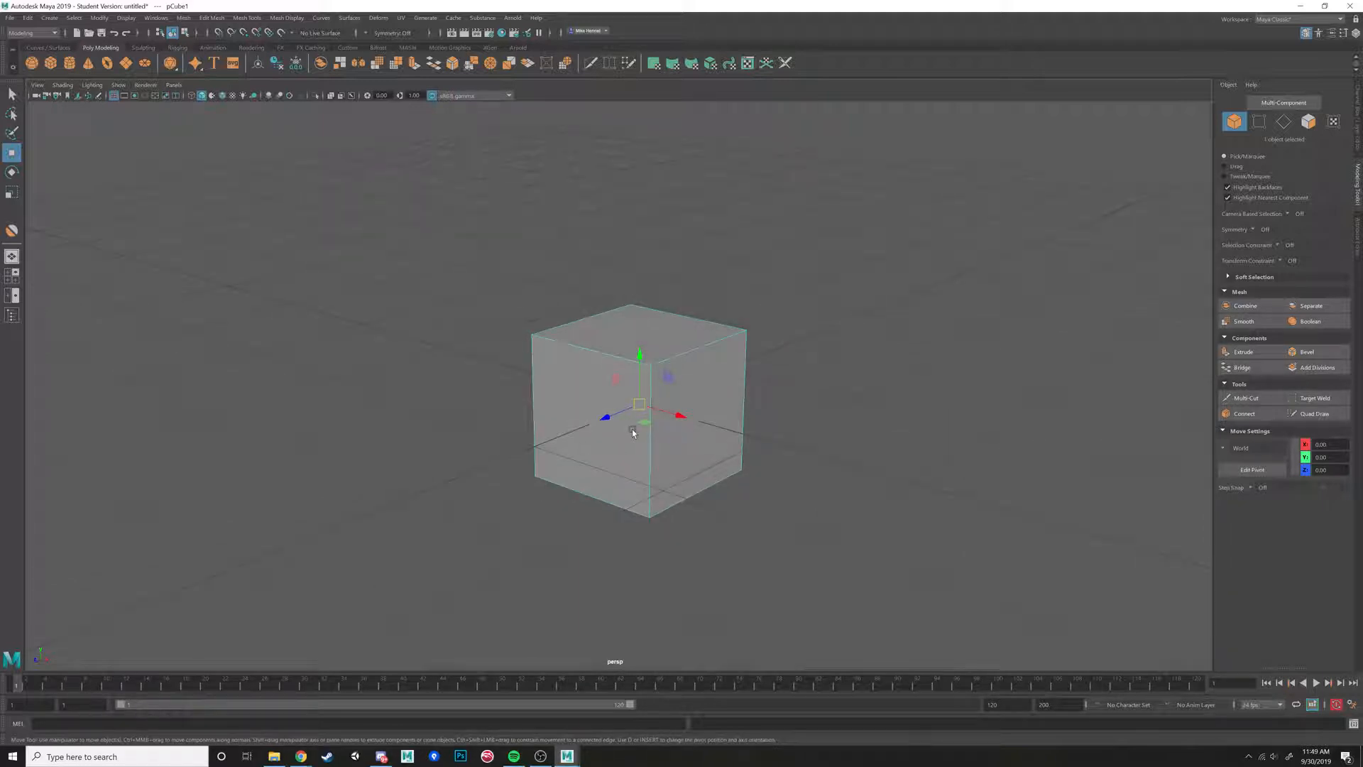
alt+drag(632, 429, 575, 447)
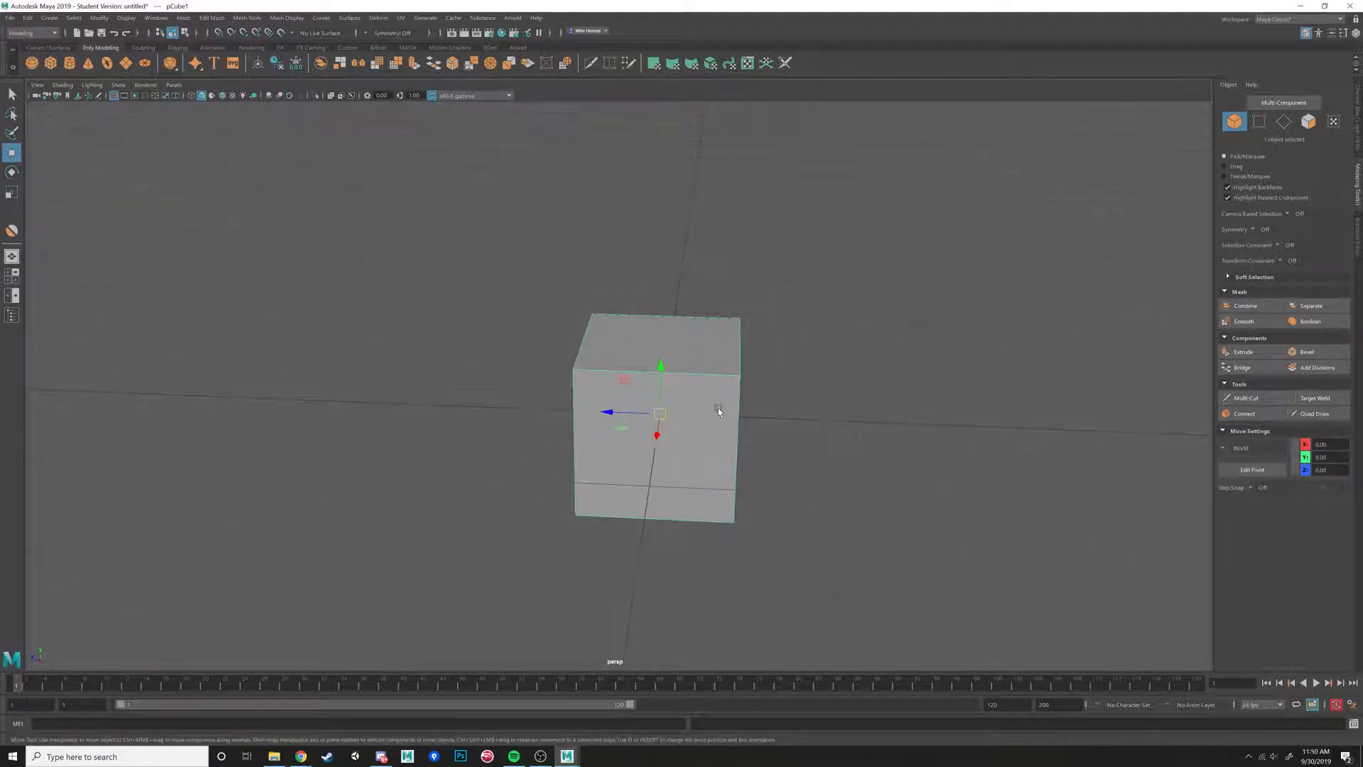
mouse_move(686, 439)
alt+mouse_down()
mouse_move(761, 426)
mouse_move(684, 412)
alt+mouse_up()
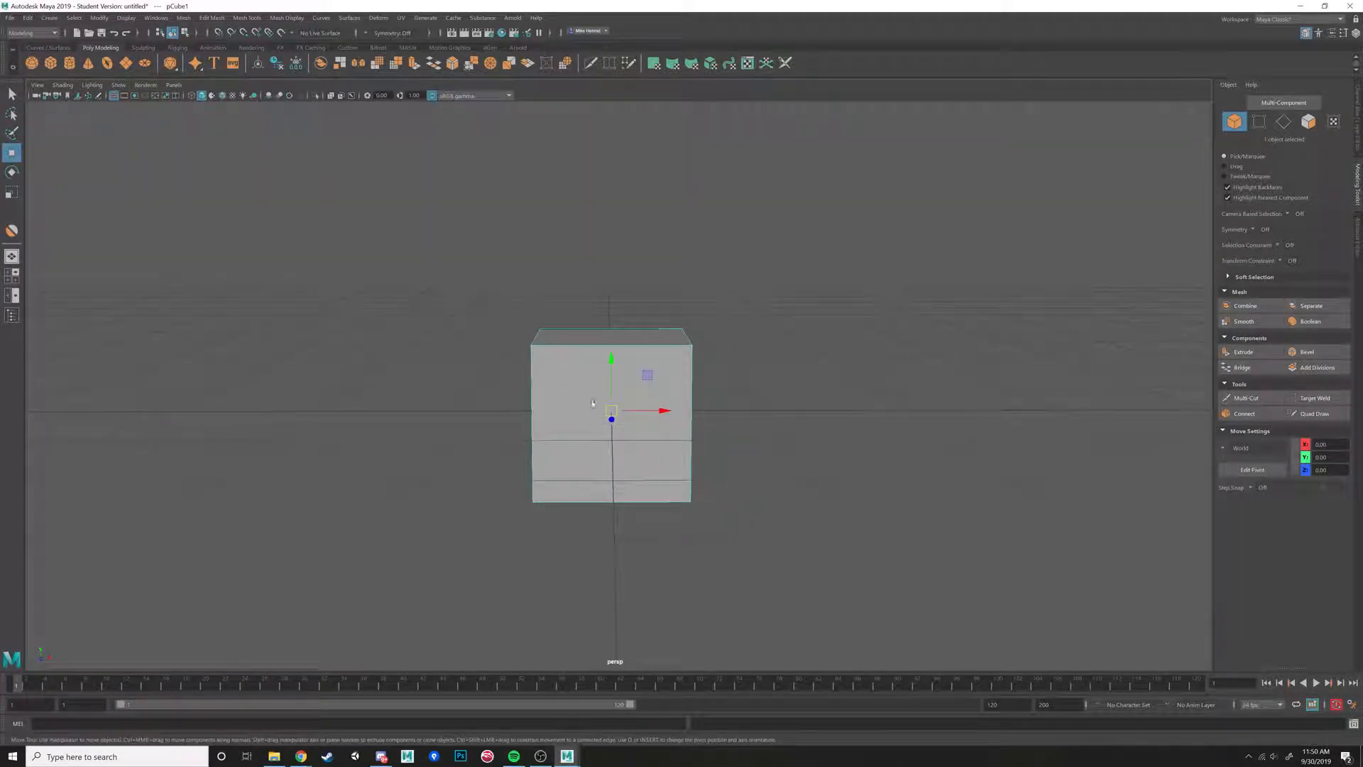
mouse_move(618, 359)
mouse_down()
mouse_move(621, 279)
mouse_move(618, 355)
mouse_up()
alt+middle_drag(618, 358, 615, 398)
alt+drag(615, 398, 559, 375)
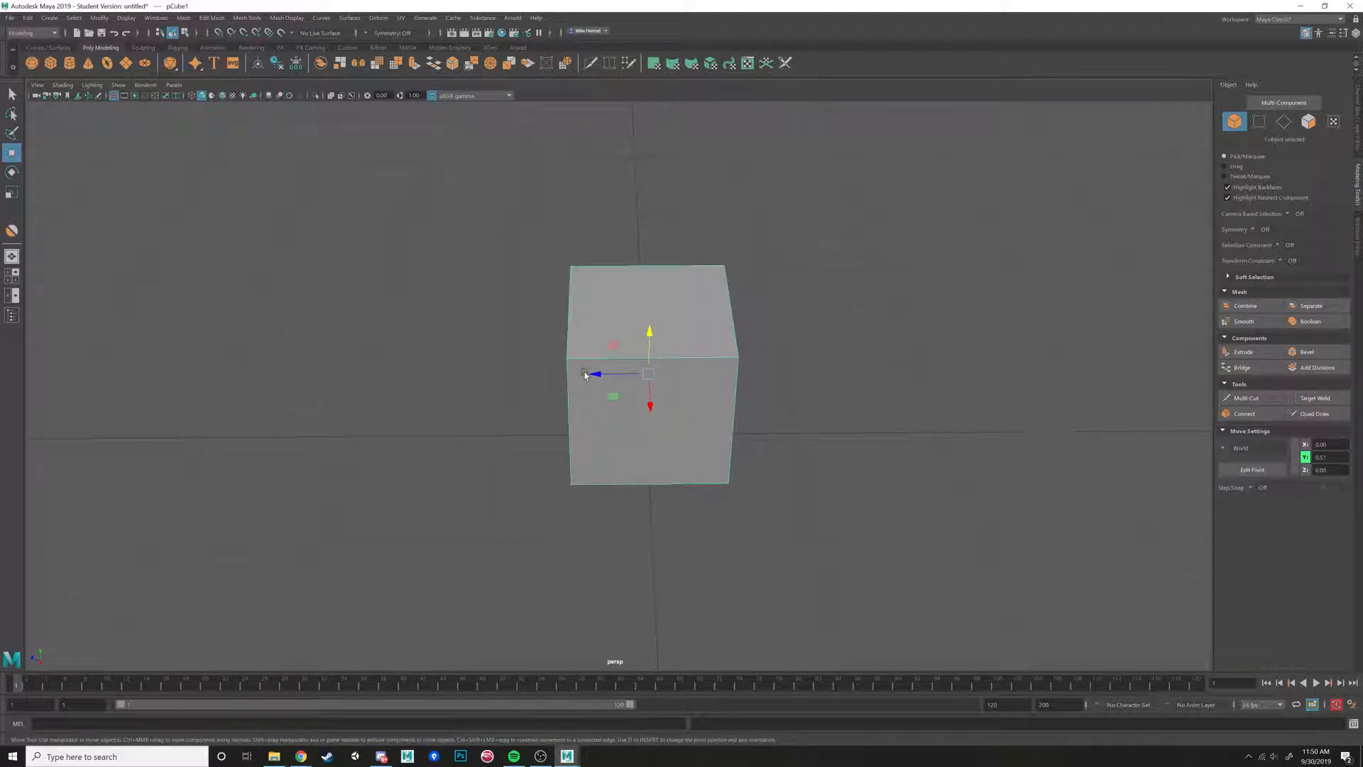
Insert a vertical edge loop through the middle of the cube with the Multi-Cut tool.
mouse_move(588, 402)
alt+mouse_down()
mouse_move(650, 398)
mouse_move(571, 419)
mouse_move(584, 390)
alt+mouse_up()
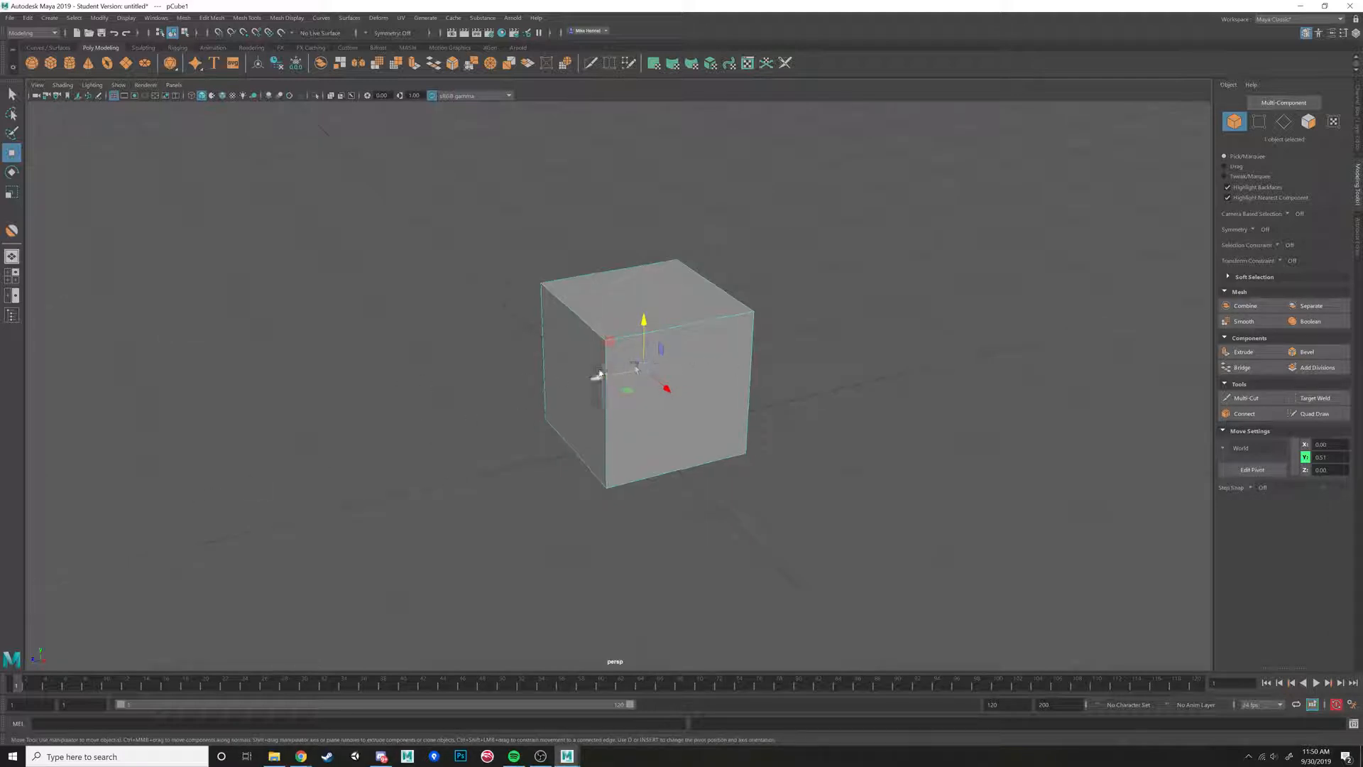
alt+drag(596, 371, 666, 366)
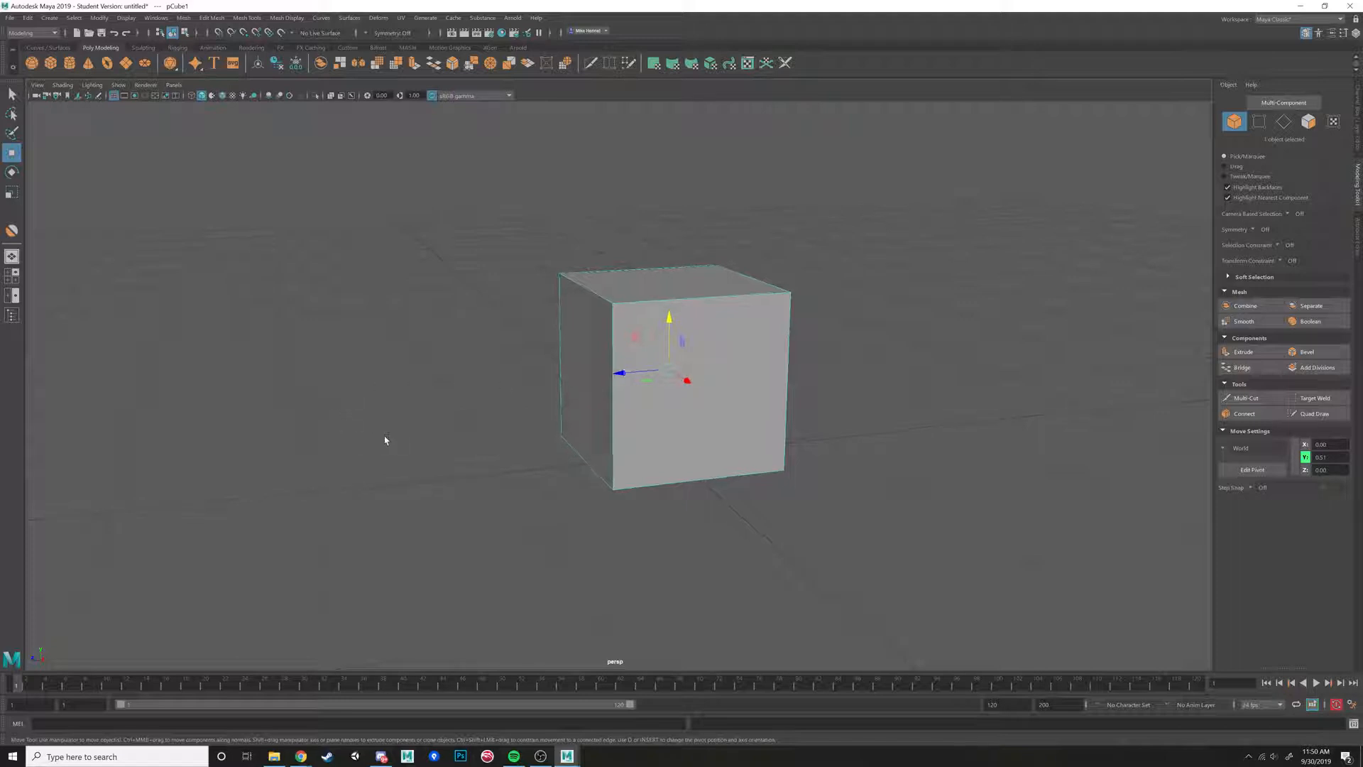
alt+drag(386, 444, 482, 406)
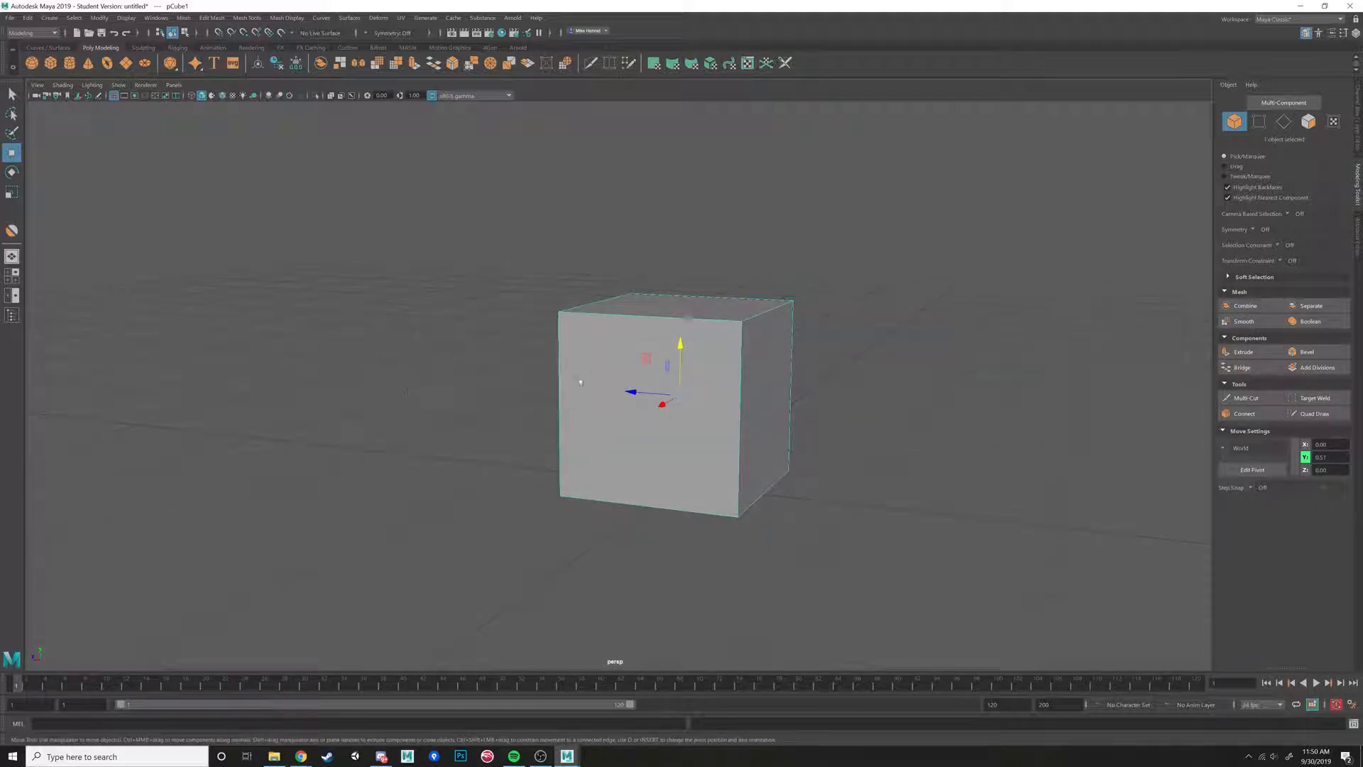
alt+drag(386, 397, 478, 399)
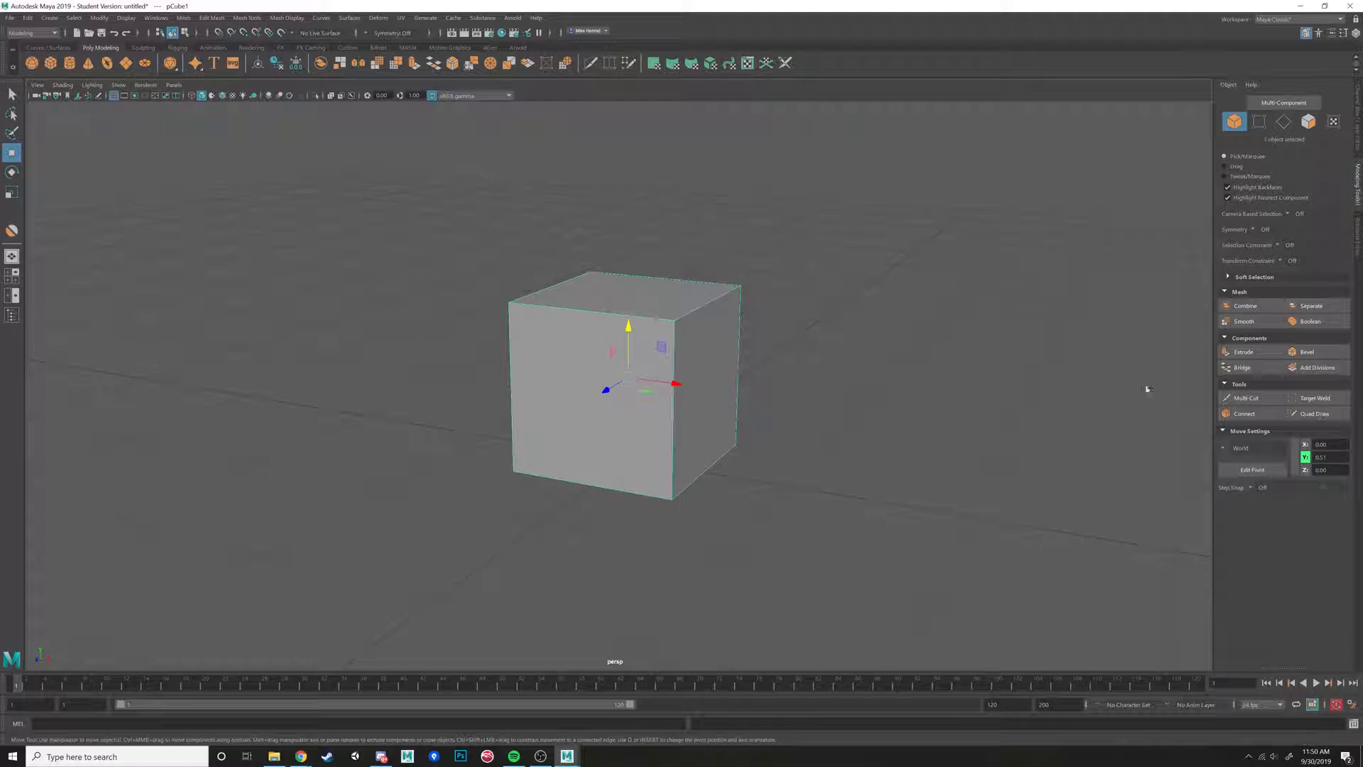
click(1246, 397)
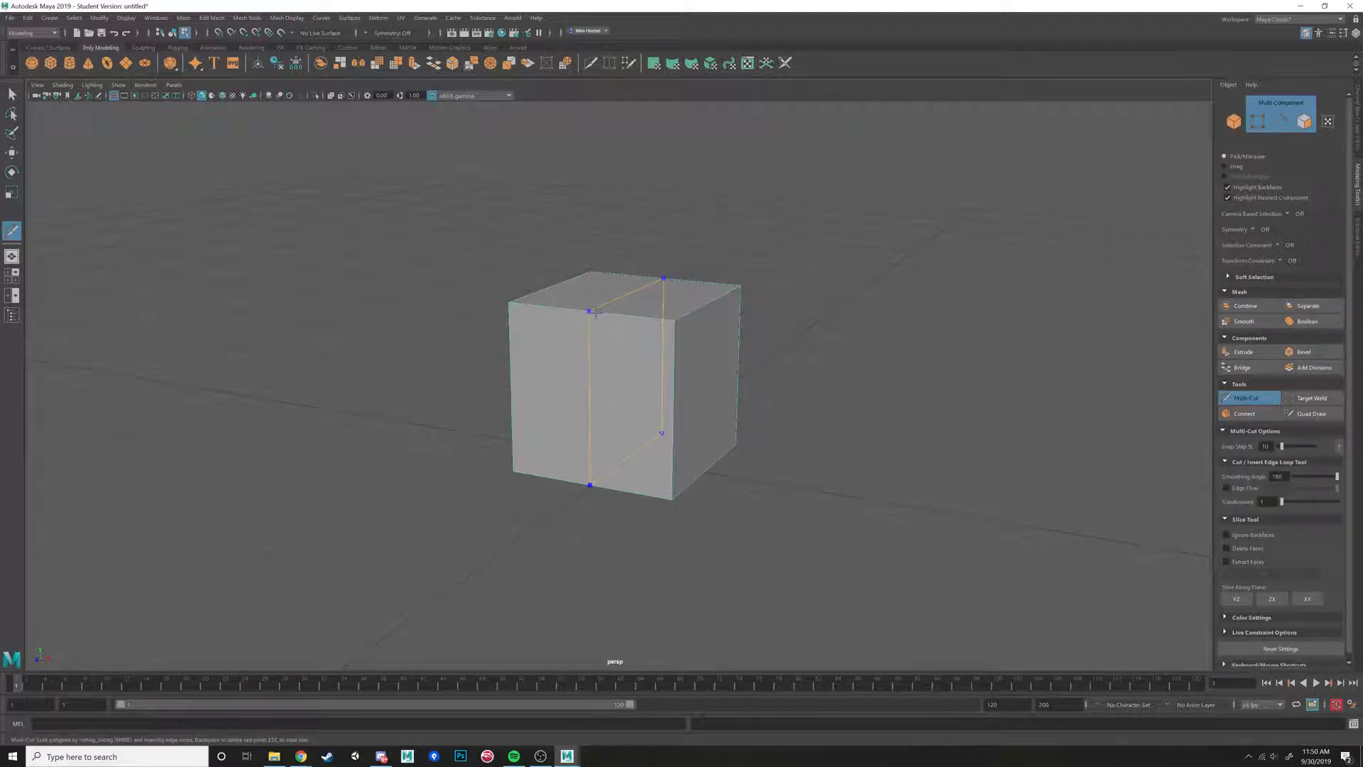
ctrl+shift+click(596, 312)
Pull the front vertical edge of the new loop outward to form a pointed, five-sided block, and return to object selection.
alt+drag(642, 335, 590, 371)
key(w)
click(590, 372)
alt+drag(672, 431, 482, 419)
right_drag(654, 362, 765, 398)
alt+drag(766, 398, 794, 393)
Set the block's Y rotation to 90 degrees.
key(e)
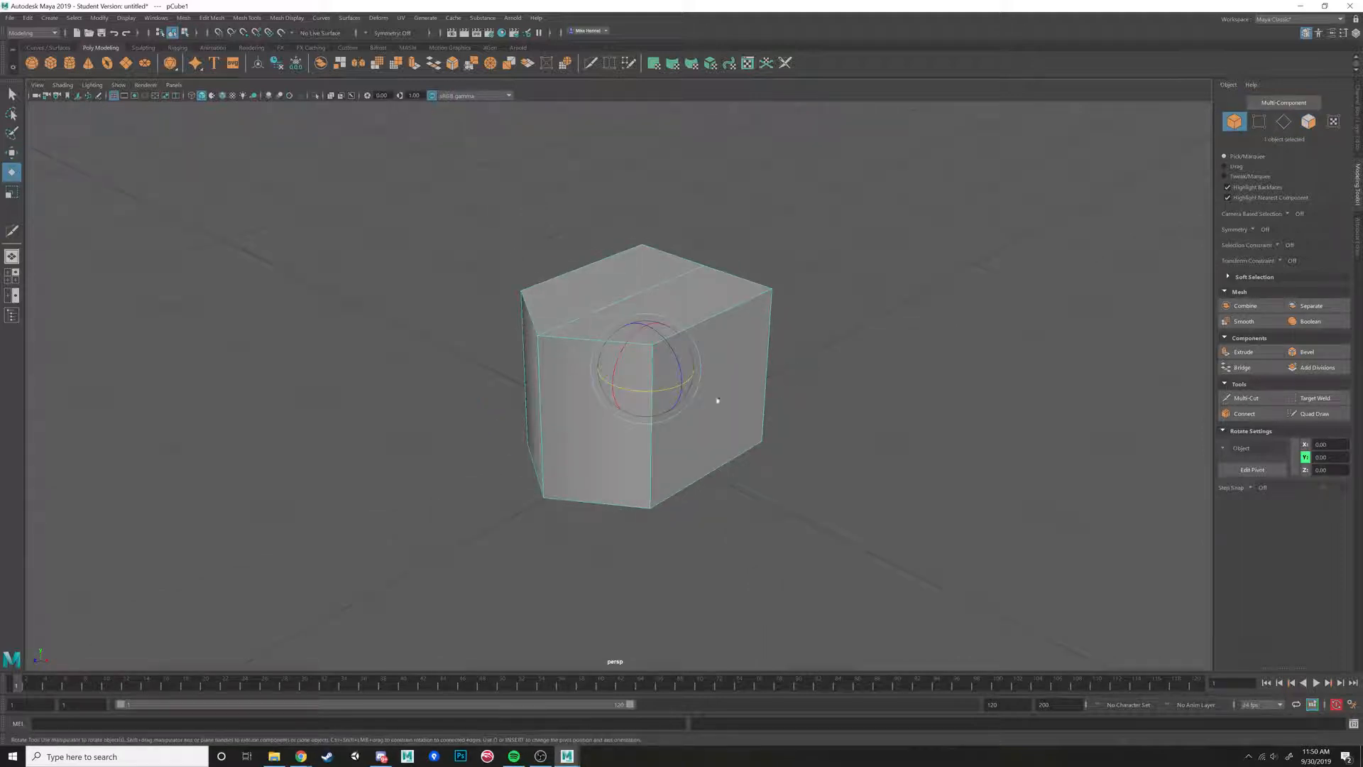
click(1358, 129)
click(1322, 124)
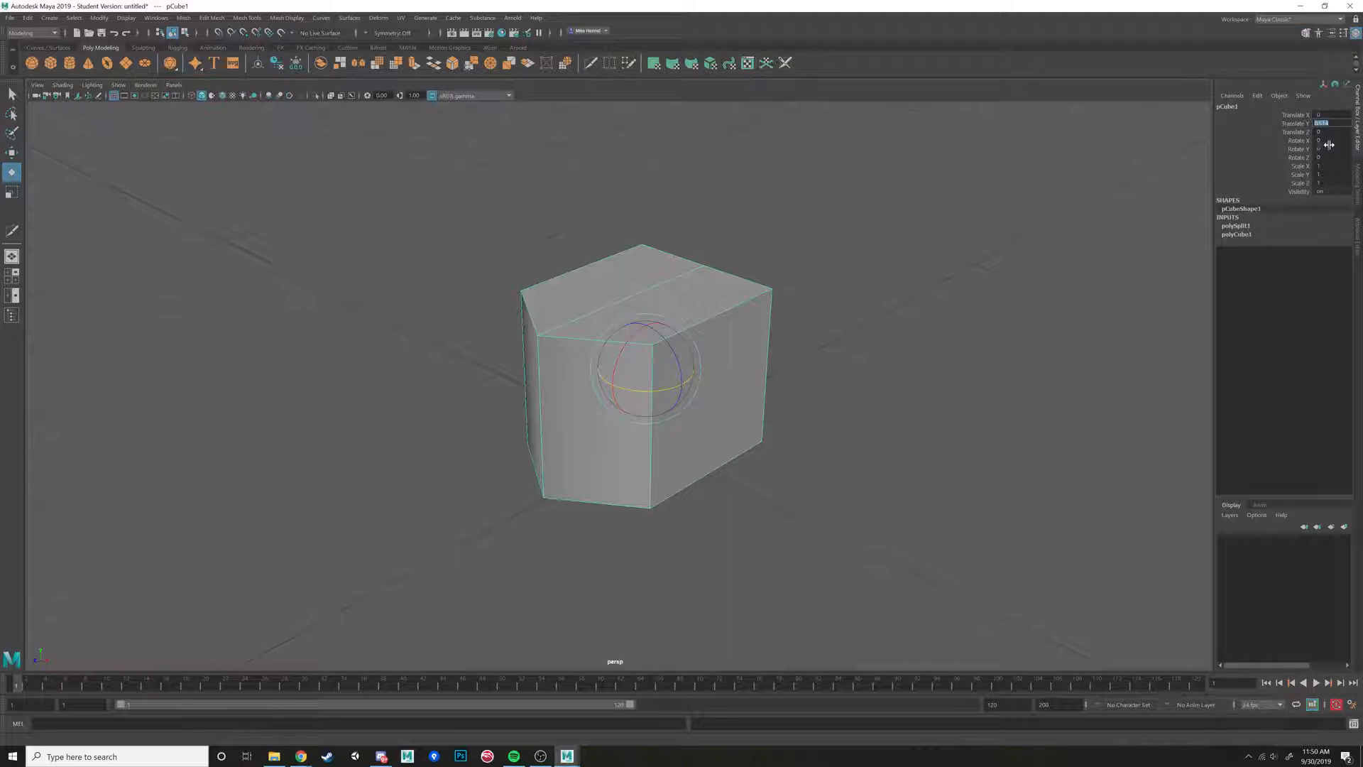
click(1325, 149)
text(90)
key(Return)
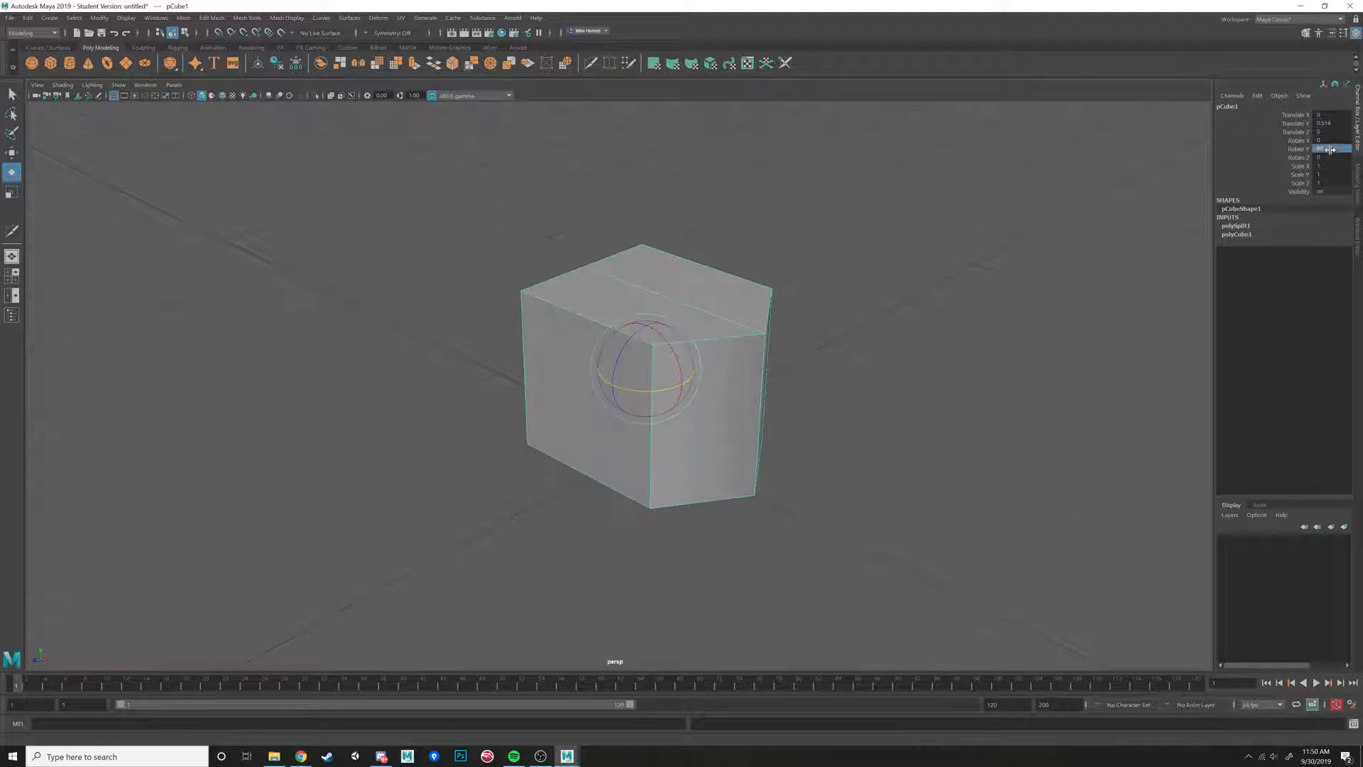
Try rotating the block freely with the Rotate tool and undo the rotations.
alt+drag(862, 352, 656, 446)
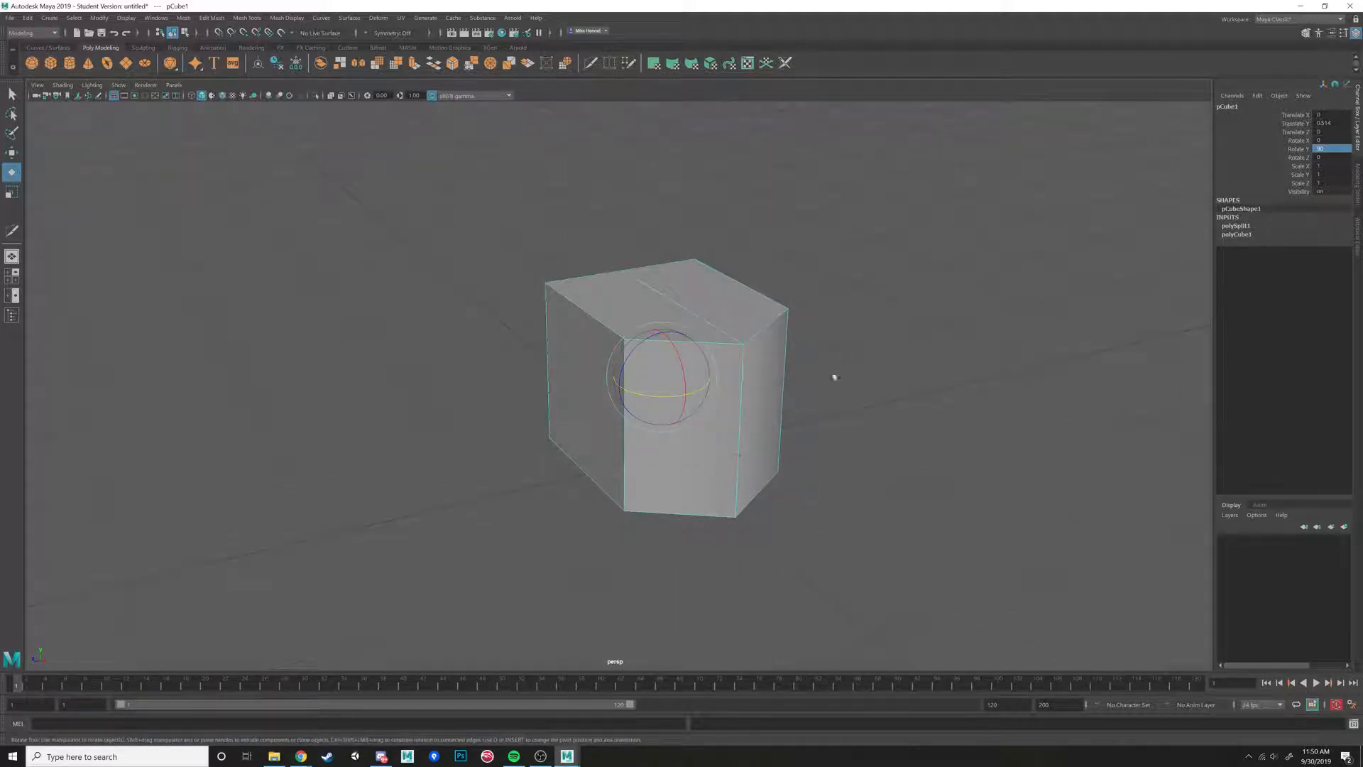
drag(663, 392, 585, 365)
key(ctrl+z)
key(ctrl+z)
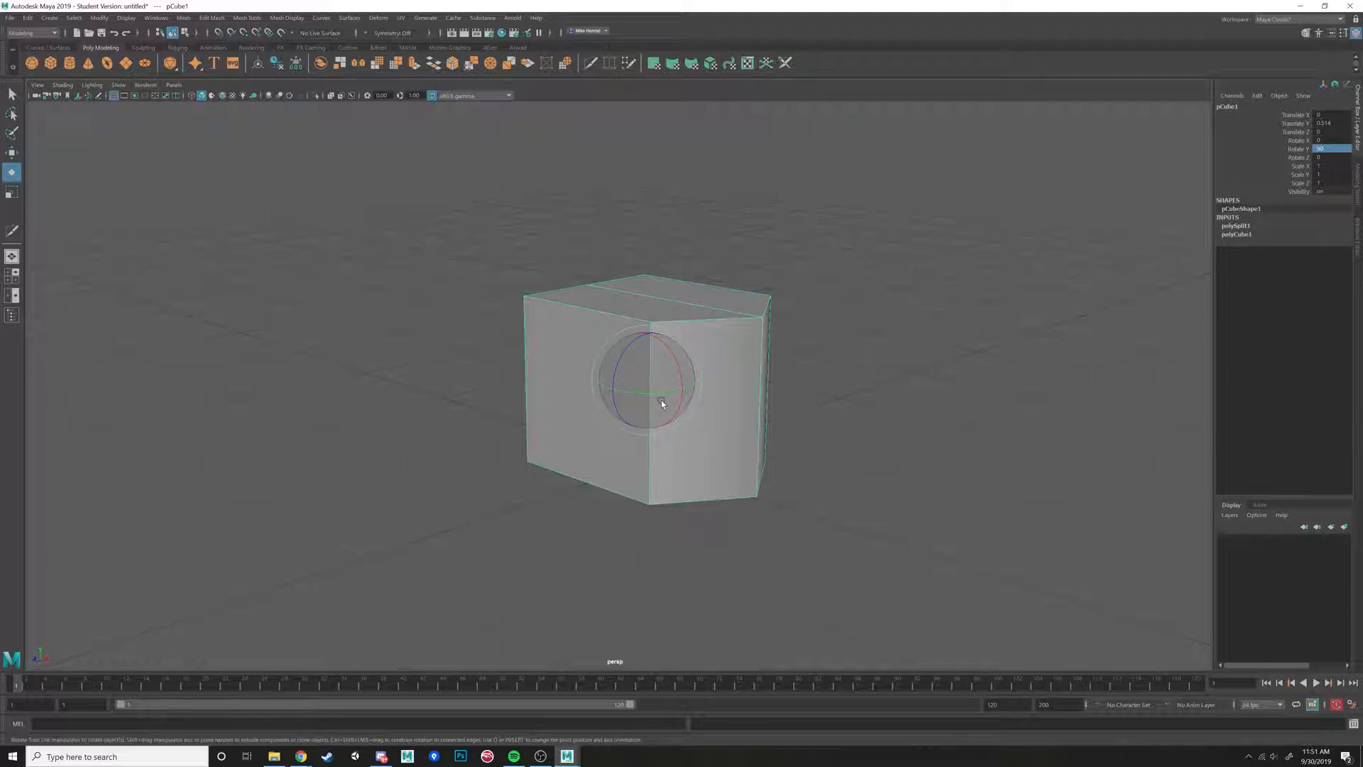
drag(672, 395, 752, 434)
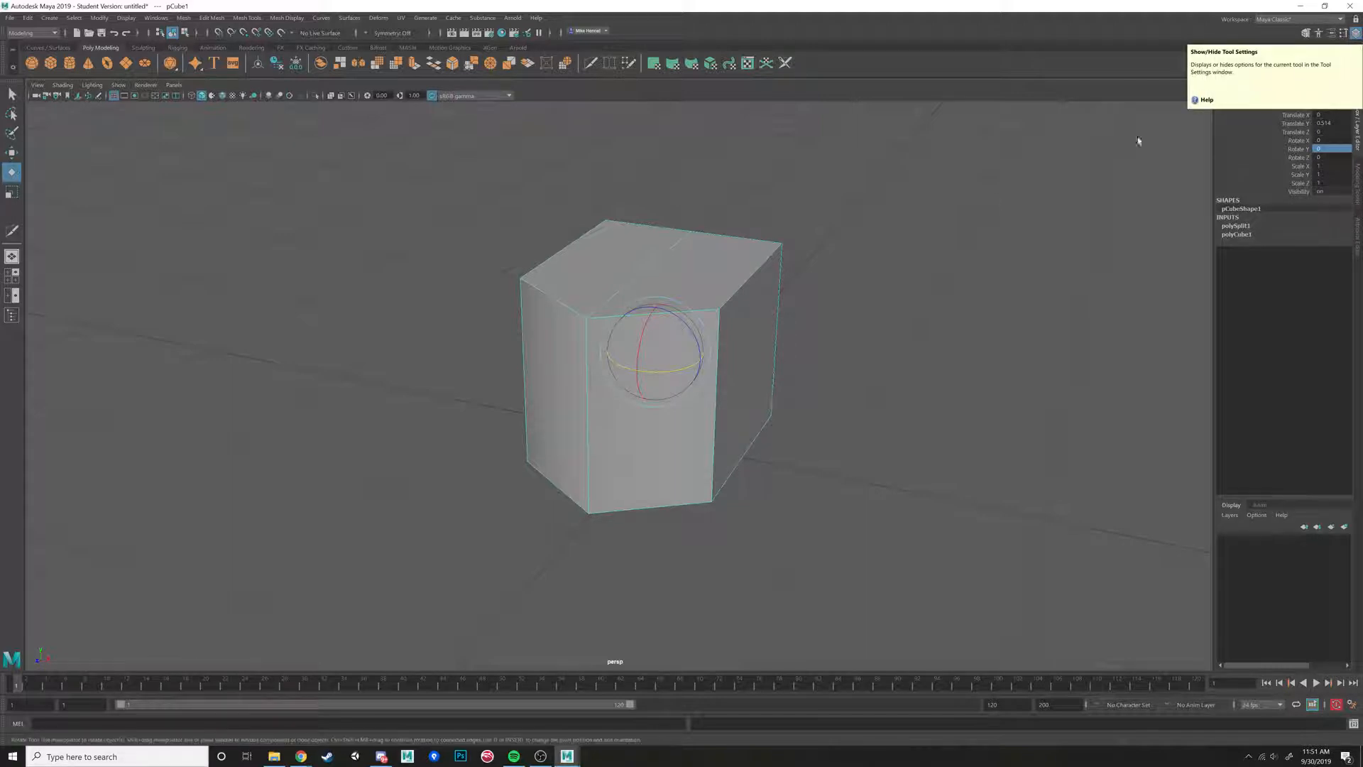
Open the Rotate tool's settings and reset the tool to its defaults.
click(1344, 36)
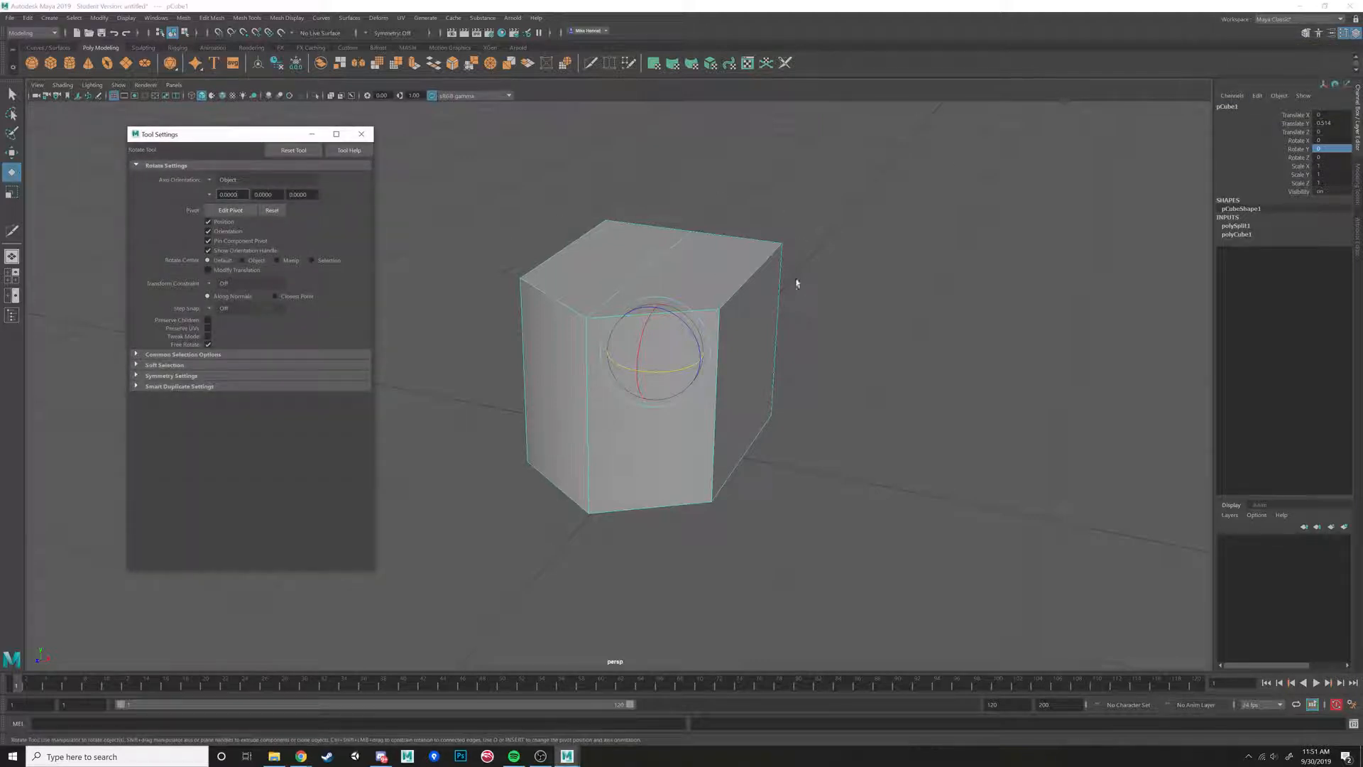
alt+drag(709, 294, 622, 287)
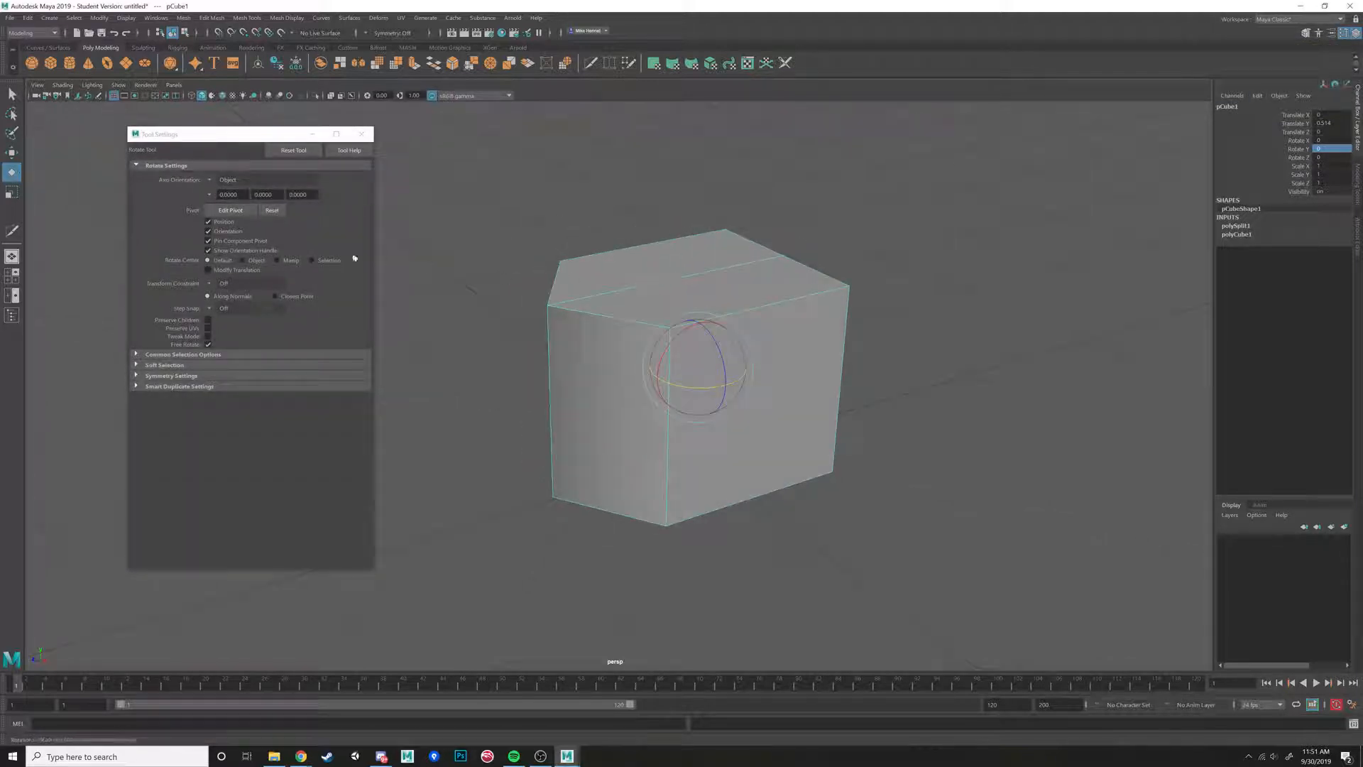
click(293, 150)
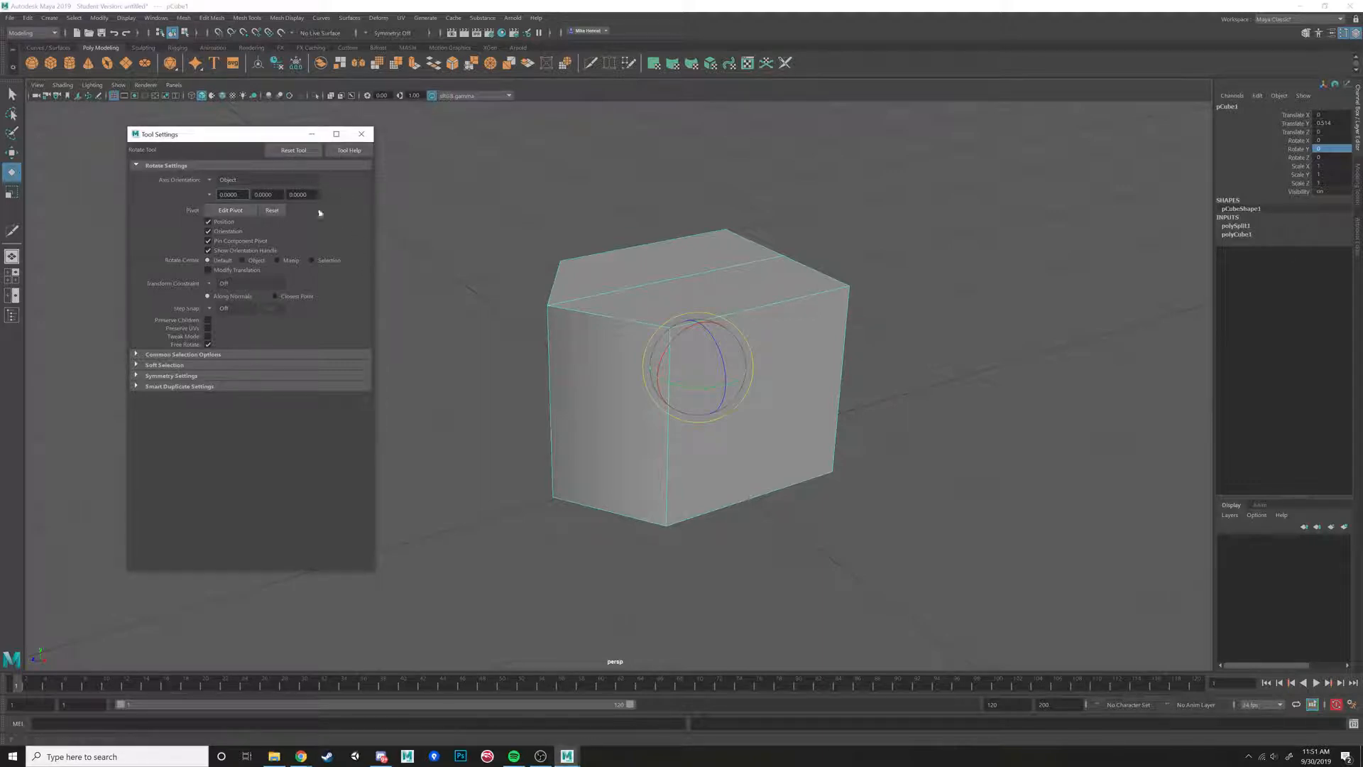
drag(676, 320, 790, 512)
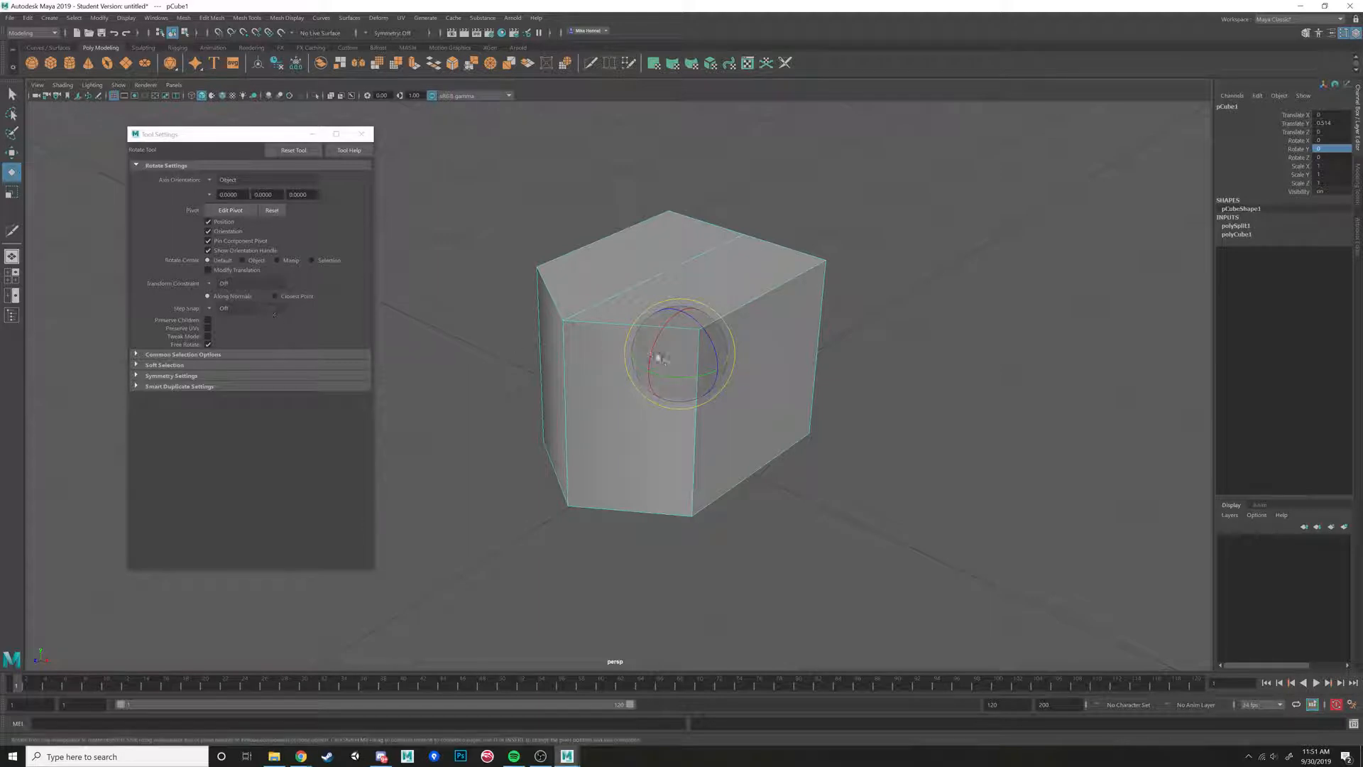
Rotate the block freely about its vertical axis with the Rotate tool.
key(j)
drag(673, 381, 648, 365)
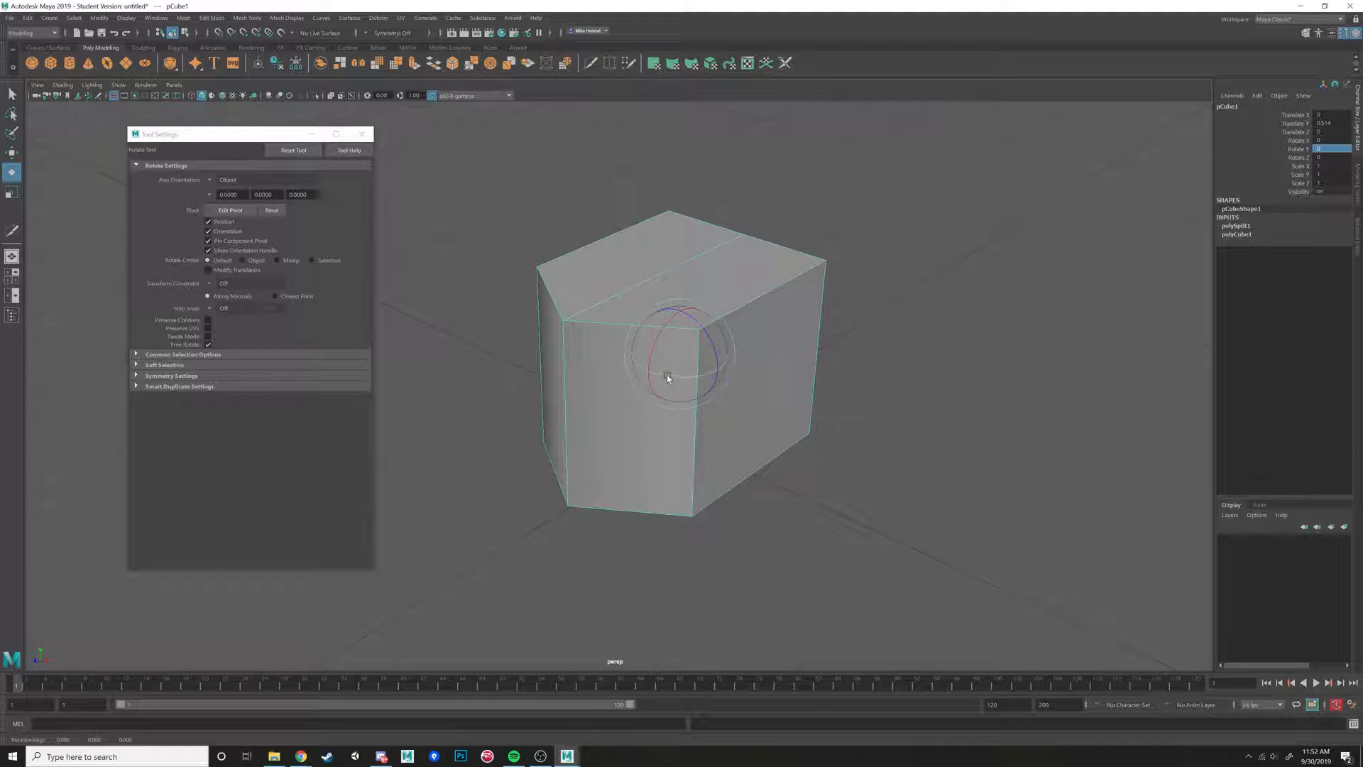
drag(667, 374, 712, 392)
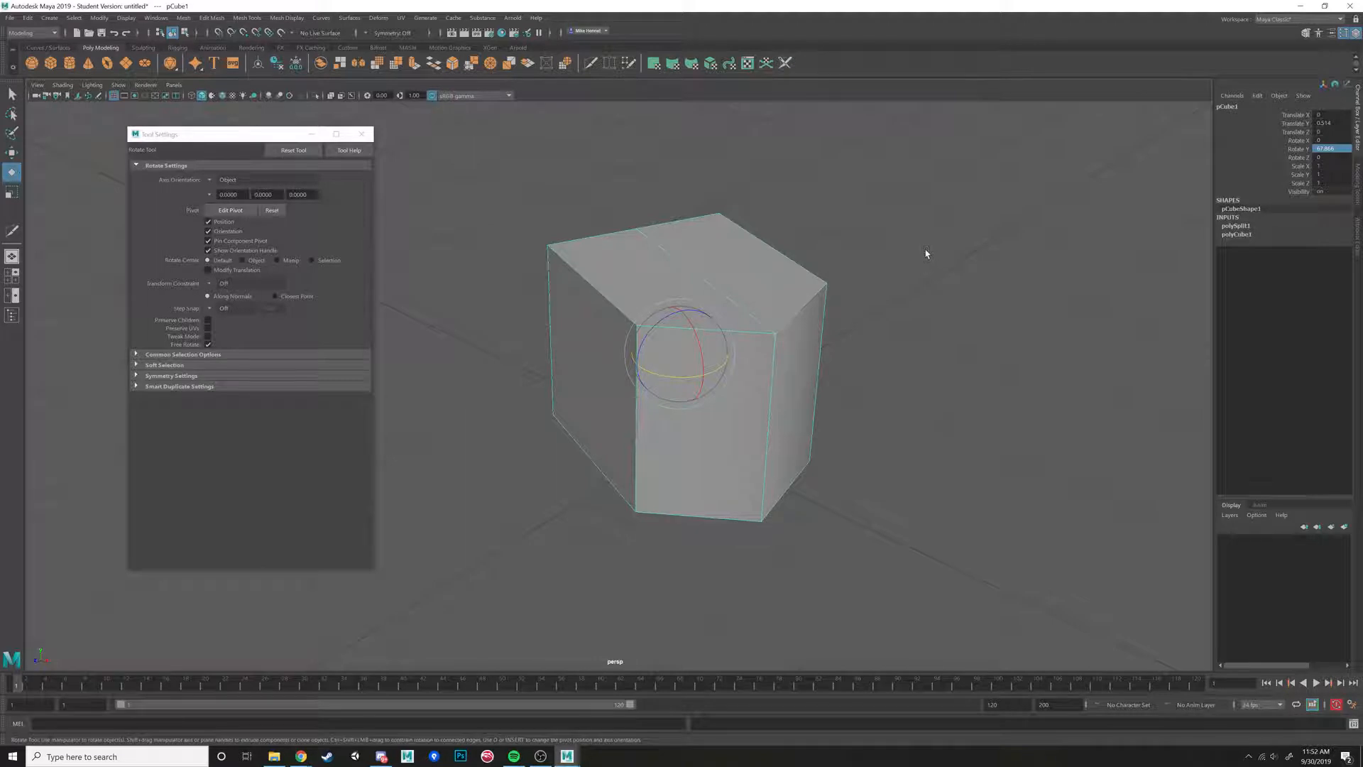
alt+drag(926, 254, 787, 333)
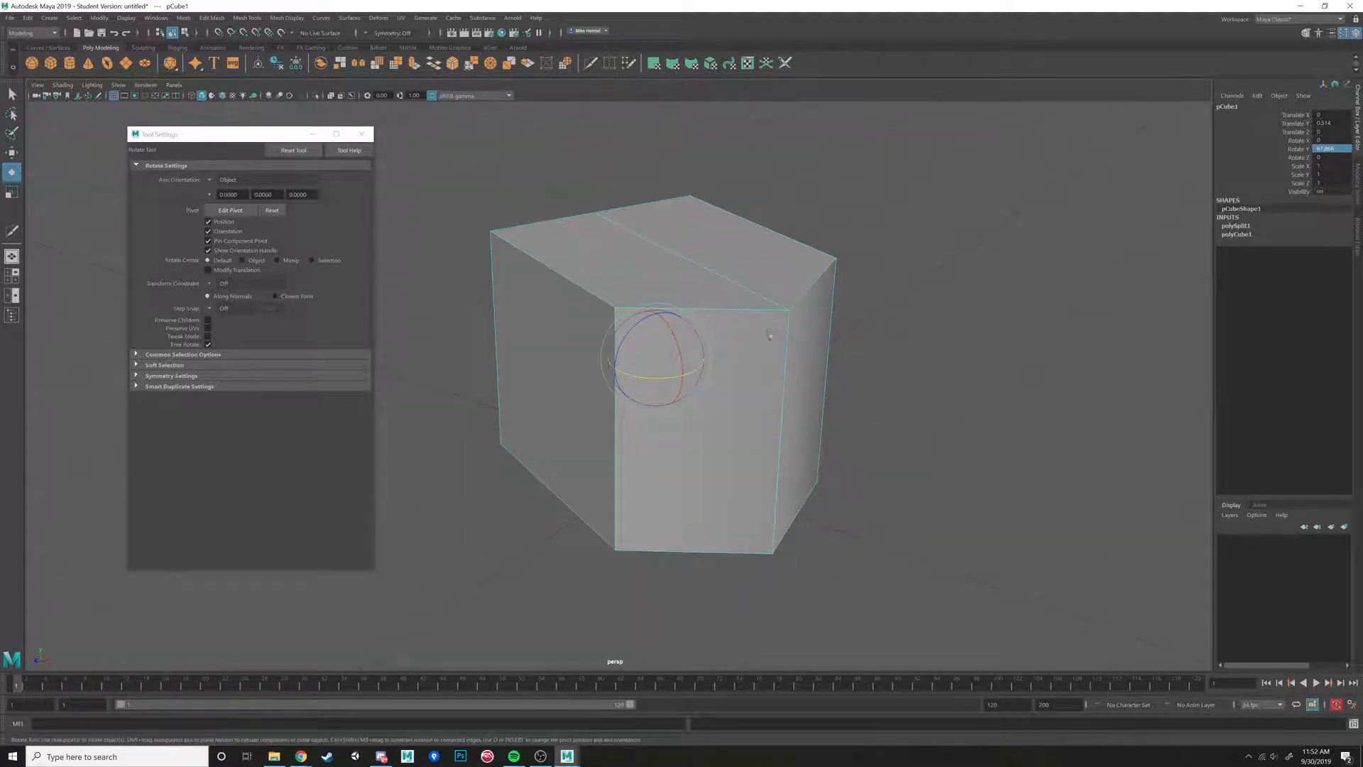
Set the Rotate tool's axis orientation to World and rotate the block about the Y axis to about 111 degrees.
click(684, 338)
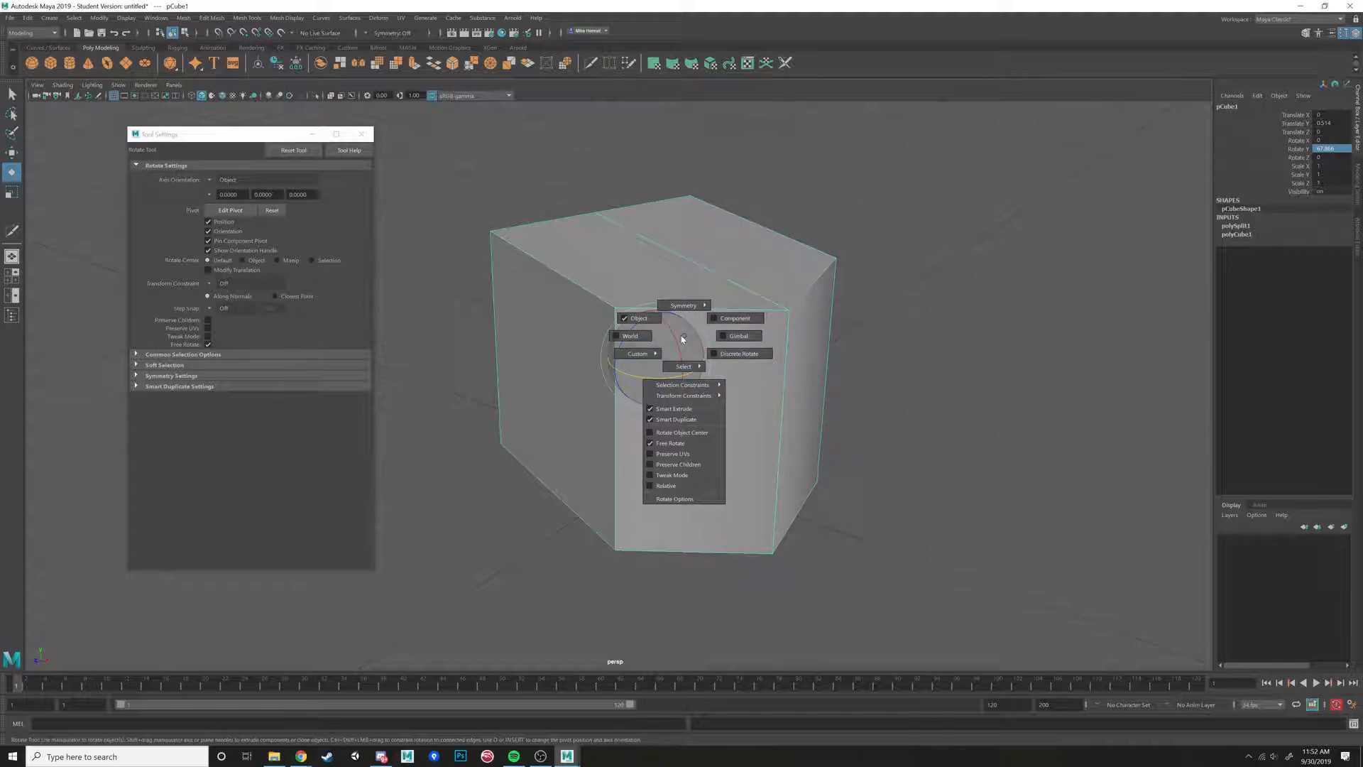
drag(682, 339, 632, 335)
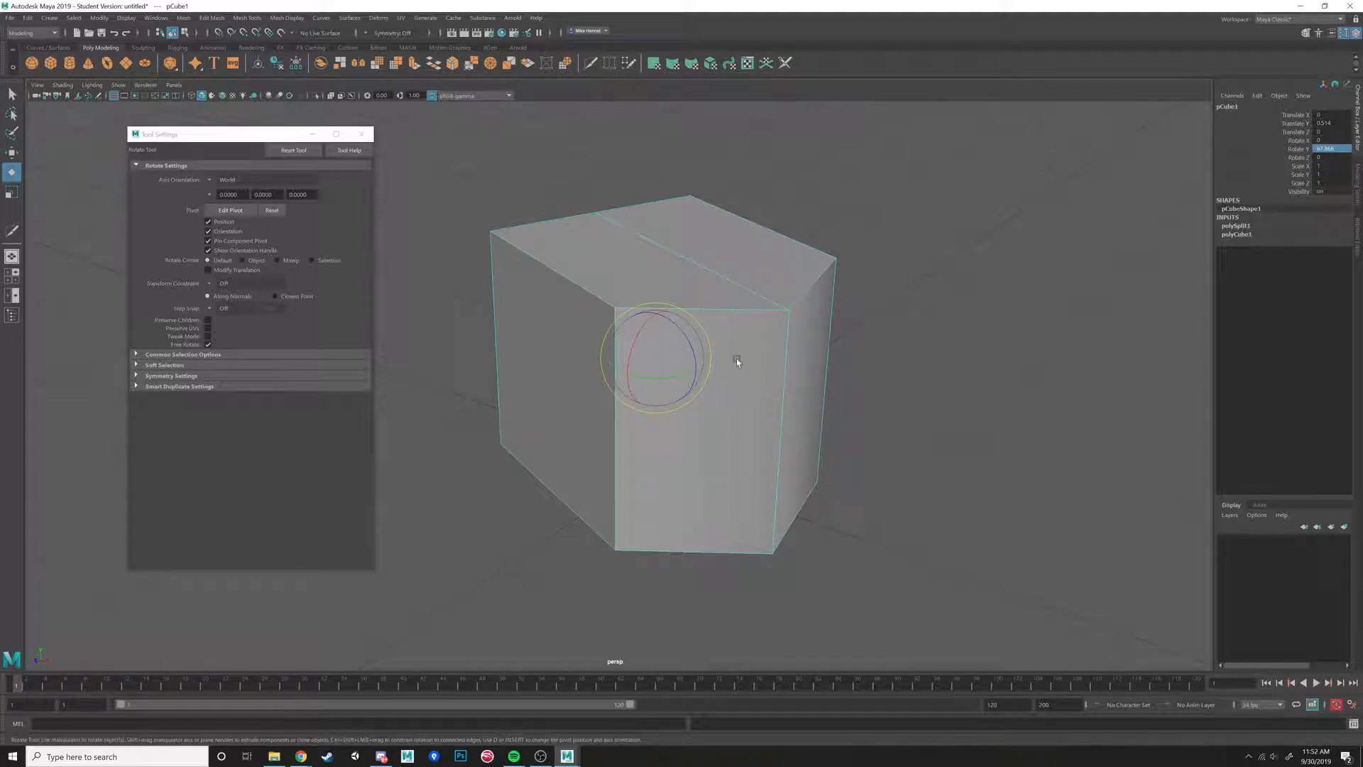
alt+drag(736, 359, 663, 341)
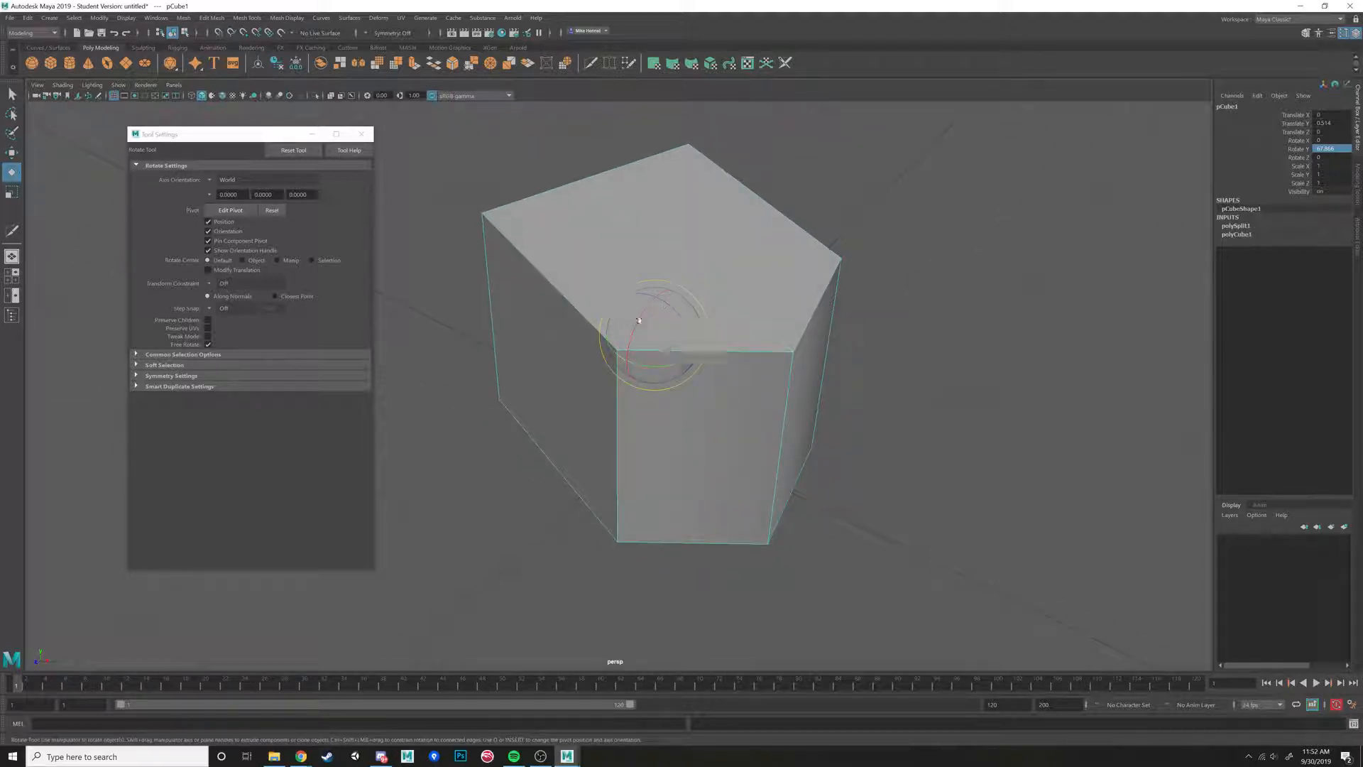
alt+drag(679, 327, 655, 366)
alt+drag(546, 398, 518, 417)
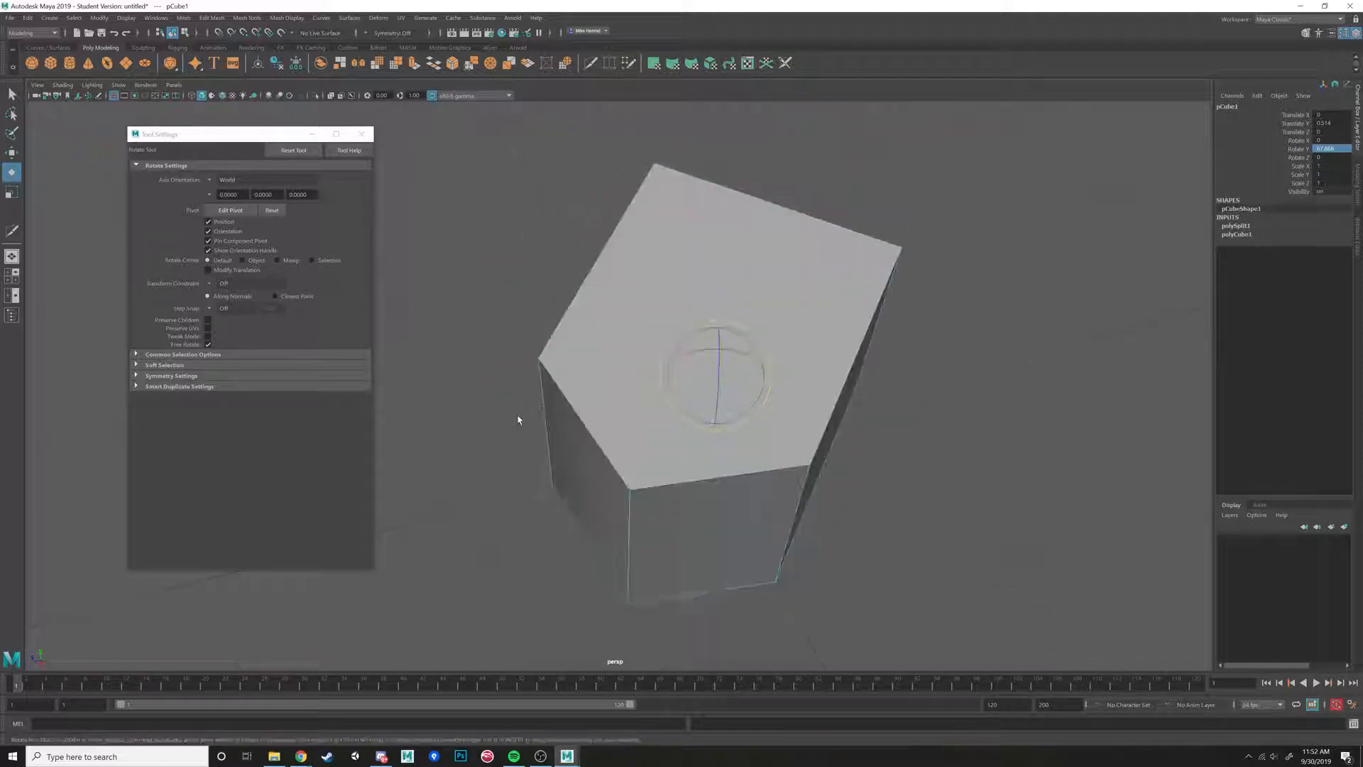
alt+drag(648, 393, 612, 362)
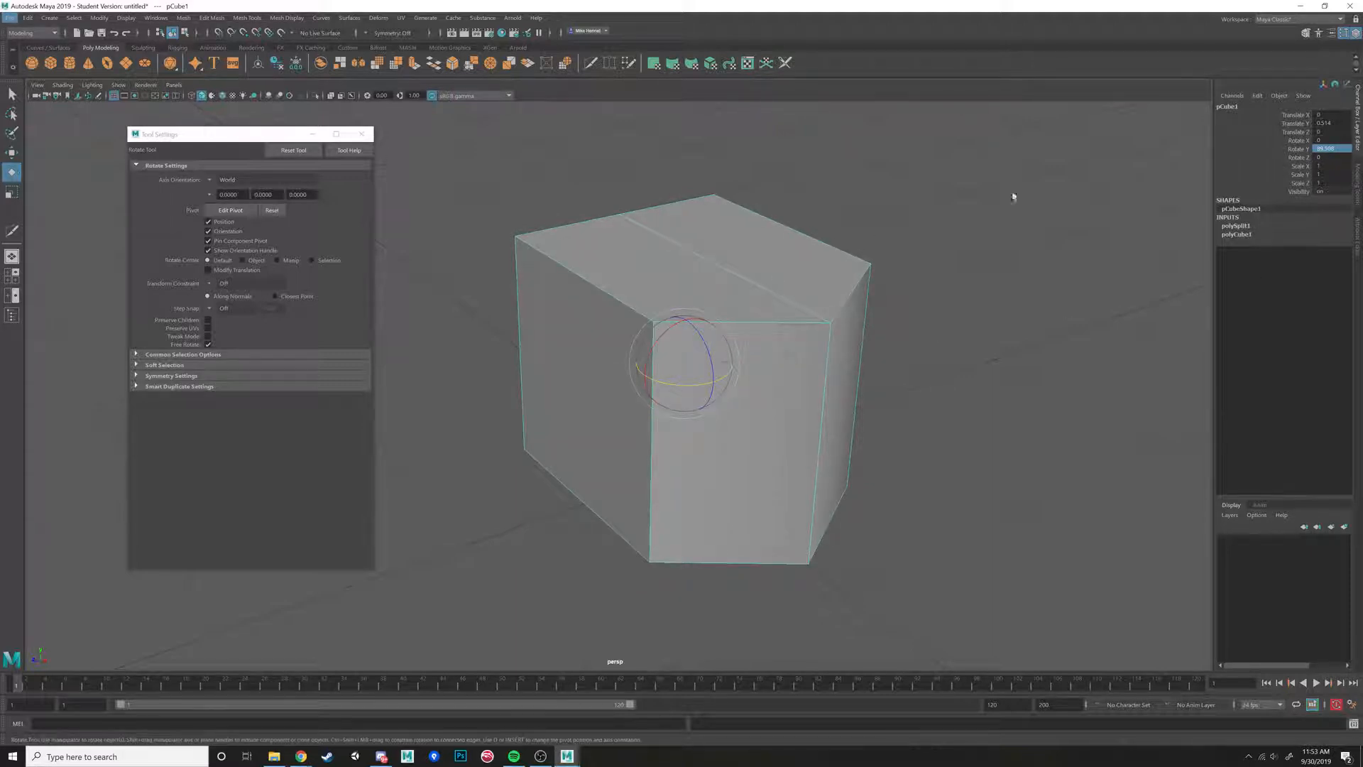
drag(685, 355, 748, 380)
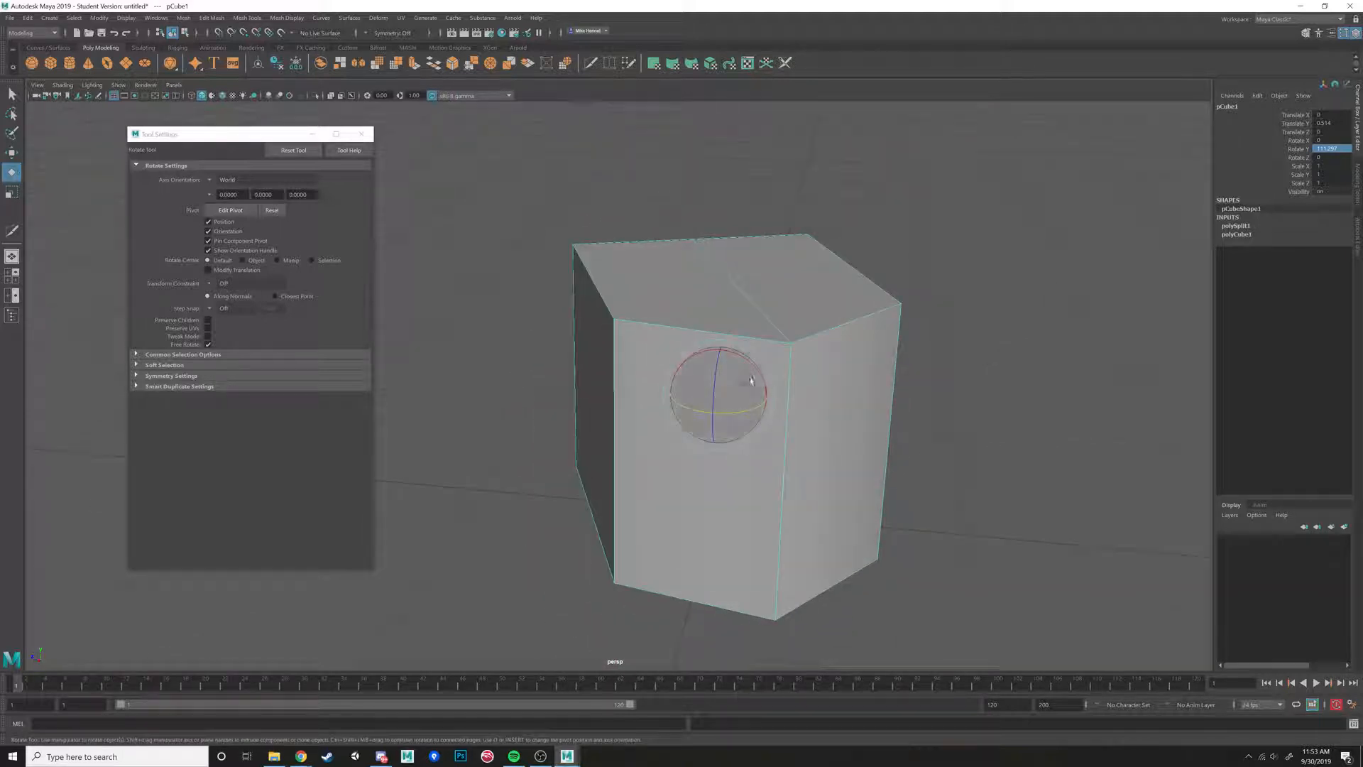
Set the Rotate tool's axis orientation to Object and activate the Move tool.
click(717, 393)
drag(714, 392, 661, 370)
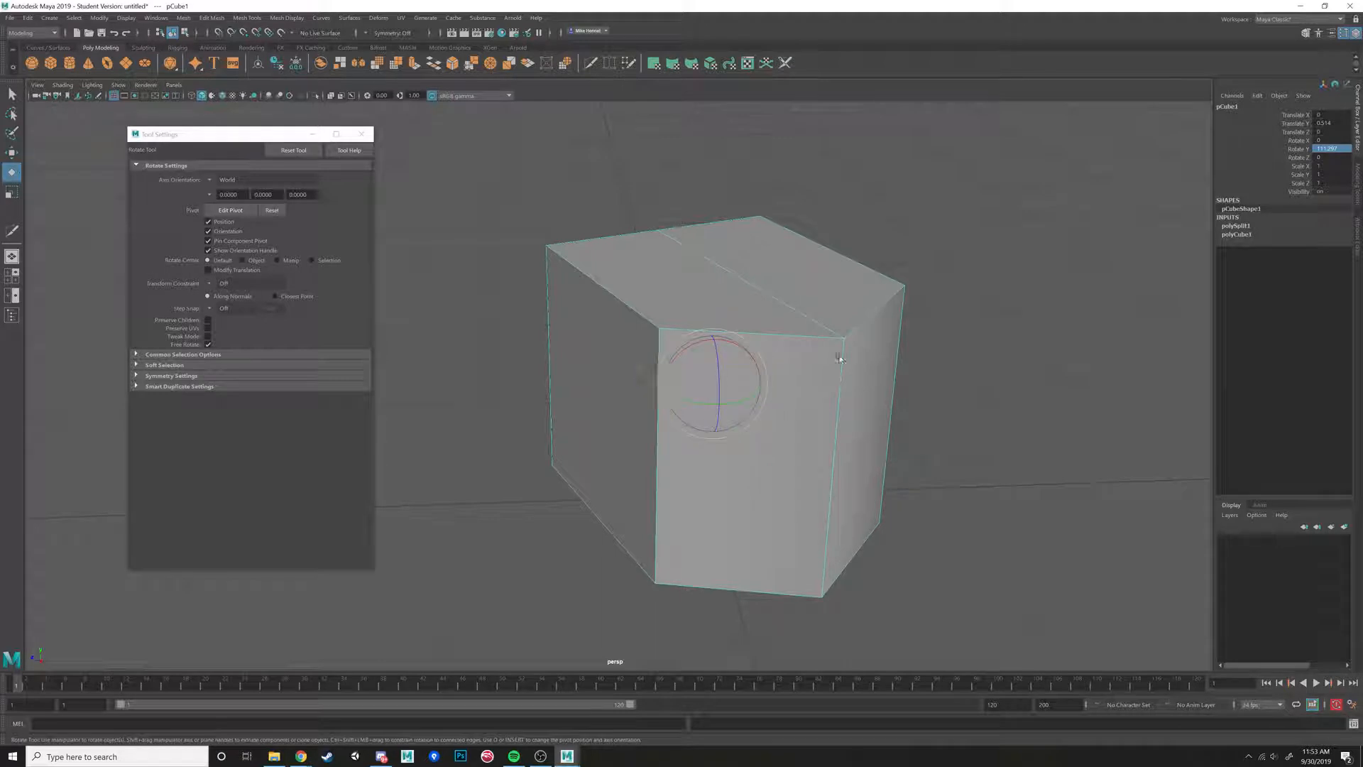
drag(712, 380, 658, 371)
alt+drag(726, 414, 718, 390)
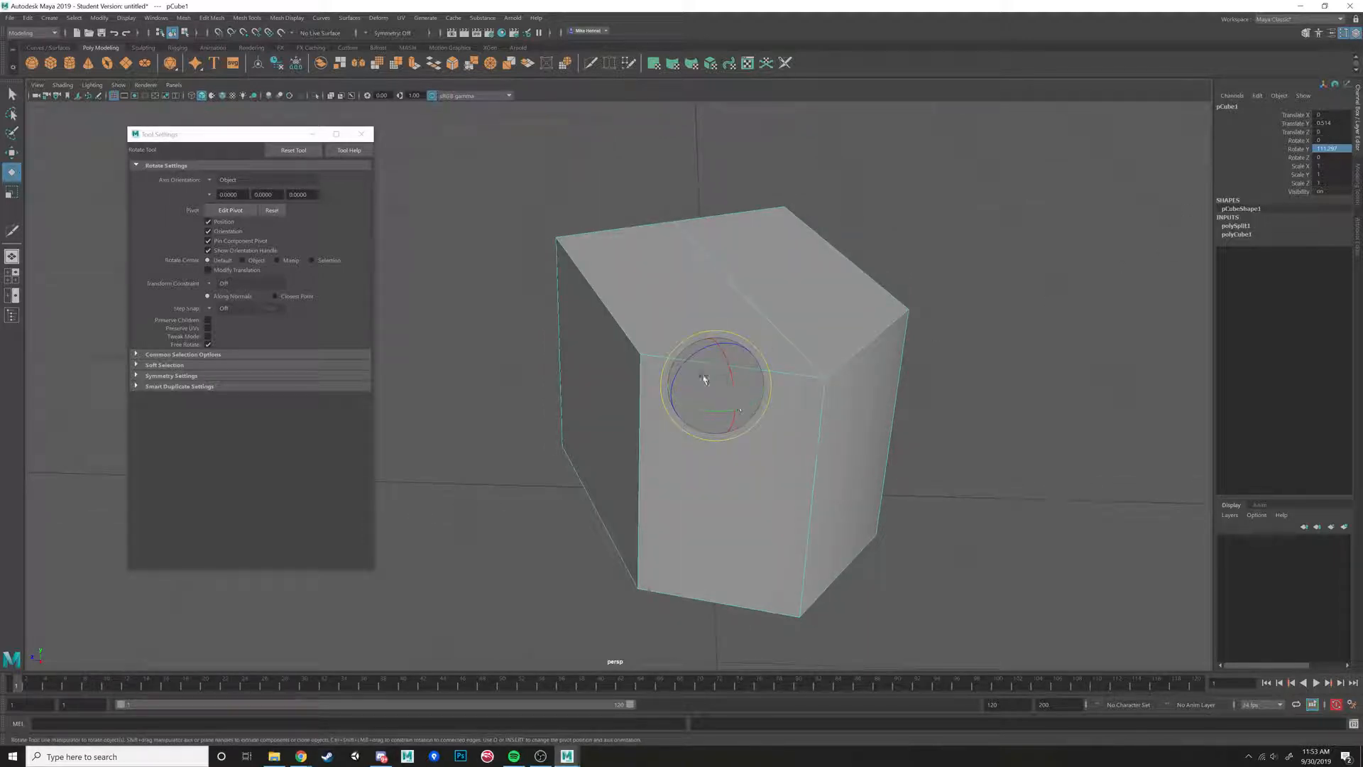
alt+drag(709, 395, 718, 390)
key(e)
click(718, 388)
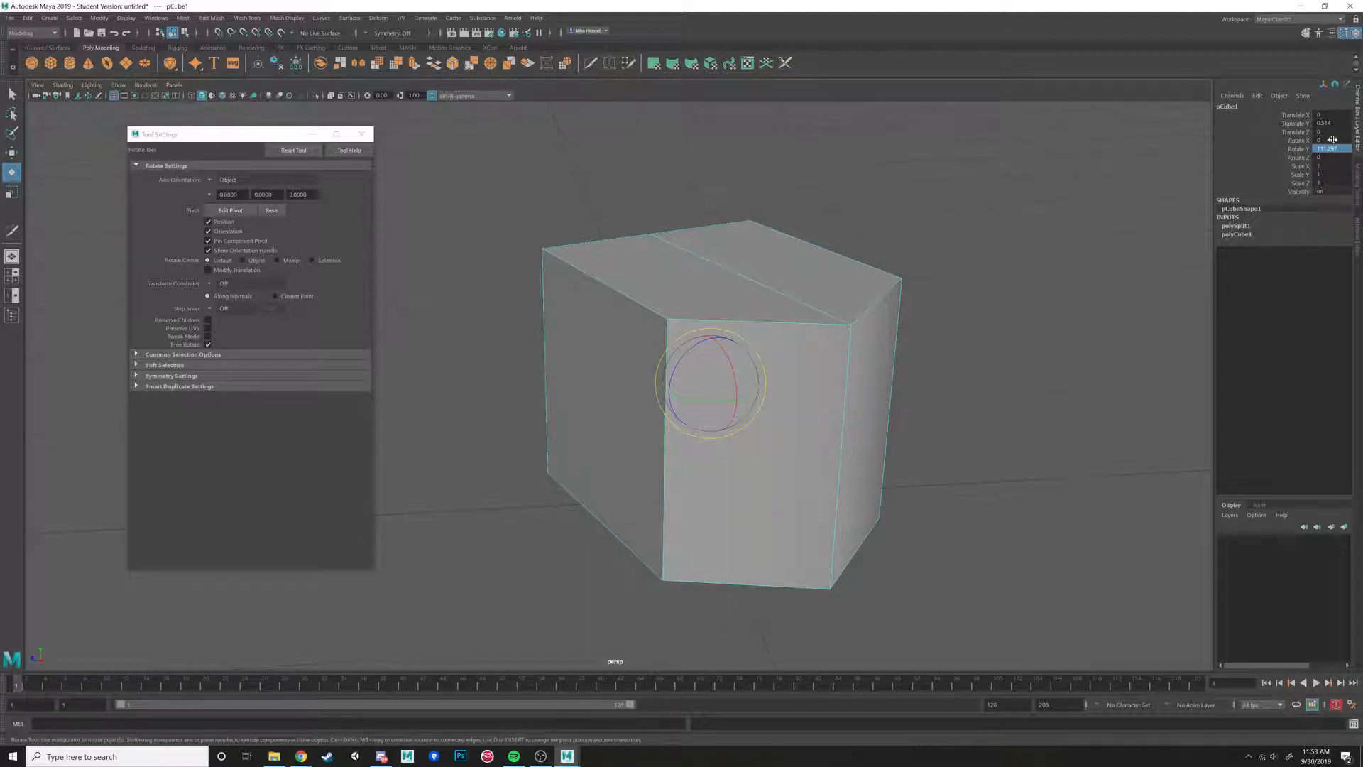
key(w)
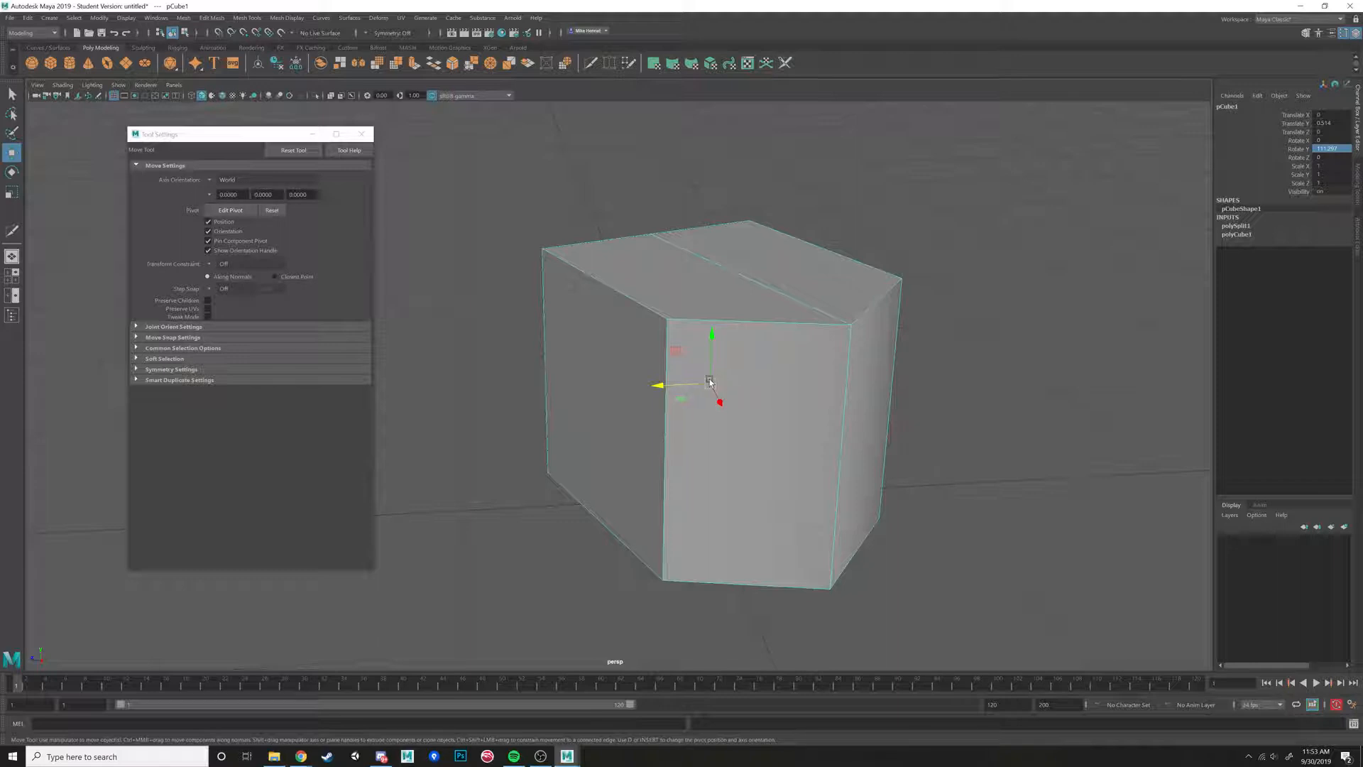
Set the Move tool's axis orientation to Object and move the block slightly along its own Z axis.
key(w)
click(709, 382)
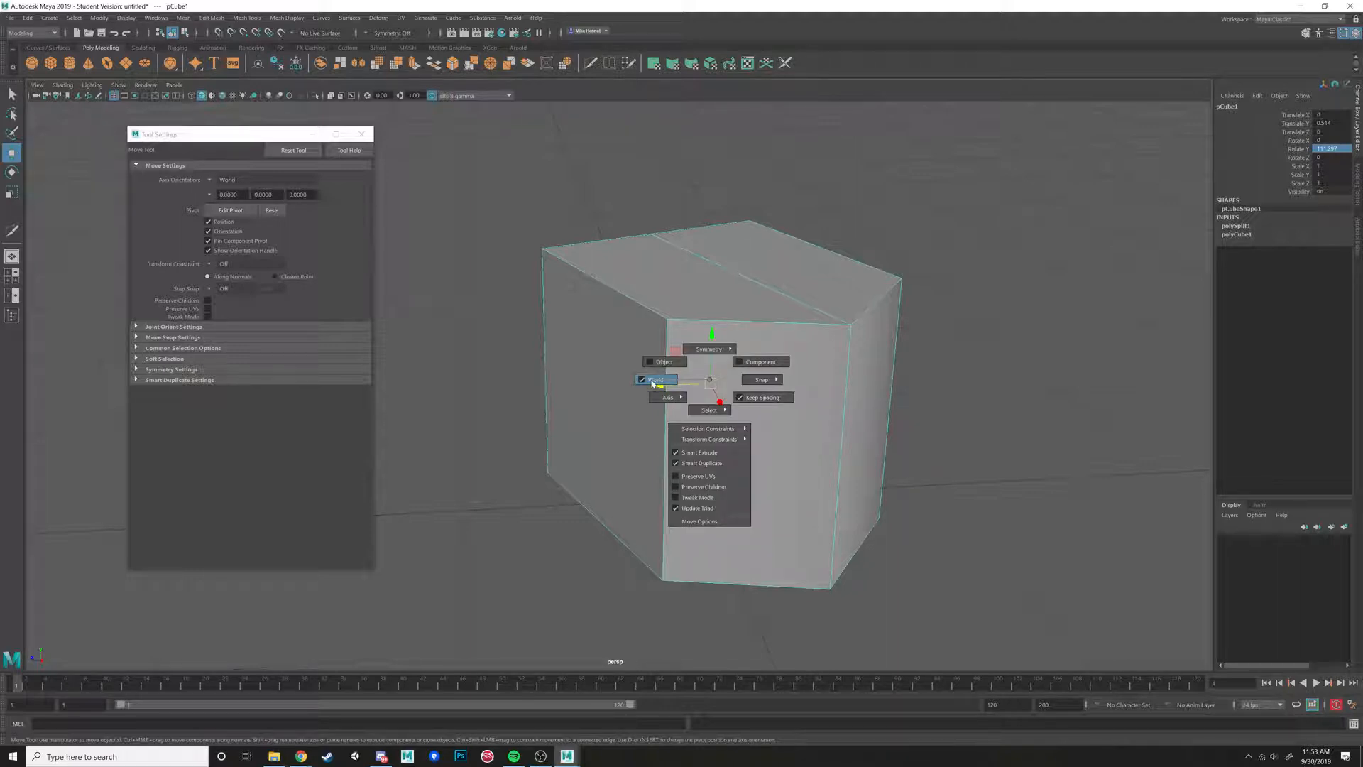
click(659, 361)
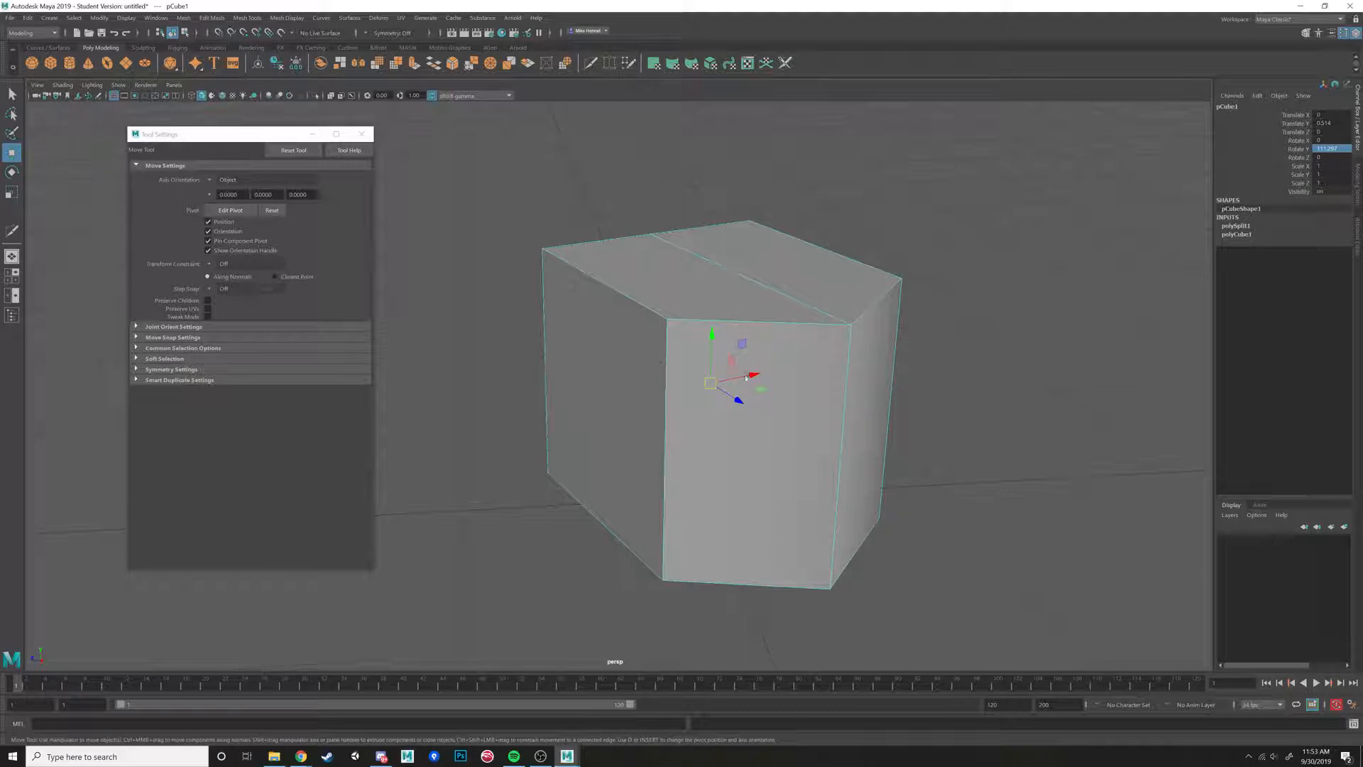
alt+drag(746, 377, 686, 363)
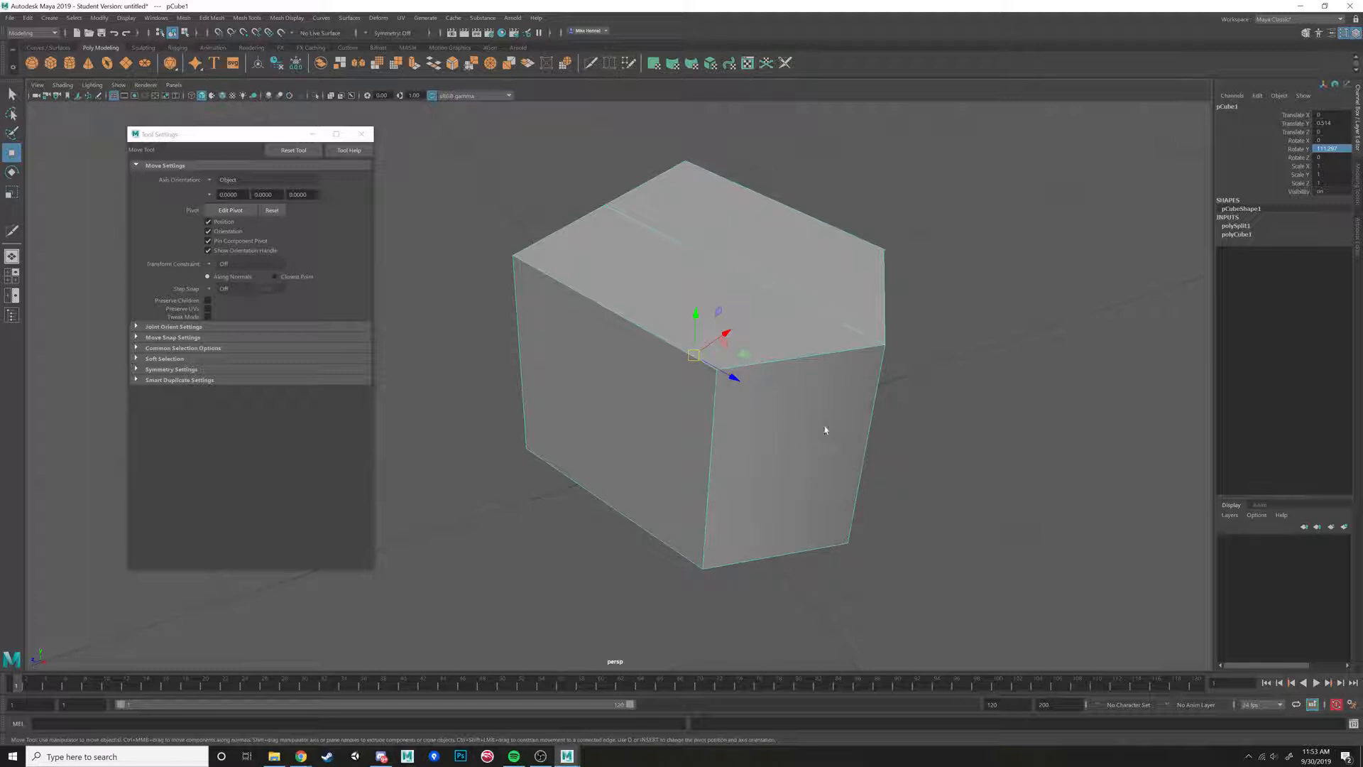
alt+drag(826, 430, 837, 417)
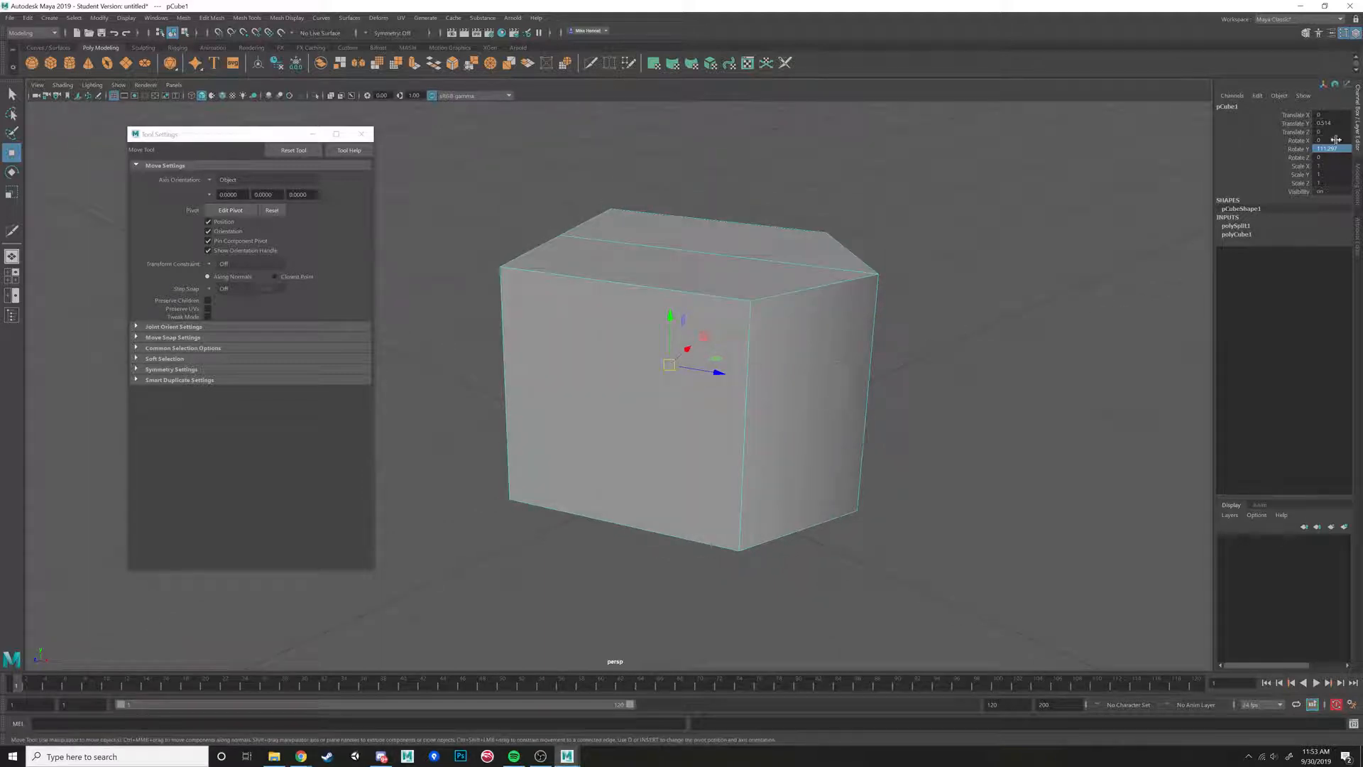
drag(715, 373, 754, 378)
Try moving the block much farther along its object Z axis and undo that move.
alt+right_drag(864, 355, 696, 393)
drag(696, 393, 987, 387)
key(ctrl+z)
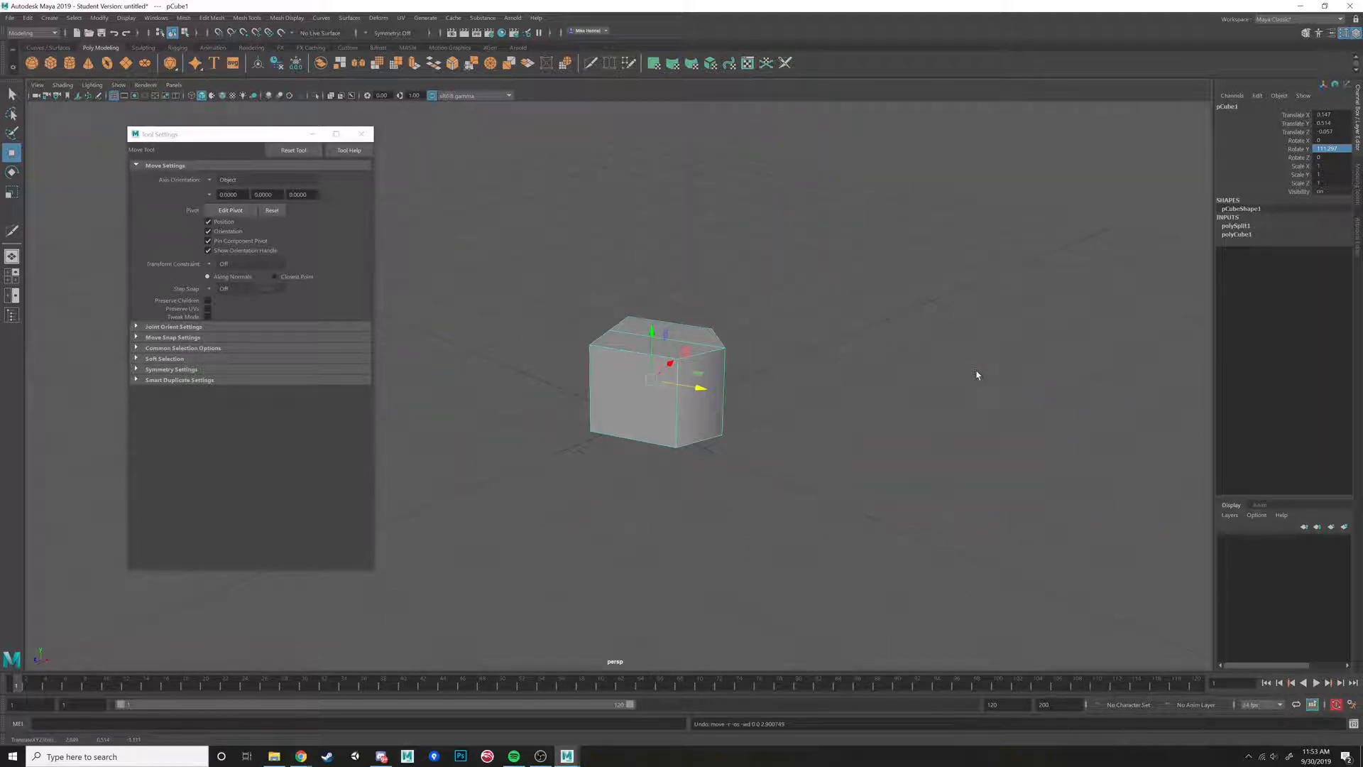
Reshape the block into a long thin plank with Scale Y about 0.125 and Scale Z about 2.55, and rotate it into a tilted position.
key(r)
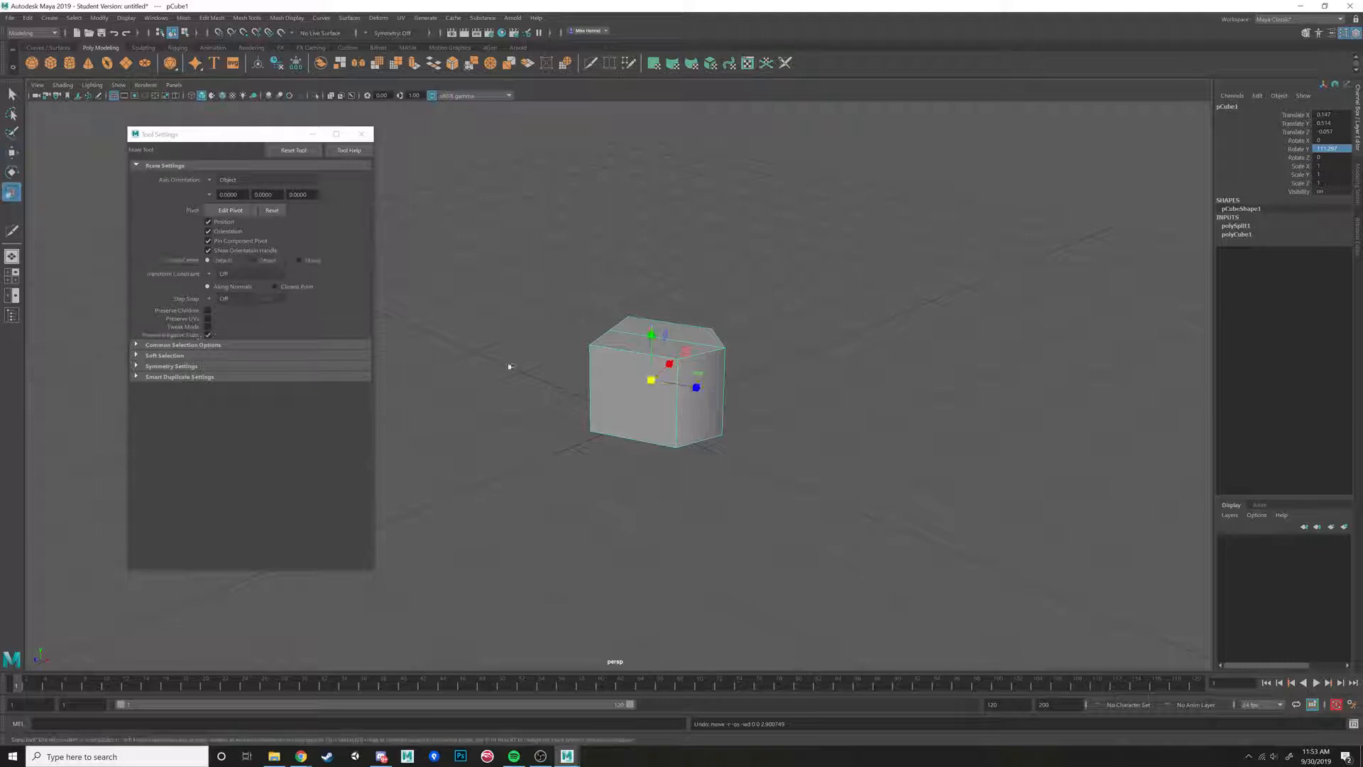
drag(666, 330, 618, 404)
key(e)
drag(664, 353, 717, 435)
drag(661, 399, 715, 419)
key(w)
alt+drag(715, 419, 807, 420)
middle_drag(807, 419, 767, 450)
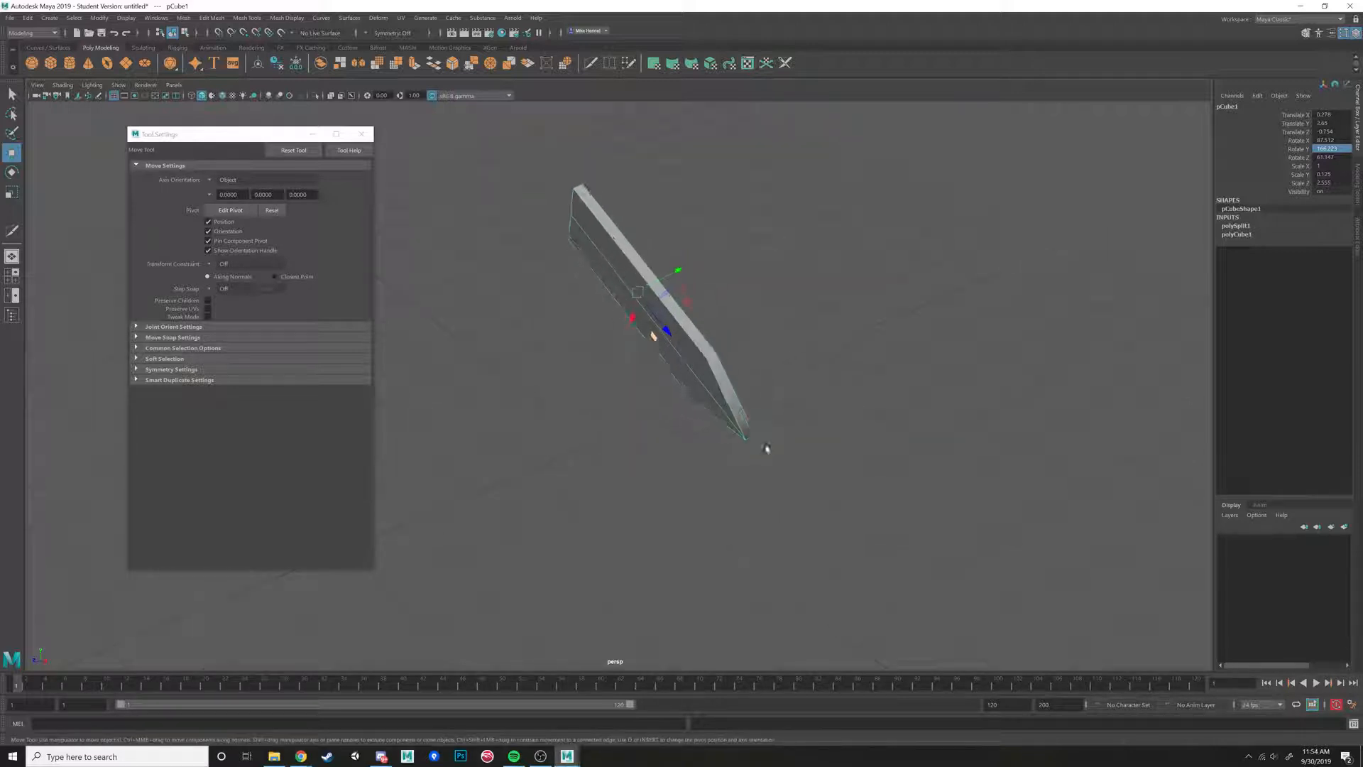
alt+drag(767, 450, 741, 363)
Cut new edges across the plank with the Multi-Cut tool and return to the Move tool.
right_click(741, 363)
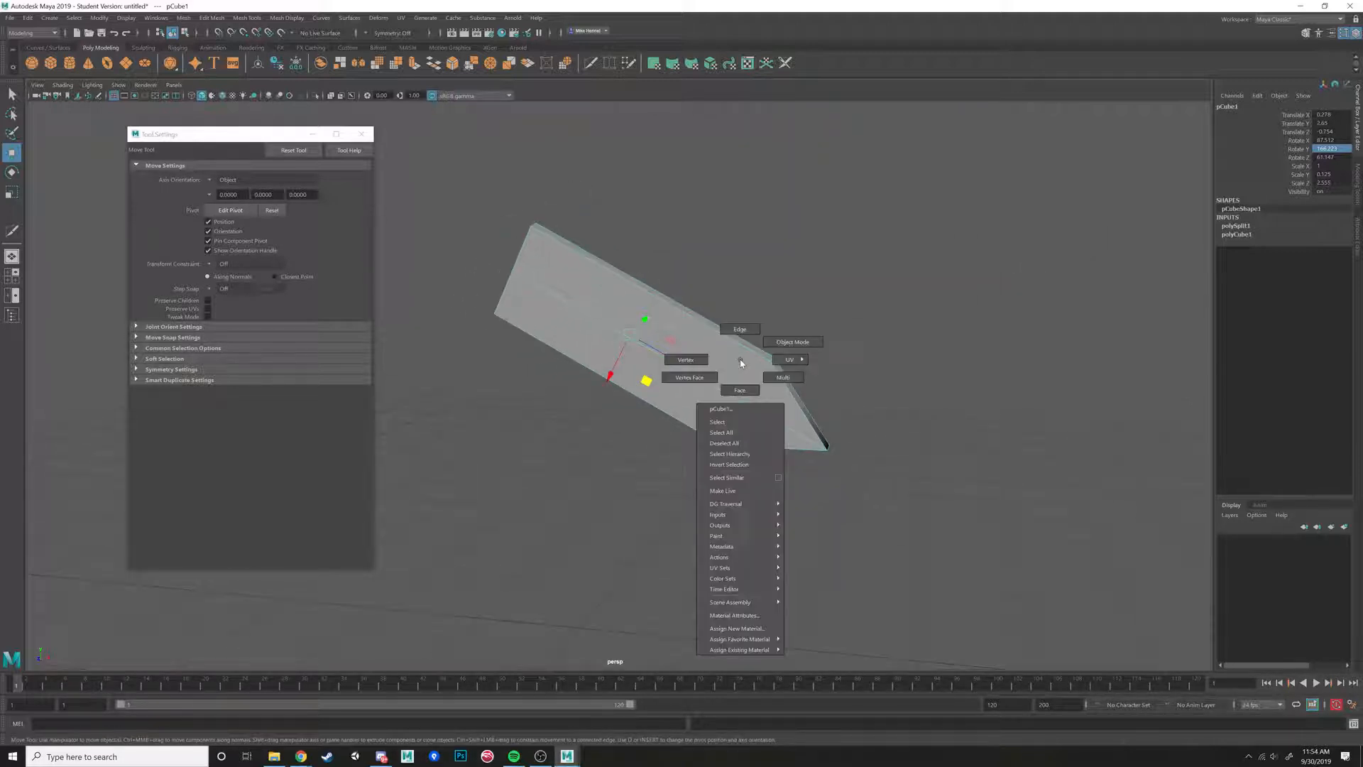
click(1359, 186)
click(1246, 398)
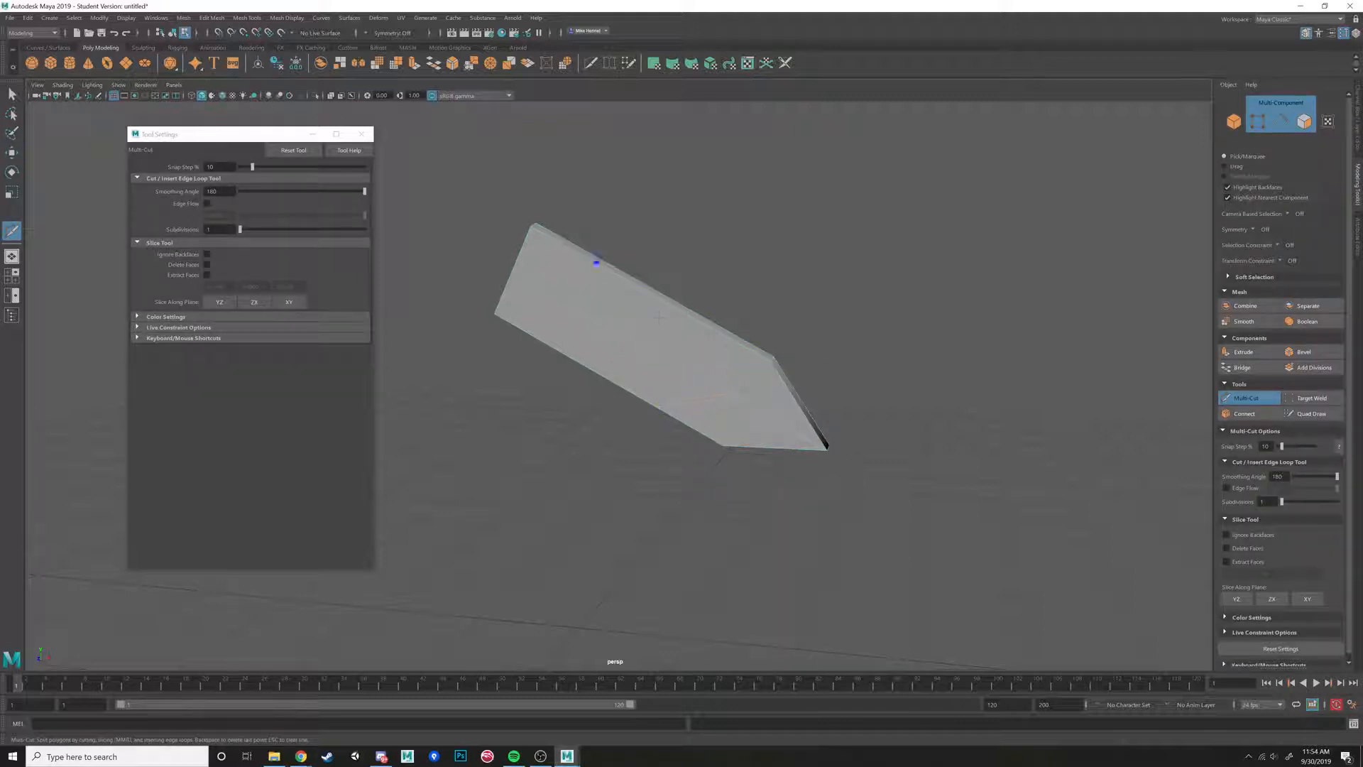
alt+drag(714, 328, 700, 323)
key(w)
alt+middle_drag(641, 326, 723, 374)
alt+right_drag(723, 374, 725, 354)
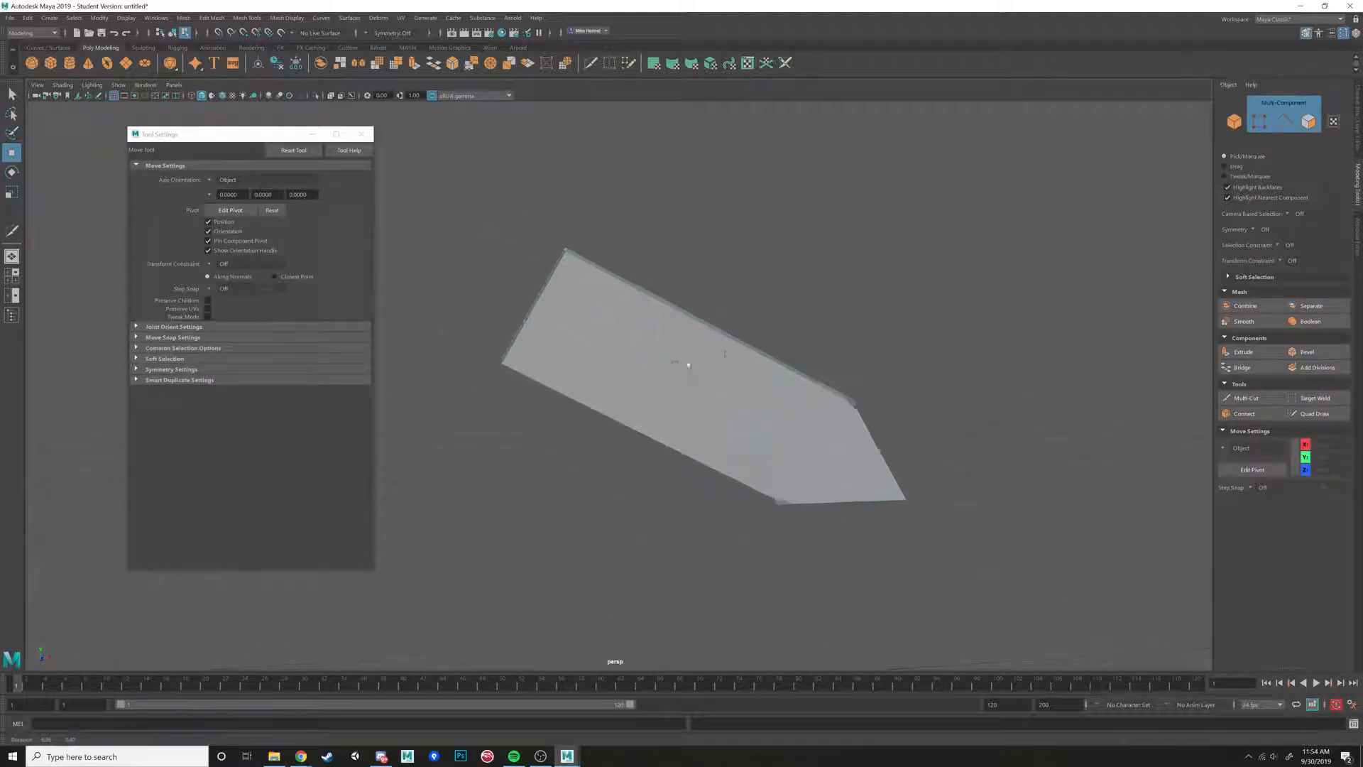
Select two adjacent narrow faces along the plank's long upper edge.
alt+drag(689, 366, 672, 348)
click(687, 295)
click(688, 294)
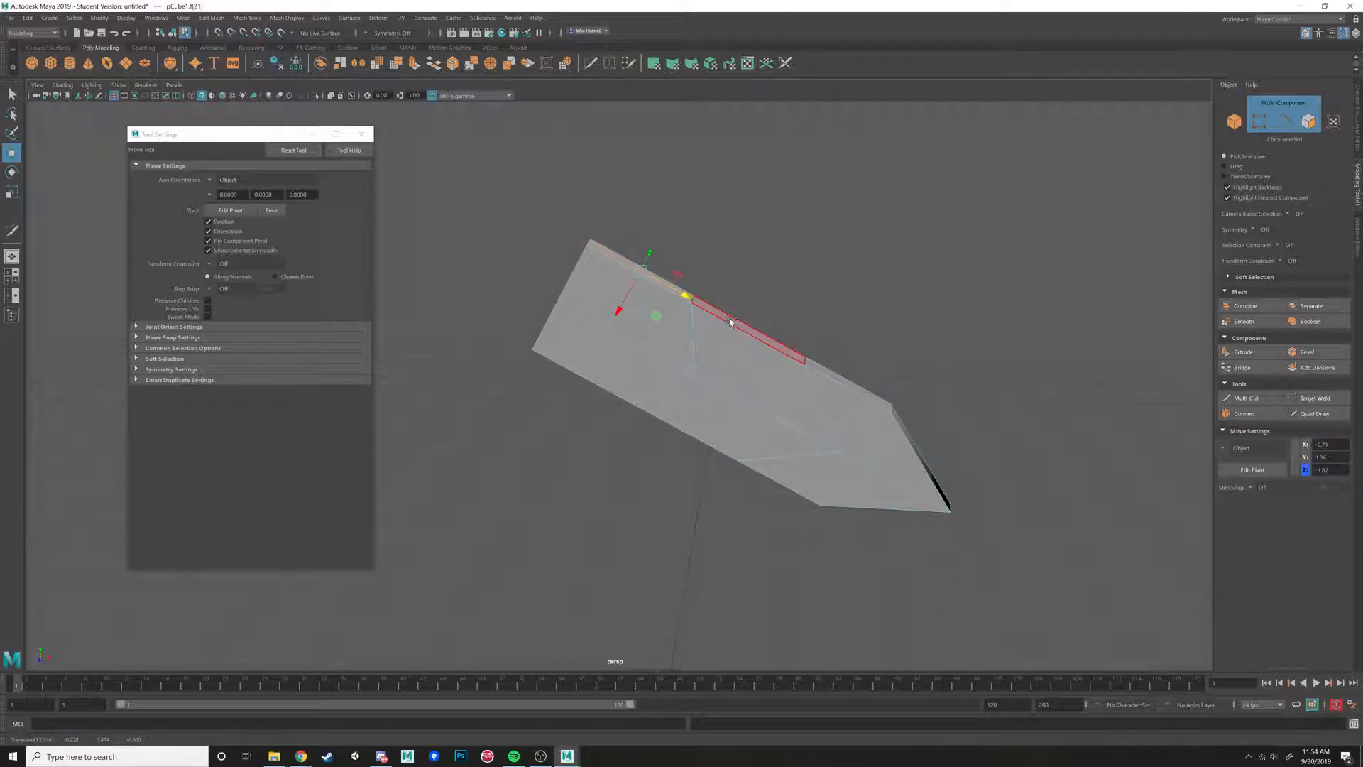
shift+click(730, 321)
alt+drag(745, 354, 751, 385)
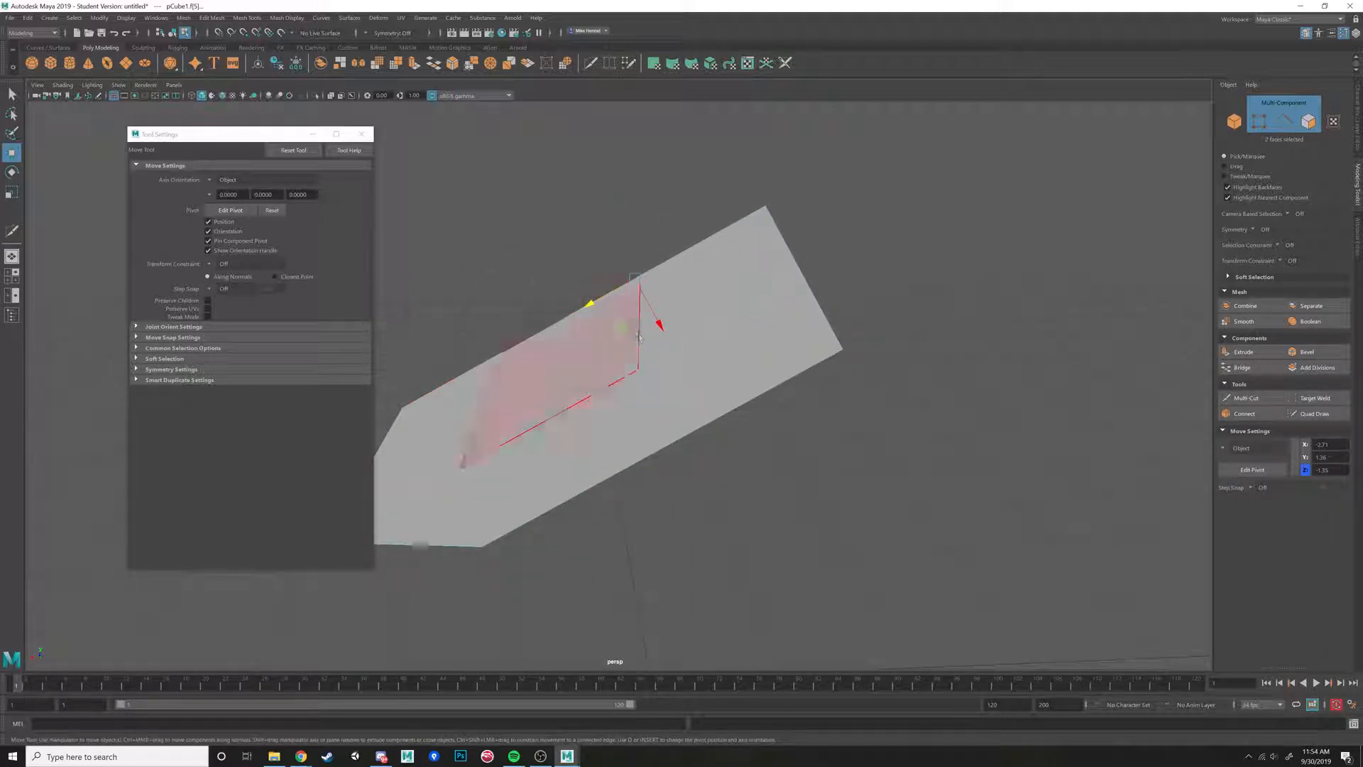
alt+drag(655, 331, 718, 311)
Try the Move tool with World axis orientation on the two selected faces and restore the Object orientation.
shift+right_drag(701, 261, 647, 268)
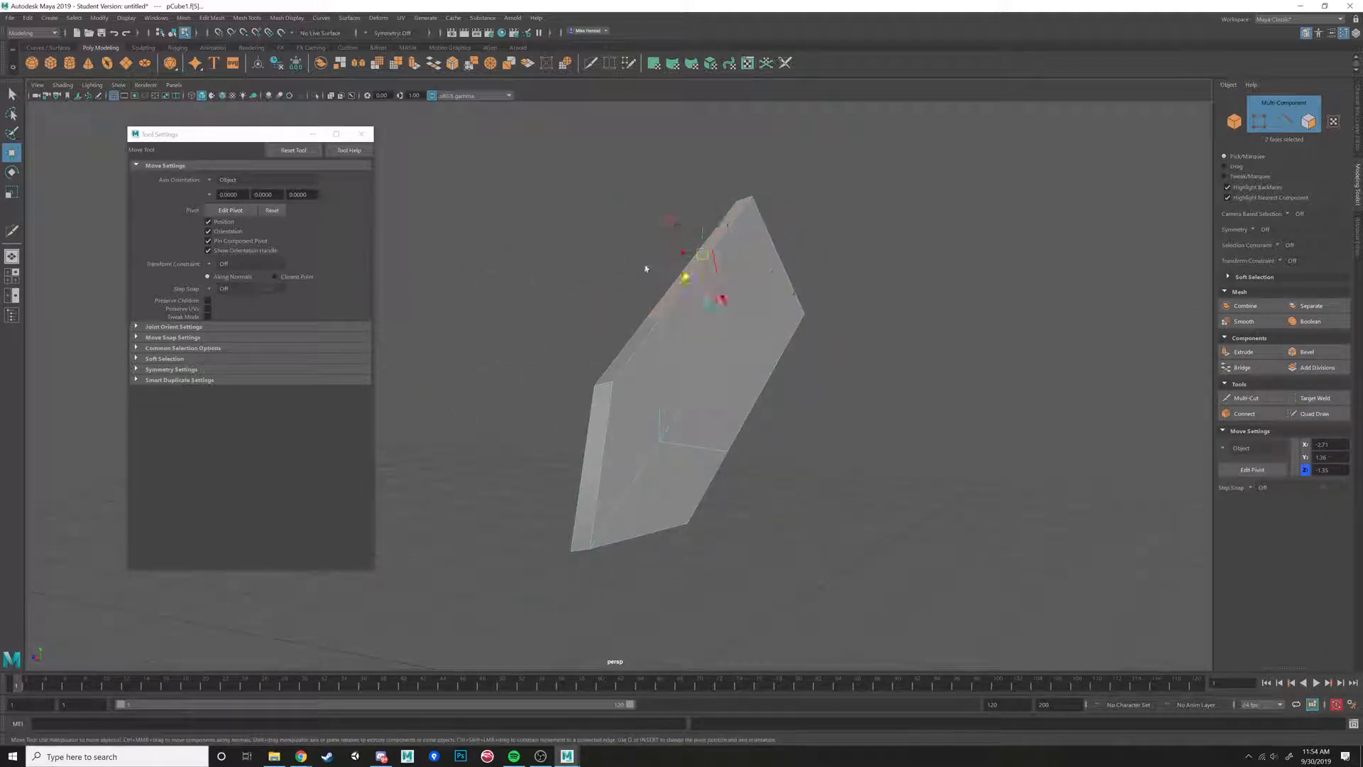
alt+drag(646, 269, 850, 289)
alt+drag(727, 313, 646, 235)
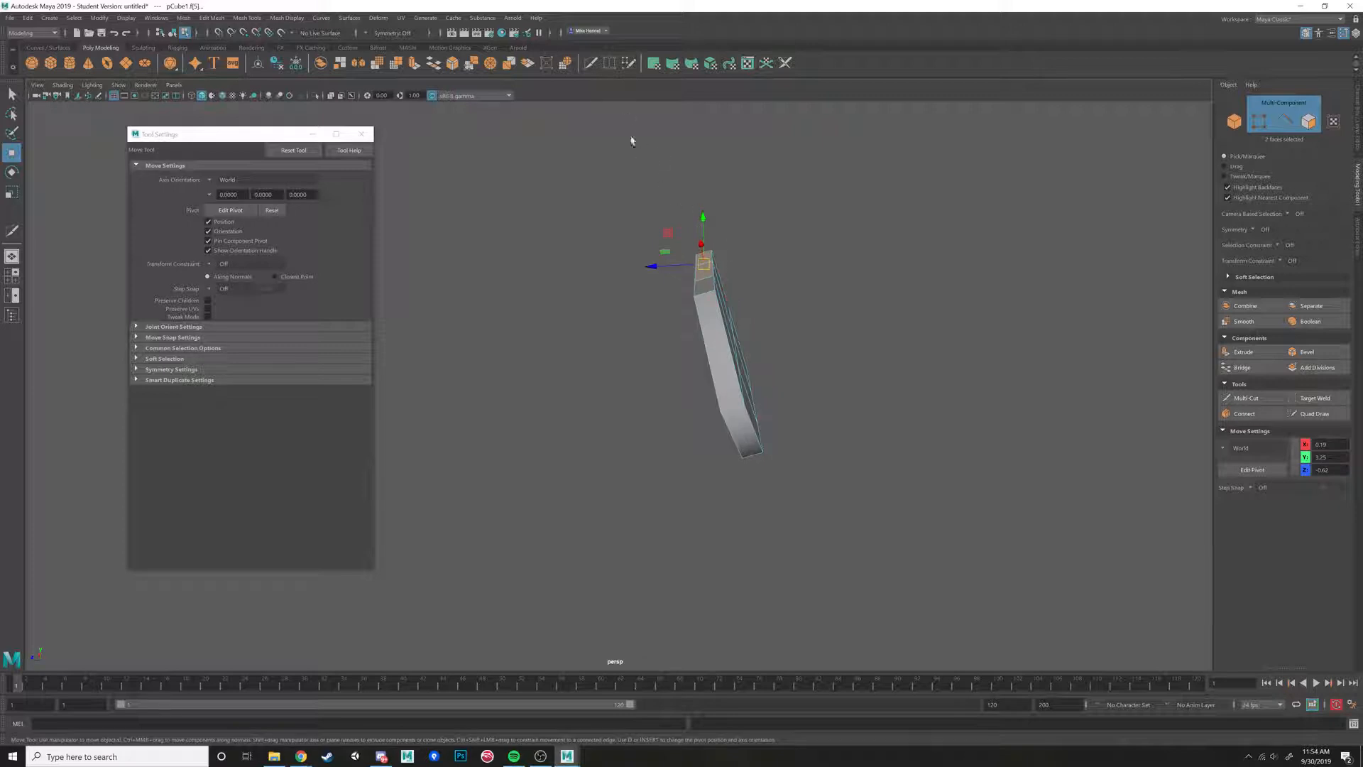
alt+drag(729, 307, 753, 326)
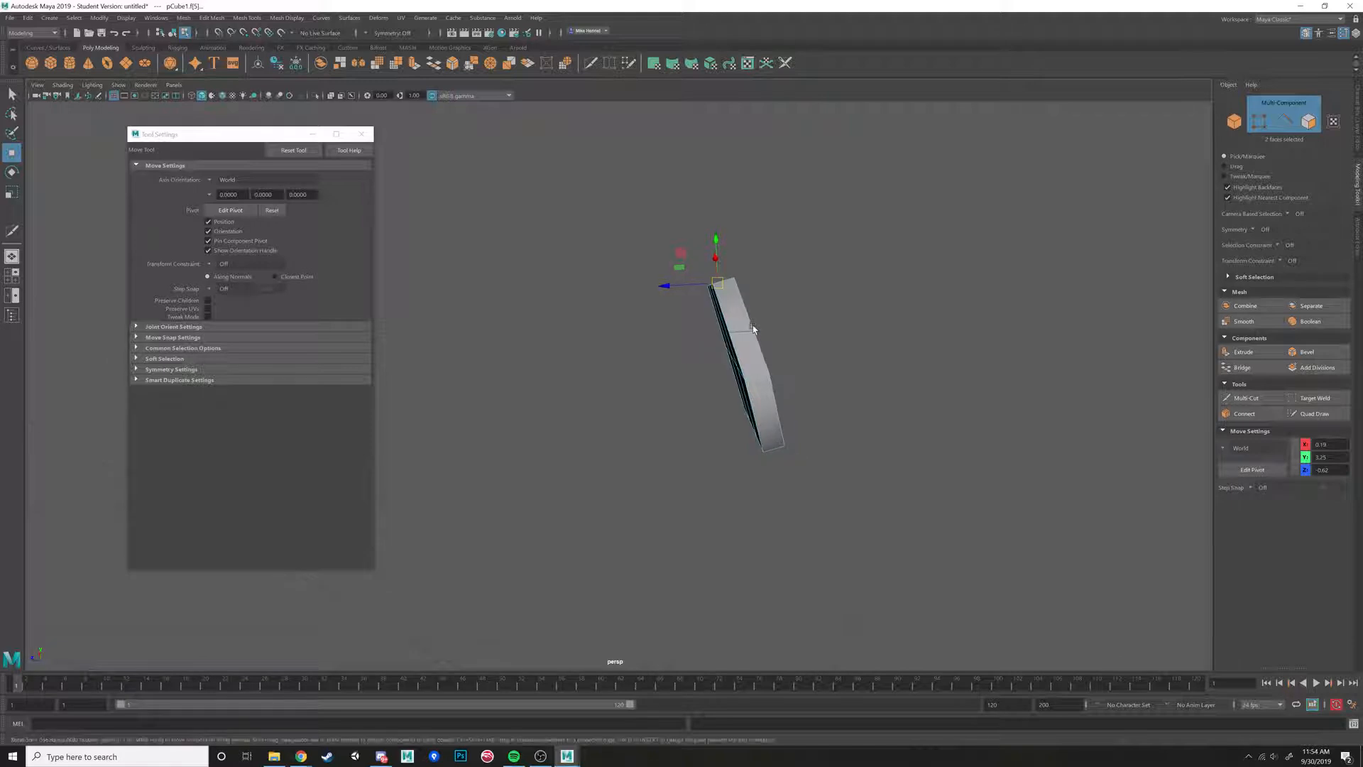
drag(719, 282, 739, 330)
ctrl+shift+right_drag(724, 290, 684, 275)
alt+drag(819, 316, 724, 332)
Return the plank to object mode, show its transform channels and reselect it.
right_drag(692, 304, 843, 298)
click(1358, 119)
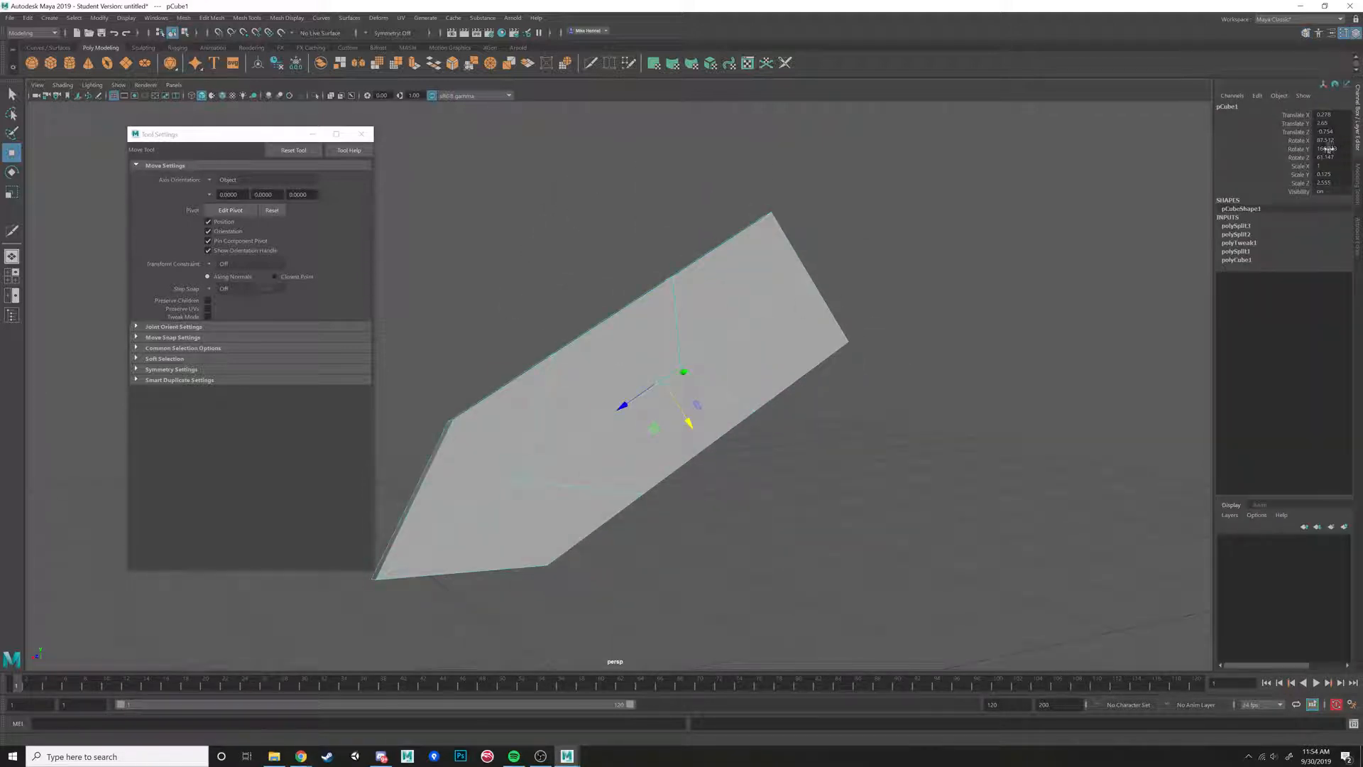
drag(1336, 158, 1340, 114)
click(934, 198)
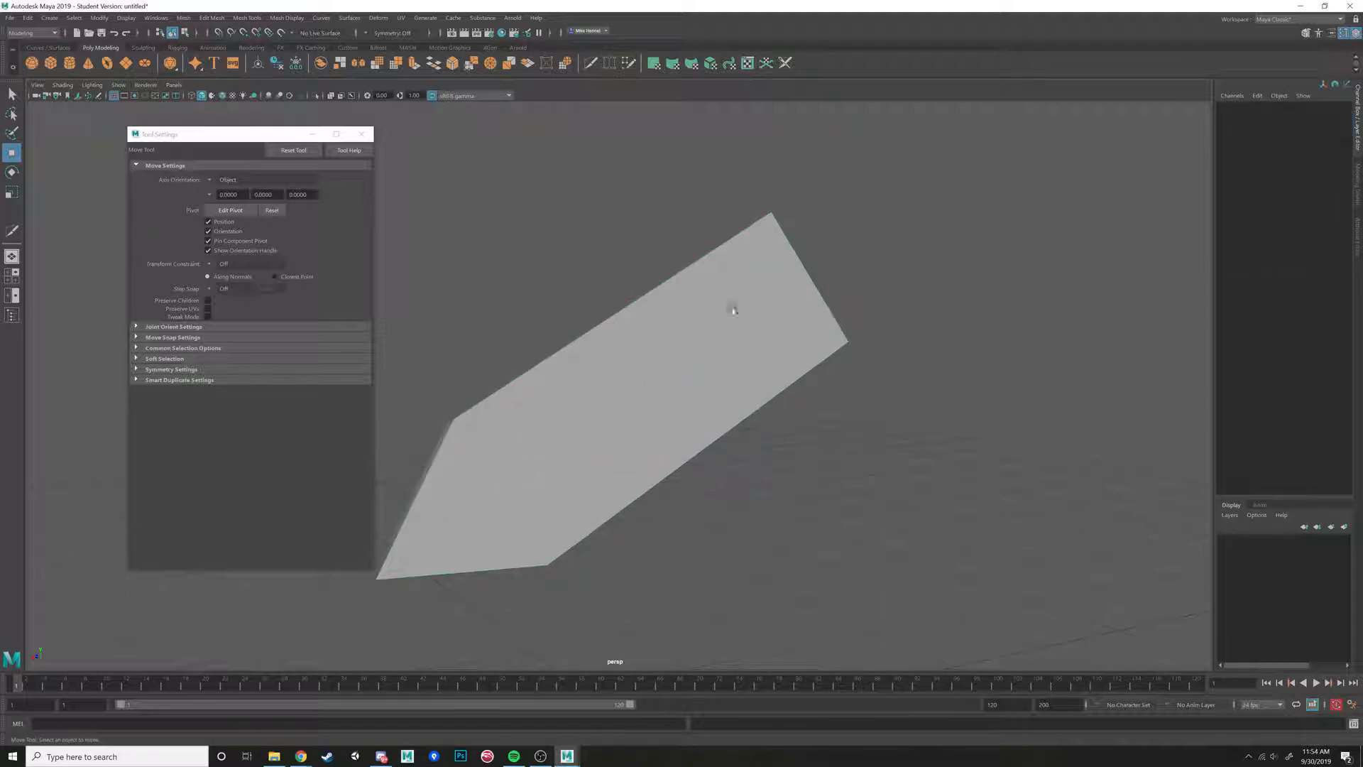
click(733, 308)
alt+drag(719, 317, 725, 365)
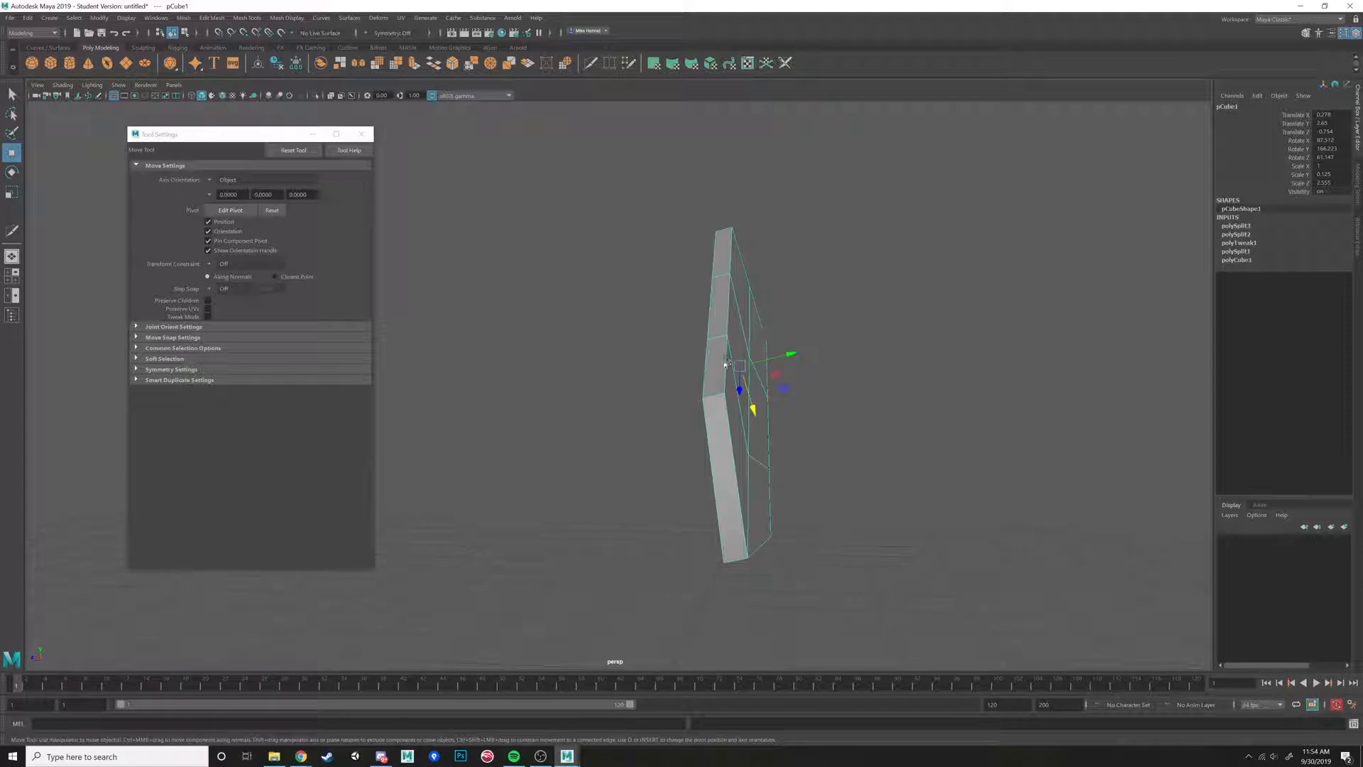
Switch the plank to face selection and select the two narrow faces at the upper end of its long edge.
right_drag(724, 272, 723, 302)
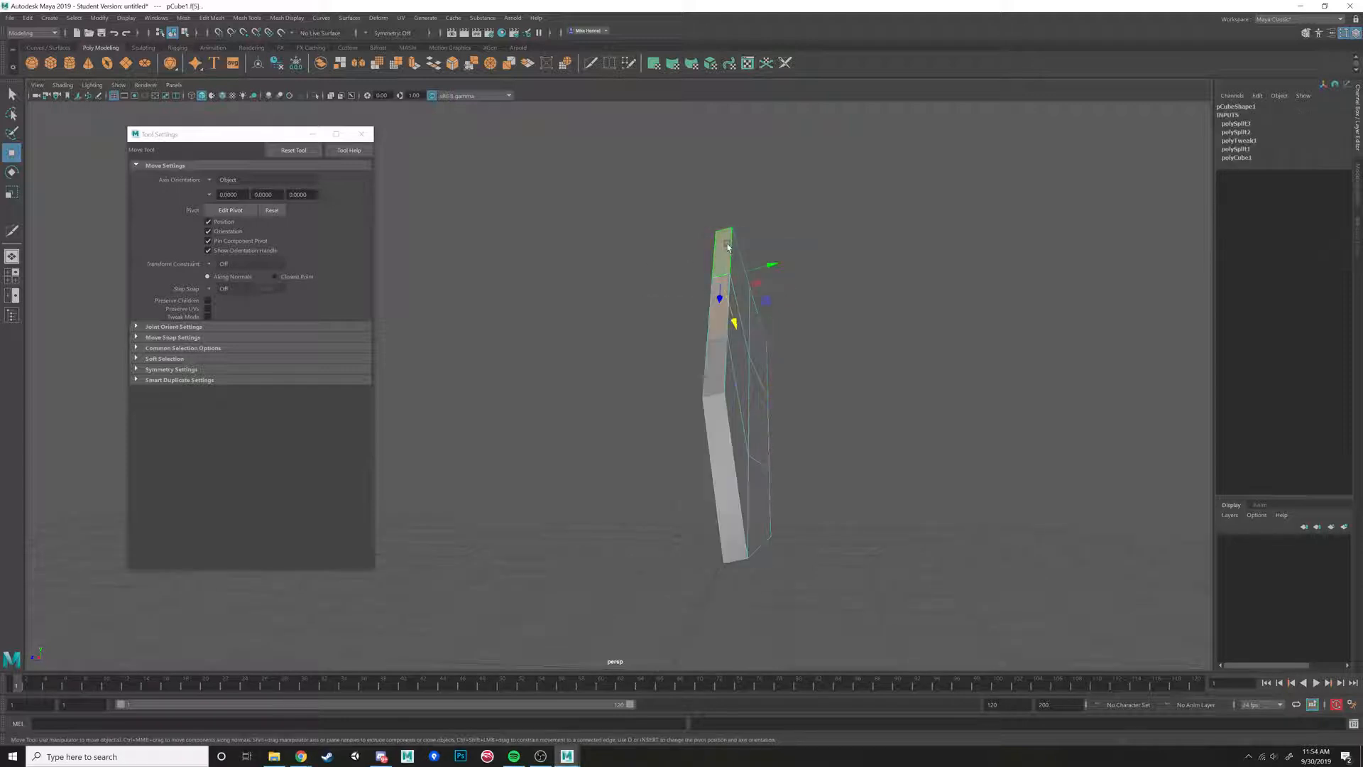
click(725, 251)
shift+click(720, 318)
alt+drag(720, 316, 816, 313)
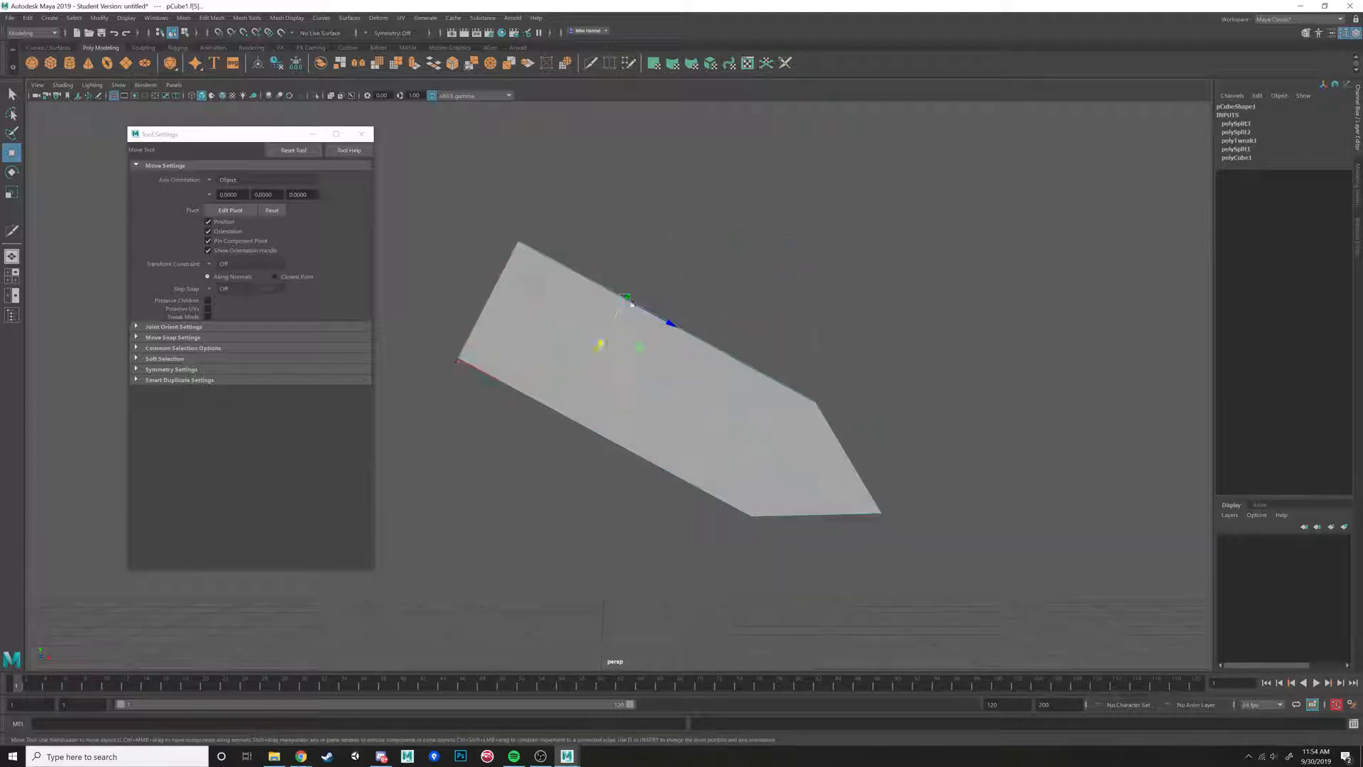
Pull the two selected faces outward along the object X axis and undo the move.
drag(600, 344, 617, 316)
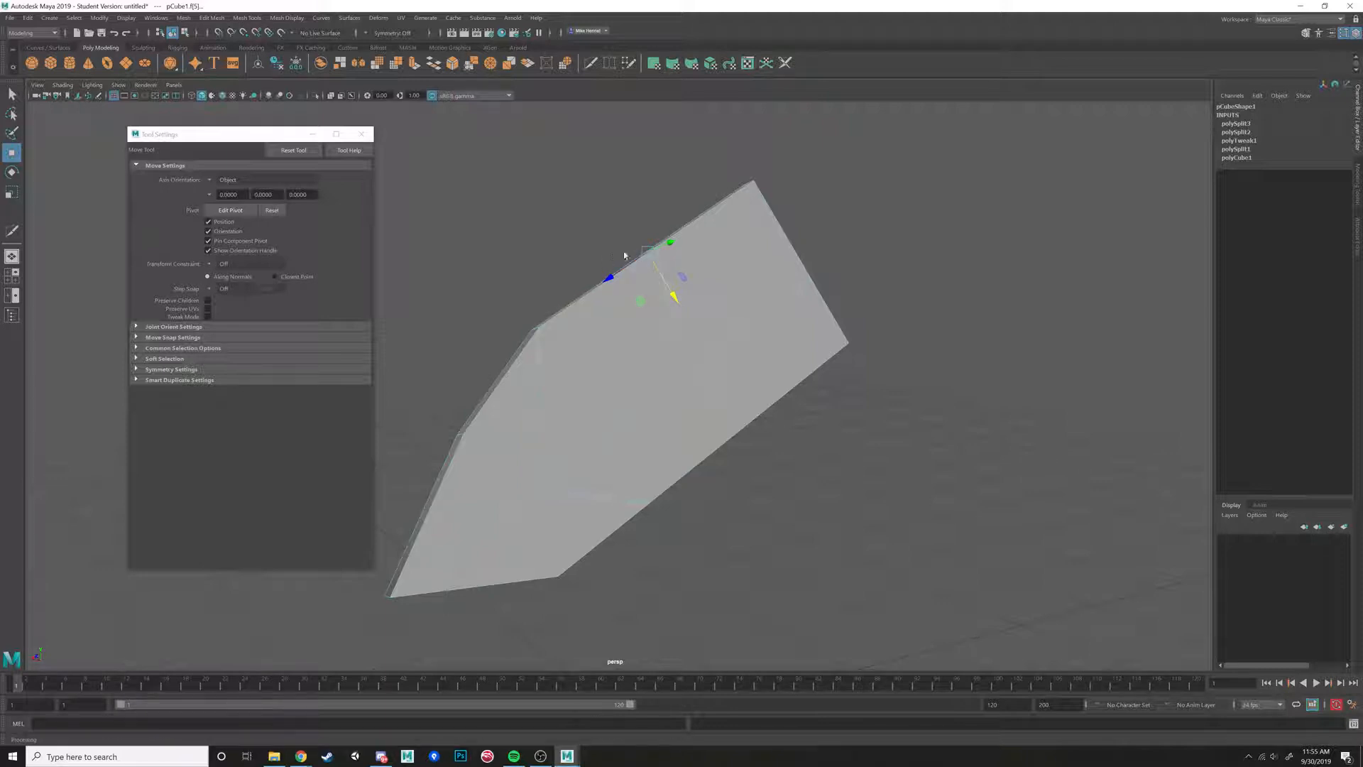
key(ctrl+z)
alt+drag(734, 308, 823, 301)
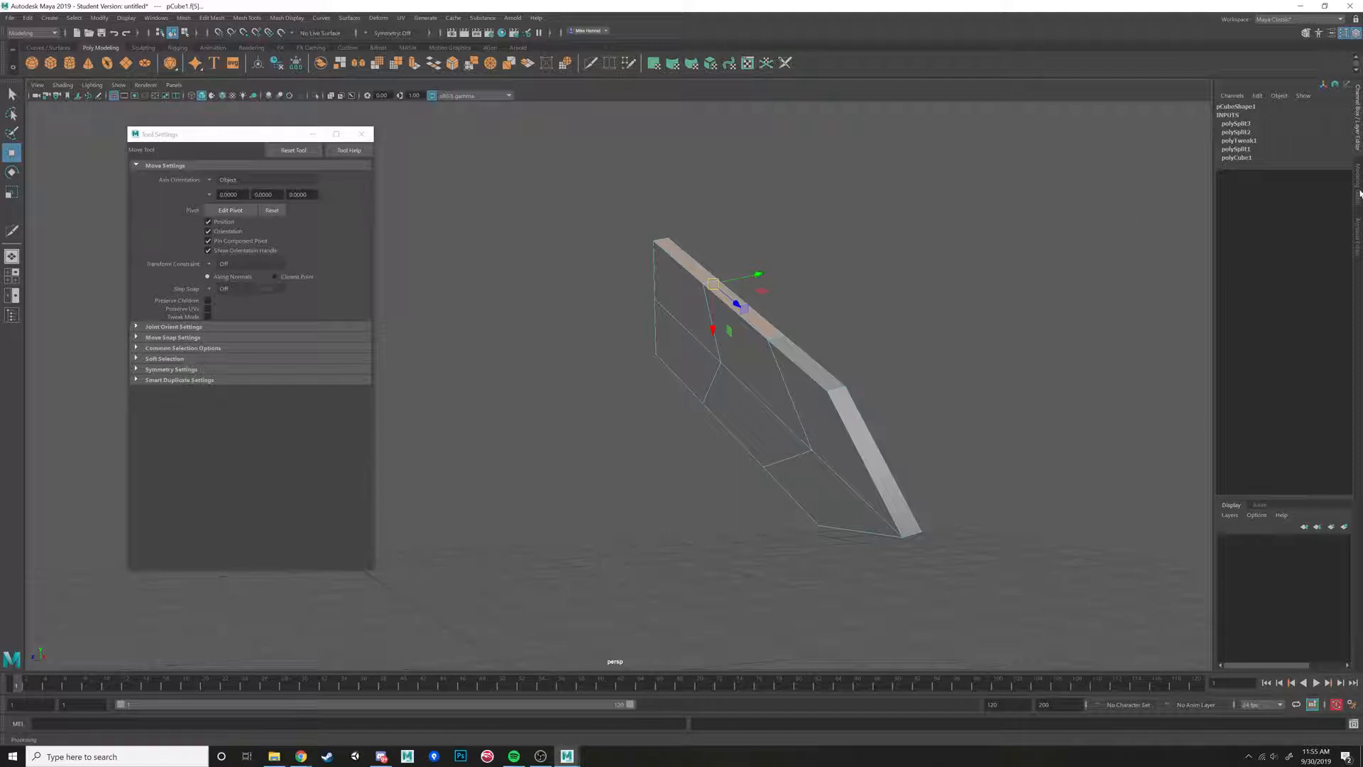
Return the plank from face selection to object mode.
click(1359, 167)
click(1357, 127)
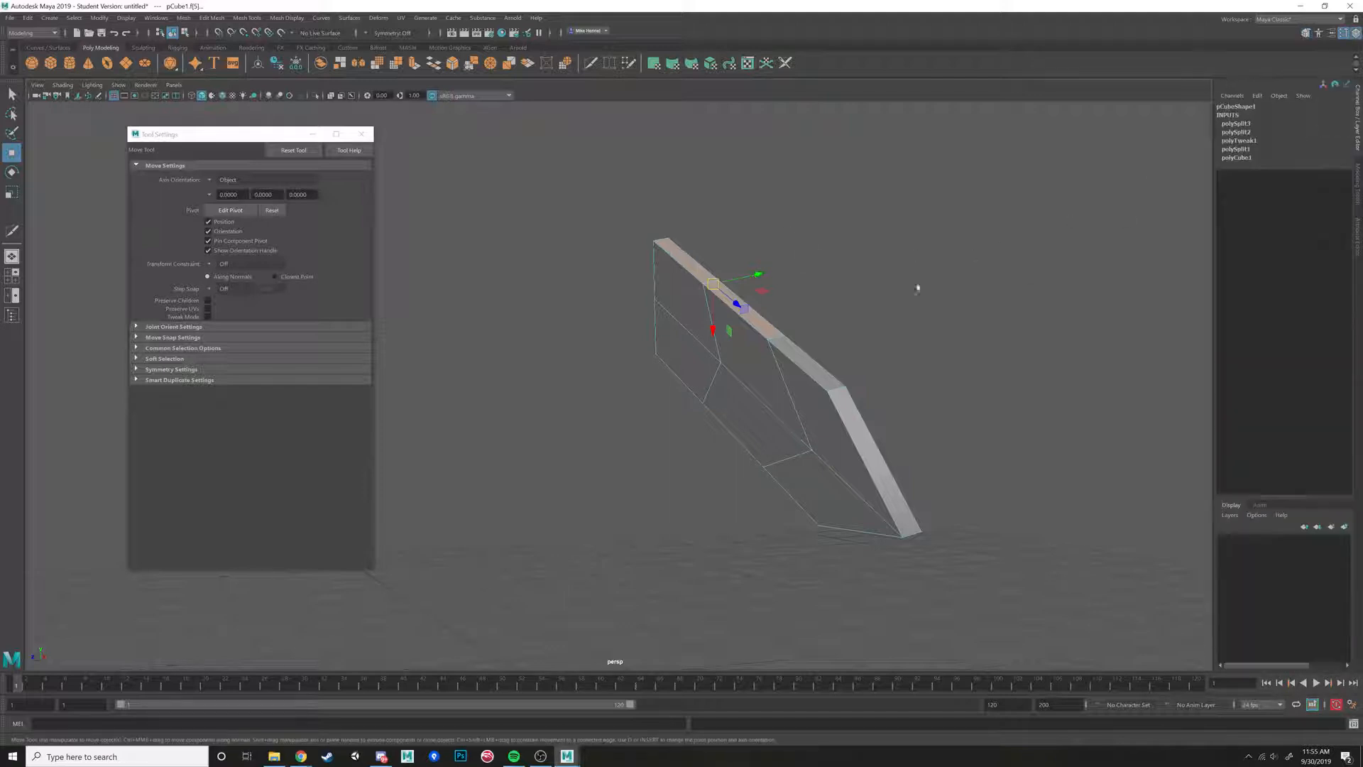
alt+drag(916, 289, 781, 392)
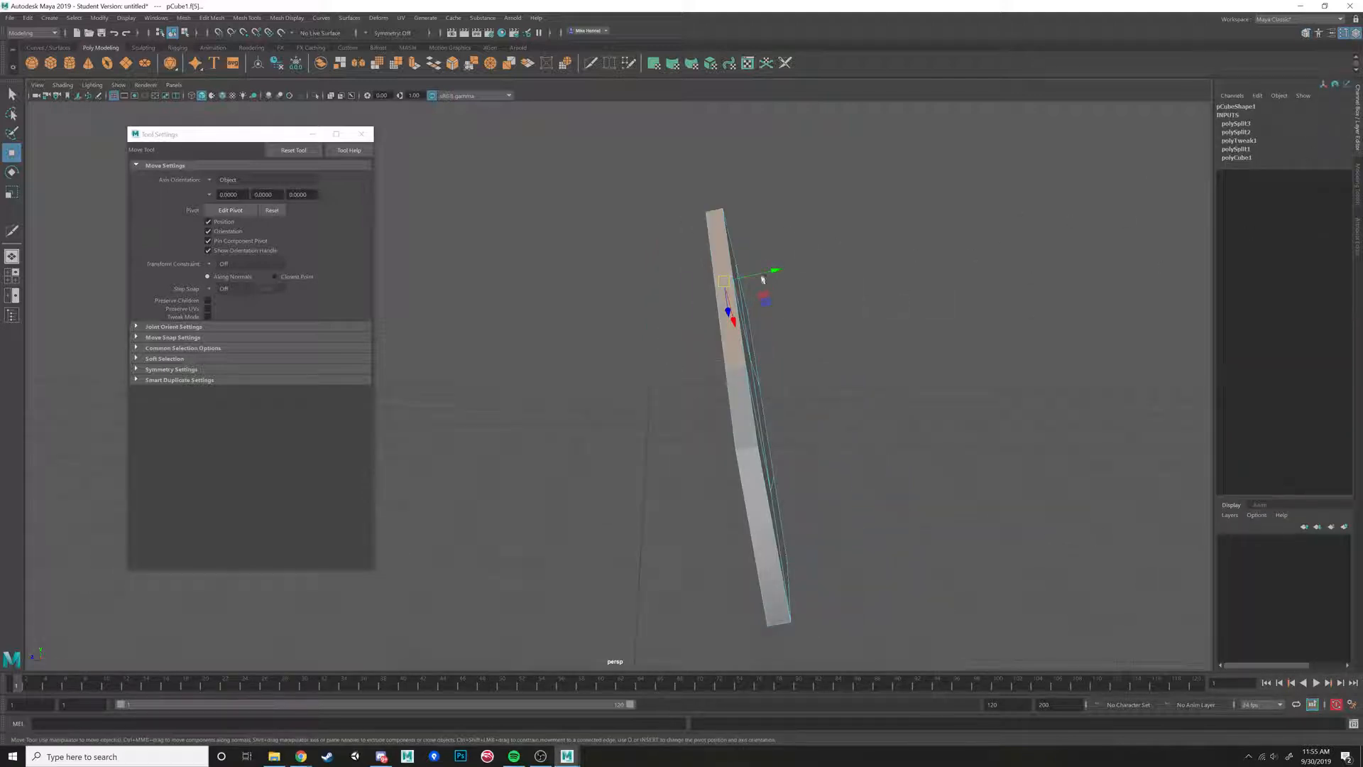
right_drag(739, 314, 755, 320)
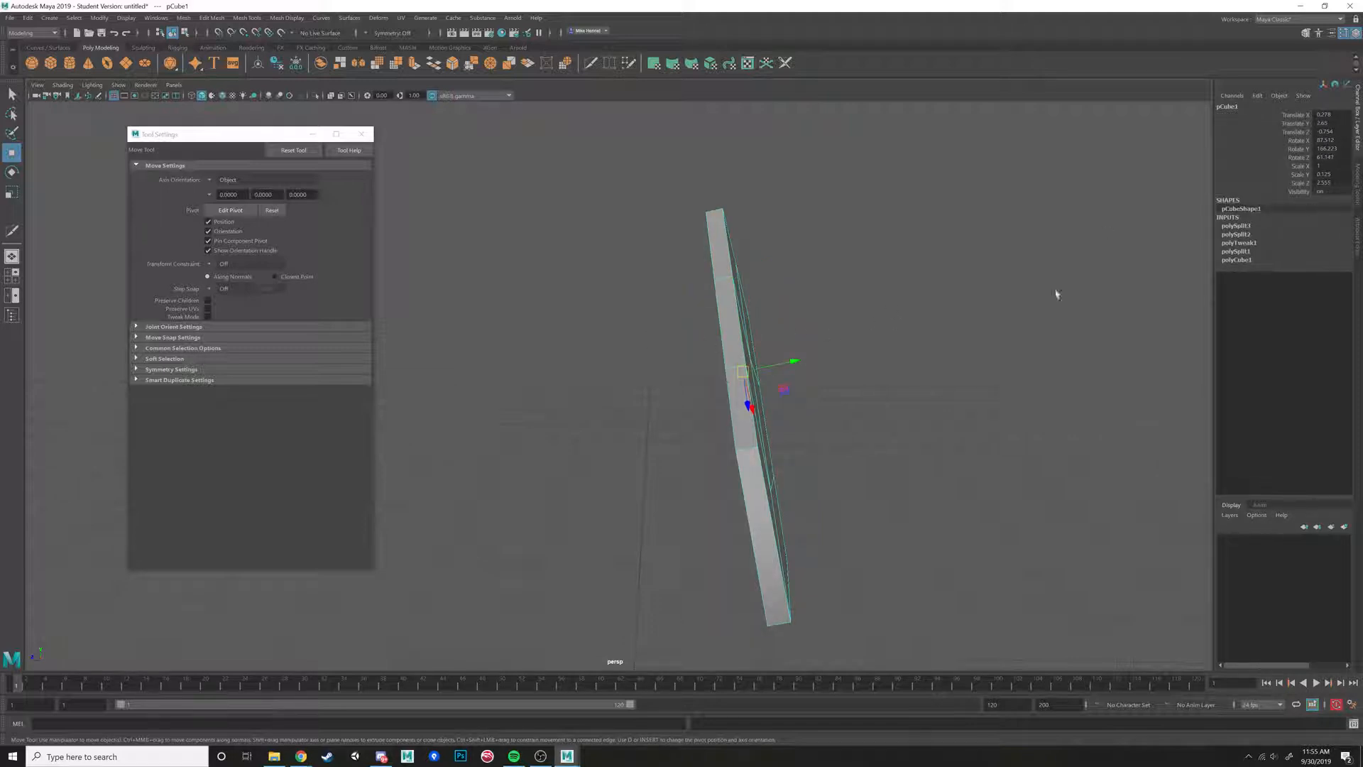
alt+drag(1057, 294, 888, 333)
Try moving the whole plank along its object Y axis and undo the move.
drag(743, 360, 874, 339)
key(ctrl+z)
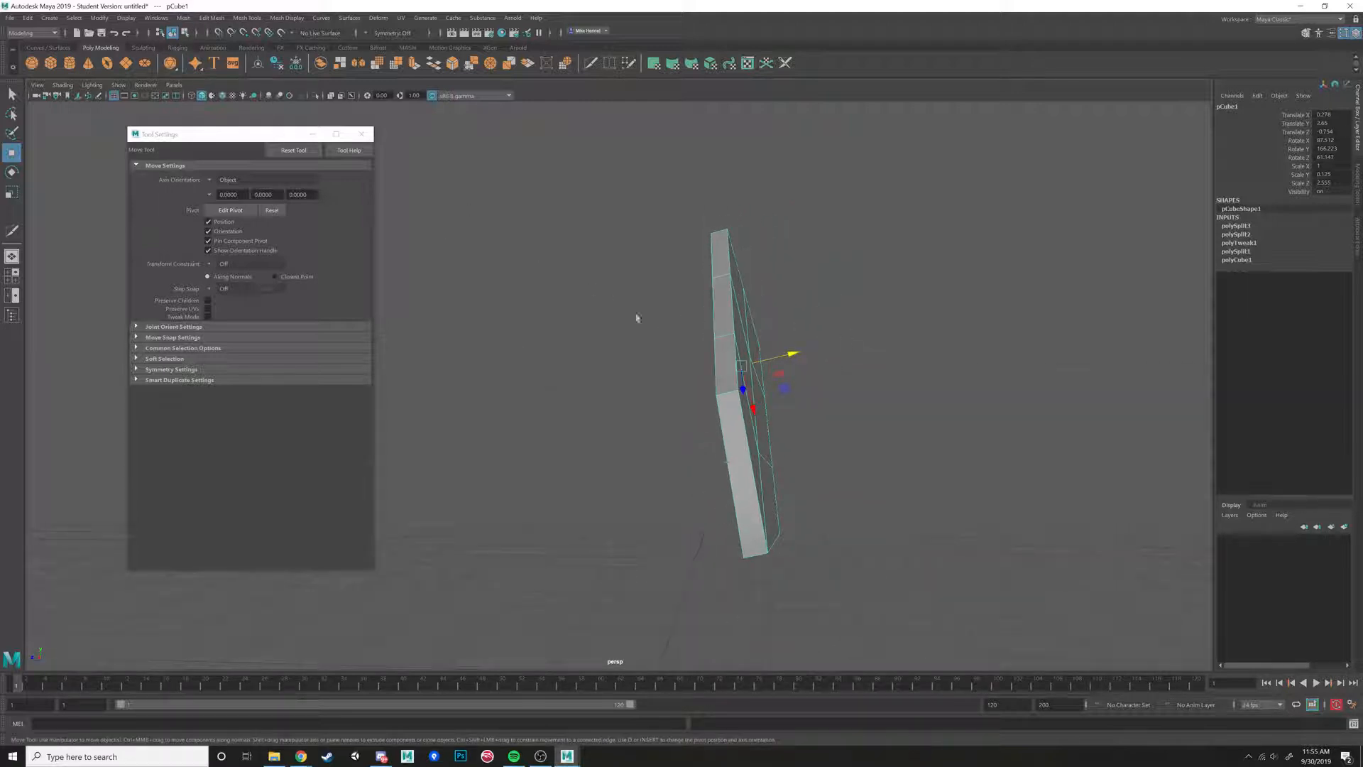
ctrl+shift+right_click(733, 348)
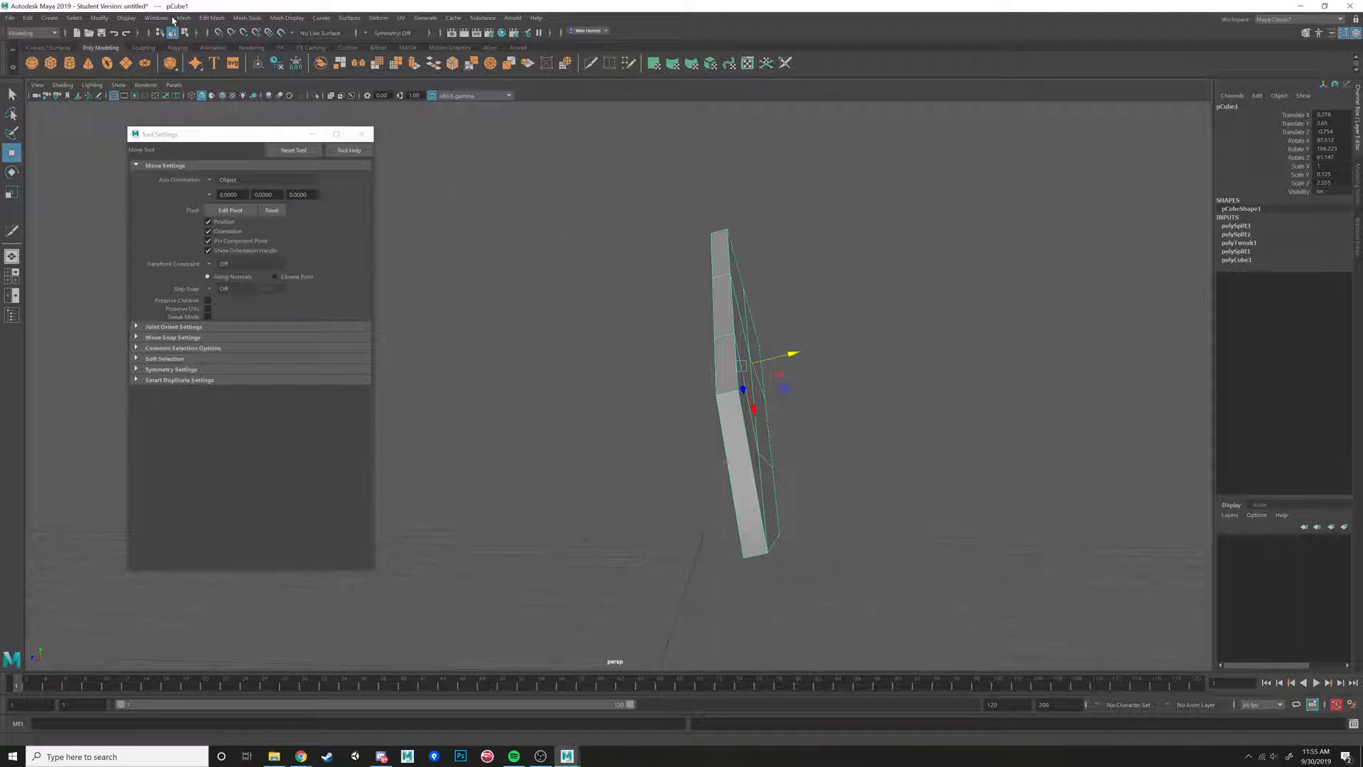
Freeze only the plank's Translate values, with Rotate and Scale excluded in the Freeze Transformations options.
click(107, 20)
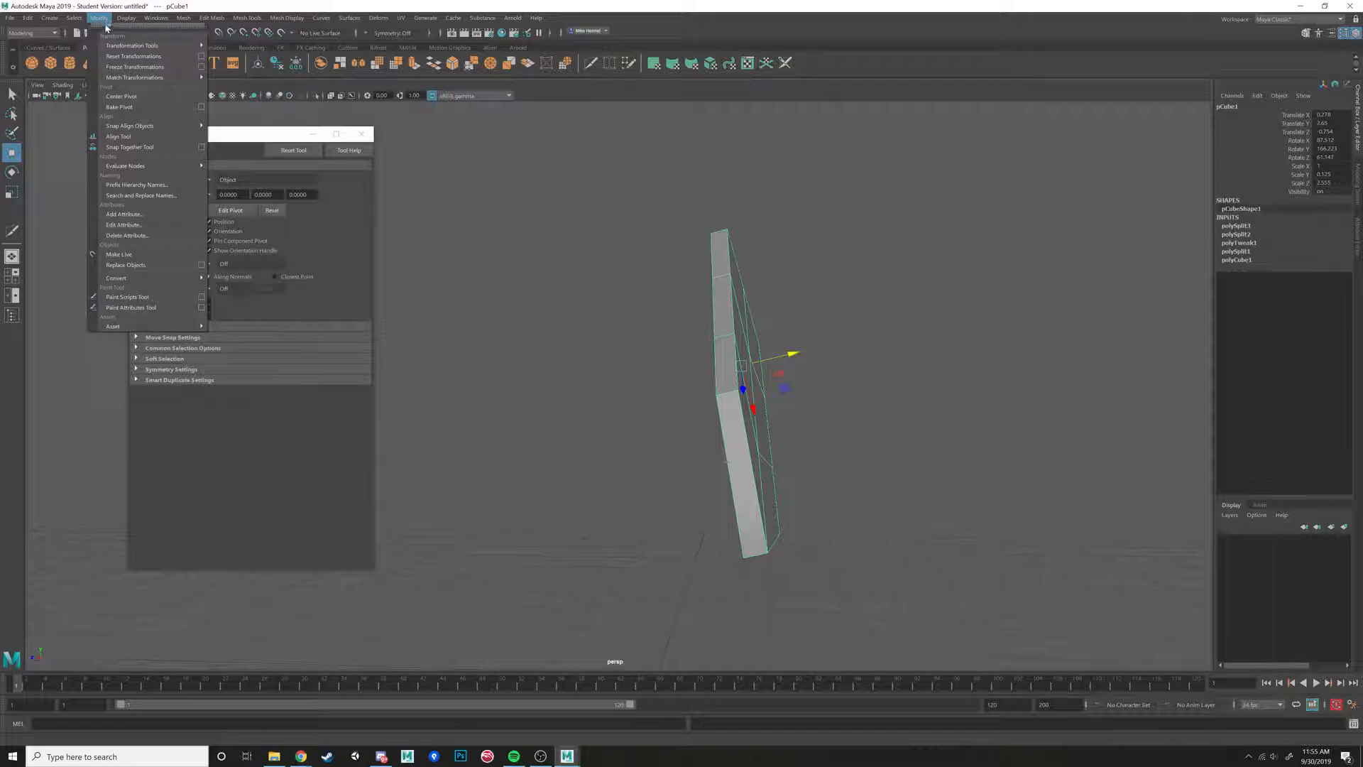
click(202, 67)
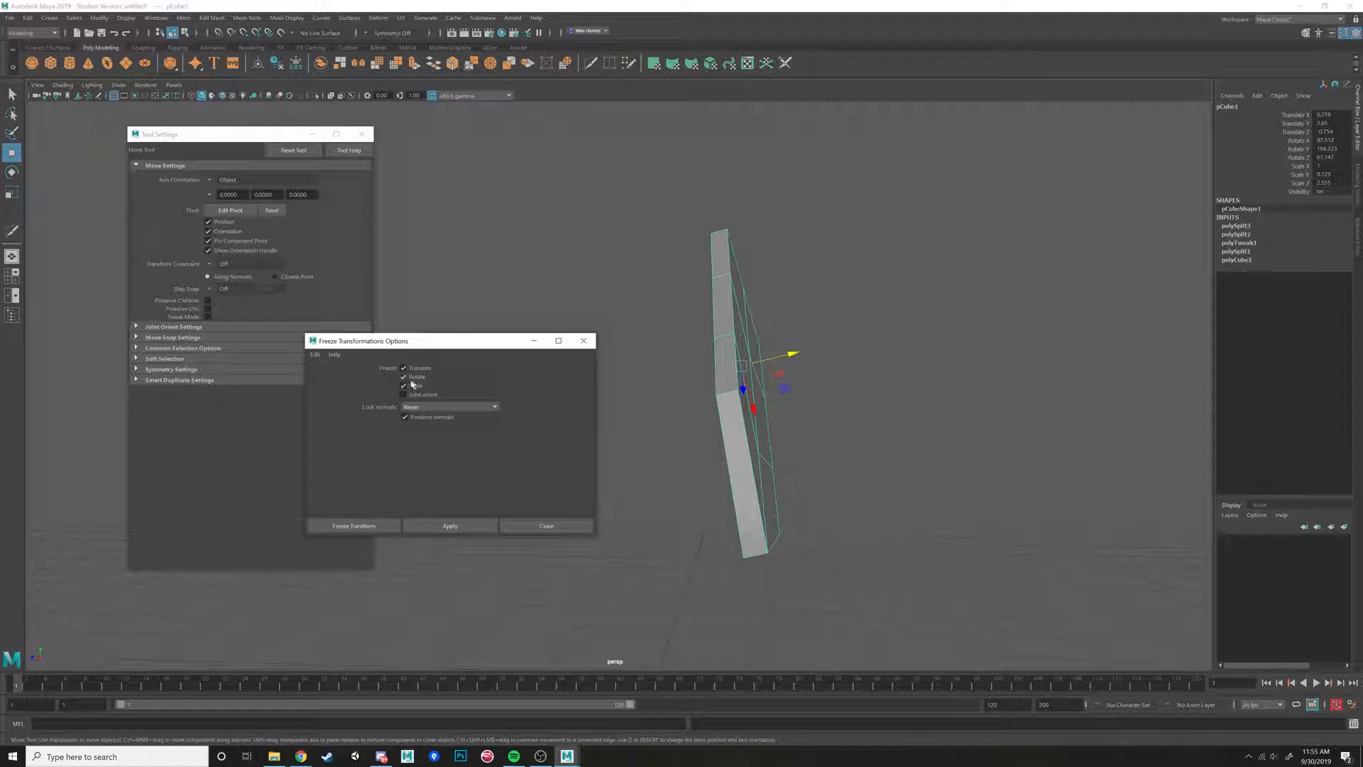
click(403, 377)
click(403, 386)
click(451, 527)
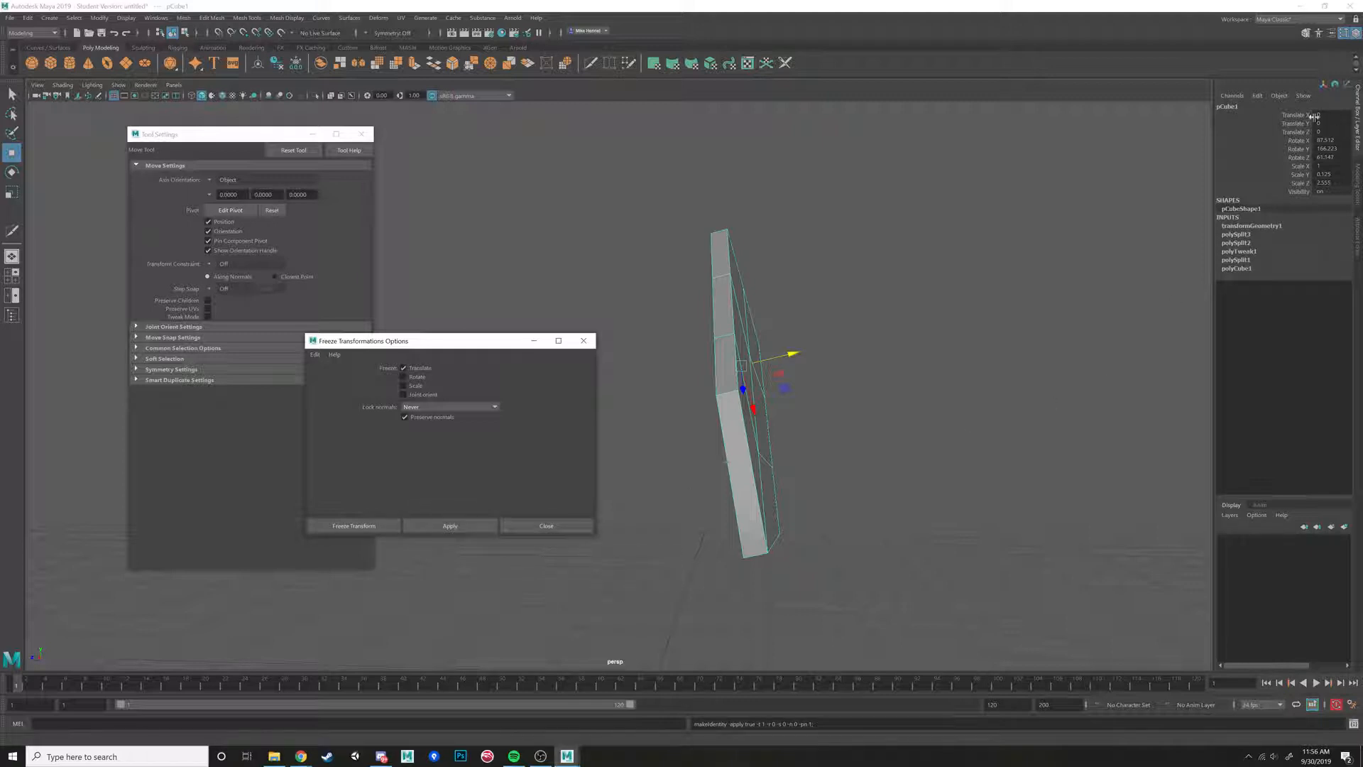
Move the plank away along its object Y axis and bring it back by setting Translate X, Y and Z to 0.
alt+drag(751, 321, 735, 348)
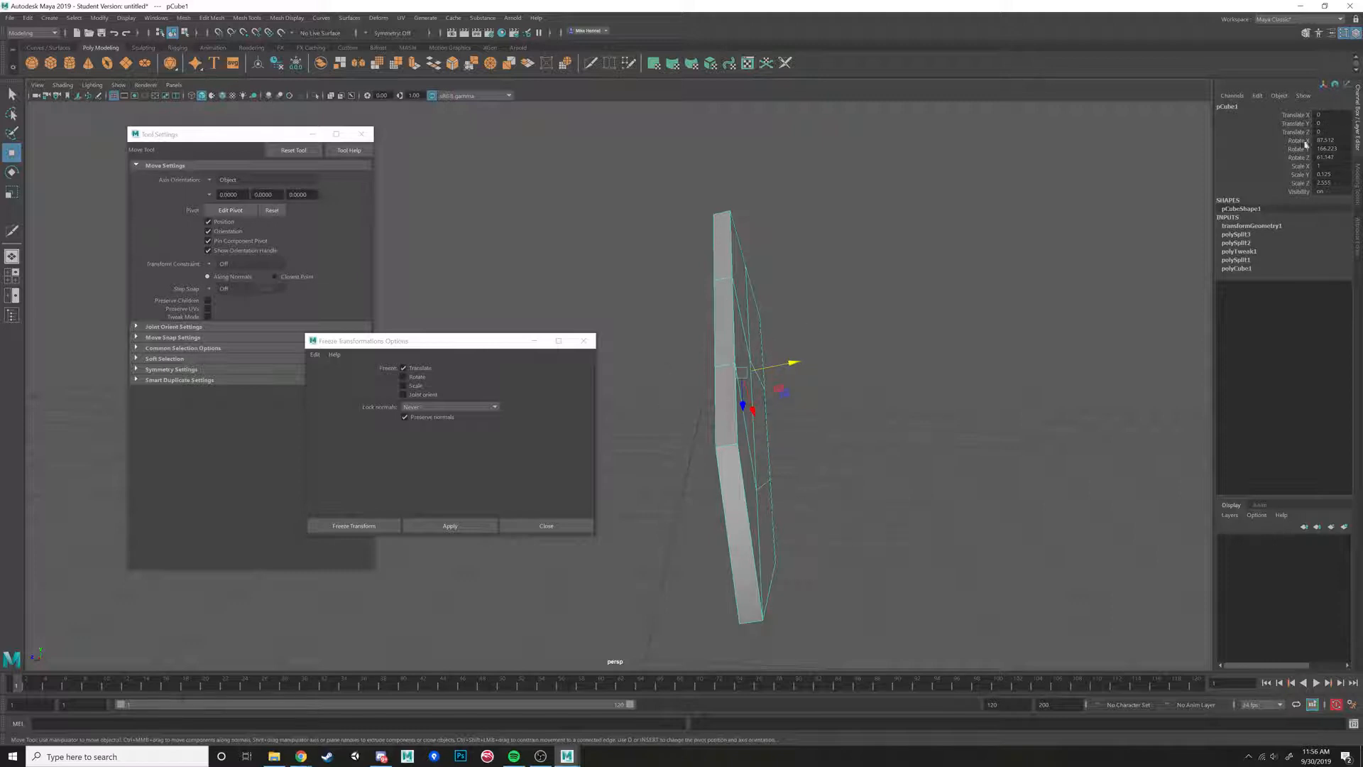
drag(814, 370, 1065, 319)
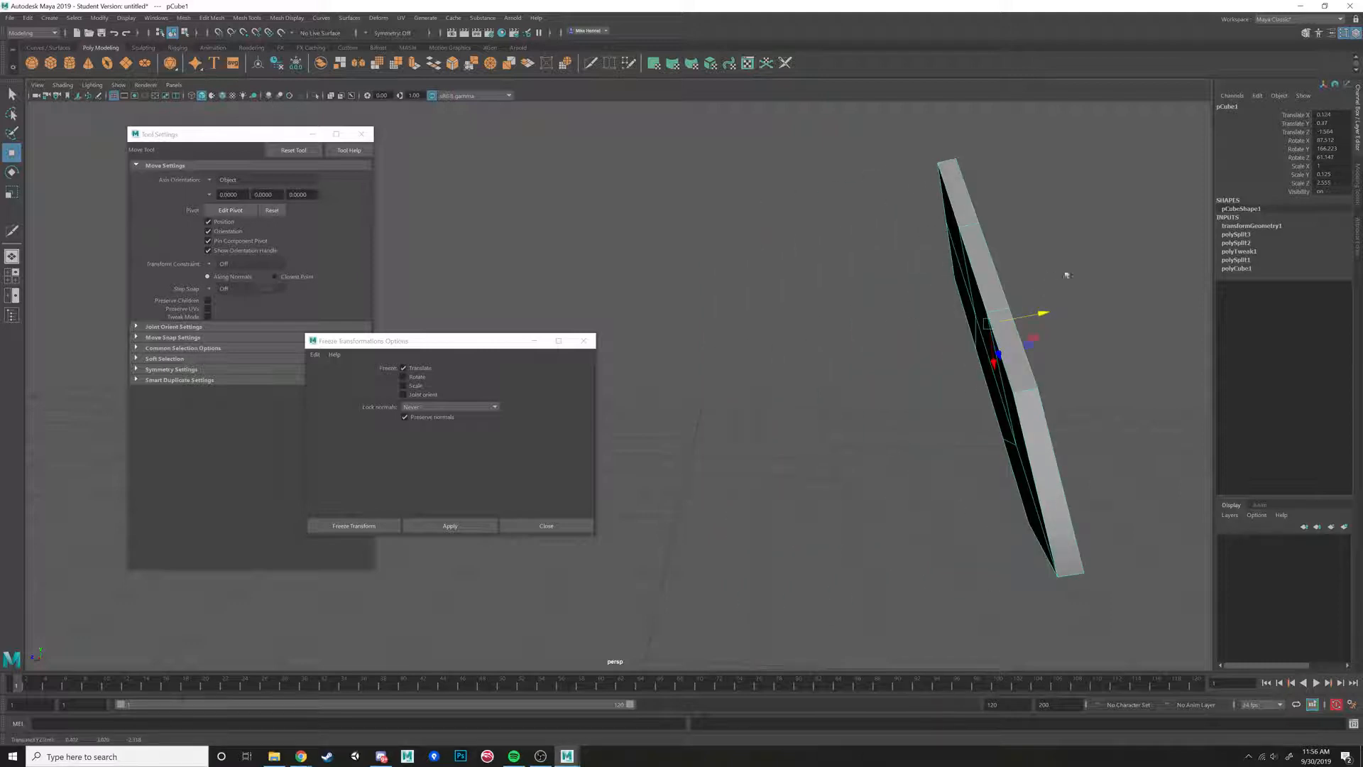
drag(1324, 114, 1328, 132)
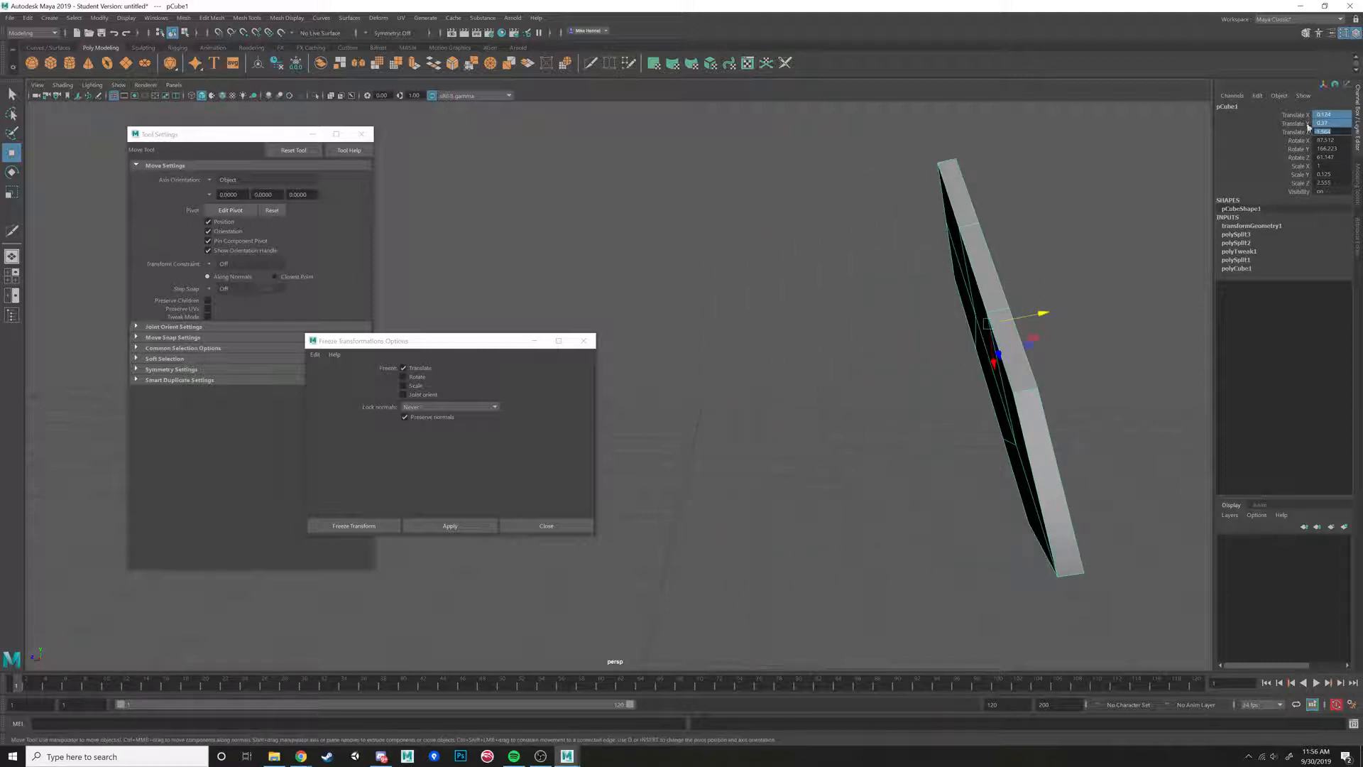
text(0)
key(Return)
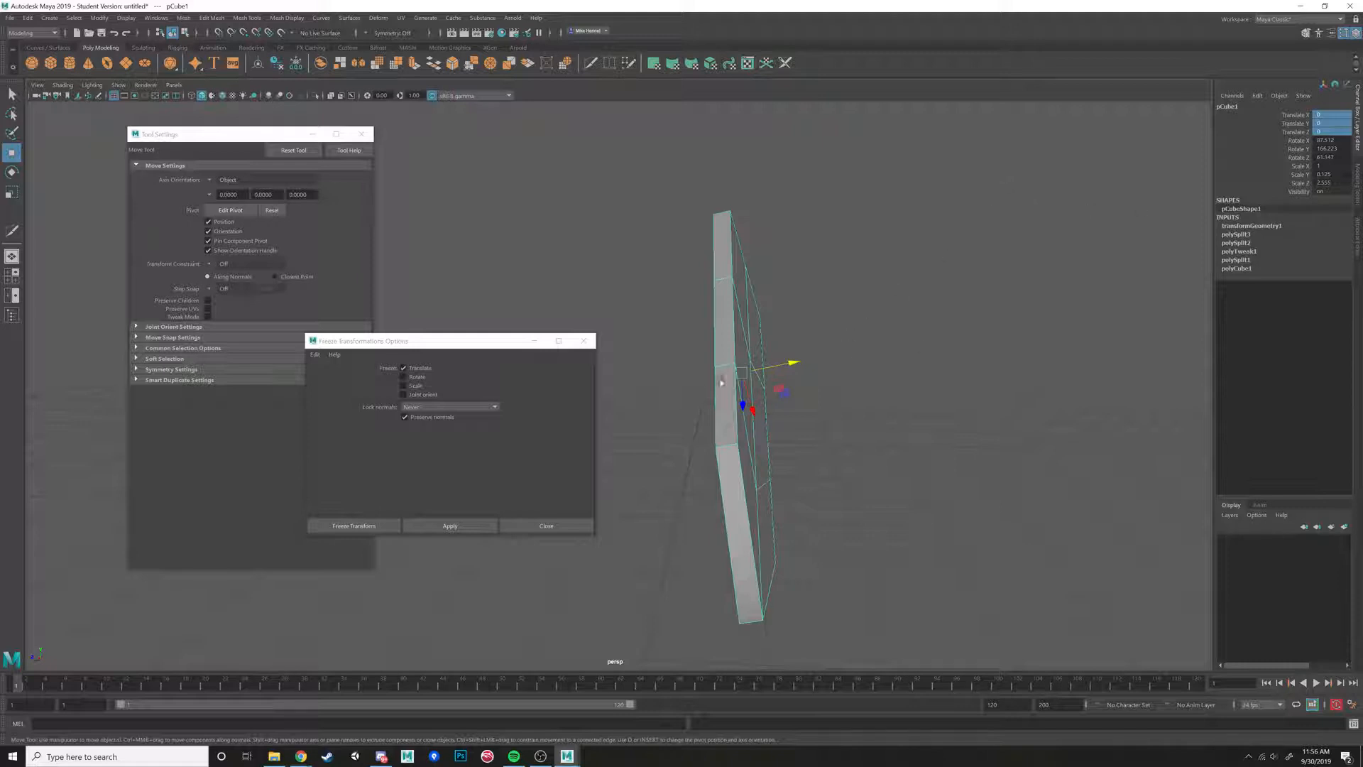
Freeze only the plank's Rotate values, with Translate and Scale excluded, and inspect its Rotate and Move manipulators.
click(403, 377)
click(406, 368)
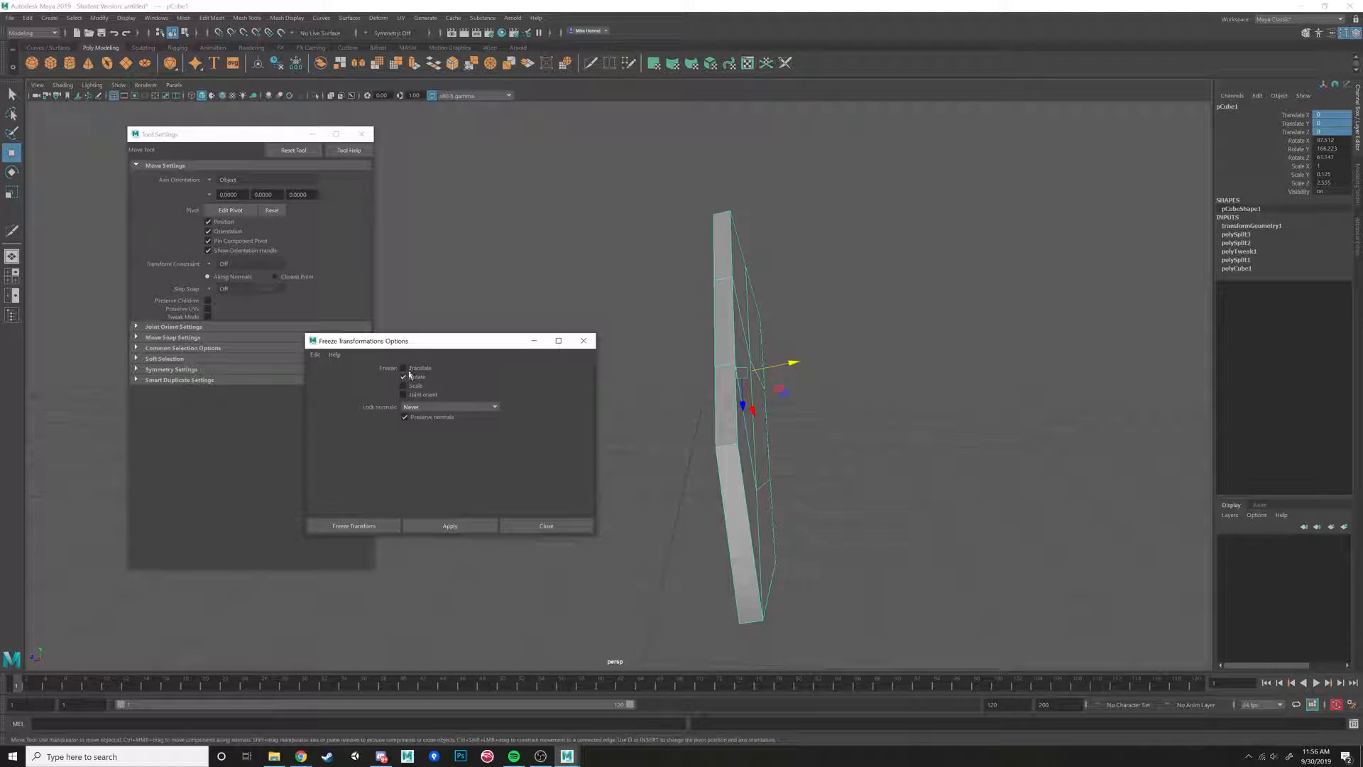
click(459, 527)
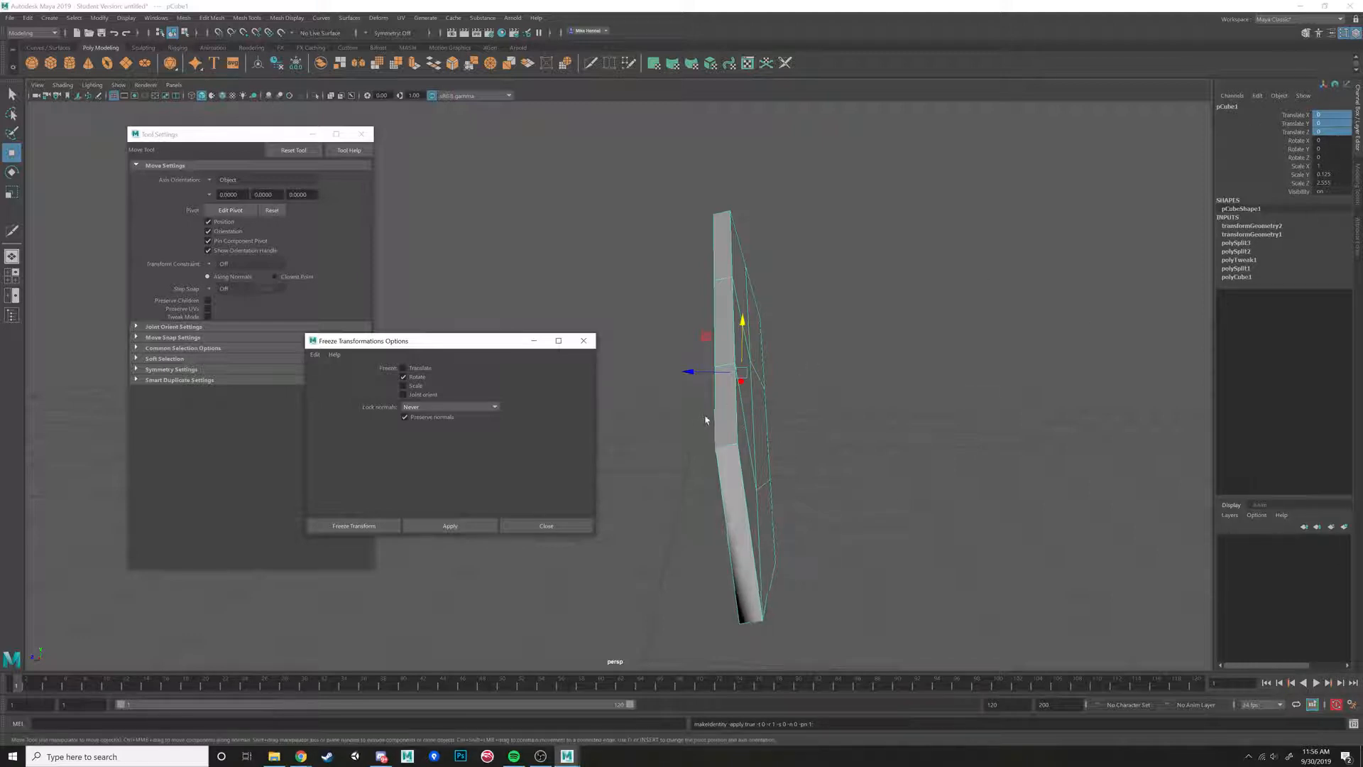
alt+drag(709, 416, 730, 387)
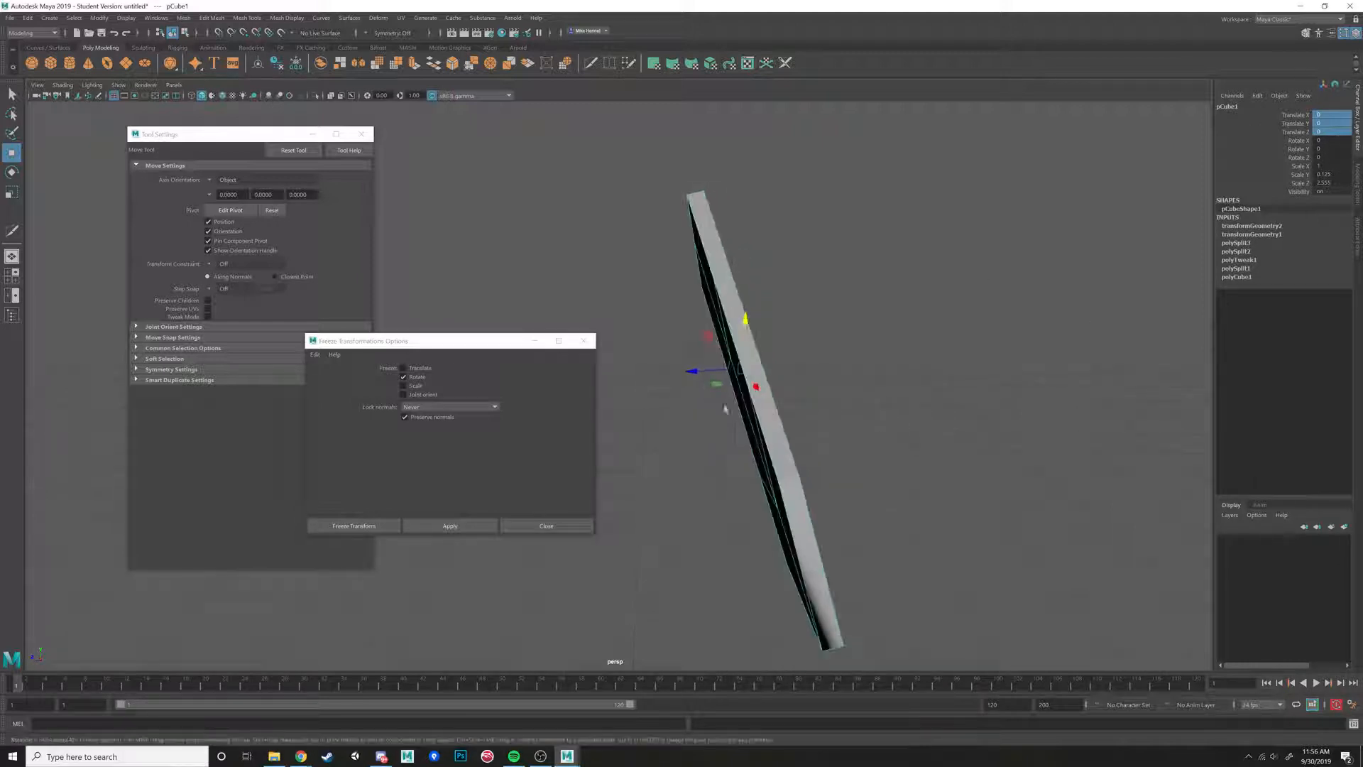
key(e)
click(746, 371)
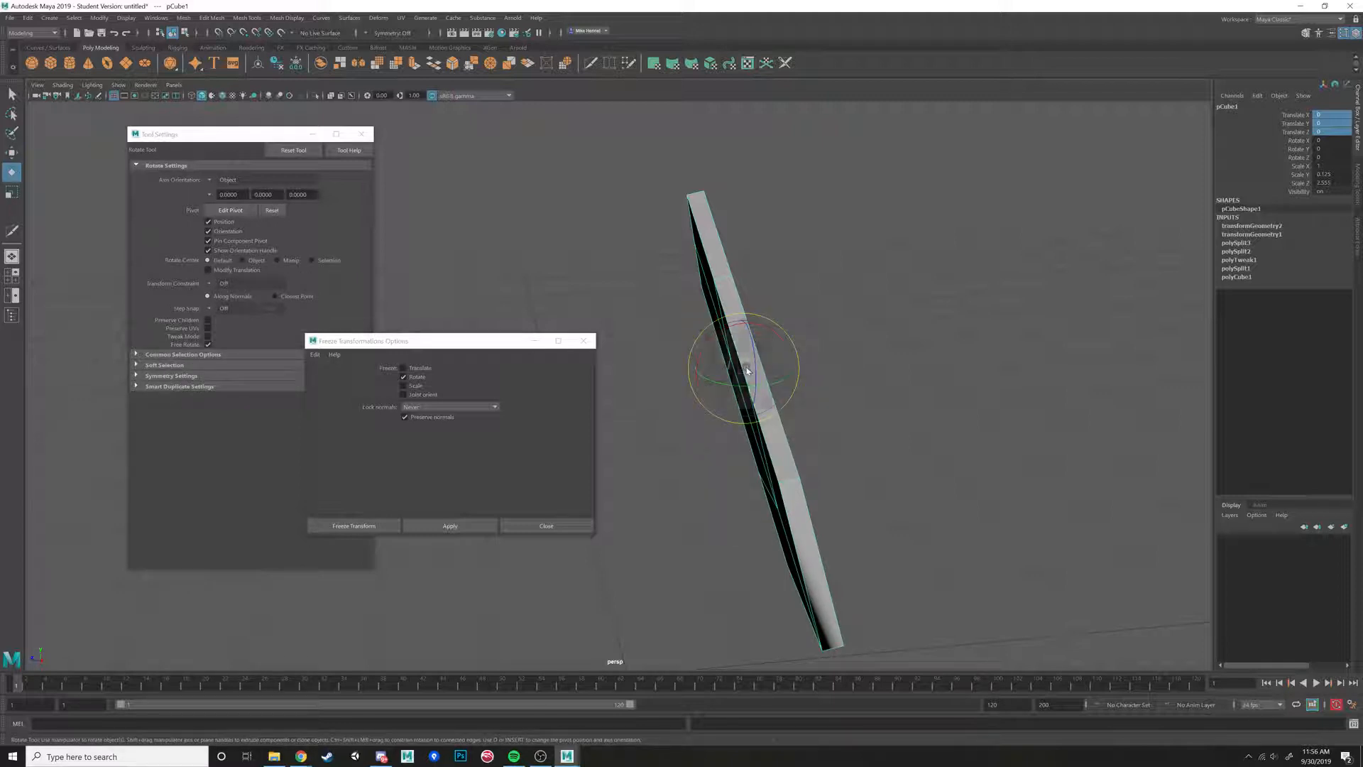
key(w)
click(747, 371)
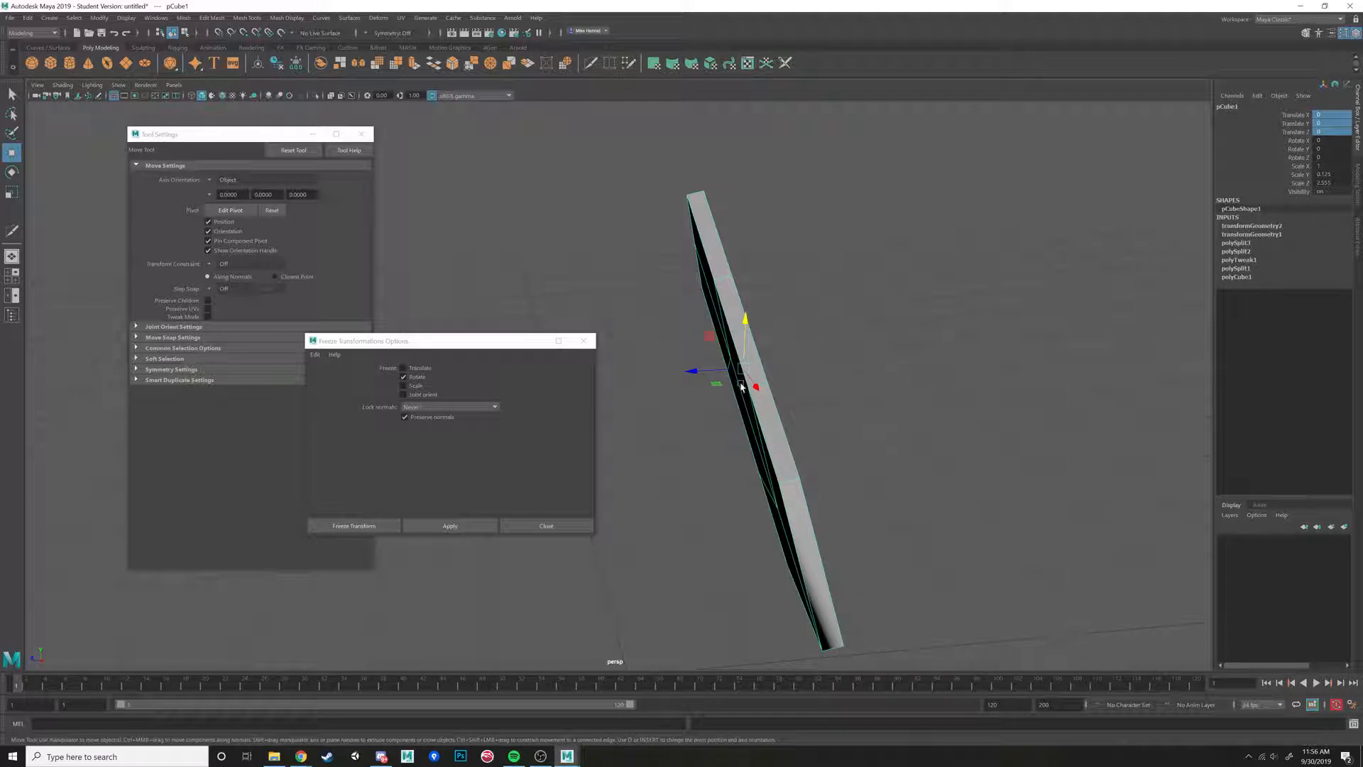
alt+drag(746, 374, 722, 412)
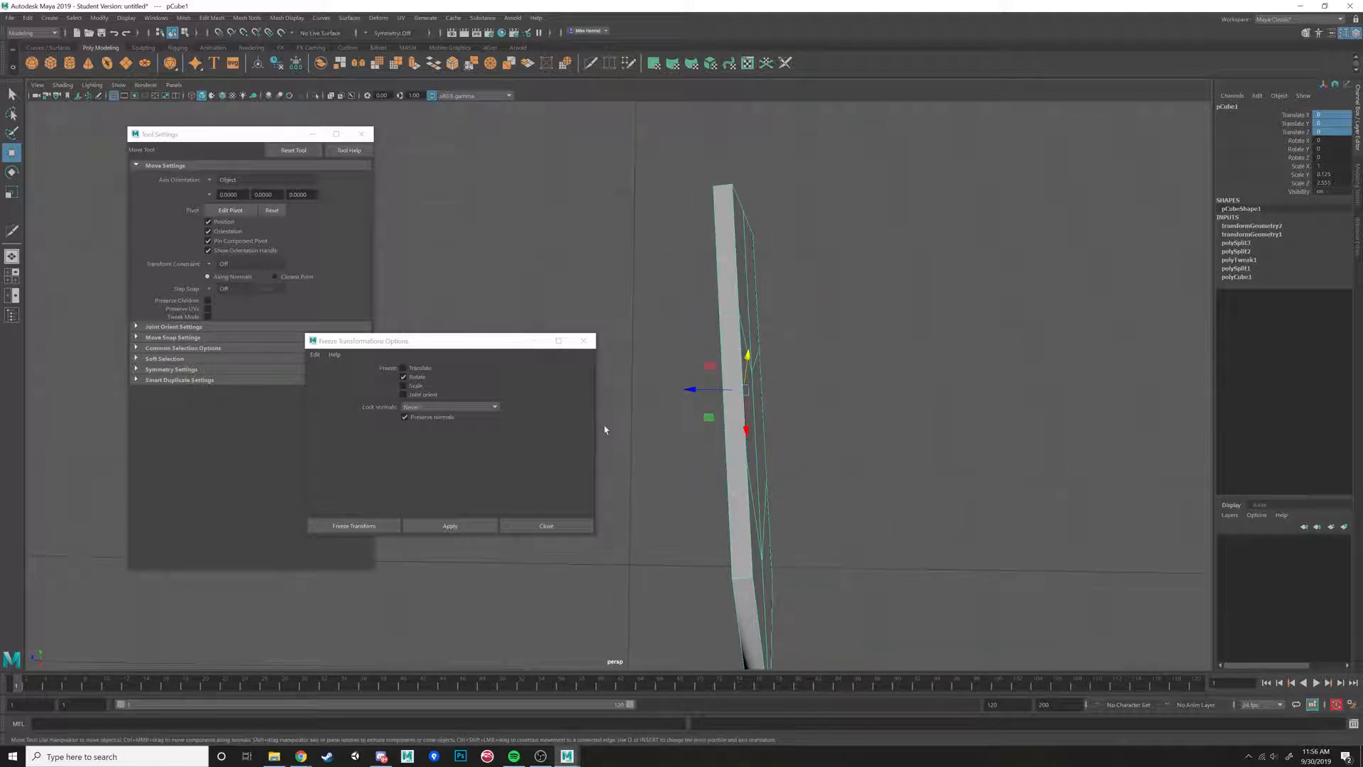
Freeze only the plank's Scale values, with Rotate excluded, and inspect the plank from several angles.
click(403, 377)
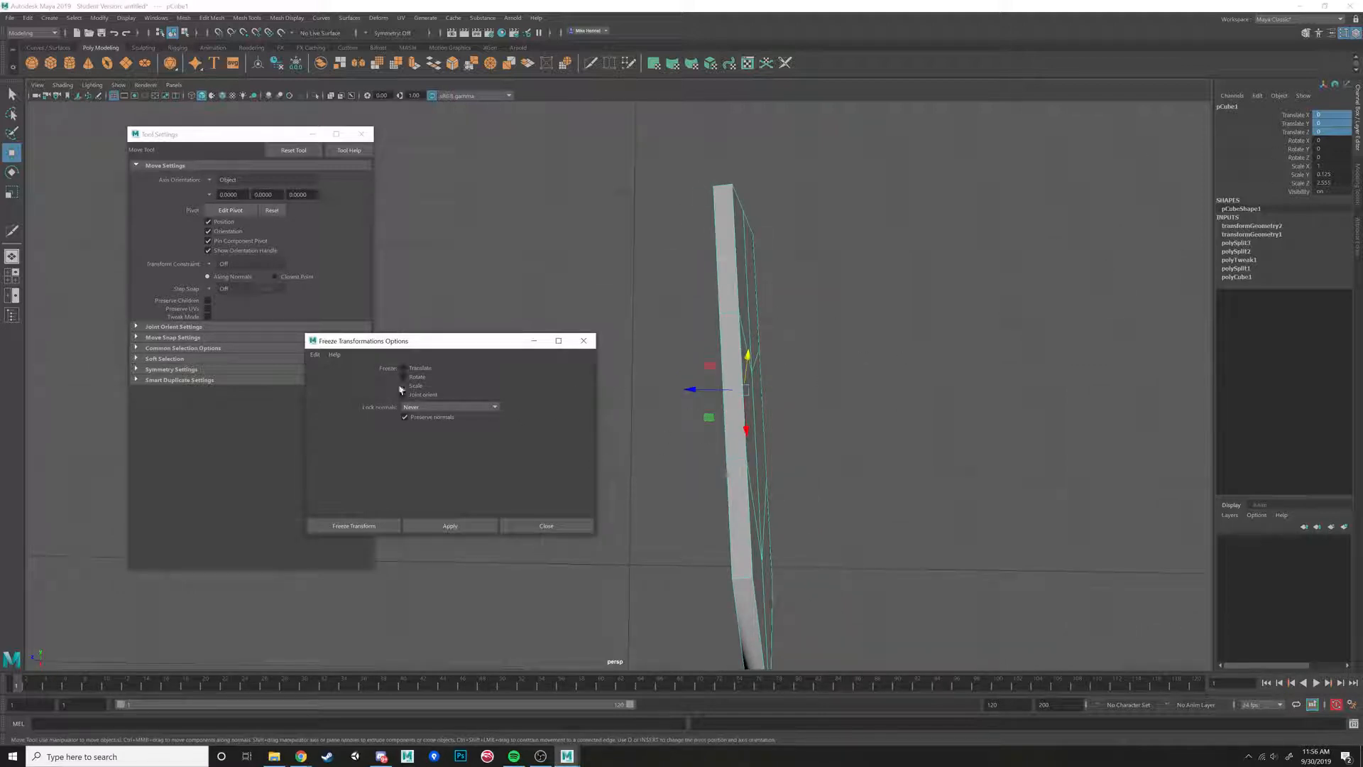
click(404, 386)
alt+drag(746, 405, 717, 383)
click(355, 526)
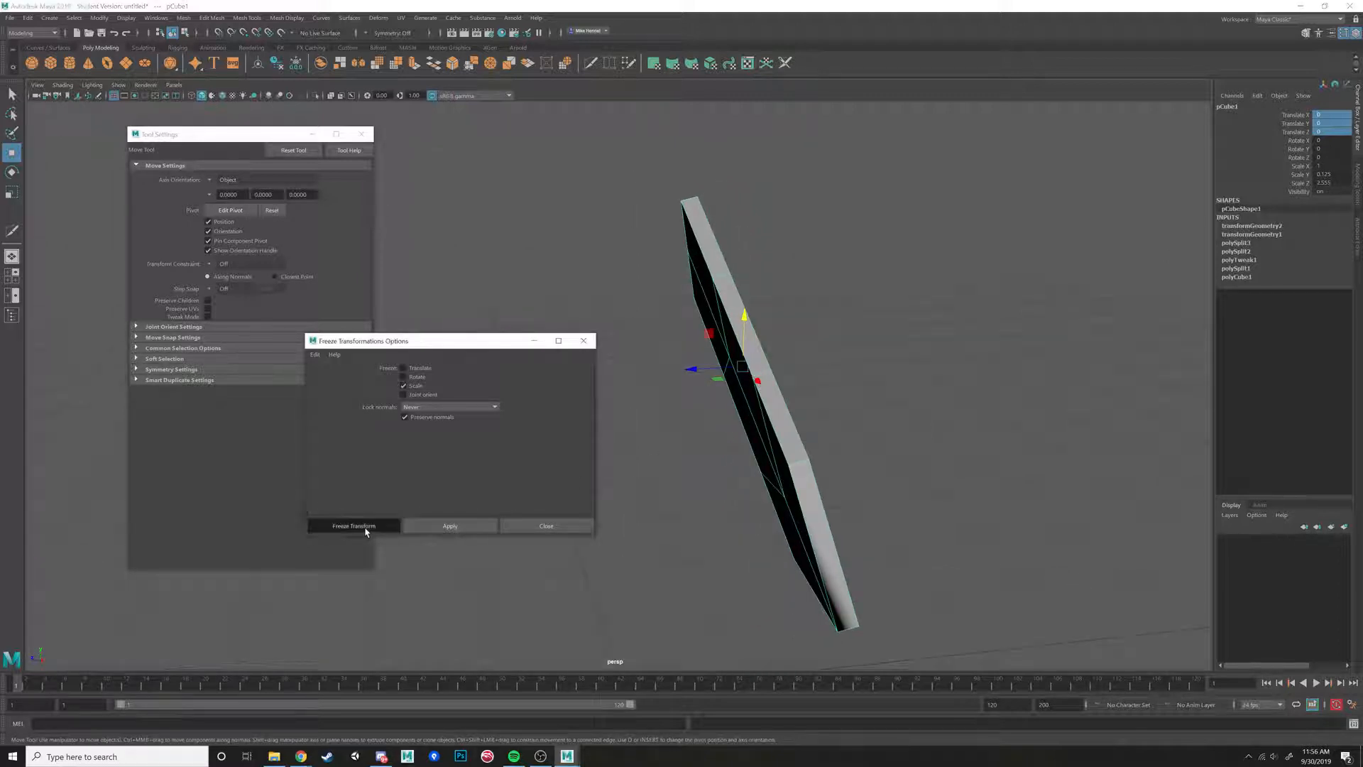
alt+drag(824, 330, 907, 322)
alt+right_drag(907, 323, 792, 404)
alt+drag(712, 462, 695, 356)
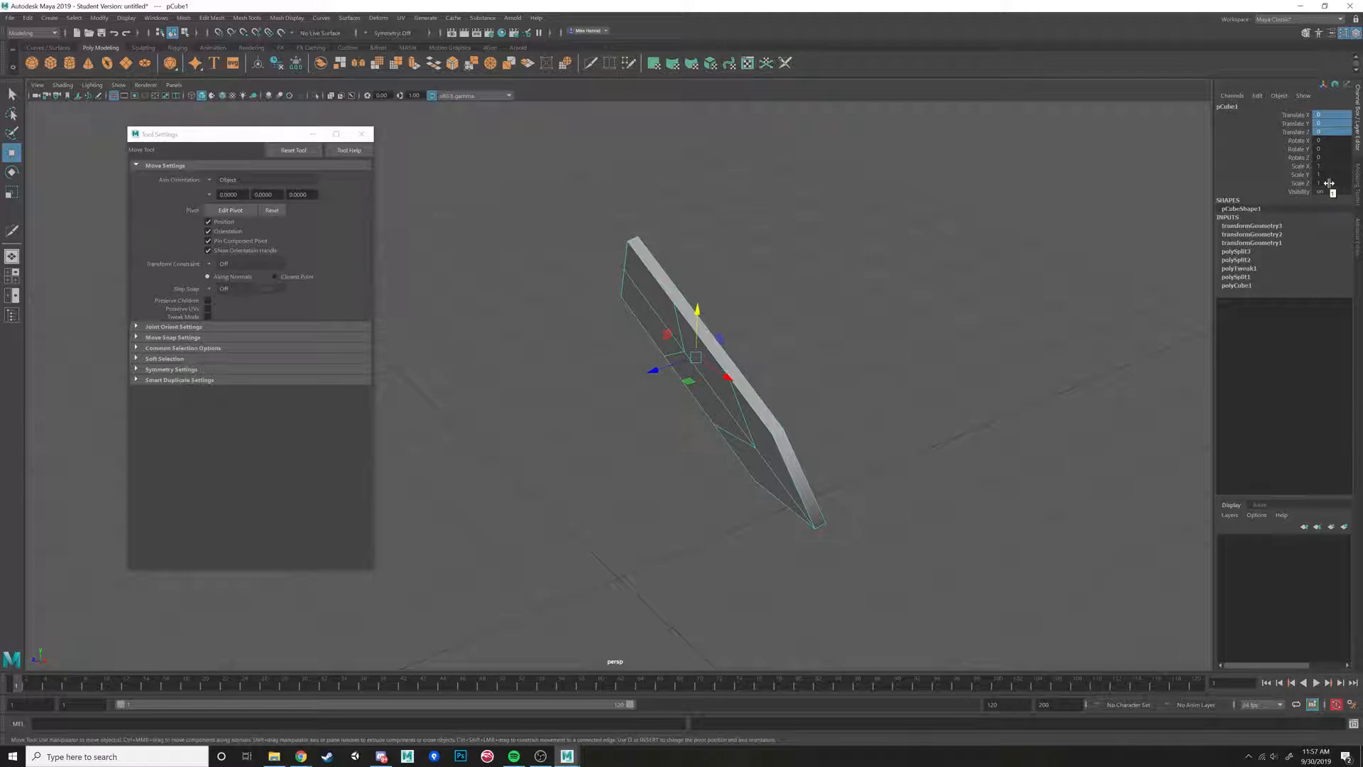
alt+drag(908, 339, 526, 272)
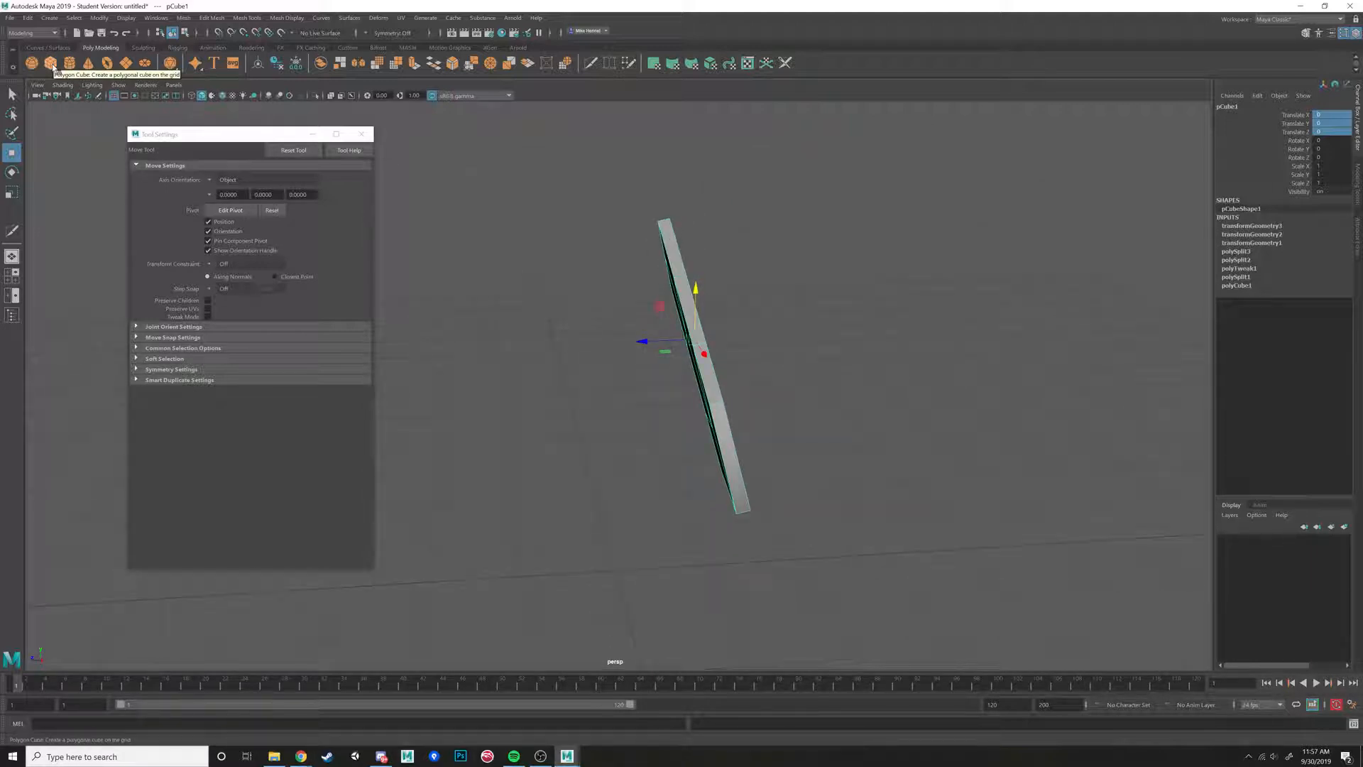
Open the Outliner and move the Tool Settings window clear of it.
click(156, 18)
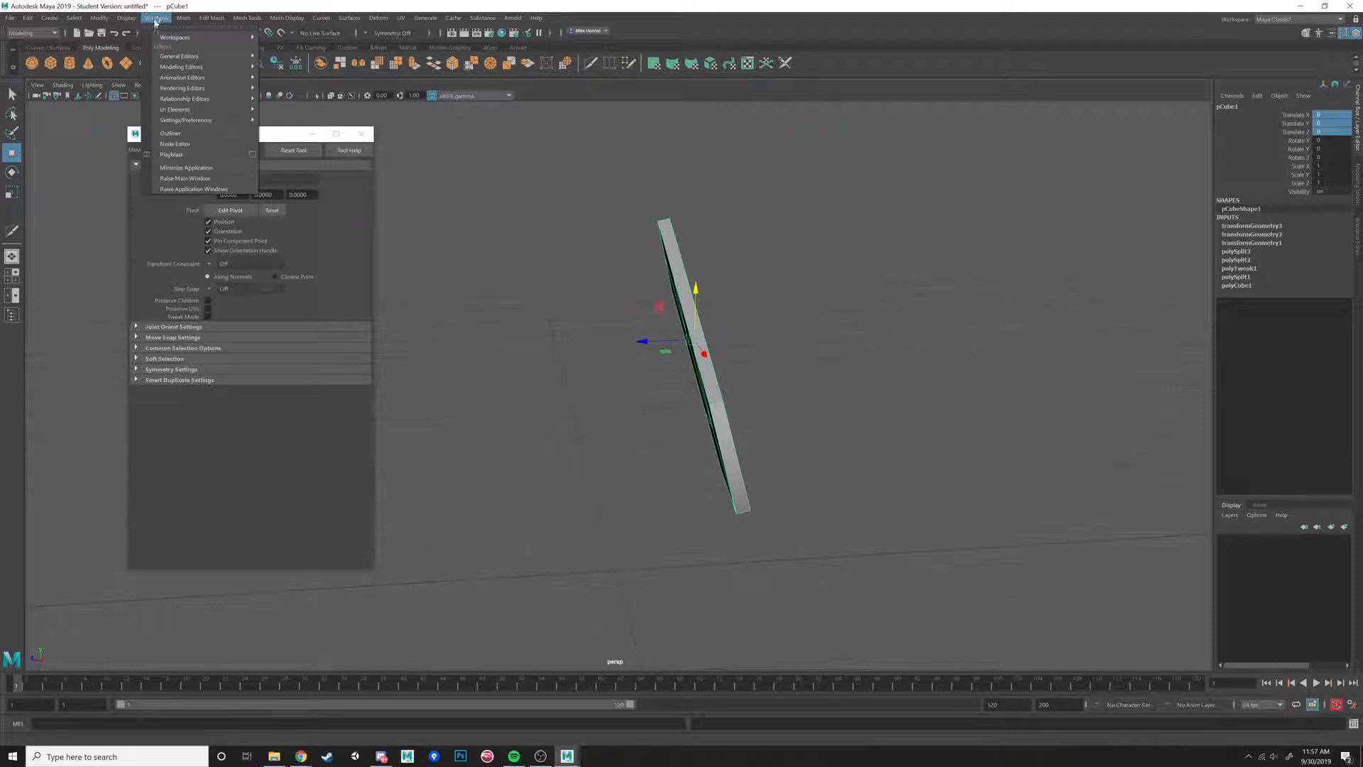
mouse_move(254, 57)
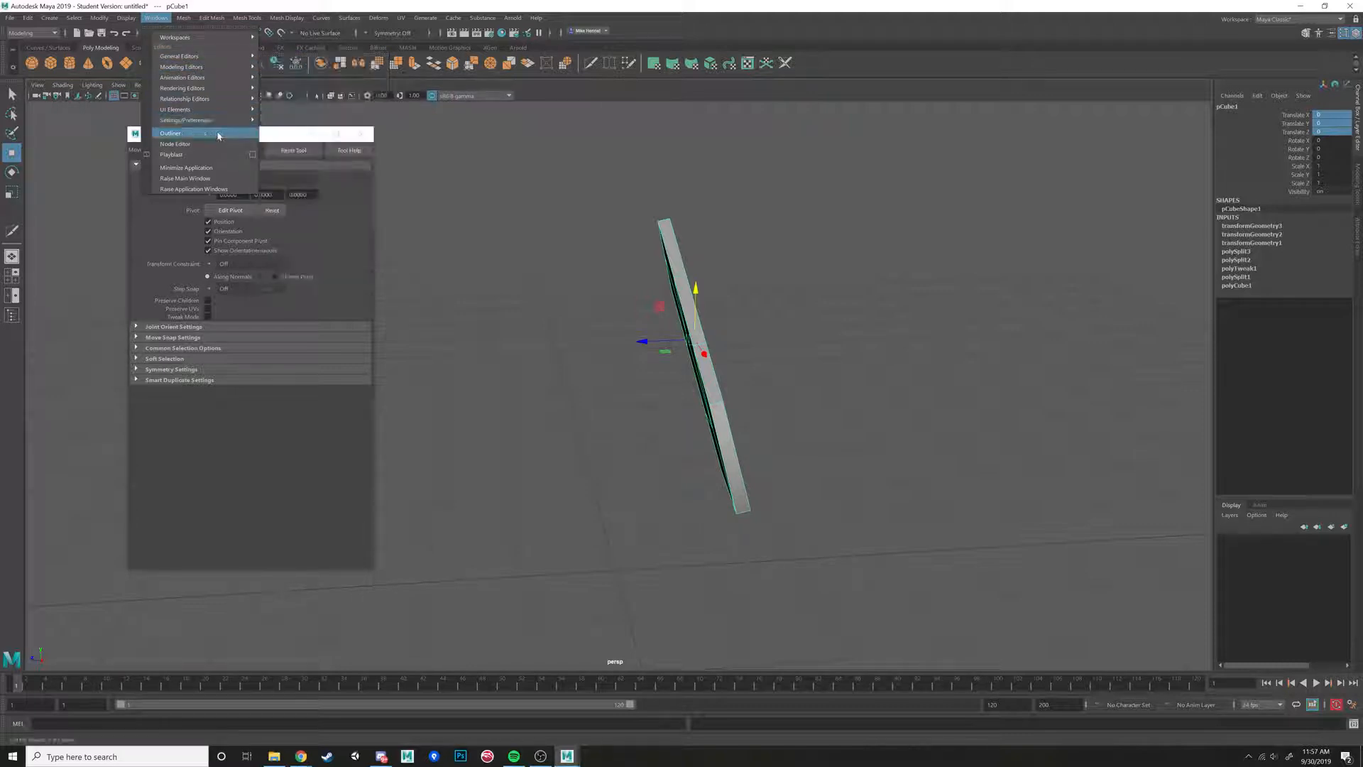
click(170, 133)
drag(221, 140, 368, 184)
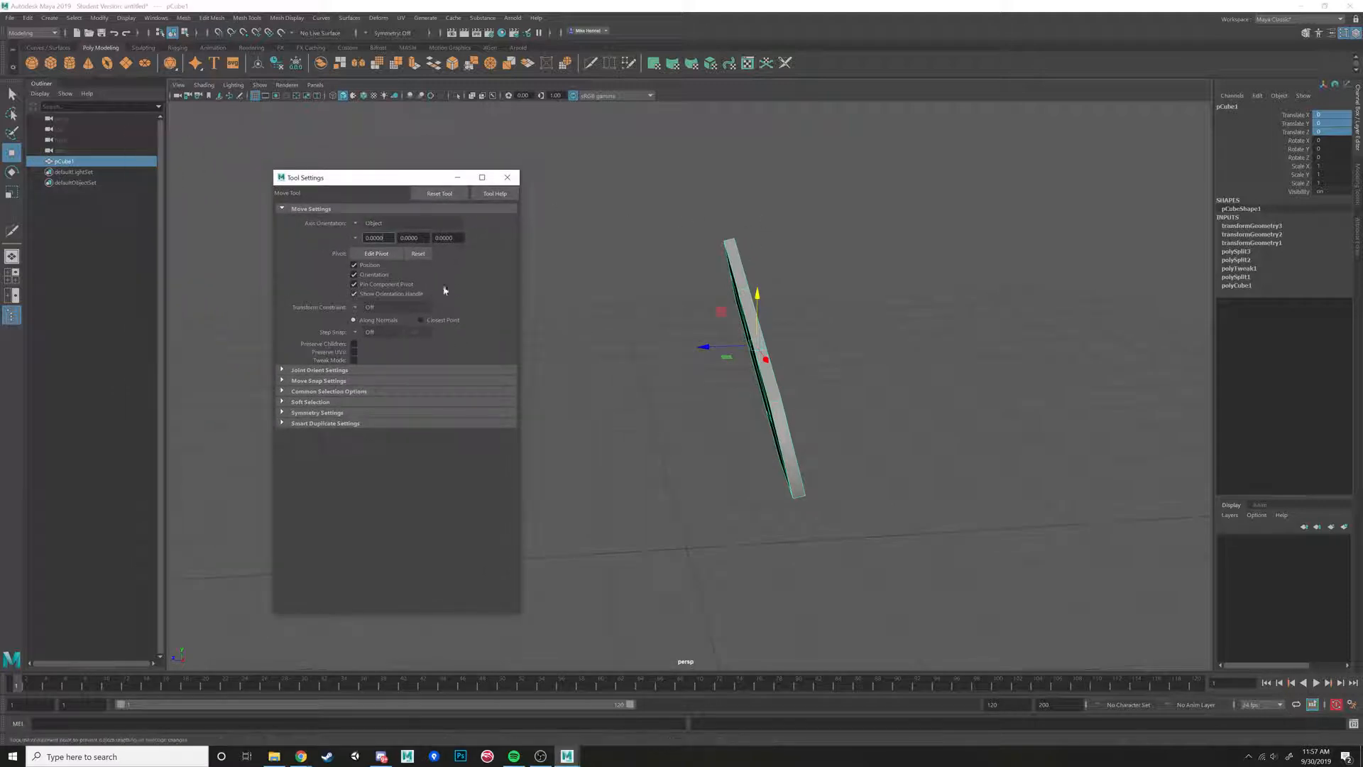
alt+drag(587, 283, 624, 284)
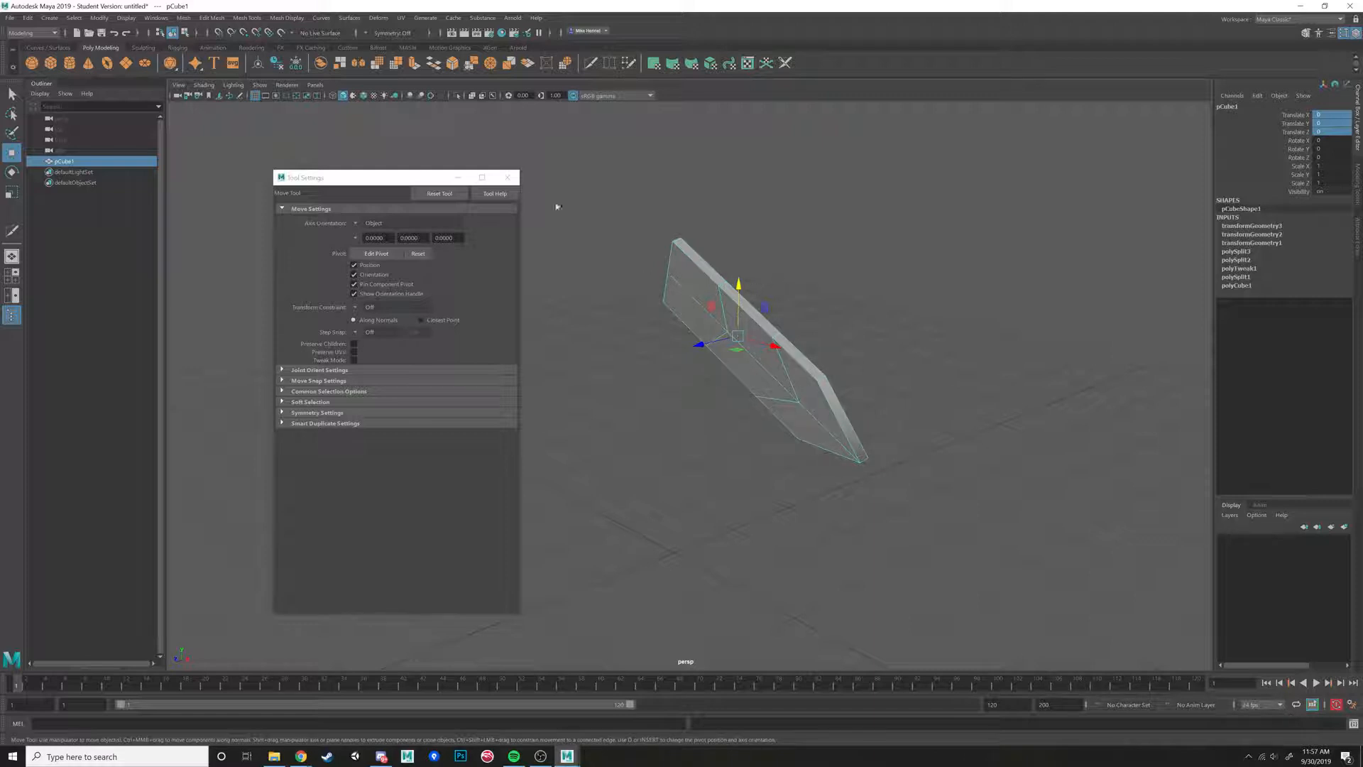
Deselect the plank and create a new default polygon cube at the origin.
click(804, 274)
click(708, 321)
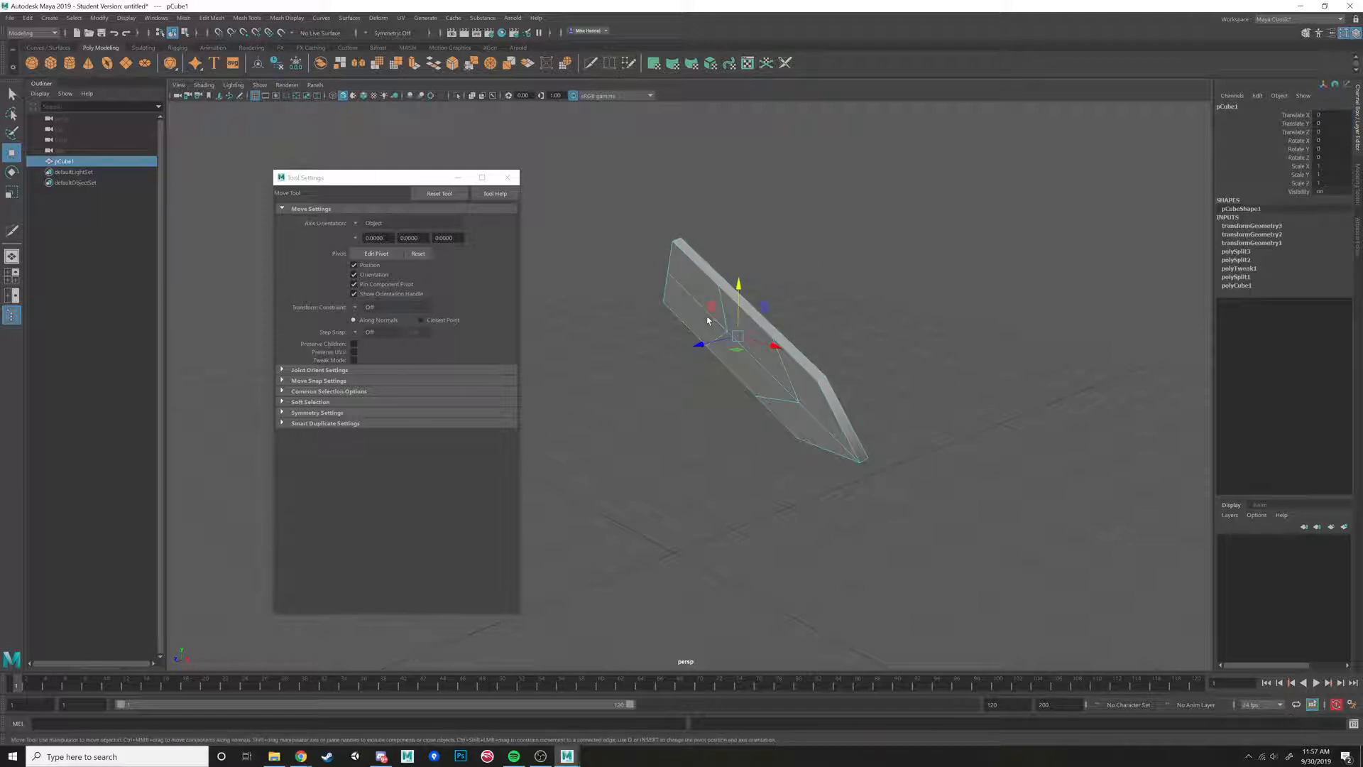
click(830, 256)
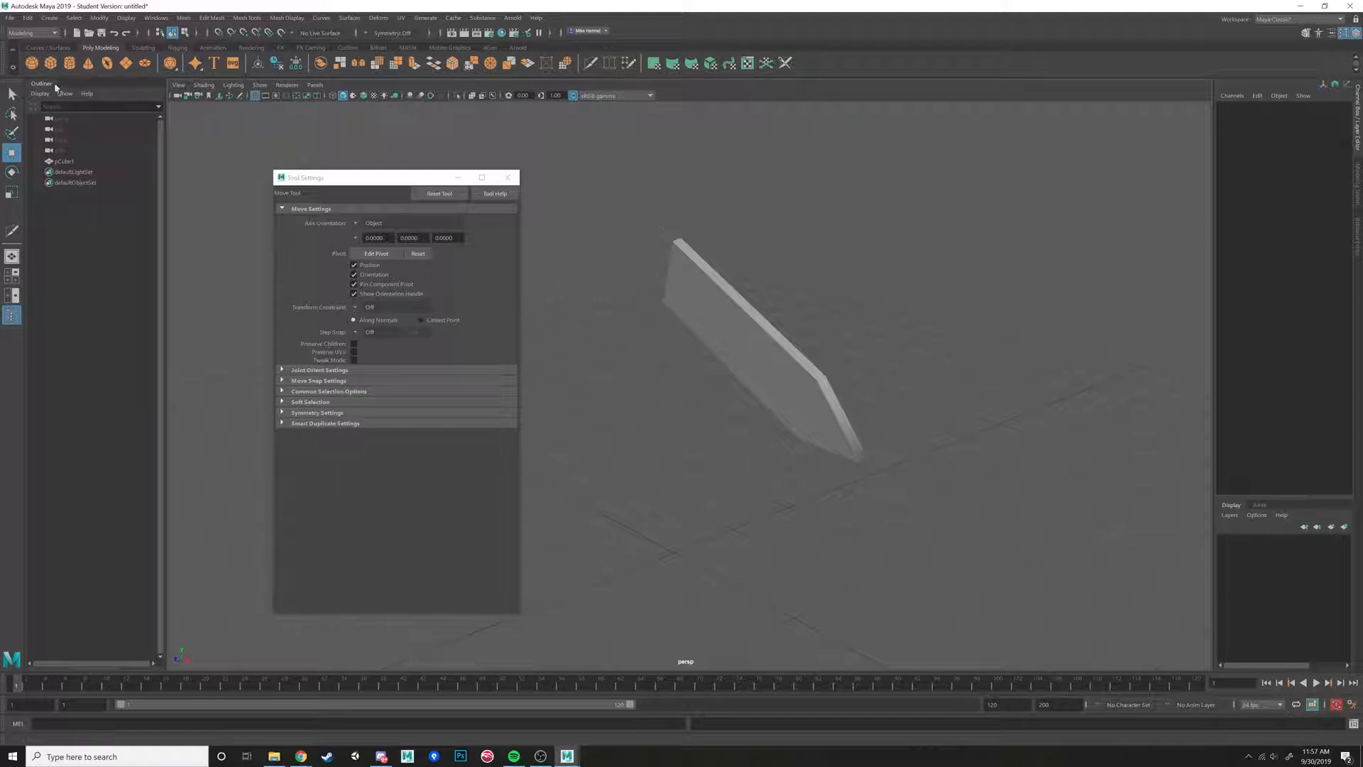
click(51, 62)
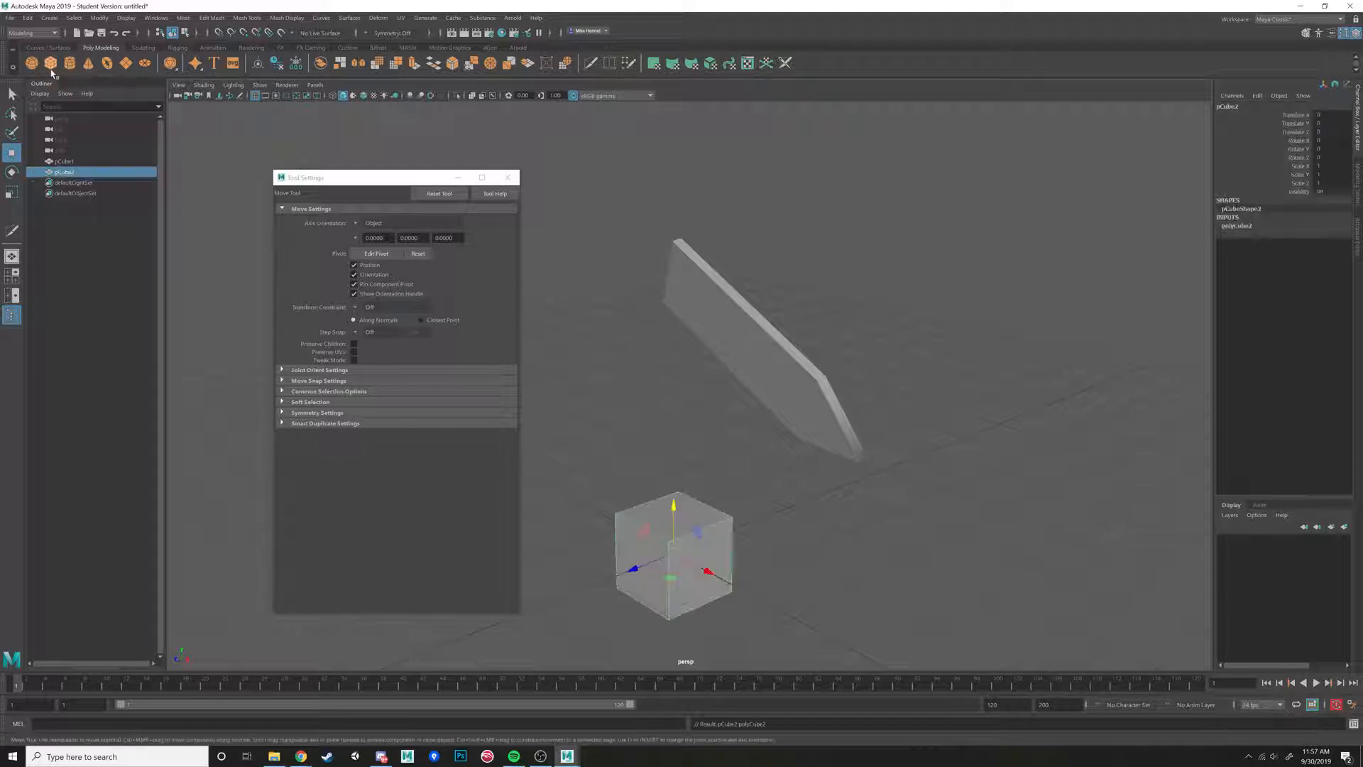
Parent the new cube to the plank, selecting the cube as child first and the plank as parent last.
click(754, 328)
key(ctrl+z)
click(772, 373)
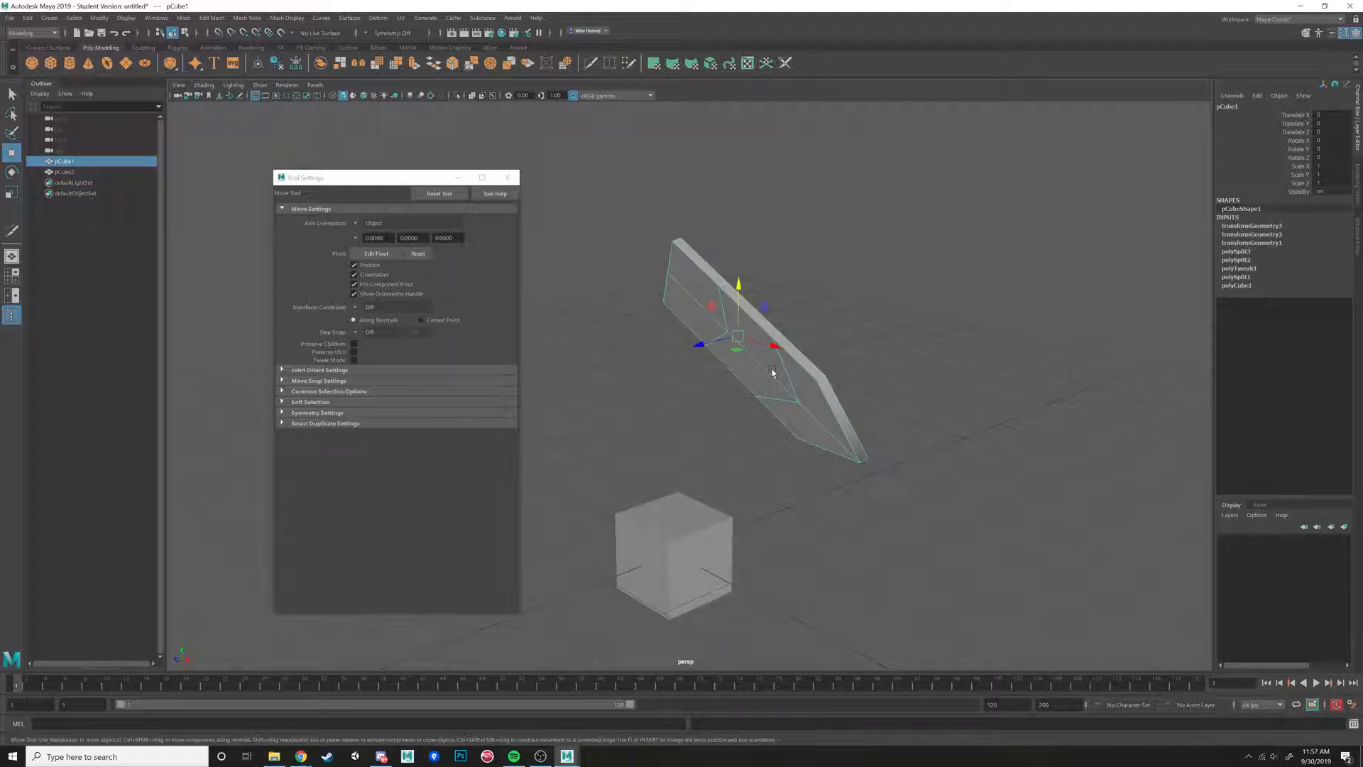
click(703, 534)
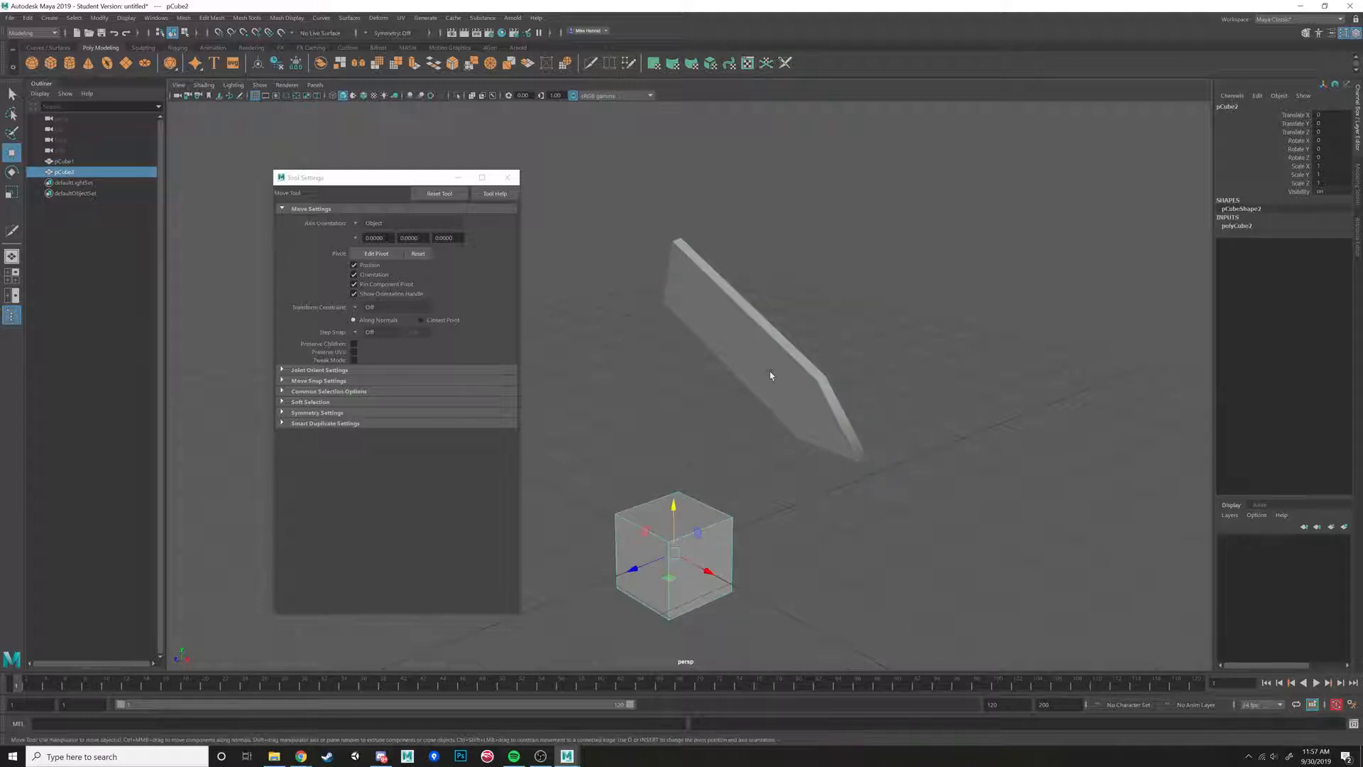
shift+click(771, 376)
alt+drag(718, 496, 782, 400)
click(710, 525)
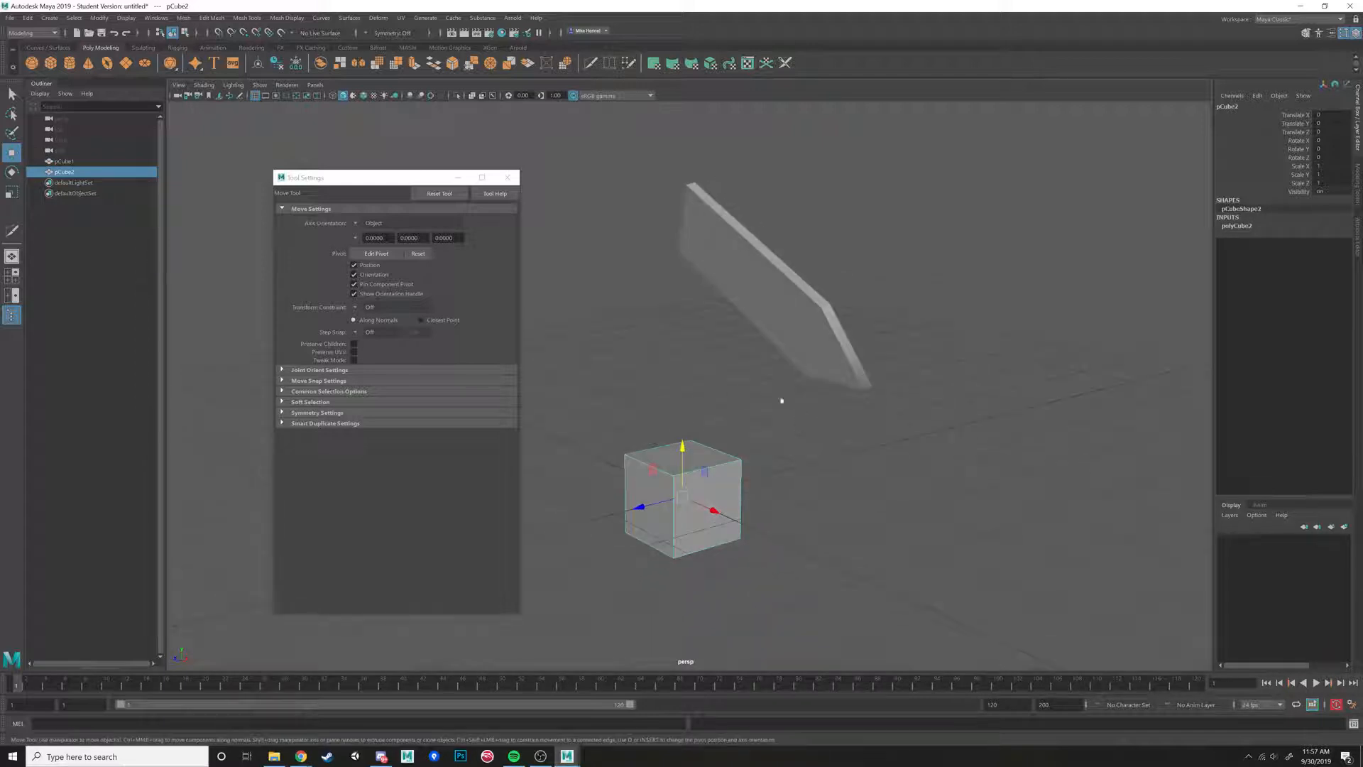
shift+click(786, 302)
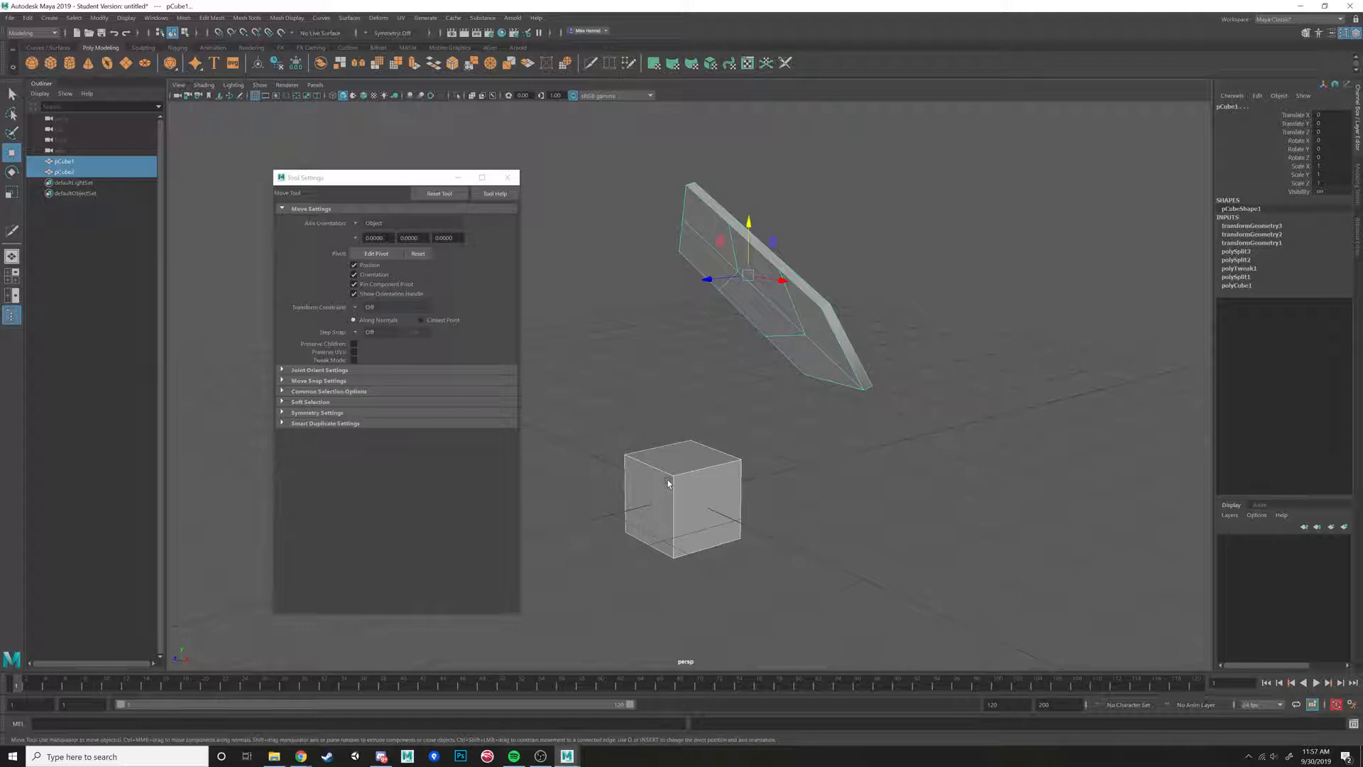
key(p)
Rotate the parent plank freely so the child cube swings with it.
click(774, 313)
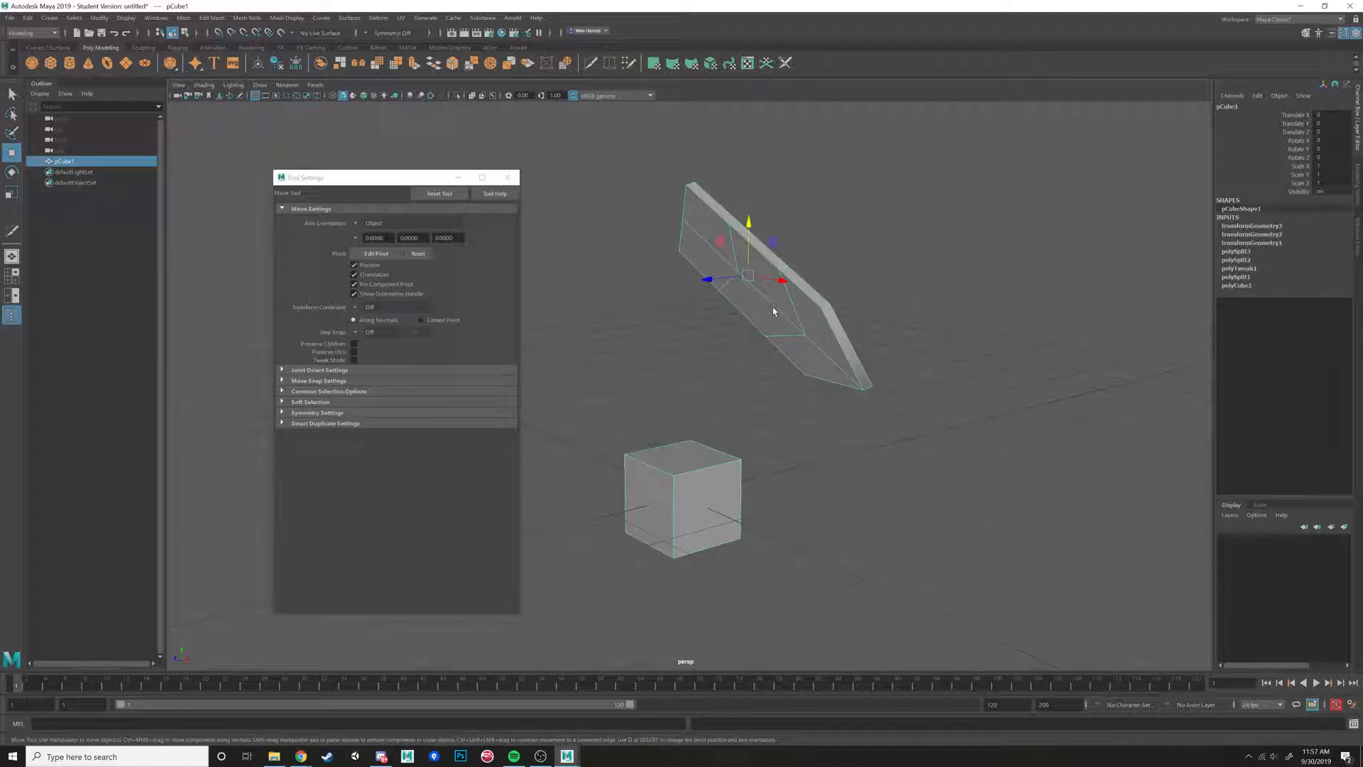
key(e)
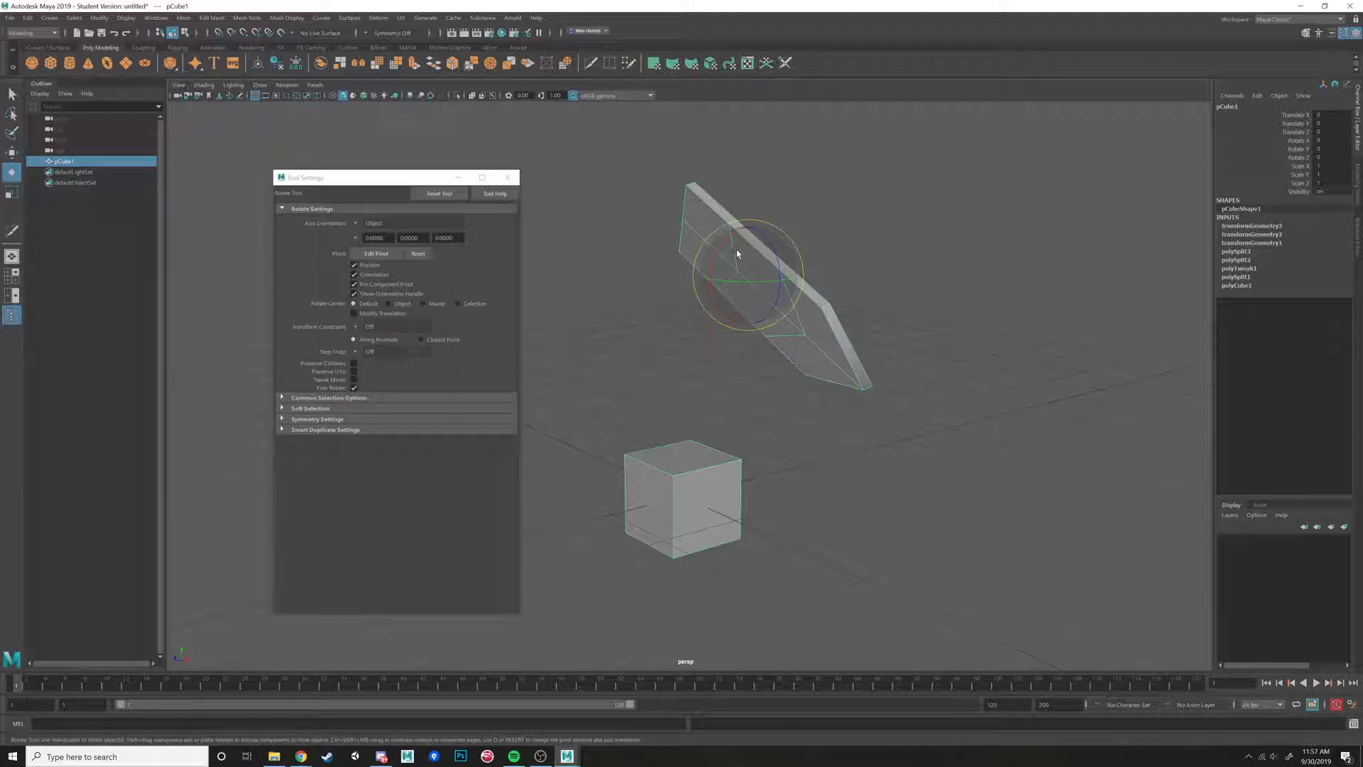
mouse_move(735, 244)
mouse_down()
mouse_move(749, 242)
mouse_move(724, 252)
mouse_move(744, 264)
mouse_move(758, 234)
mouse_move(766, 253)
mouse_move(731, 245)
mouse_move(745, 248)
mouse_move(740, 266)
mouse_move(750, 244)
mouse_move(736, 256)
mouse_move(743, 308)
mouse_move(746, 257)
mouse_up()
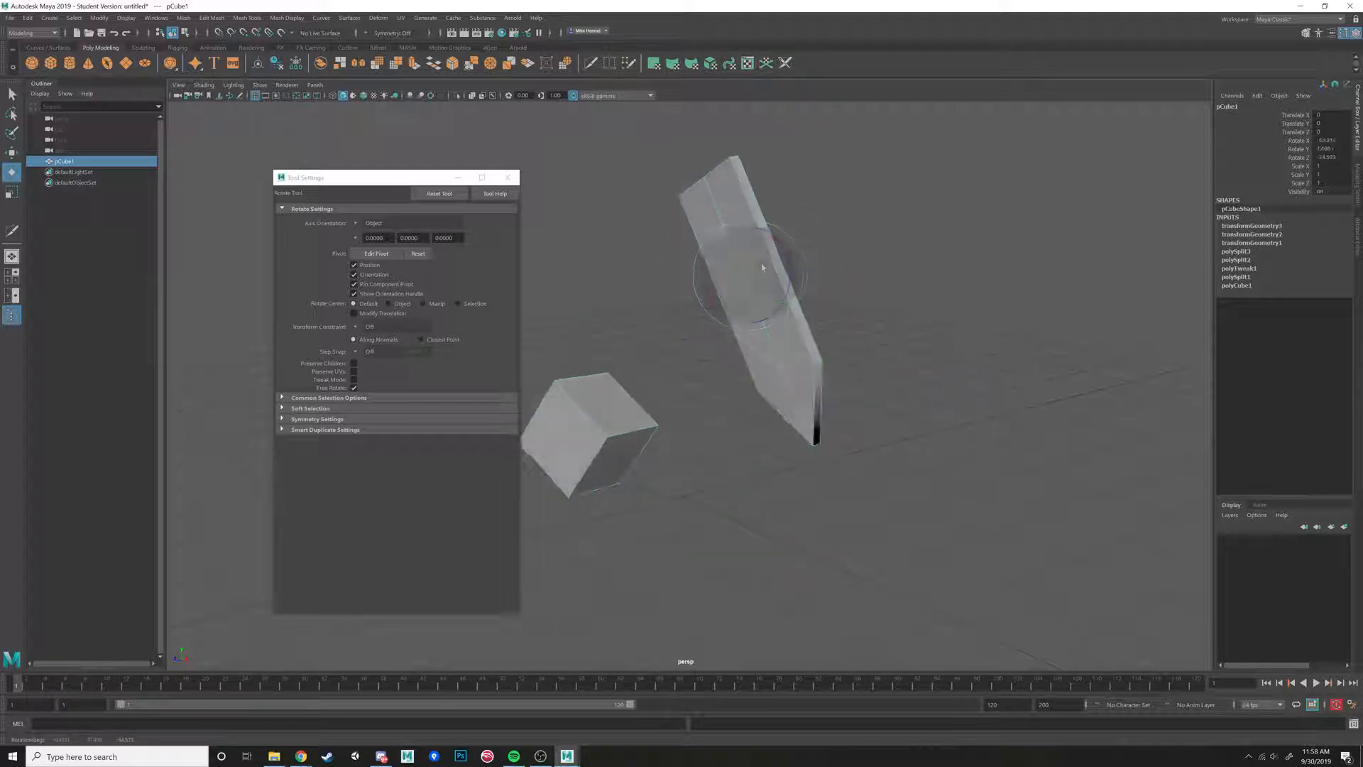
Expand the plank's hierarchy in the Outliner and alternate the selection between pCube1 and pCube2.
click(39, 162)
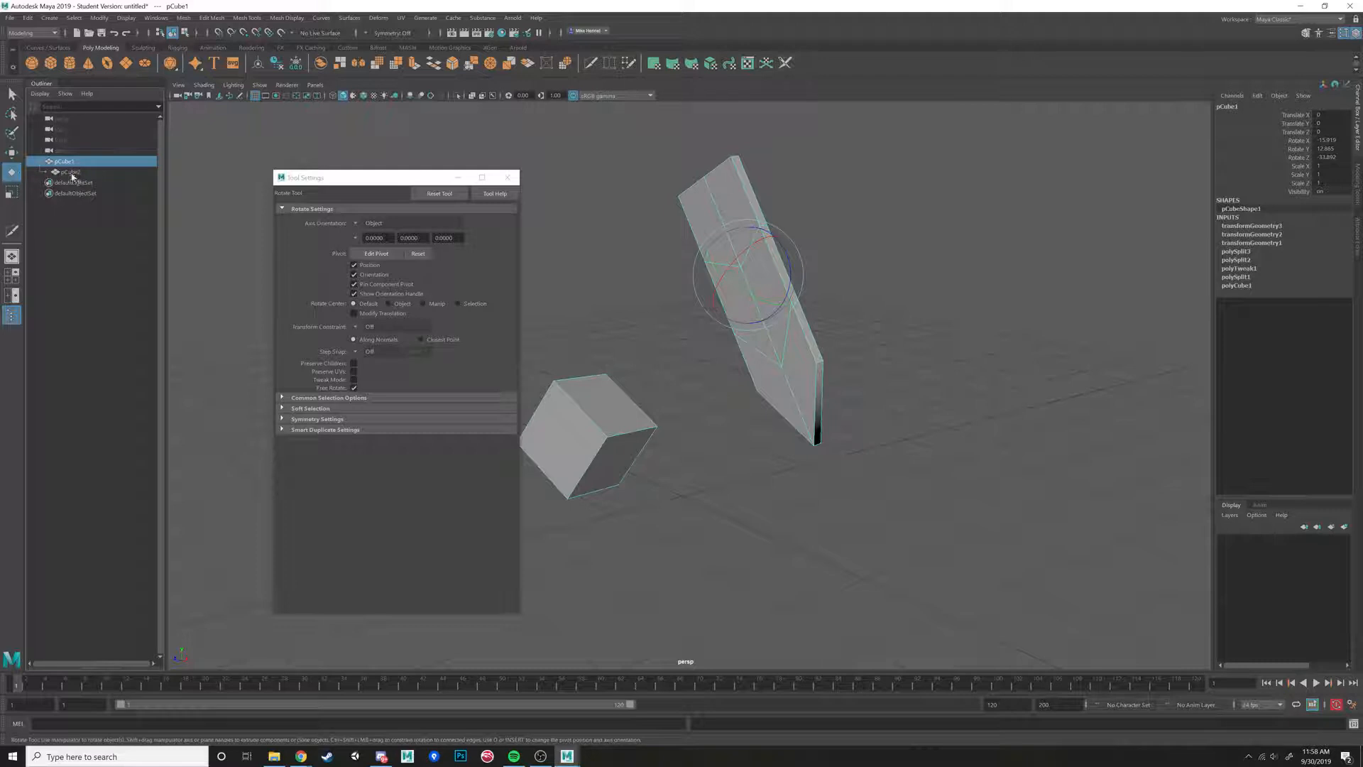
click(77, 172)
click(76, 163)
click(75, 173)
click(71, 162)
click(74, 173)
Rotate the parent plank freely once more and inspect the child cube's Move manipulator.
click(72, 162)
mouse_move(725, 252)
mouse_down()
mouse_move(739, 286)
mouse_move(753, 239)
mouse_move(721, 264)
mouse_move(734, 283)
mouse_move(749, 244)
mouse_move(742, 270)
mouse_move(737, 256)
mouse_move(724, 274)
mouse_move(735, 252)
mouse_up()
click(636, 350)
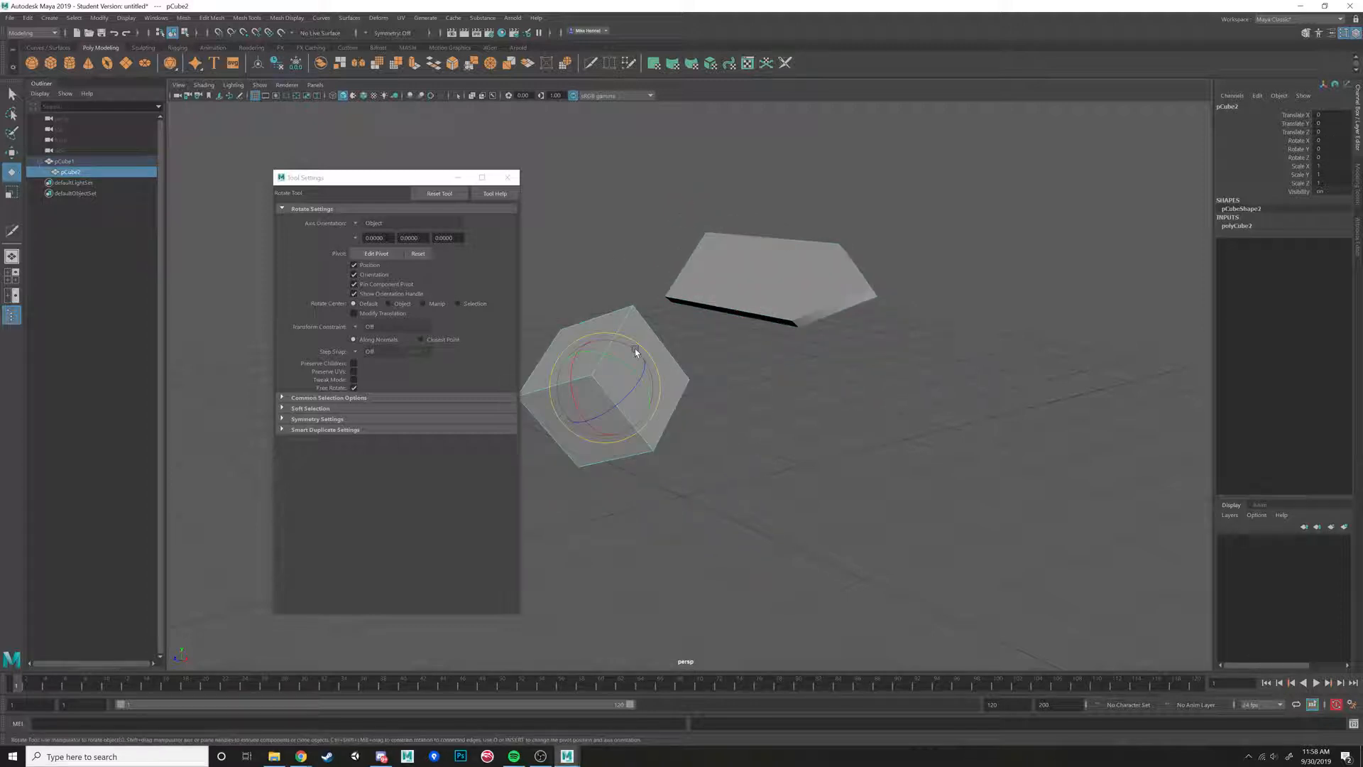
alt+drag(757, 405, 810, 394)
key(w)
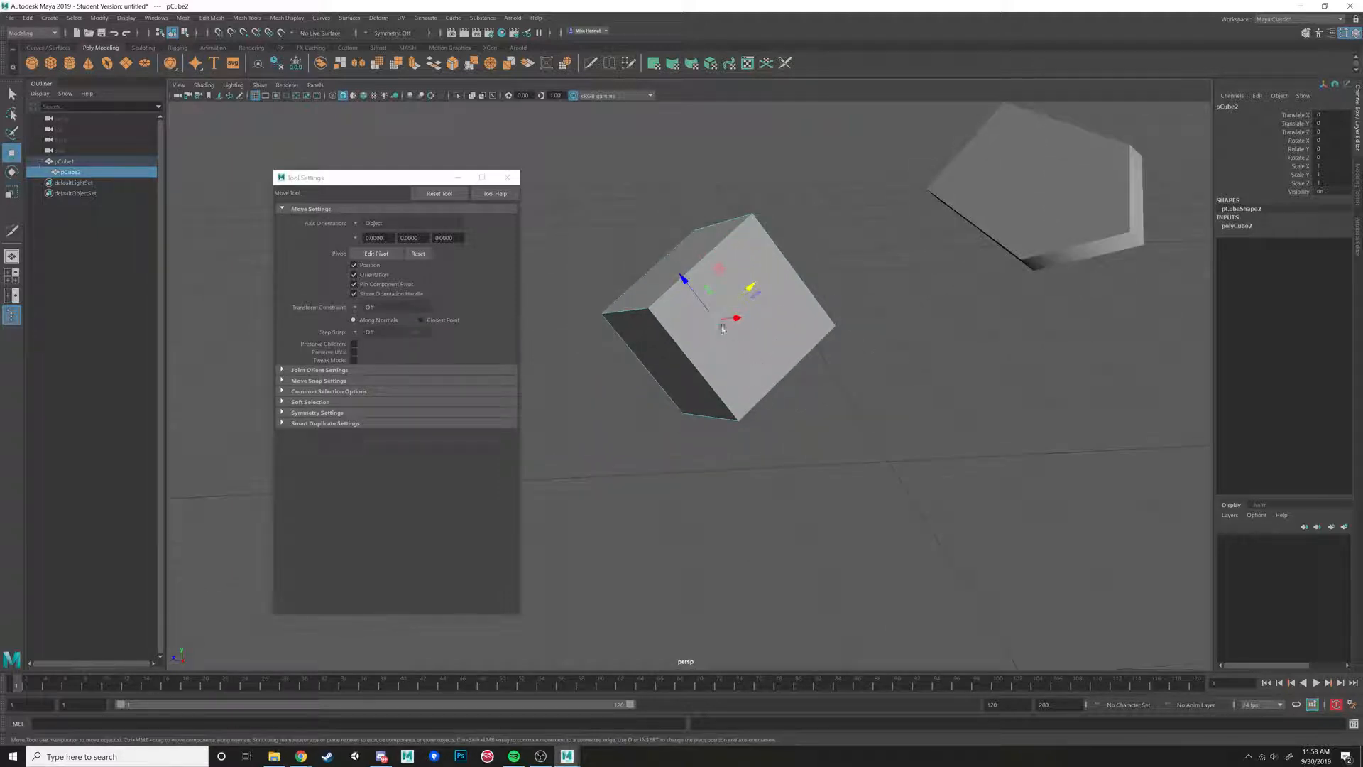
click(721, 326)
Compare the transform values and axis orientation of the parent plank and child cube by selecting them alternately.
click(1012, 237)
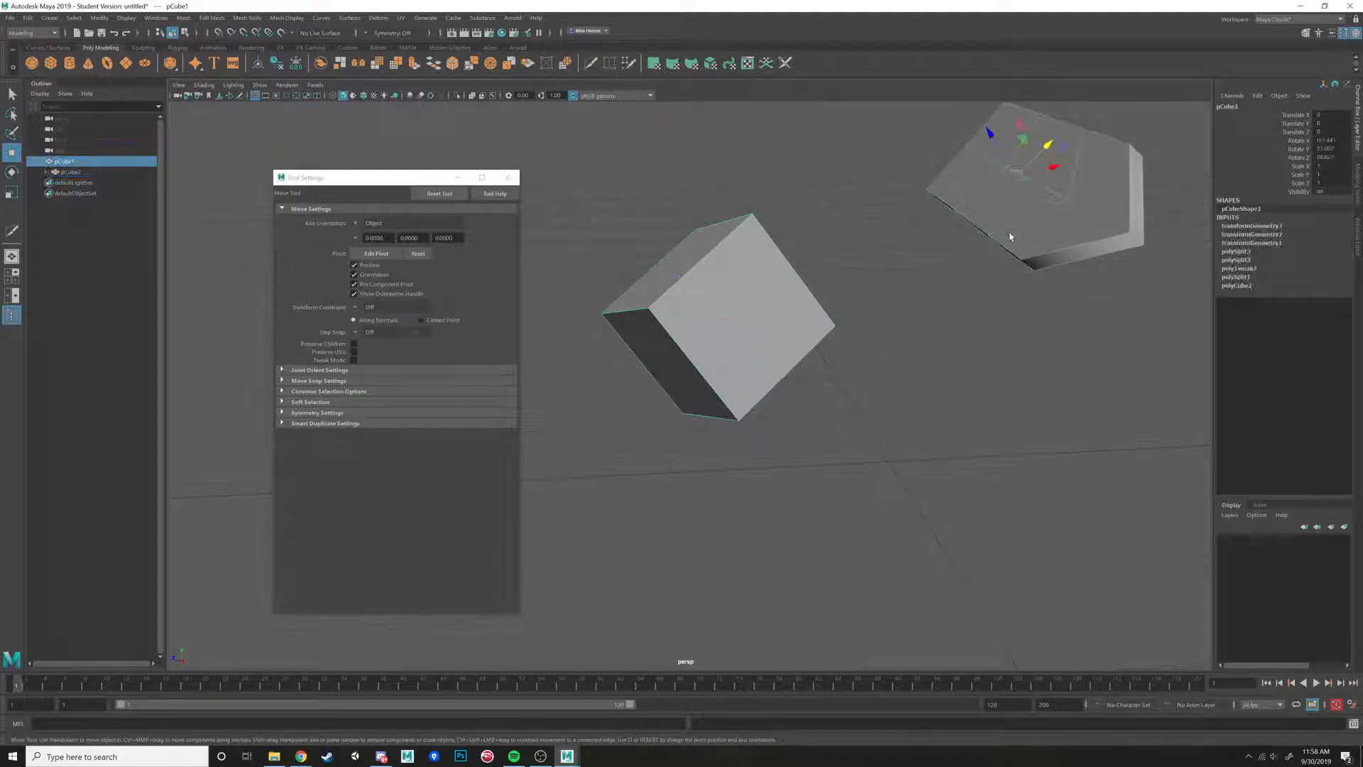
click(758, 325)
click(1047, 183)
click(754, 330)
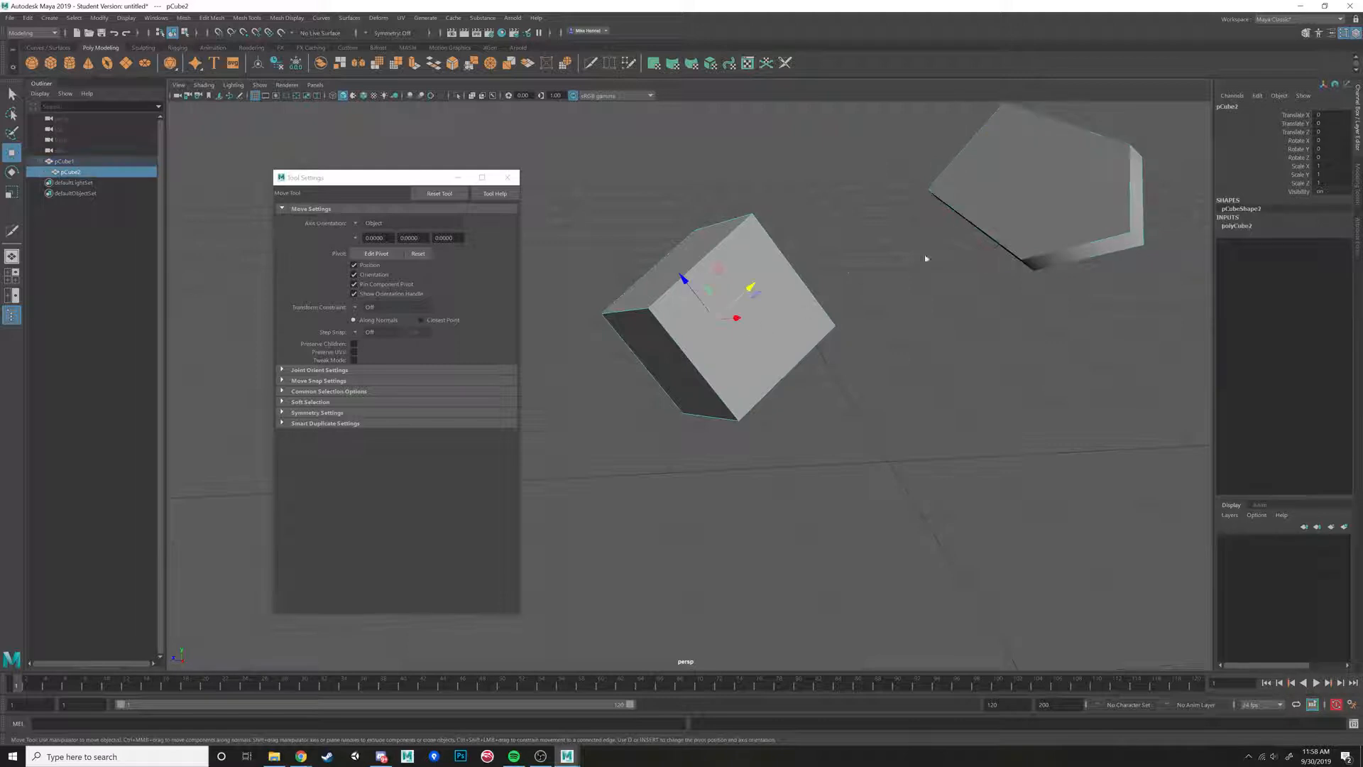
click(1005, 204)
click(803, 301)
click(1098, 198)
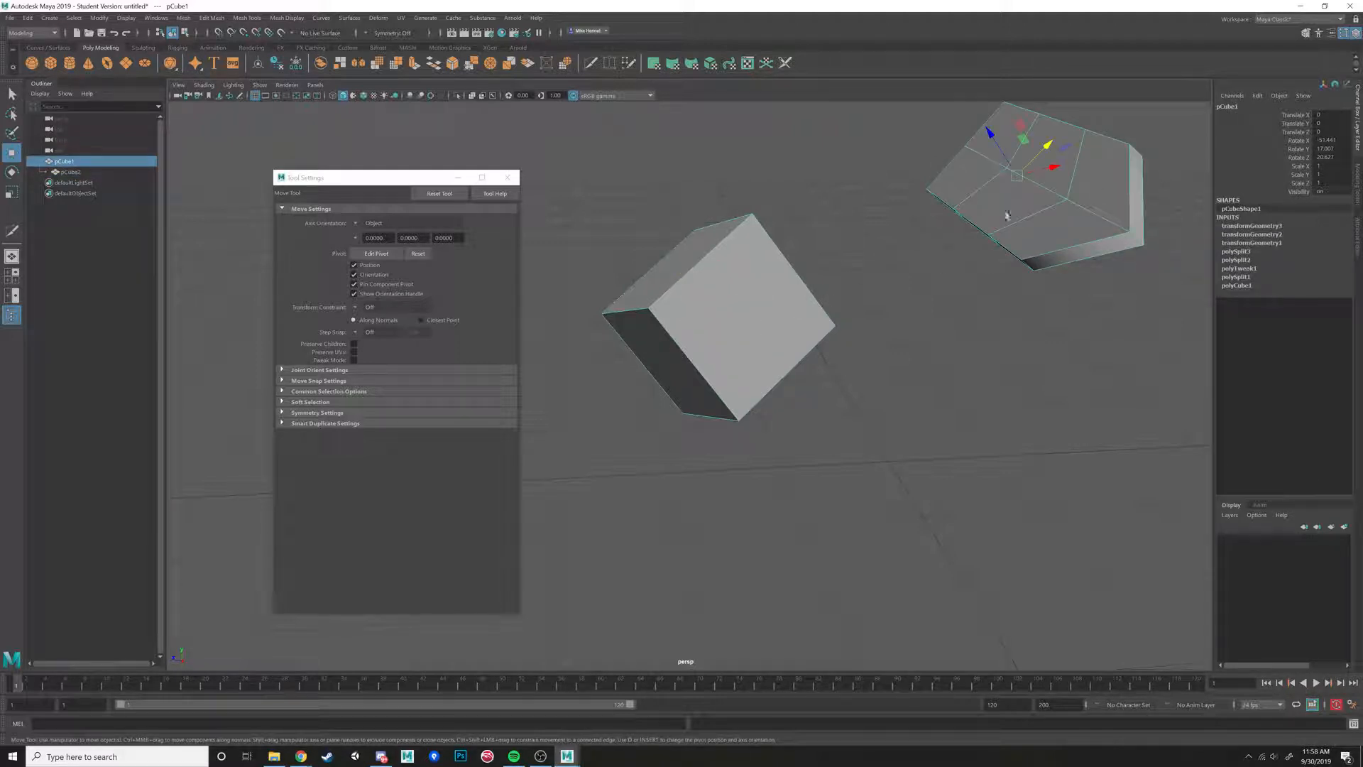
click(703, 324)
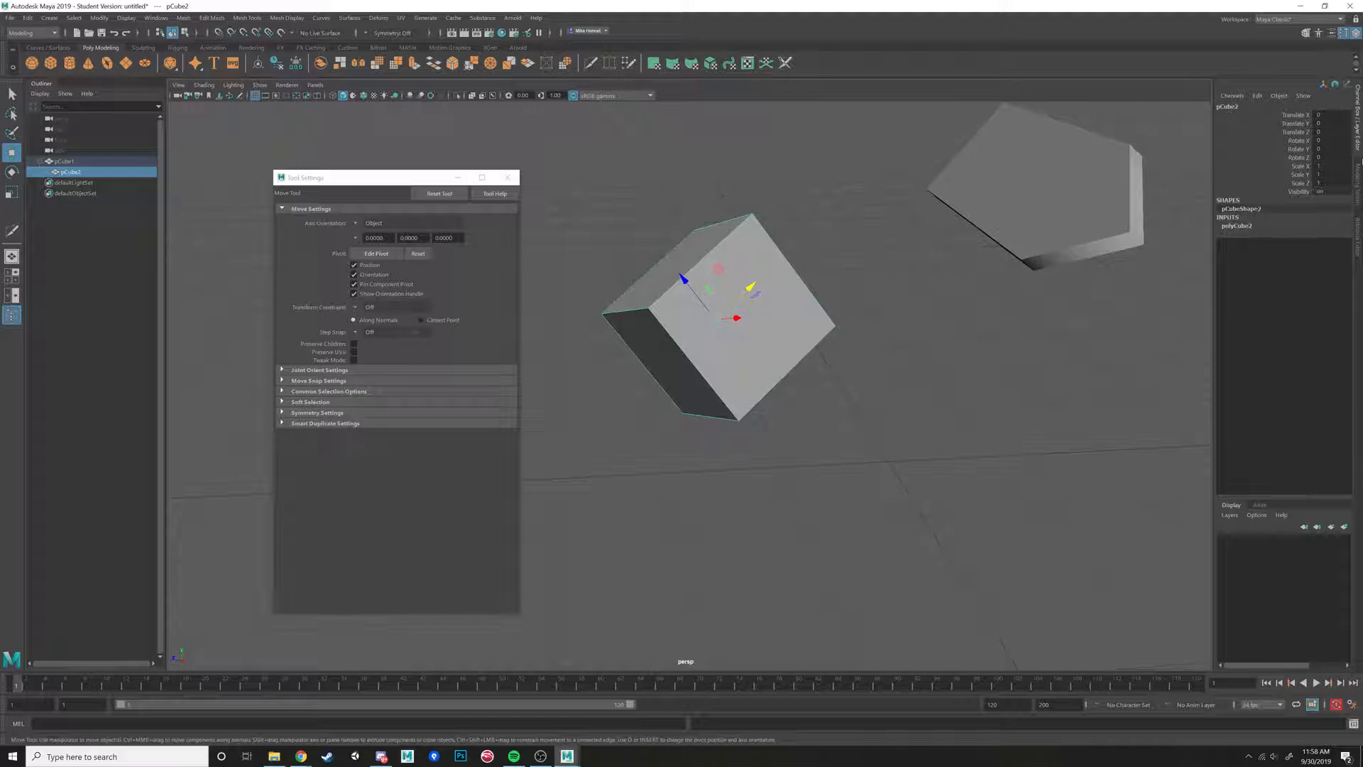
click(1023, 200)
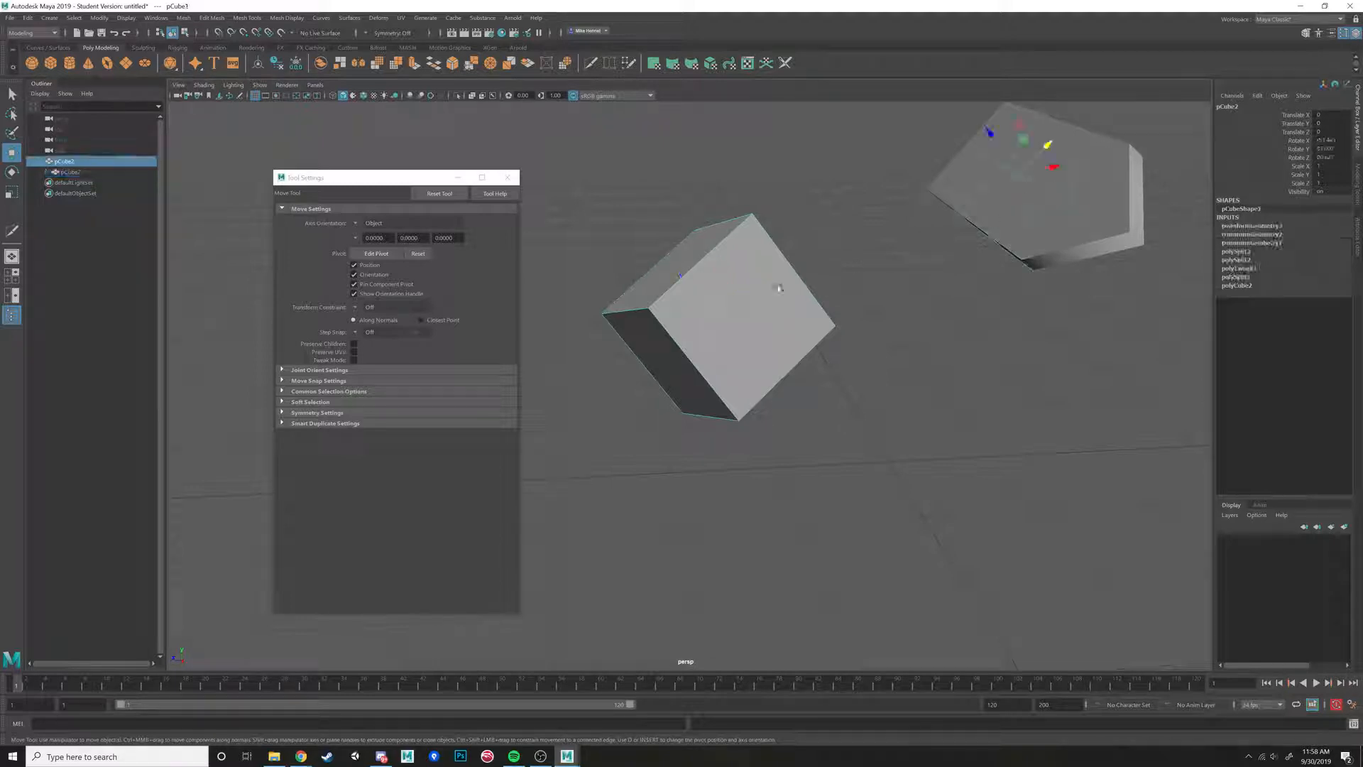
click(827, 316)
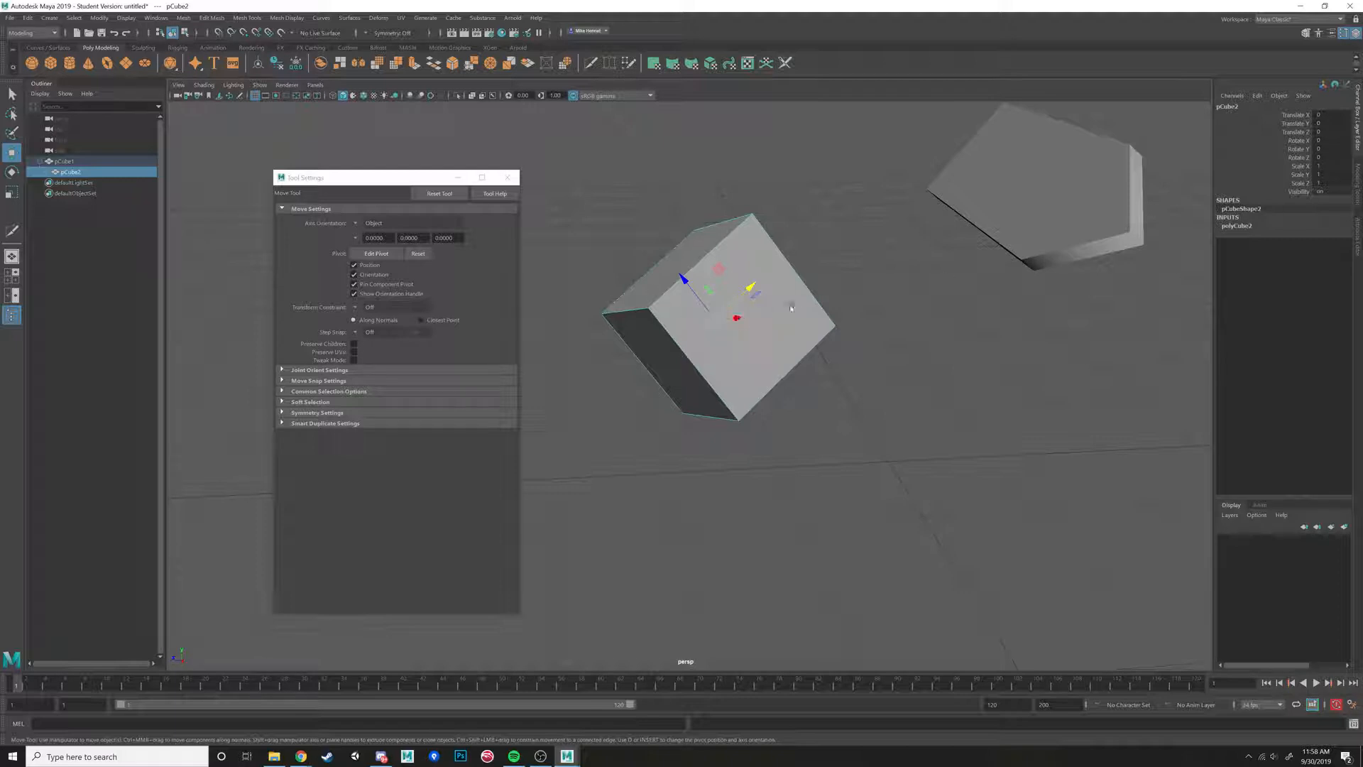
Delete the parent plank together with its child cube and create a new default polygon cube.
click(1037, 226)
alt+drag(1045, 155, 848, 224)
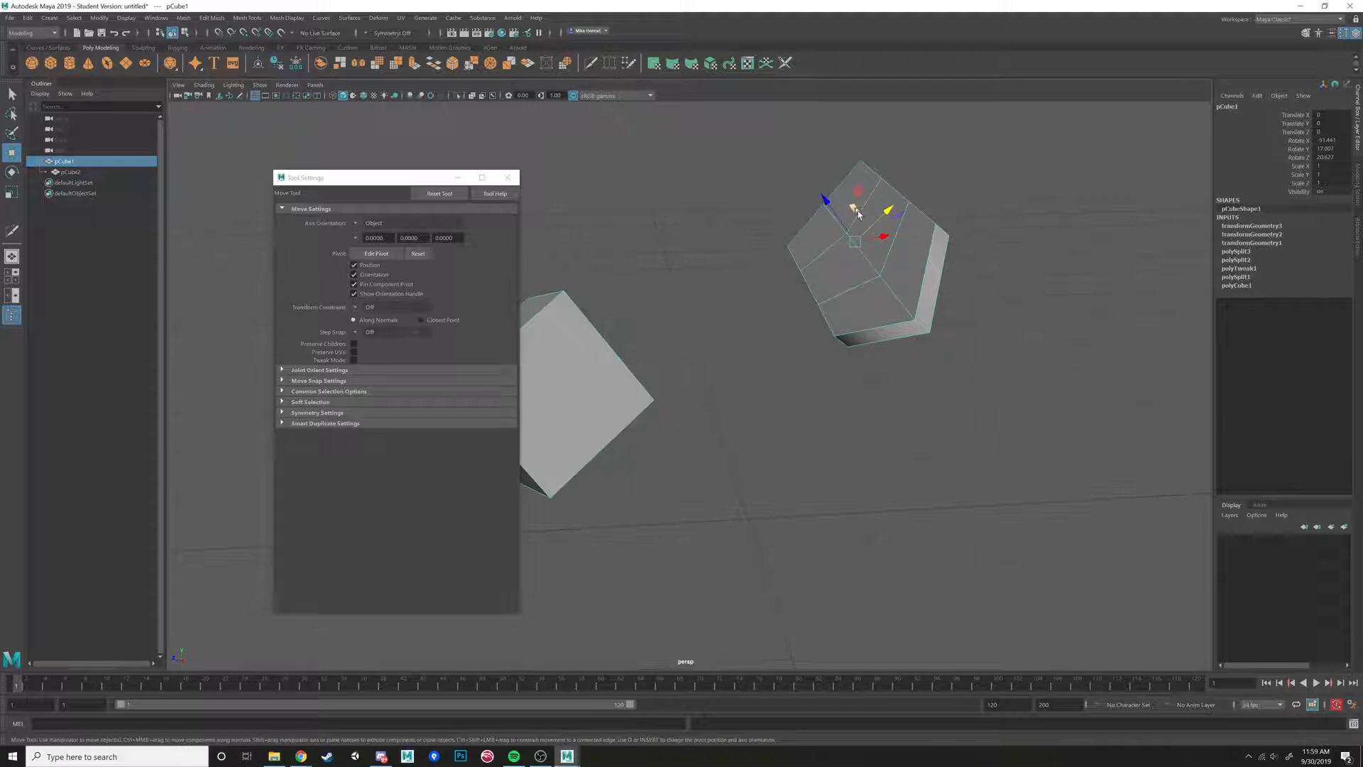
click(569, 431)
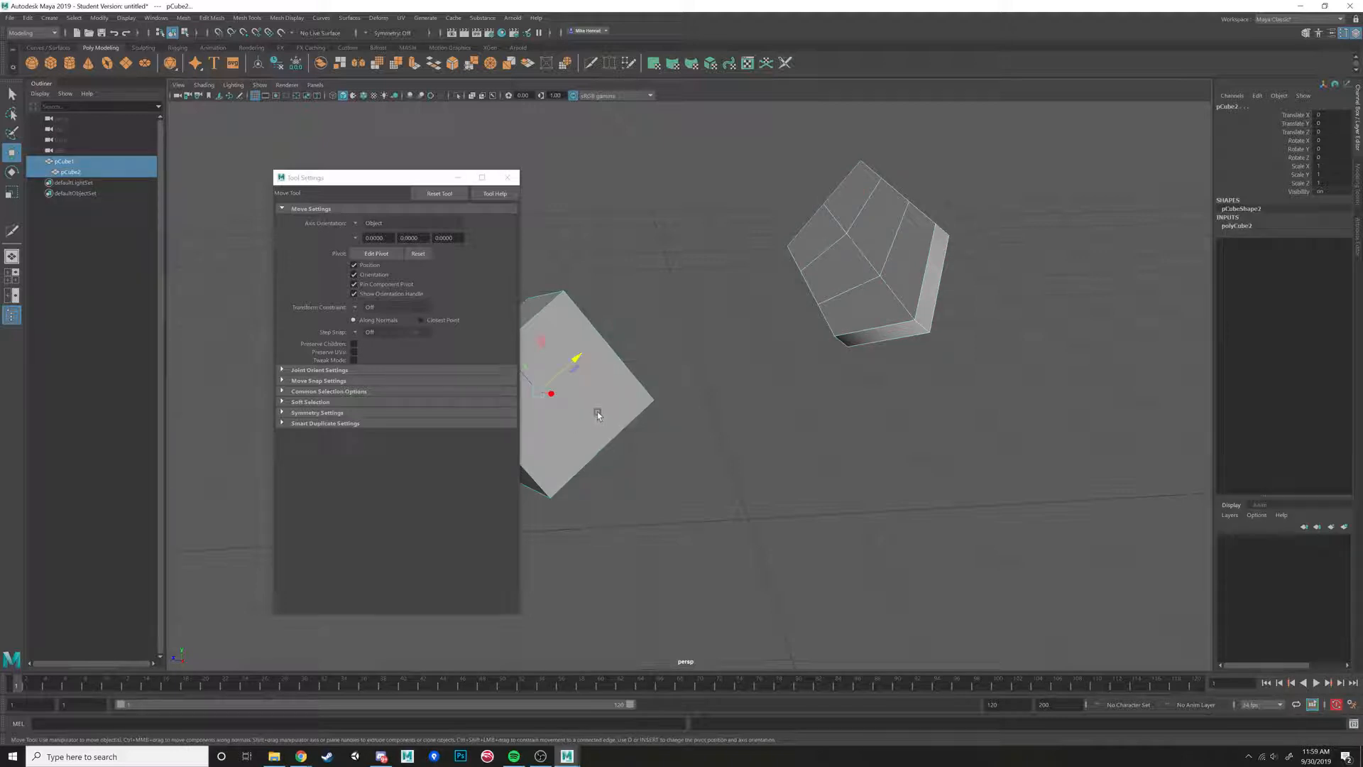
key(Delete)
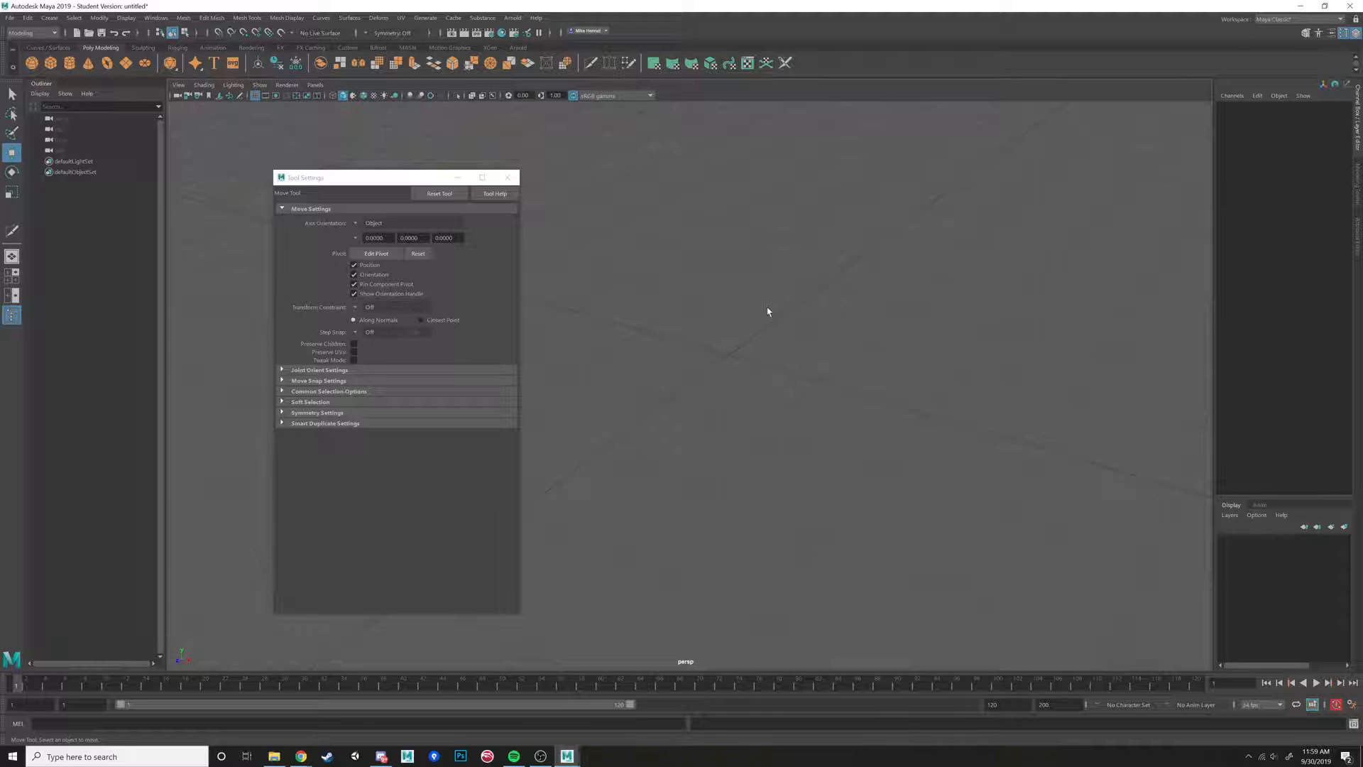
click(51, 63)
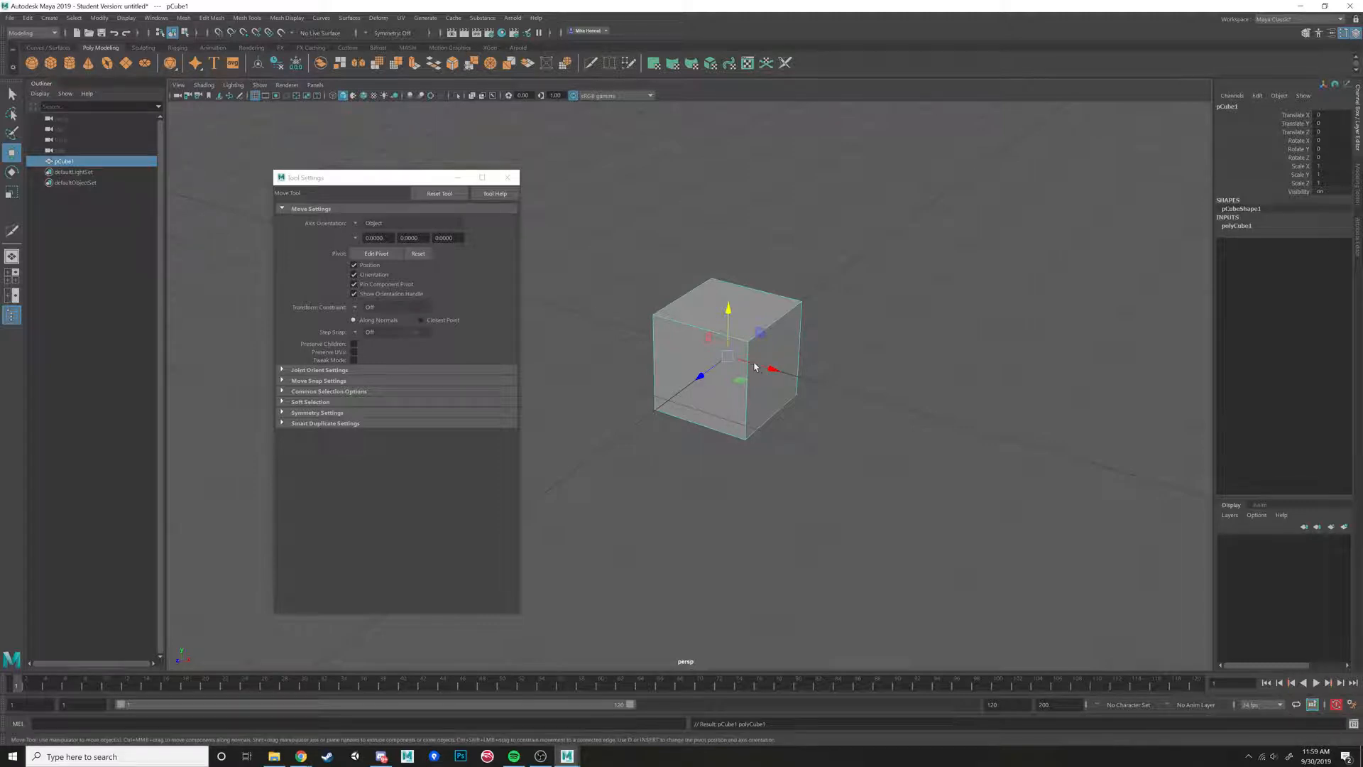
Undock the Outliner as a floating window and place it beside the Tool Settings window.
drag(41, 84, 93, 171)
drag(123, 168, 159, 166)
drag(380, 178, 373, 168)
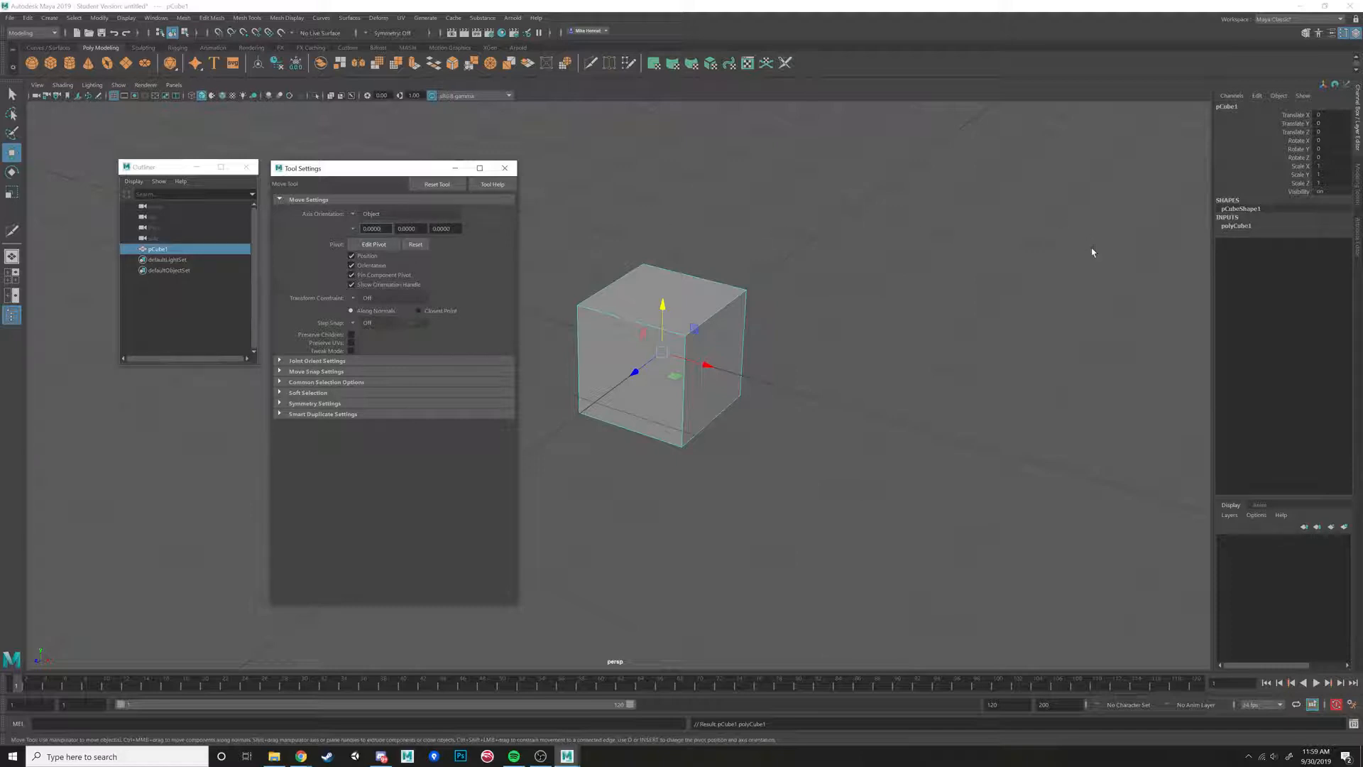
Expand the new cube's polyCube1 input settings and highlight its Subdivisions Width, Height and Depth attributes.
click(1237, 226)
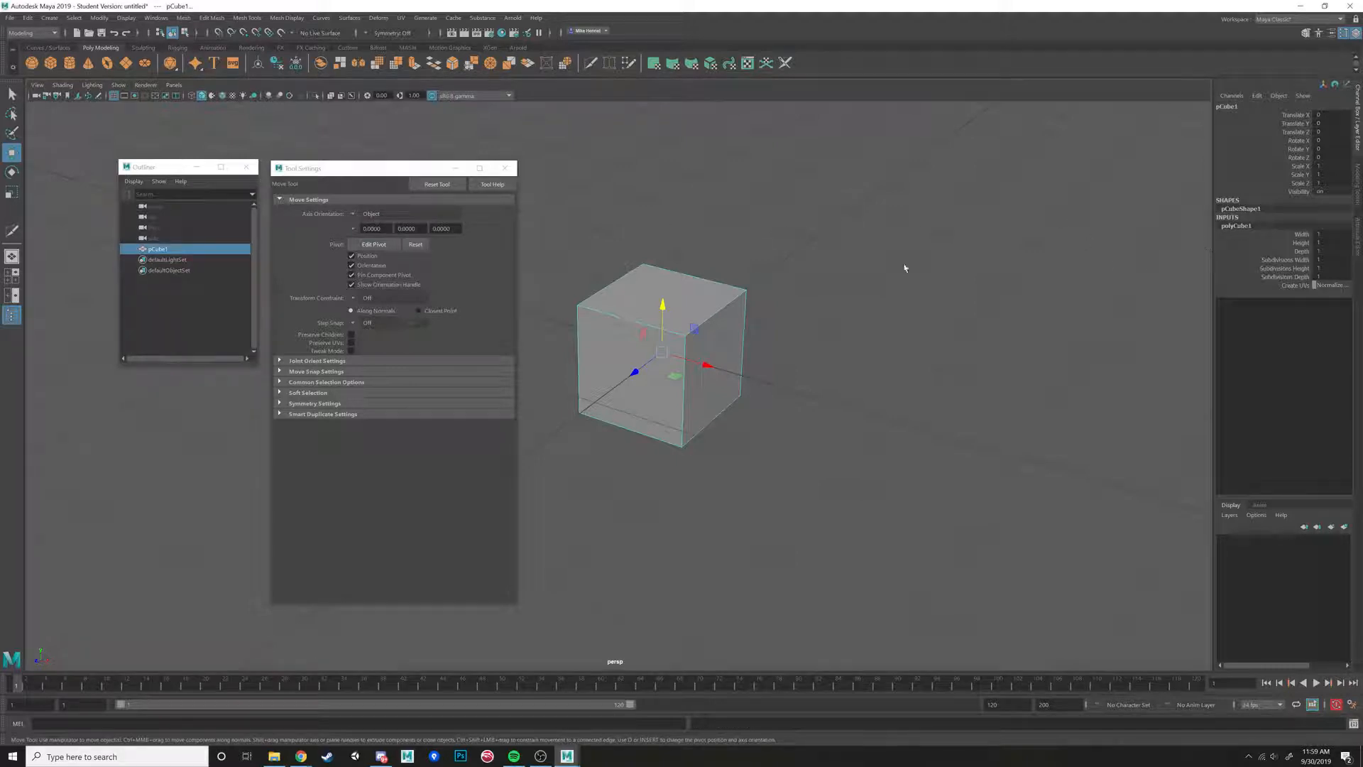
alt+drag(868, 270, 831, 267)
scroll(816, 291, up, 3)
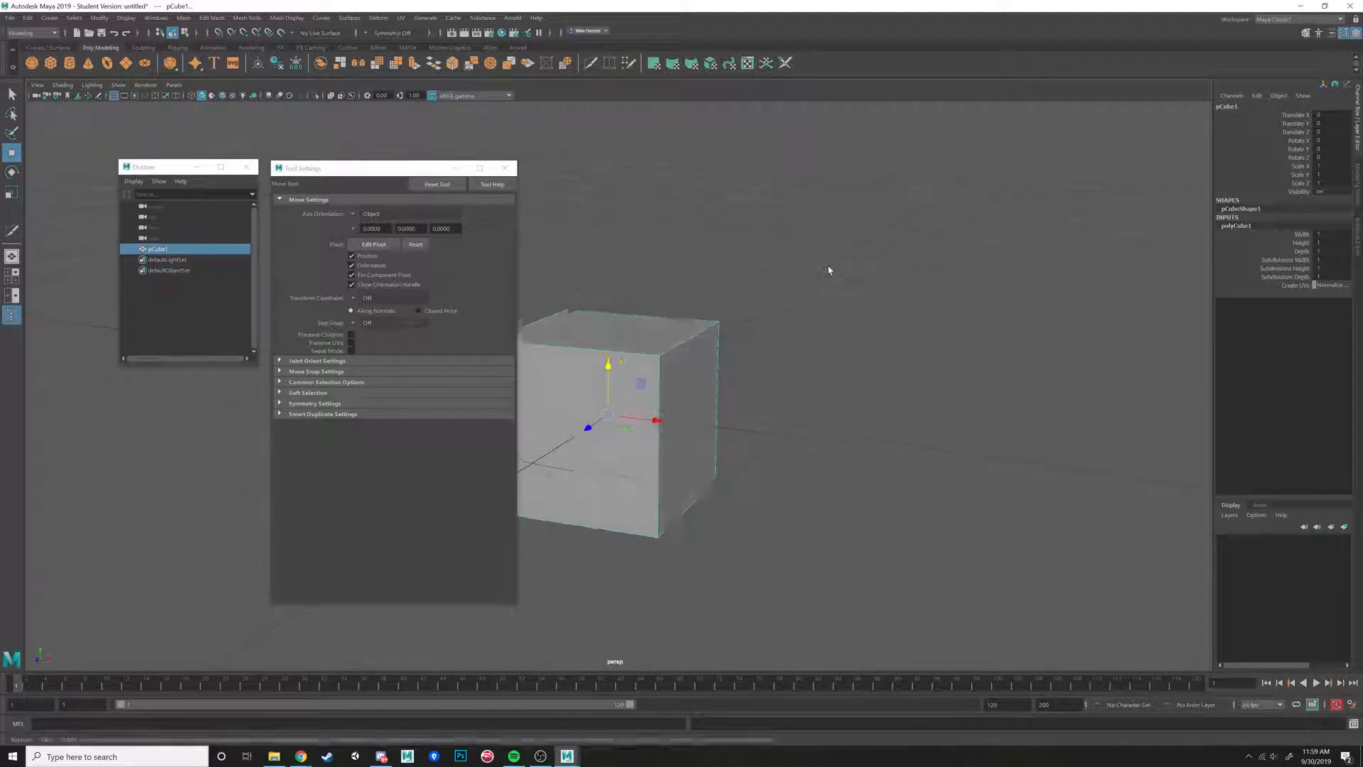
alt+middle_drag(831, 268, 870, 284)
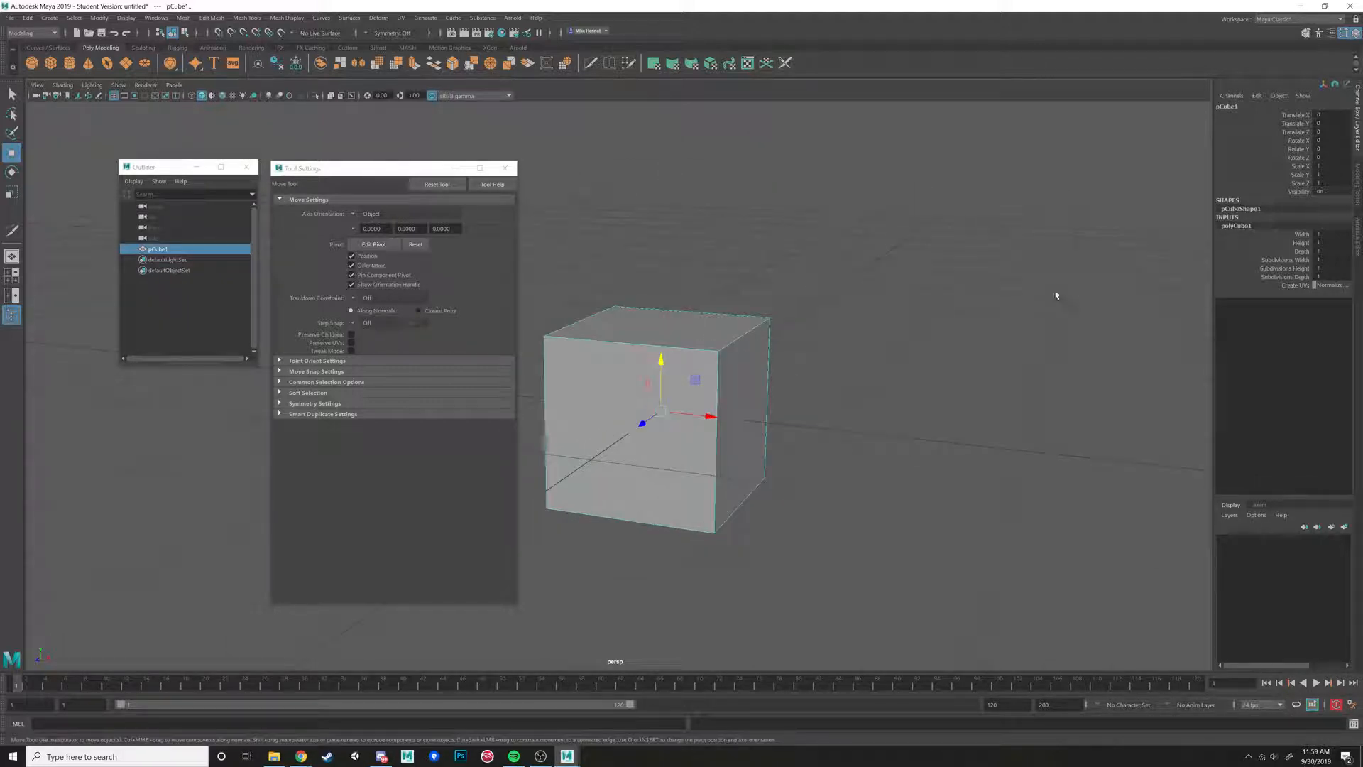
click(1320, 277)
click(1301, 261)
shift+click(1301, 278)
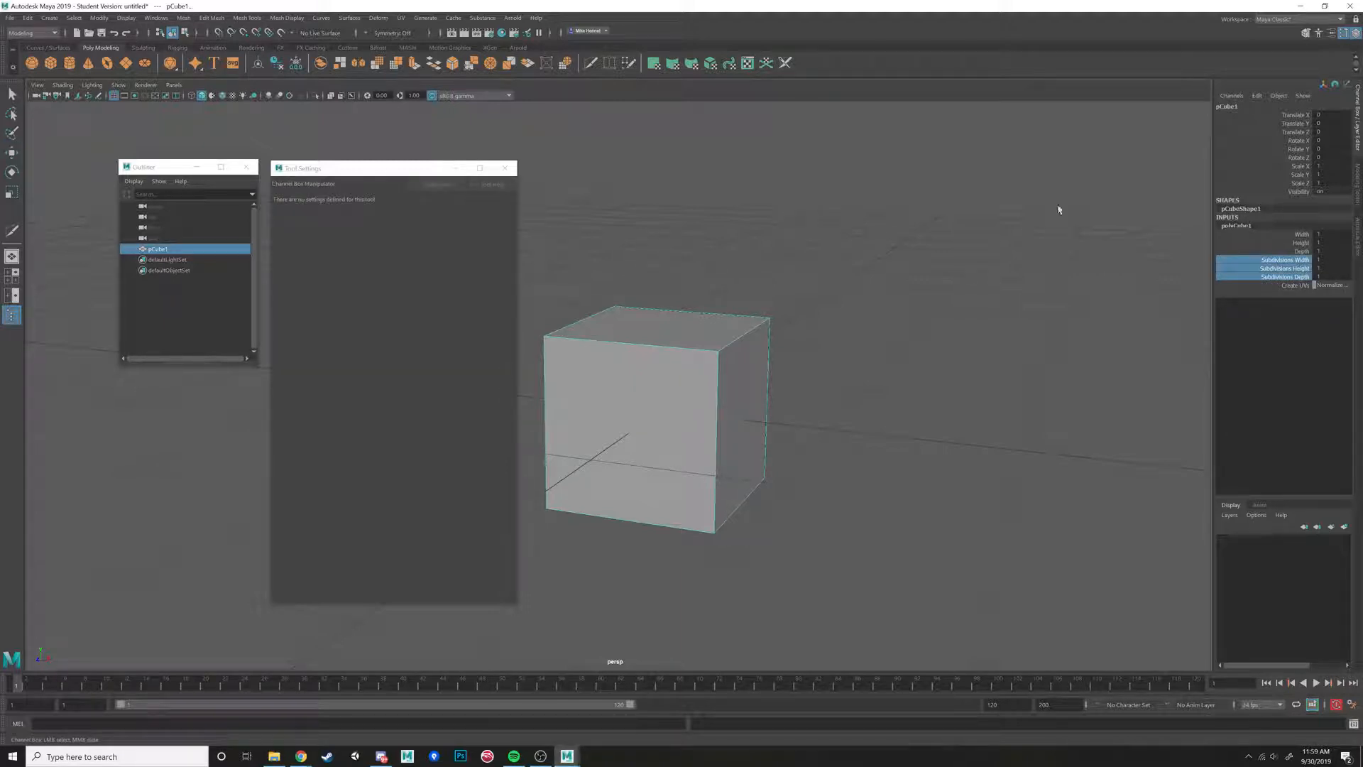
key(w)
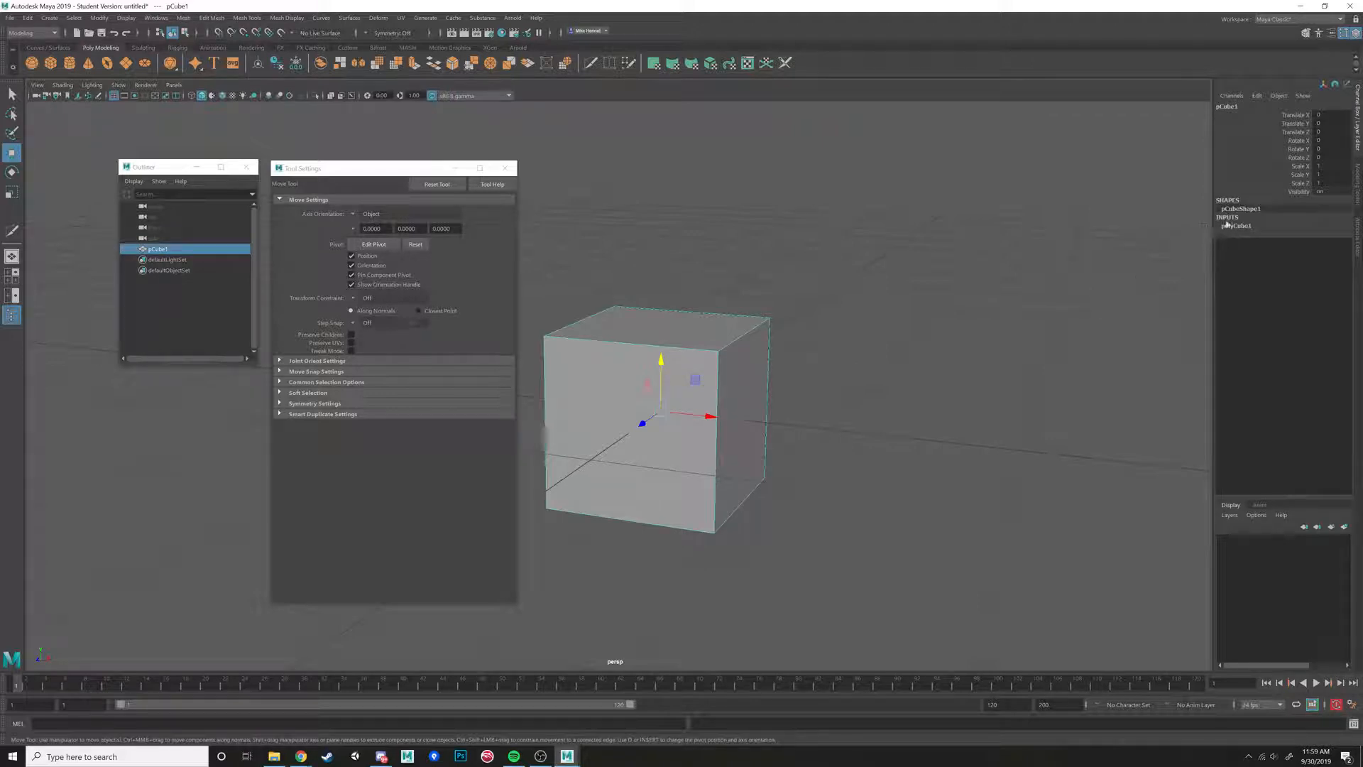
Try enlarging the cube through its polyCube1 Width, Height and Depth together, and undo the change.
click(1241, 226)
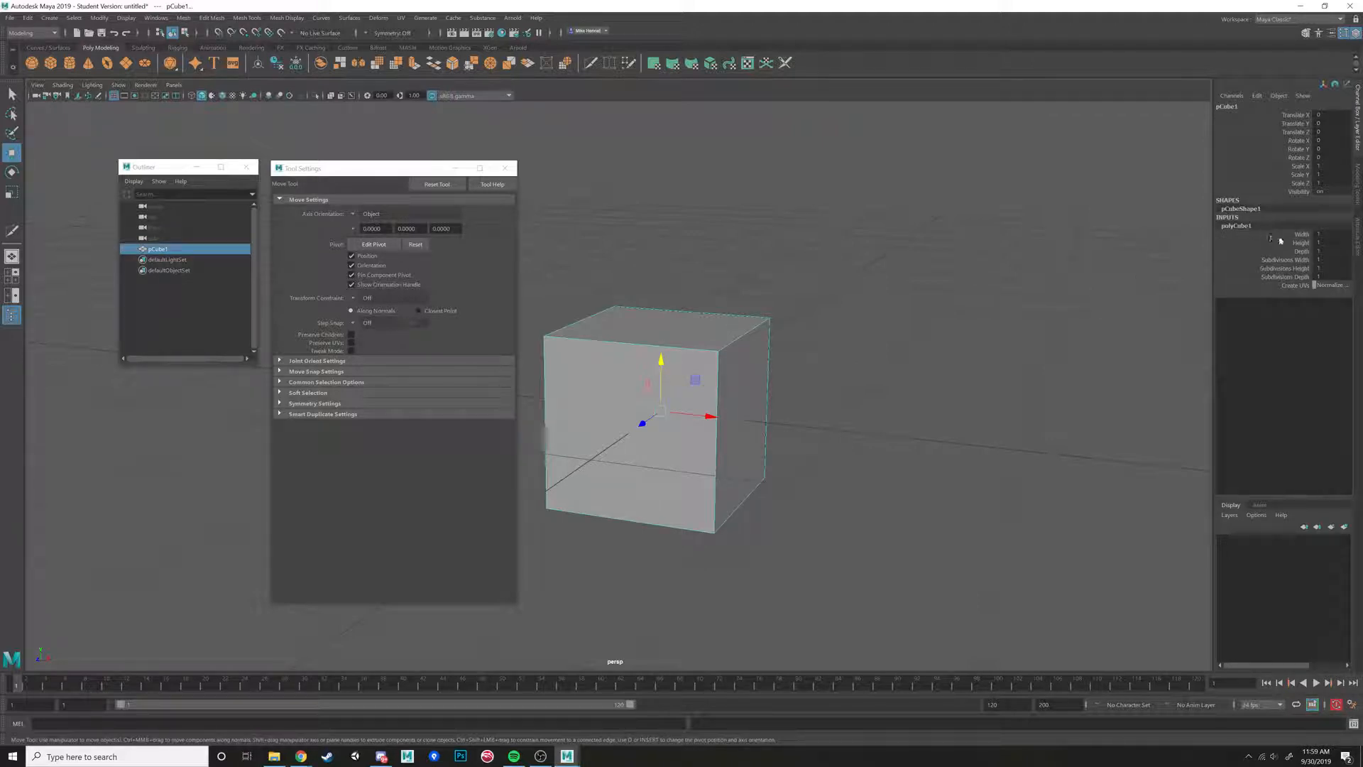
drag(1301, 234, 1294, 251)
middle_drag(1016, 348, 1065, 355)
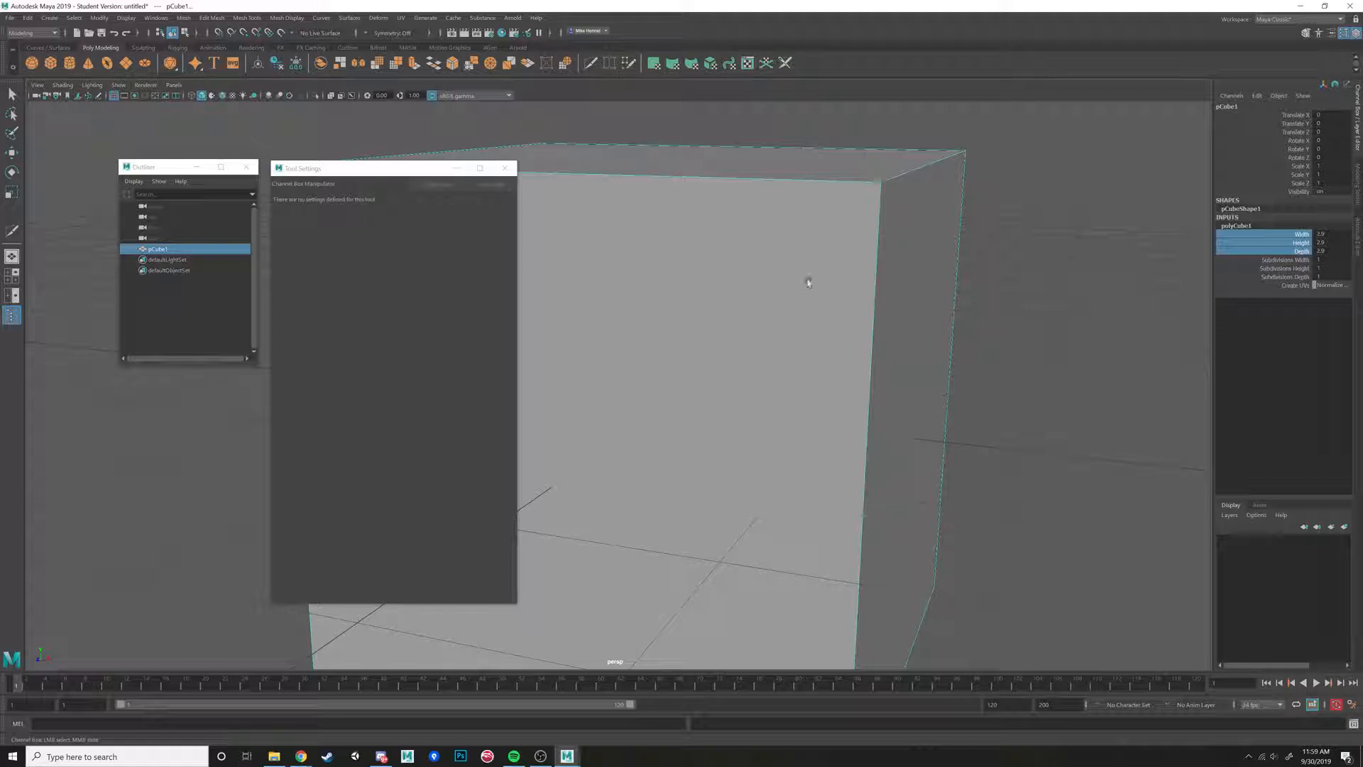
key(ctrl+z)
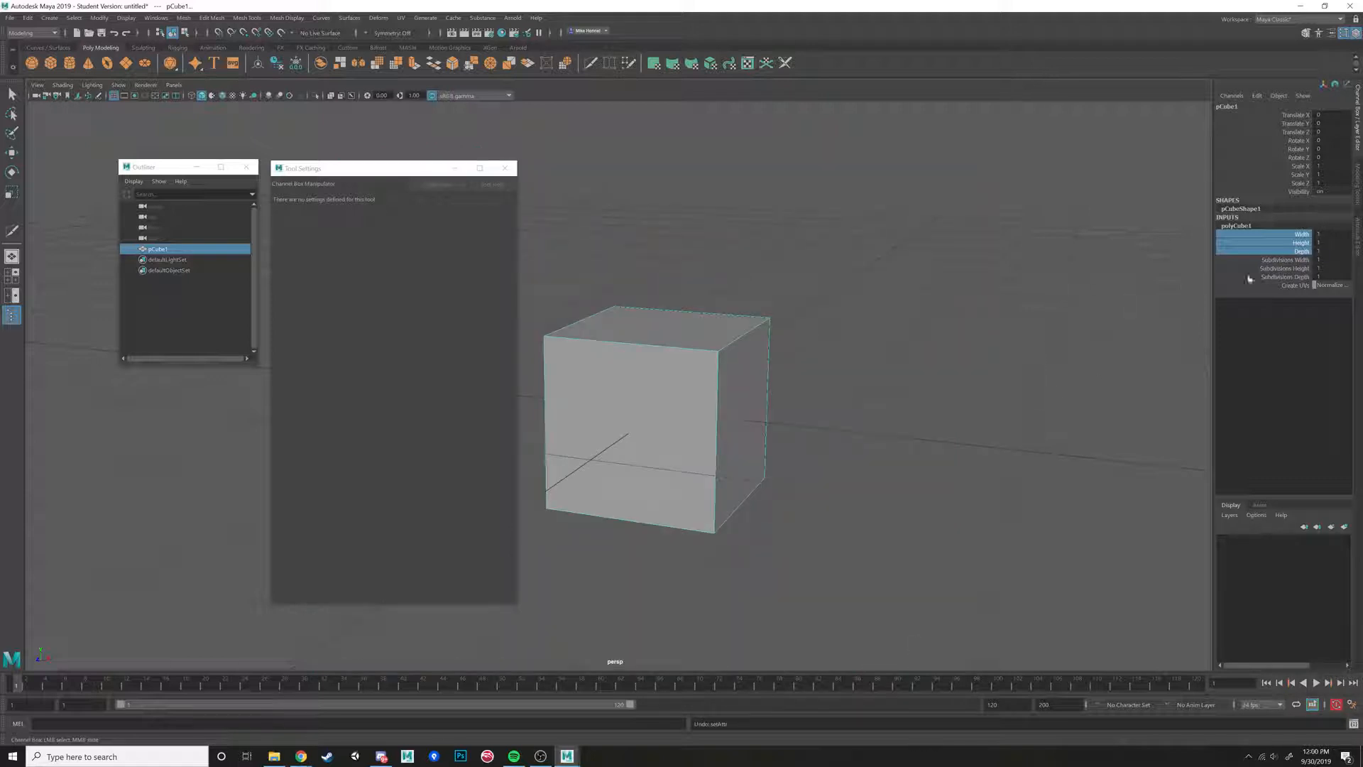
Try setting the cube's Subdivisions Width, Height and Depth to 2, and undo the change.
drag(1296, 261, 1298, 277)
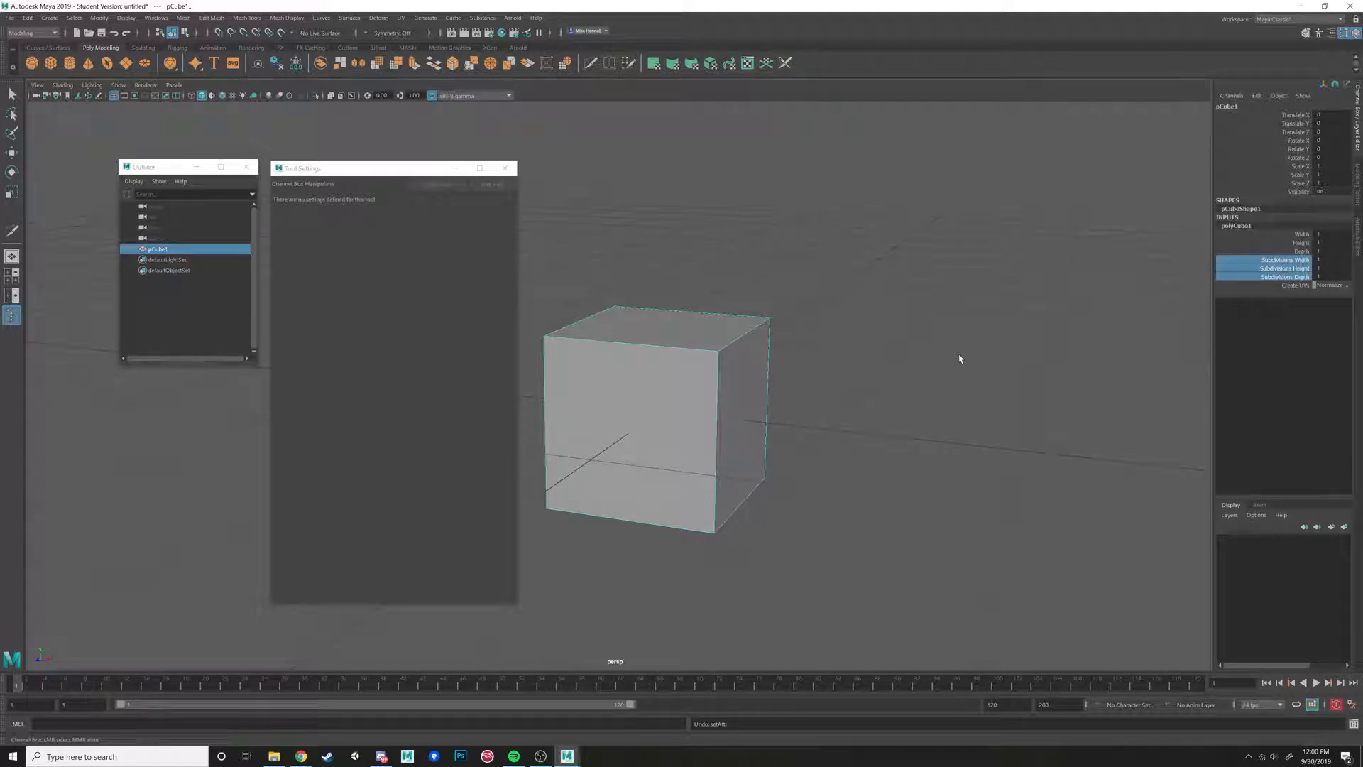
alt+drag(798, 316, 826, 339)
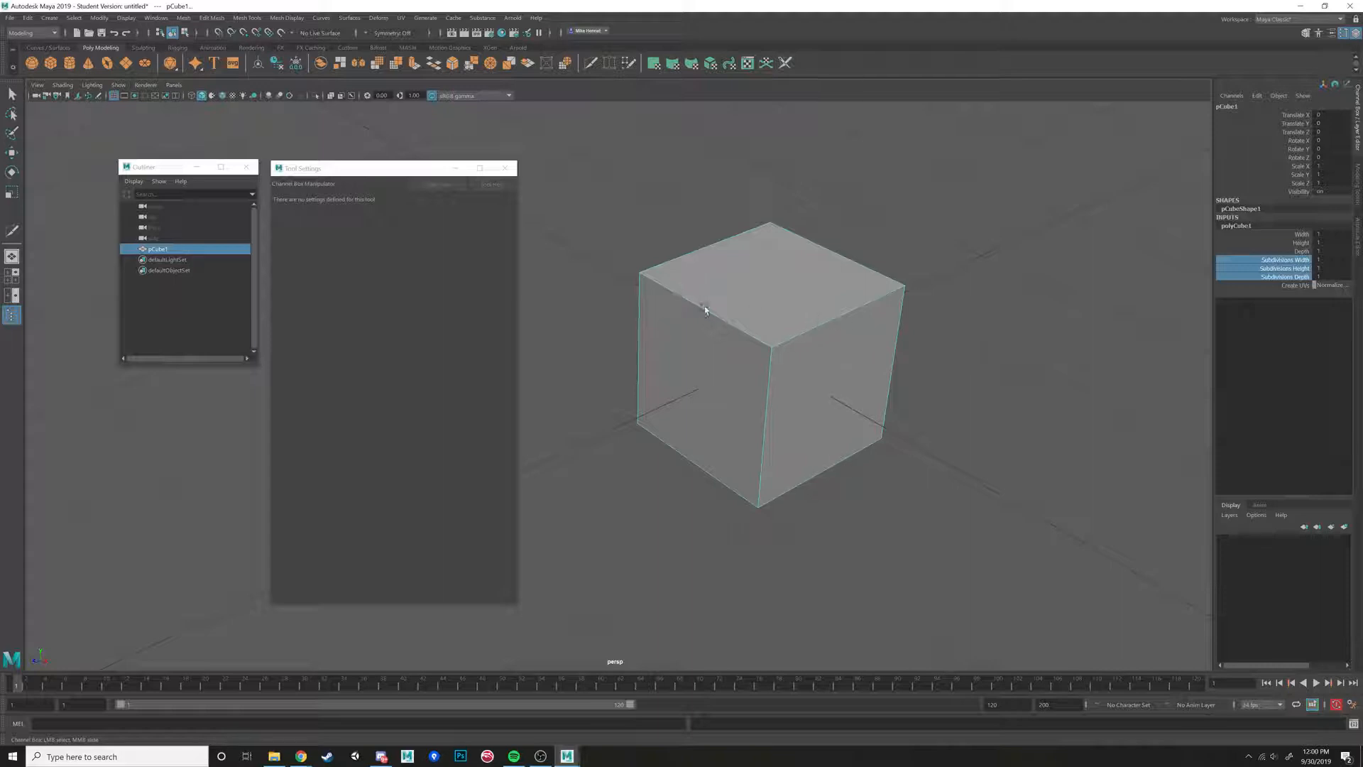
alt+drag(1016, 370, 1044, 353)
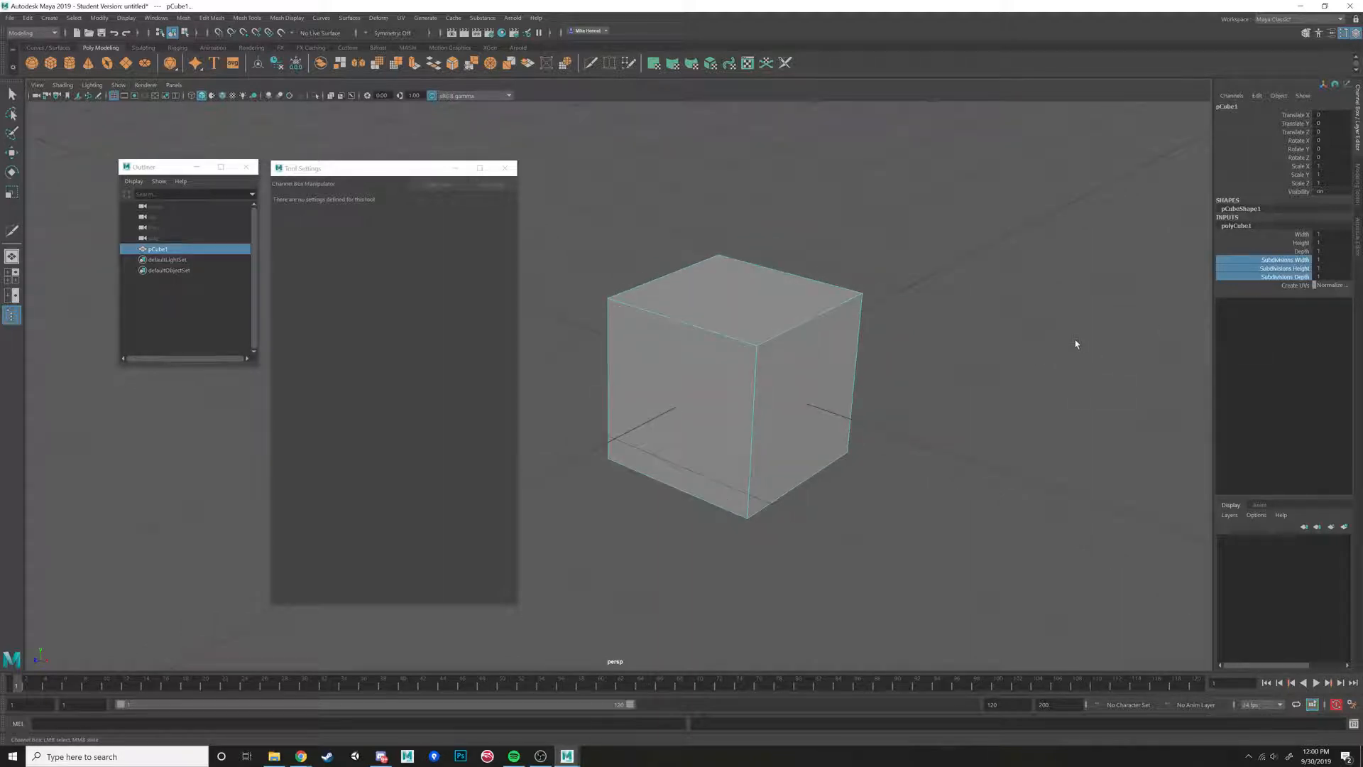
click(1318, 260)
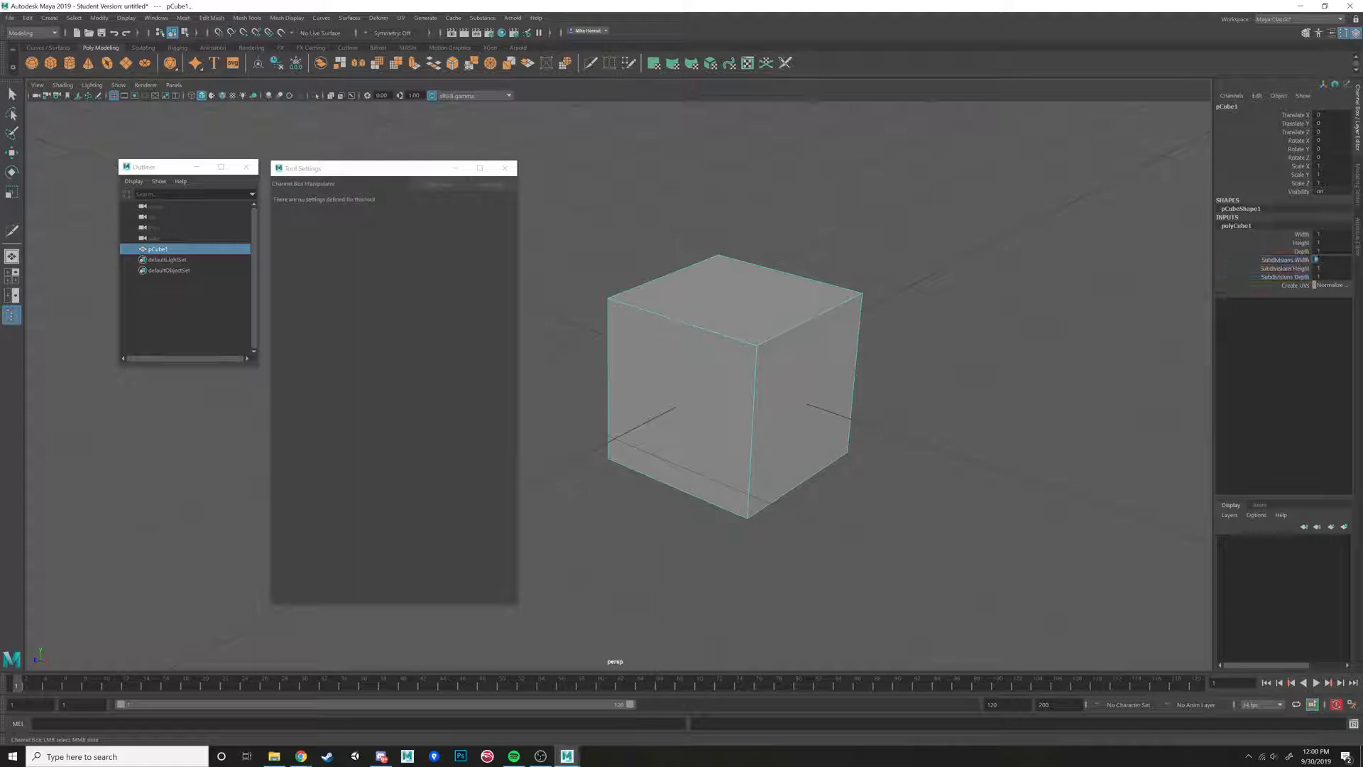
shift+click(1333, 277)
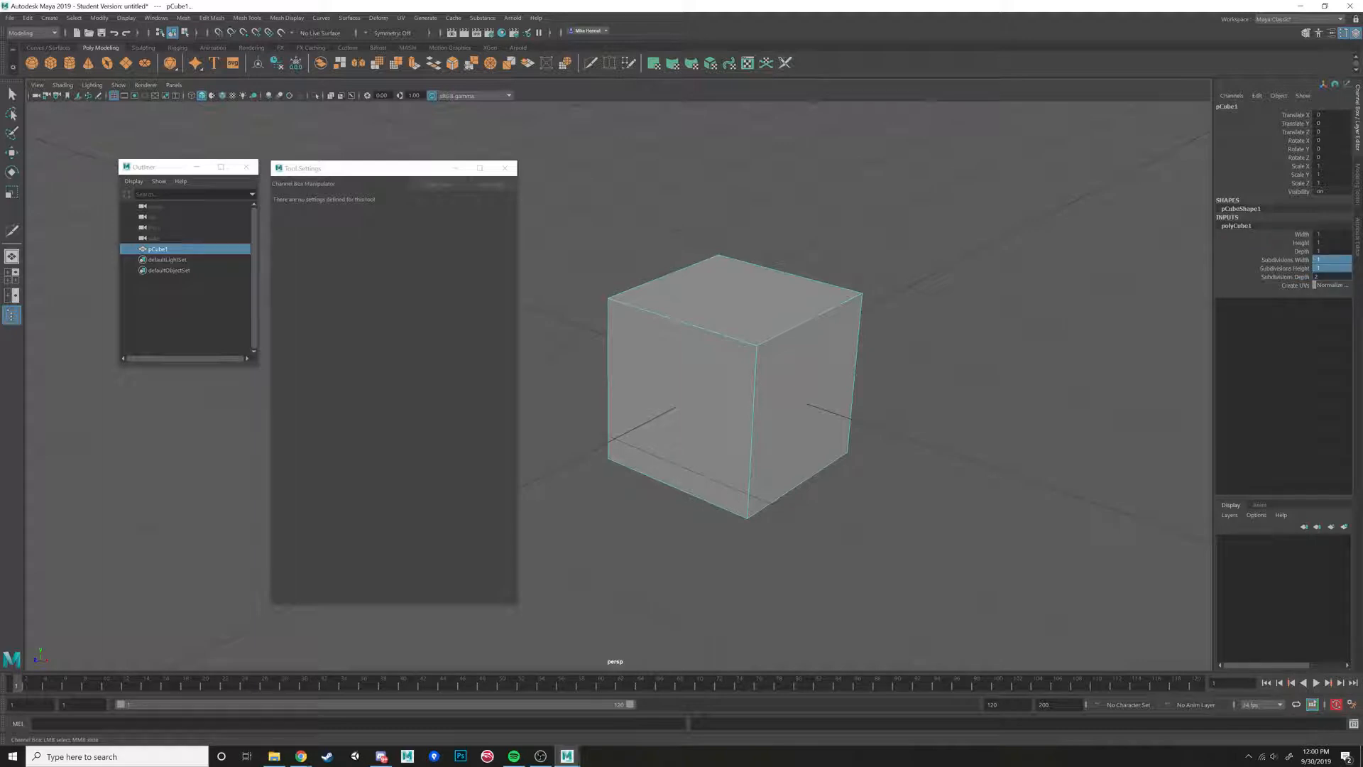
text(2)
key(Return)
key(ctrl+z)
Try raising the cube's Subdivisions Width, Height and Depth one at a time, undoing each change.
drag(1290, 259, 1270, 282)
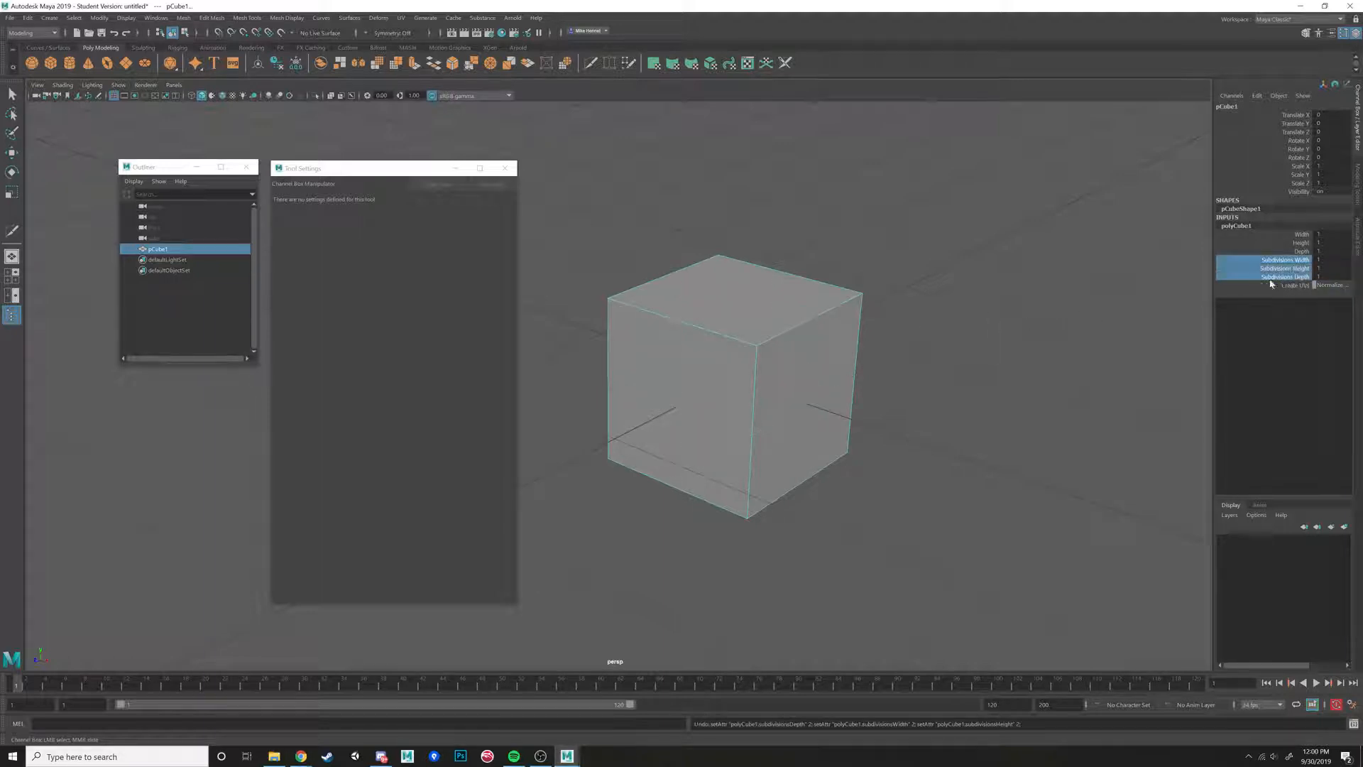
click(1298, 260)
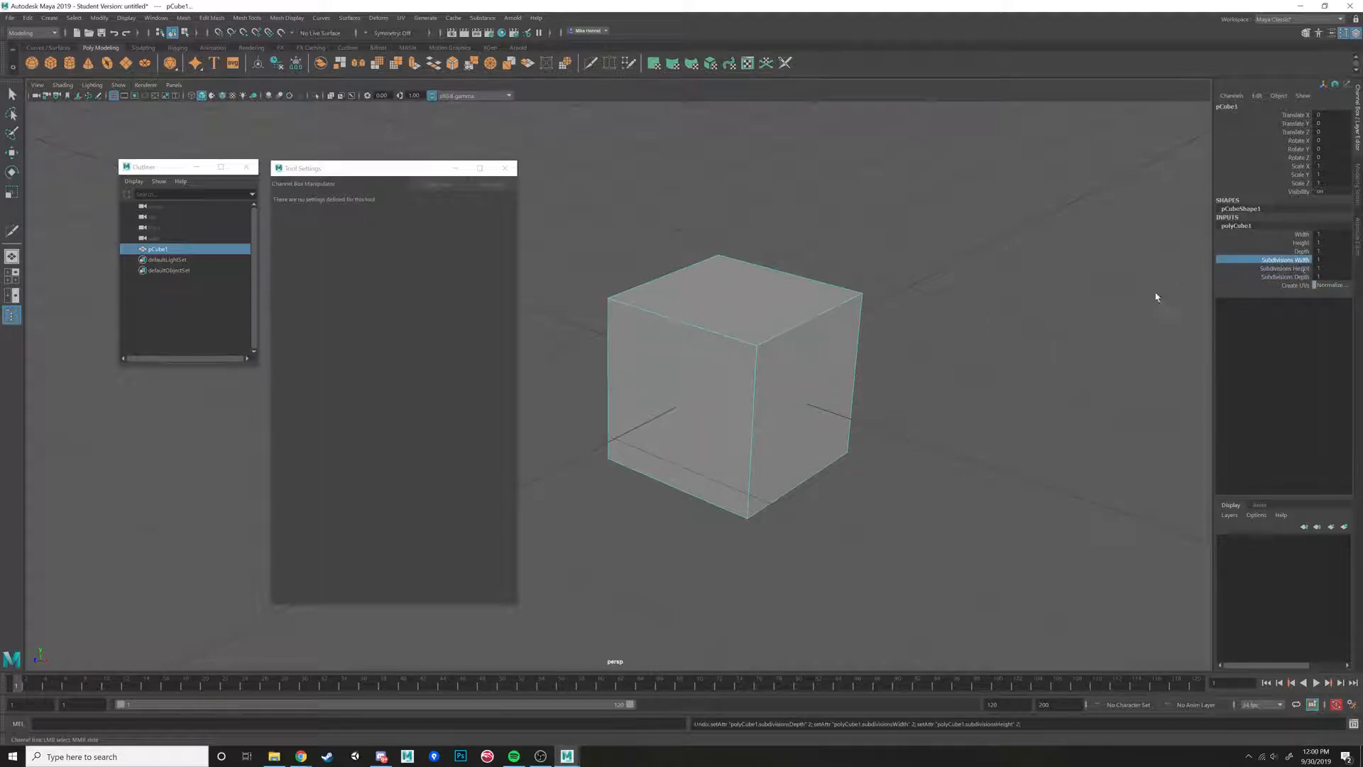
middle_drag(1156, 296, 1195, 284)
key(ctrl+z)
click(1305, 268)
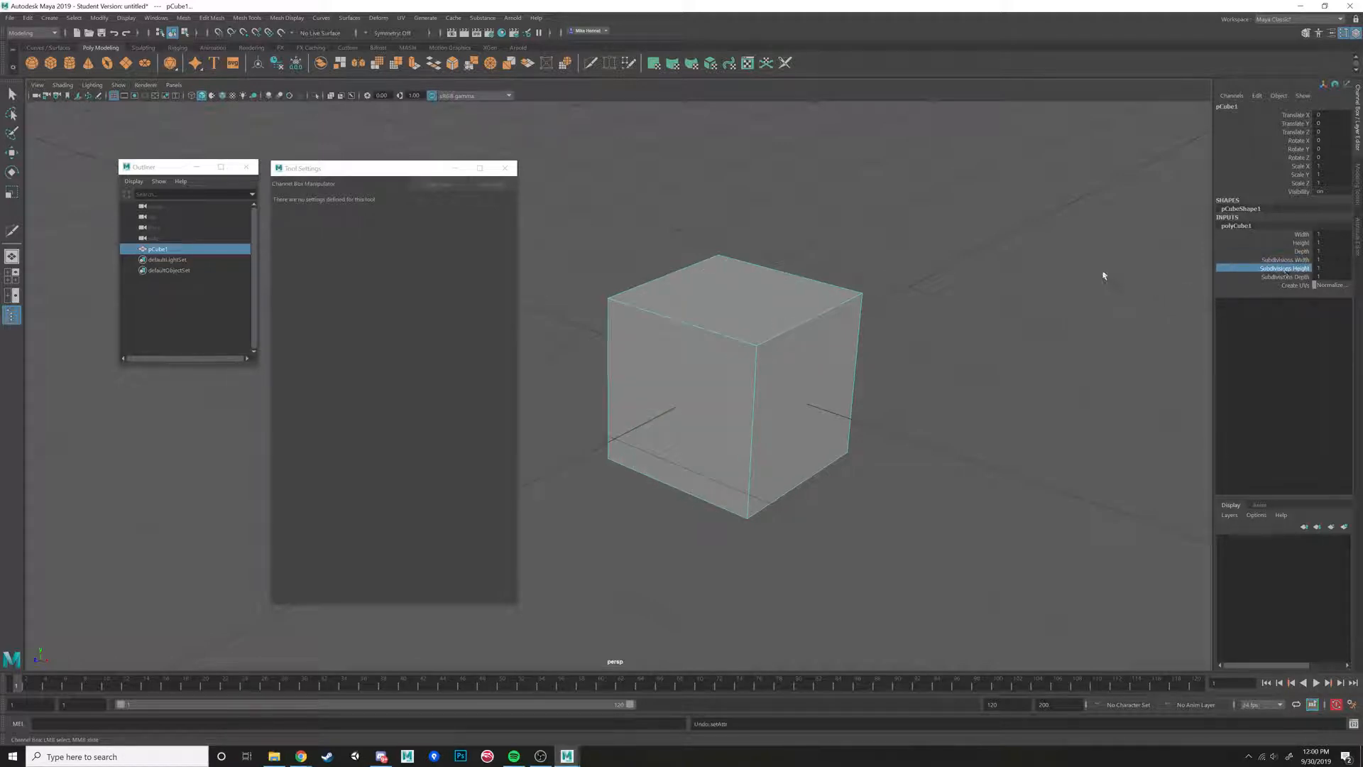
key(ctrl+z)
click(1269, 276)
middle_drag(1028, 282, 1069, 279)
key(ctrl+z)
Raise all three cube subdivisions together to form a dense grid, and briefly try the component modes.
click(1287, 261)
shift+click(1297, 277)
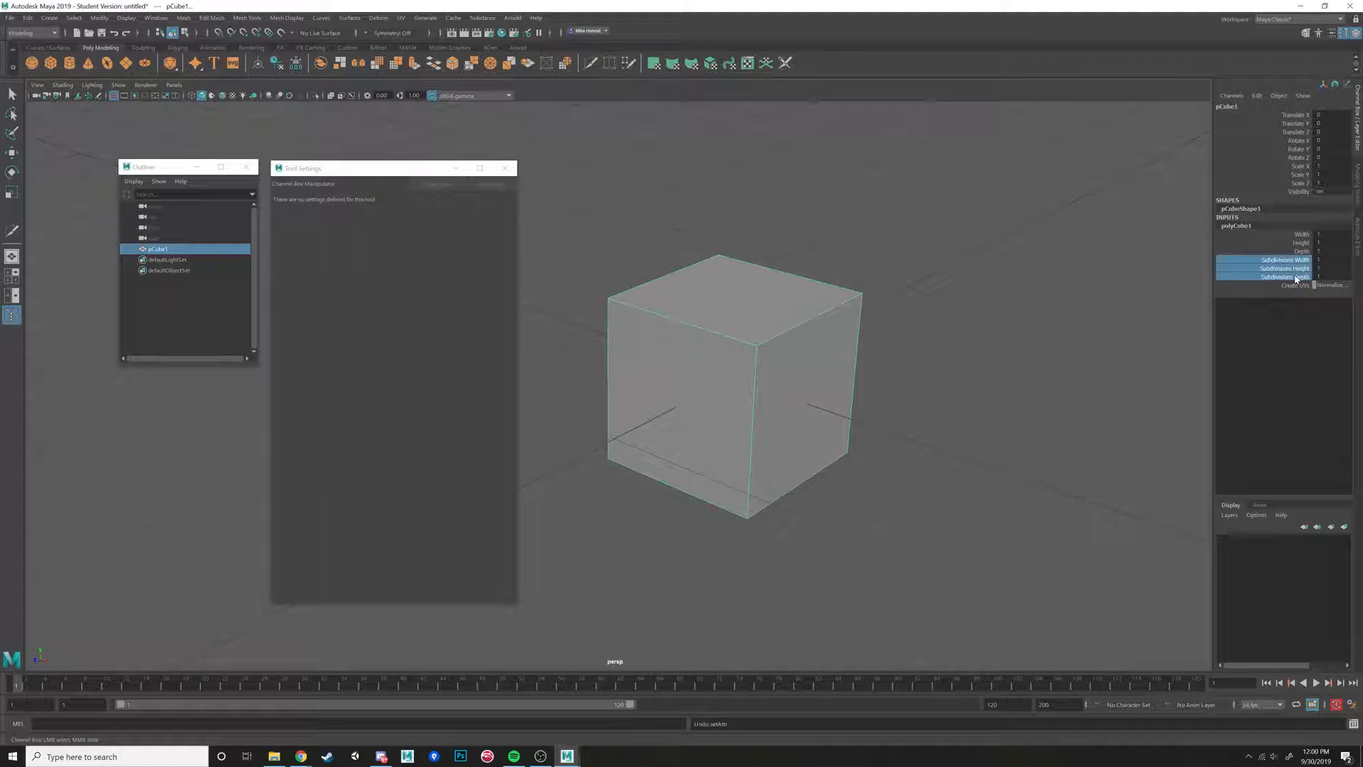
click(1293, 260)
shift+click(1291, 278)
middle_drag(928, 329, 992, 341)
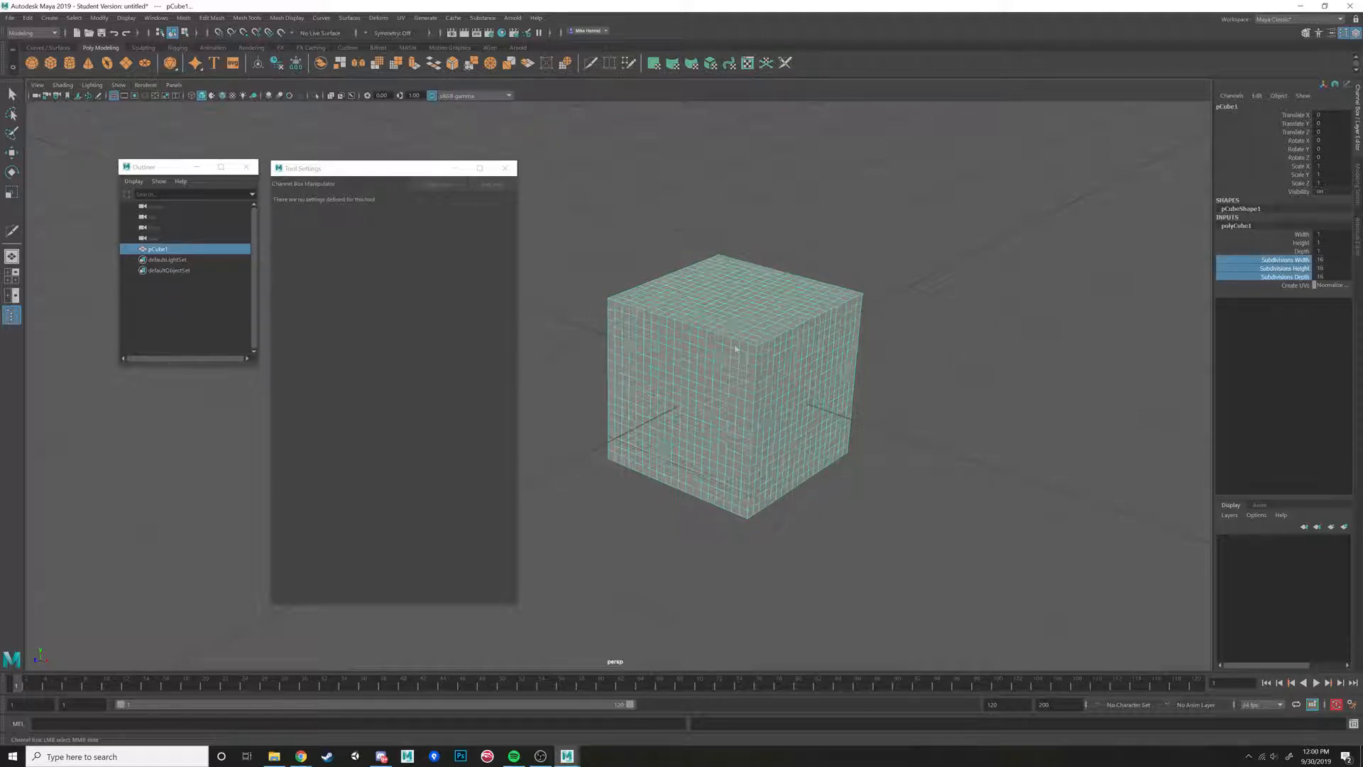
right_drag(739, 345, 696, 351)
right_drag(835, 363, 885, 335)
Set the cube's Subdivisions Width, Height and Depth to 2.
click(1318, 260)
drag(1318, 263, 1319, 277)
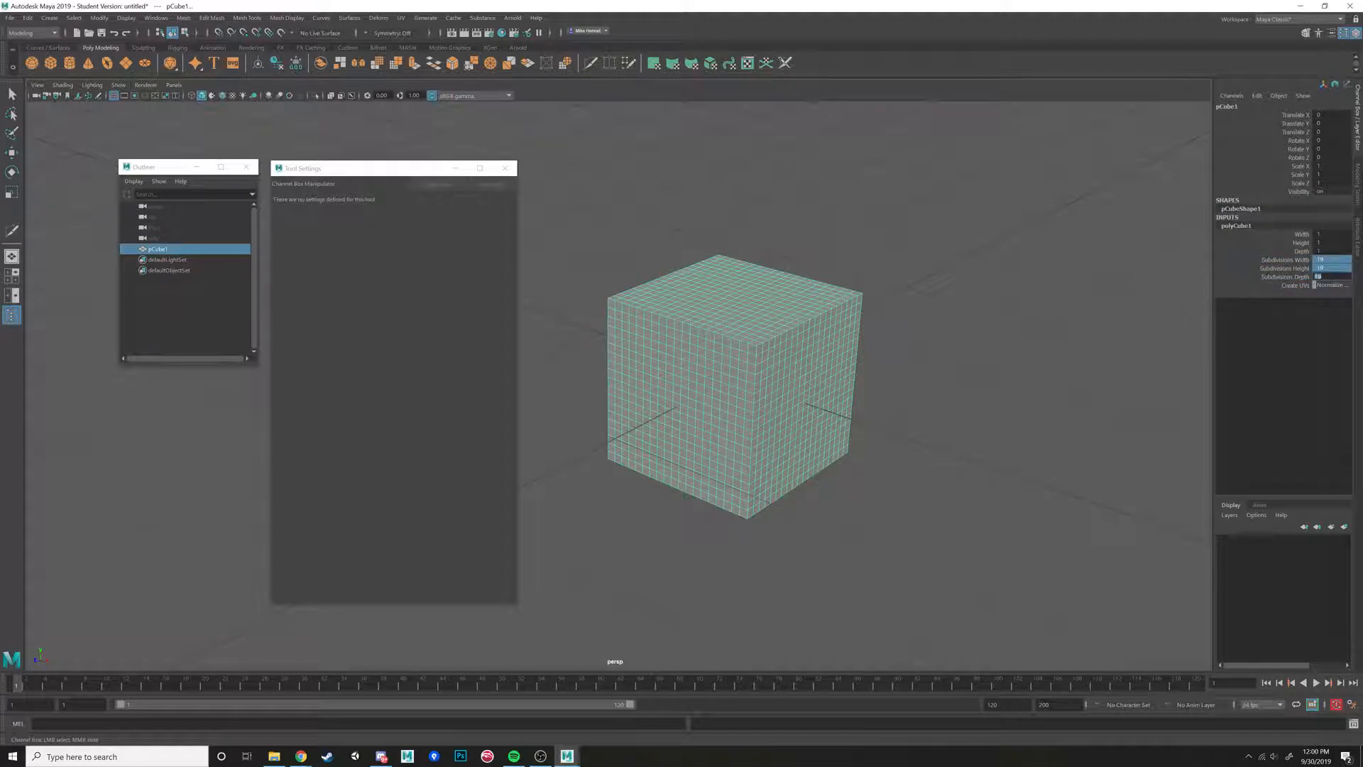
text(2)
key(Return)
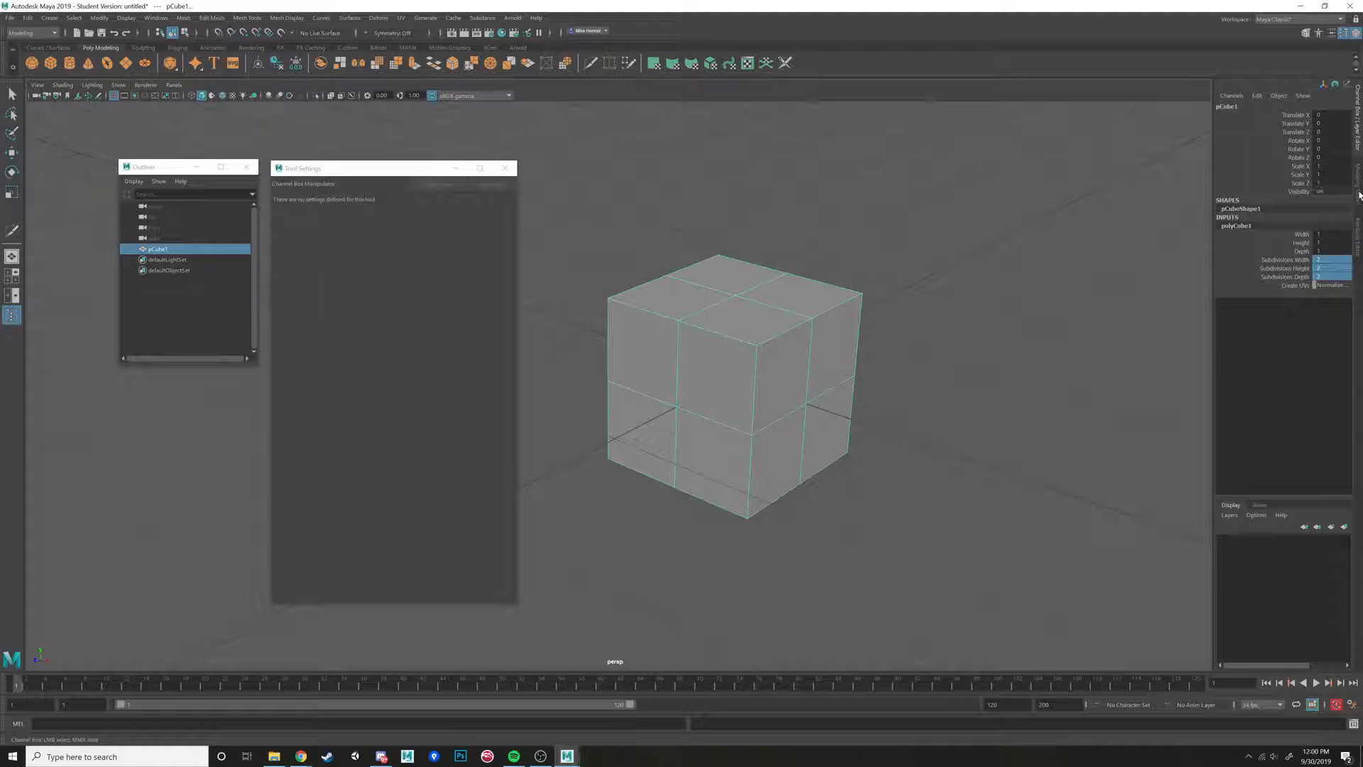
Show the Modeling Toolkit, set Symmetry to Object X and activate the Move tool on the cube.
click(1359, 186)
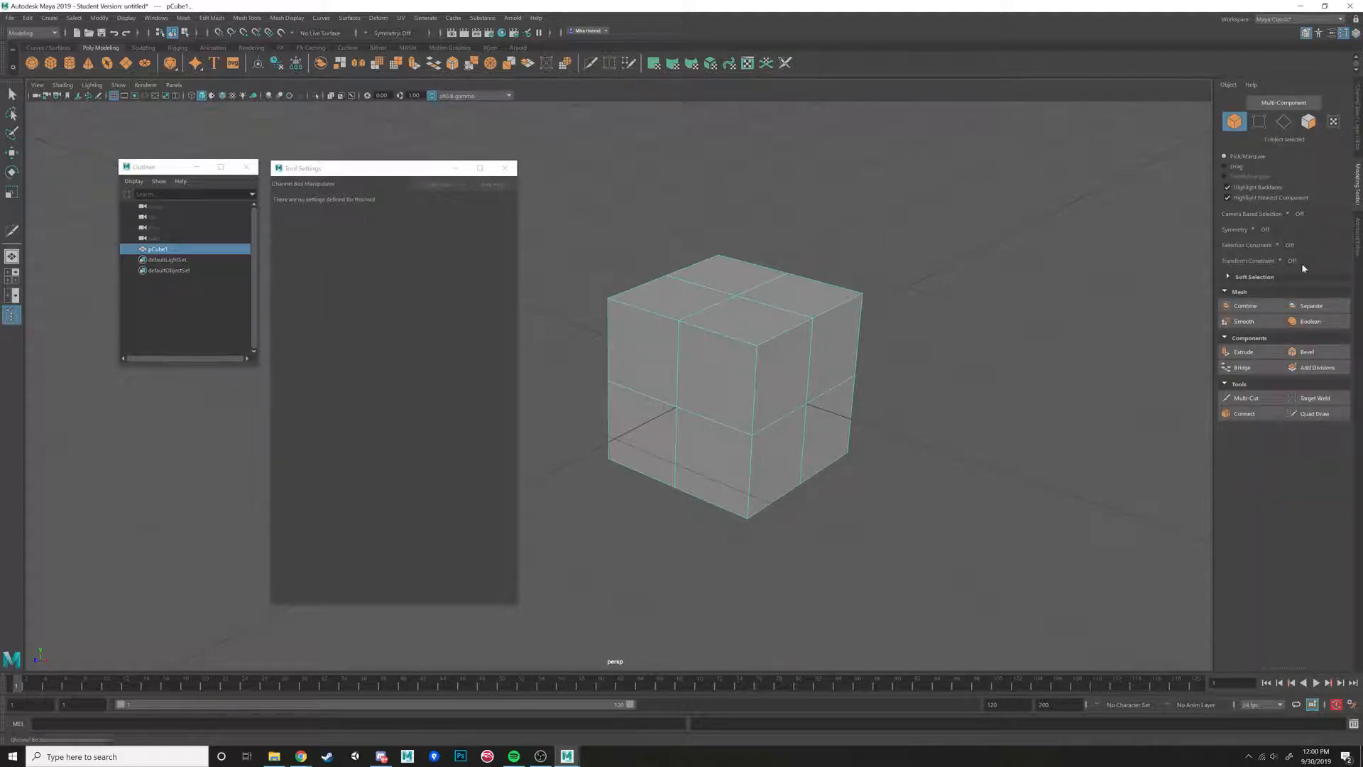
click(1253, 230)
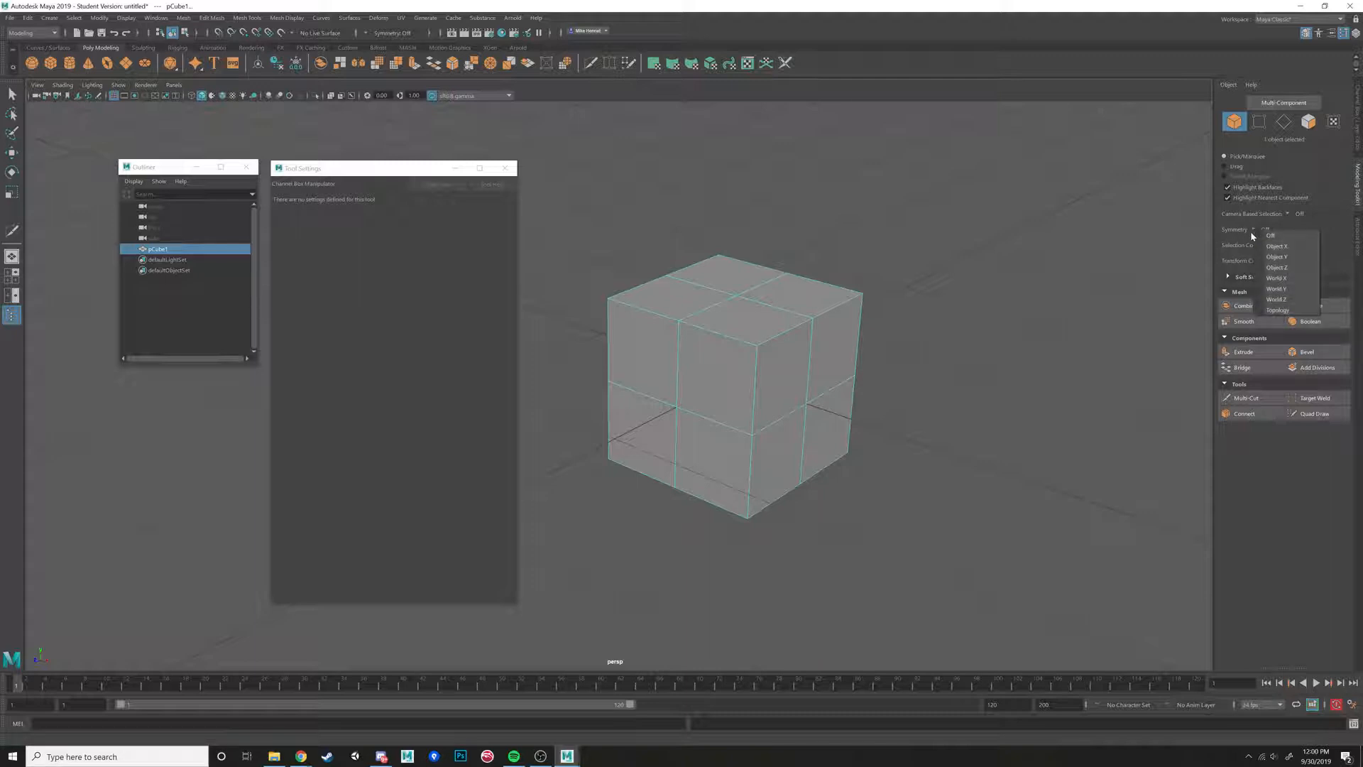
click(1277, 246)
key(w)
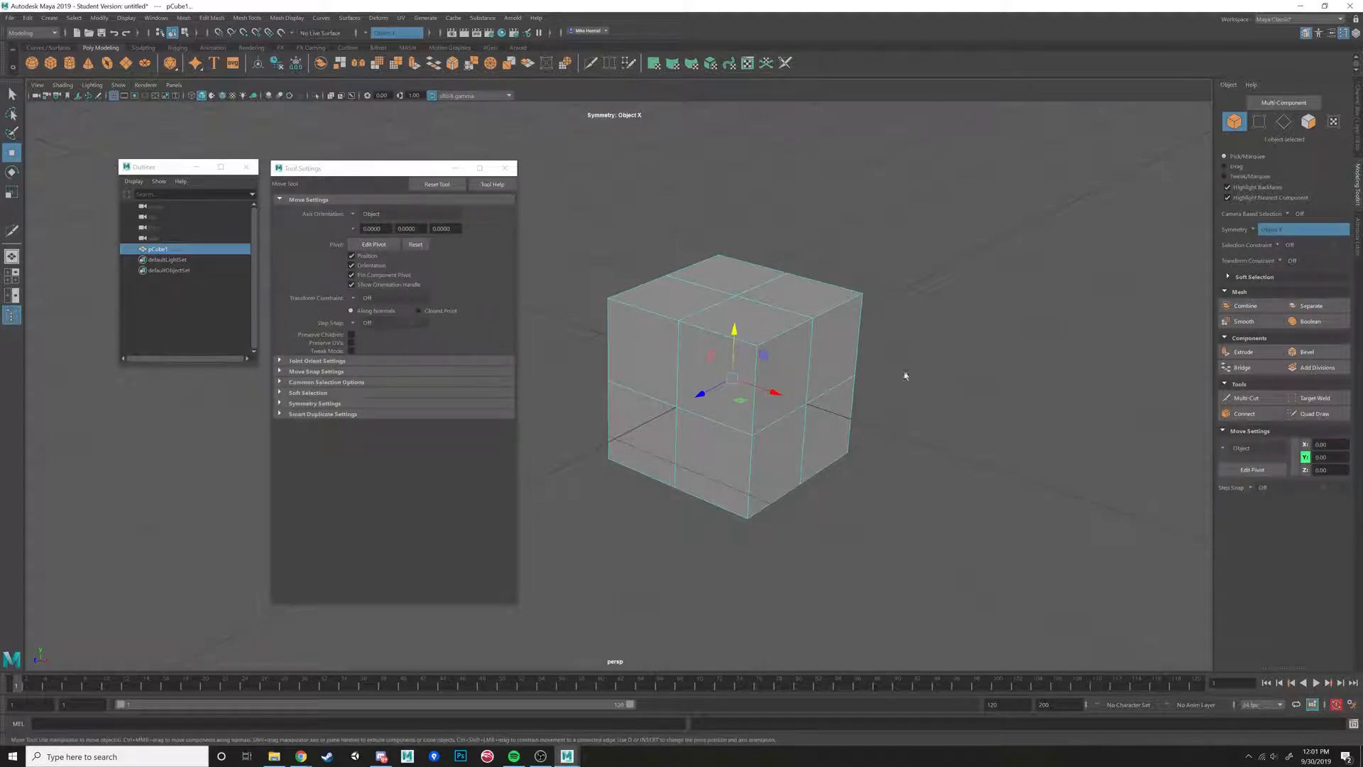
alt+drag(720, 414, 680, 402)
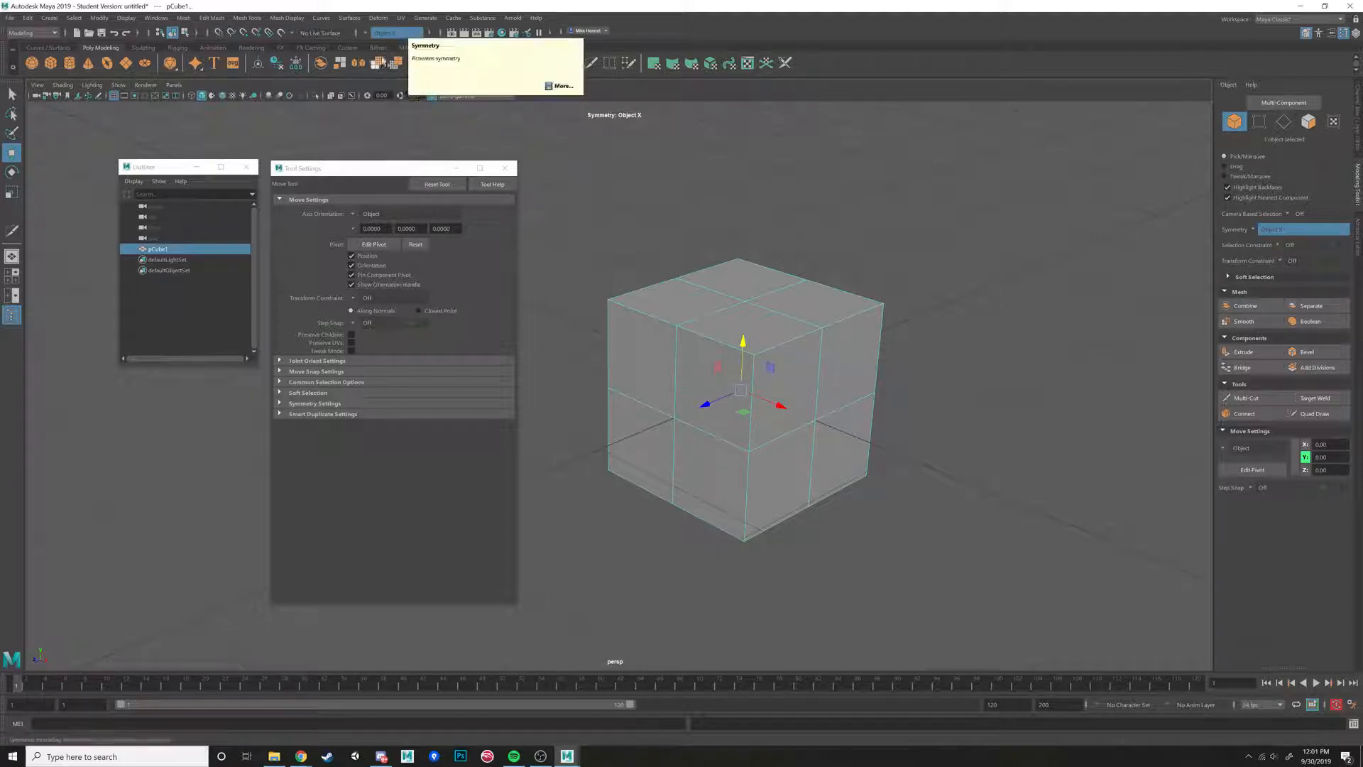
alt+drag(741, 402, 699, 393)
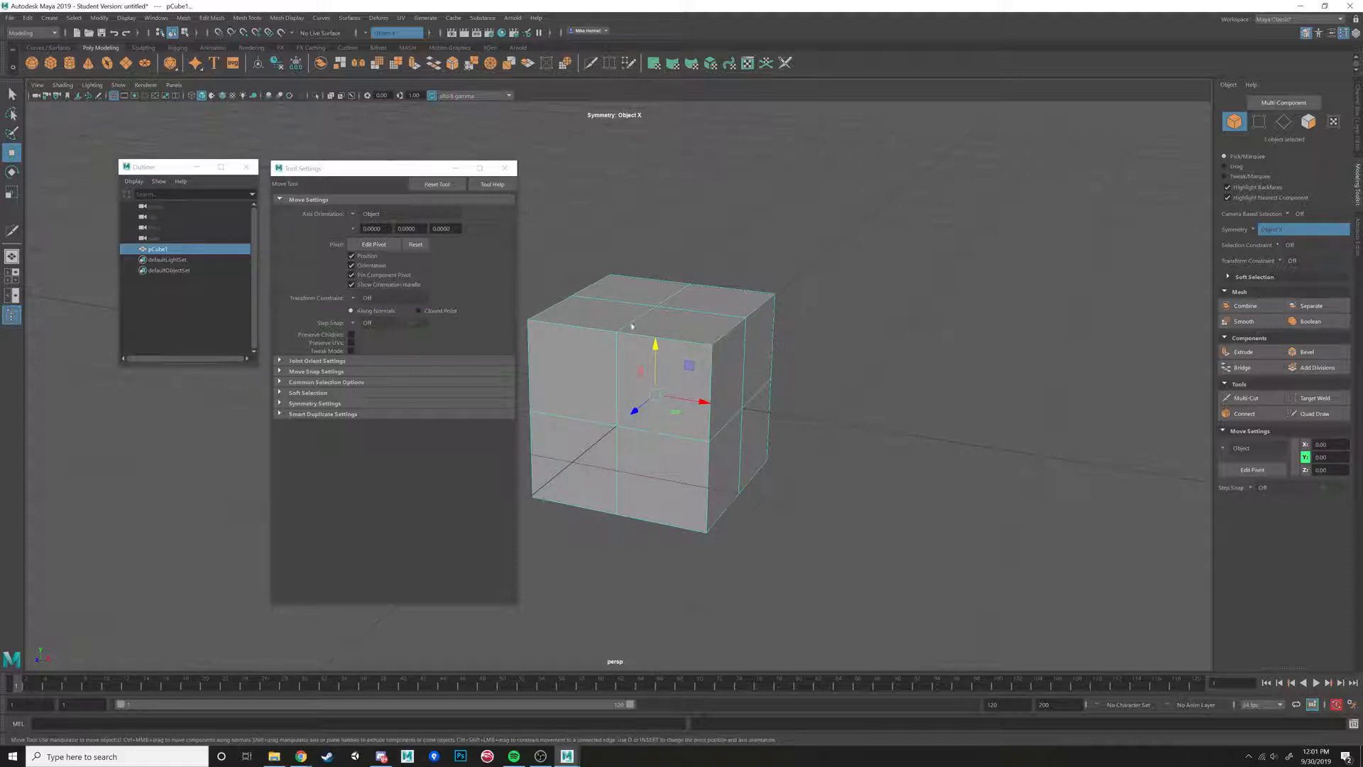
In vertex mode, try moving the cube's top front corner vertex symmetrically in the YZ plane, and undo the move.
right_drag(756, 346, 713, 347)
click(714, 348)
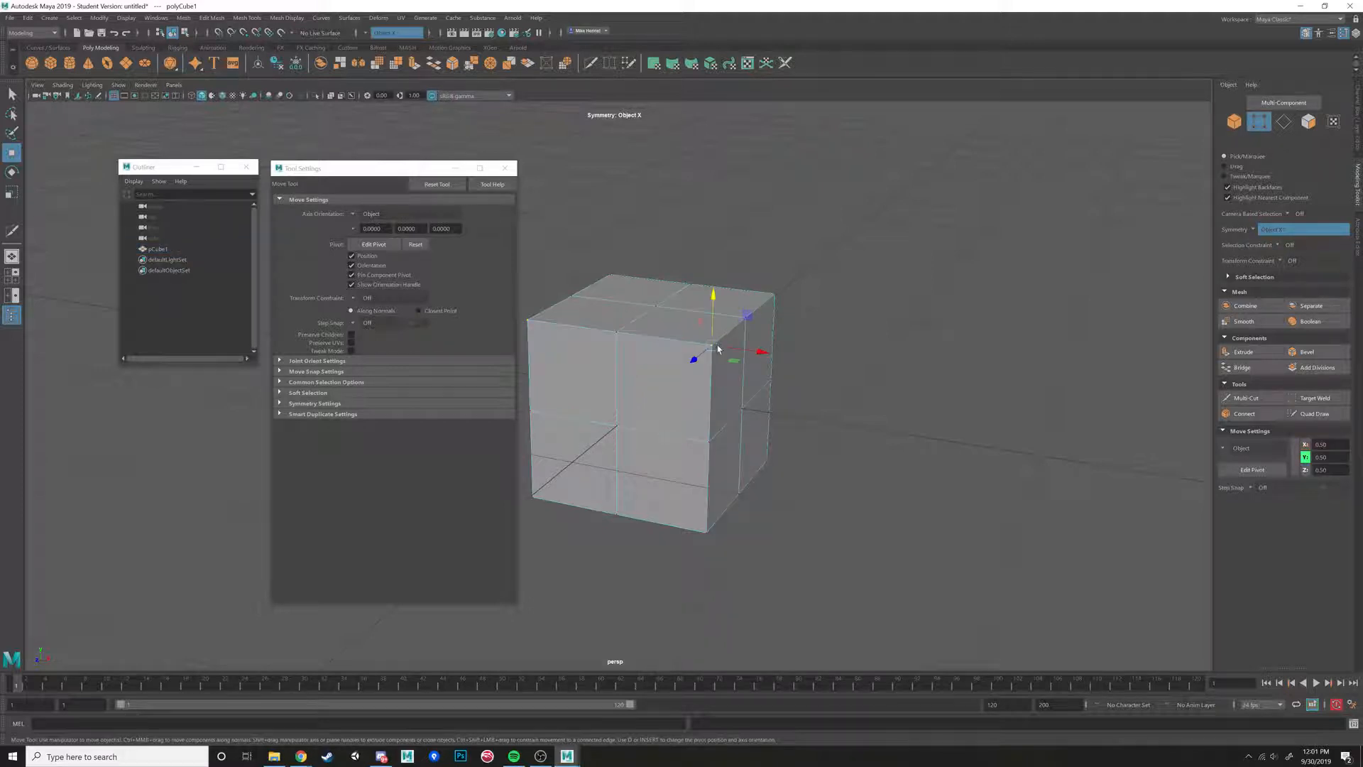
alt+drag(698, 421, 656, 372)
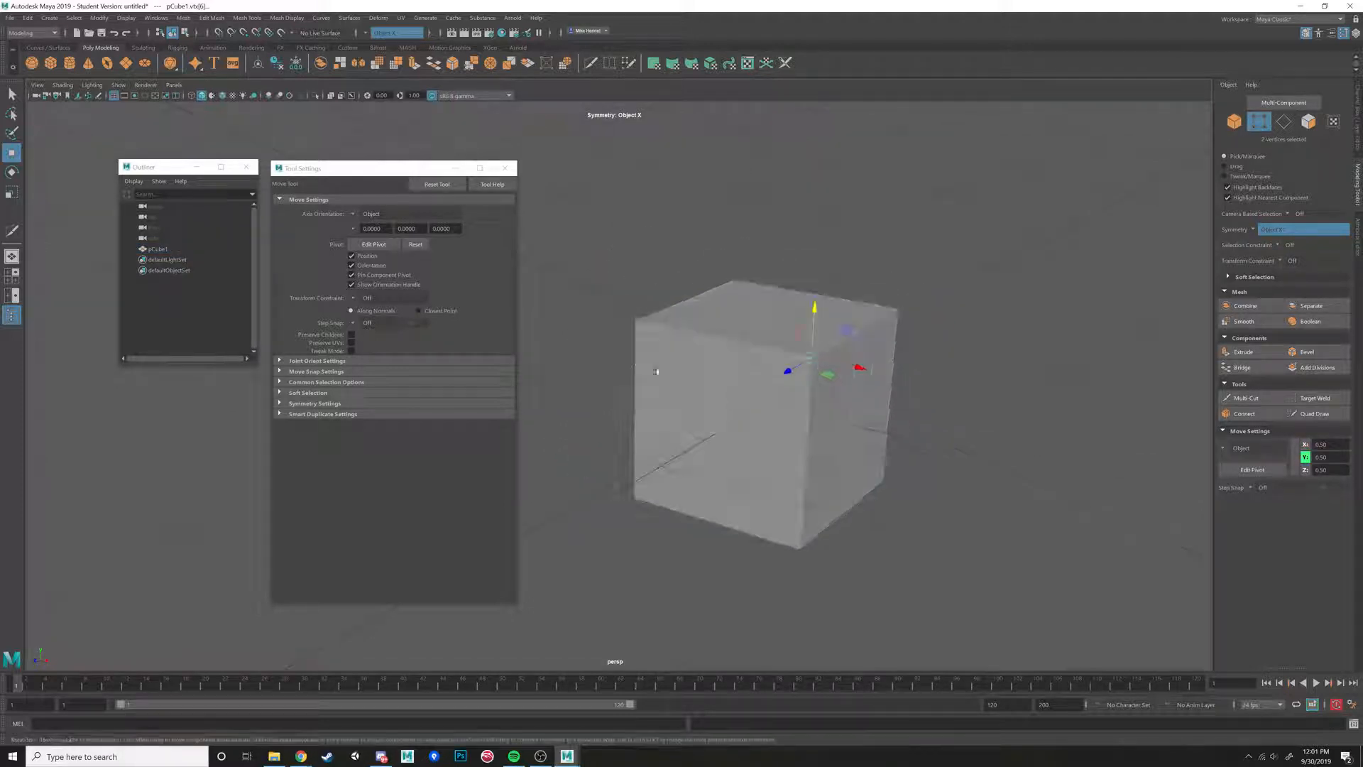
mouse_move(797, 329)
mouse_down()
mouse_move(843, 313)
mouse_move(833, 292)
mouse_move(776, 313)
mouse_up()
key(ctrl+z)
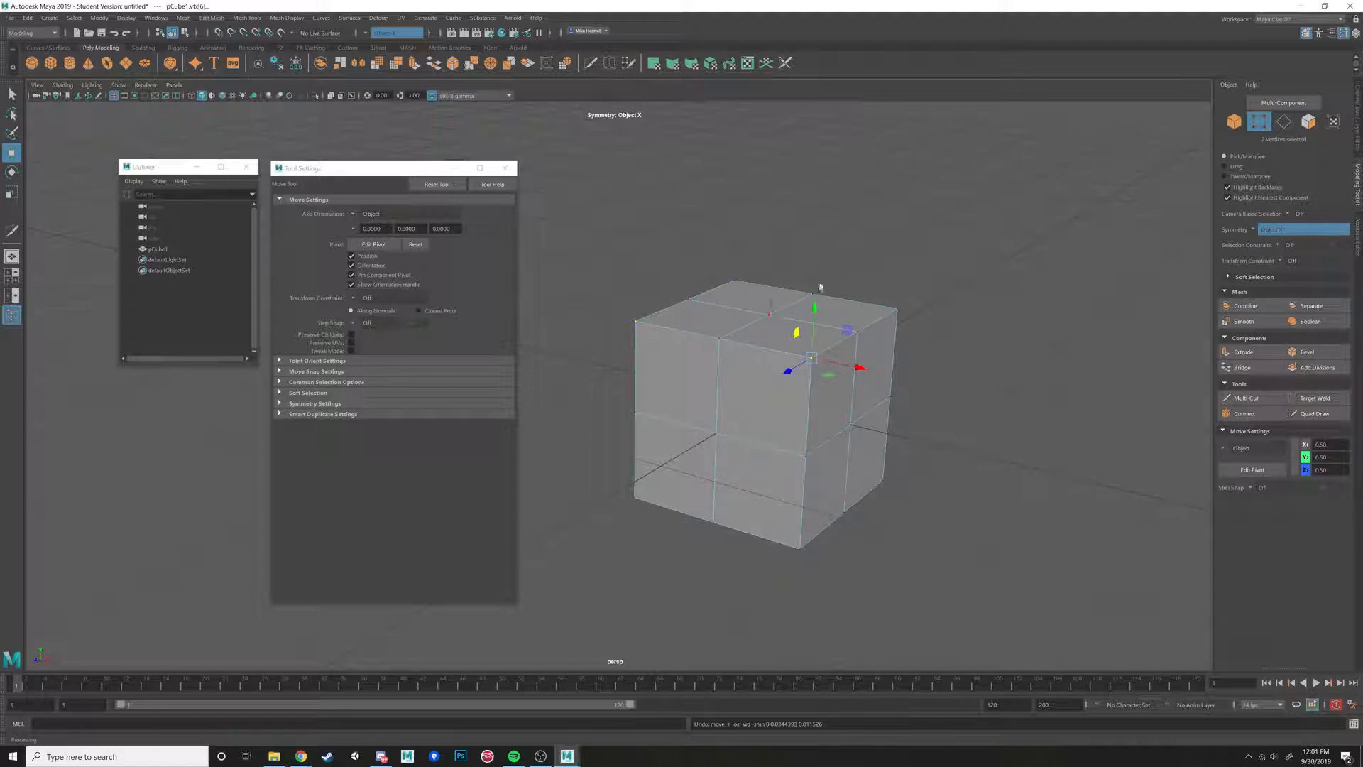
Add the top rear corner vertices to the selection, try scaling all four top corners inward, and undo the scaling.
alt+drag(907, 326, 912, 323)
shift+click(917, 326)
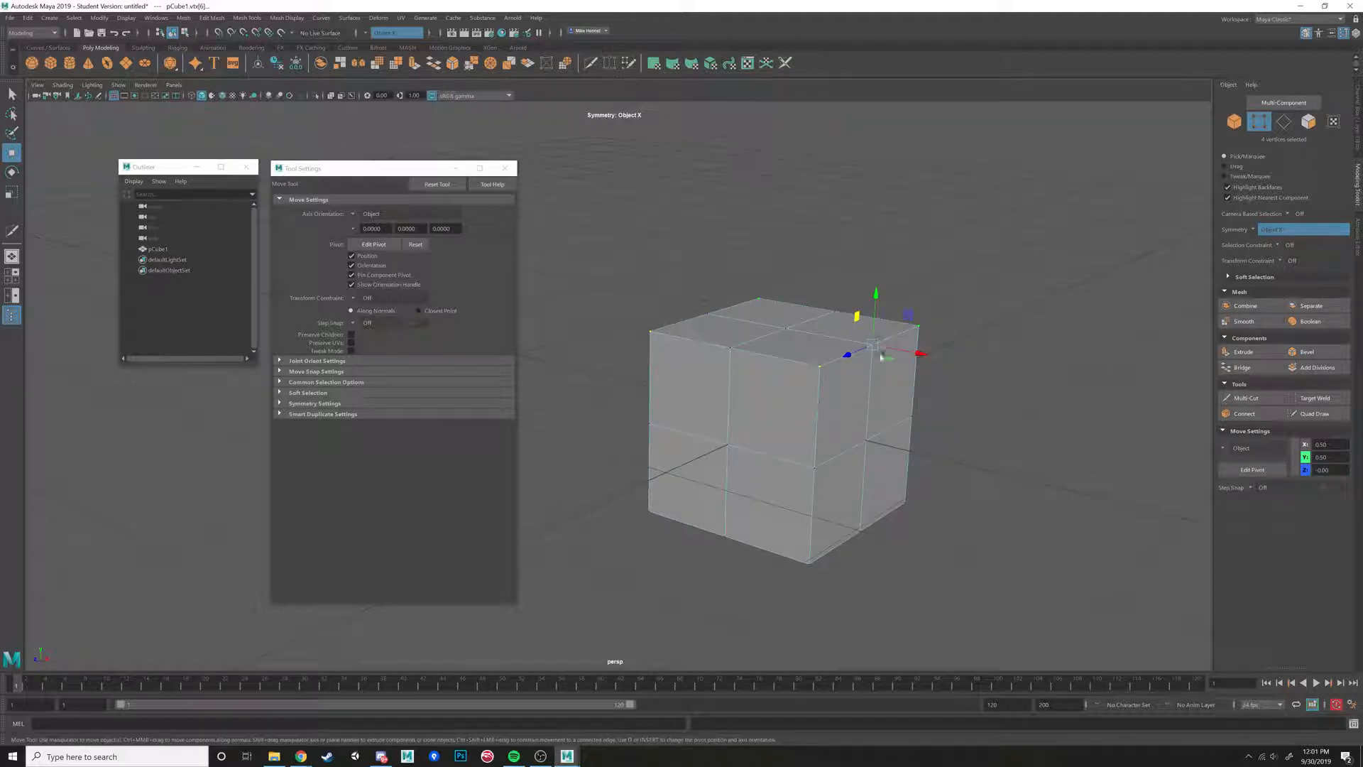
key(r)
drag(874, 345, 849, 358)
key(ctrl+z)
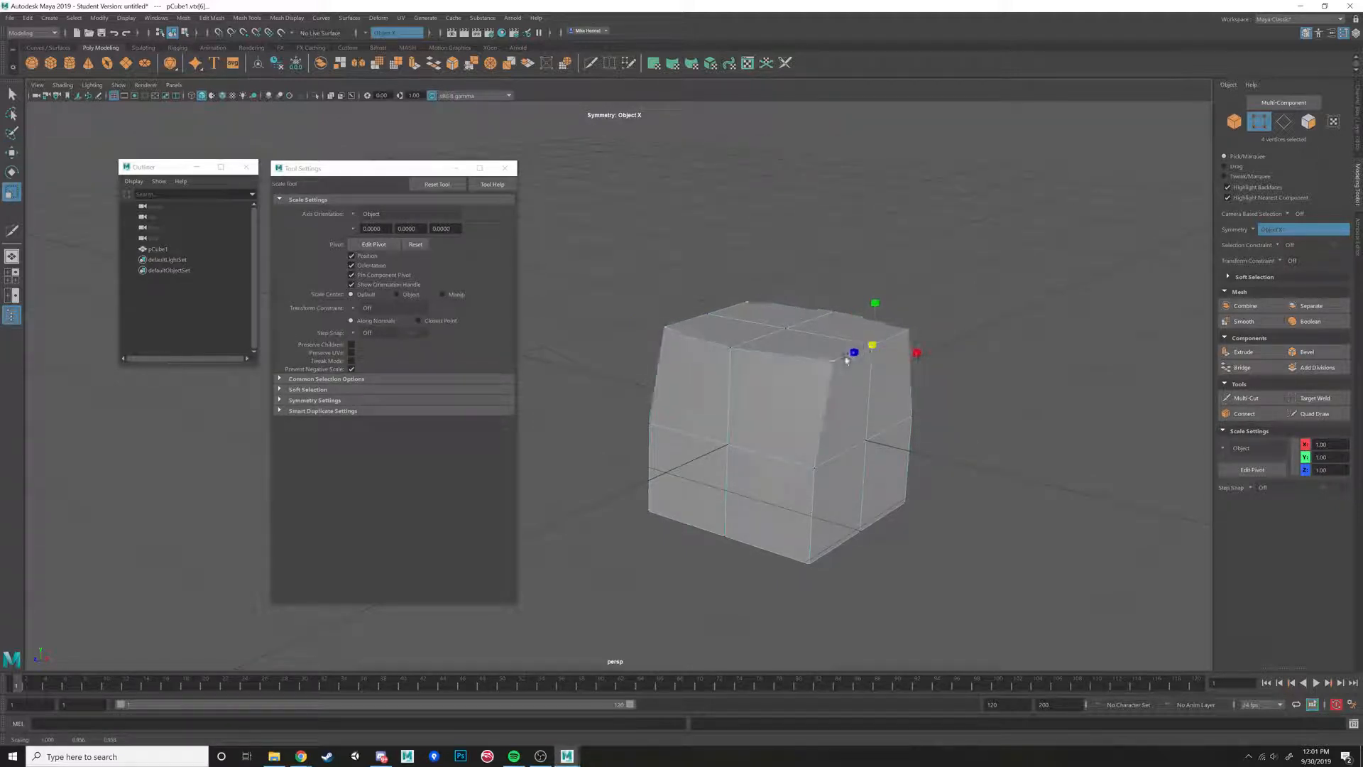
Lower the cube's four selected top corner vertices along Y with the Move tool and clear the selection.
key(w)
drag(876, 297, 844, 393)
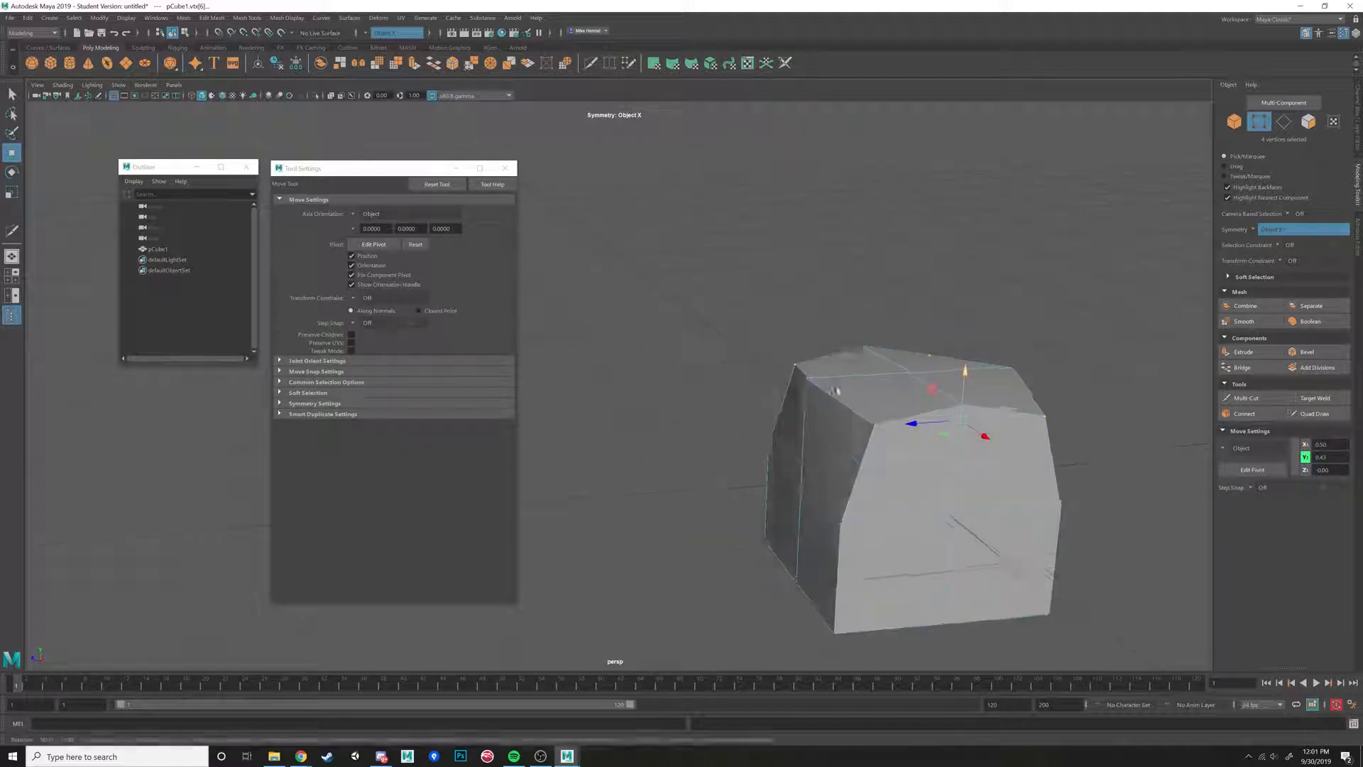
alt+middle_drag(845, 392, 698, 243)
alt+drag(698, 244, 800, 292)
click(671, 226)
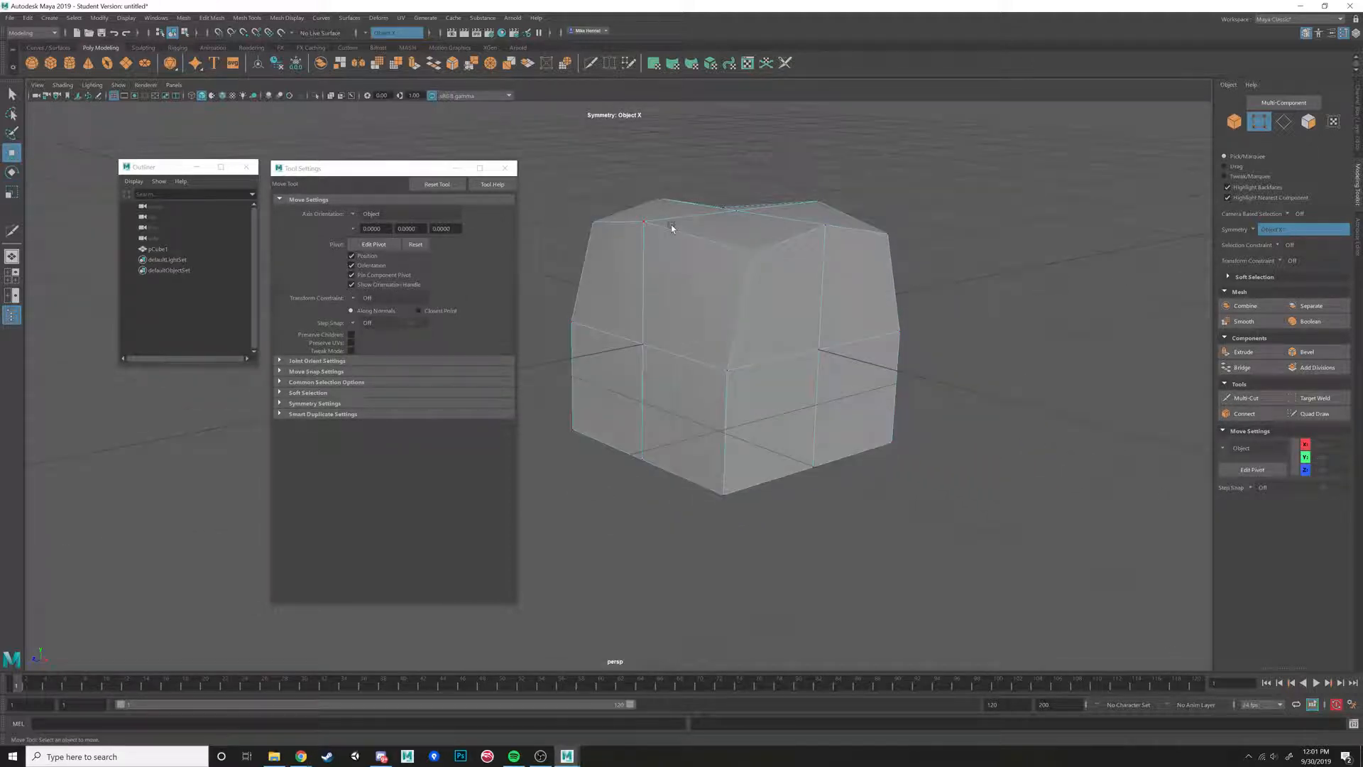
Select the middle vertex of the top front edge and move it in the YZ plane.
click(648, 222)
drag(612, 188, 618, 199)
scroll(639, 232, down, 2)
alt+drag(798, 270, 627, 254)
alt+drag(753, 264, 901, 284)
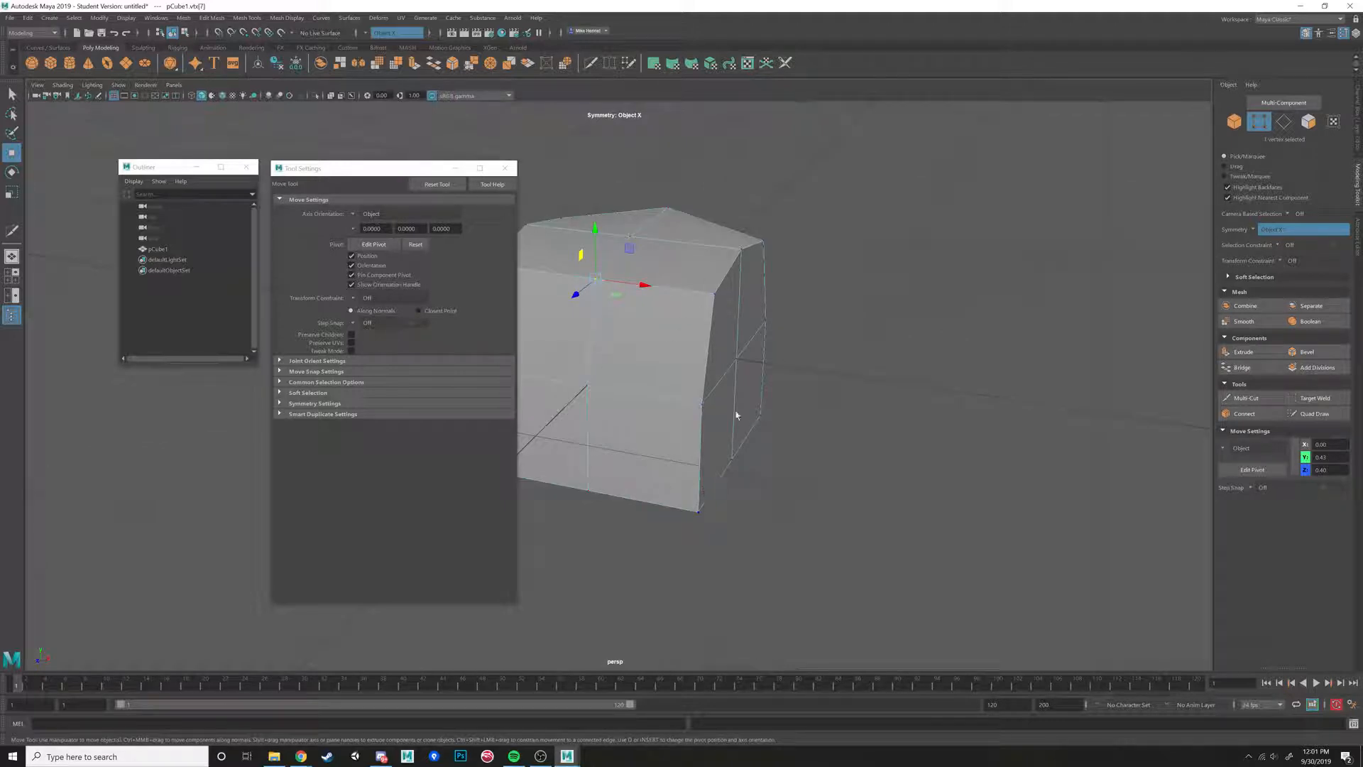
alt+drag(736, 415, 731, 321)
In face mode, select the twelve faces of the cube's upper half and raise them along Y.
right_drag(731, 321, 636, 242)
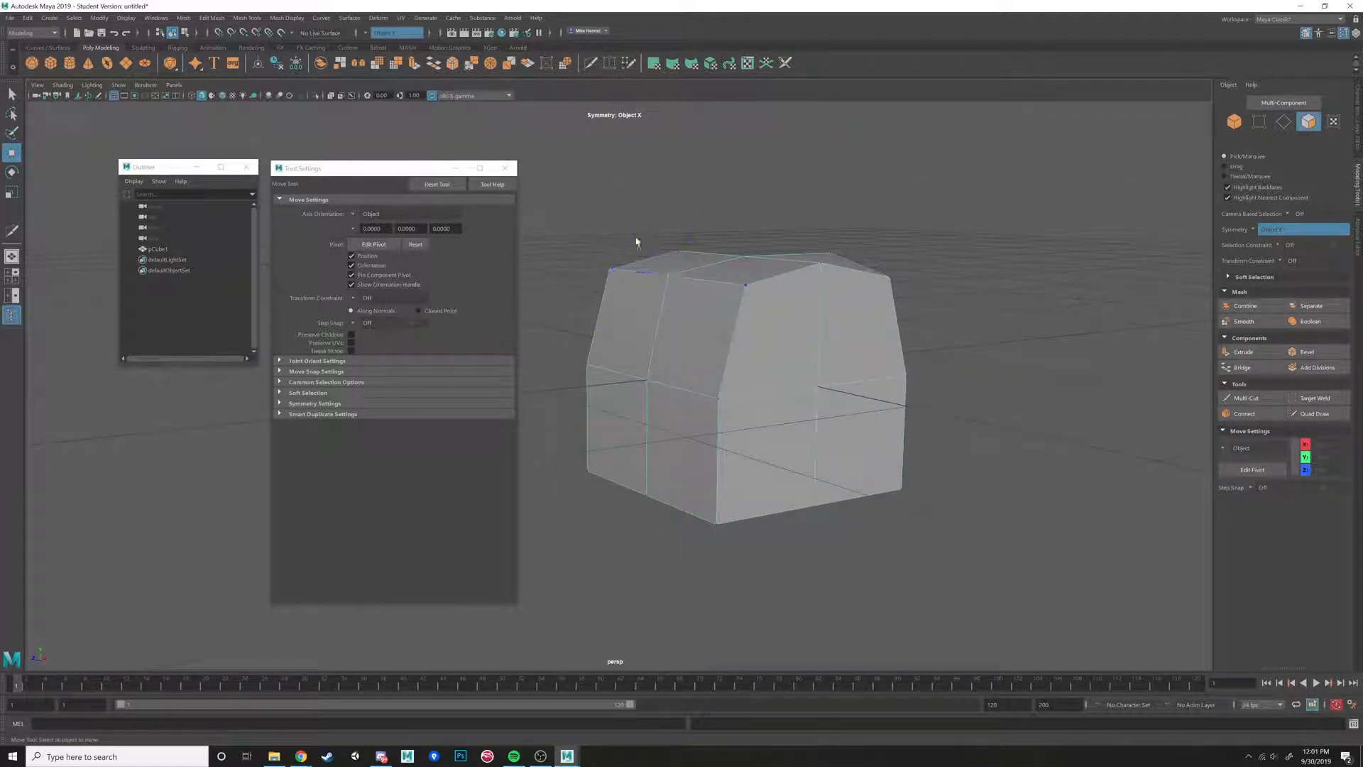
alt+drag(636, 242, 944, 301)
drag(780, 265, 781, 133)
scroll(797, 268, down, 3)
alt+drag(797, 268, 856, 307)
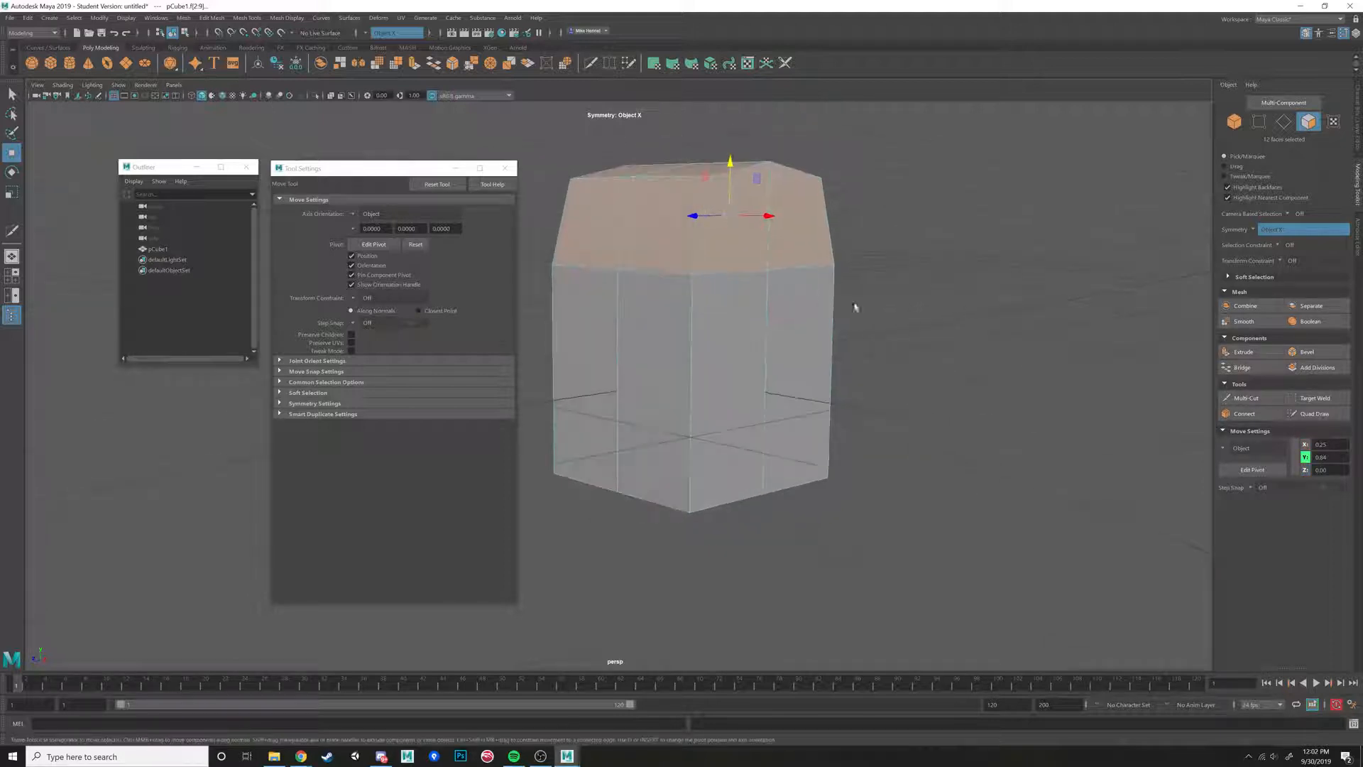
Insert a horizontal edge loop around the stretched lower half with Multi-Cut and return to the Move tool.
click(1254, 399)
alt+drag(863, 358, 783, 362)
ctrl+click(673, 366)
key(w)
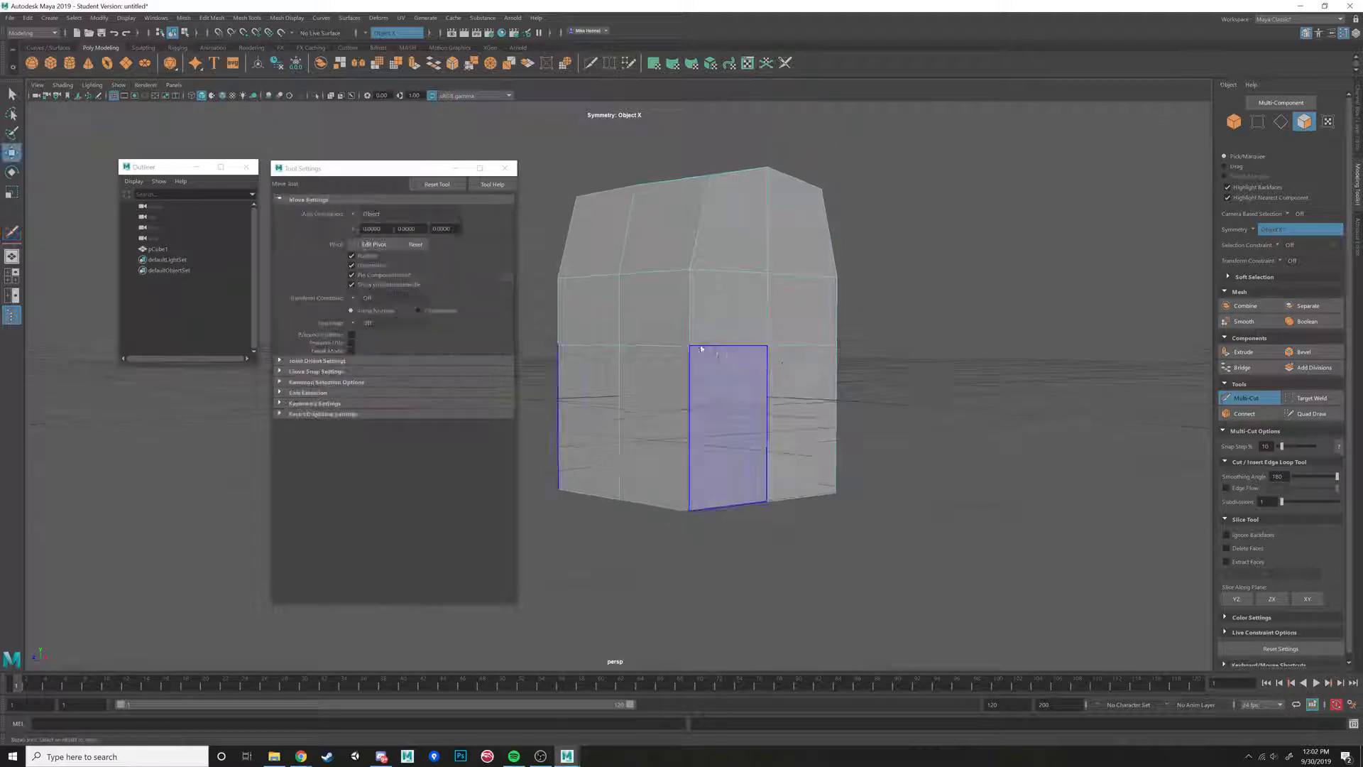
In edge mode, select the lower front vertical corner edge and move it inward in the XZ plane.
alt+drag(702, 348, 684, 371)
click(675, 380)
right_click(674, 409)
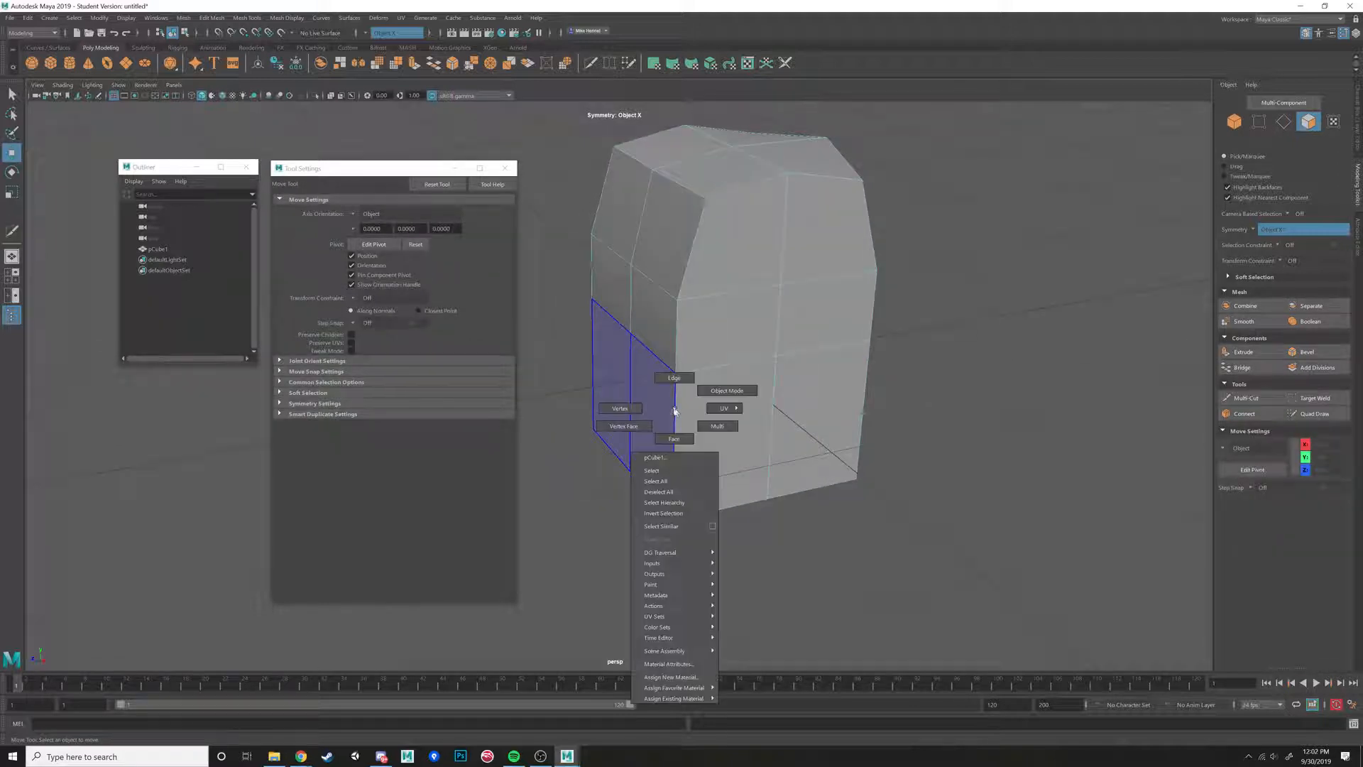
right_drag(674, 411, 674, 380)
click(676, 416)
alt+drag(781, 413, 721, 424)
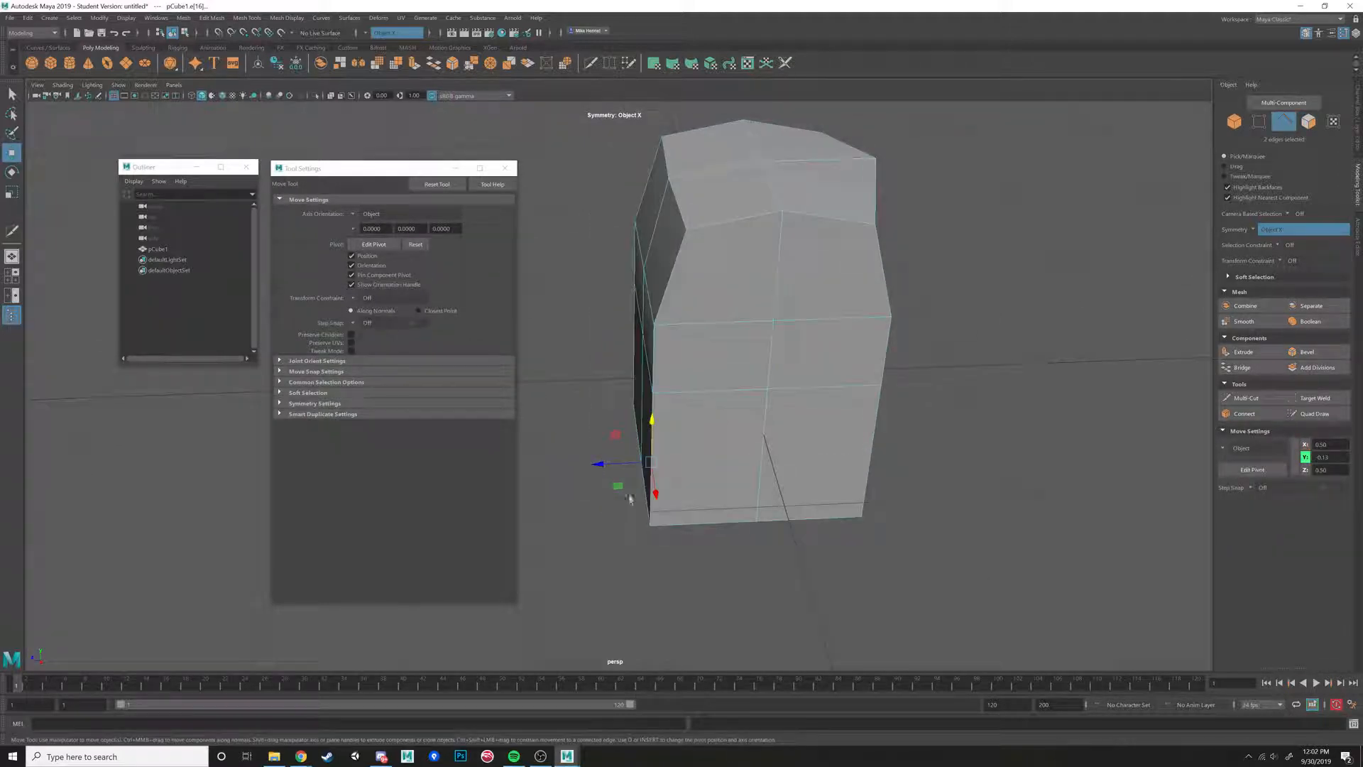
alt+drag(632, 471, 703, 484)
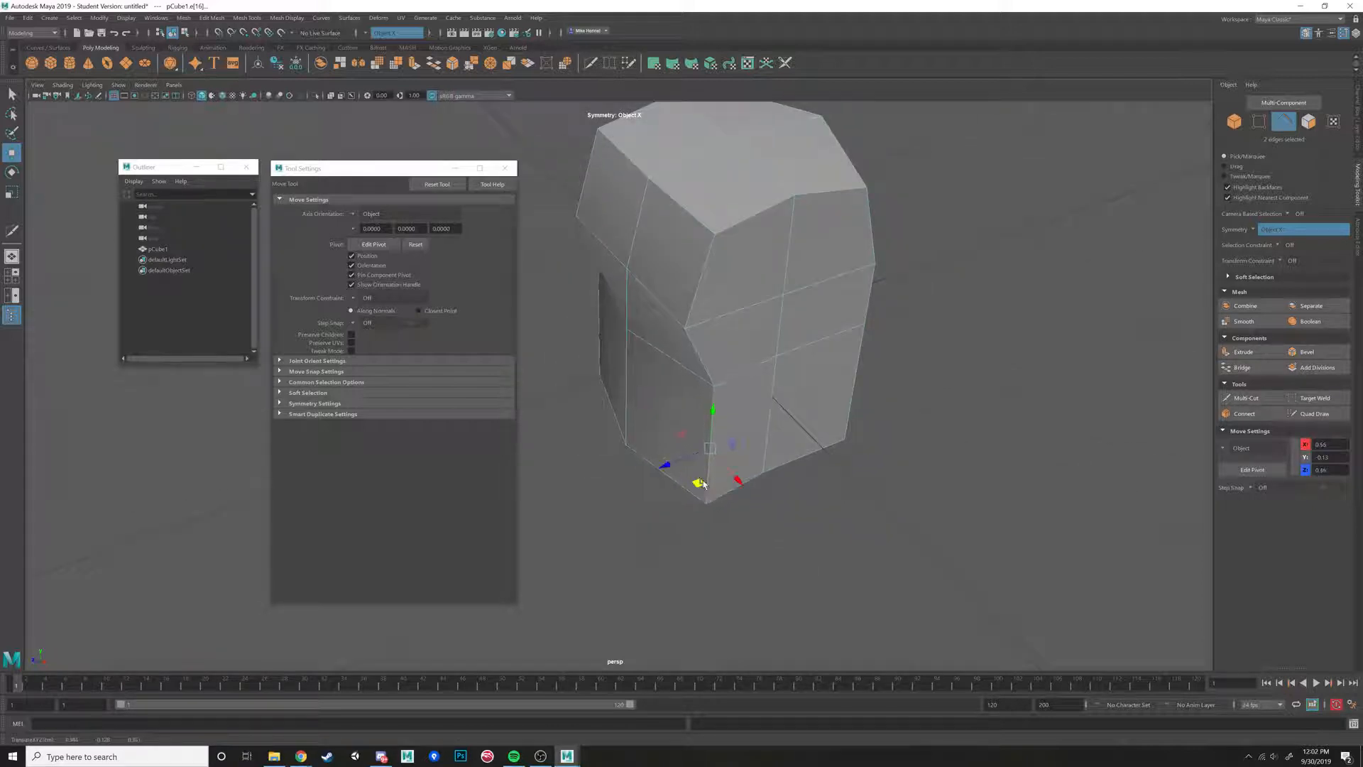
Select the lower rear vertical corner edge and move it inward to match the front.
click(855, 384)
drag(845, 429, 710, 456)
click(761, 392)
In face mode, select all of the mesh's faces and adjust the body's proportions with the Scale tool.
right_drag(710, 457, 710, 455)
click(733, 241)
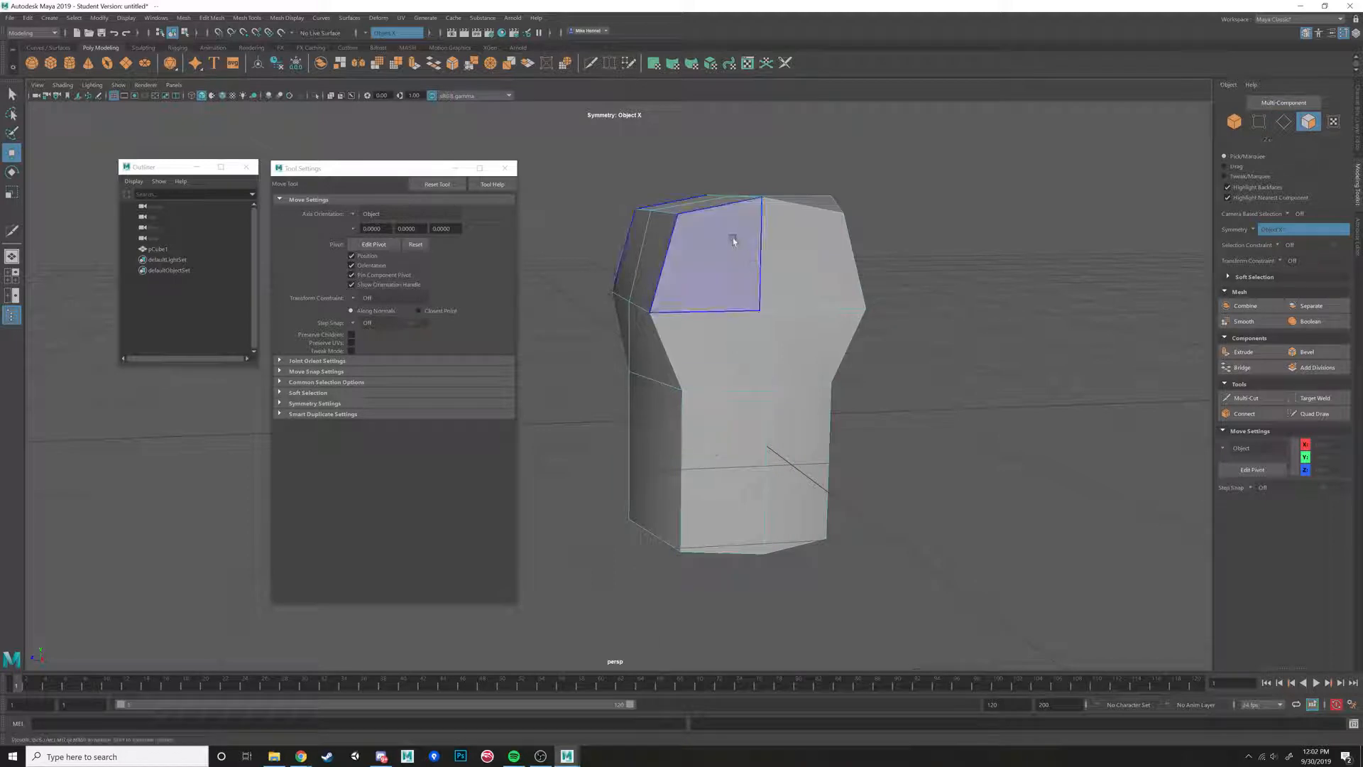
drag(561, 159, 977, 524)
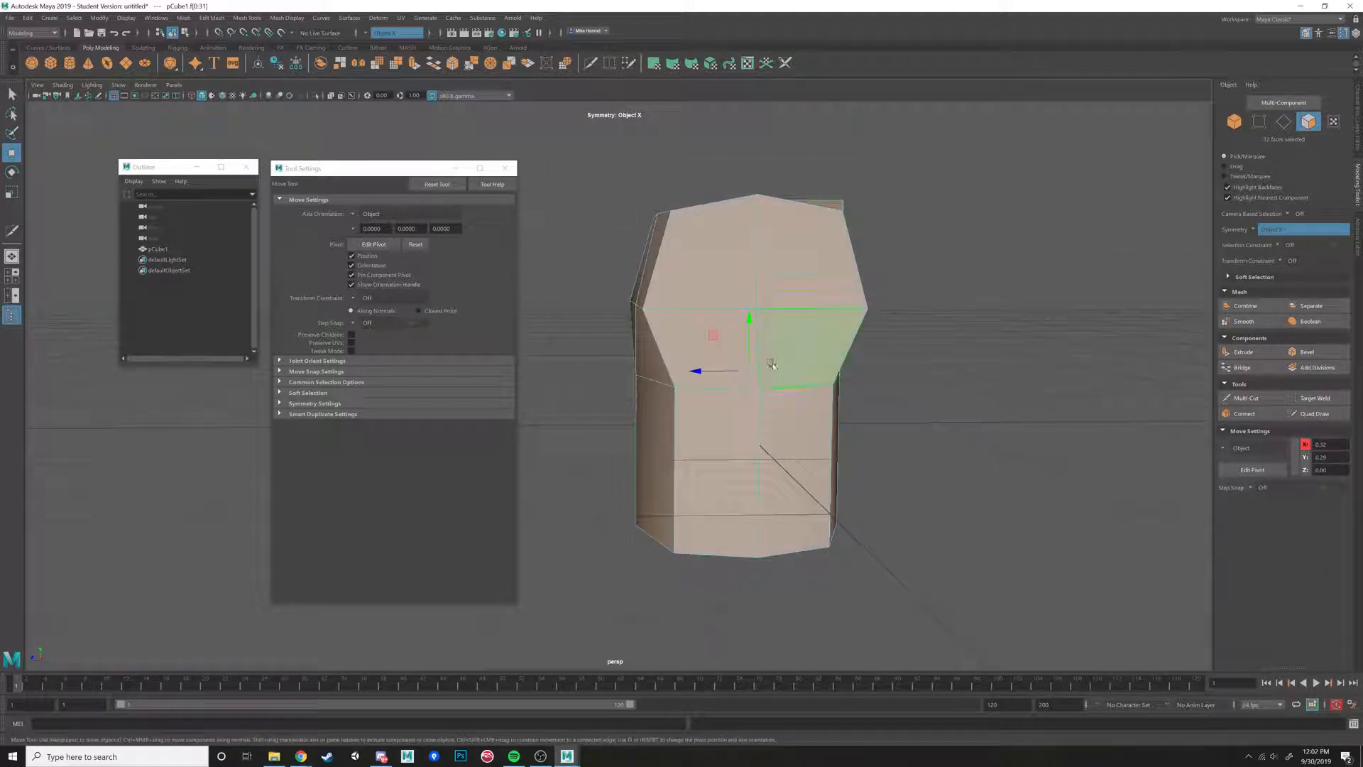
mouse_move(705, 371)
alt+mouse_down()
mouse_move(713, 353)
mouse_move(720, 390)
mouse_move(769, 368)
mouse_move(726, 363)
alt+mouse_up()
key(r)
click(730, 363)
Select the two upper side faces of the torso and move them outward symmetrically.
right_drag(710, 258, 709, 287)
click(710, 268)
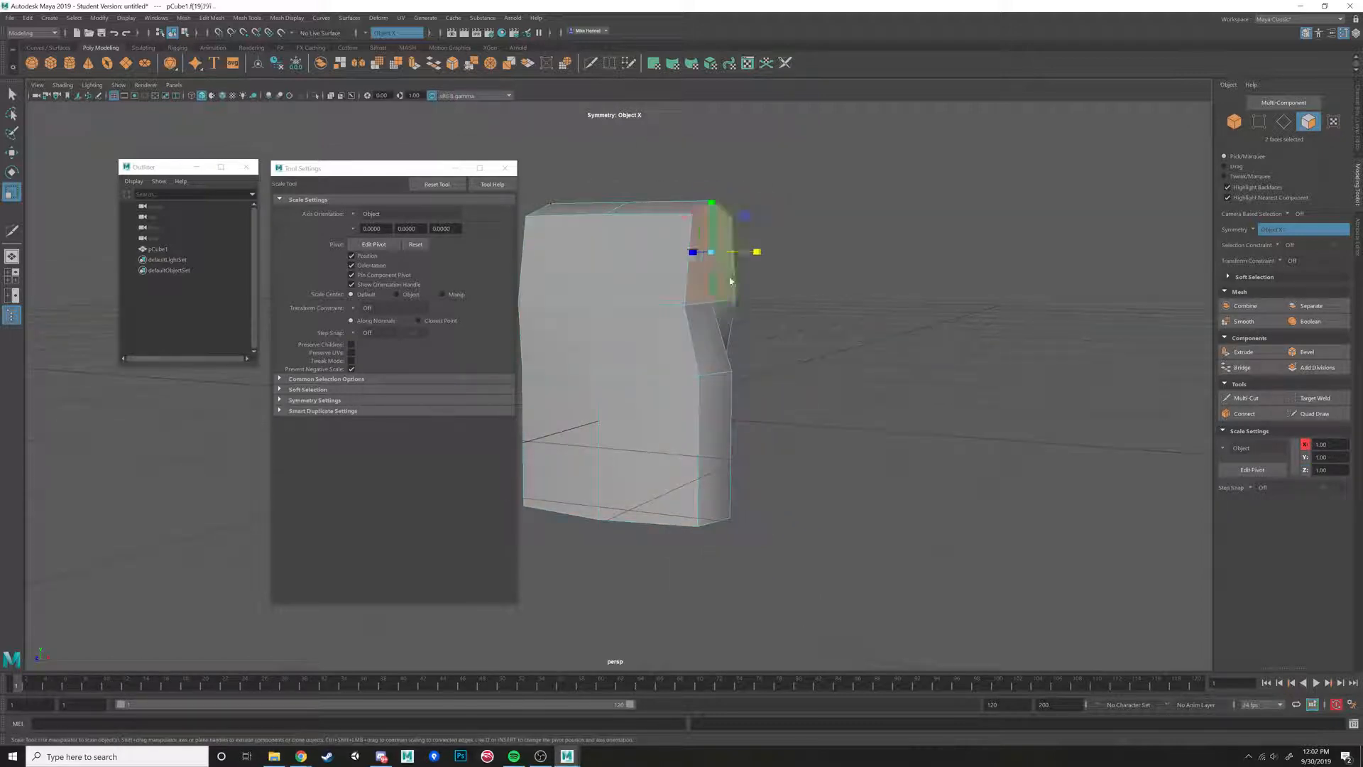
shift+click(730, 281)
alt+drag(730, 281, 745, 317)
key(w)
drag(769, 239, 642, 353)
In vertex mode, select the waist and bottom corner vertices and move them inward.
right_drag(633, 369, 593, 368)
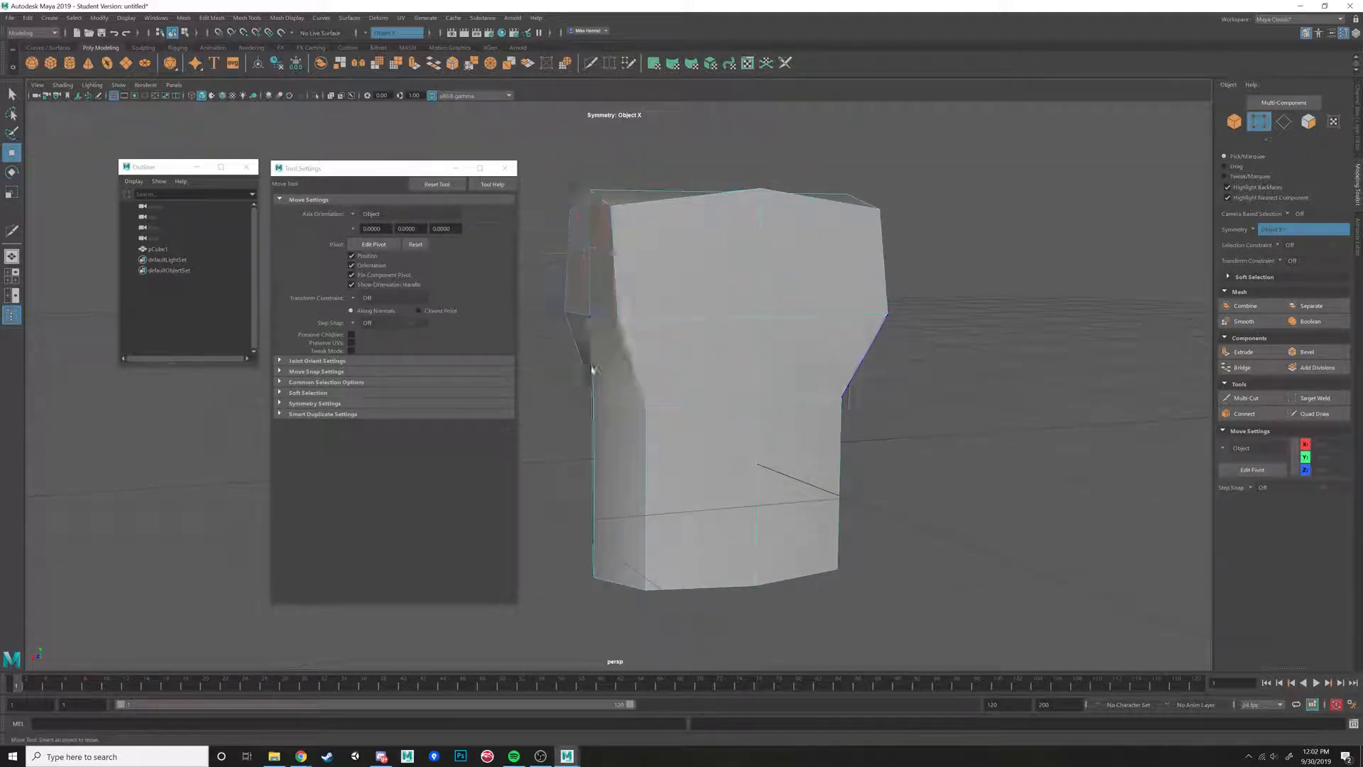
alt+drag(592, 367, 702, 362)
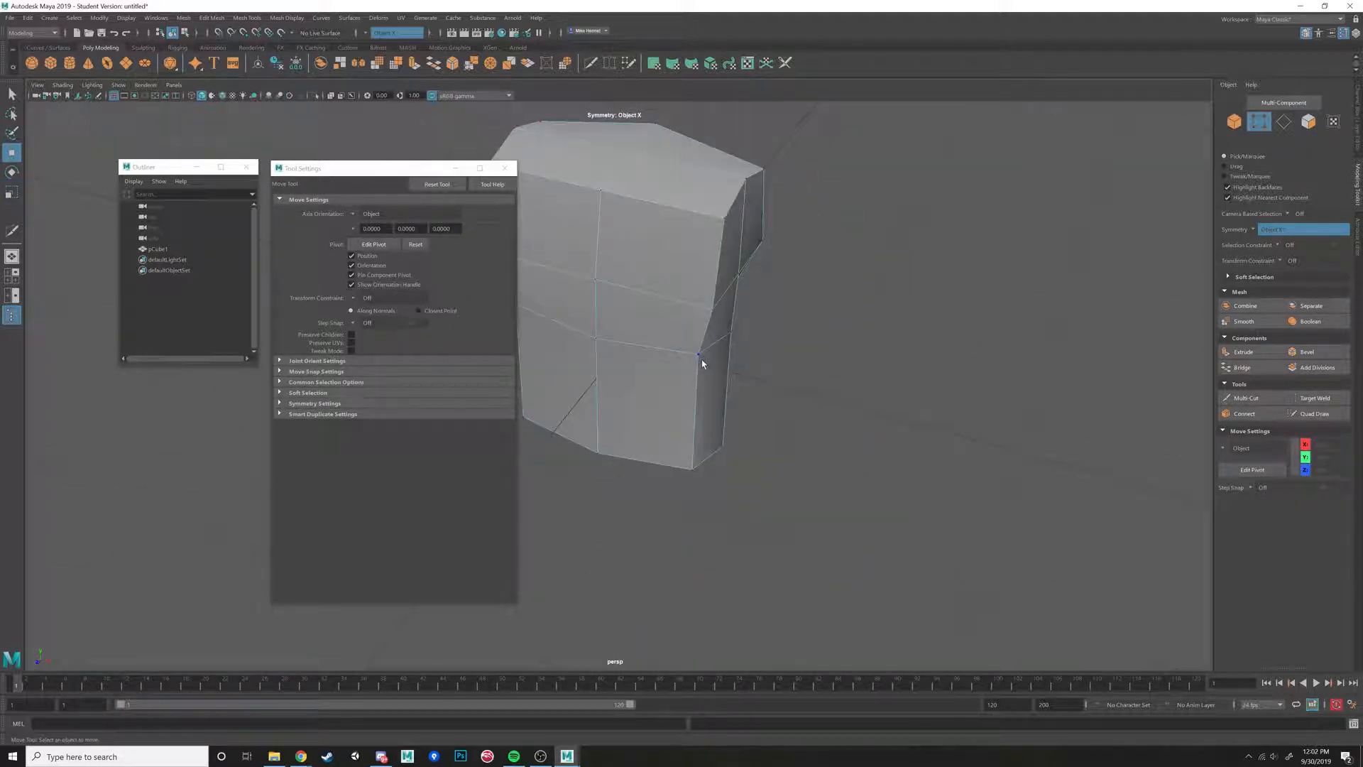
shift+click(693, 467)
drag(741, 433, 683, 416)
In face mode, select the four side faces at the shoulder and adjust them with the Scale and Move tools.
right_drag(755, 326, 755, 357)
click(803, 298)
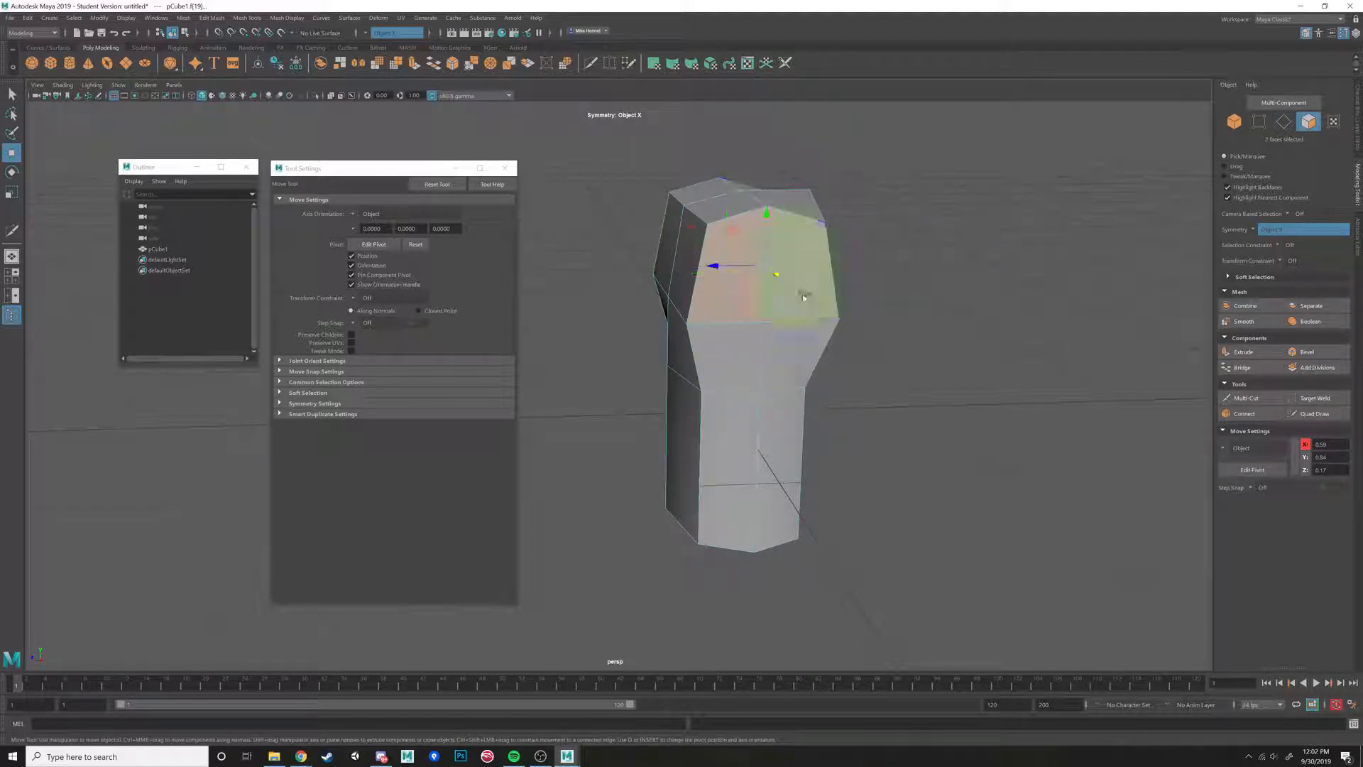
shift+click(787, 350)
shift+click(734, 353)
alt+drag(782, 356, 741, 405)
key(r)
key(w)
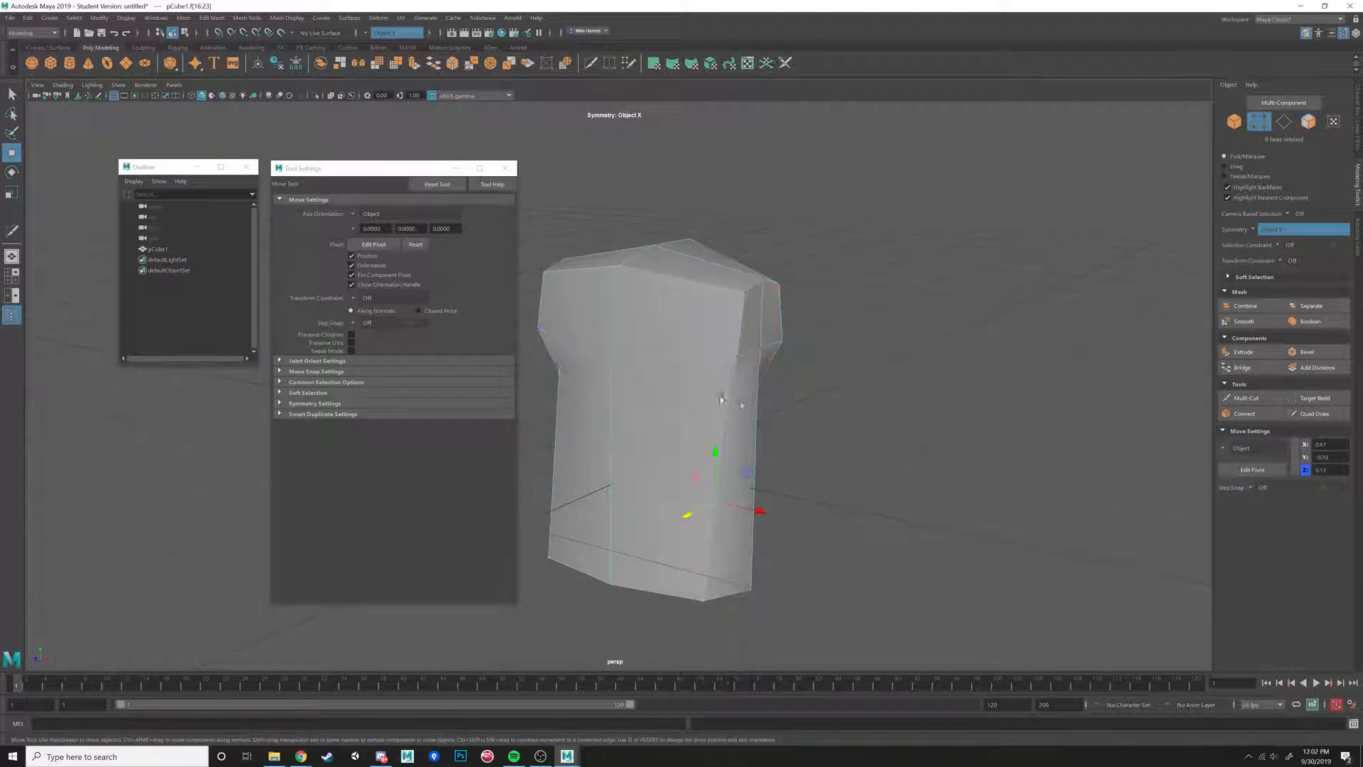
Select the side corner vertices below the shoulder and nudge them outward along X.
click(728, 399)
alt+drag(835, 407, 699, 344)
shift+click(772, 433)
drag(612, 419, 598, 419)
Select the four upper side faces at the shoulder and extrude them outward symmetrically to form both arms.
right_drag(639, 387, 640, 420)
click(606, 402)
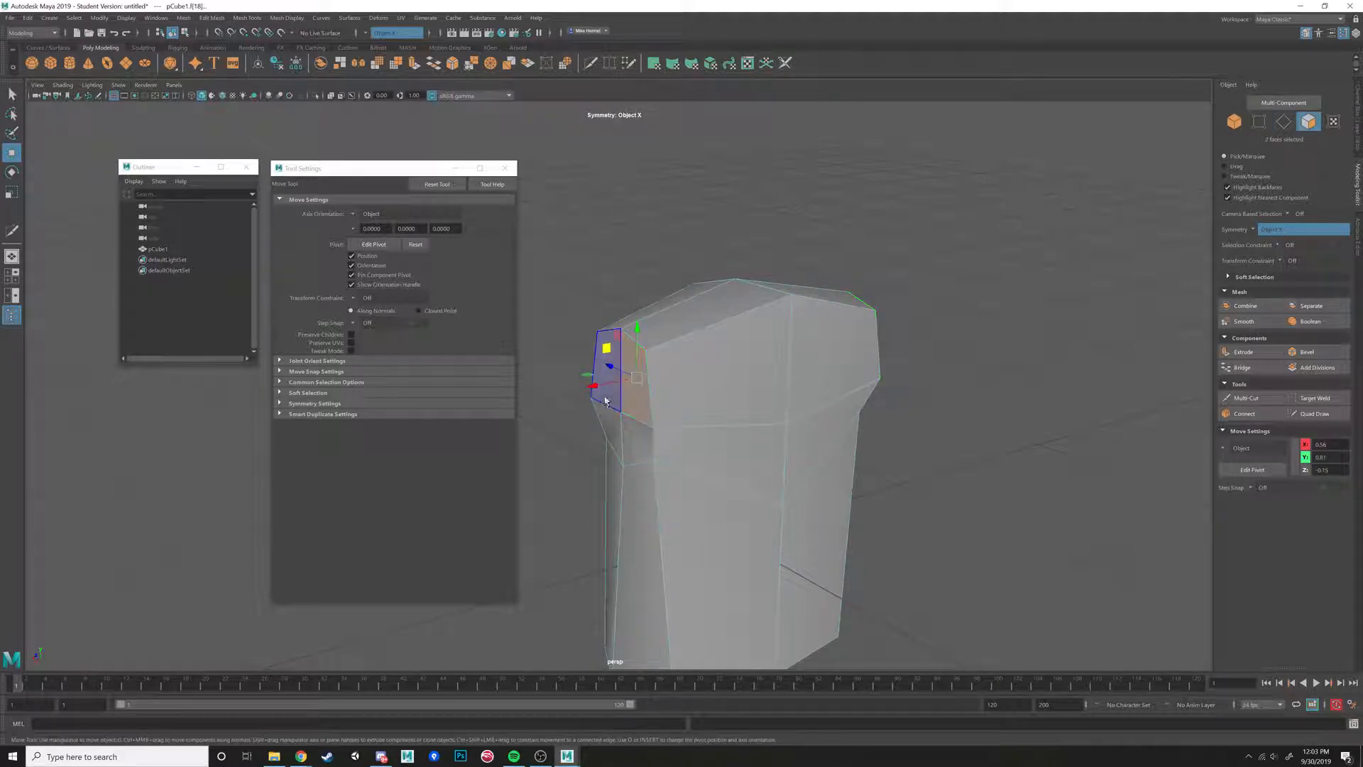
shift+click(610, 406)
shift+click(614, 428)
shift+click(642, 439)
alt+drag(647, 440, 739, 405)
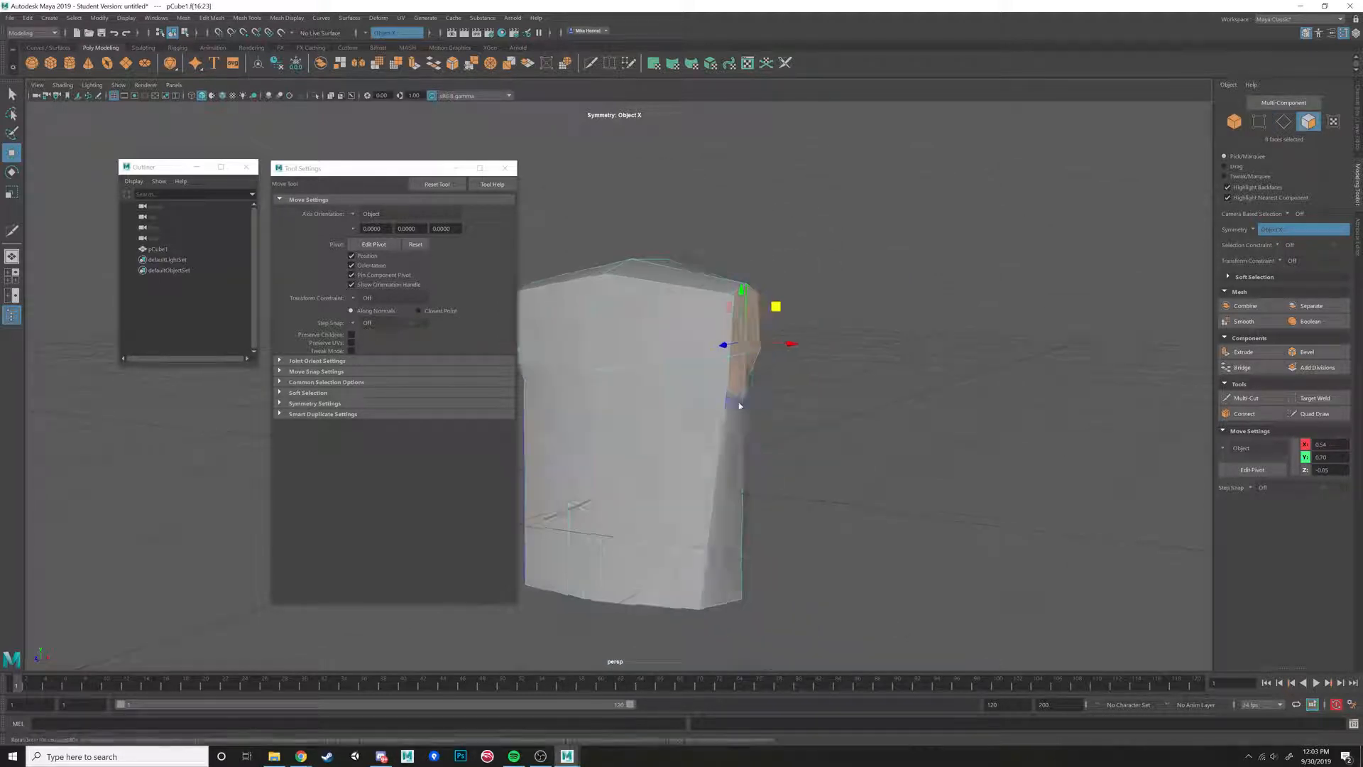
key(ctrl+e)
key(w)
drag(777, 306, 921, 354)
Scale the end faces of the extruded arms down to taper the arms.
key(r)
alt+drag(922, 355, 831, 408)
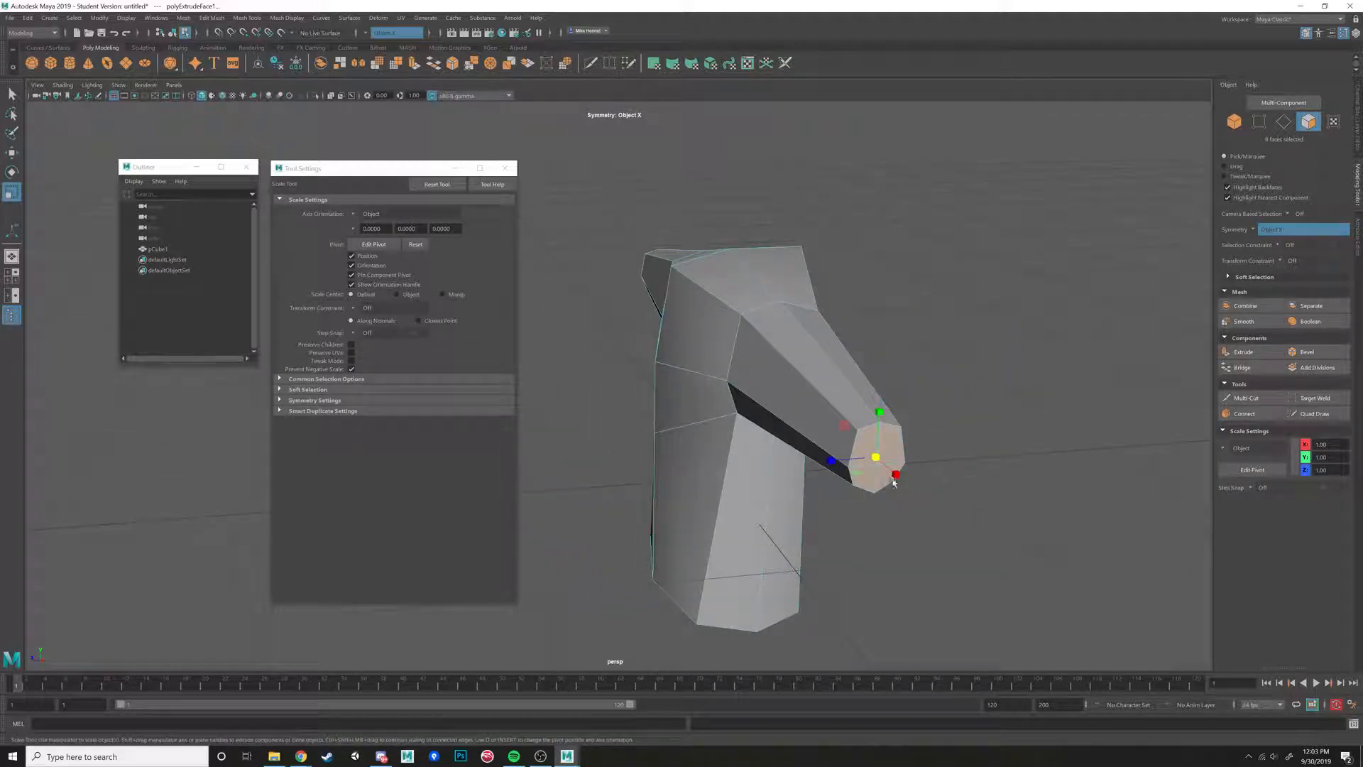
alt+drag(809, 463, 762, 410)
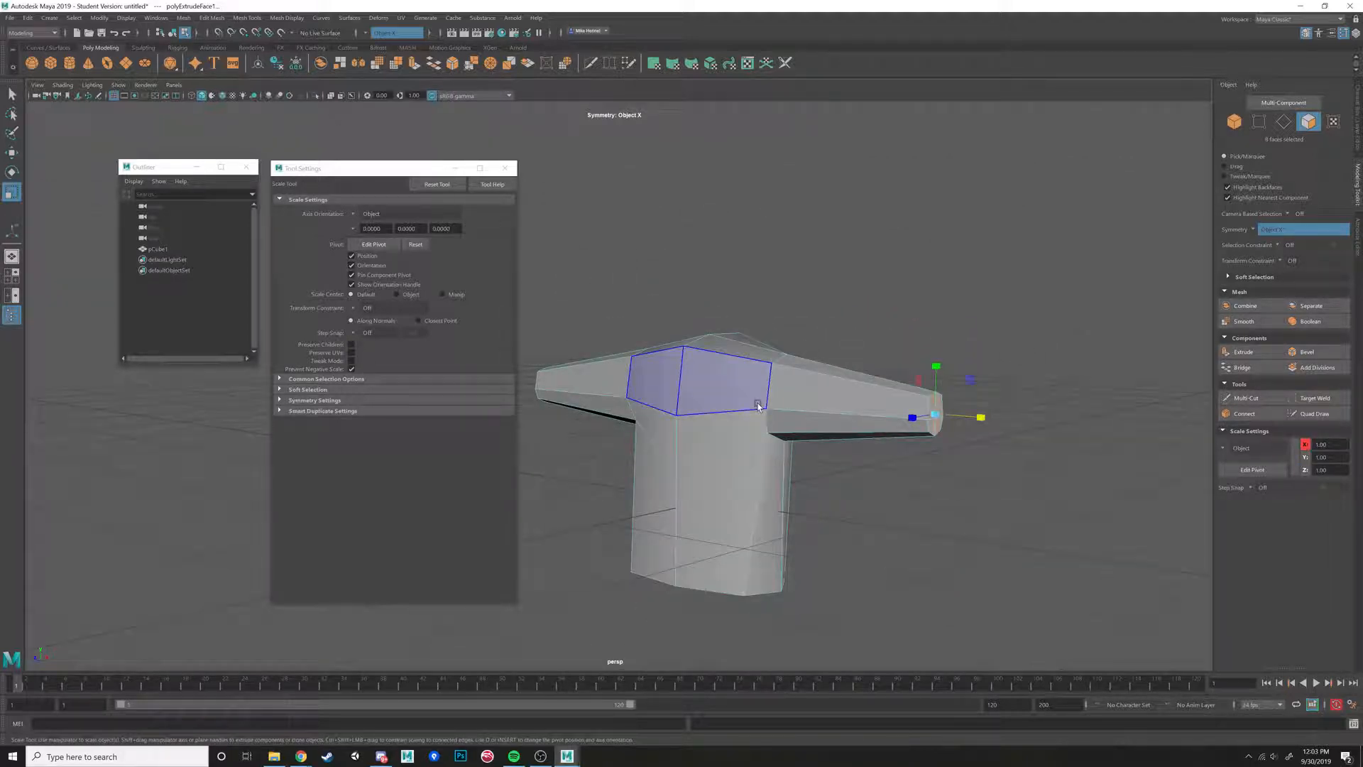
alt+drag(758, 406, 834, 344)
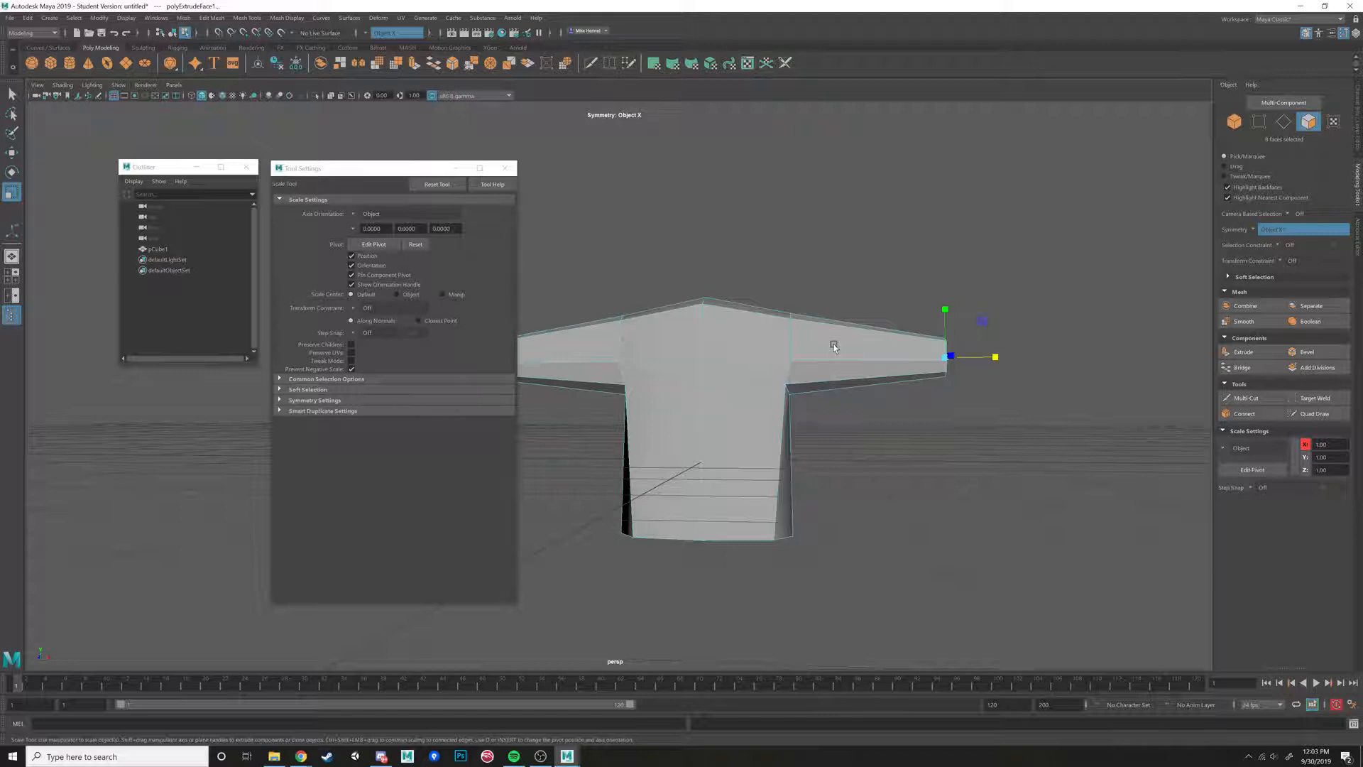
In edge mode, select the central edge on the torso below the arms and move it vertically.
right_drag(693, 387, 685, 370)
click(705, 394)
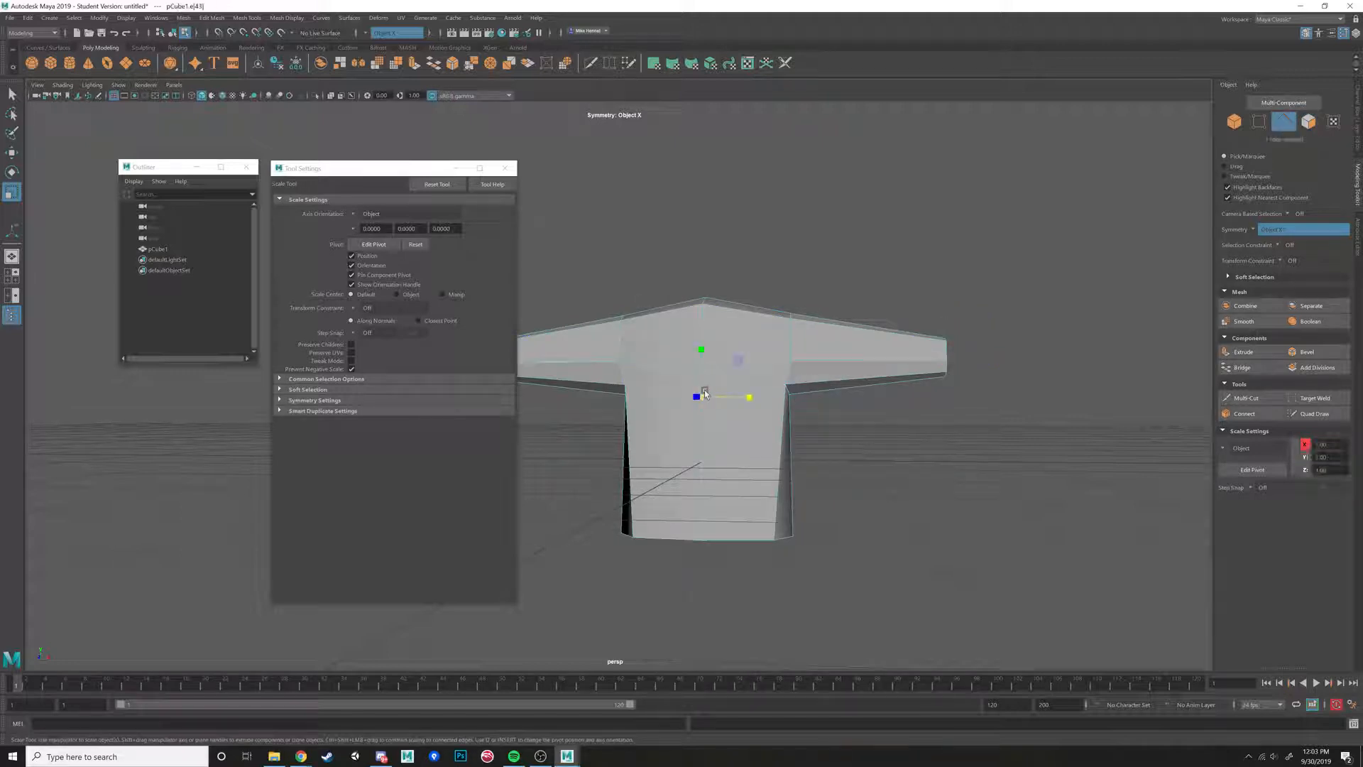
key(w)
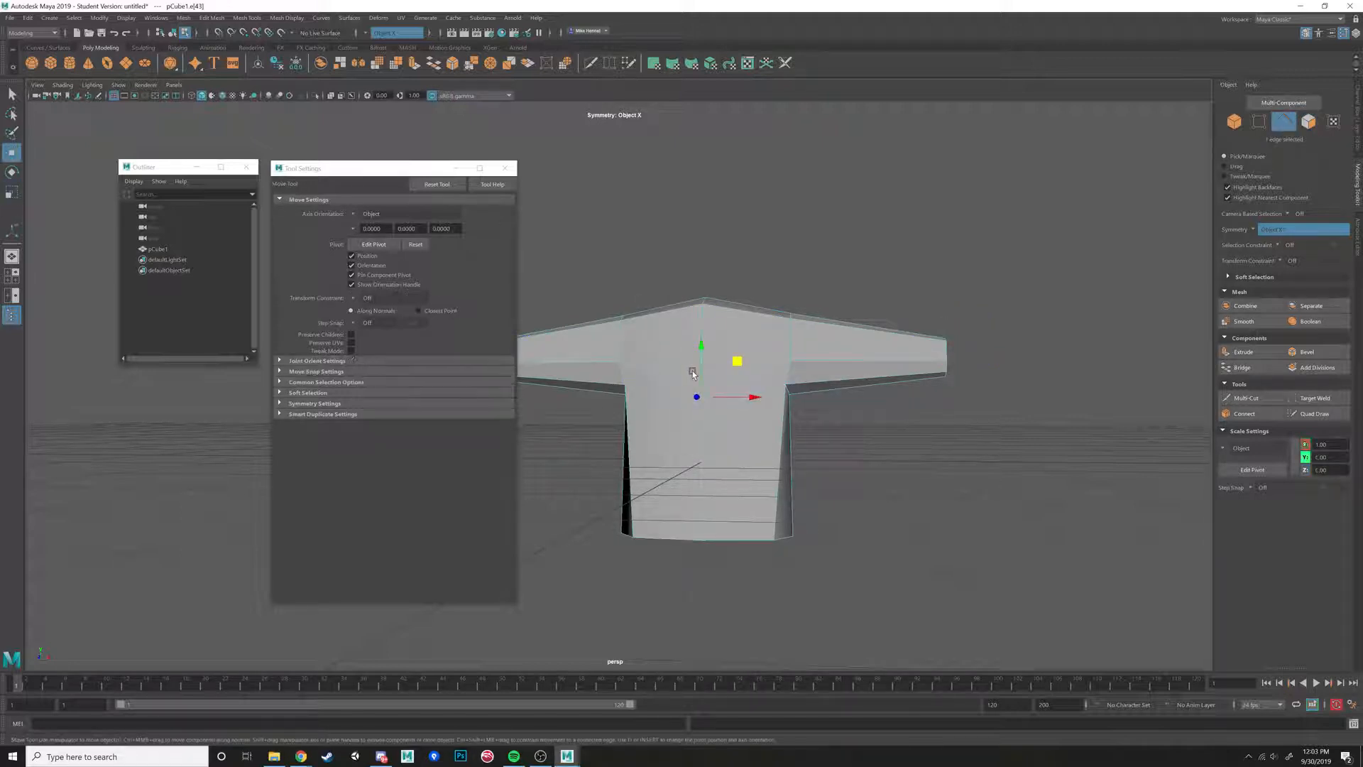
drag(703, 350, 767, 301)
right_drag(767, 302, 672, 310)
alt+drag(673, 310, 767, 329)
alt+middle_drag(767, 329, 832, 331)
alt+drag(833, 330, 767, 326)
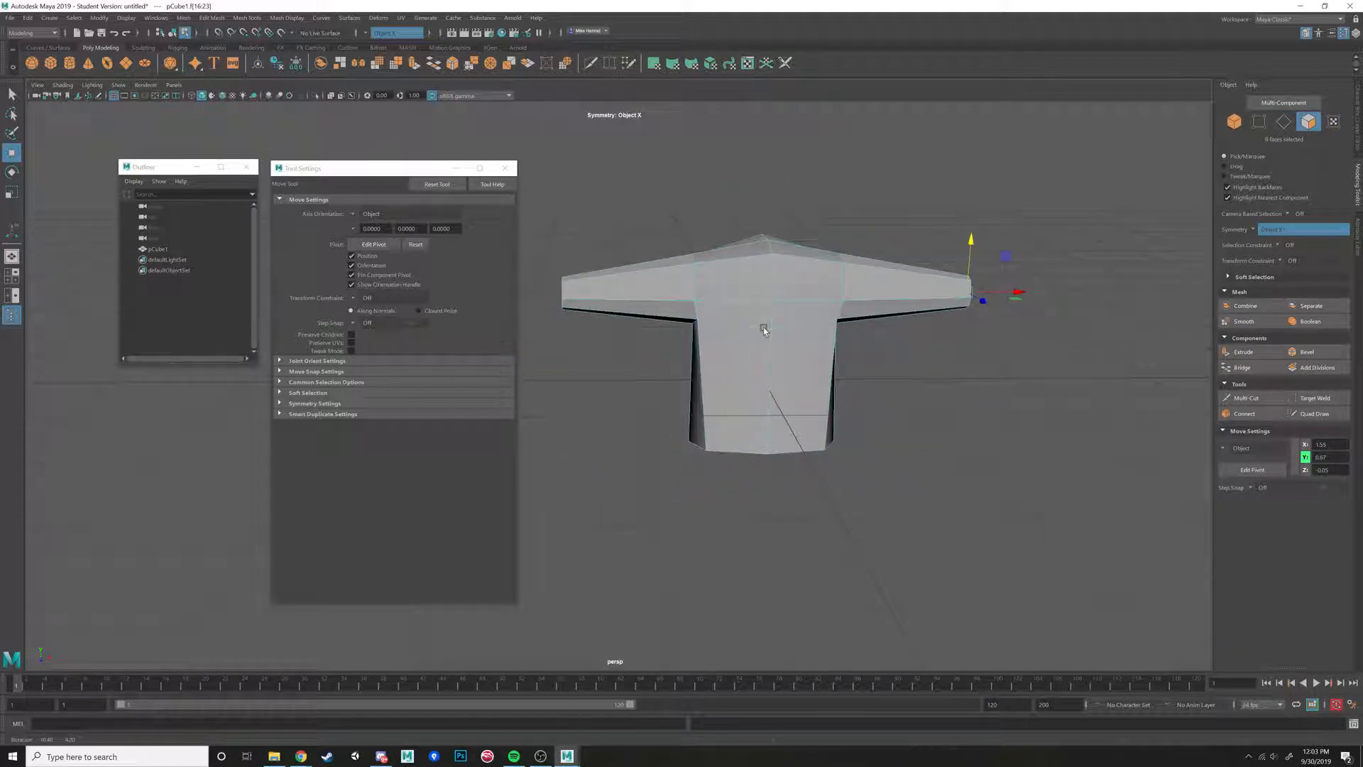
In vertex mode, move the torso's outer top centre vertex in the YZ plane, and return to face mode.
alt+drag(777, 227, 670, 228)
right_drag(708, 277, 659, 276)
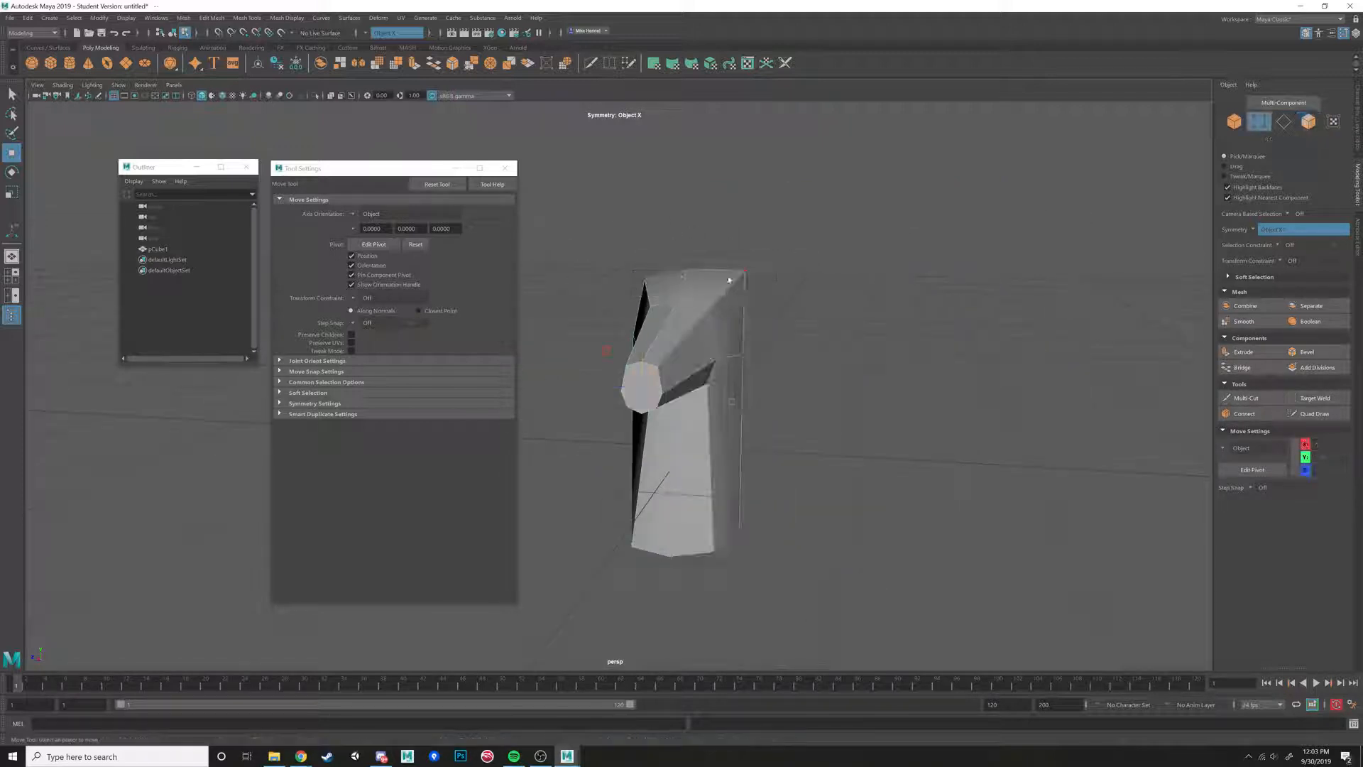
click(745, 272)
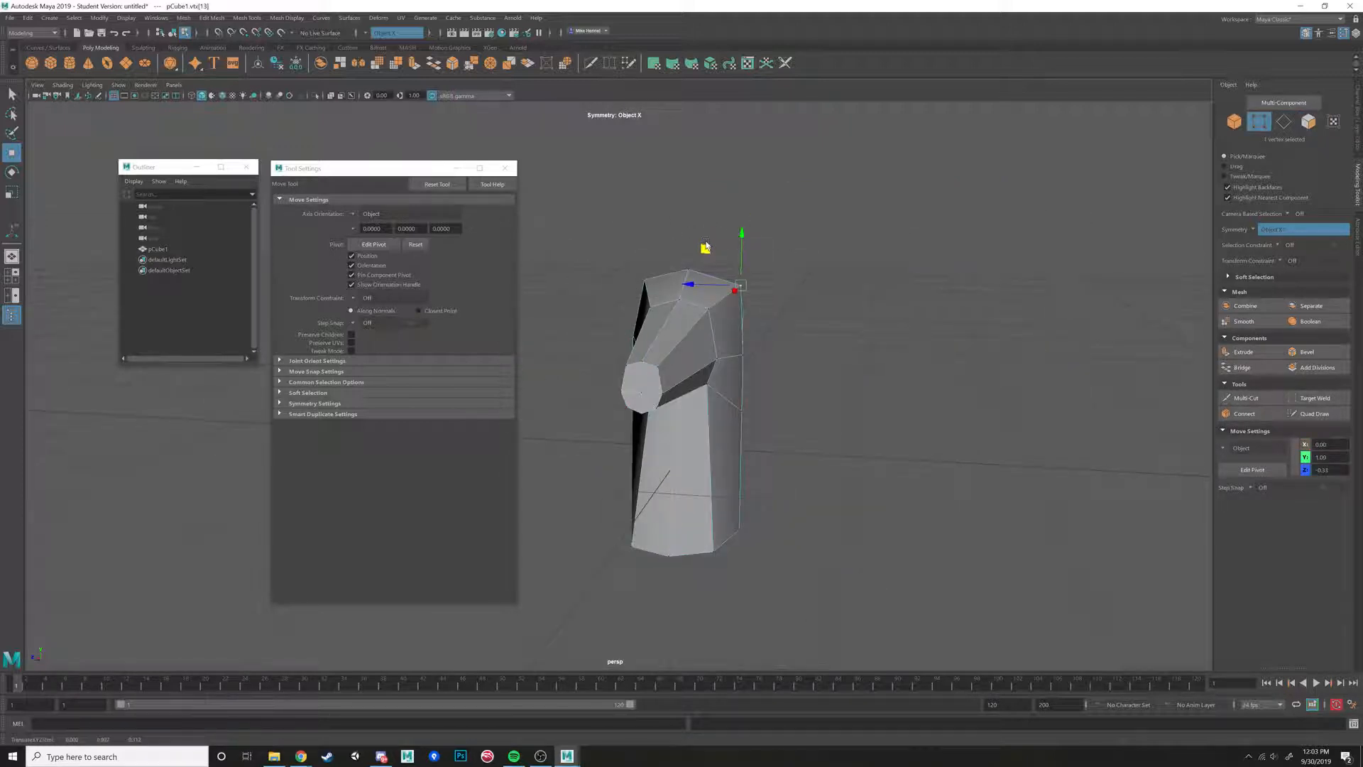
alt+drag(710, 234, 733, 280)
right_drag(741, 274, 735, 299)
alt+drag(734, 298, 726, 304)
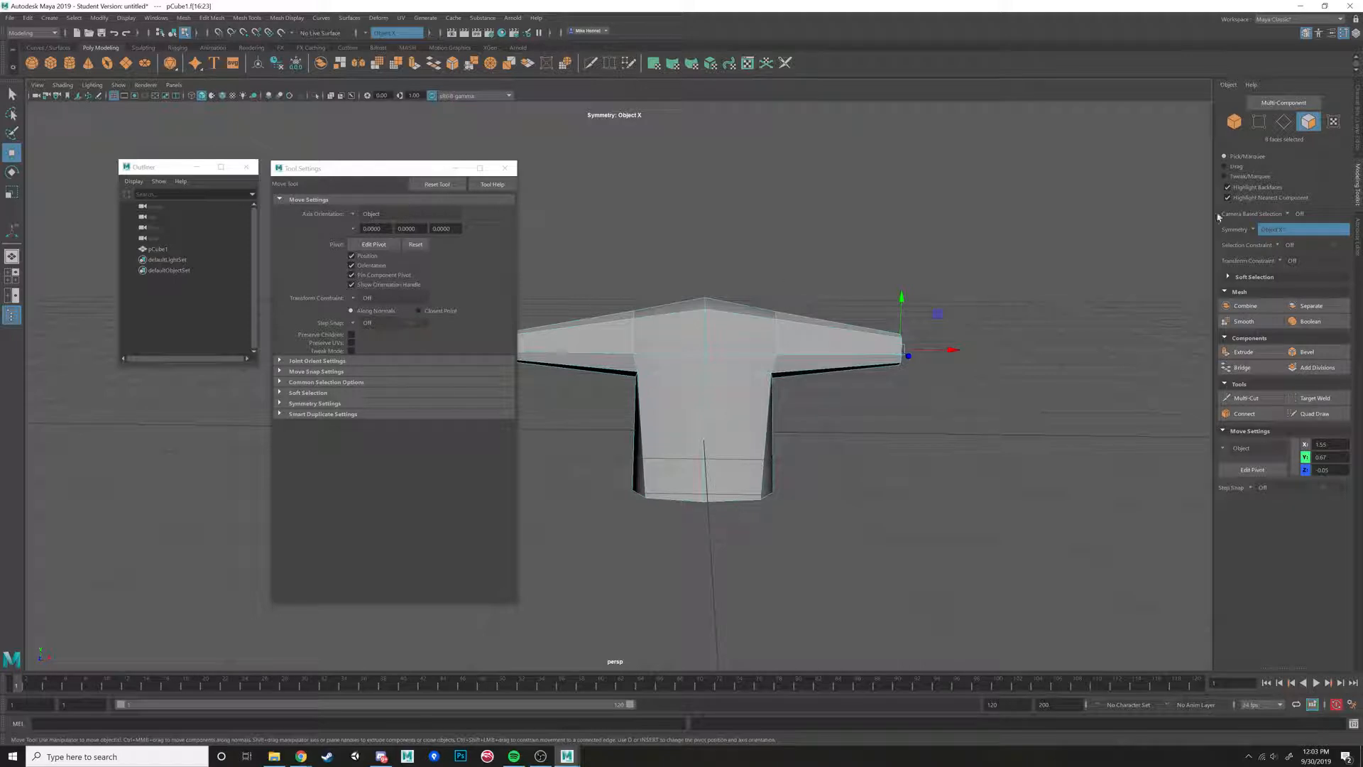
Set Symmetry to Off and delete all faces on the negative X half of the model.
click(1251, 229)
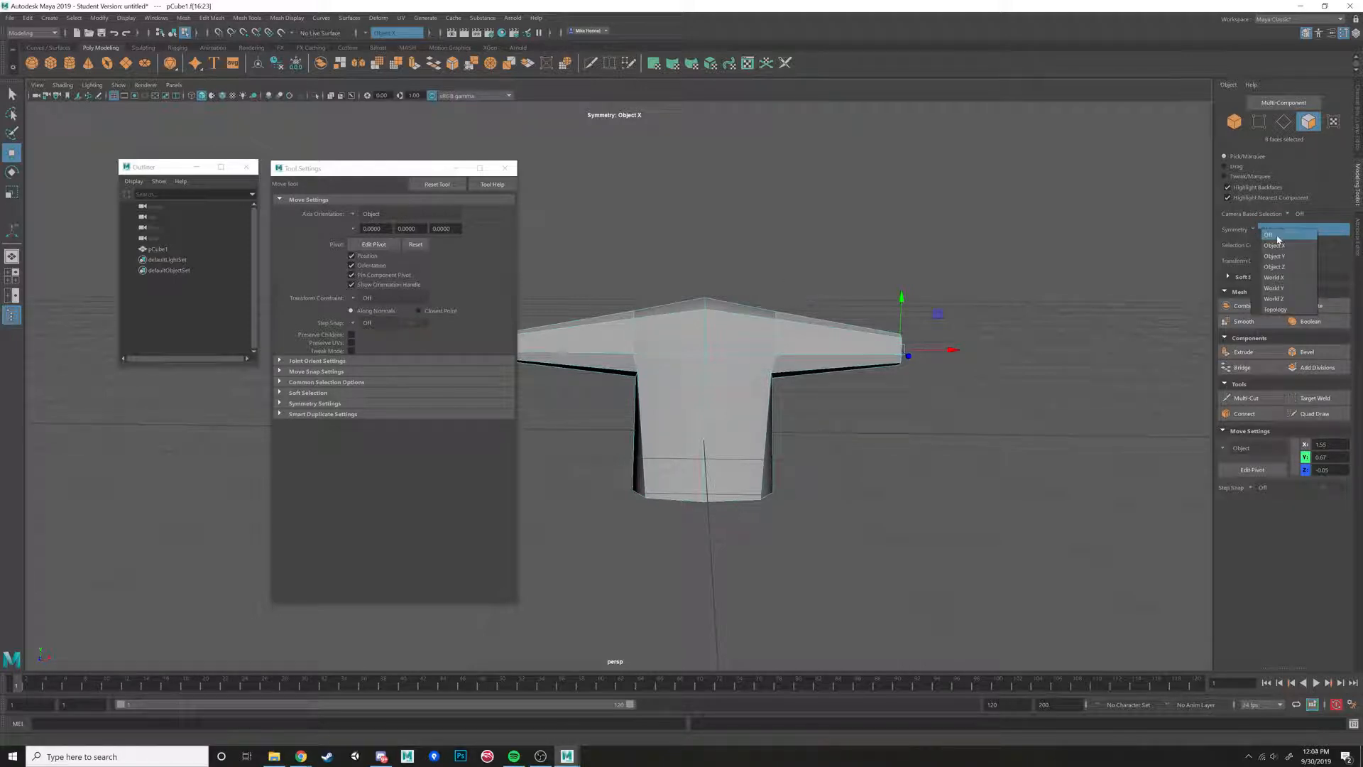
click(1277, 235)
alt+middle_drag(803, 354, 862, 330)
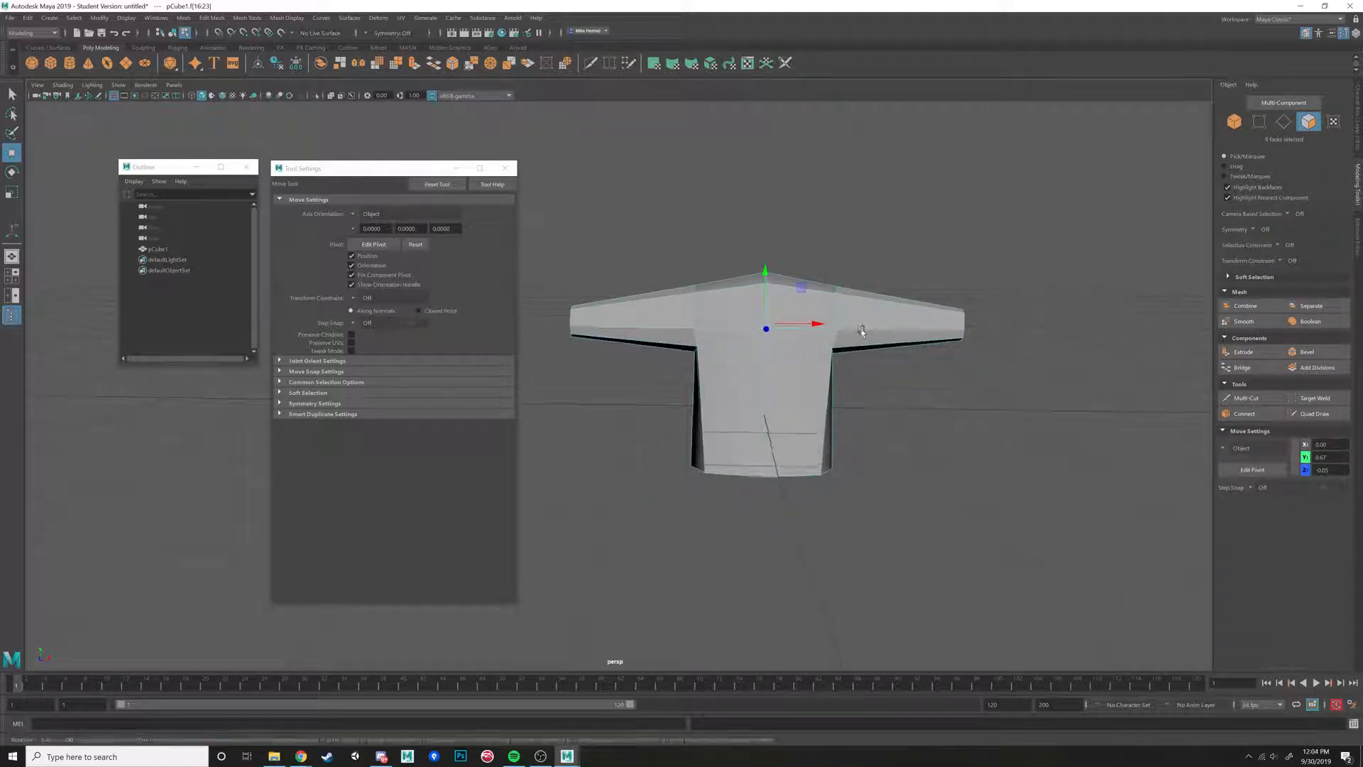
right_drag(821, 307, 821, 339)
drag(533, 238, 719, 539)
key(Delete)
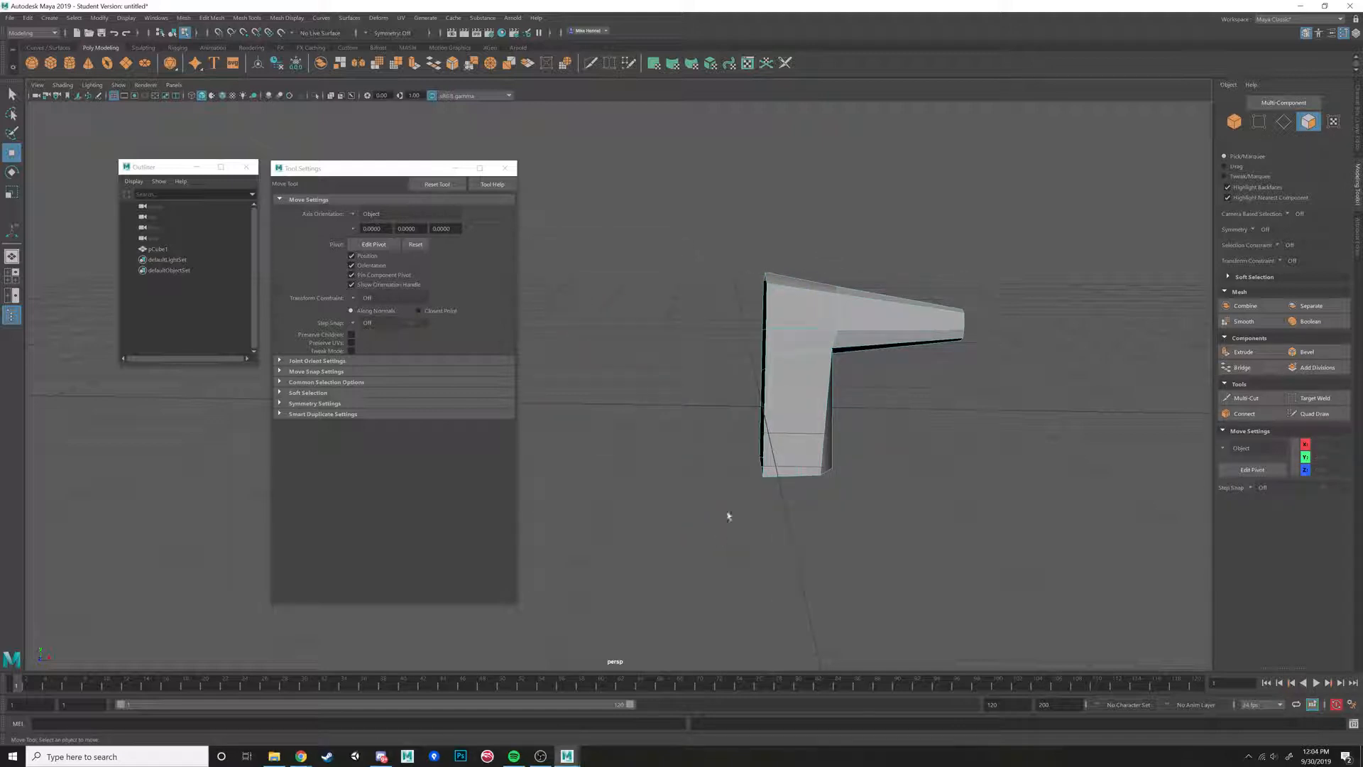
Return to object mode with the remaining half selected and duplicate it in place.
right_drag(810, 317, 865, 301)
alt+middle_drag(872, 419, 744, 446)
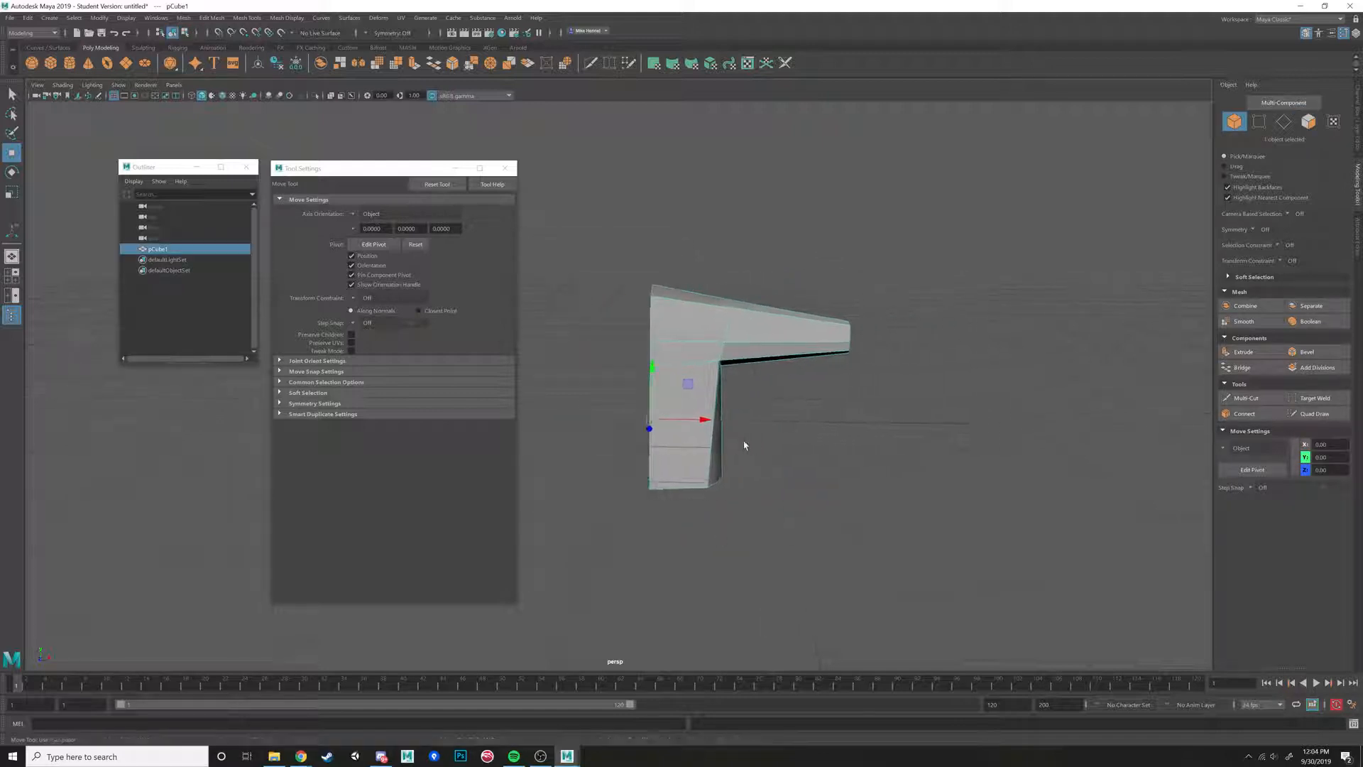
alt+drag(744, 441, 745, 434)
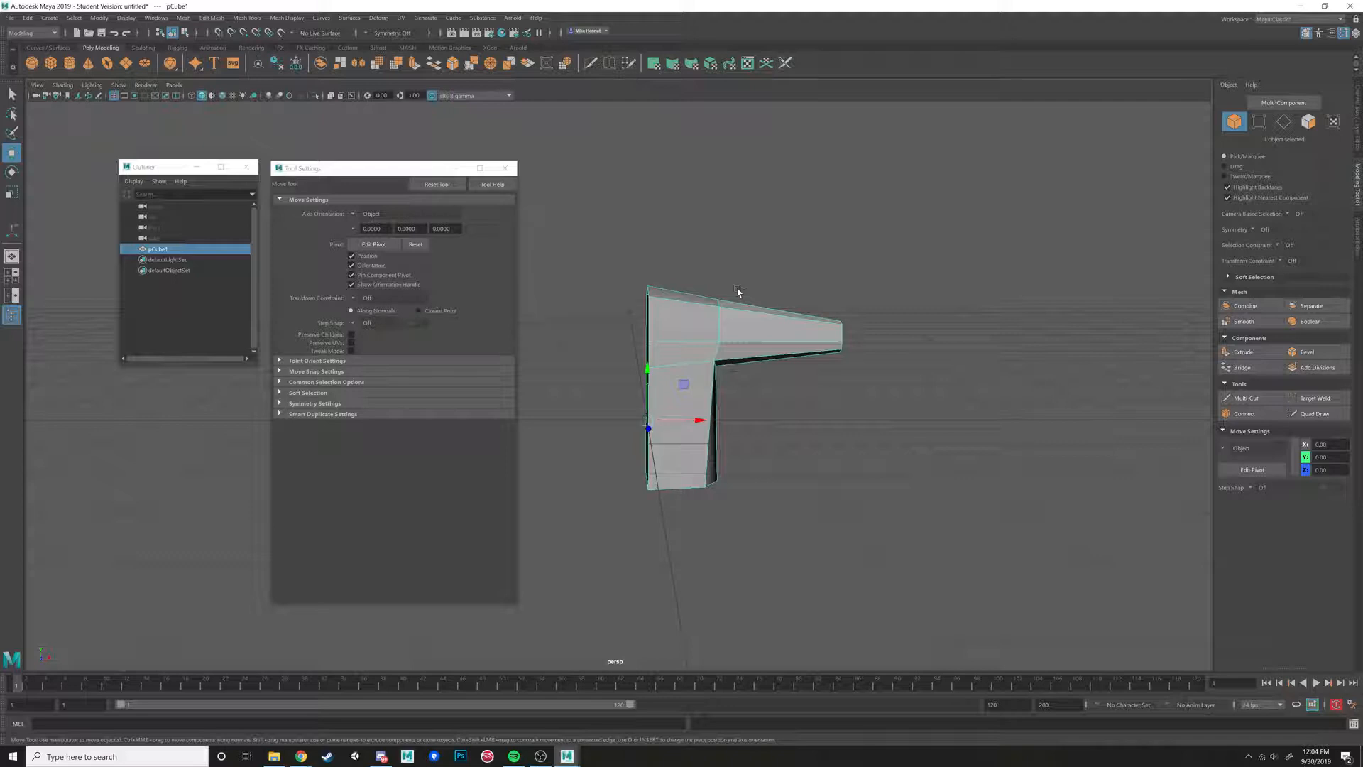
key(ctrl+d)
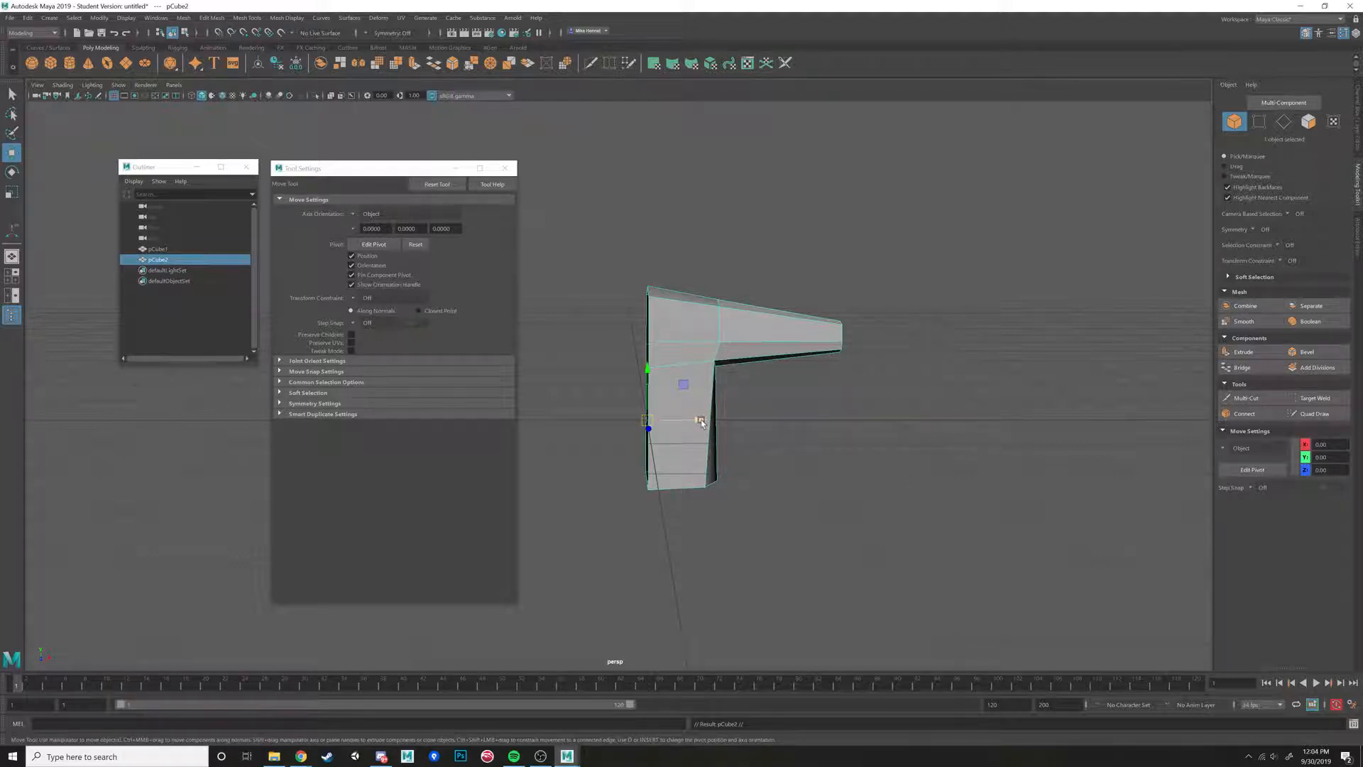
Try moving the duplicate along the X axis and undo the move.
drag(687, 419, 861, 401)
key(ctrl+z)
key(ctrl+z)
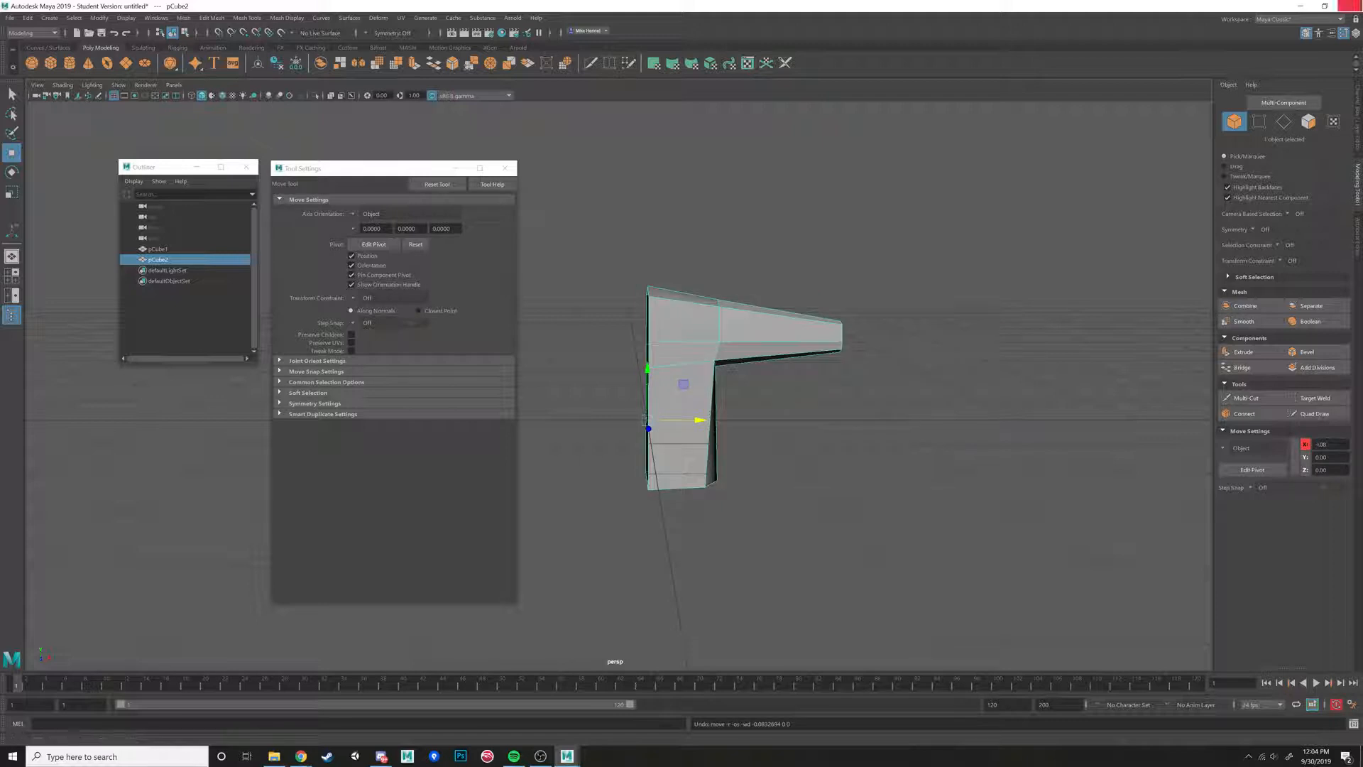
Mirror the duplicated half across X by setting its Scale X to -1.
click(1357, 116)
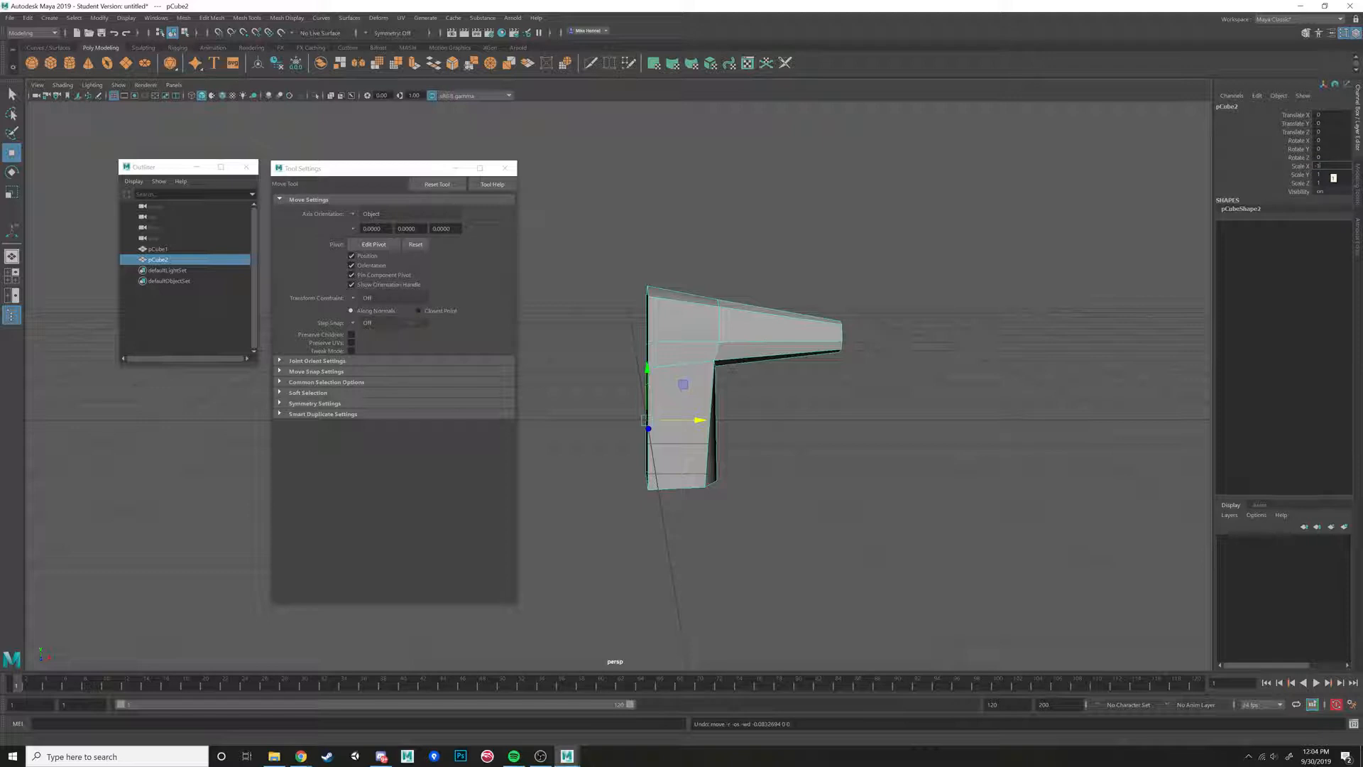
key(Return)
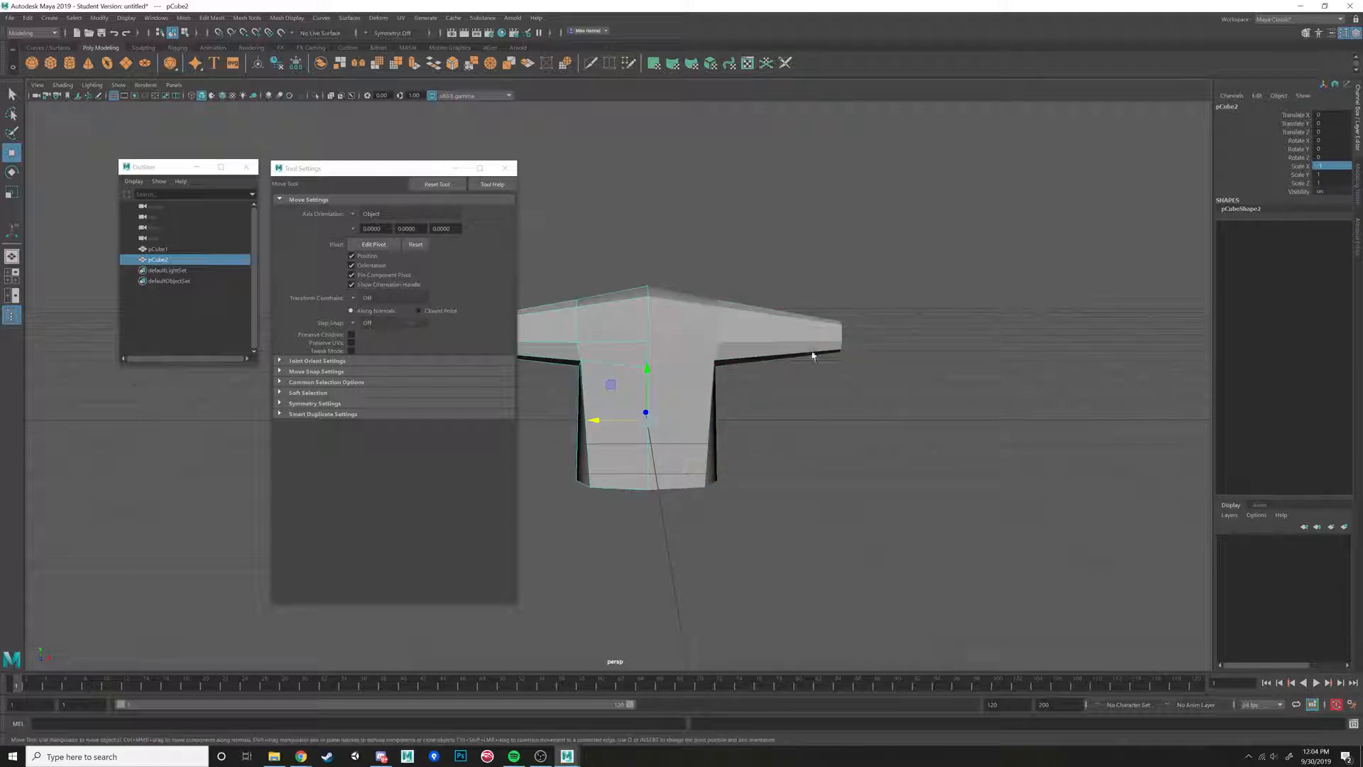
click(761, 378)
alt+drag(762, 378, 694, 322)
Select both torso halves and combine them into a single mesh.
click(694, 324)
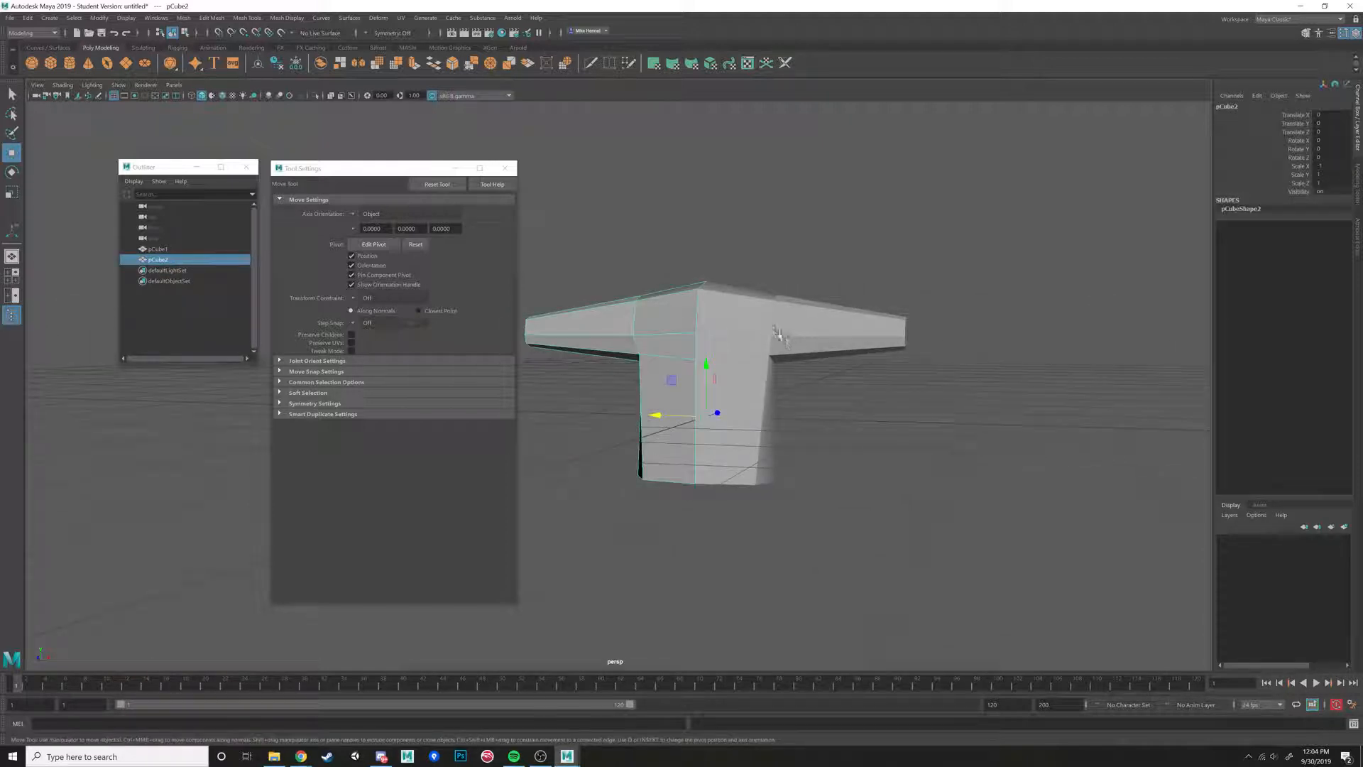
shift+click(776, 332)
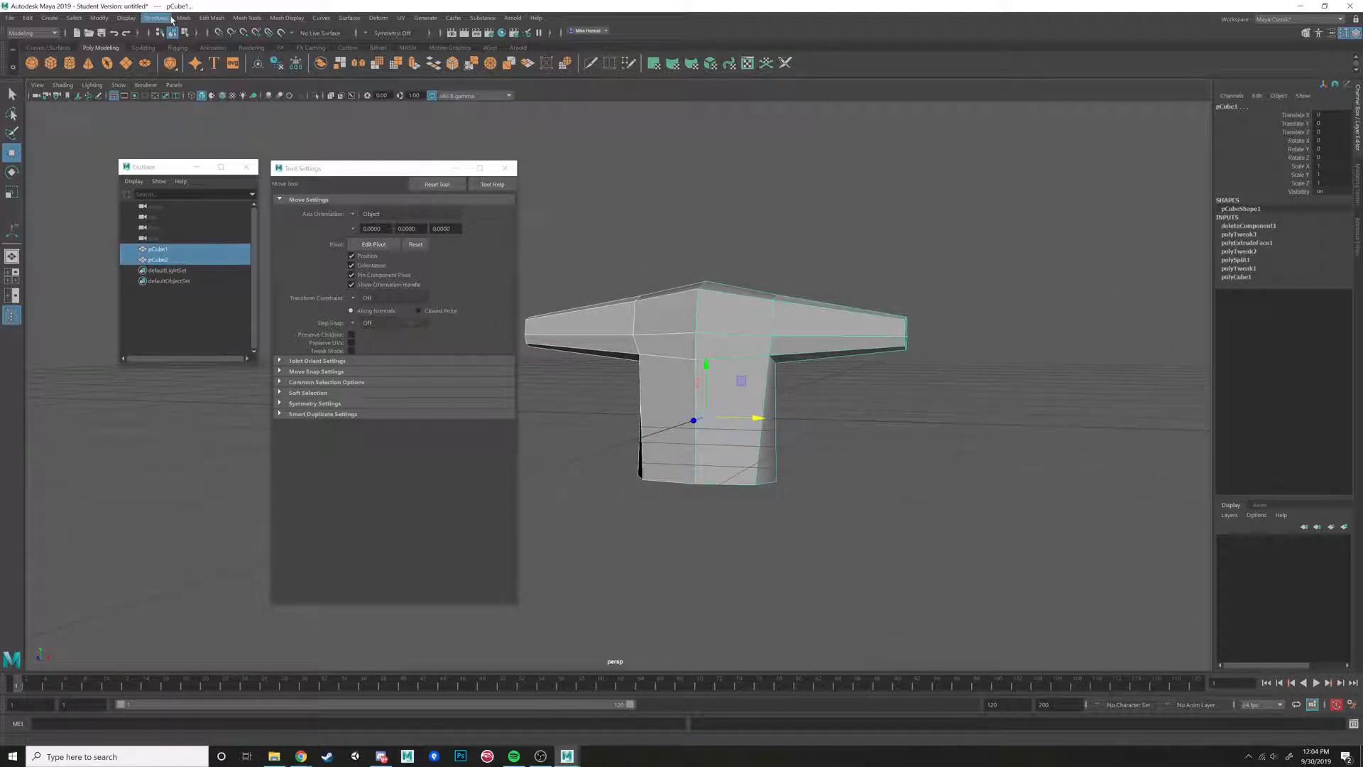
click(728, 311)
shift+click(736, 303)
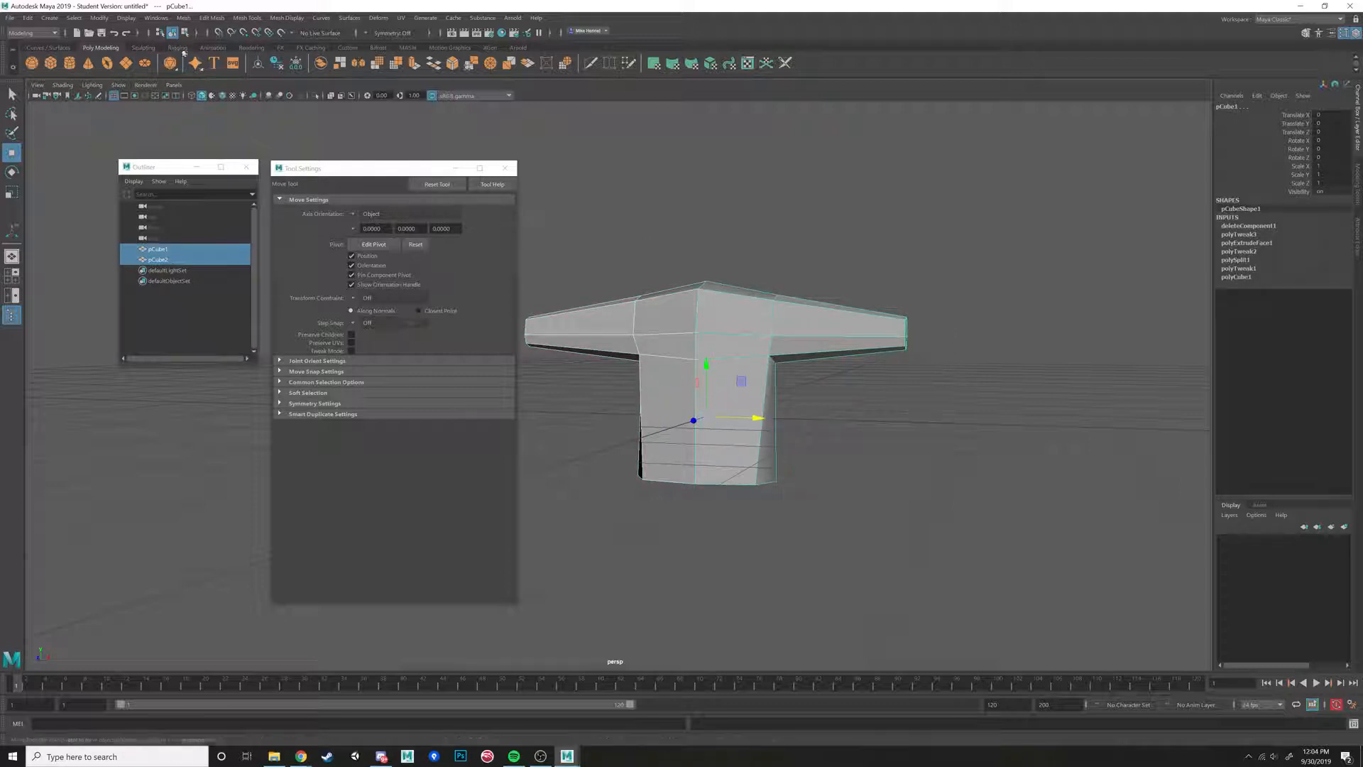
click(185, 18)
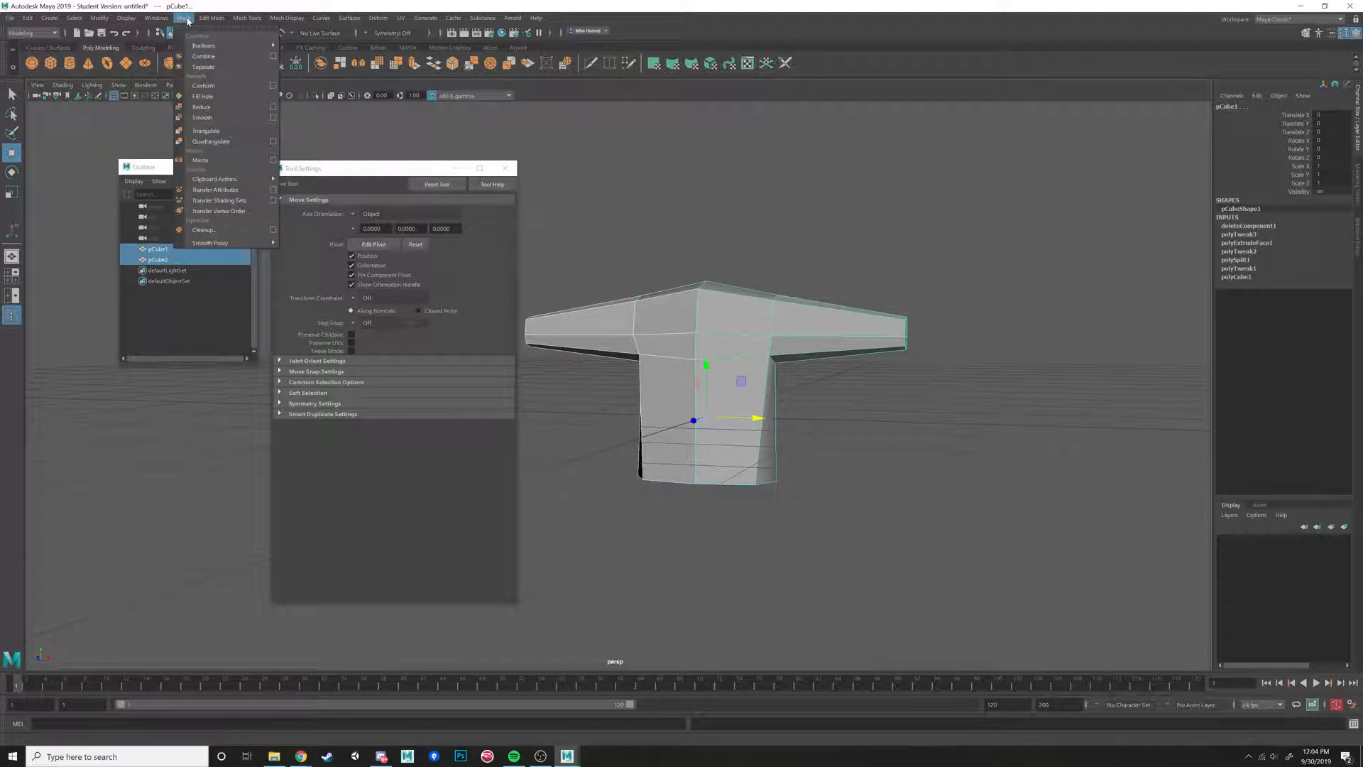
click(204, 57)
alt+drag(597, 291, 611, 283)
alt+middle_drag(611, 283, 576, 262)
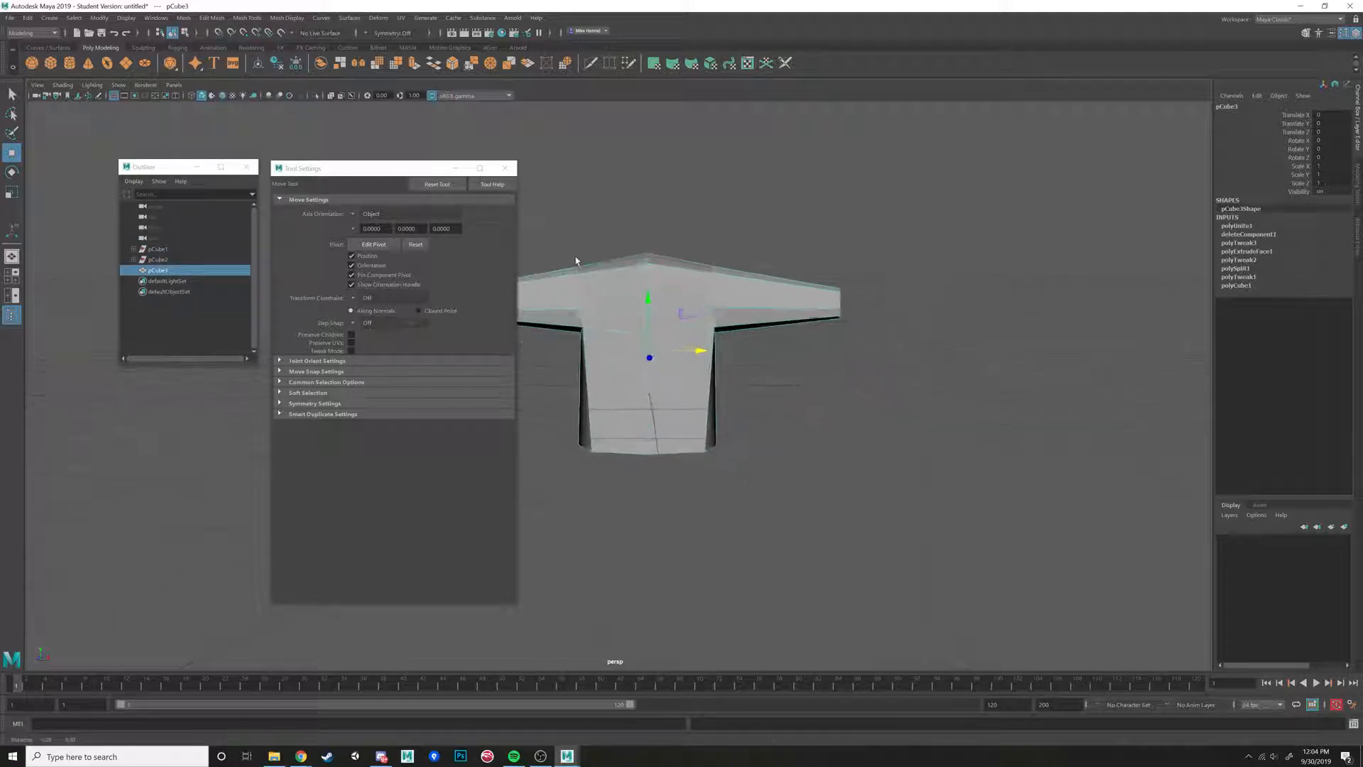
scroll(576, 262, up, 3)
alt+drag(575, 263, 580, 253)
Try moving the combined torso along the X axis and undo the move.
click(818, 386)
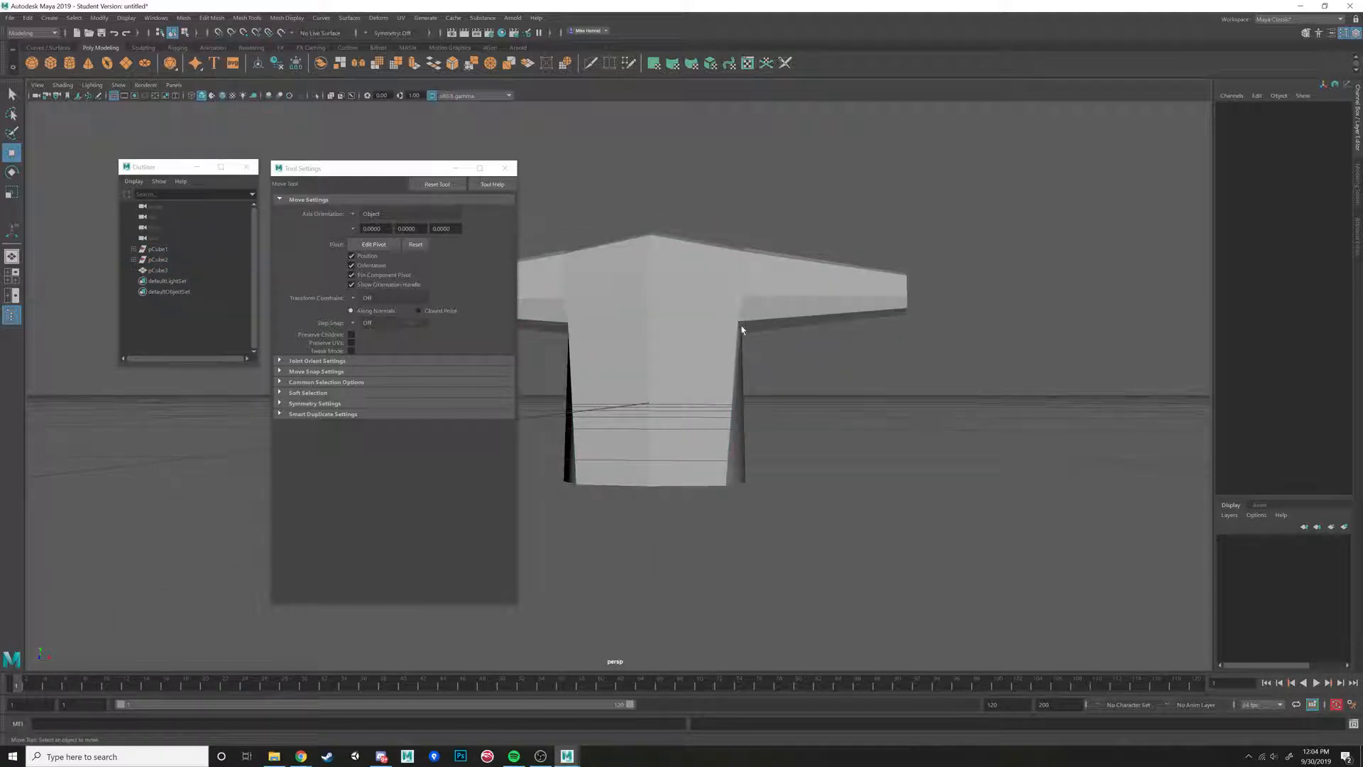
click(729, 322)
drag(703, 355, 859, 309)
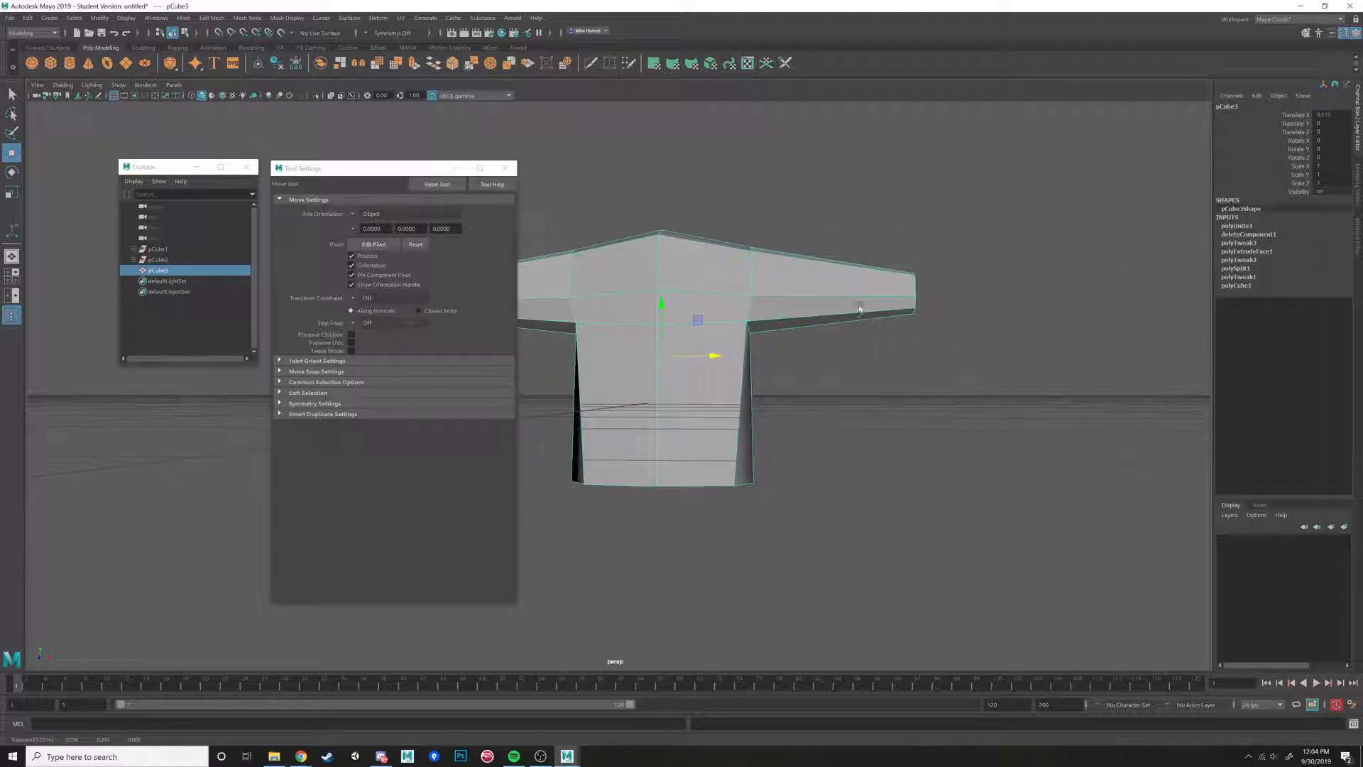
key(ctrl+z)
In face mode, select all connected faces of the positive X half, try moving them, and undo the move.
right_drag(741, 275, 740, 302)
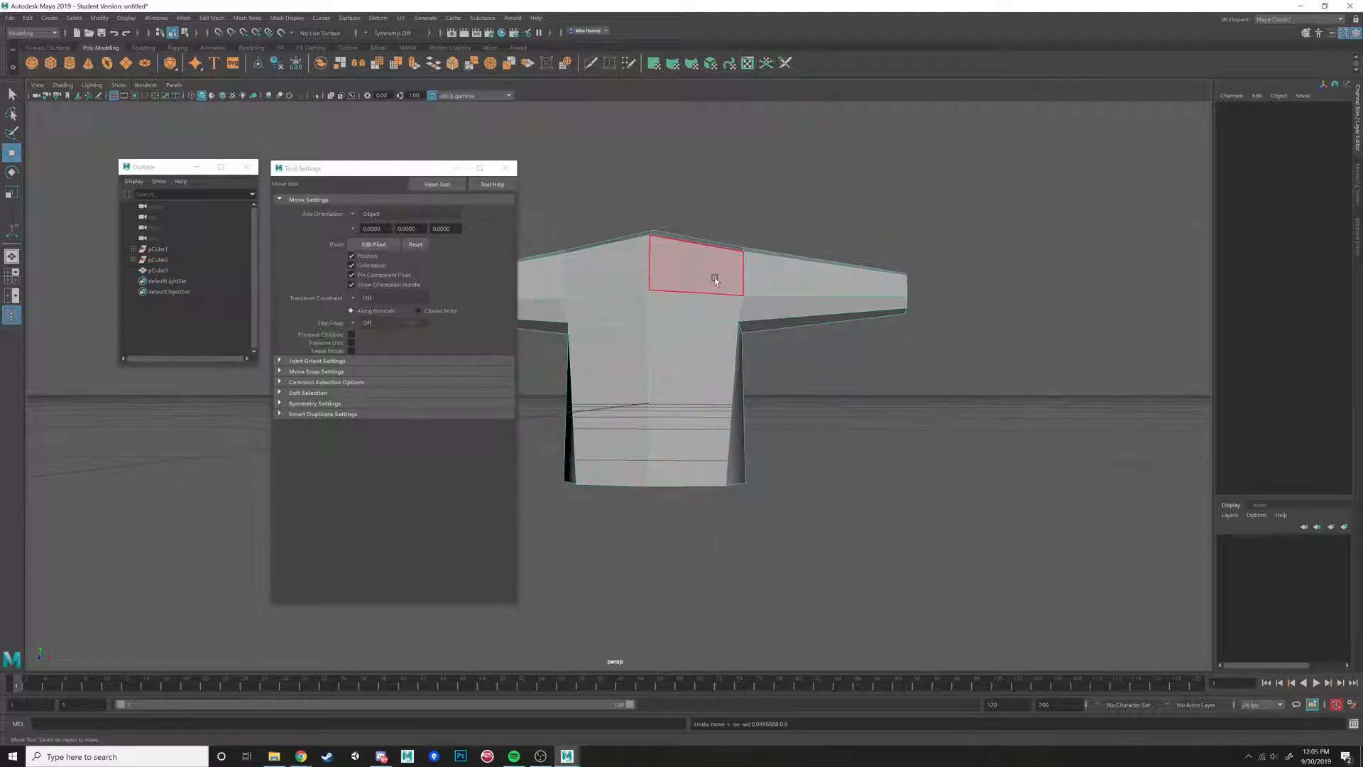
double_click(714, 276)
alt+drag(603, 331, 648, 326)
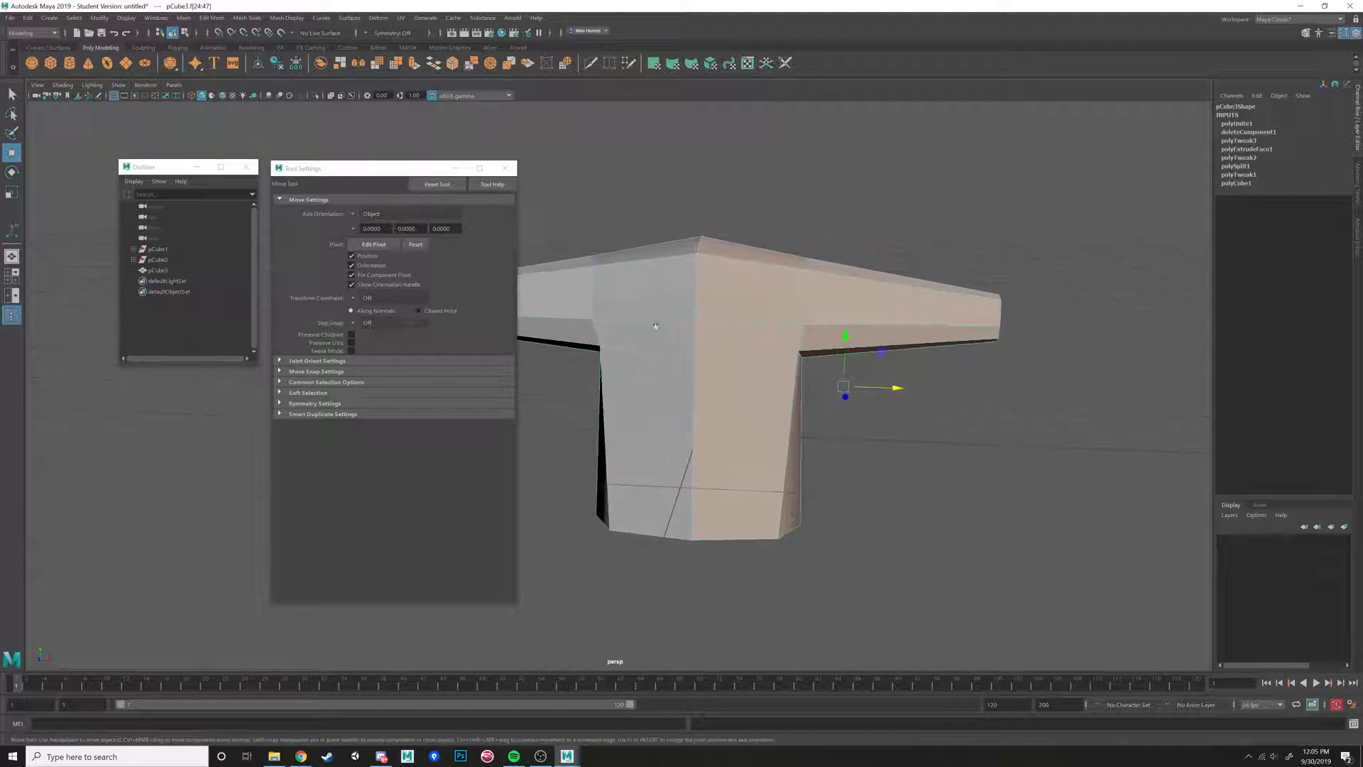
double_click(661, 415)
double_click(745, 291)
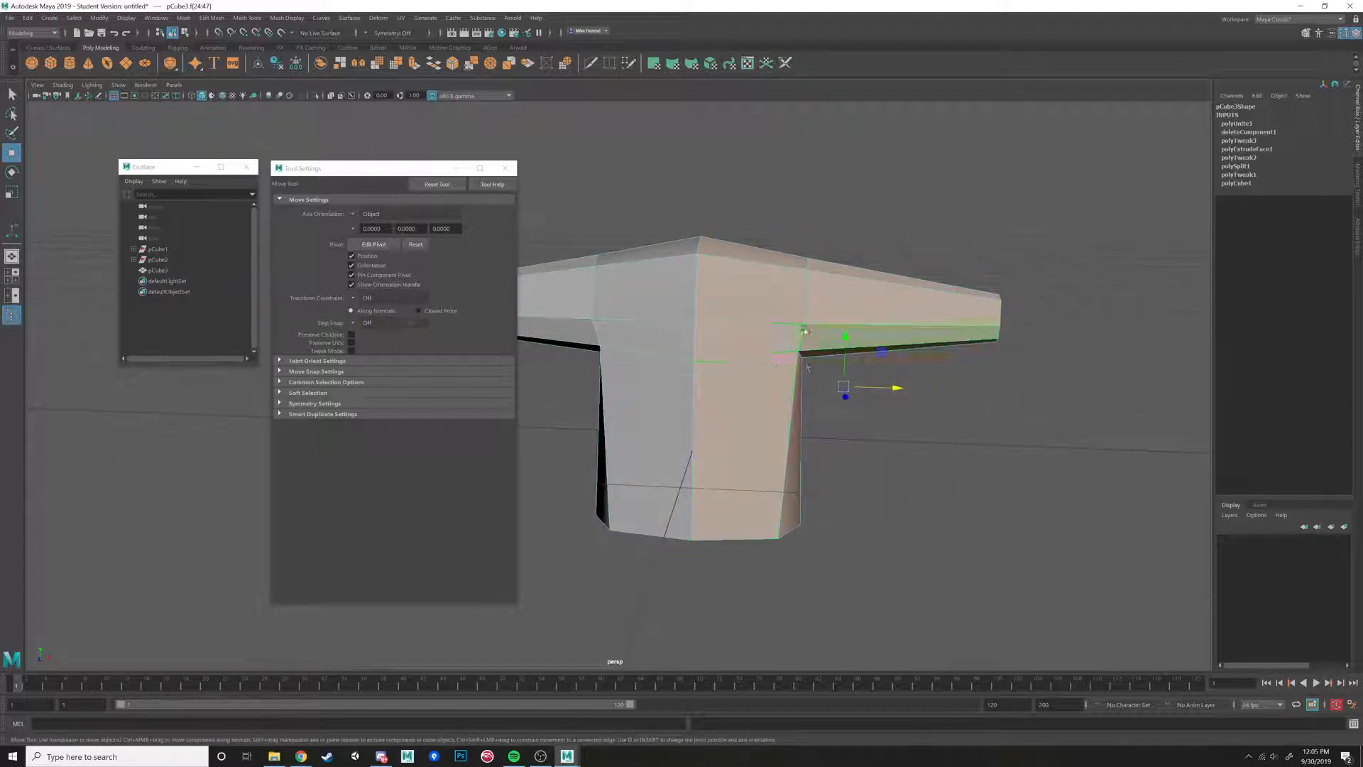
drag(877, 384, 757, 289)
key(ctrl+z)
alt+drag(680, 359, 685, 323)
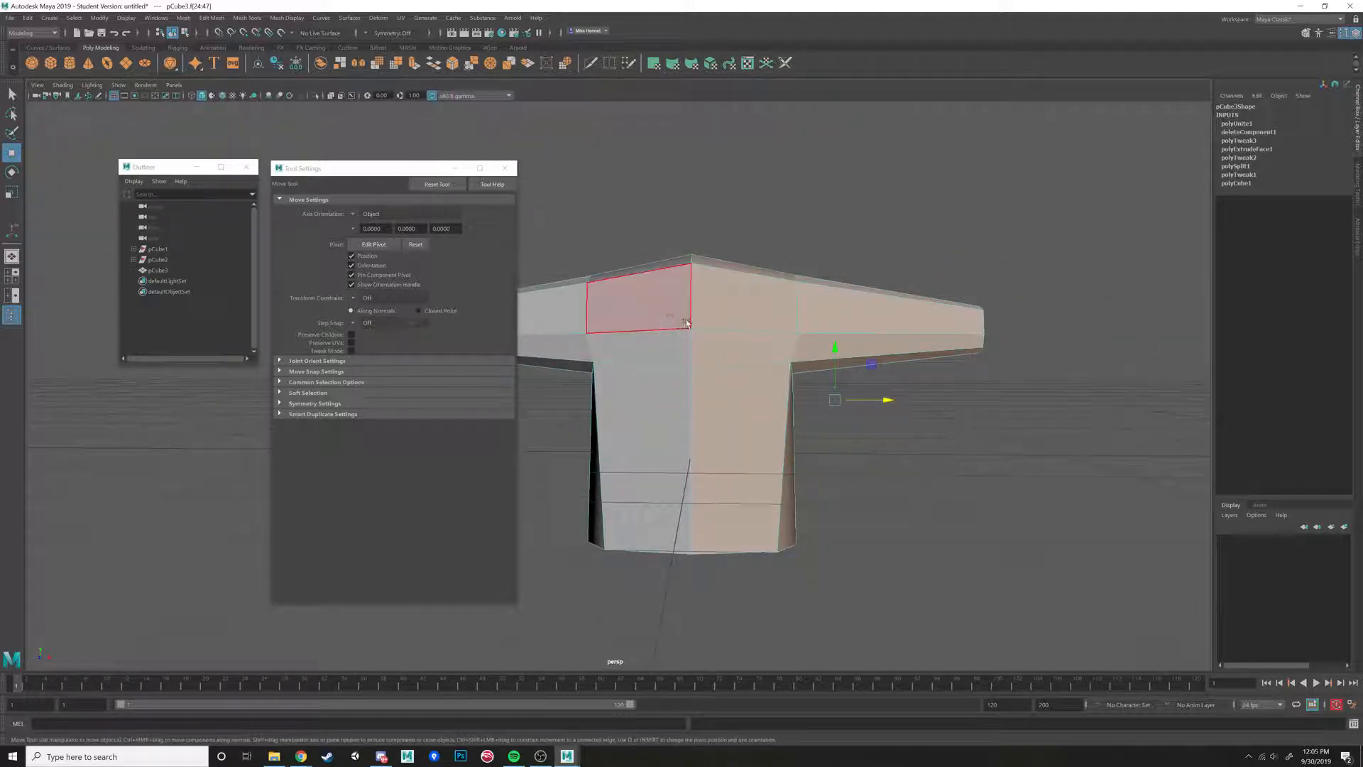
In vertex mode with wireframe display, select the centre seam vertices and merge them with a distance threshold of 0.01.
right_click(682, 280)
click(647, 278)
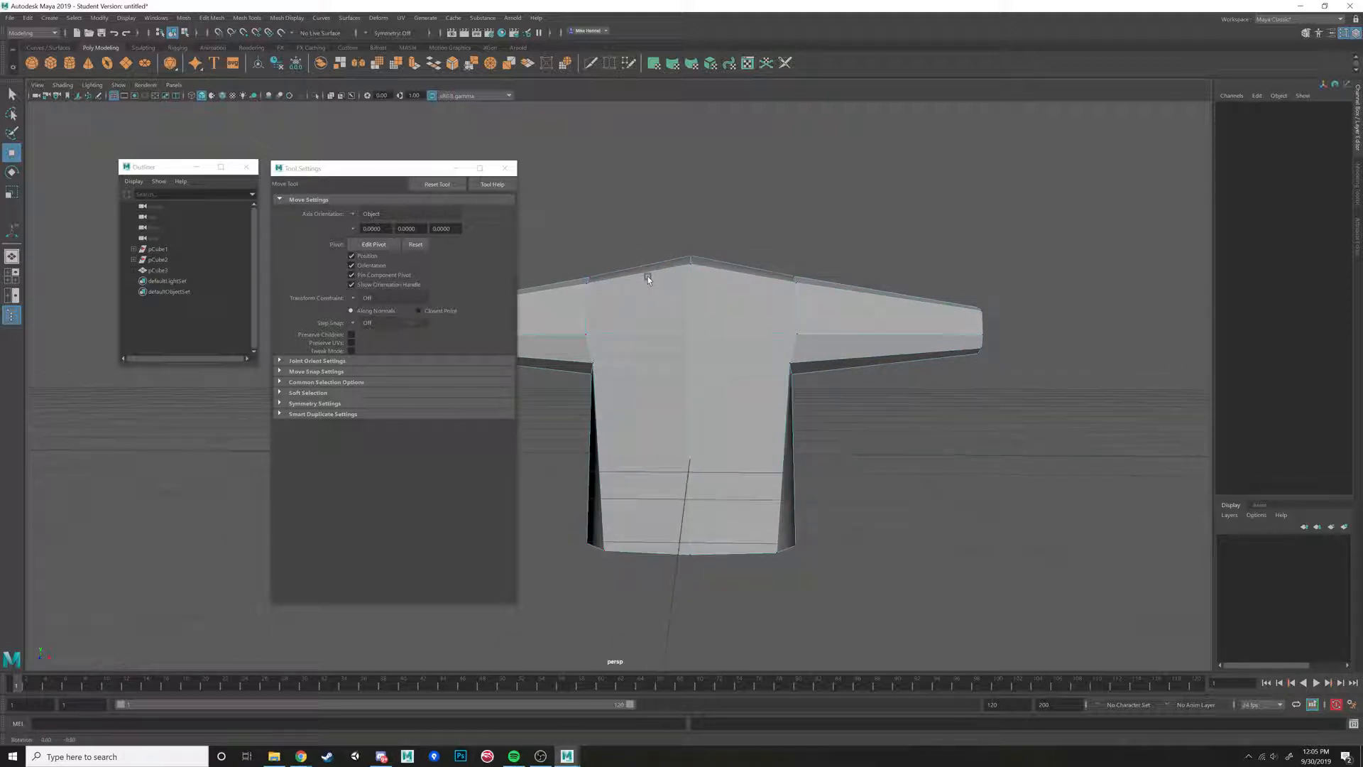
drag(675, 166, 733, 618)
key(4)
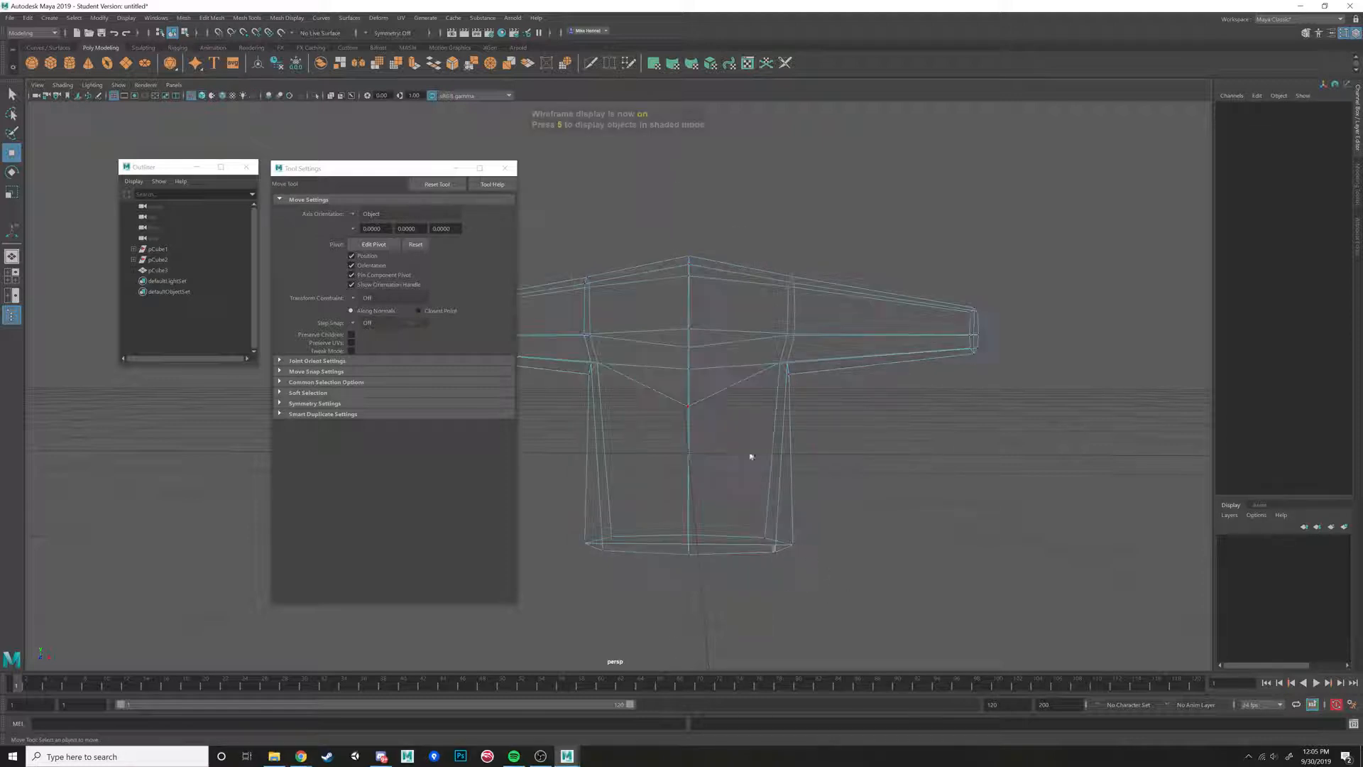
drag(651, 188, 730, 575)
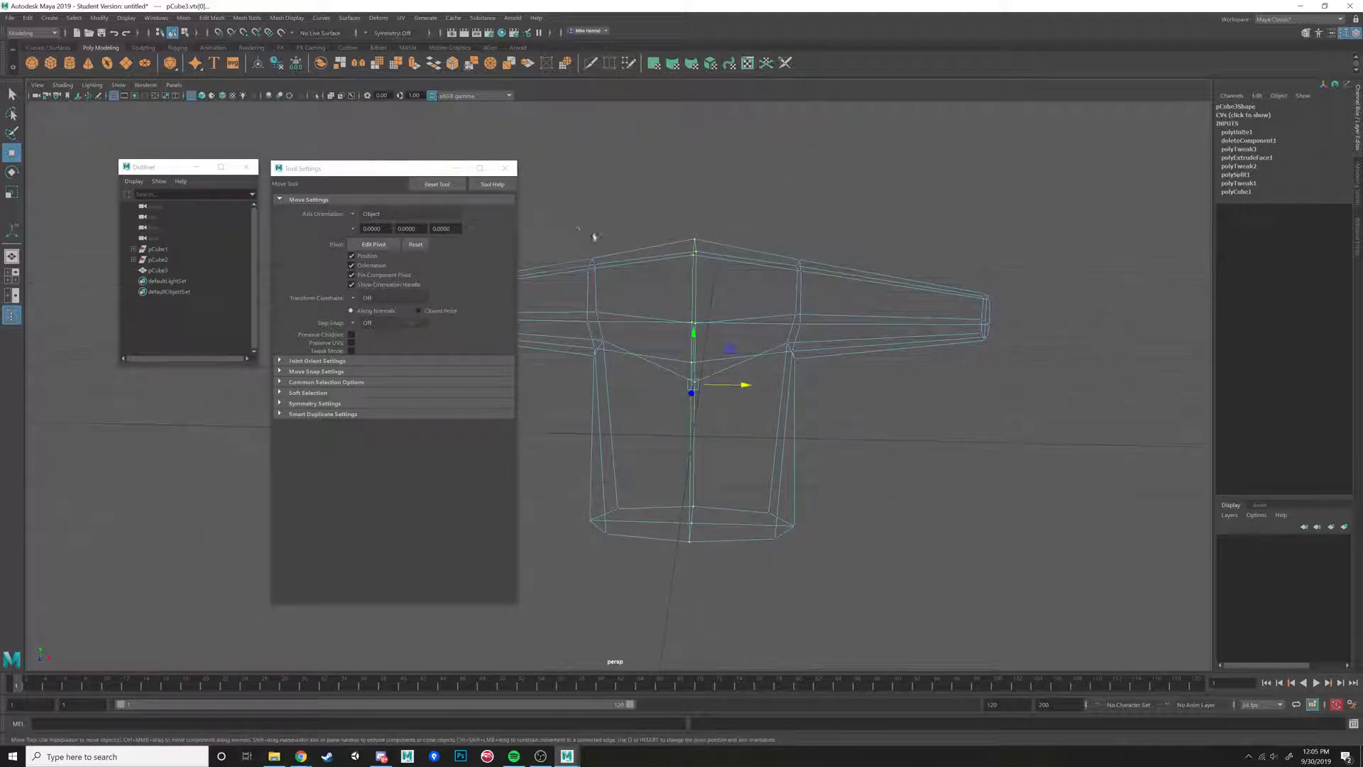
click(203, 19)
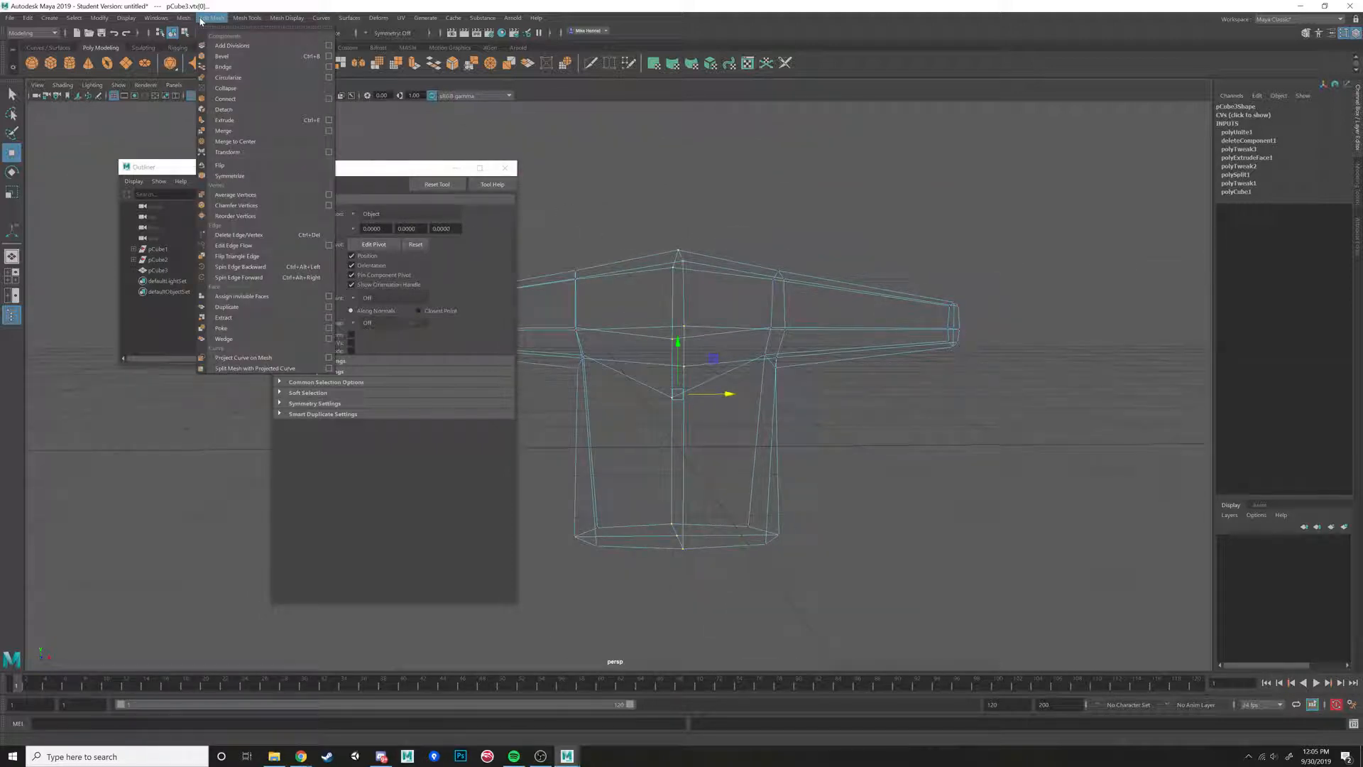
click(224, 131)
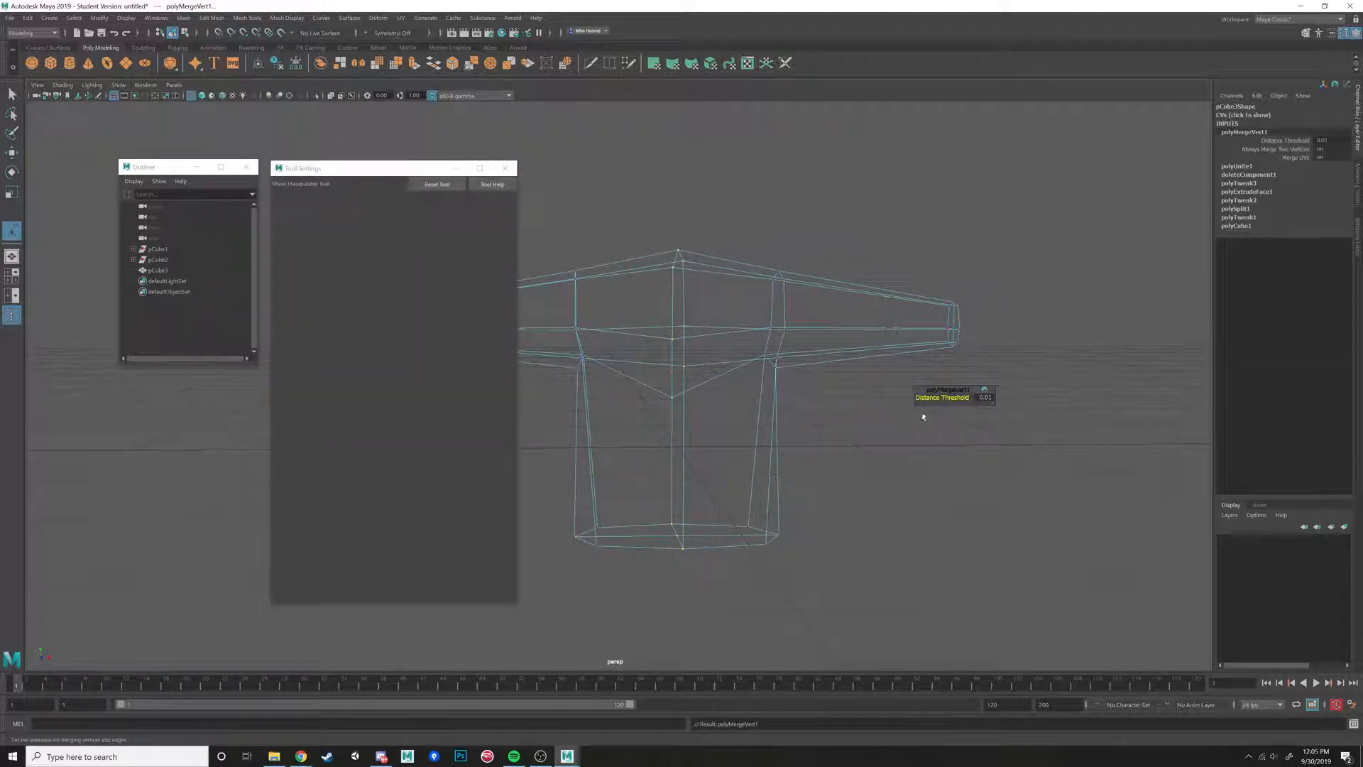
alt+drag(769, 395, 826, 404)
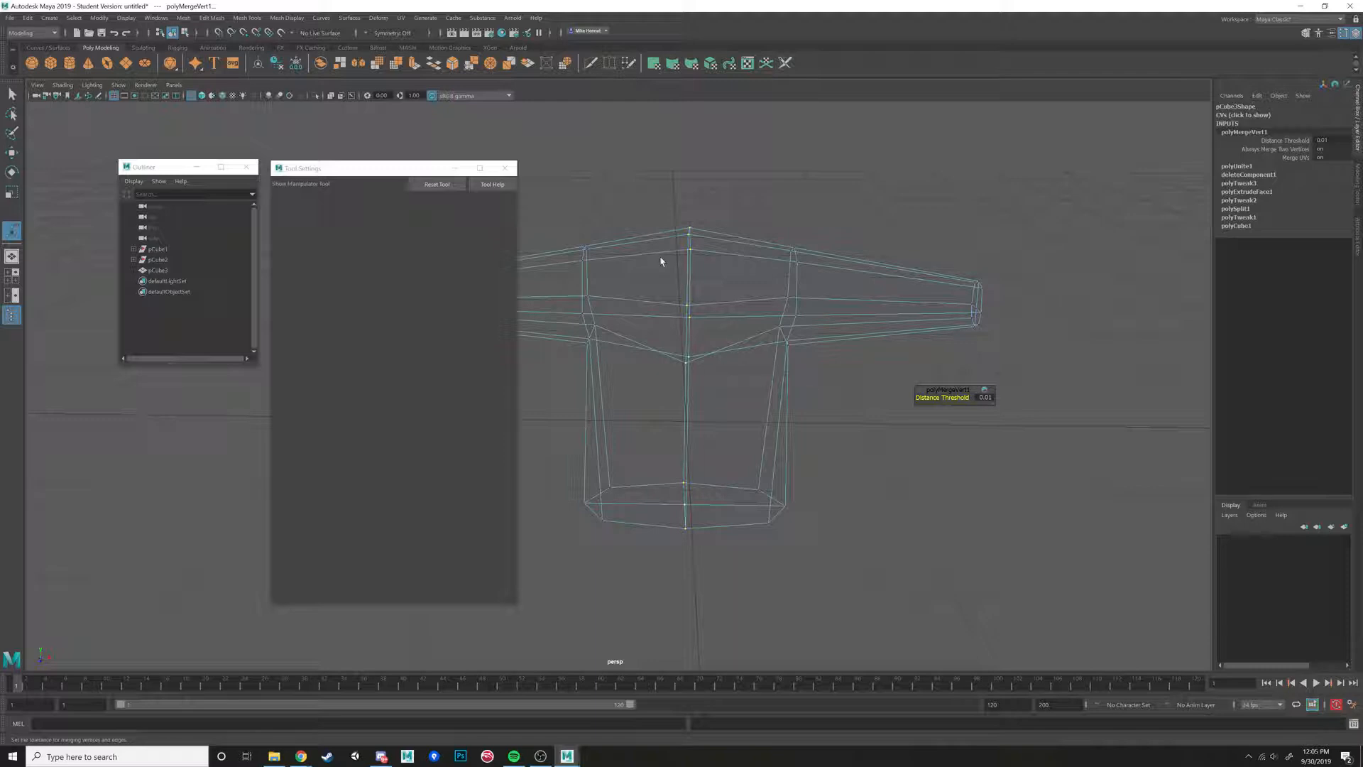
Undo the vertex merge and the seam vertex selection, and return to shaded display.
key(ctrl+z)
key(ctrl+z)
key(ctrl+z)
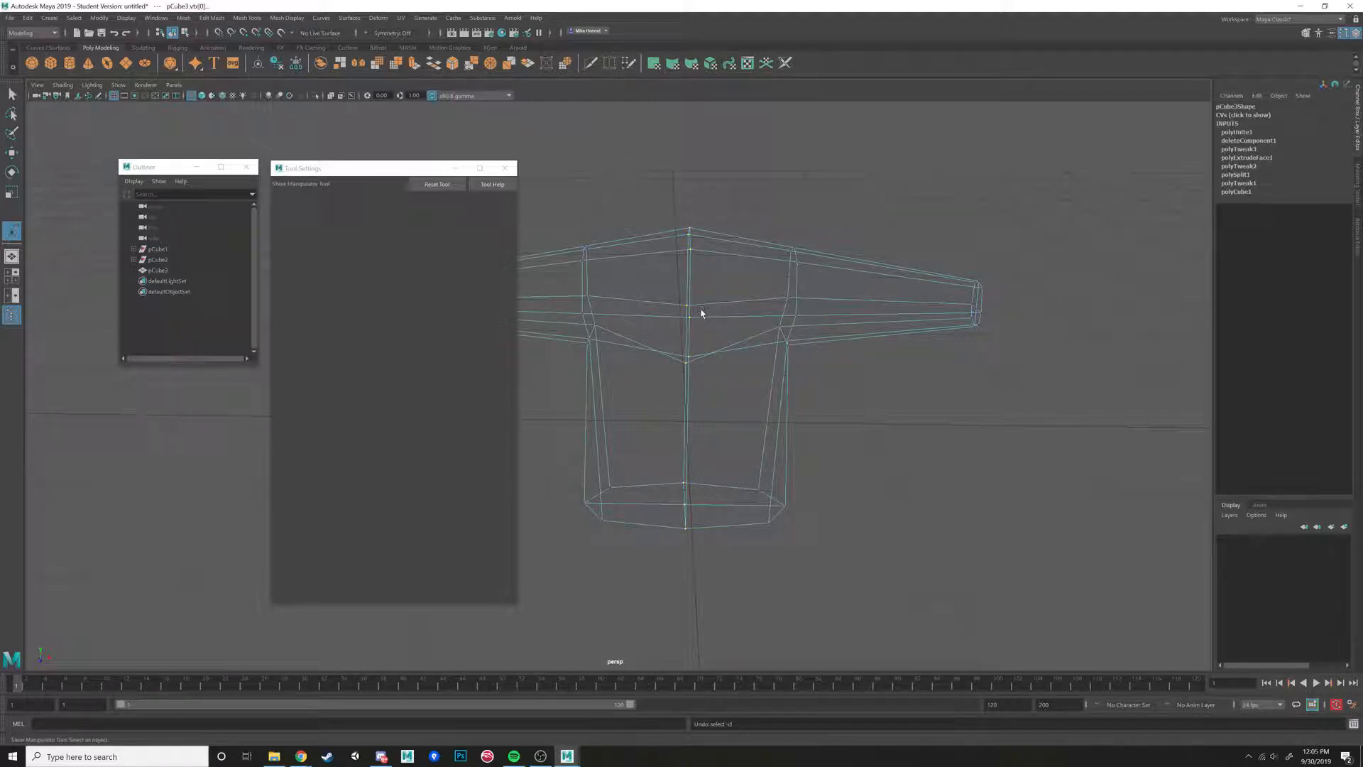
key(ctrl+z)
key(5)
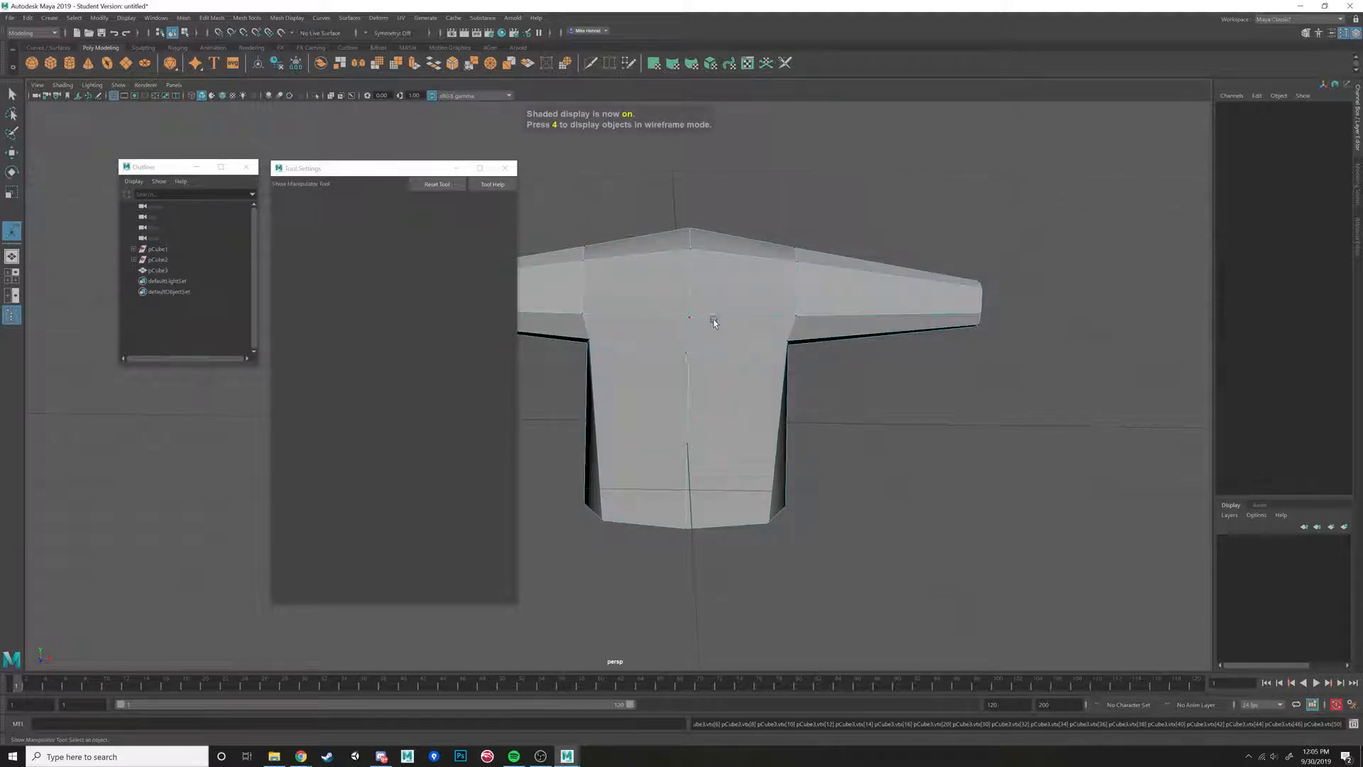
Move the front chest vertex of the positive X half off the centre seam along X.
alt+drag(715, 322, 717, 347)
alt+drag(718, 346, 761, 326)
key(w)
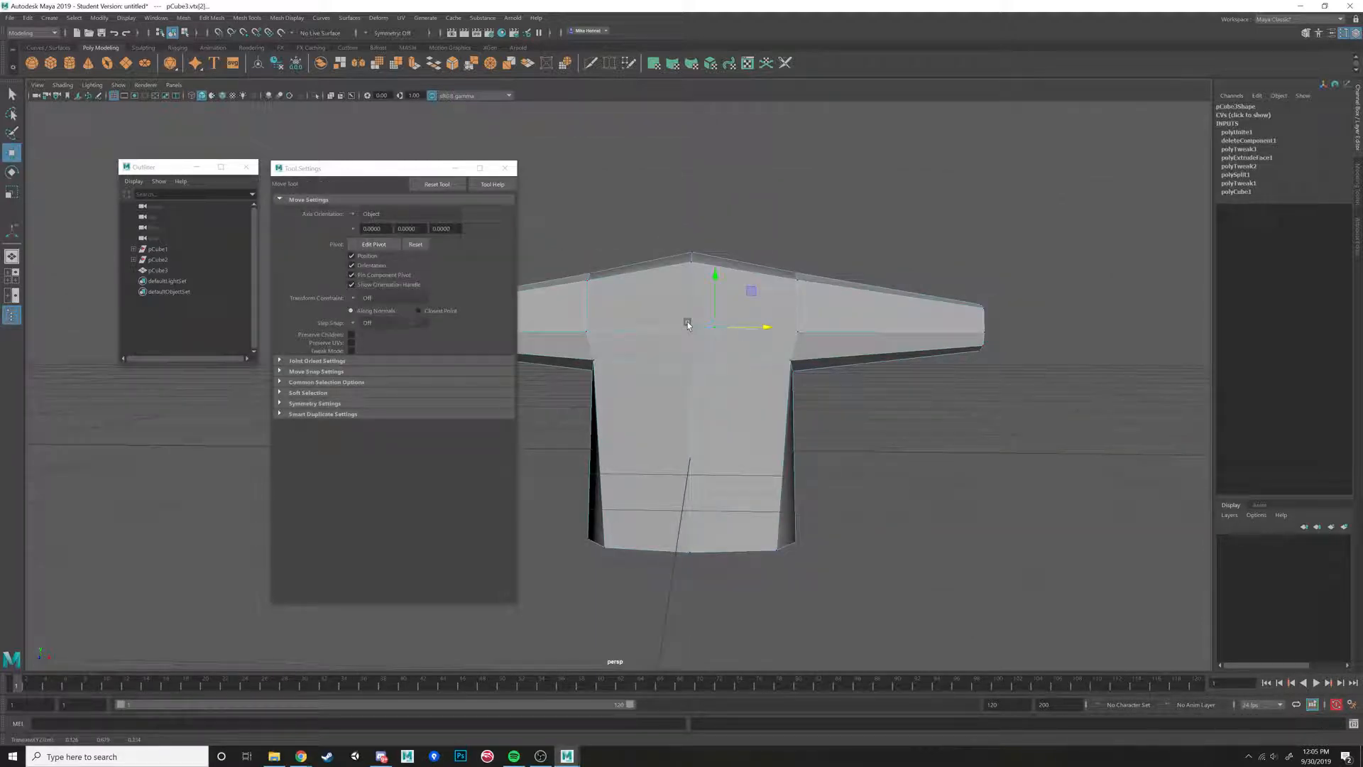
Delete all faces of the negative X half and return to object mode with the remaining half selected.
right_drag(687, 325, 740, 309)
right_drag(657, 335, 655, 367)
key(Delete)
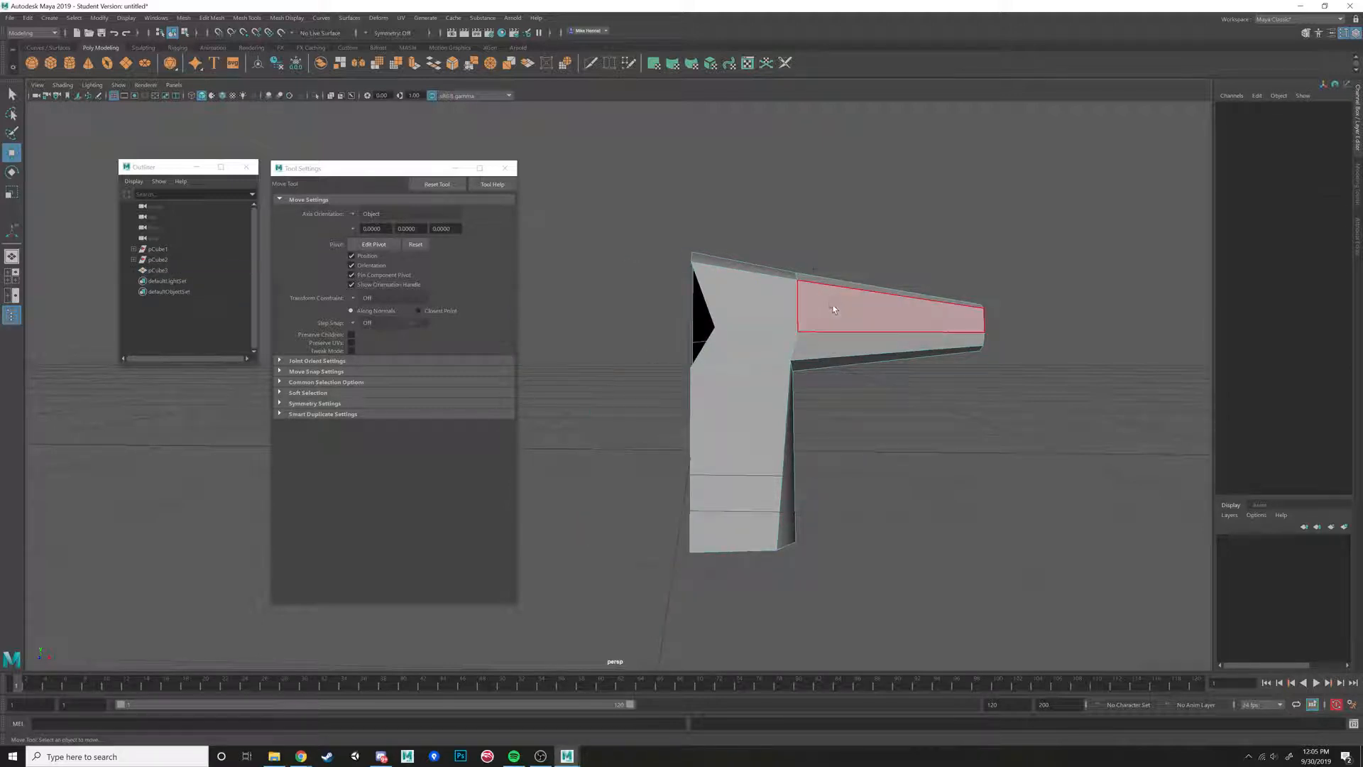
right_drag(838, 314, 859, 297)
alt+drag(781, 330, 710, 313)
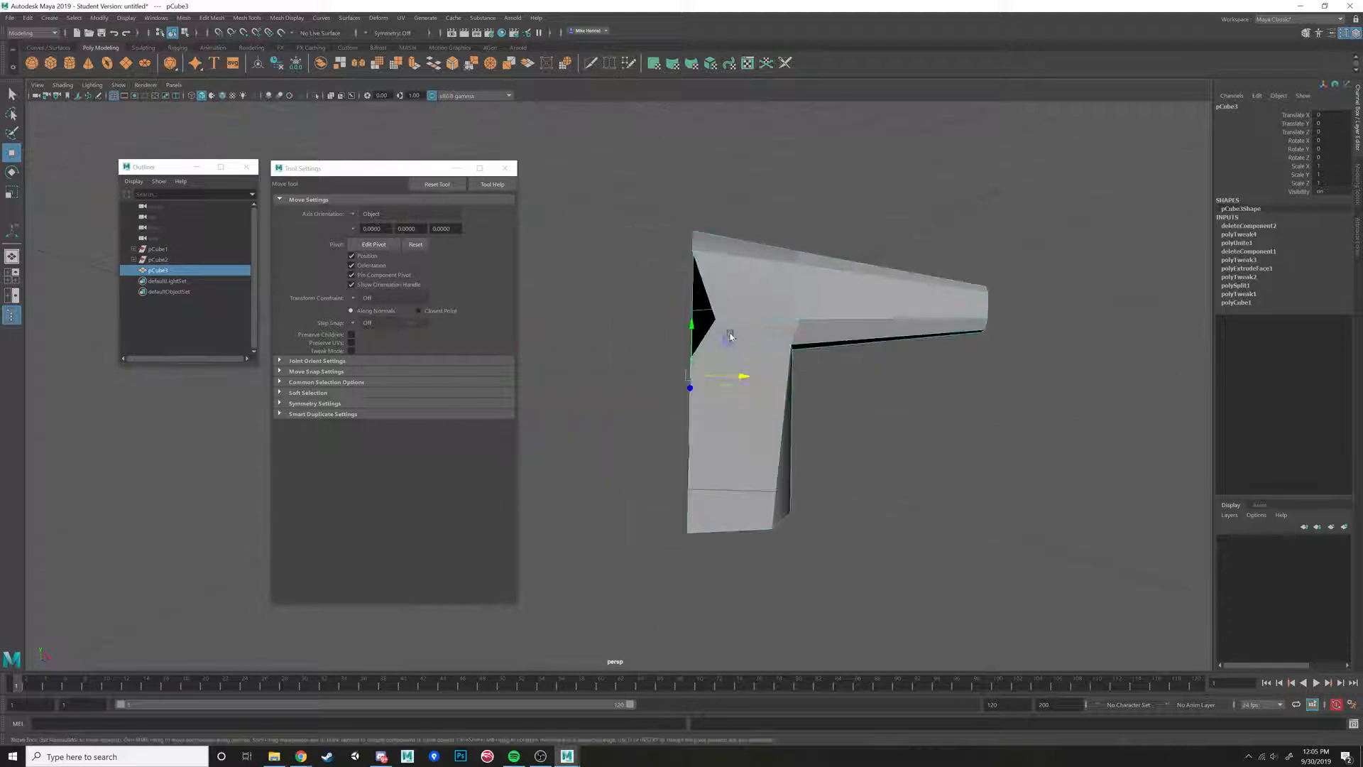
alt+middle_drag(703, 317, 690, 320)
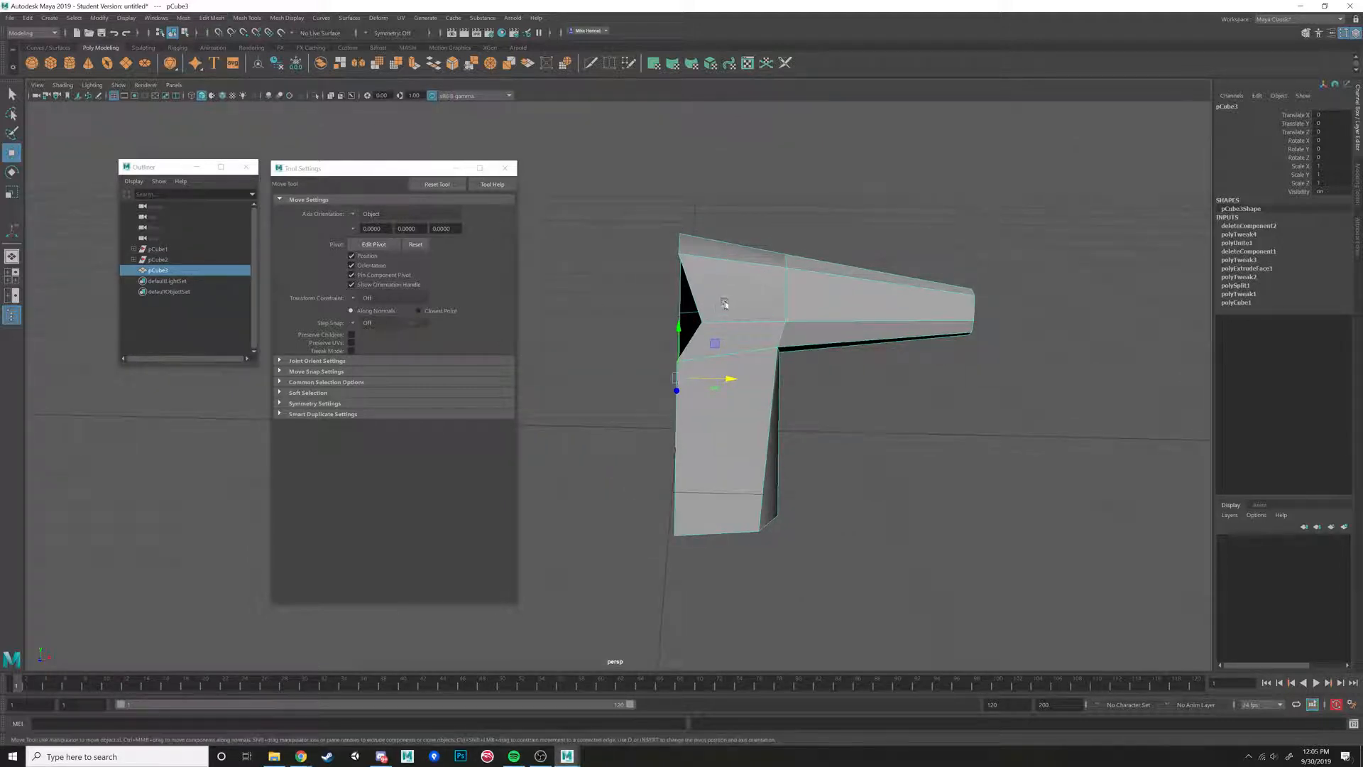
In vertex mode, move the displaced chest vertex along X back onto the centre line and return to object mode.
click(668, 312)
click(706, 325)
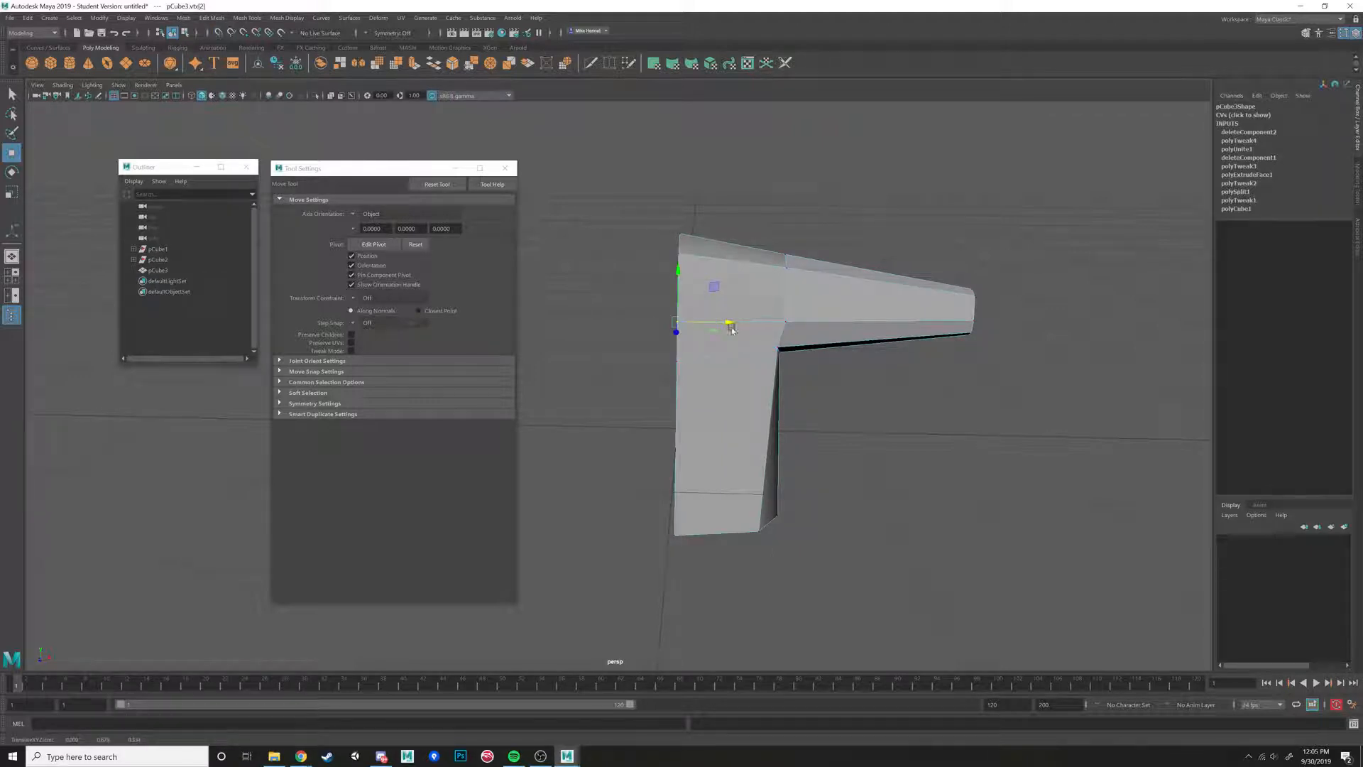
alt+drag(651, 329, 725, 340)
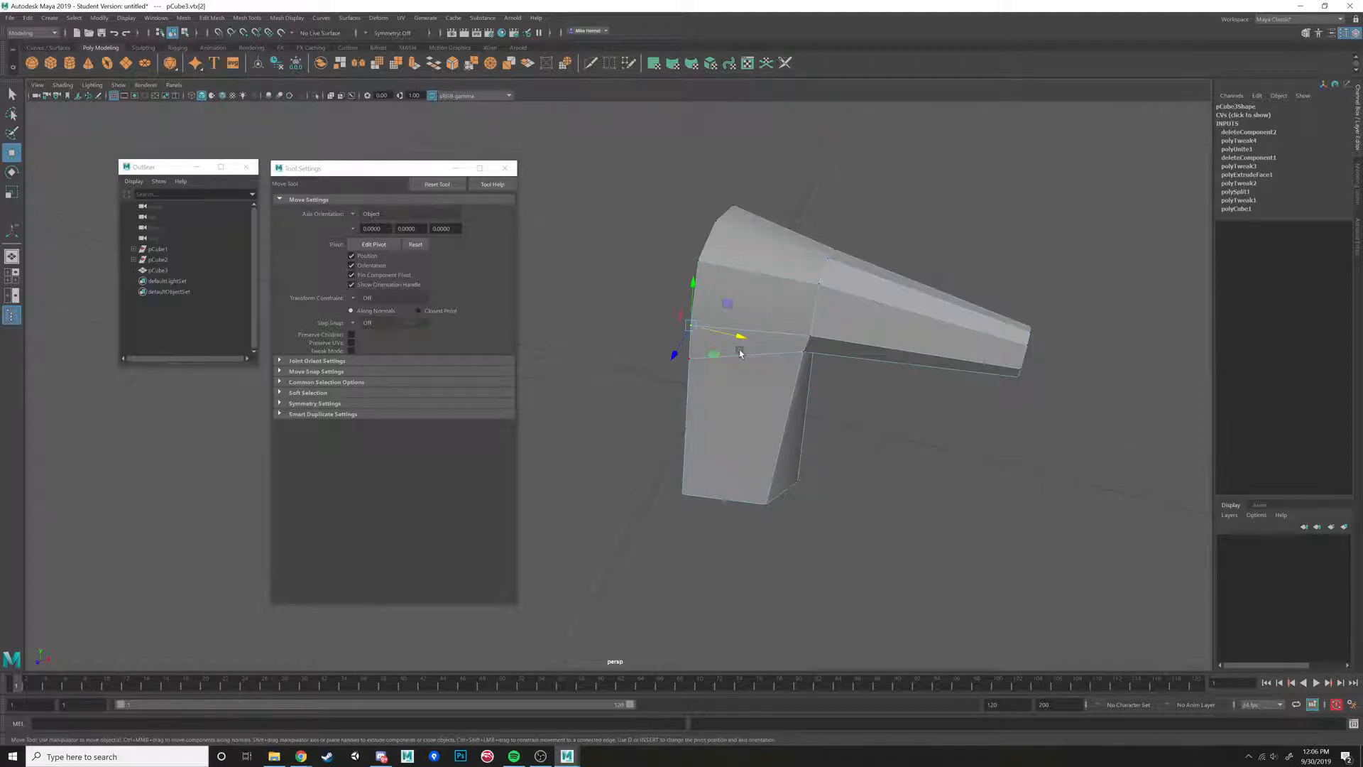
alt+drag(741, 353, 791, 334)
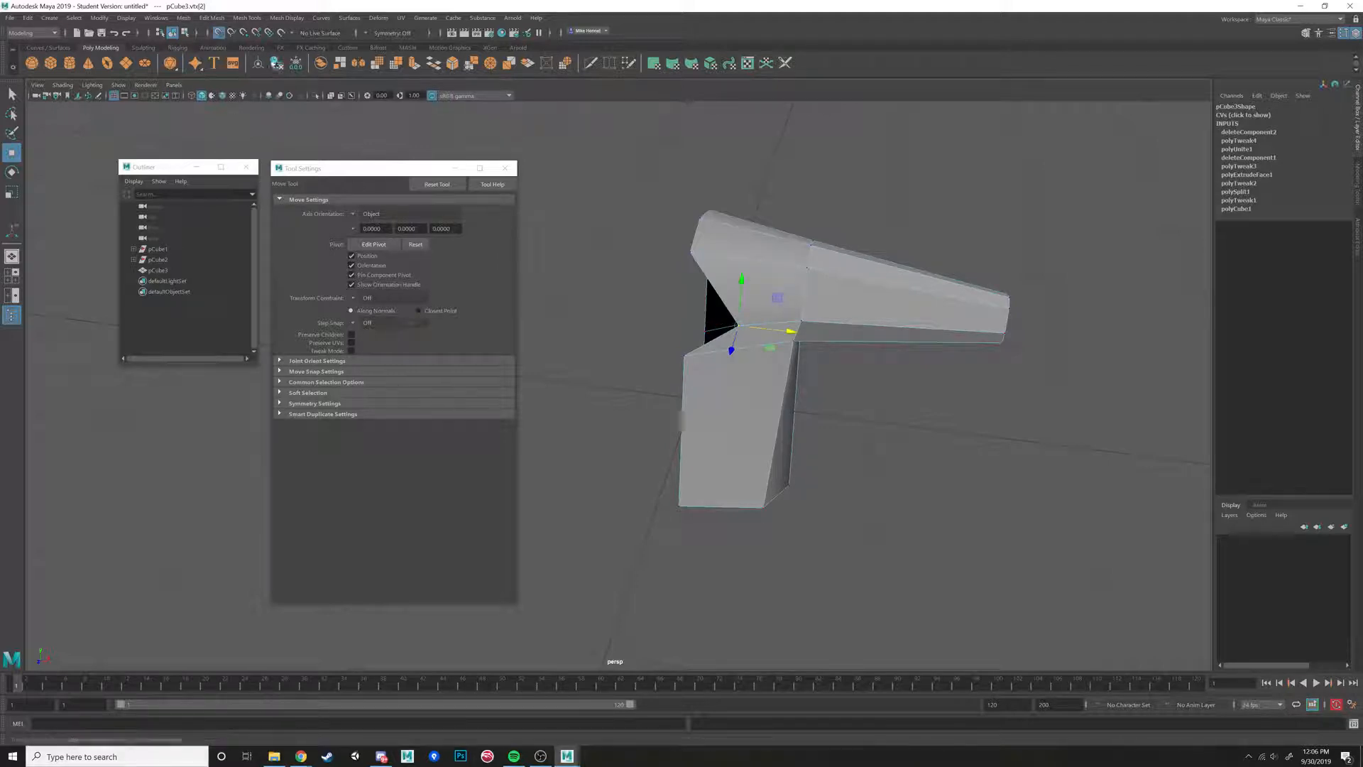
drag(792, 332, 764, 323)
alt+drag(764, 386, 722, 298)
right_click(723, 299)
click(745, 287)
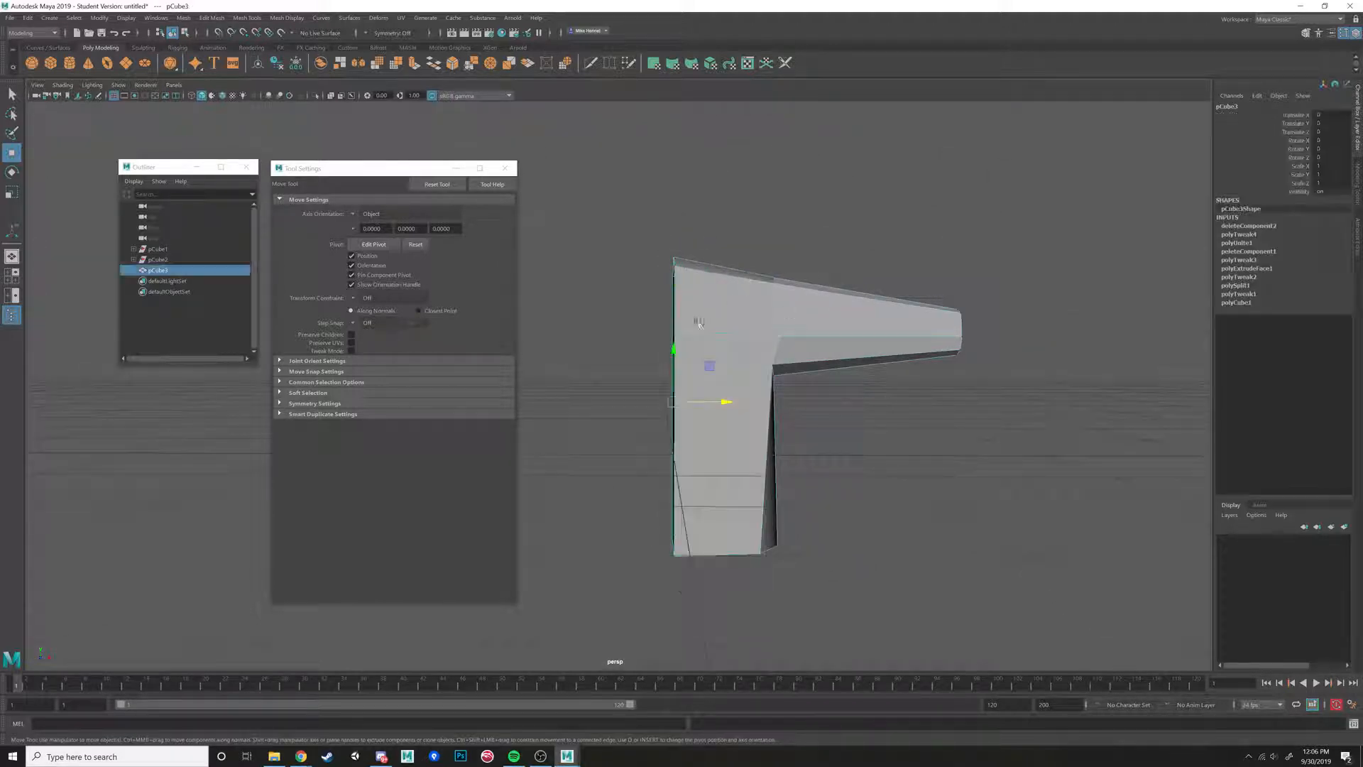
In edge mode, move individual edges of the open centre border along X so the border is uneven.
alt+drag(675, 348, 706, 432)
right_drag(686, 294, 683, 264)
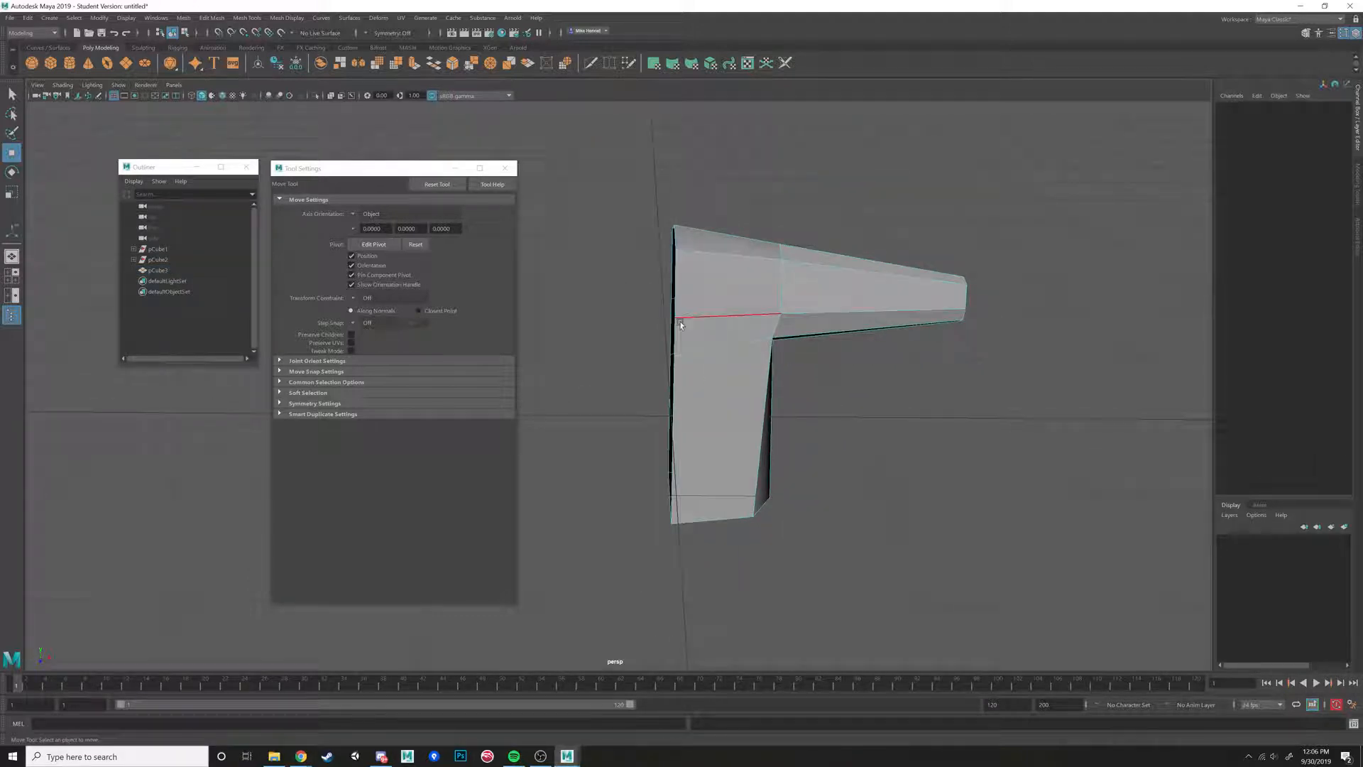
click(675, 280)
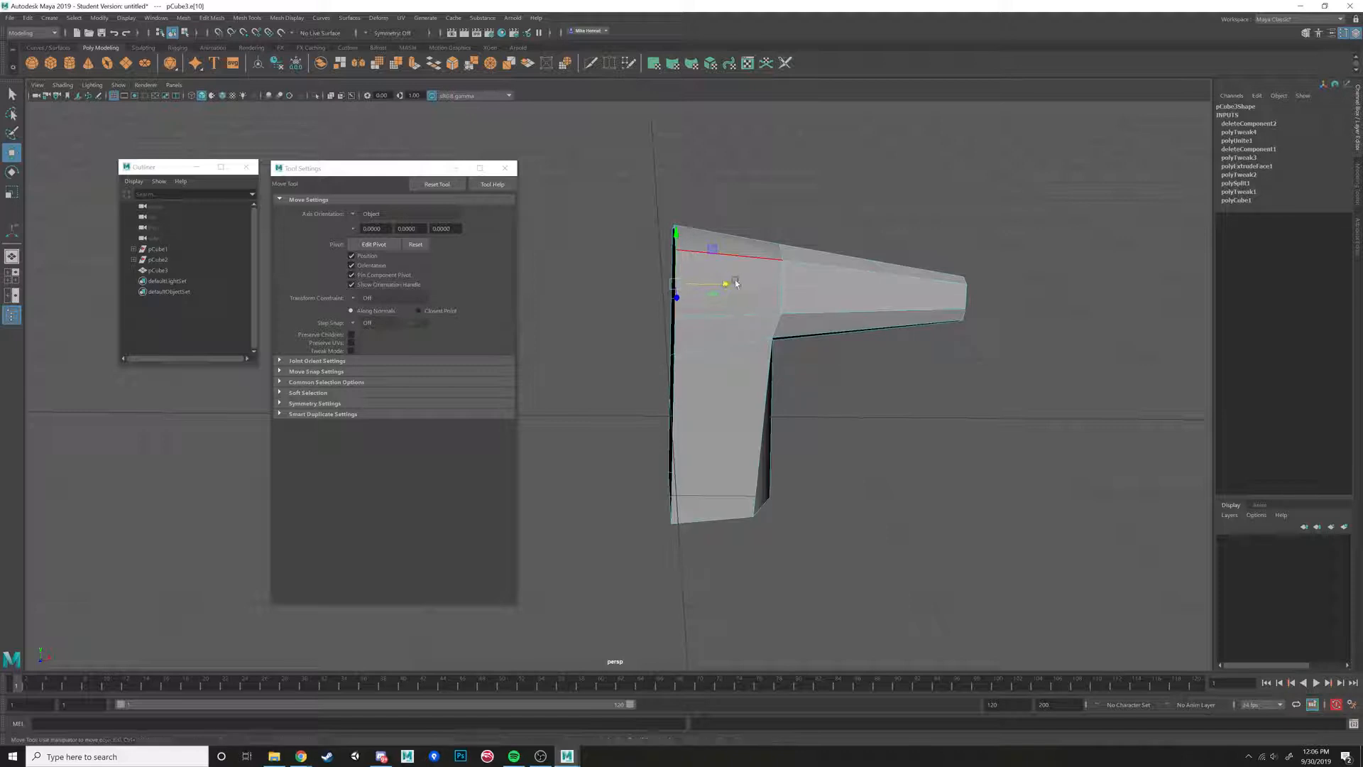
alt+drag(725, 281, 691, 320)
click(630, 326)
alt+drag(652, 362, 643, 375)
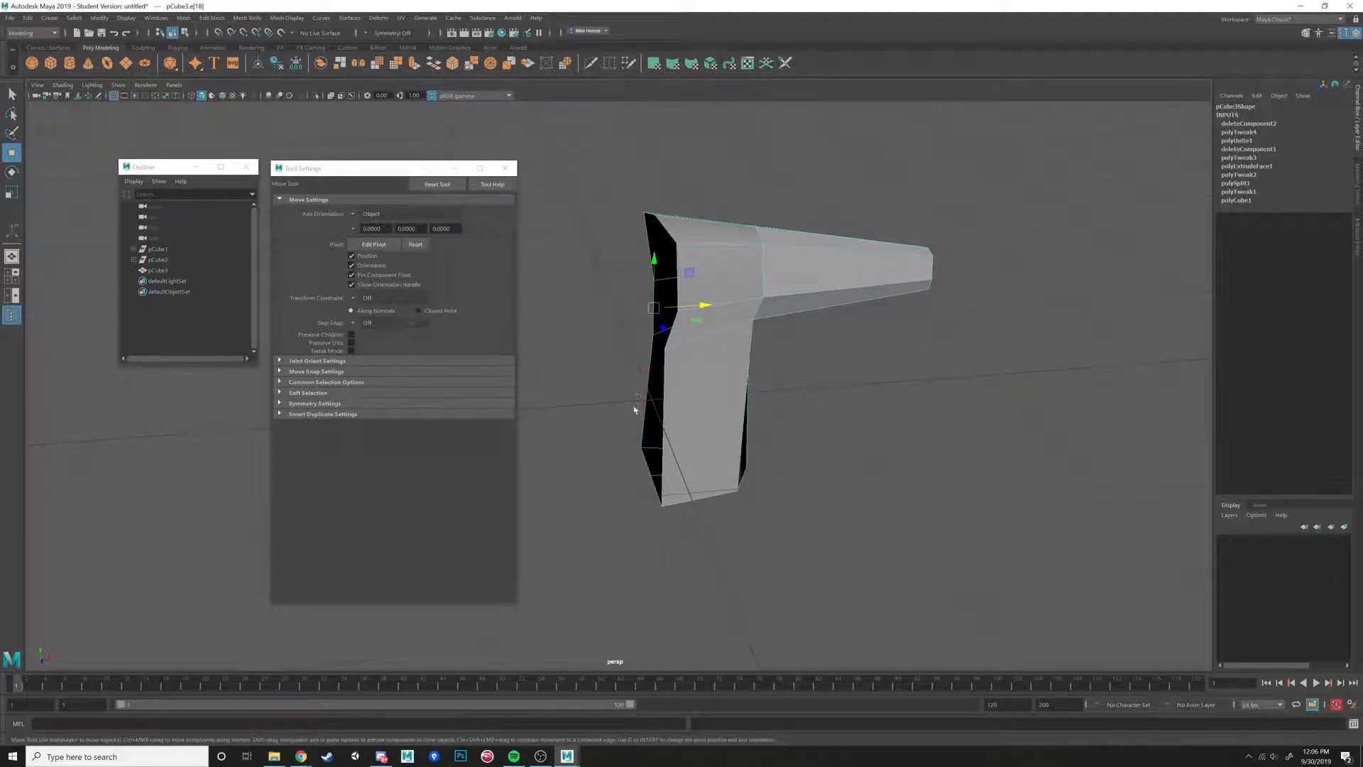
click(649, 458)
drag(701, 454, 709, 454)
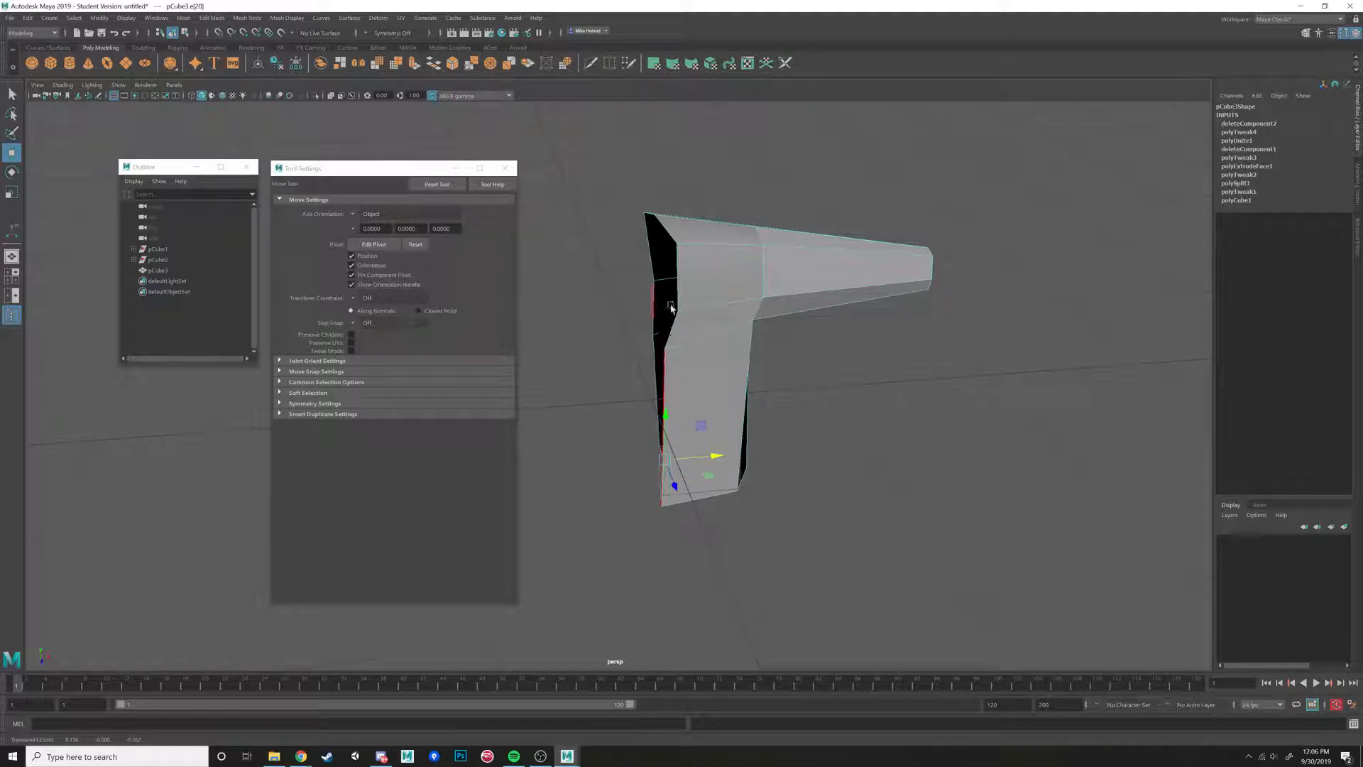
Select the whole open centre border edge loop and flatten it by scaling it along X.
double_click(676, 288)
mouse_move(676, 288)
alt+mouse_down()
mouse_move(716, 298)
mouse_move(682, 307)
alt+mouse_up()
key(r)
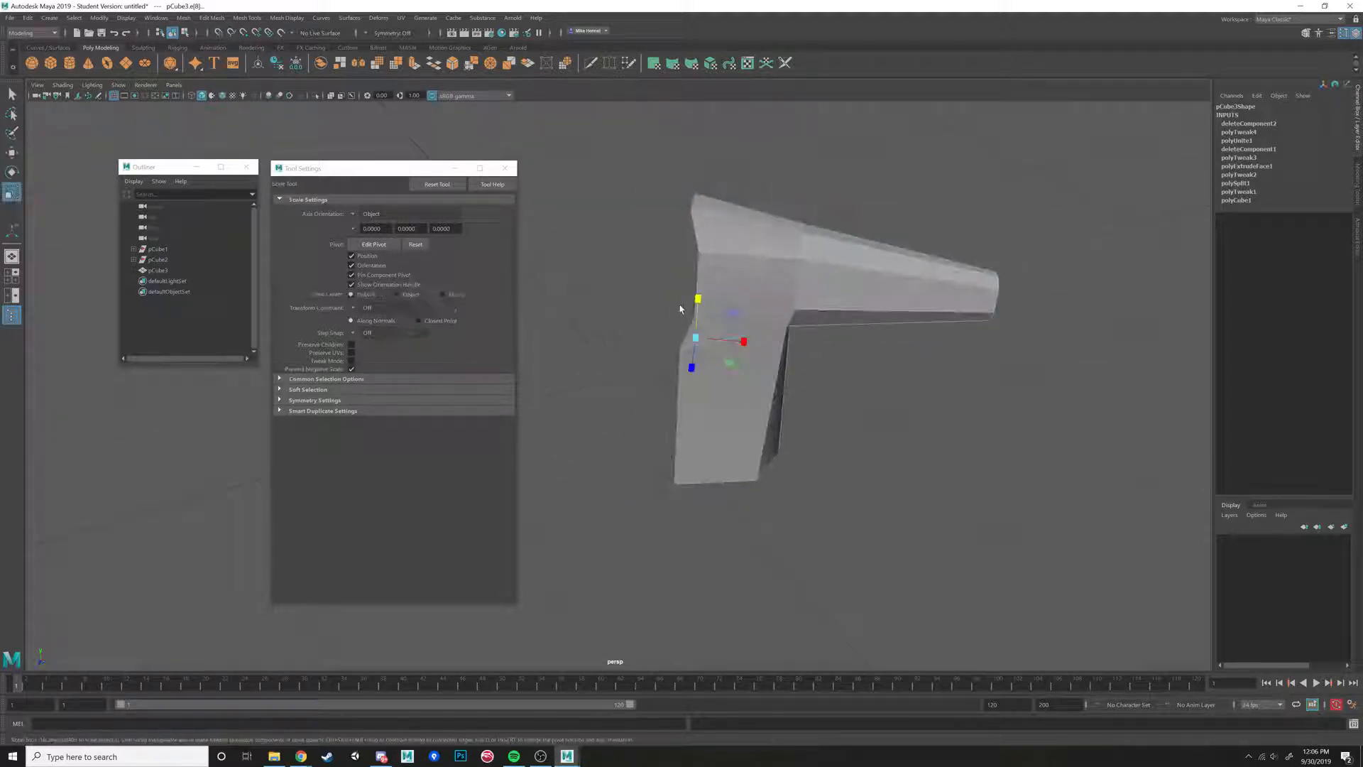
drag(744, 342, 627, 331)
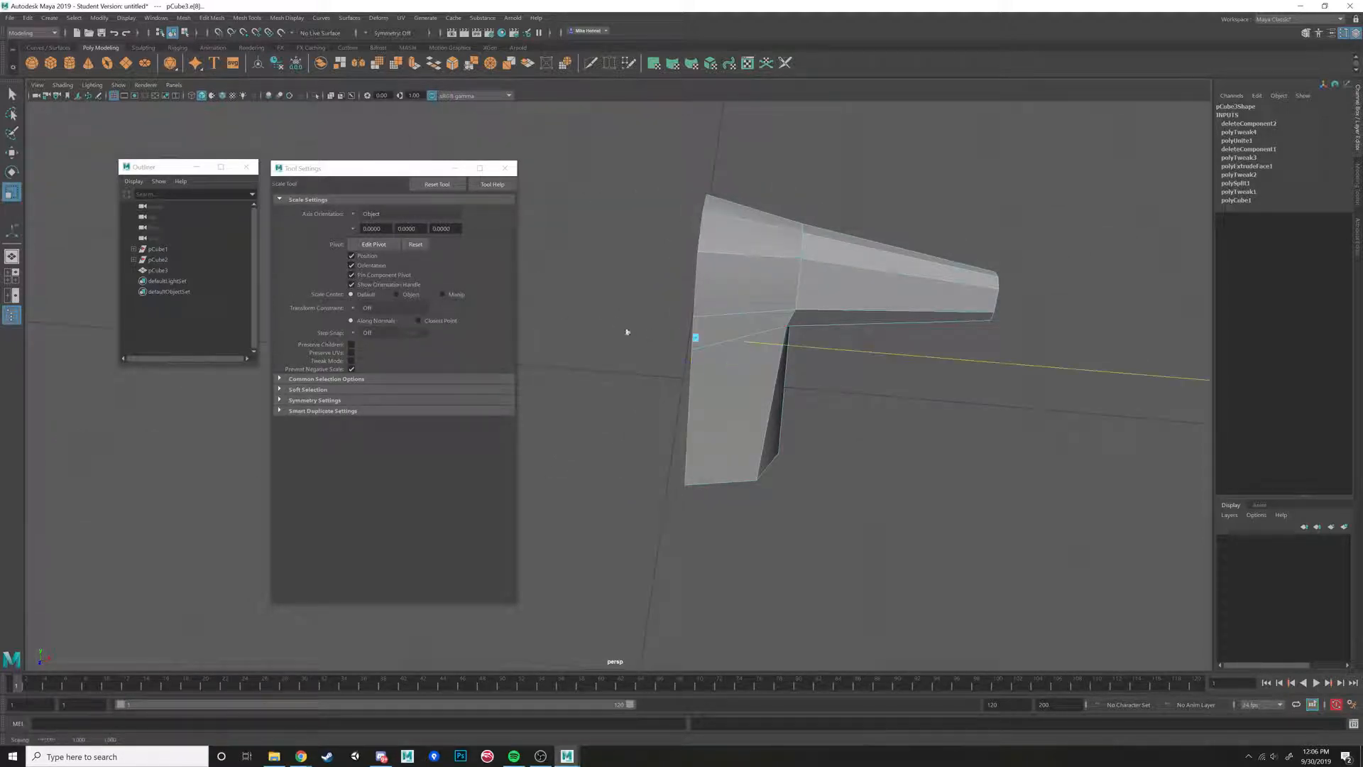
Move the flattened centre border along X with grid snapping onto the centre line and return to object mode.
drag(502, 320, 499, 319)
key(w)
mouse_move(708, 304)
alt+mouse_down()
mouse_move(697, 258)
mouse_move(667, 301)
mouse_move(697, 319)
alt+mouse_up()
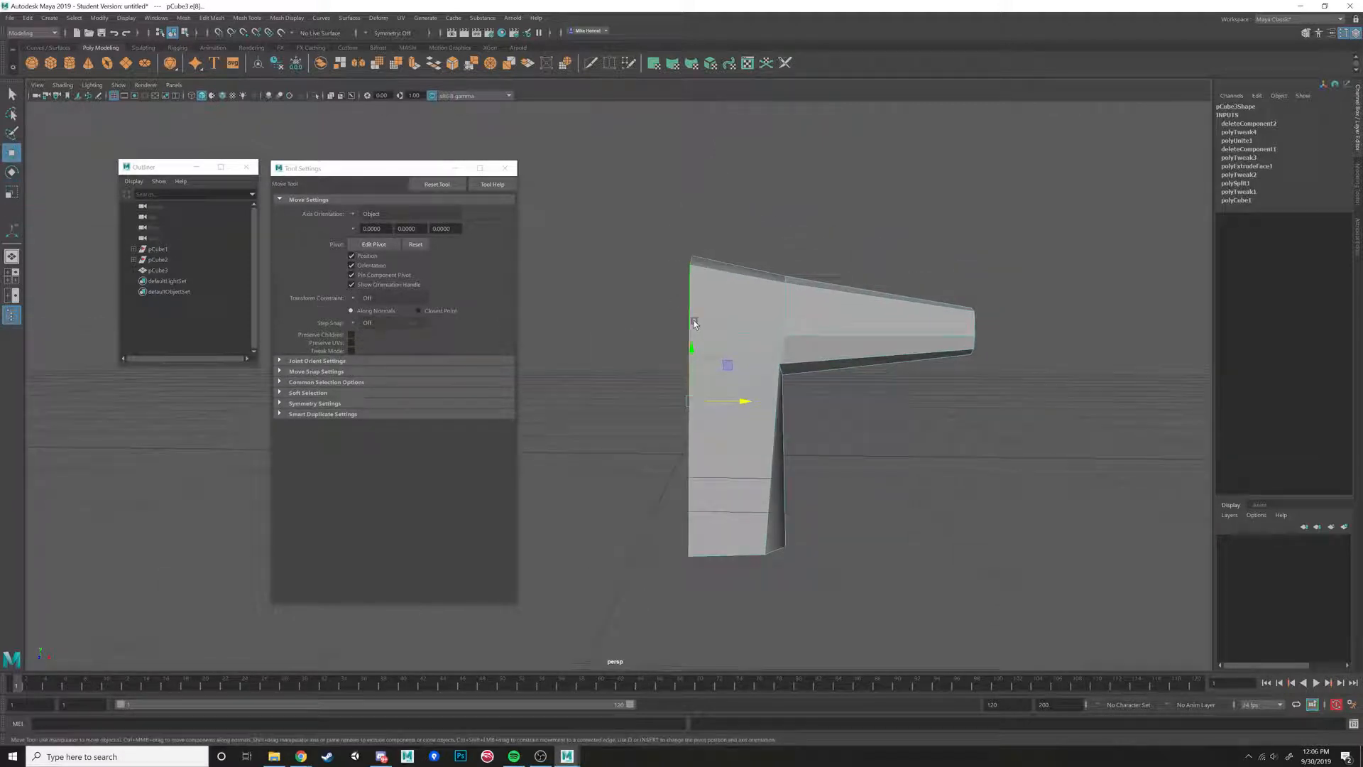
key(x)
drag(738, 400, 685, 383)
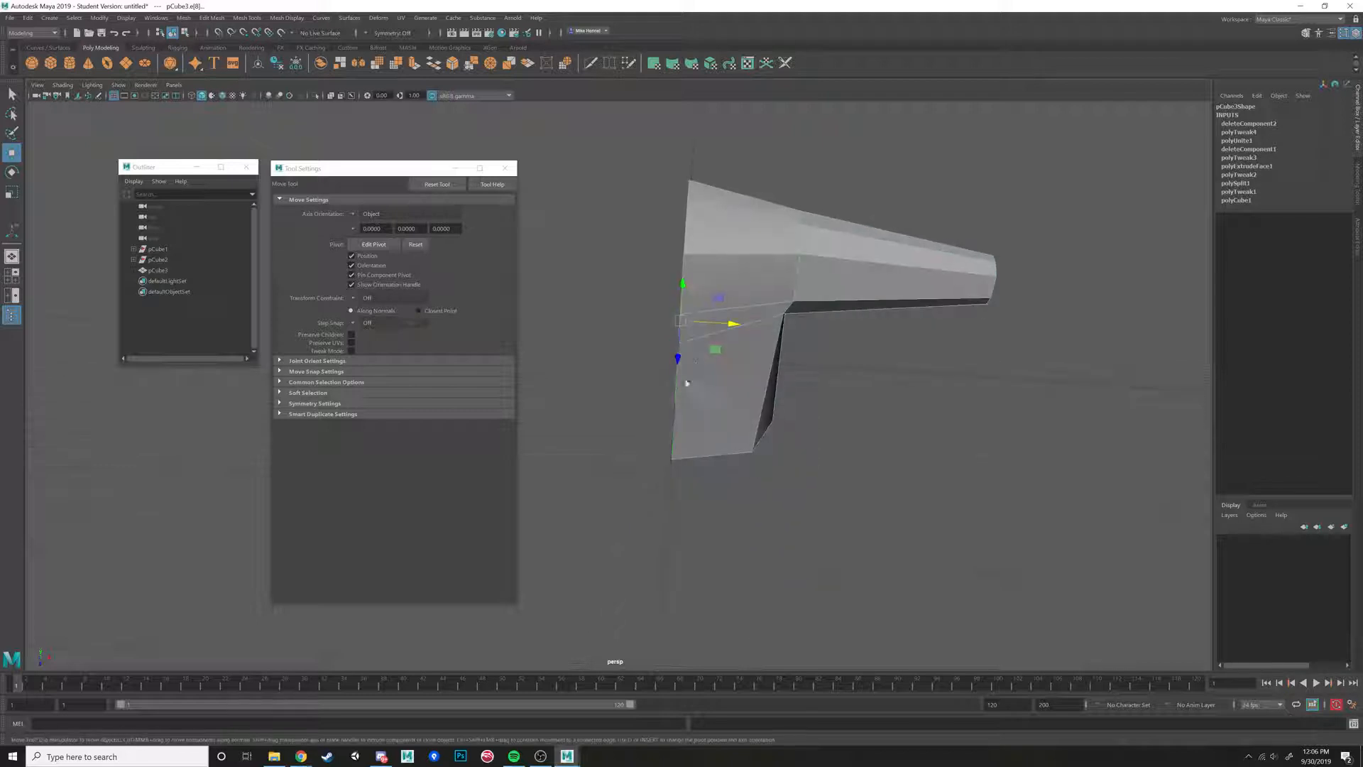
right_drag(723, 313, 775, 277)
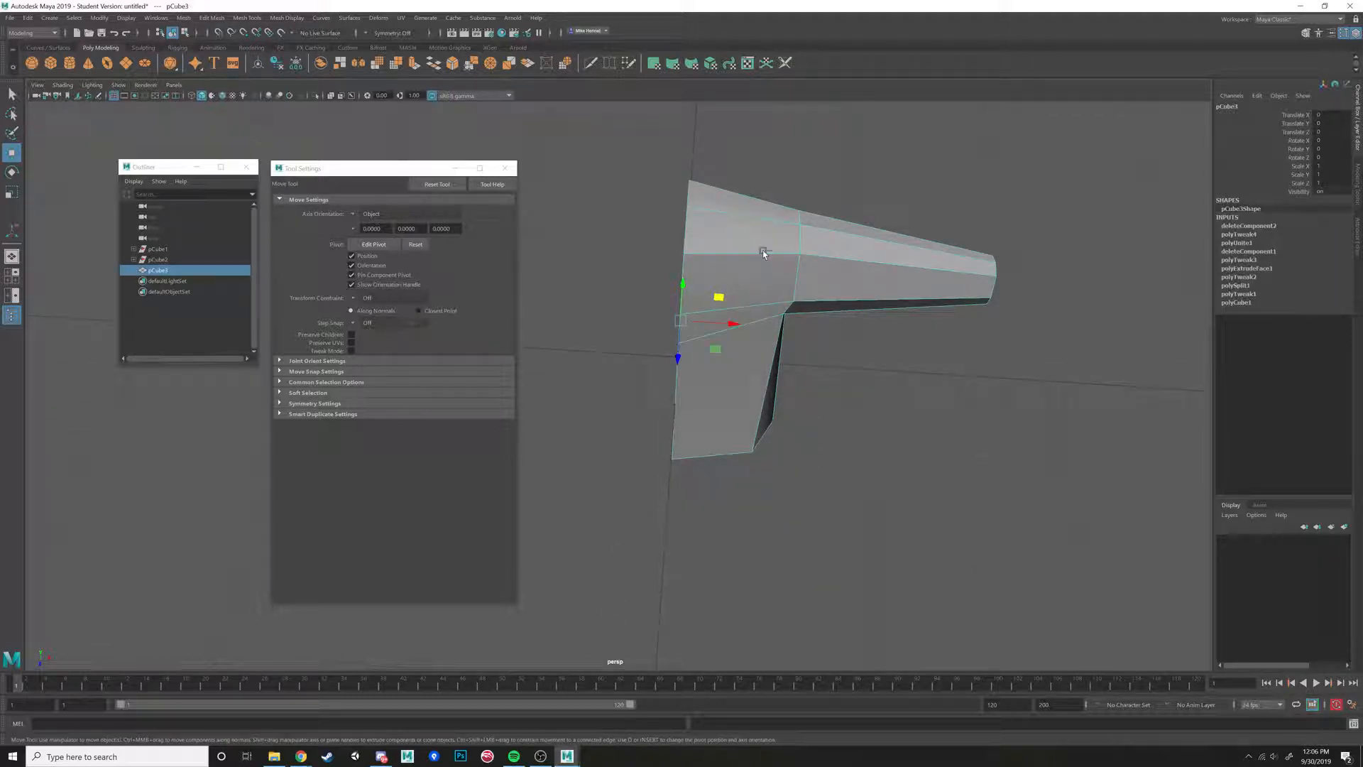
Duplicate the half torso with Scale X set to -1 and combine both halves into one mesh.
key(ctrl+d)
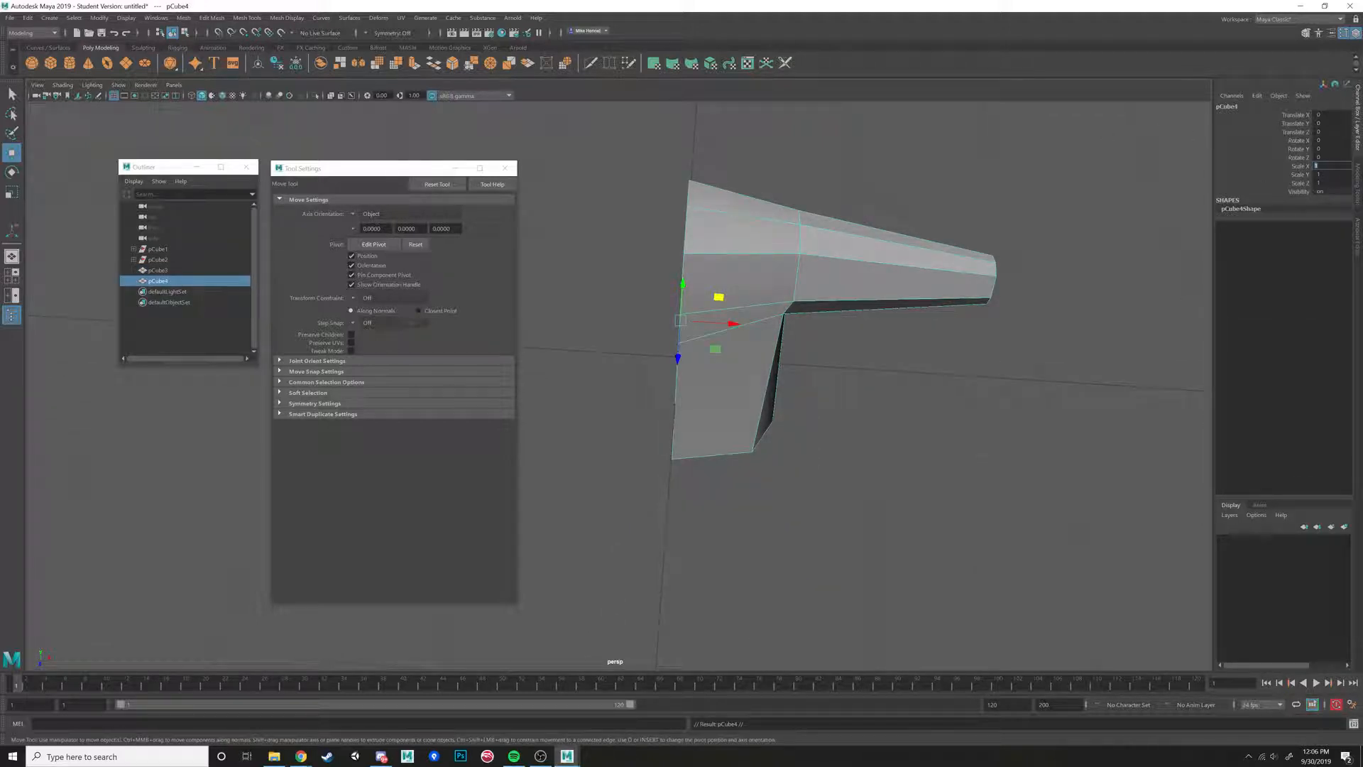
text(-1)
key(Return)
shift+click(746, 284)
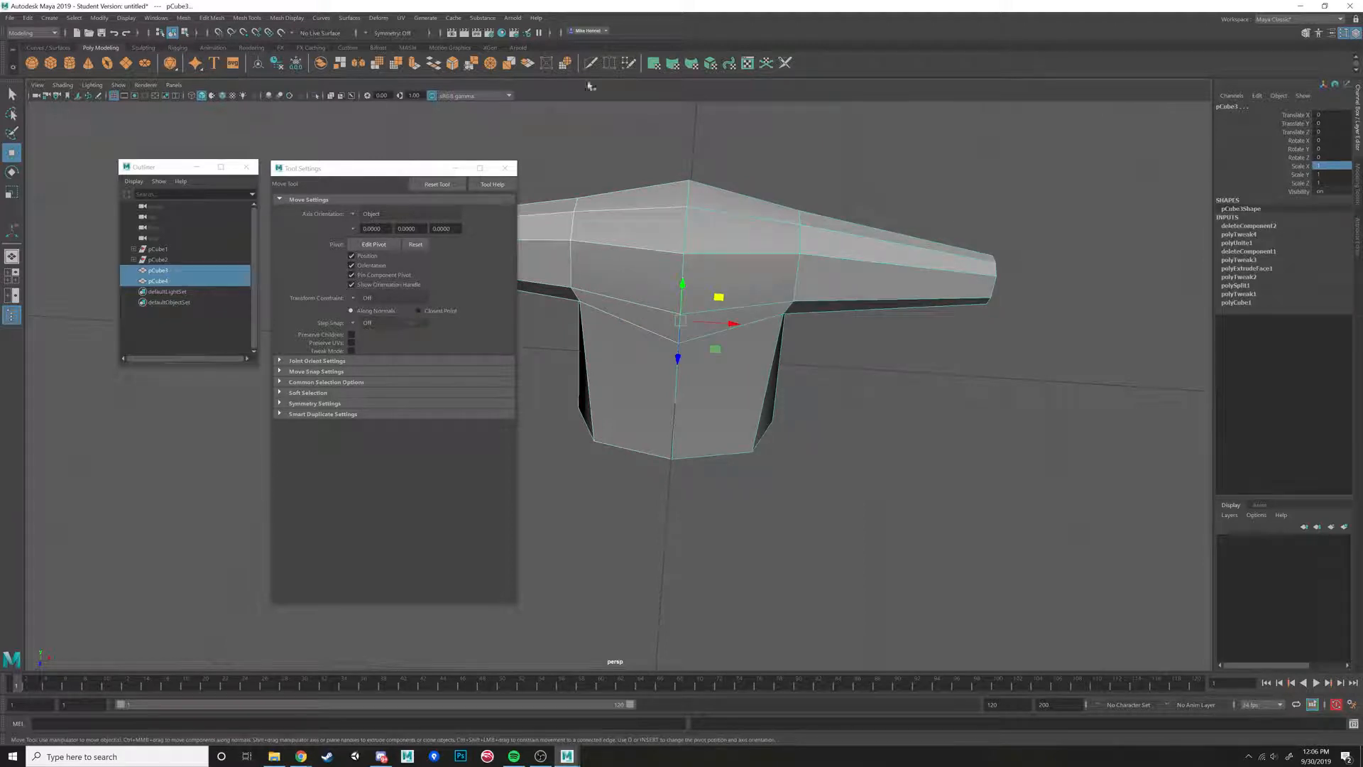
click(184, 18)
click(204, 57)
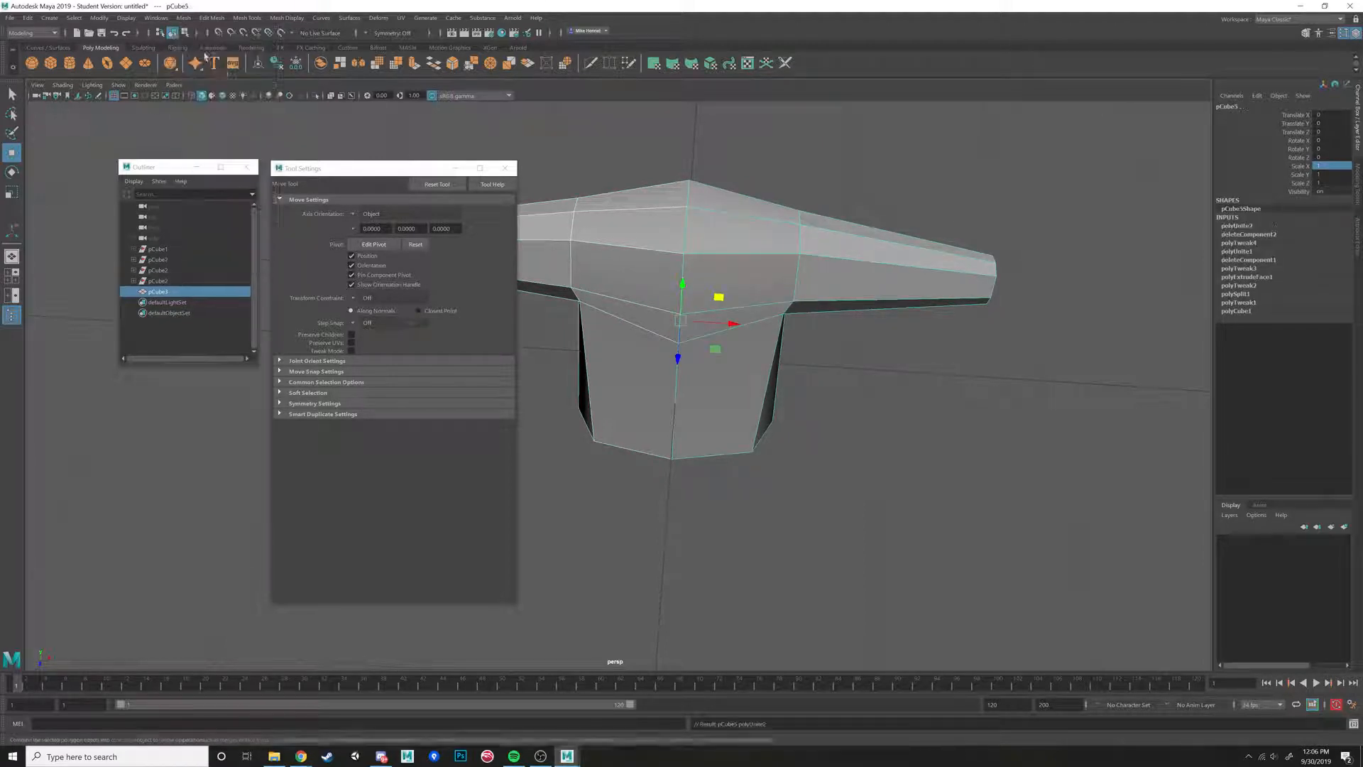
In face mode, select one half's connected faces and invert the selection to examine whether the halves are joined.
alt+drag(675, 149, 649, 249)
right_drag(650, 249, 648, 279)
click(747, 280)
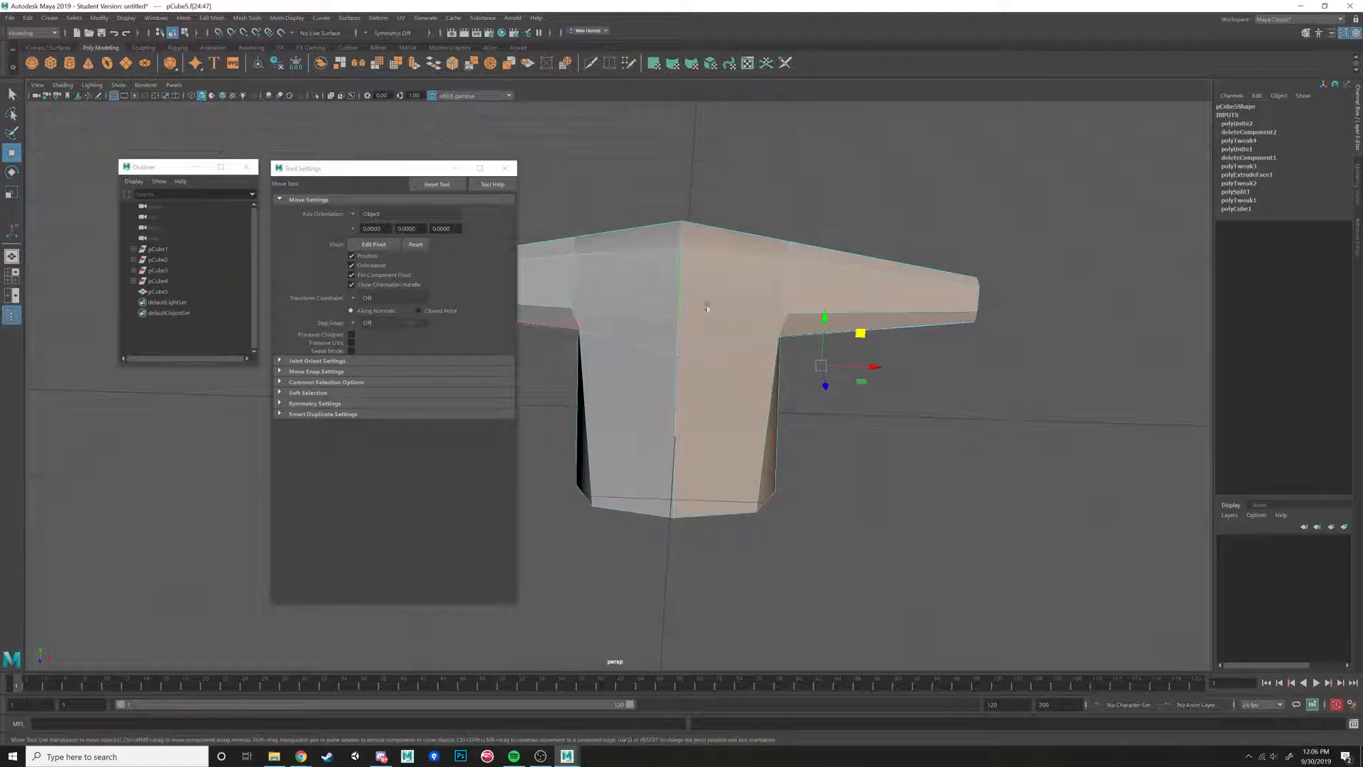
key(ctrl+shift+i)
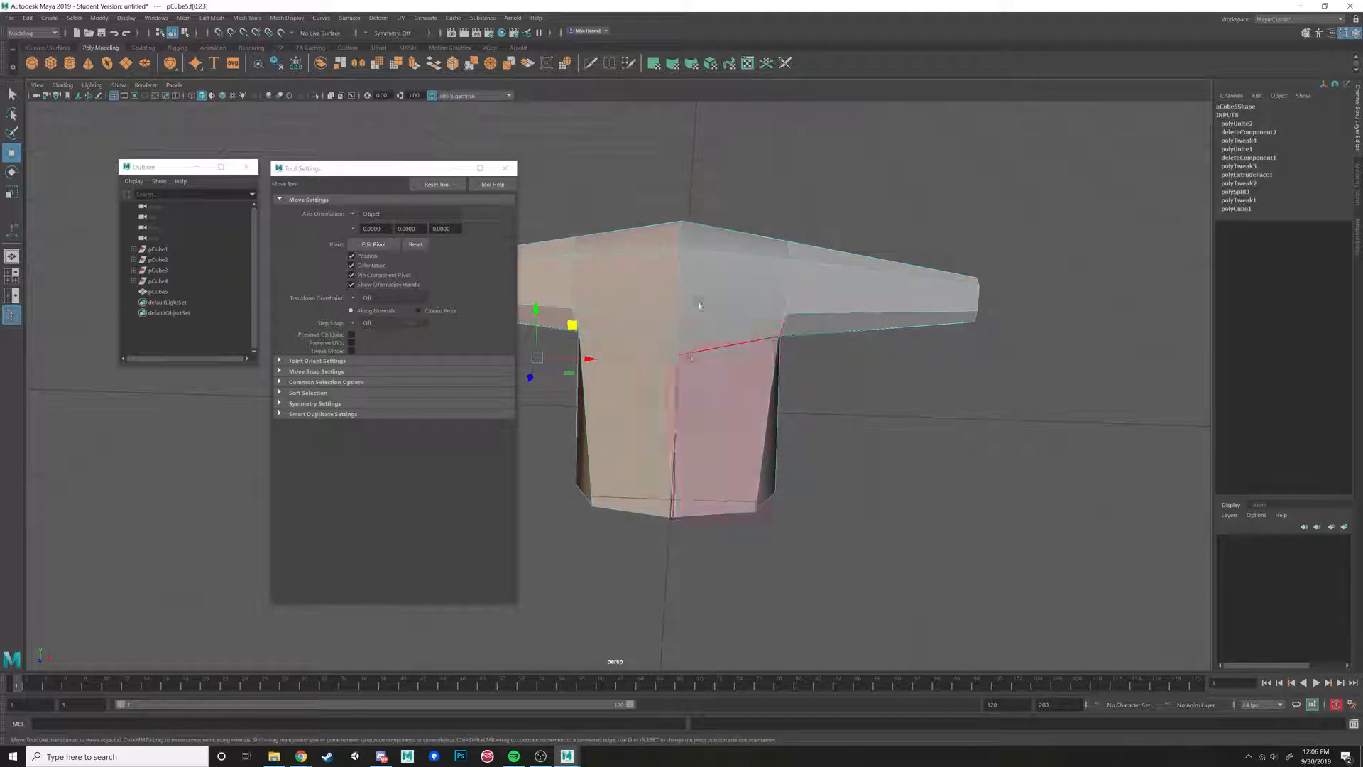
In vertex mode with wireframe display, select all centre seam vertices, merge them, and return to shaded display.
right_drag(674, 282, 632, 280)
alt+drag(632, 280, 714, 647)
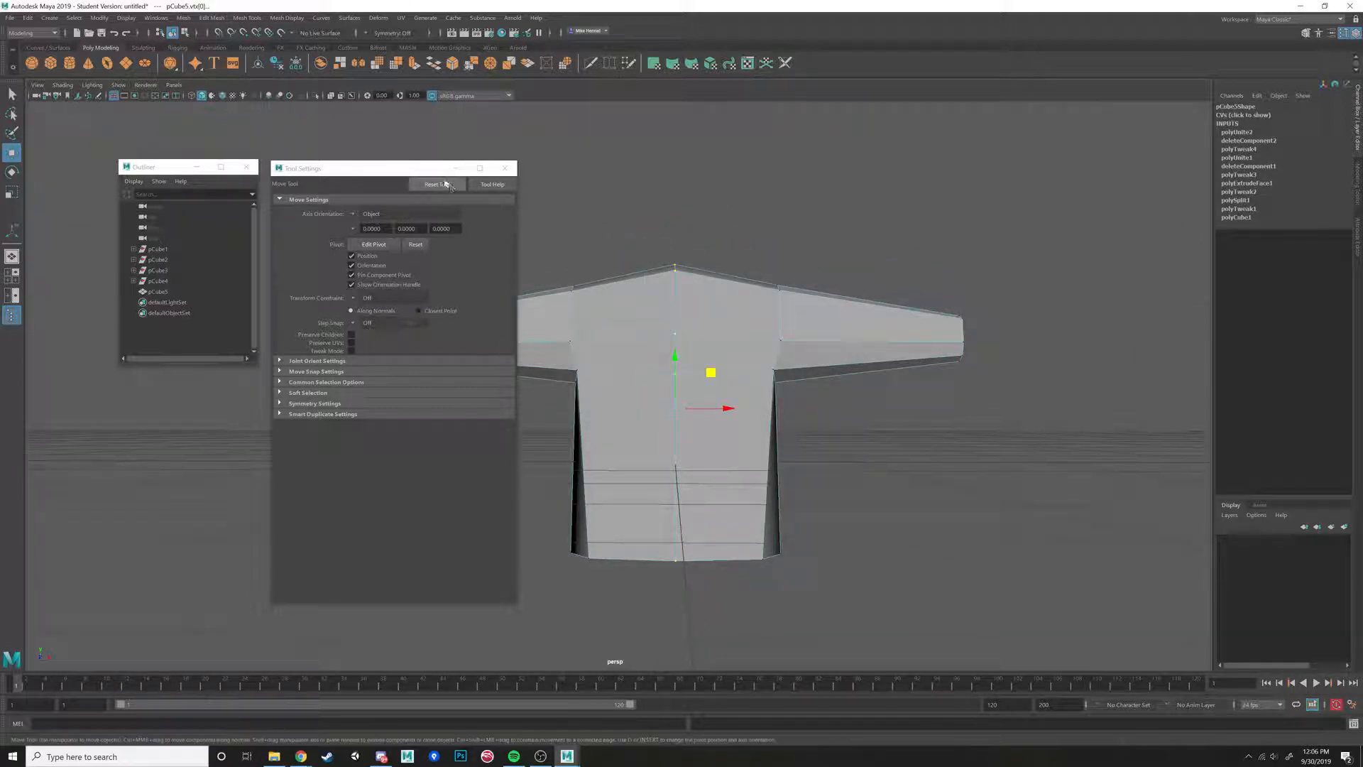
key(4)
alt+drag(678, 419, 715, 438)
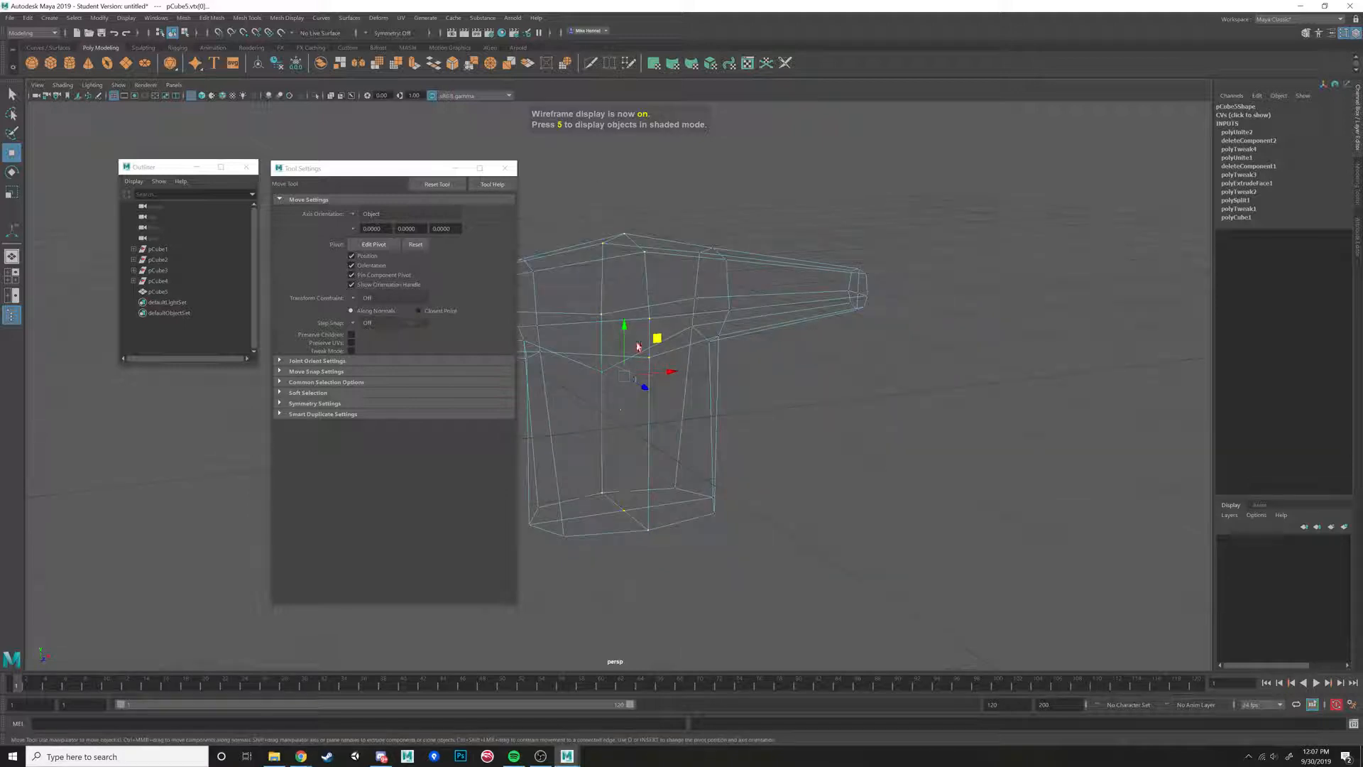
alt+drag(636, 347, 600, 335)
click(179, 18)
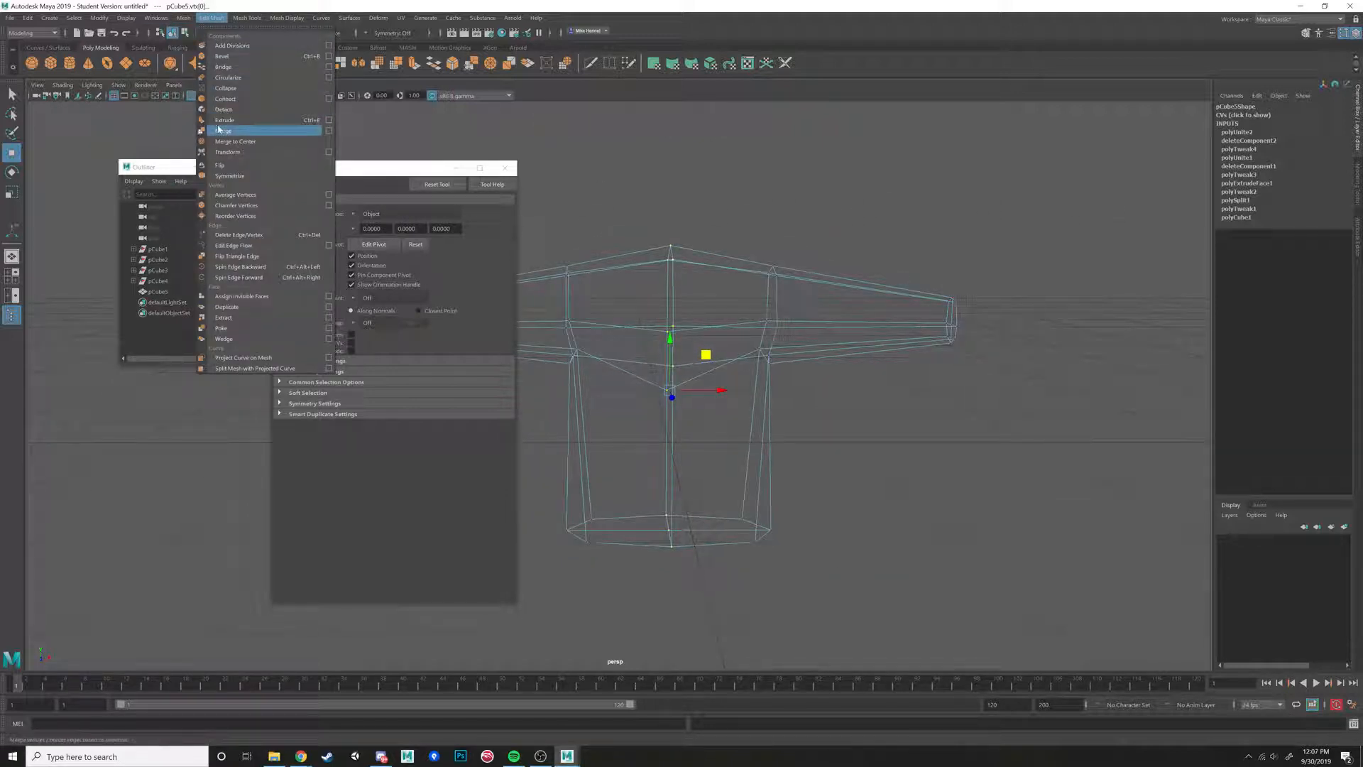
click(220, 138)
key(5)
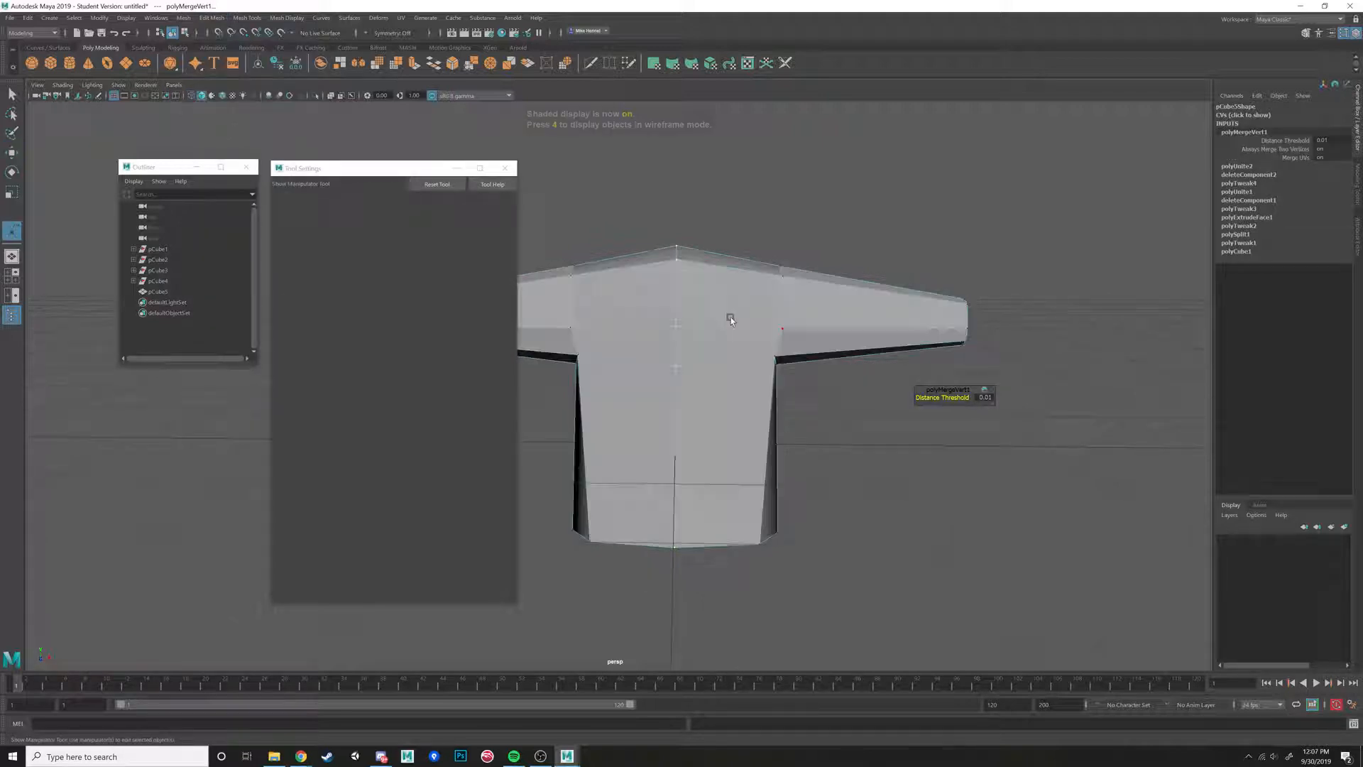
In face mode, select the connected face shell of the torso to check the merge, and deselect it.
right_drag(731, 316, 725, 346)
double_click(723, 296)
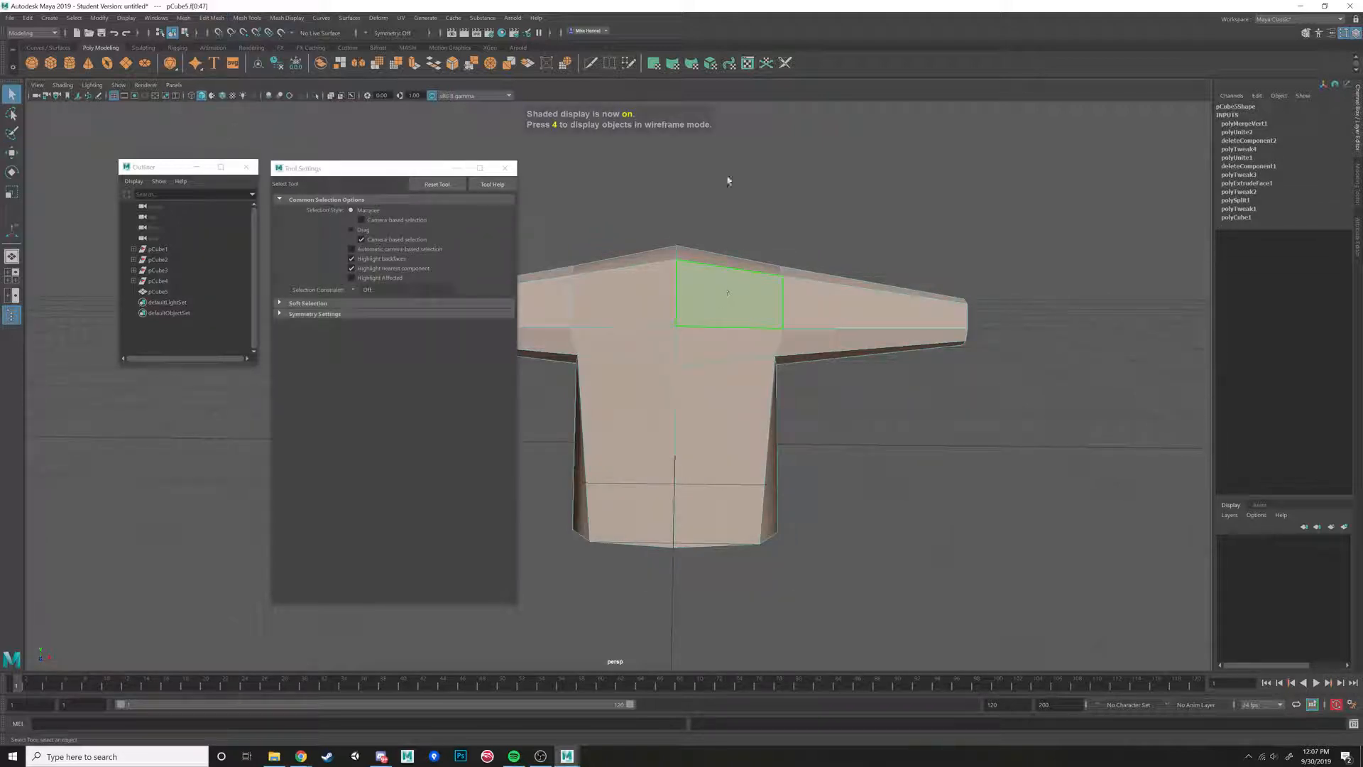
click(857, 500)
In vertex mode, move the central chest seam vertex along X to test the merge and undo the move.
right_drag(731, 295, 675, 325)
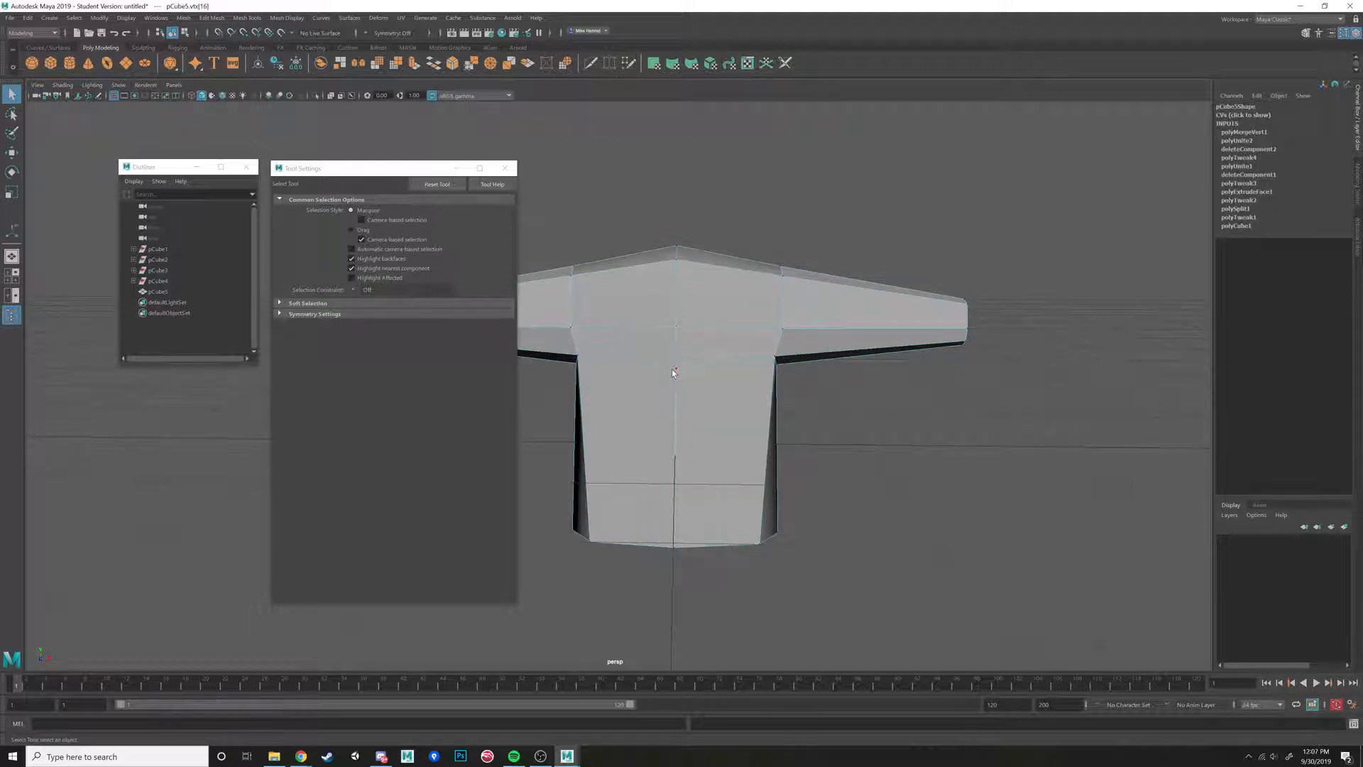
key(w)
drag(731, 367, 682, 366)
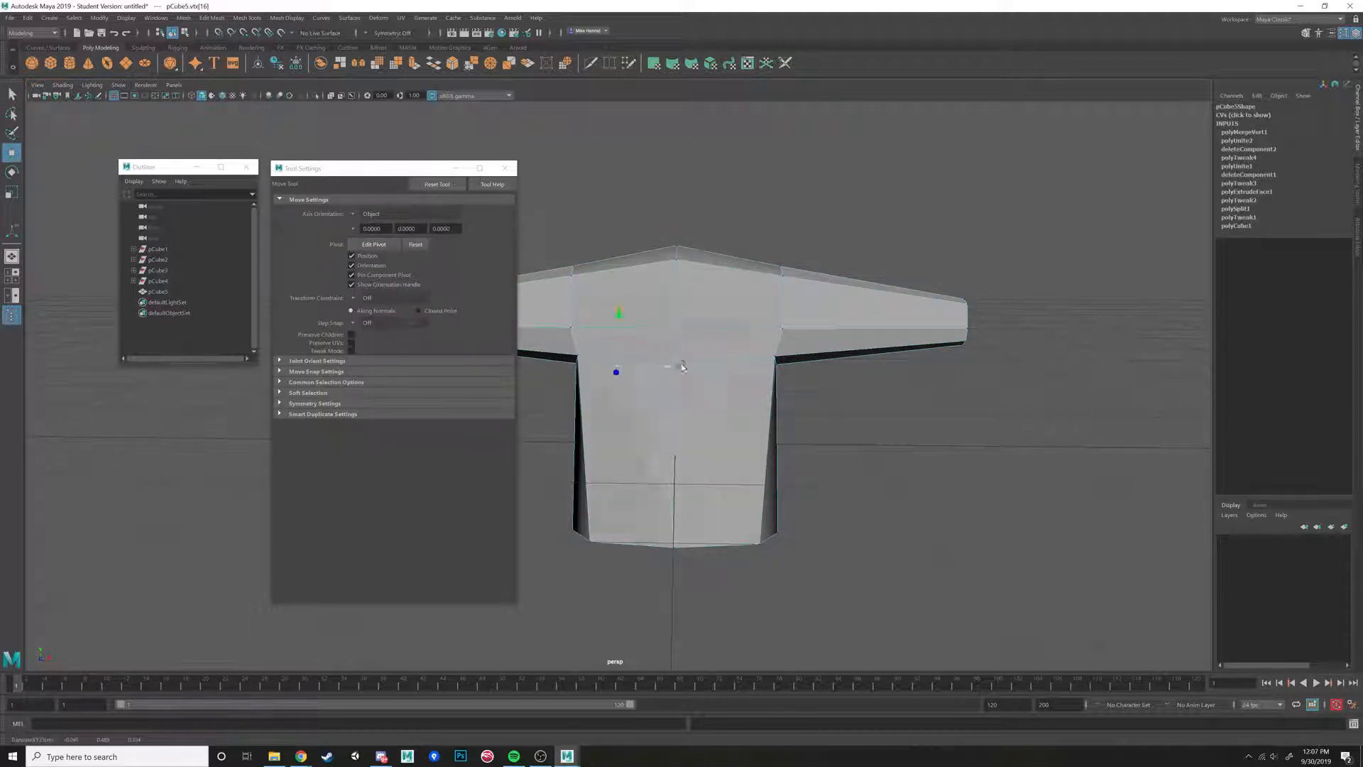
key(ctrl+z)
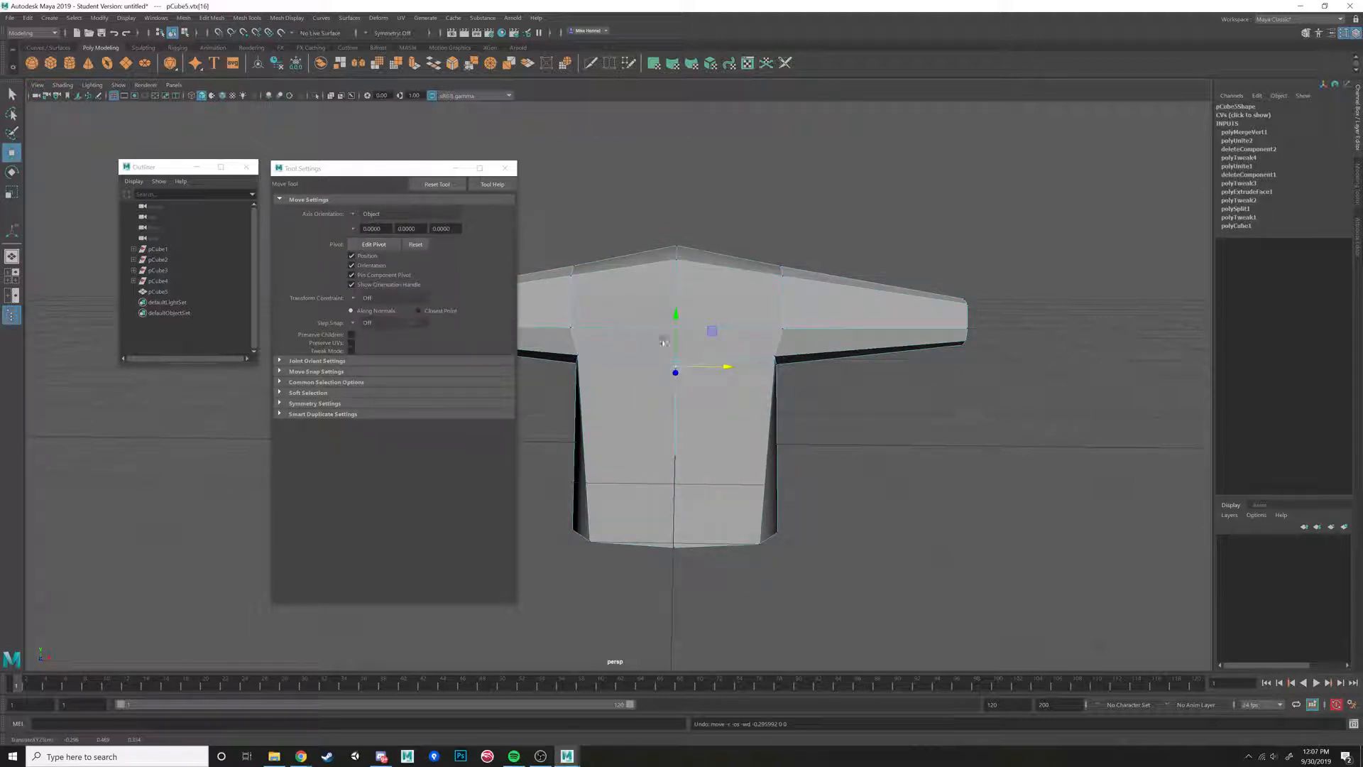
Test the front vertex of the neckline seam by moving it along X, and undo the move.
click(676, 260)
alt+drag(692, 270, 714, 353)
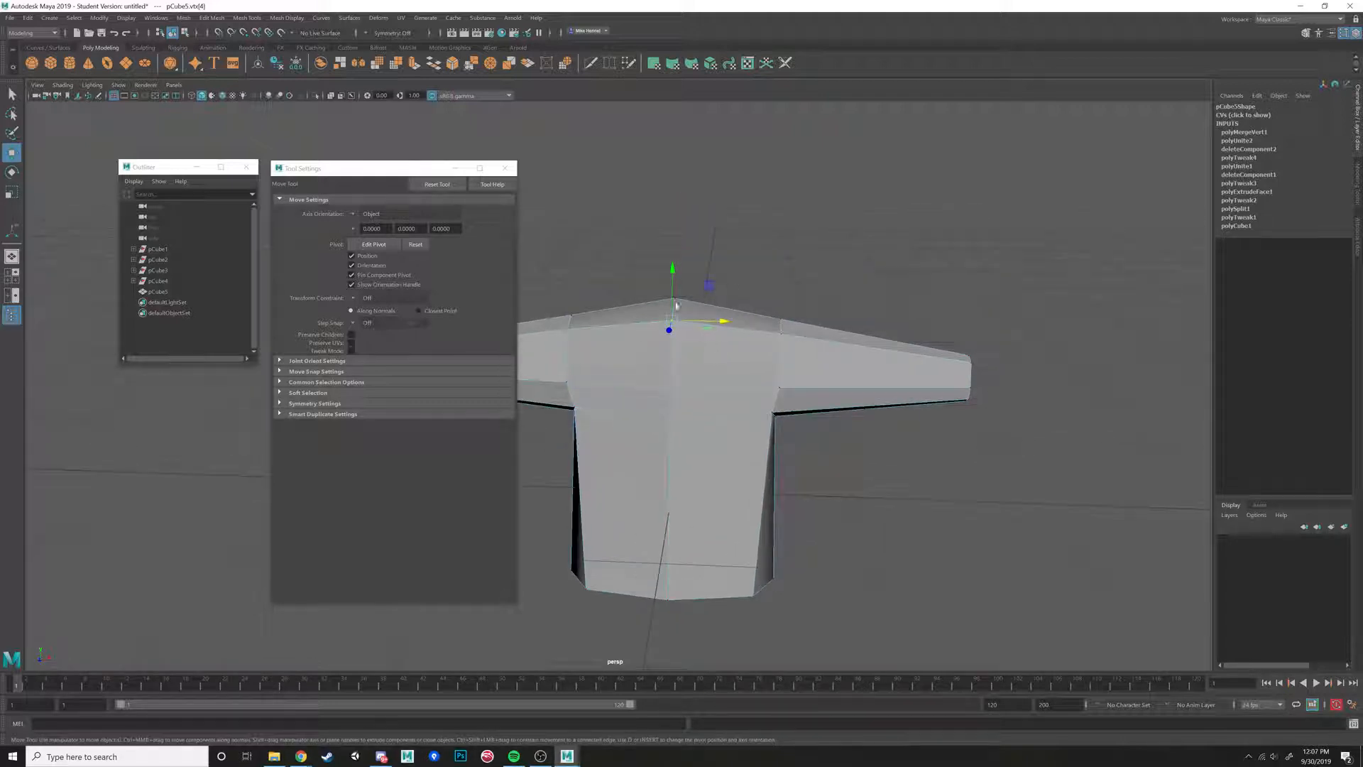
scroll(654, 323, up, 6)
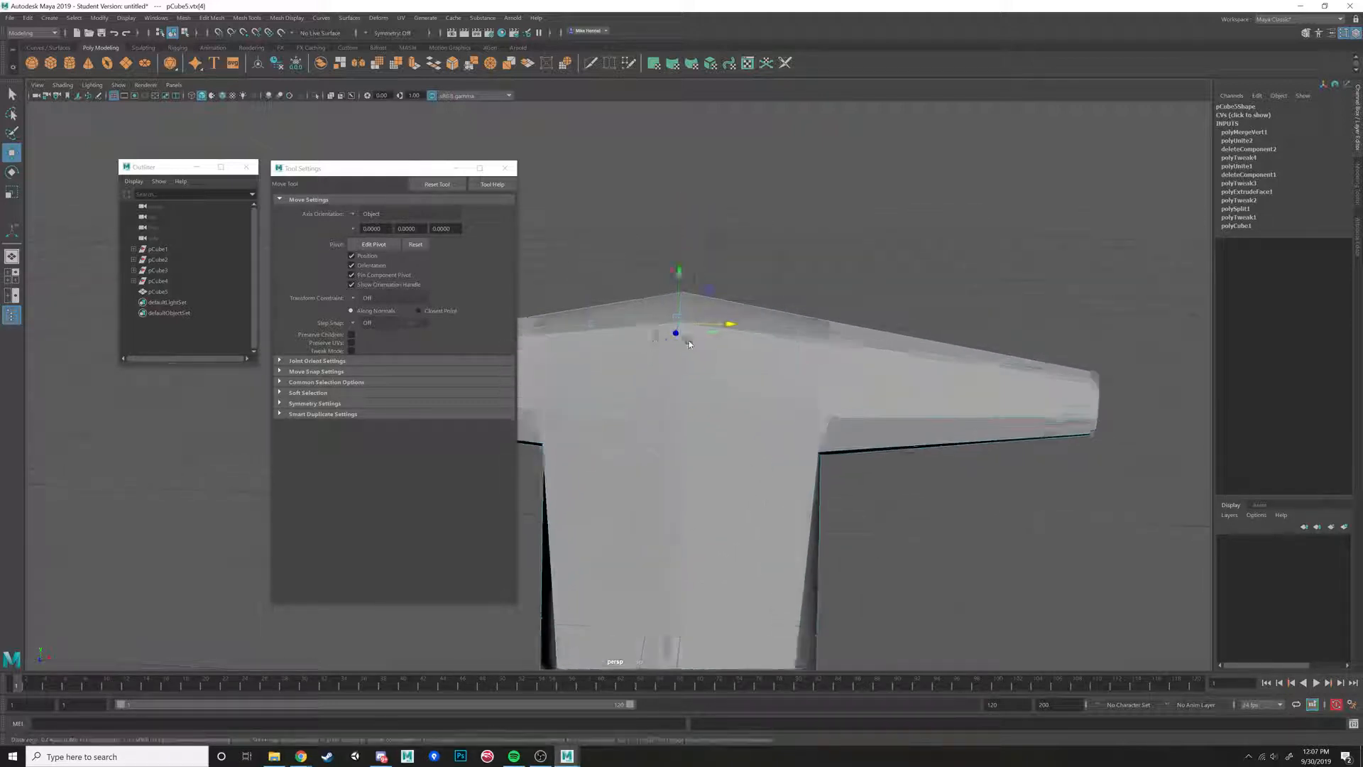
click(675, 269)
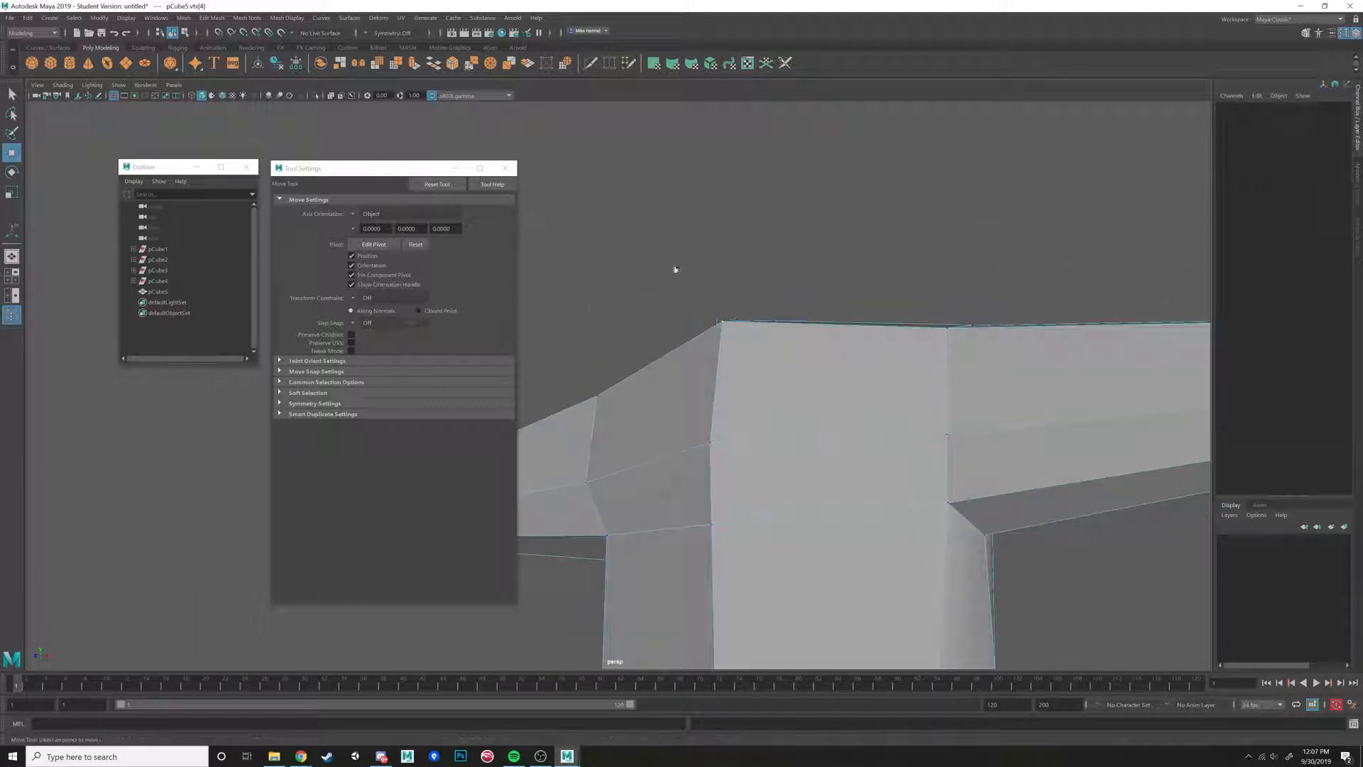
click(735, 330)
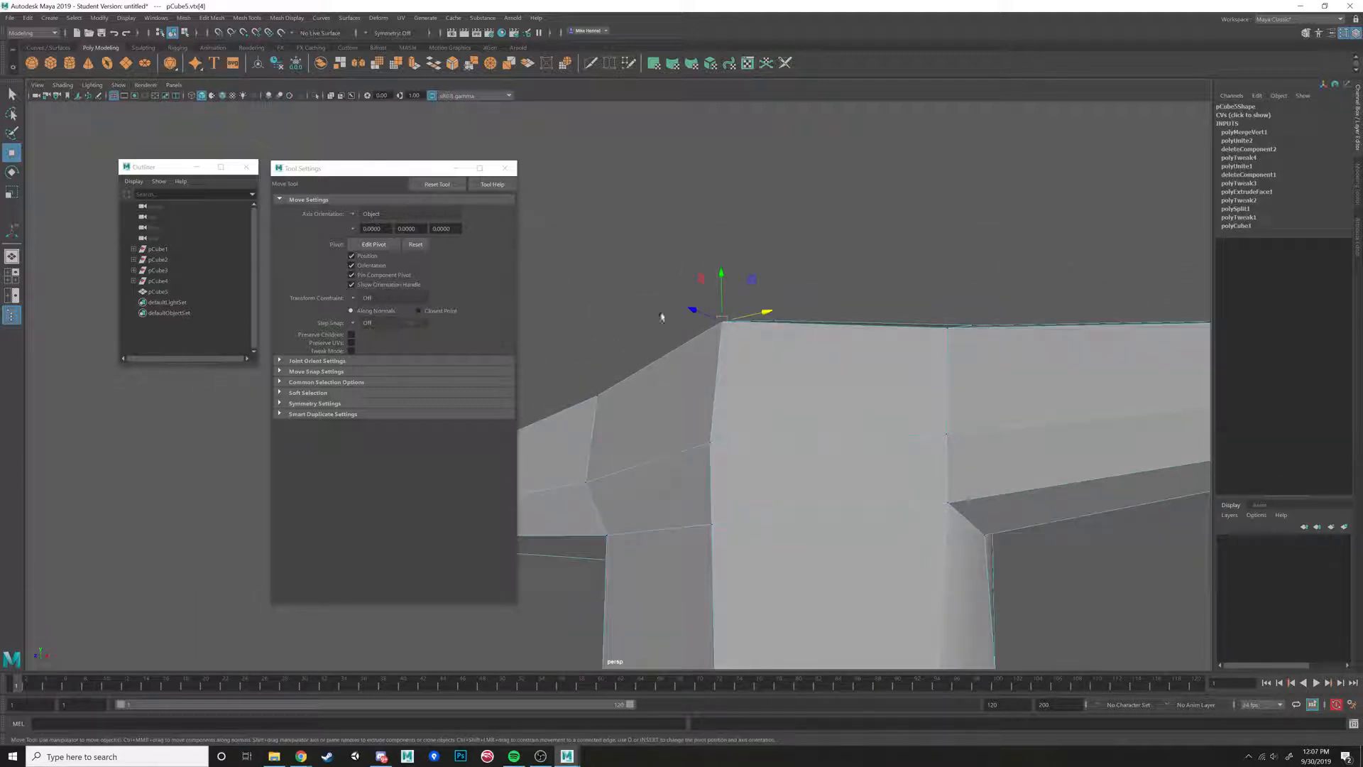
click(661, 251)
drag(676, 271, 660, 308)
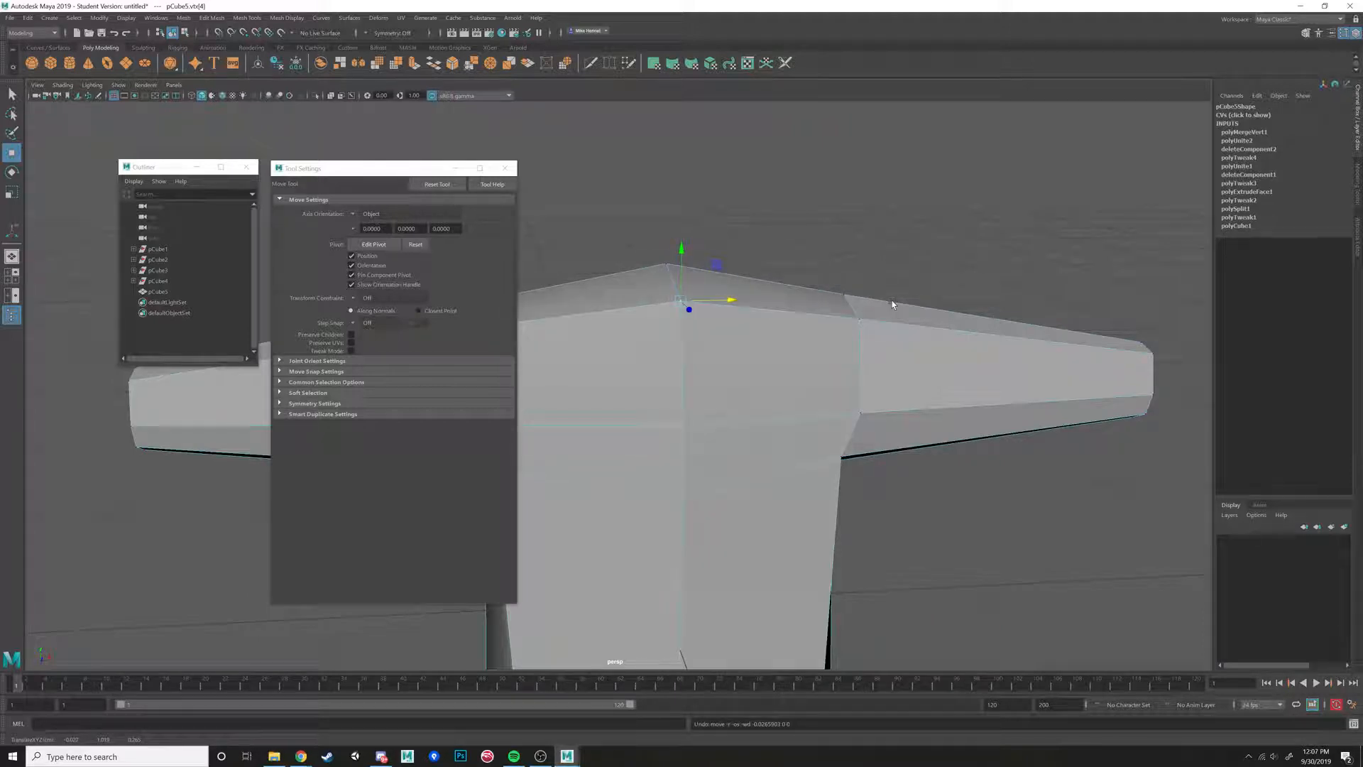
Move another seam vertex at the top of the torso along X as a merge test and undo it.
alt+drag(749, 286, 700, 256)
scroll(697, 252, up, 2)
click(700, 210)
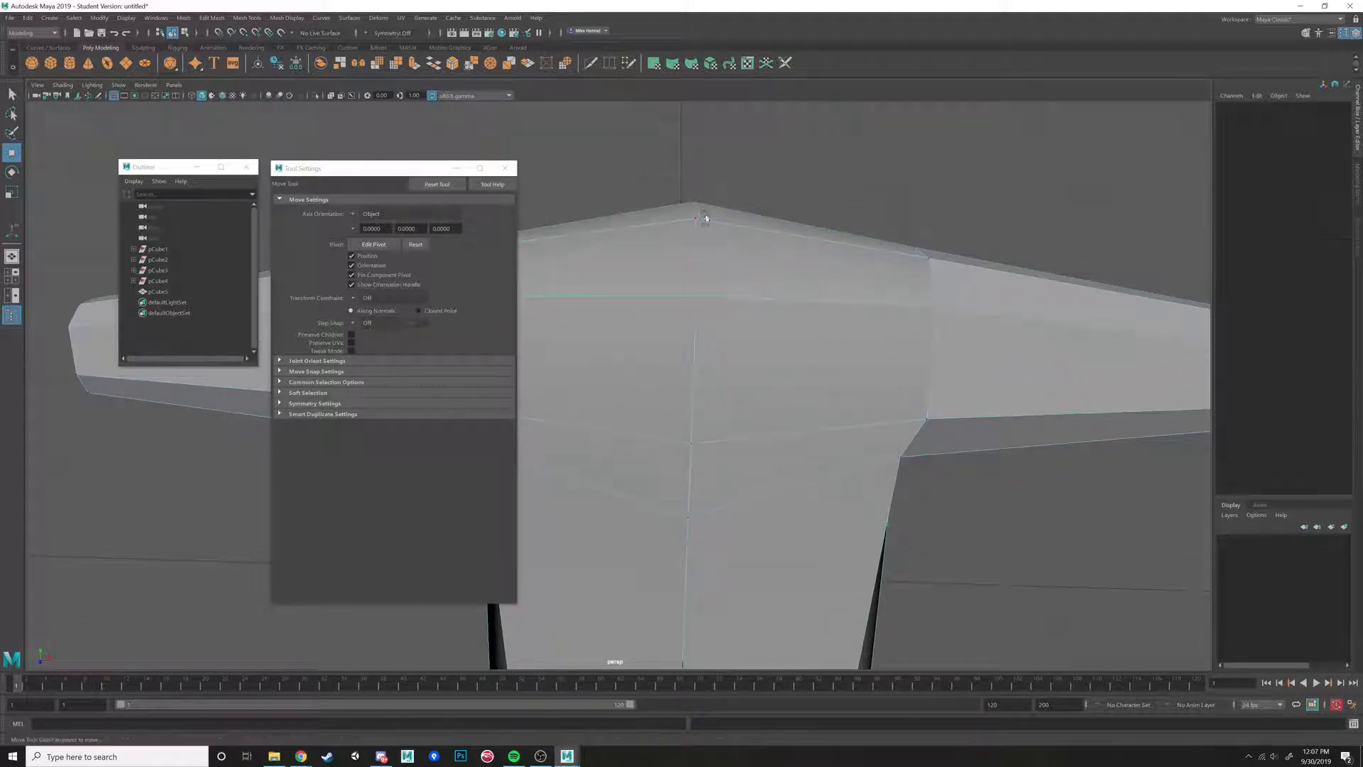
click(695, 219)
drag(742, 216, 842, 220)
click(700, 216)
key(ctrl+z)
key(ctrl+z)
Test the merged seam vertices on the torso's back by moving them along X, and undo the move.
alt+drag(697, 209, 602, 265)
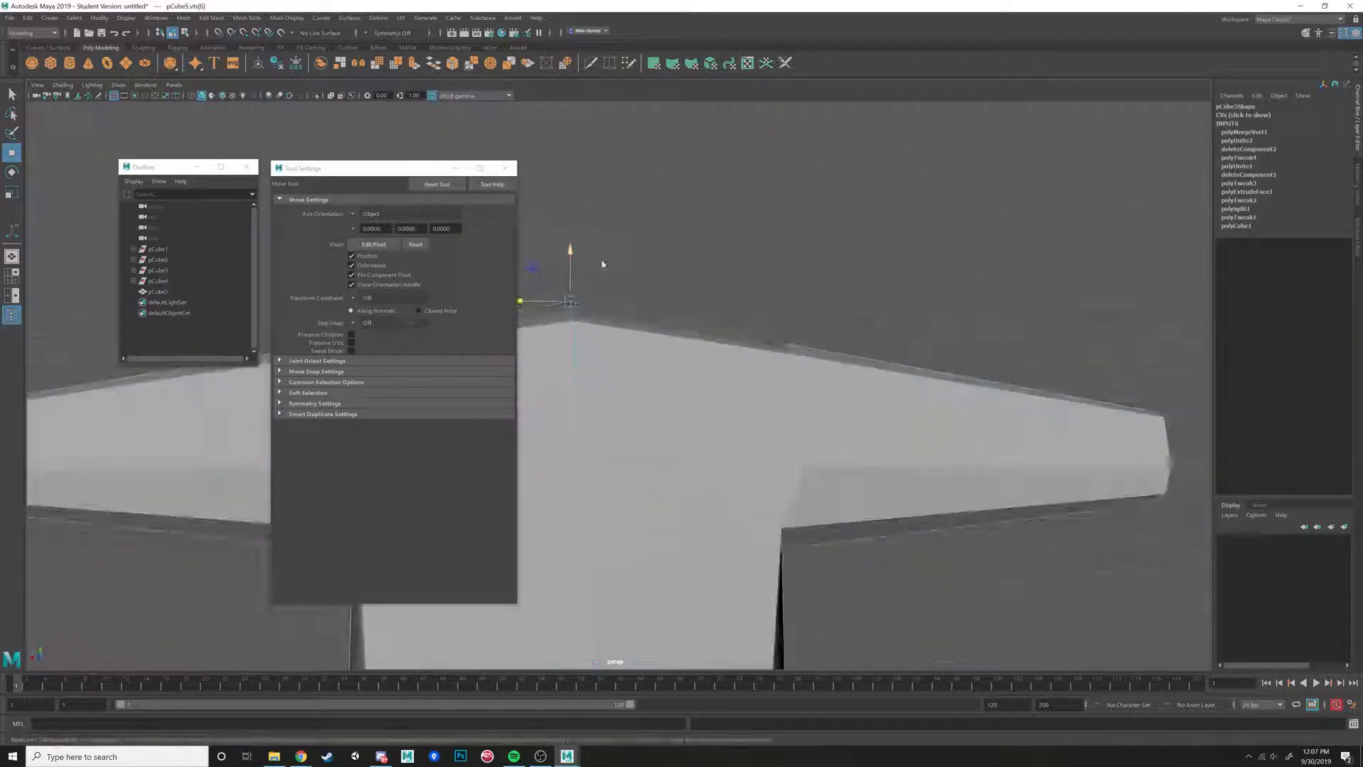
click(574, 321)
alt+drag(576, 324, 693, 414)
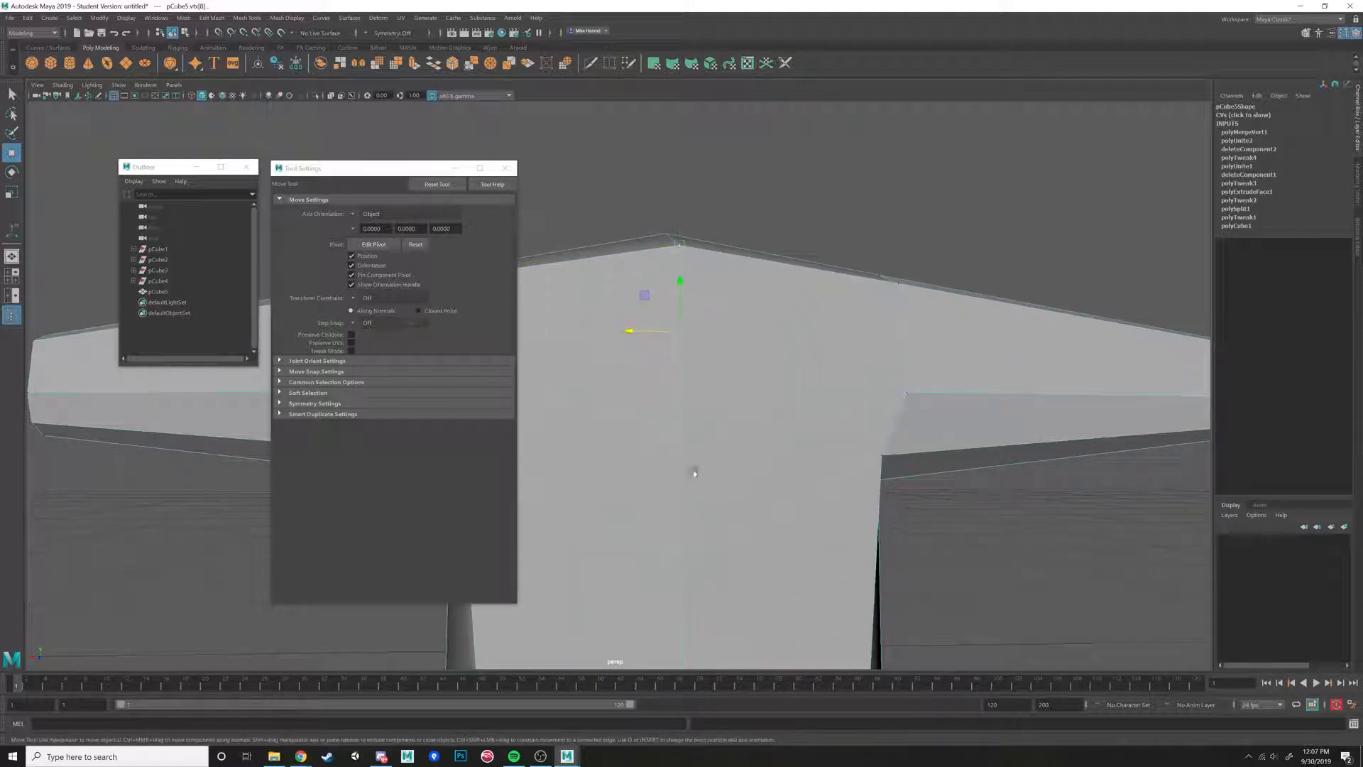
alt+drag(694, 471, 721, 322)
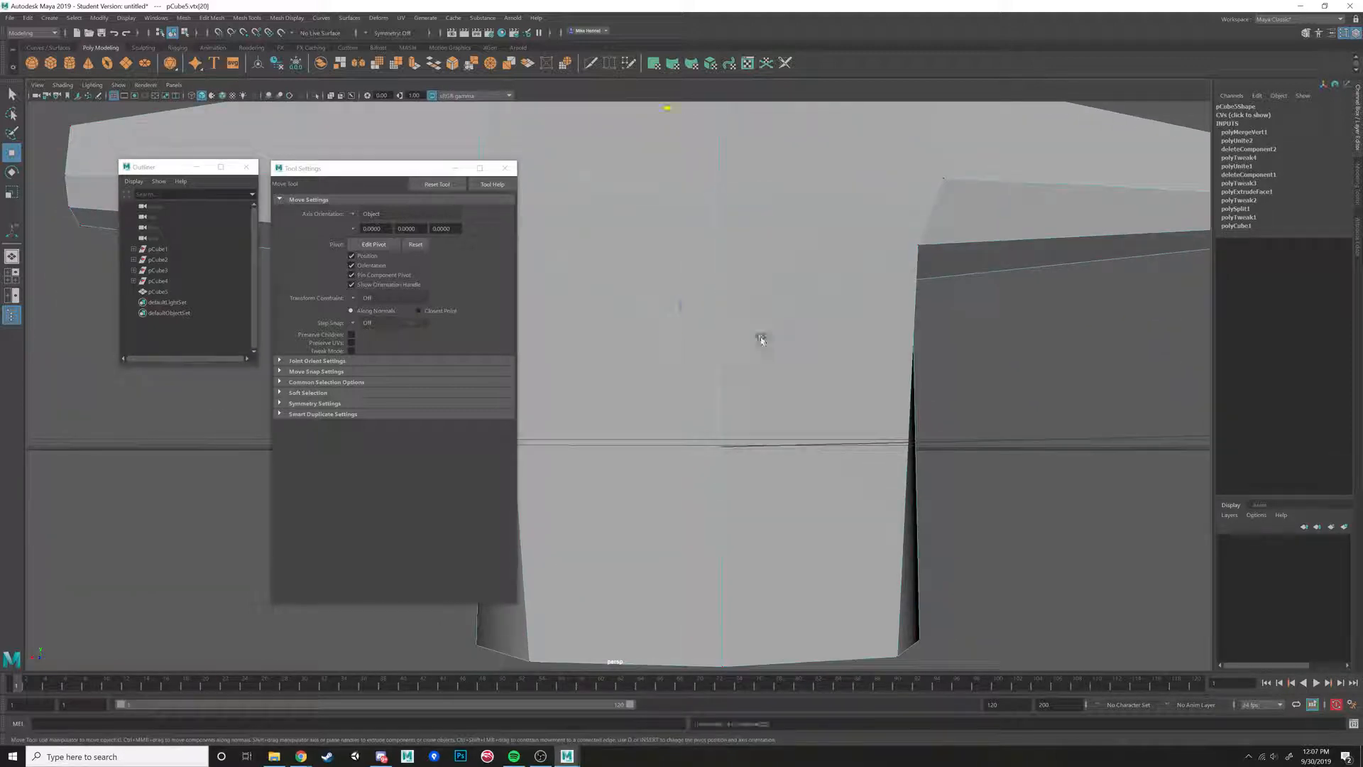
alt+drag(739, 213, 649, 284)
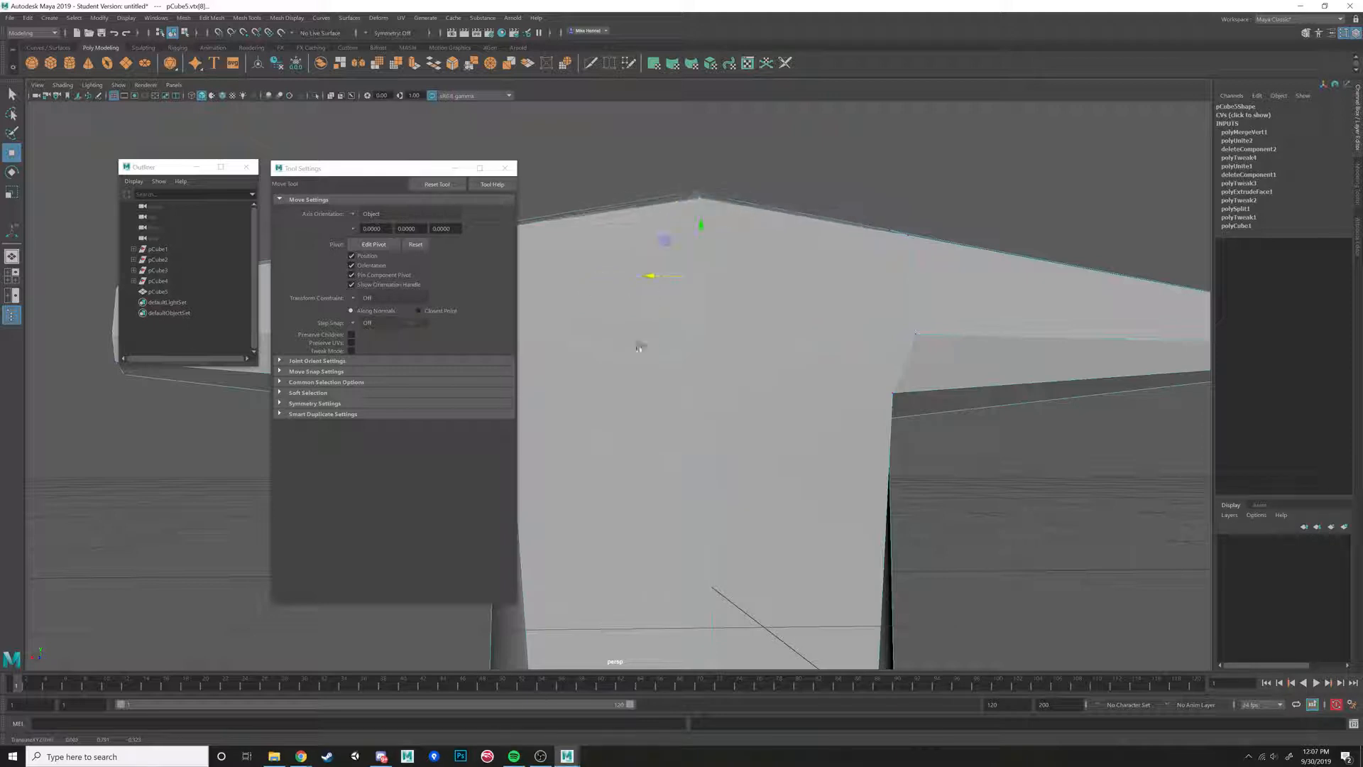
key(ctrl+z)
alt+middle_drag(685, 441, 733, 405)
right_drag(711, 400, 723, 430)
alt+drag(724, 426, 718, 443)
alt+right_drag(718, 443, 691, 474)
alt+middle_drag(690, 475, 845, 349)
drag(625, 177, 766, 523)
alt+drag(753, 426, 759, 396)
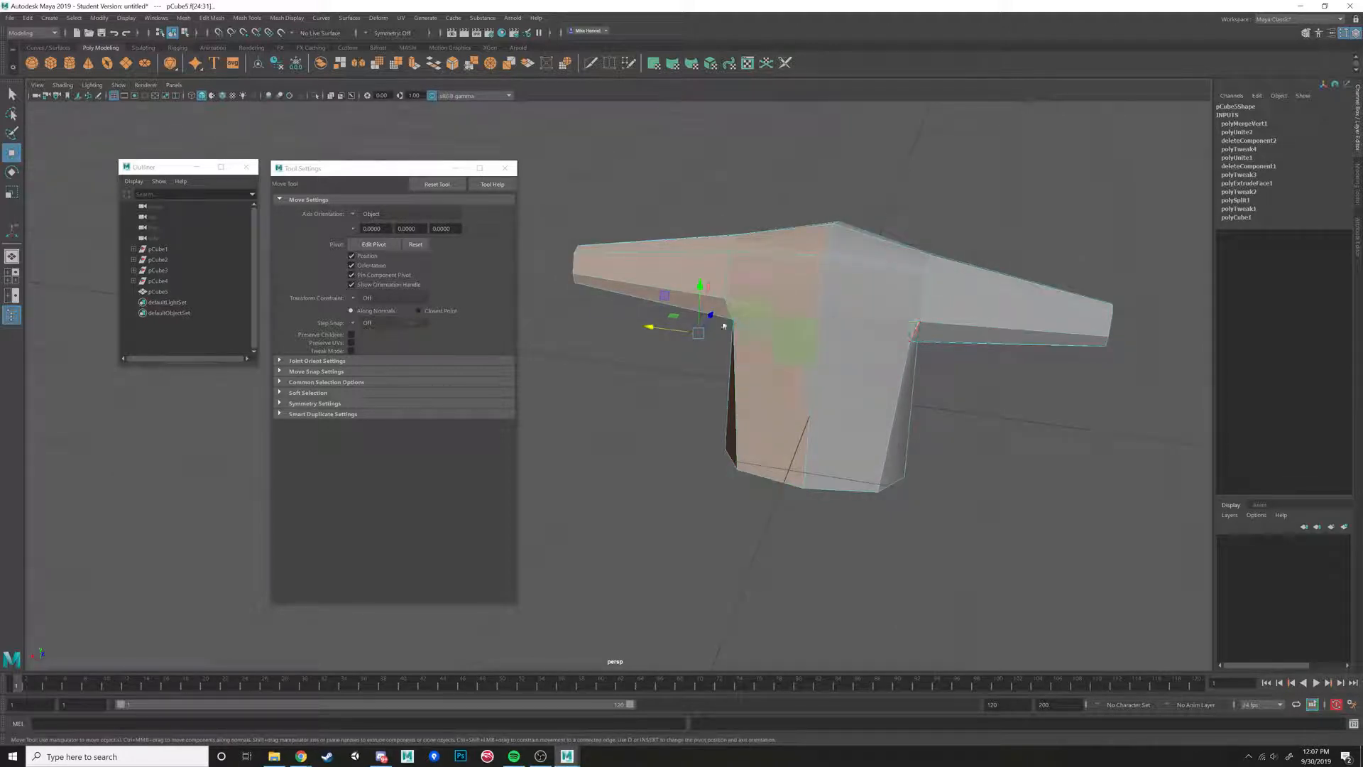
alt+drag(665, 330, 840, 423)
key(4)
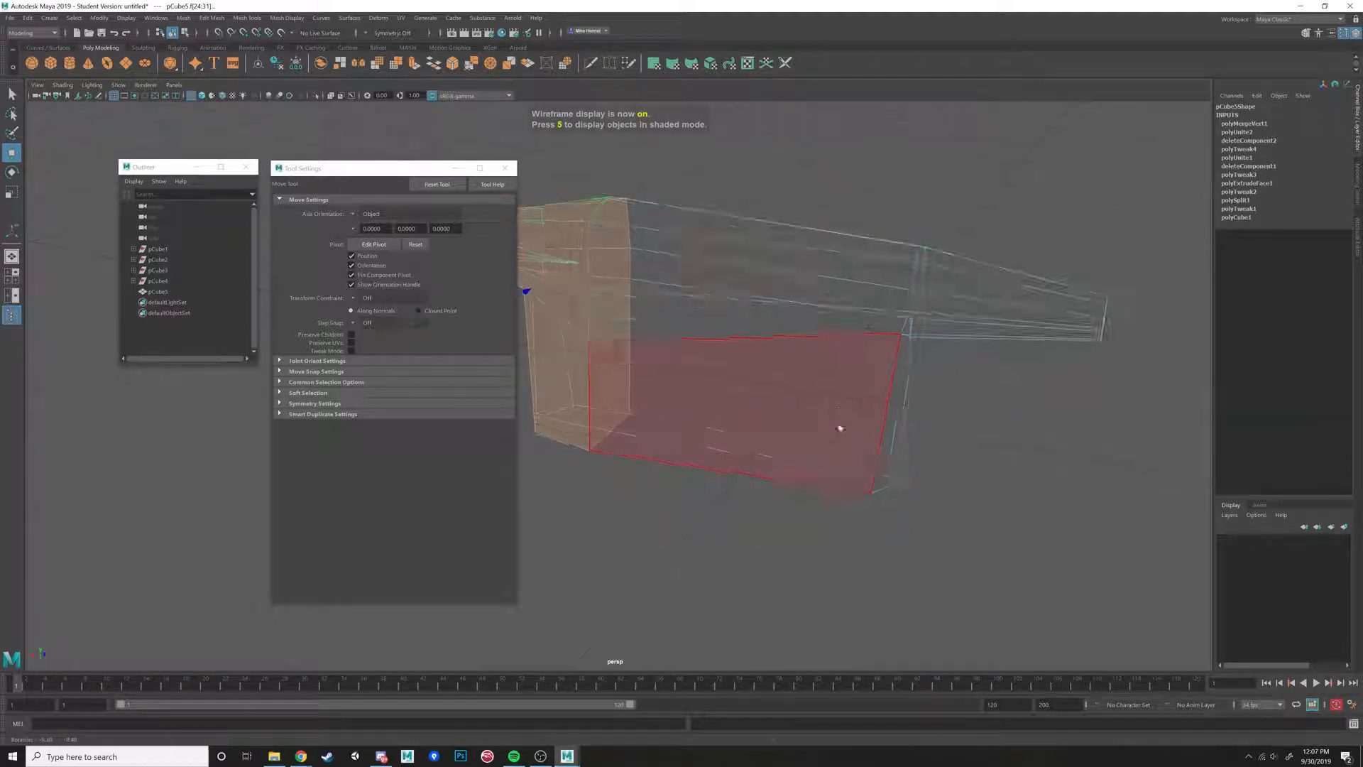
alt+drag(622, 254, 710, 312)
key(ctrl+z)
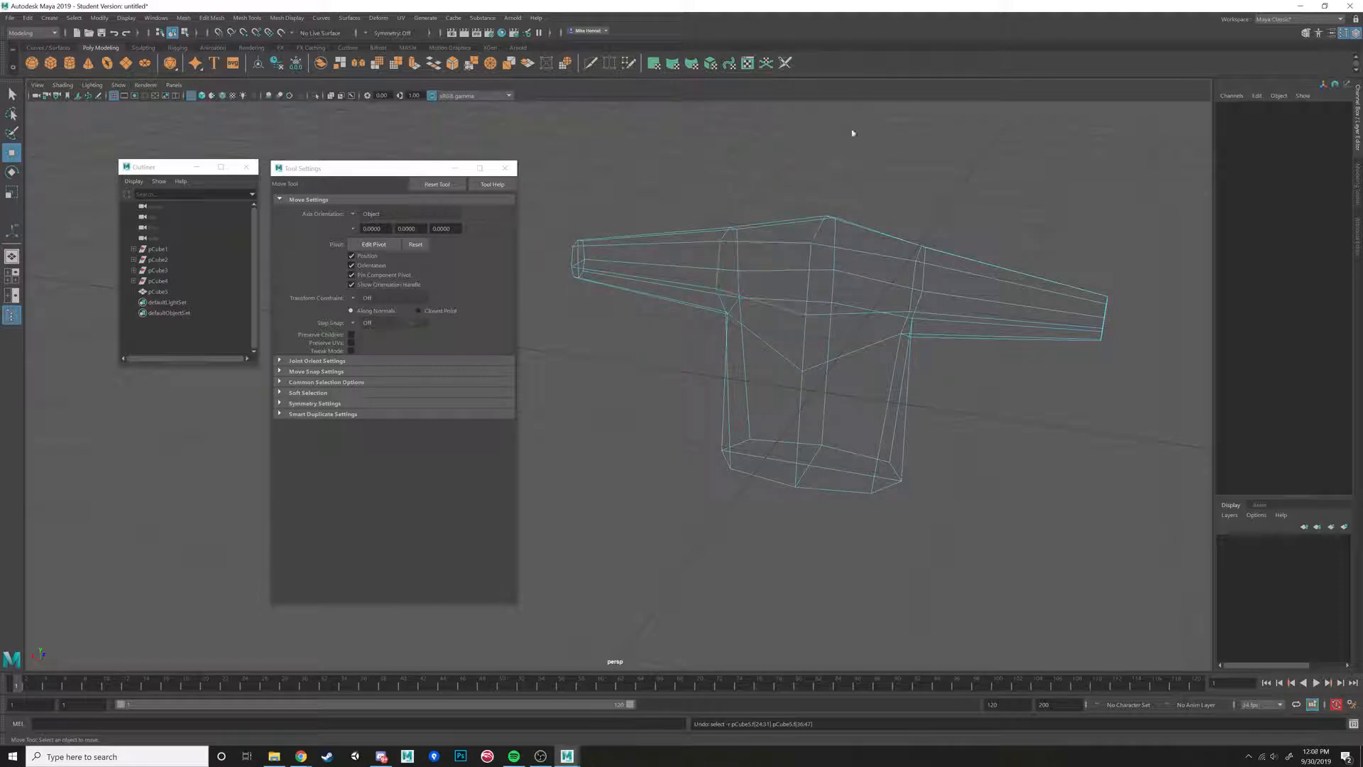
In face mode, select all faces of the negative X half of the combined torso and delete them.
click(798, 289)
alt+drag(899, 254, 794, 329)
right_click(716, 320)
right_drag(716, 323, 718, 350)
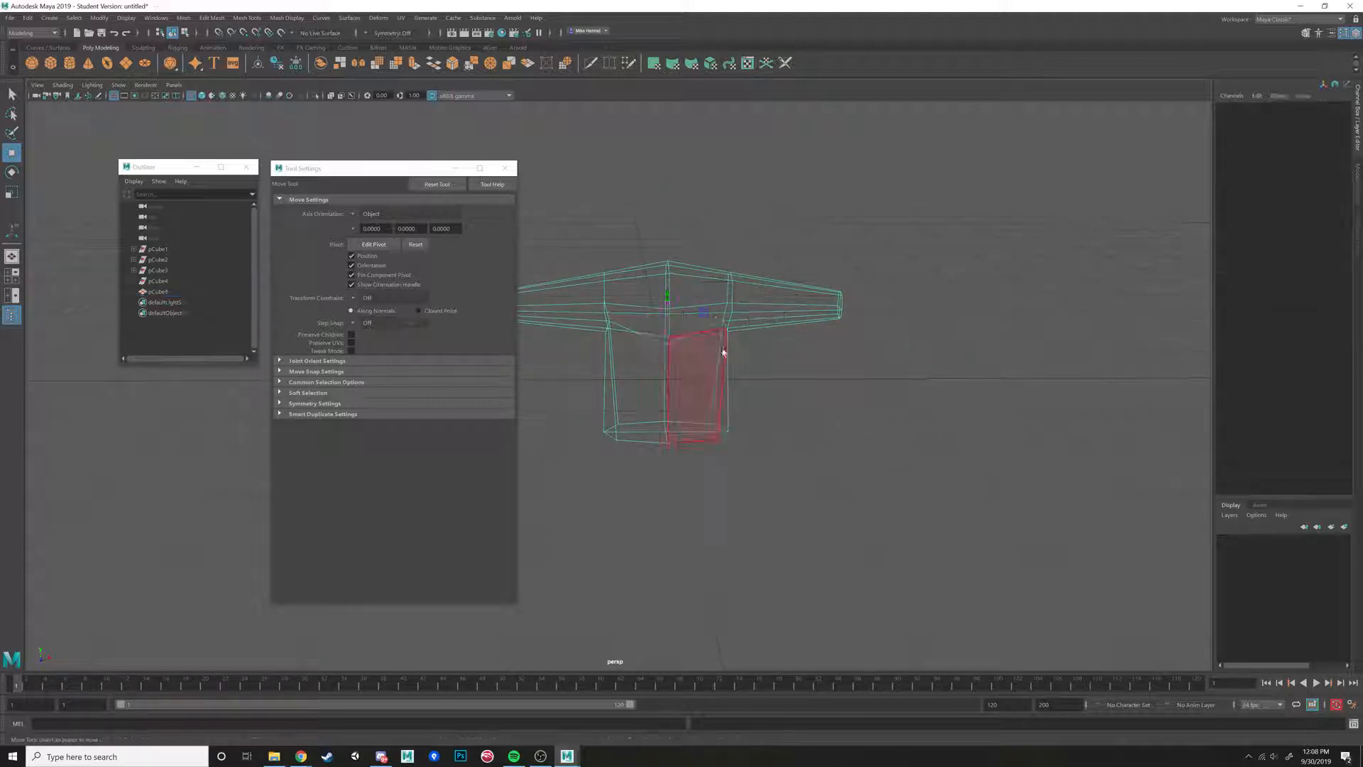
alt+middle_drag(724, 341, 809, 333)
drag(601, 242, 719, 489)
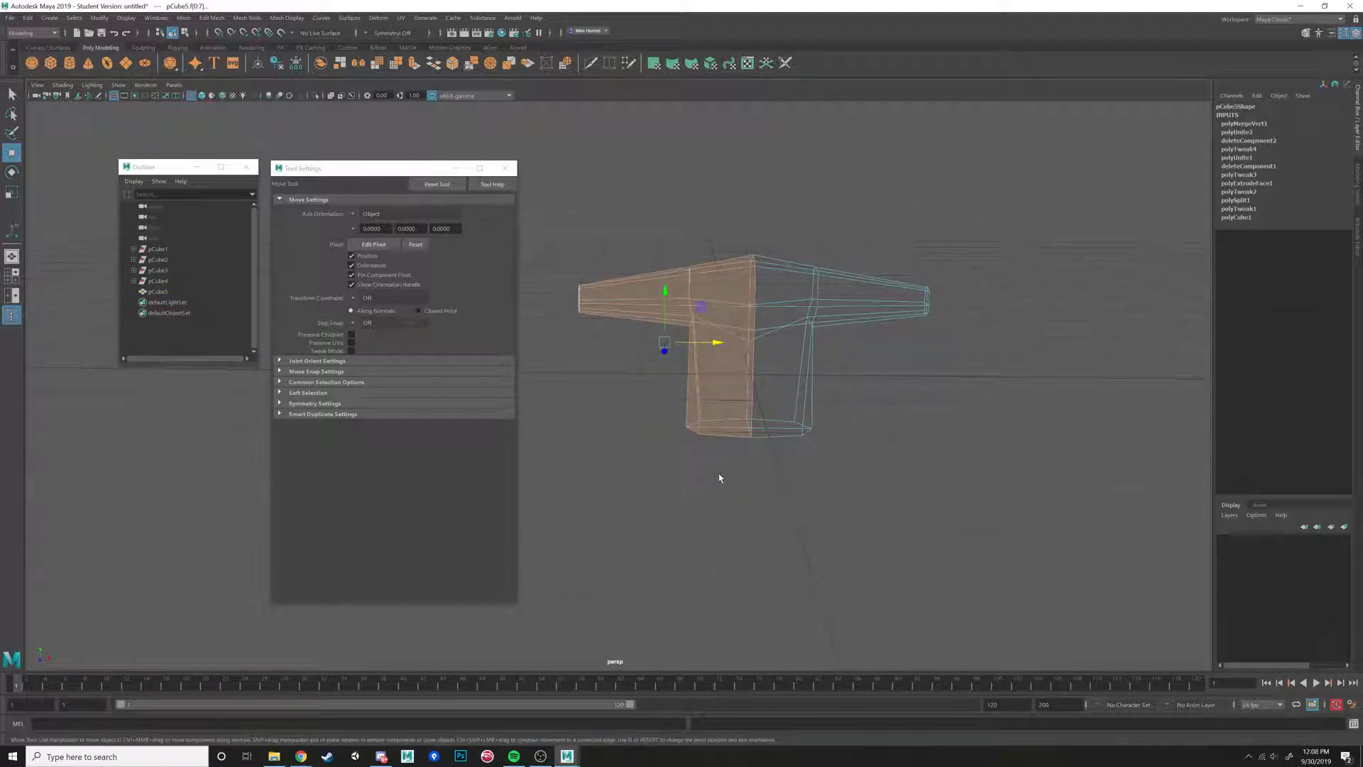
key(Delete)
drag(600, 241, 535, 429)
key(Delete)
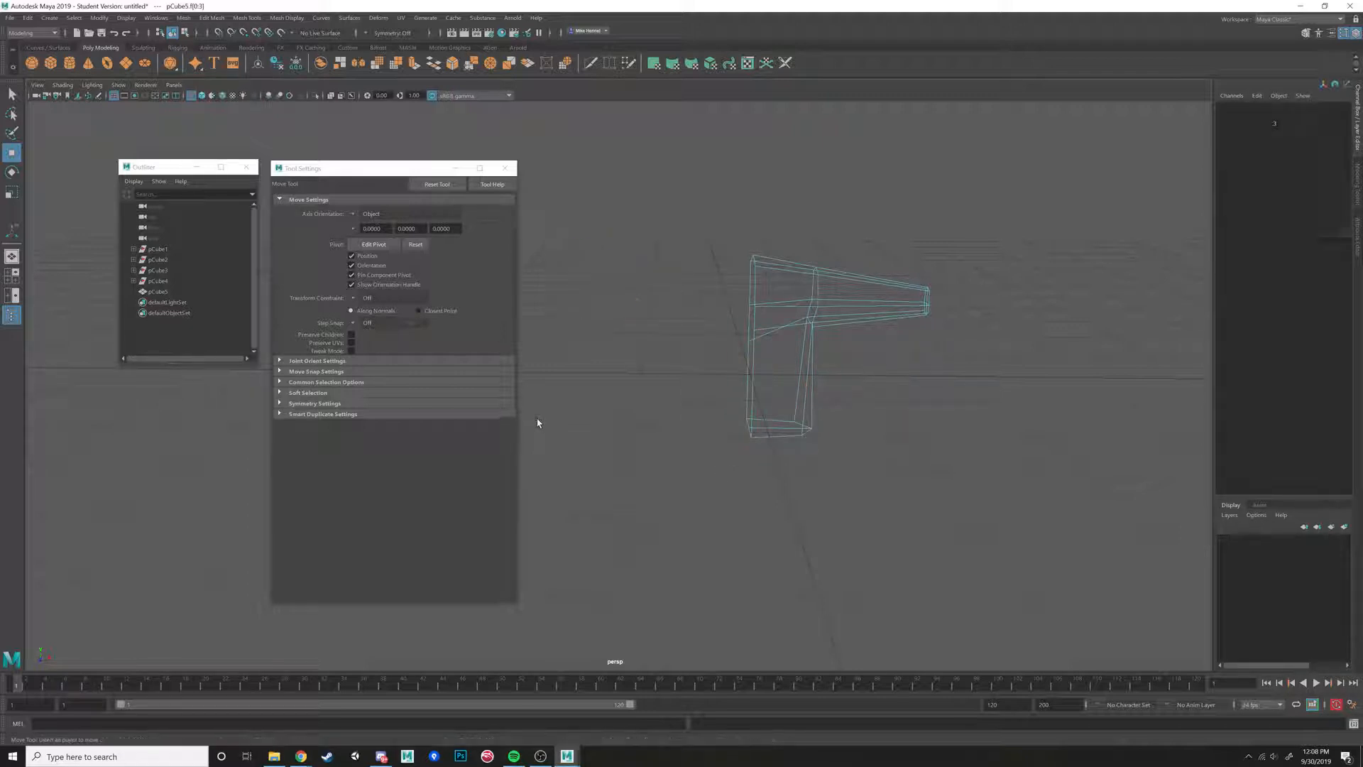
Return the half torso to shaded display and object mode, and open its Mirror options with Cut Geometry turned off.
key(5)
right_drag(812, 283, 869, 267)
alt+drag(880, 334, 810, 392)
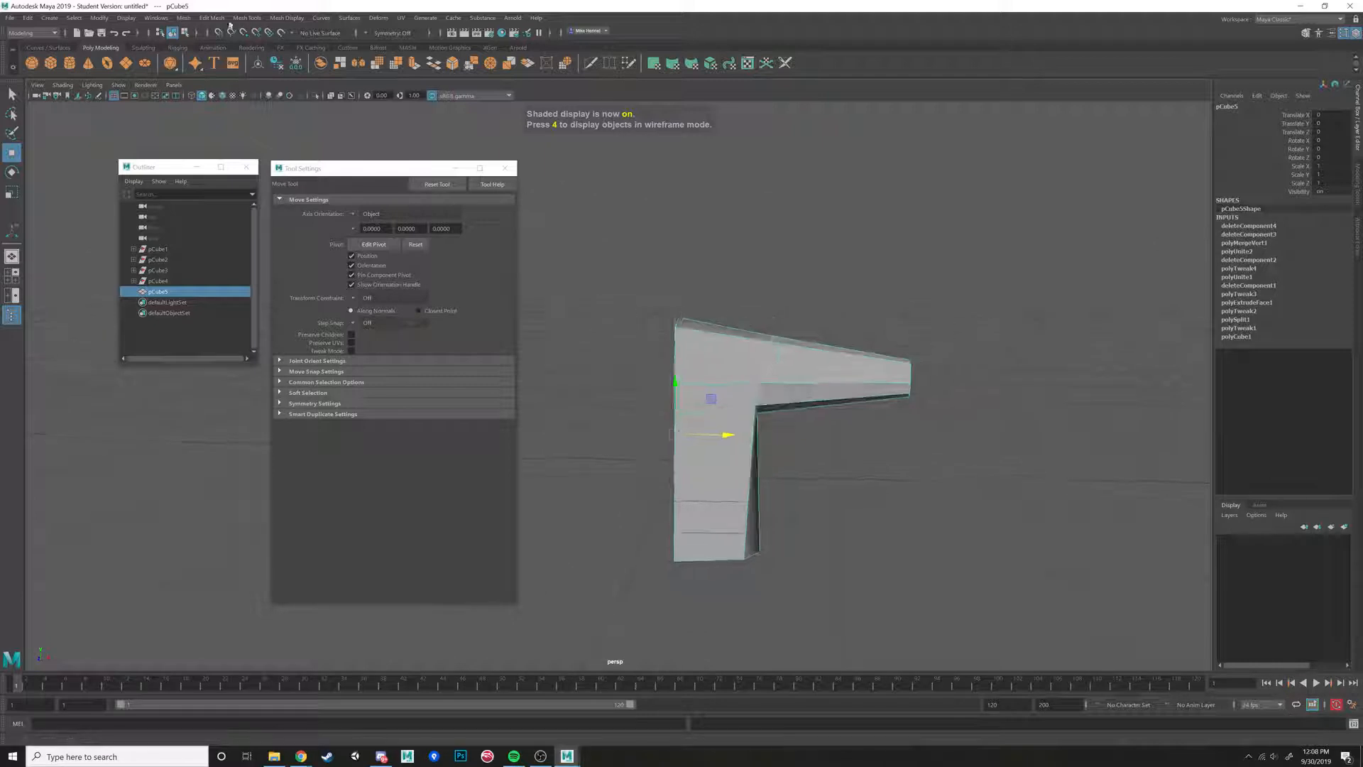
click(183, 18)
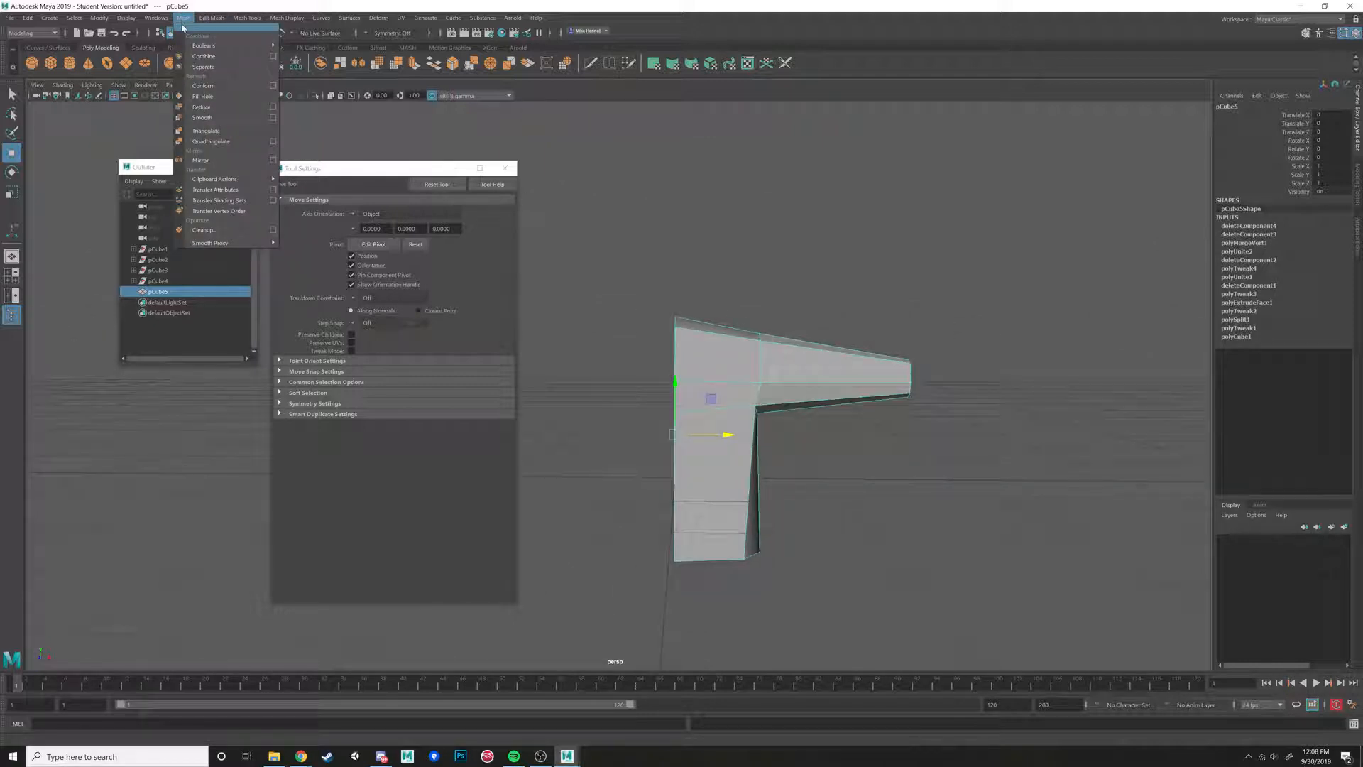
click(260, 162)
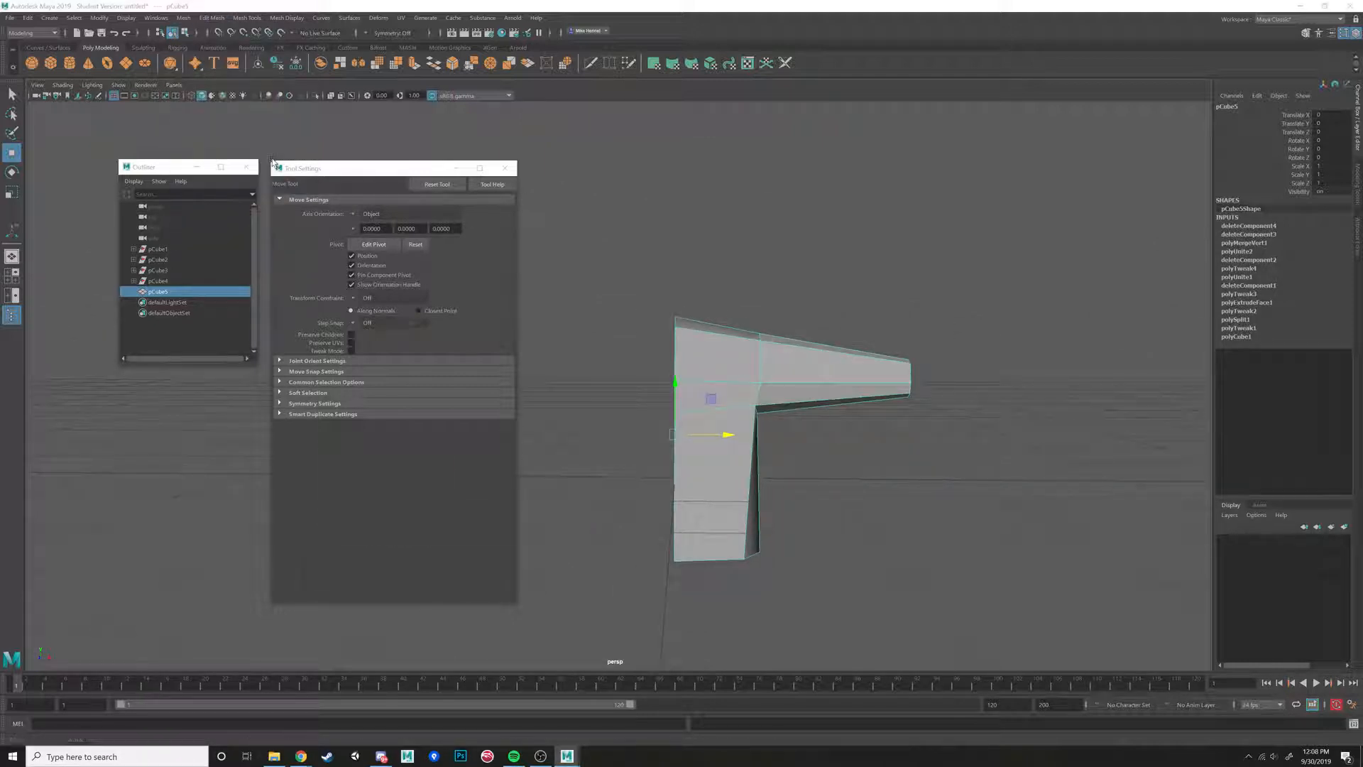
drag(425, 342, 376, 164)
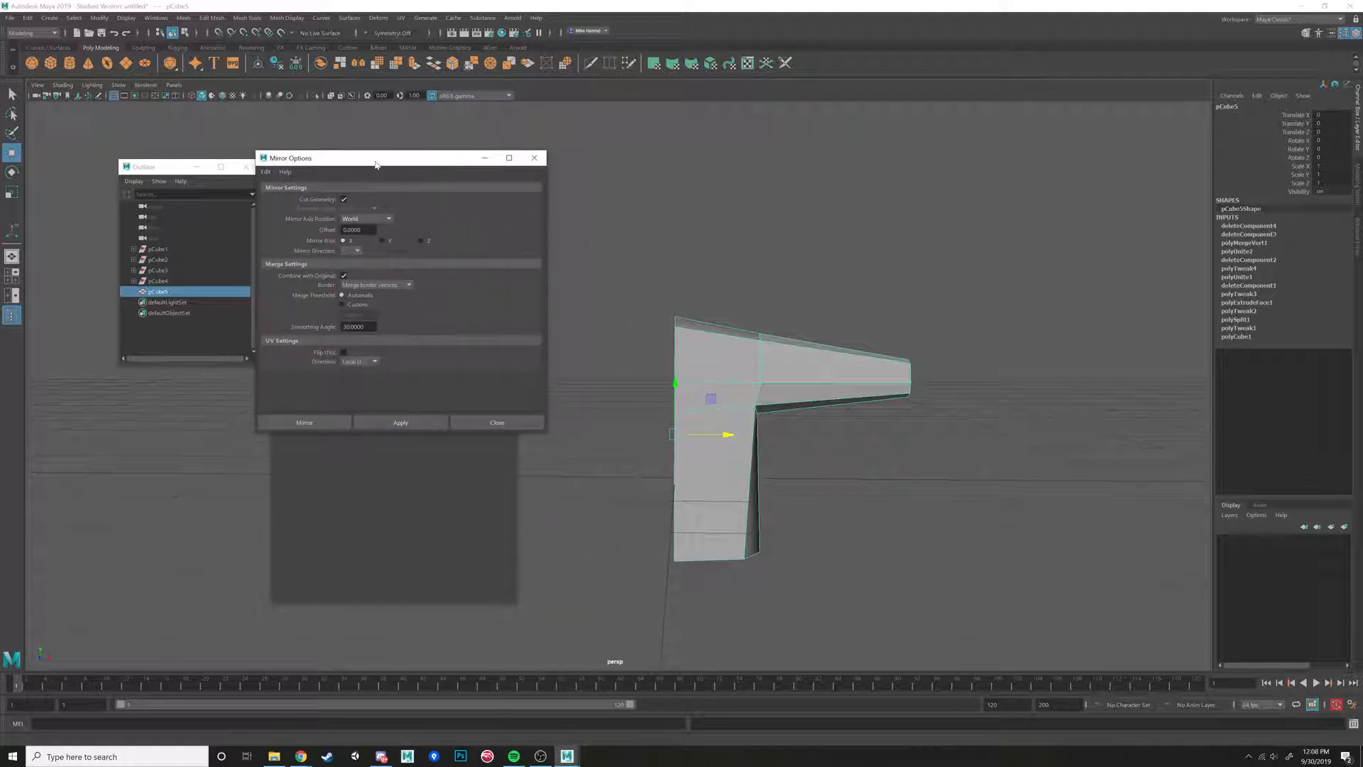
click(344, 200)
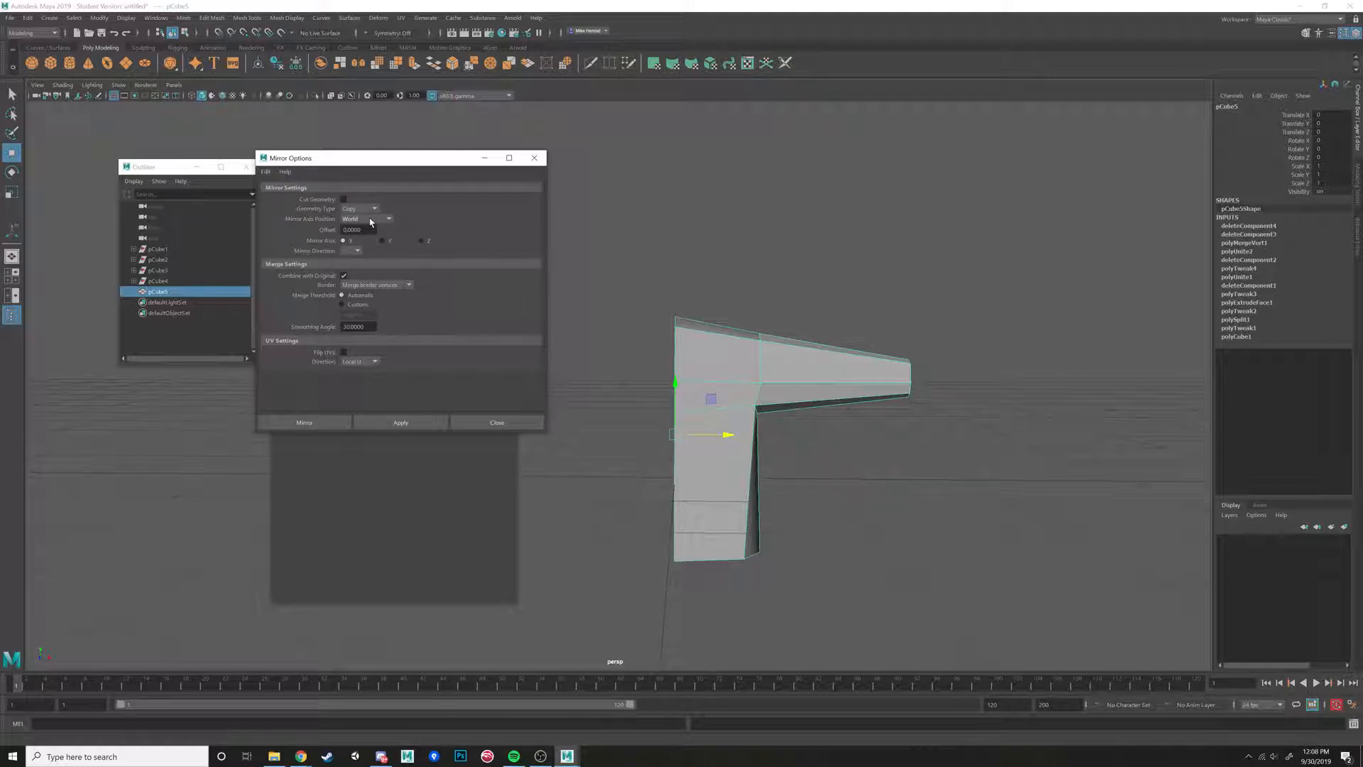
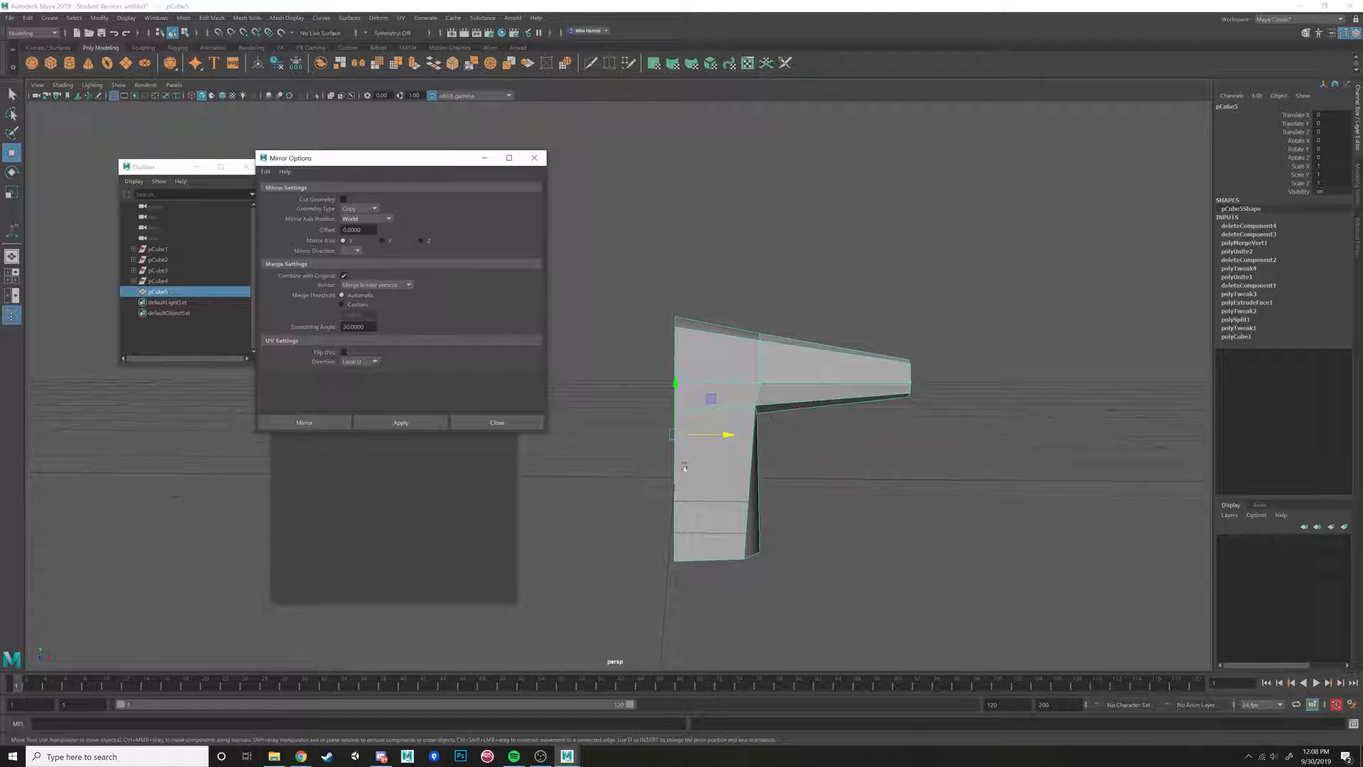
Mirror the half torso across the world X axis, combined with the original and with border vertices merged.
alt+drag(616, 427, 624, 420)
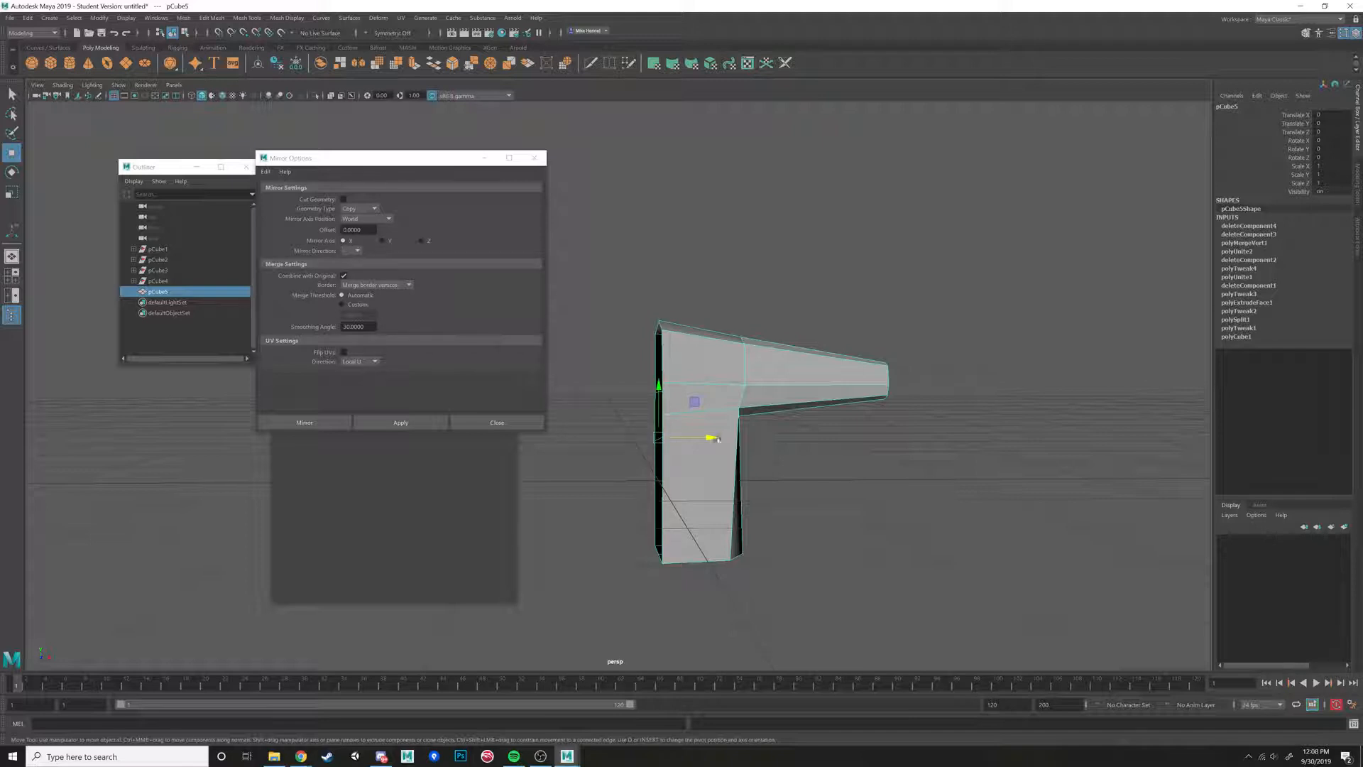
alt+drag(718, 439, 657, 378)
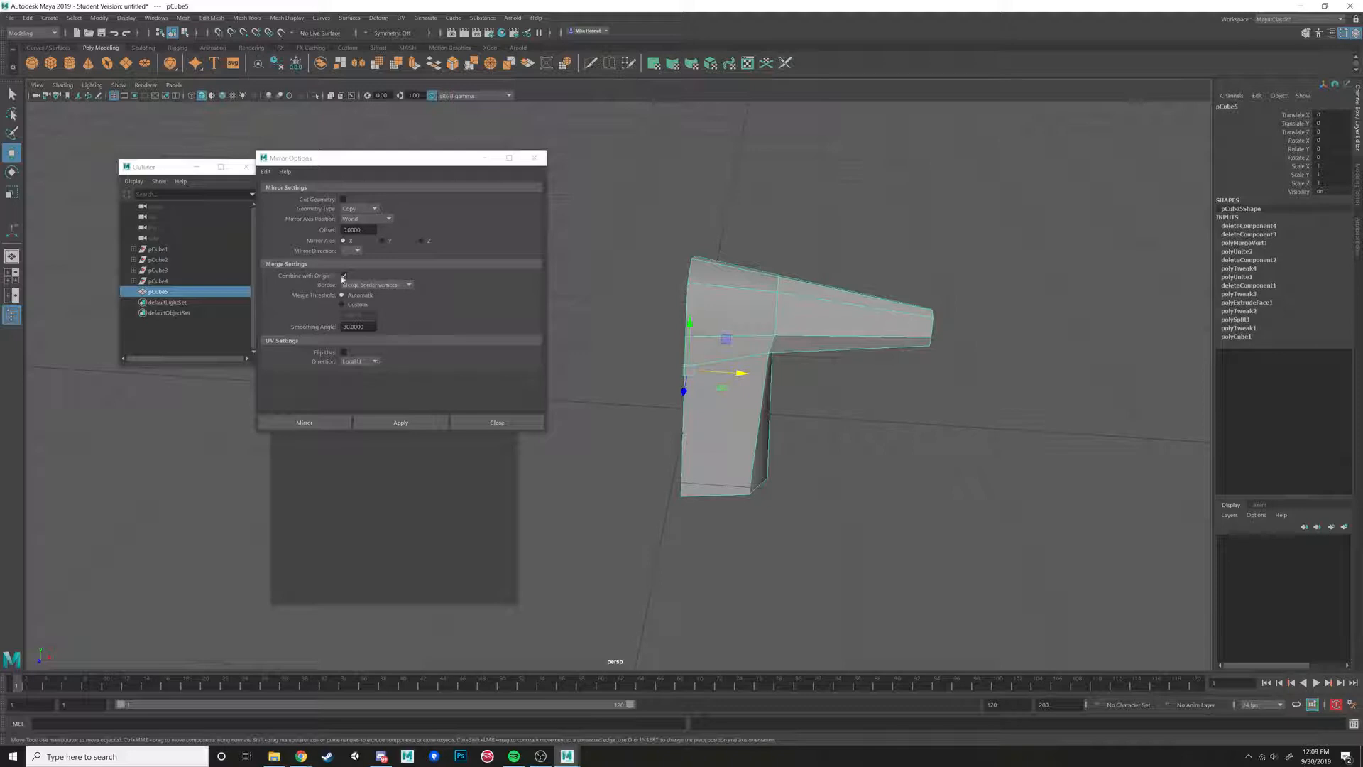
click(399, 423)
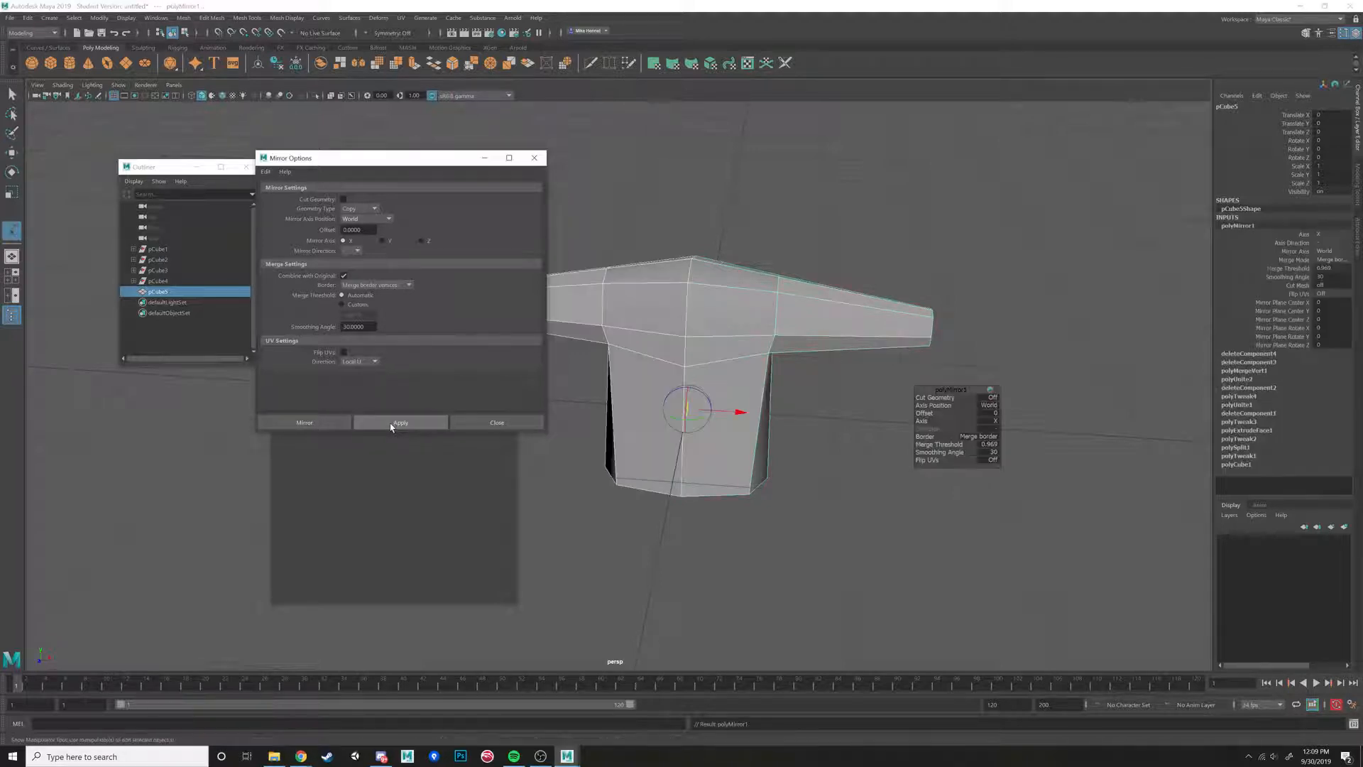
Insert an edge loop close beside the mirrored torso's centre seam with the Multi-Cut tool.
alt+drag(645, 401, 667, 373)
alt+right_drag(667, 373, 699, 334)
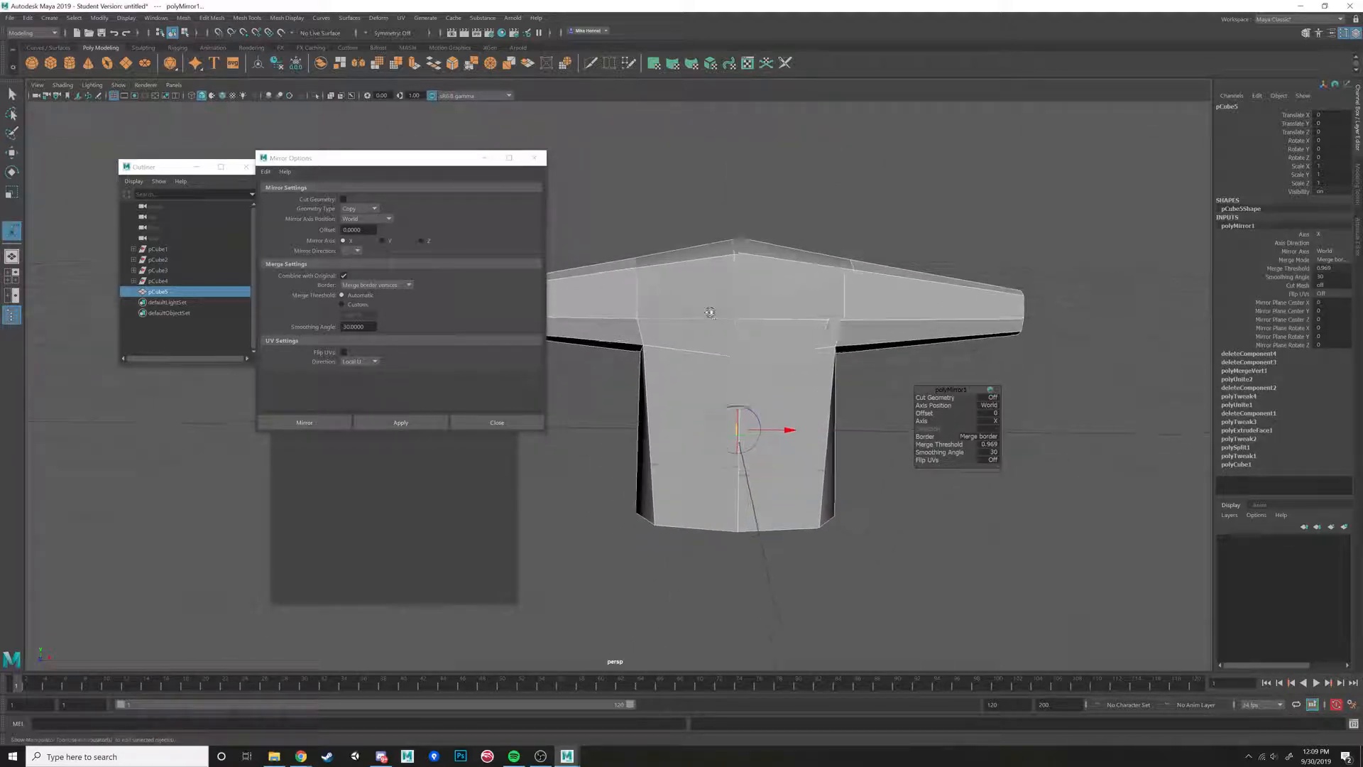
alt+drag(699, 333, 656, 359)
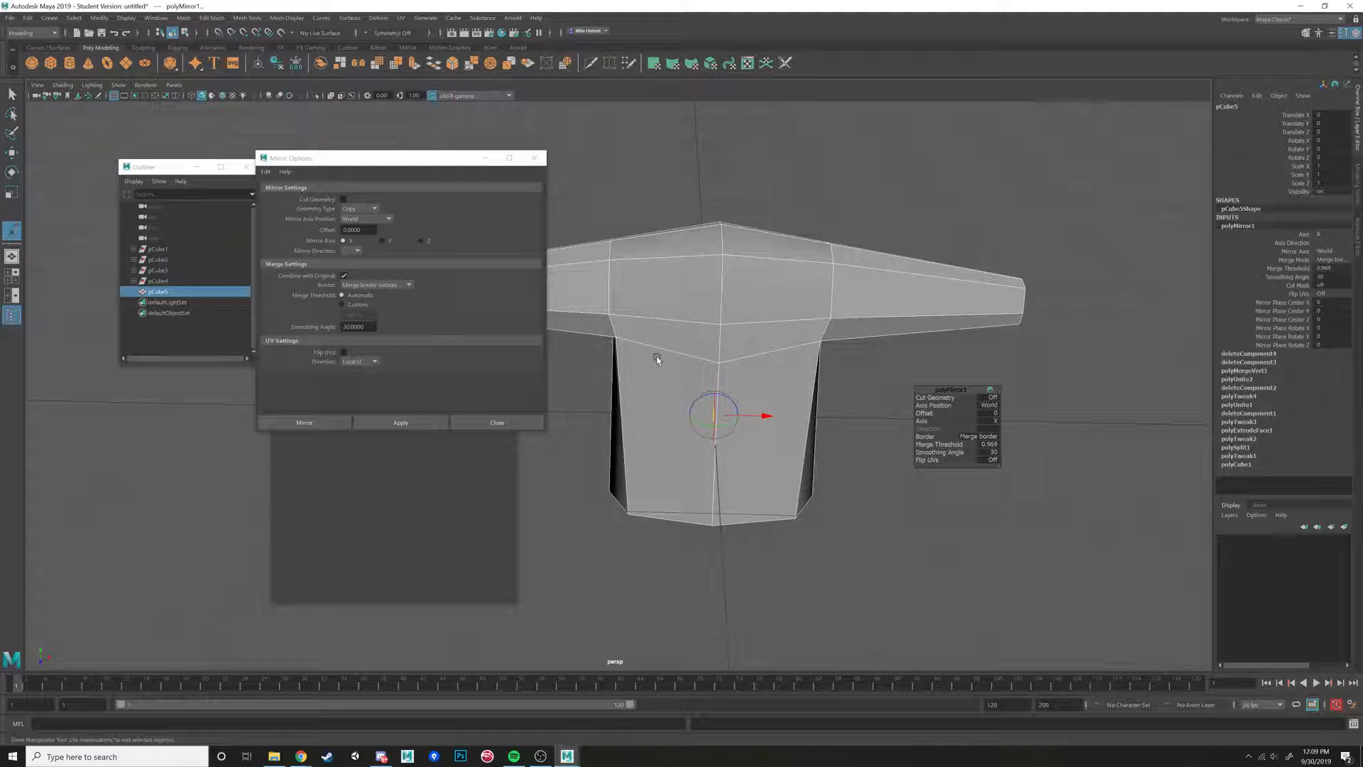
alt+middle_drag(733, 342, 706, 347)
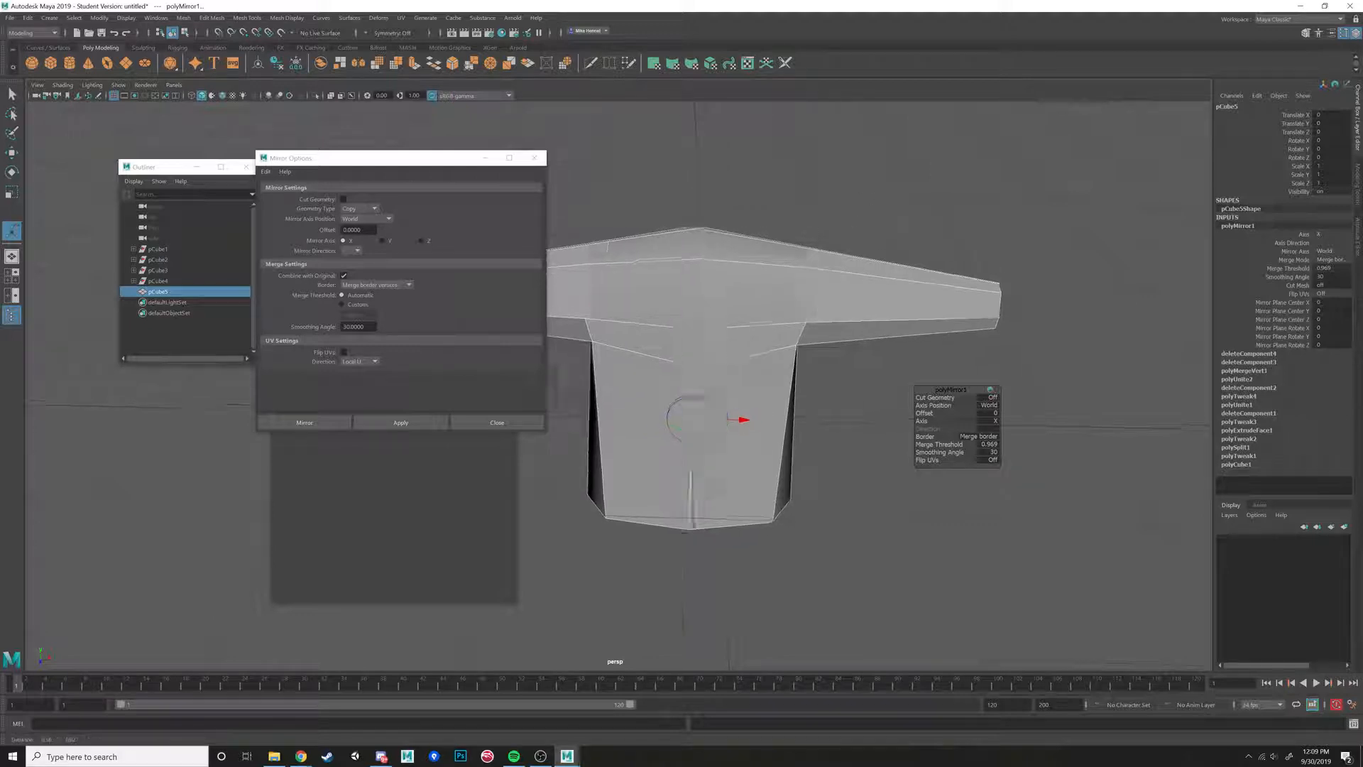
alt+right_drag(706, 346, 778, 314)
click(1357, 188)
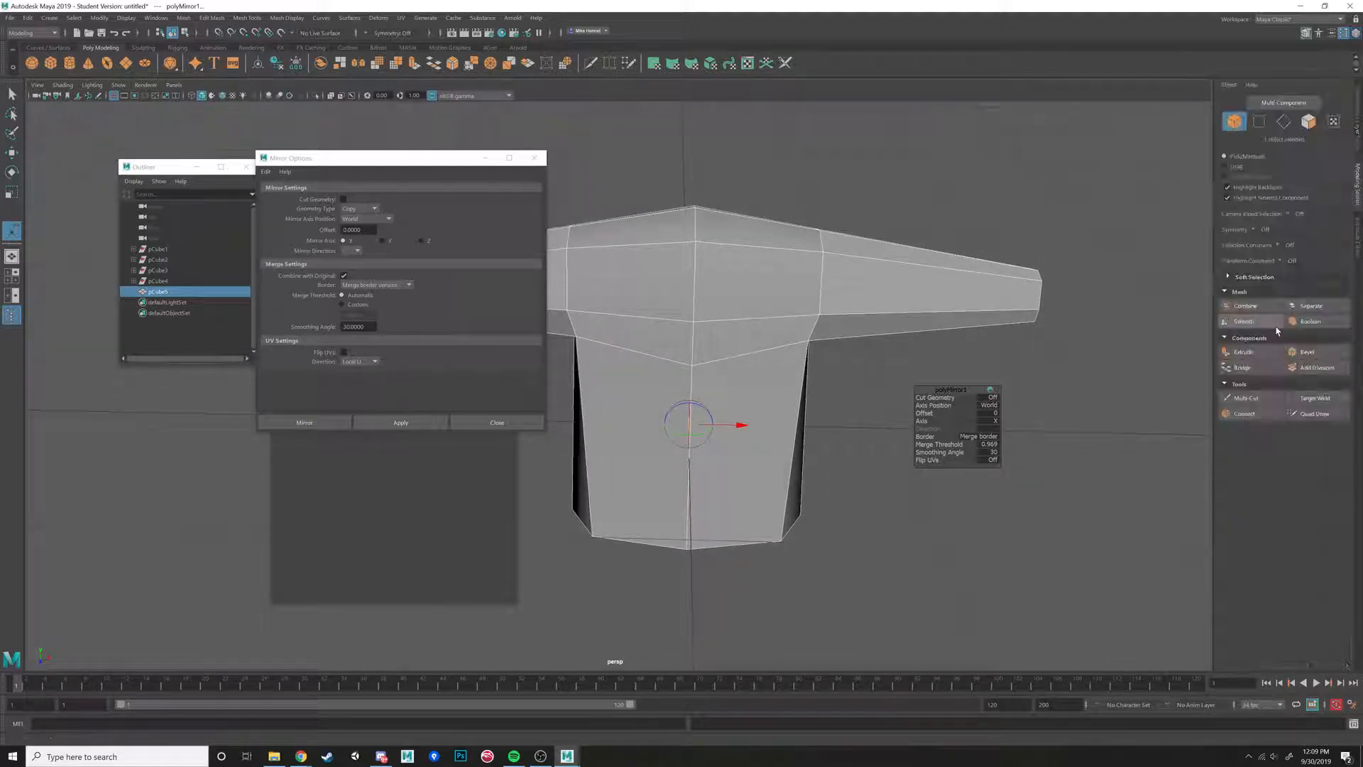
click(1246, 398)
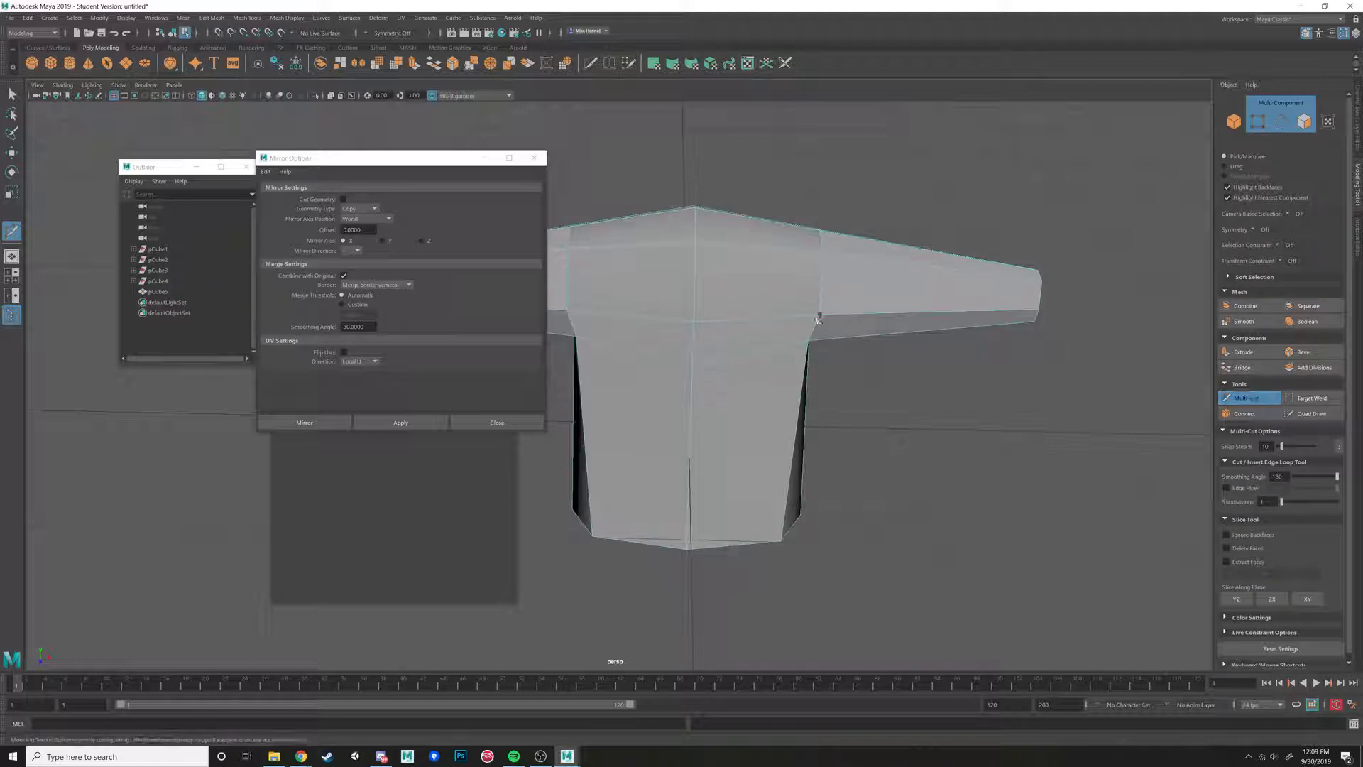
ctrl+click(696, 319)
scroll(732, 327, up, 1)
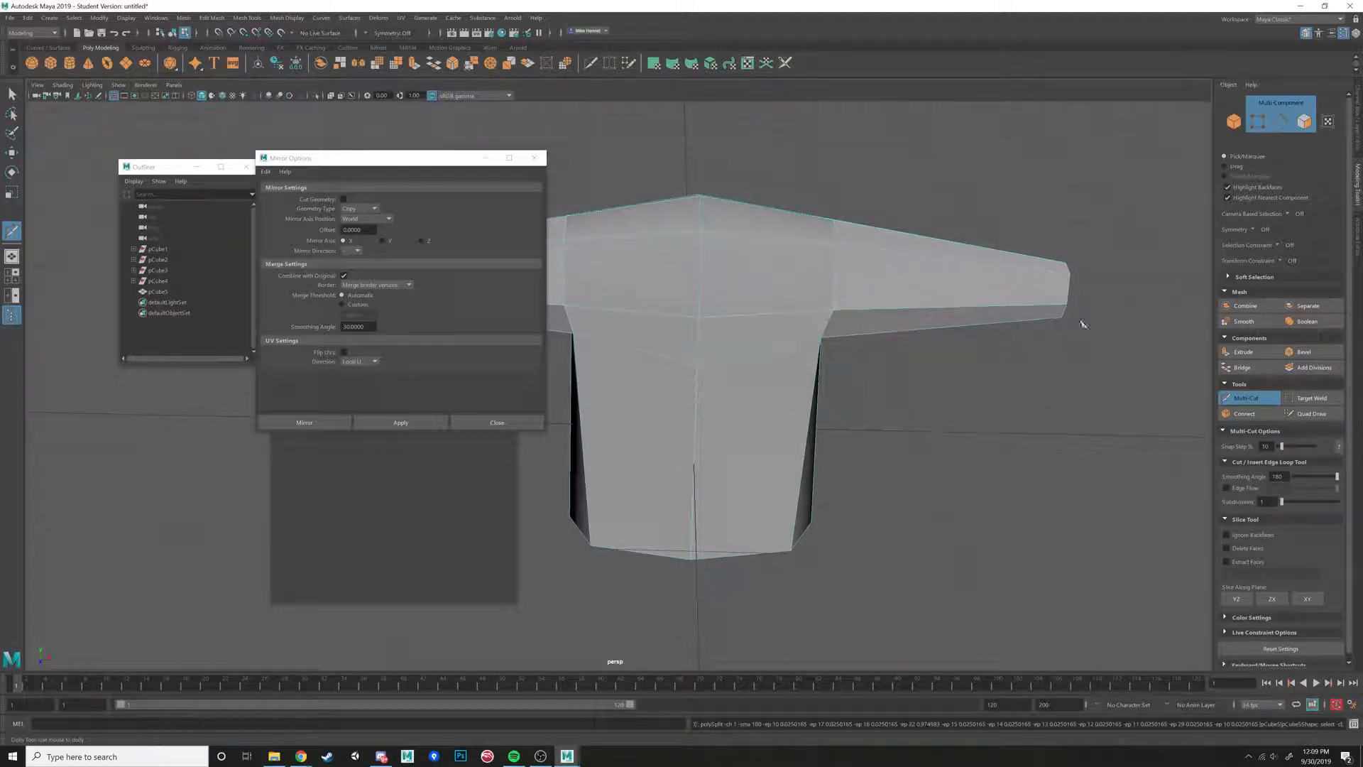
Set the symmetry to Object X and insert mirrored edge loops close to both sides of the torso's centre seam.
click(1265, 229)
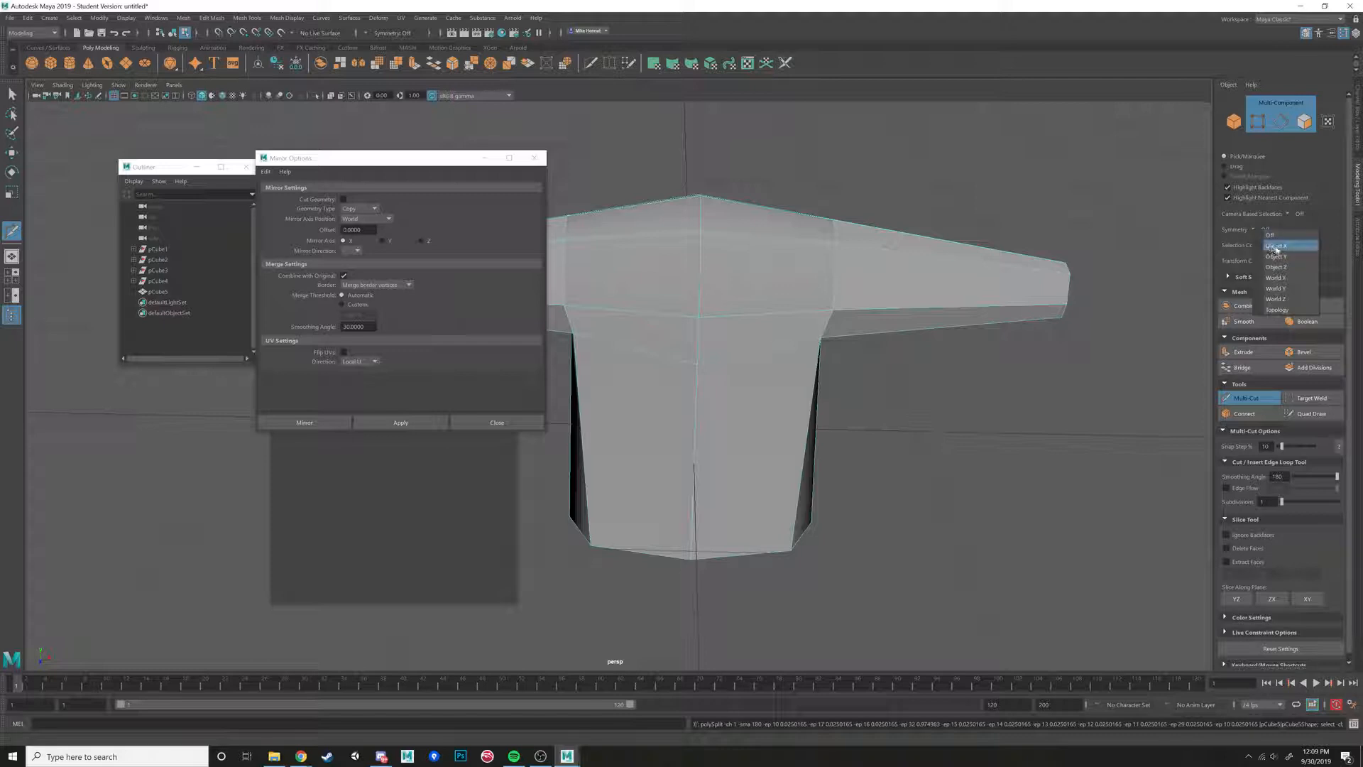
click(1271, 250)
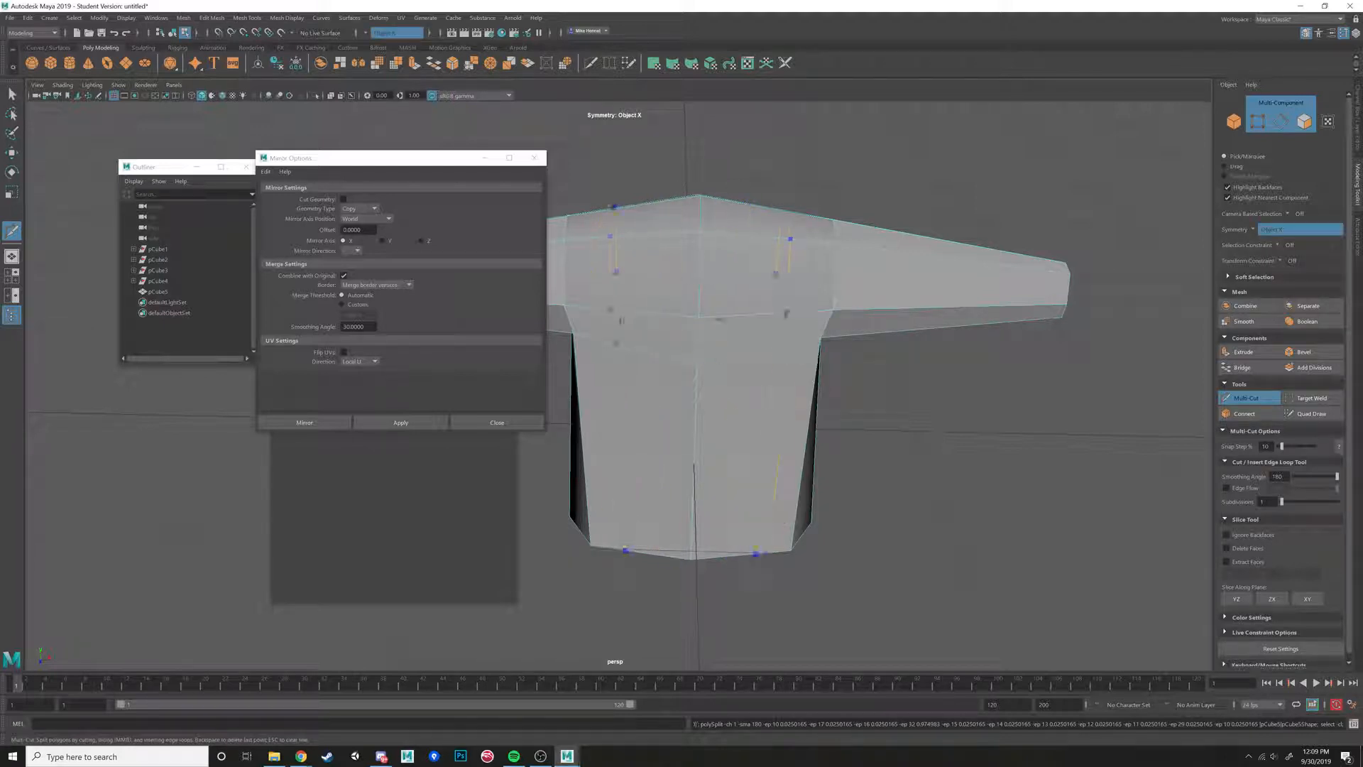
scroll(752, 320, up, 4)
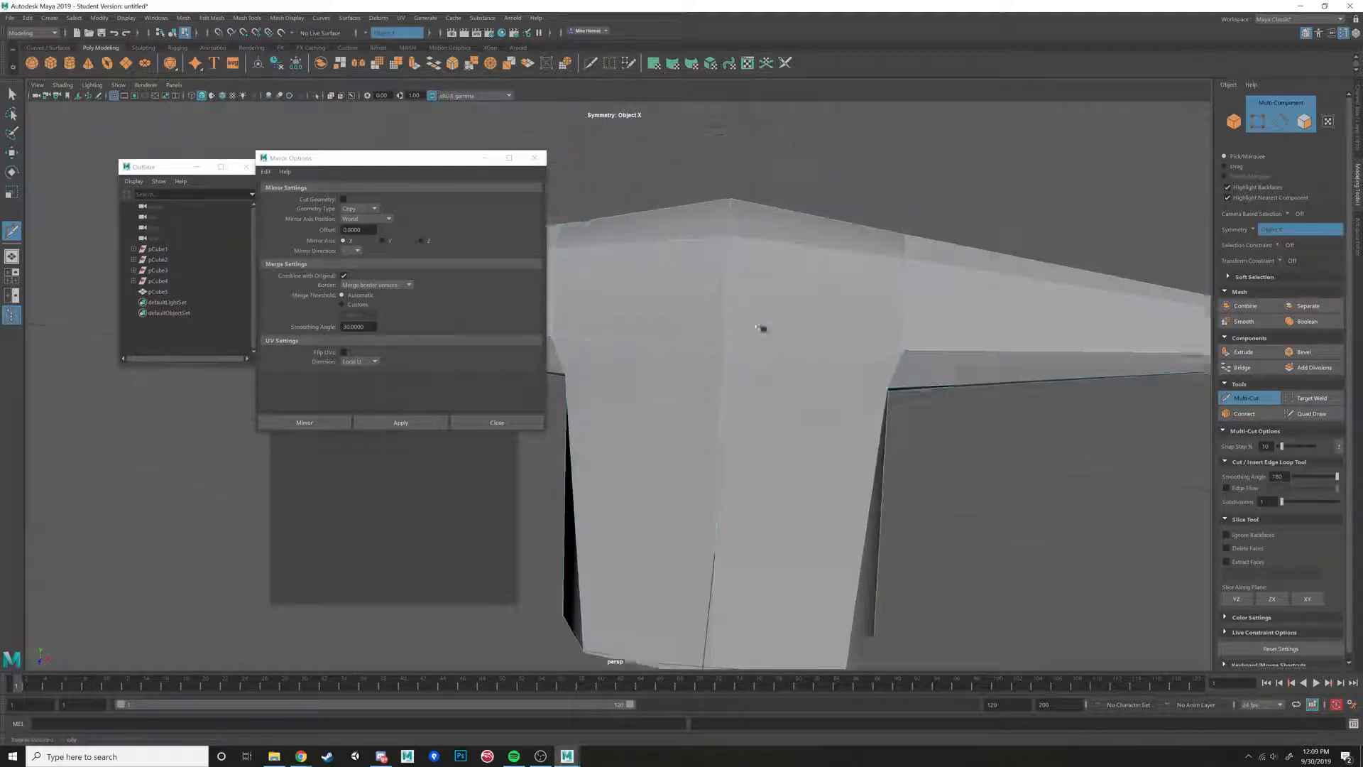
scroll(745, 391, up, 1)
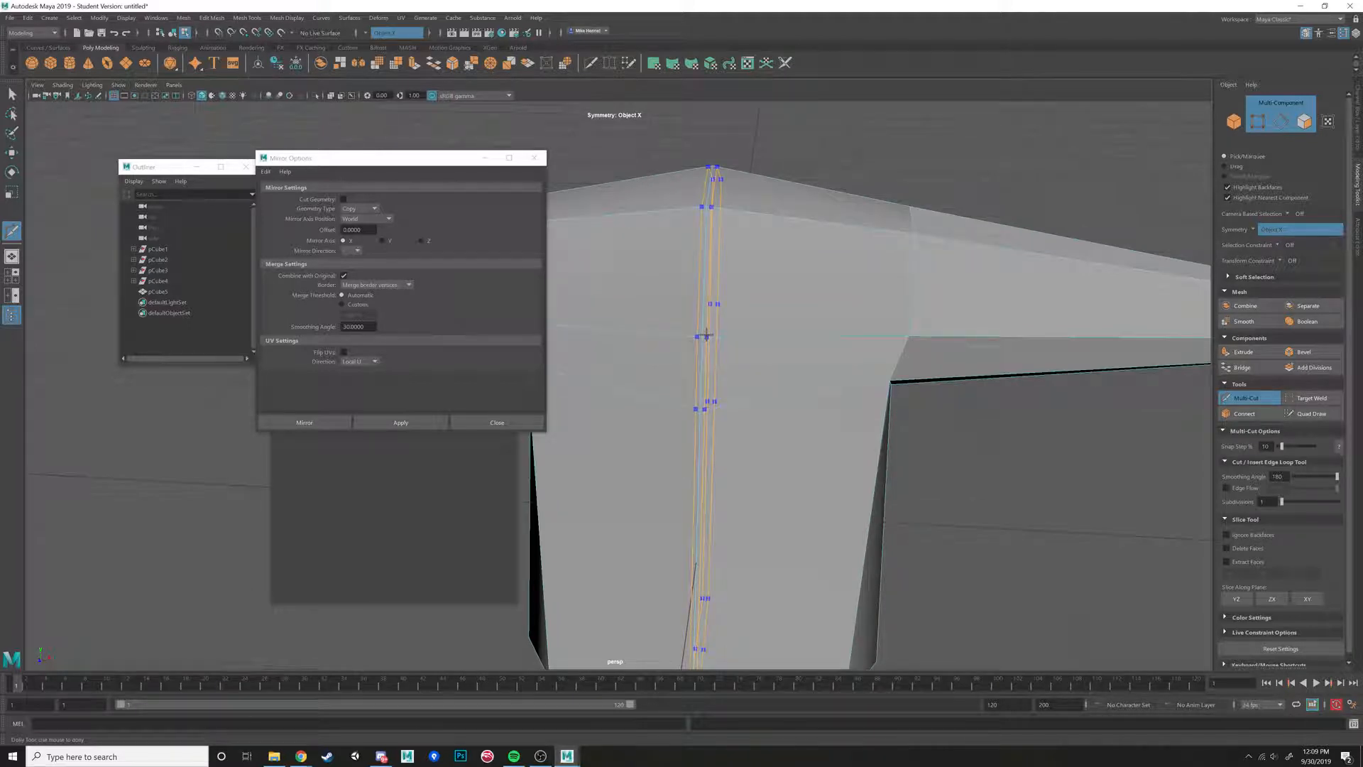
scroll(767, 350, up, 5)
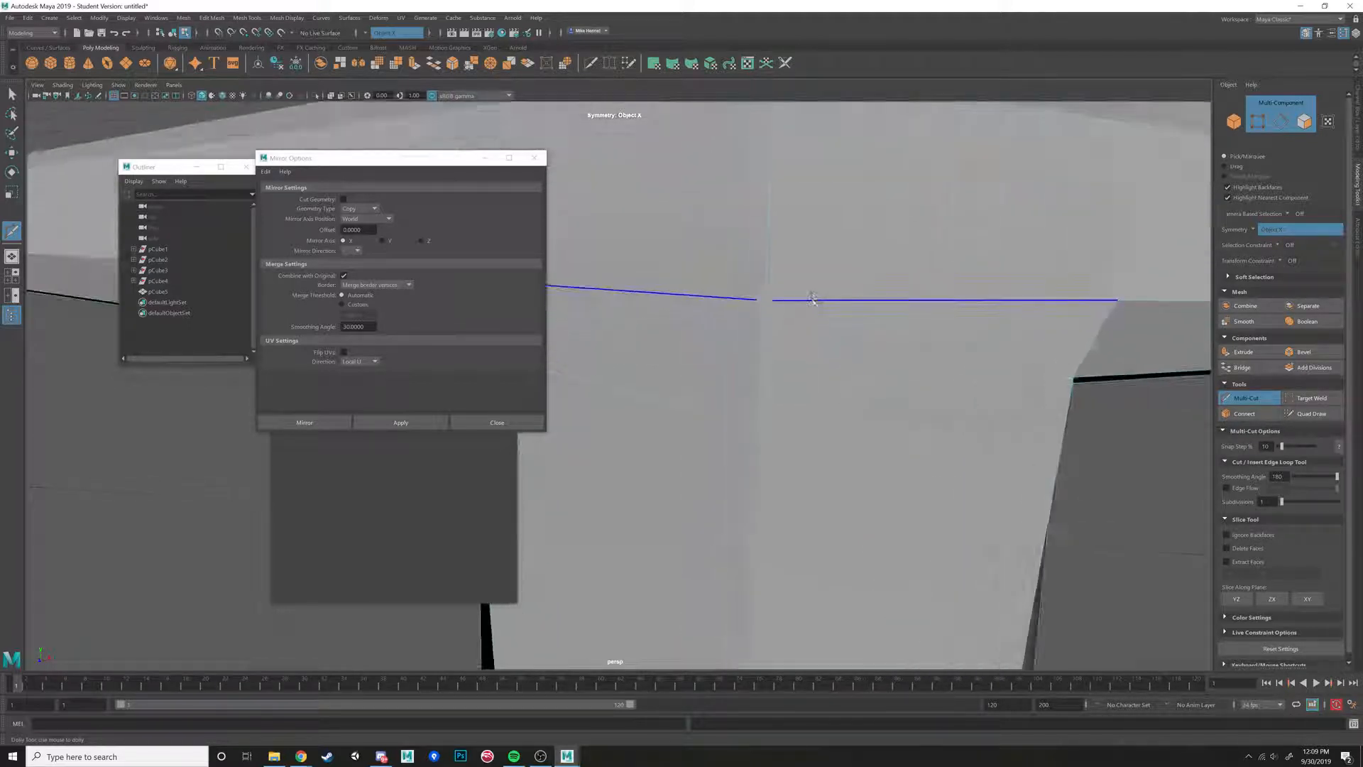
scroll(770, 432, down, 5)
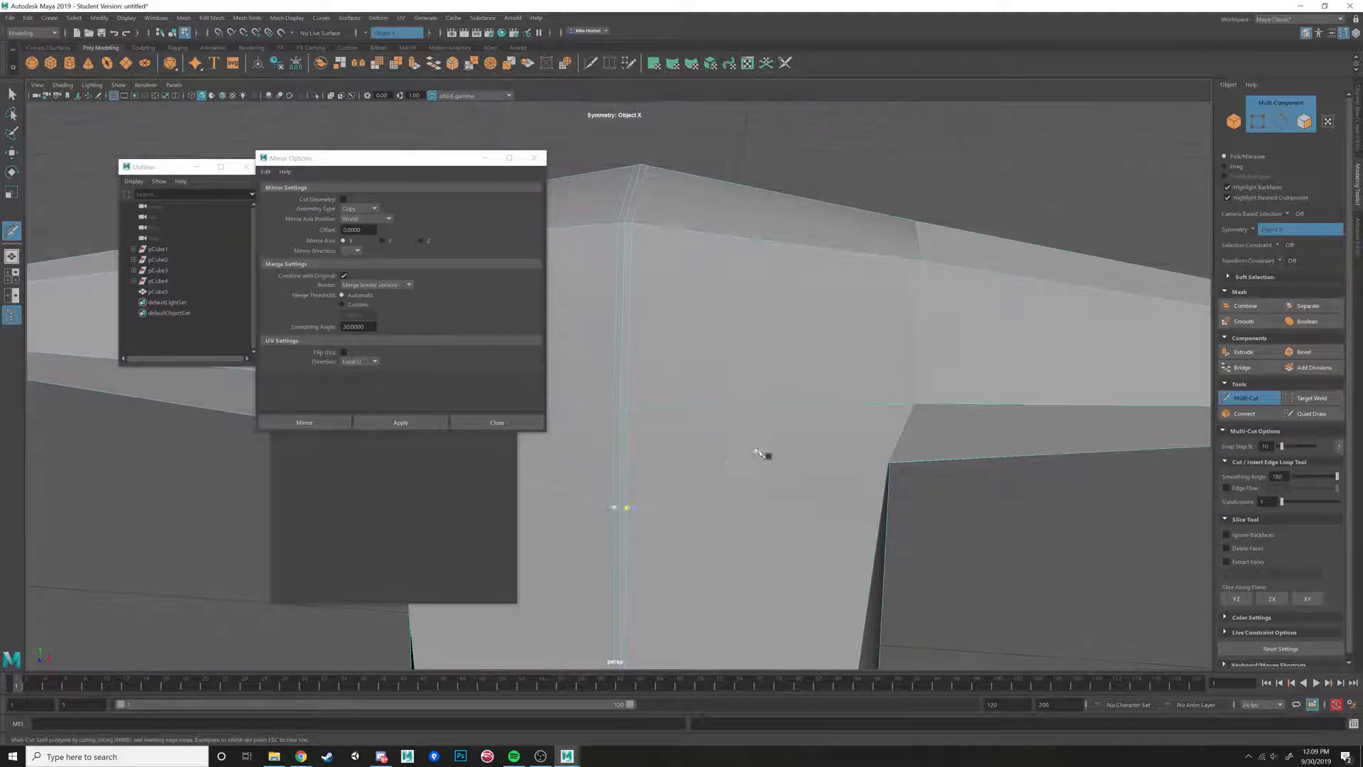
alt+drag(764, 454, 715, 387)
scroll(713, 385, up, 3)
scroll(715, 387, up, 2)
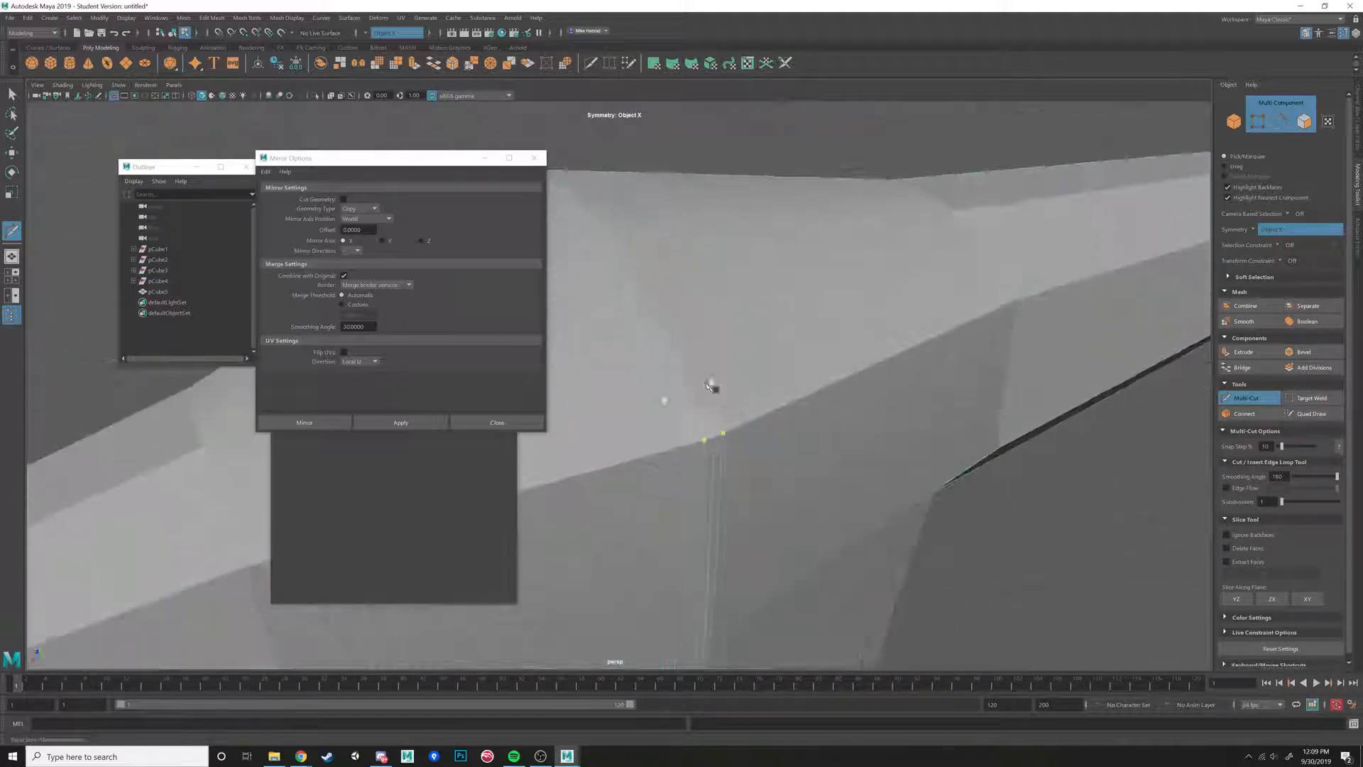
scroll(786, 369, down, 3)
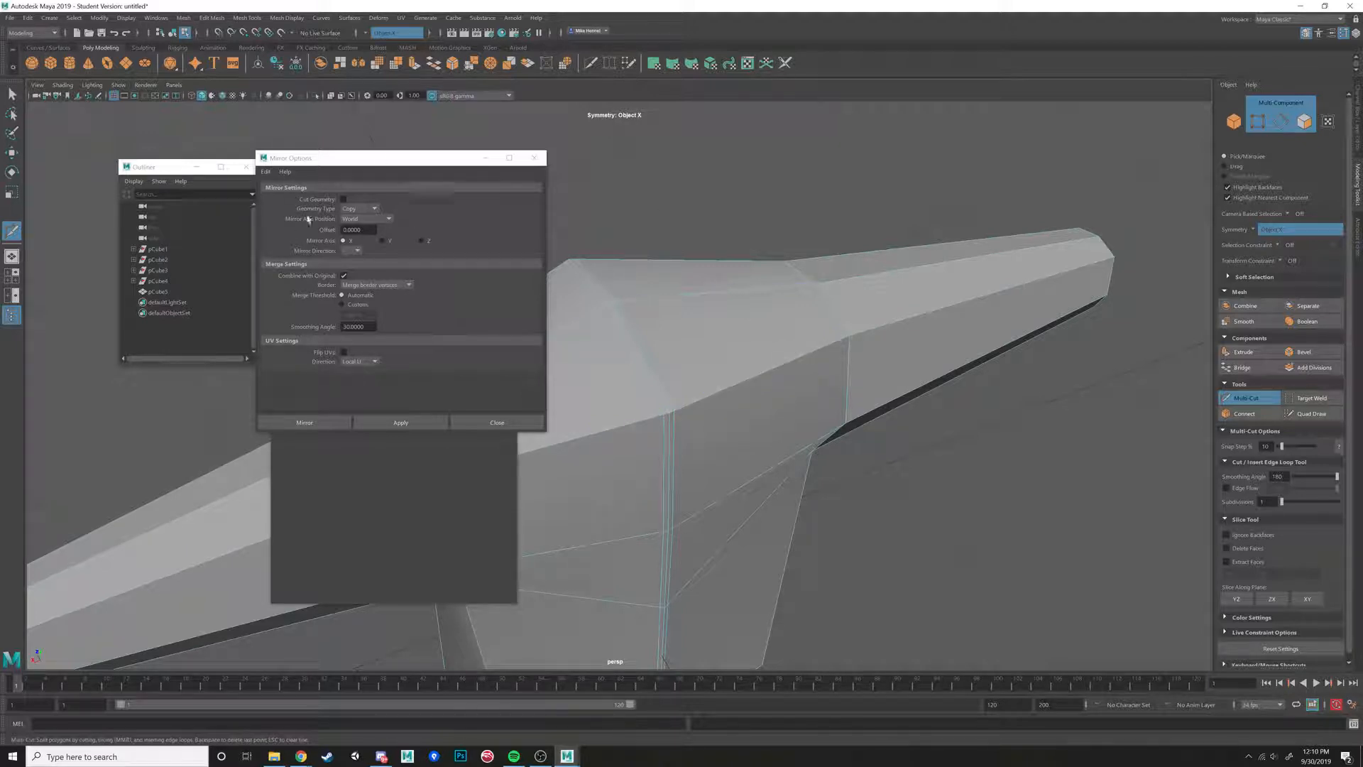
Delete the redundant vertical edge line beside the centre line of the torso.
alt+drag(590, 238, 736, 277)
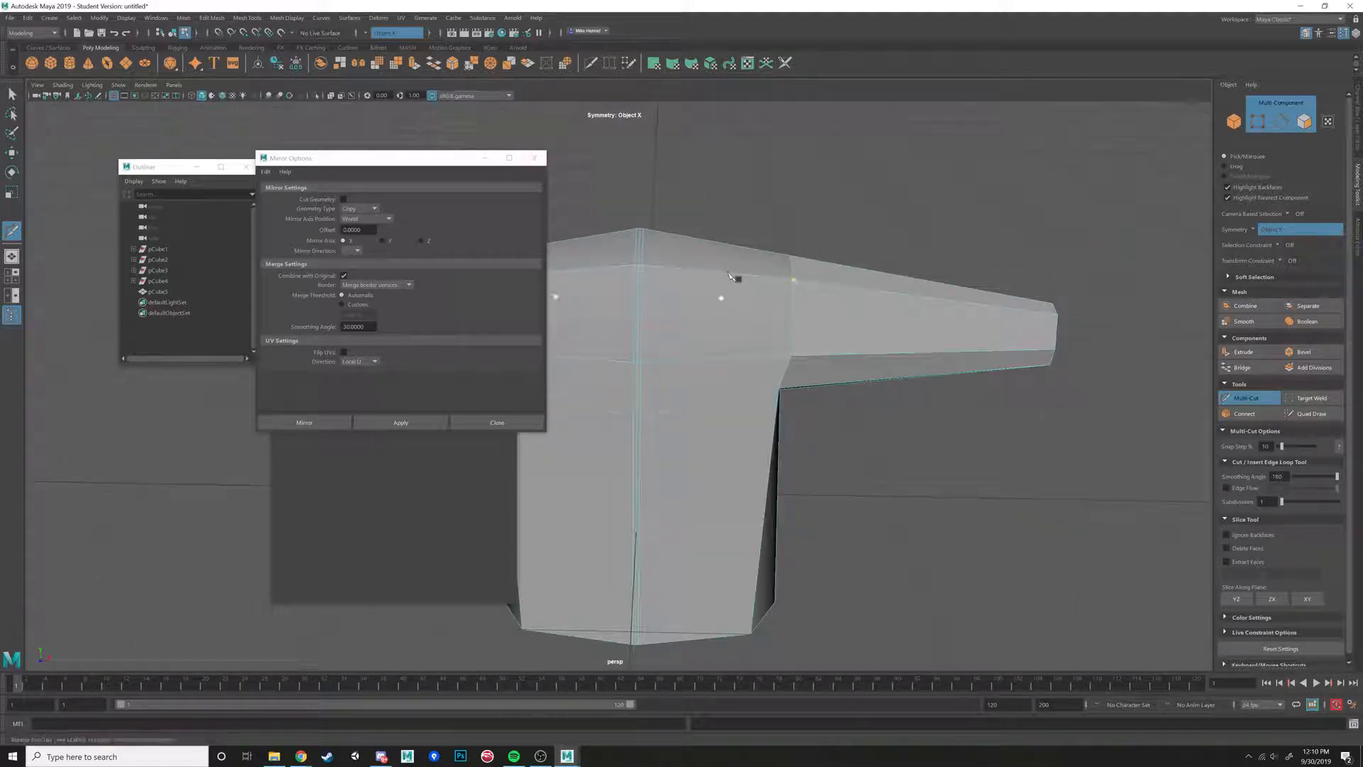
key(w)
click(677, 319)
scroll(677, 319, down, 5)
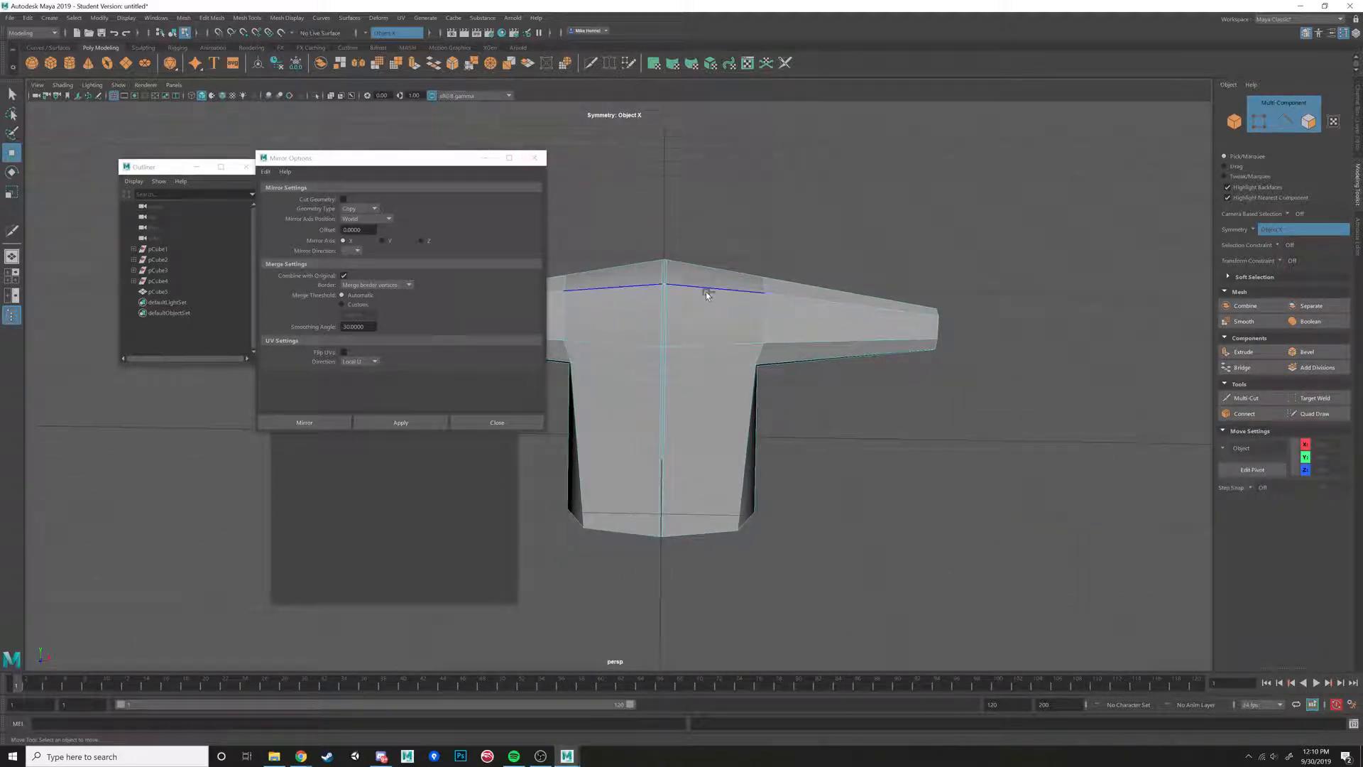
click(673, 288)
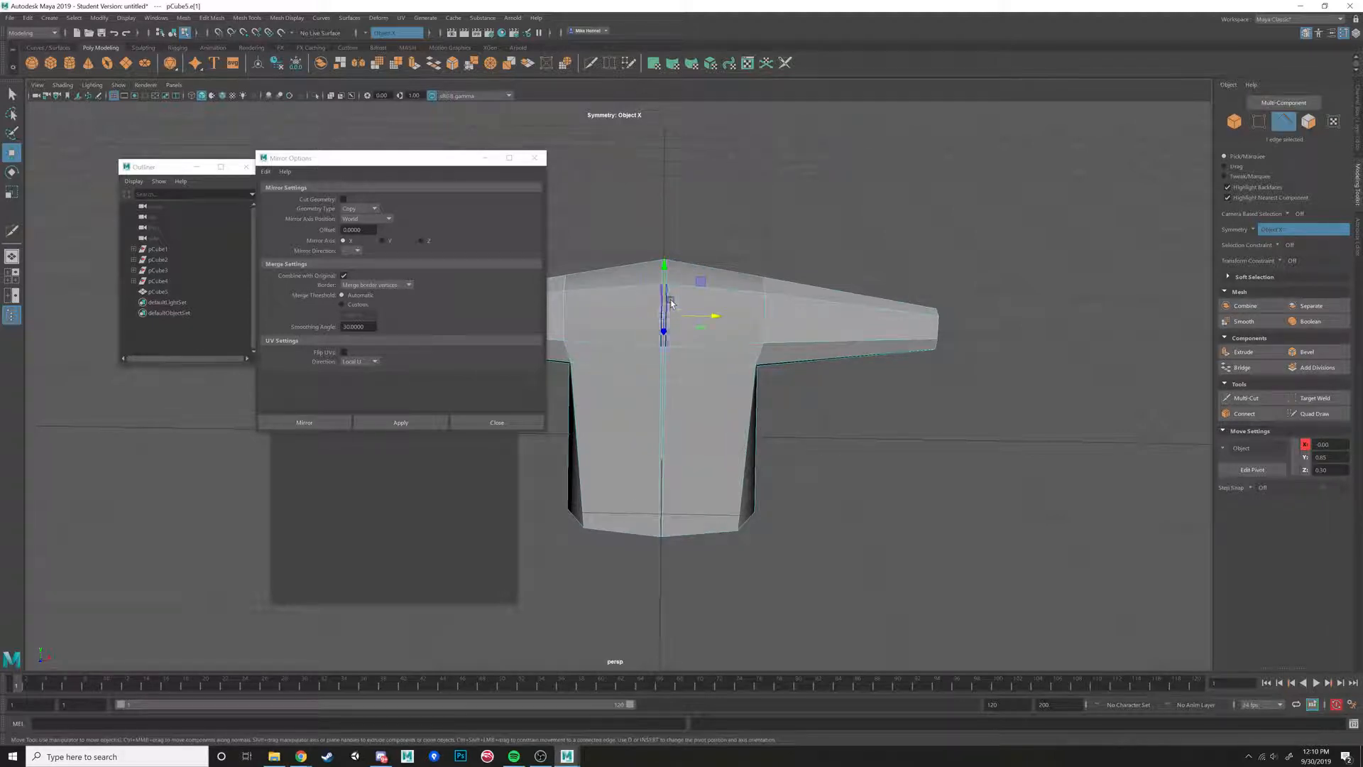
key(ctrl+Delete)
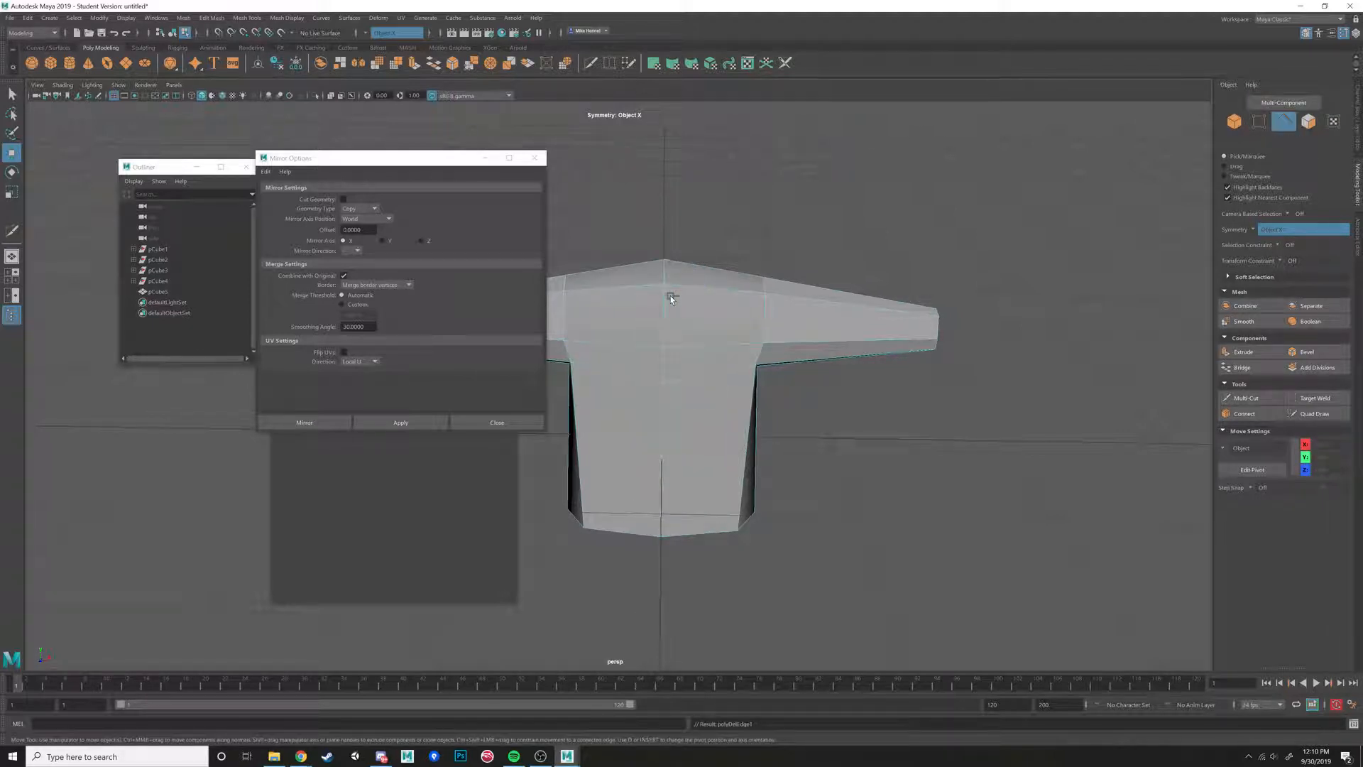
Select the armpit vertices in vertex mode and nudge them slightly with object X symmetry.
right_click(693, 326)
right_drag(689, 327, 687, 320)
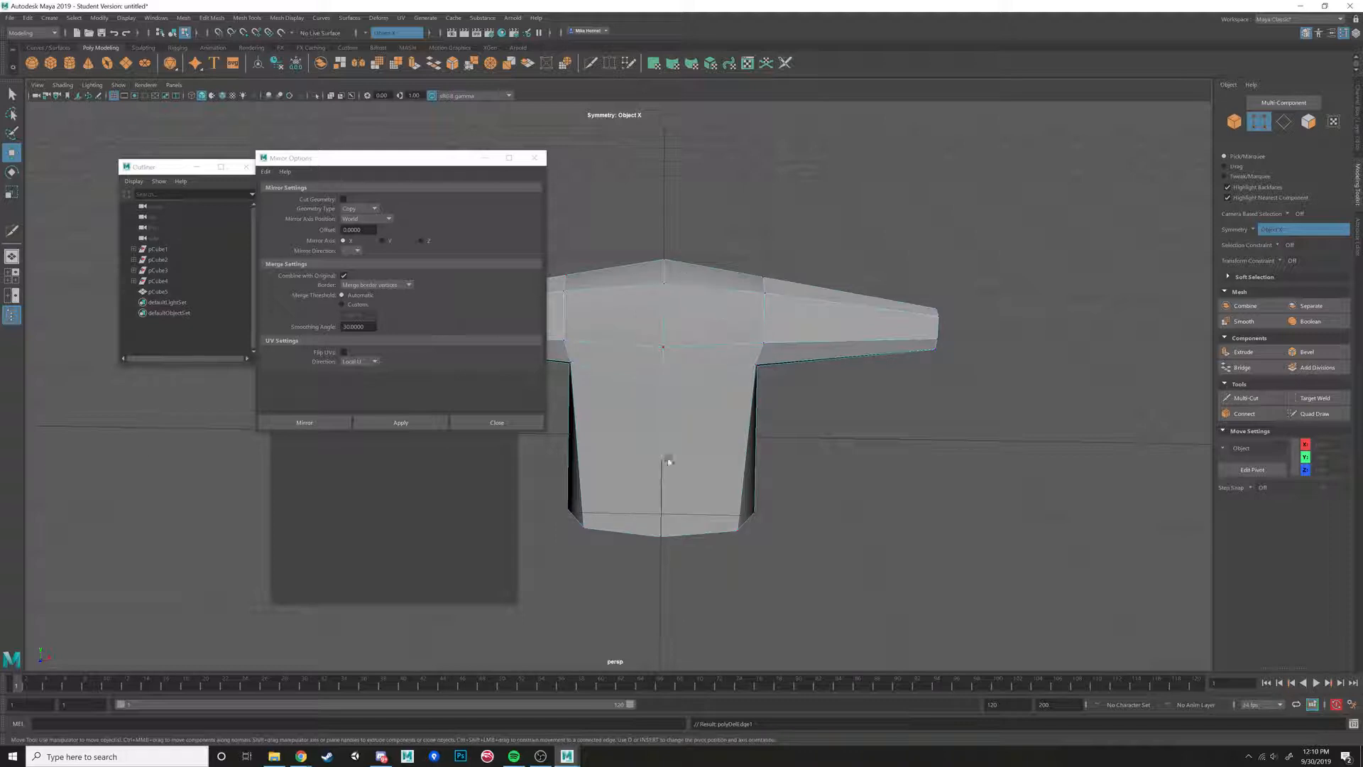
alt+drag(666, 500, 658, 505)
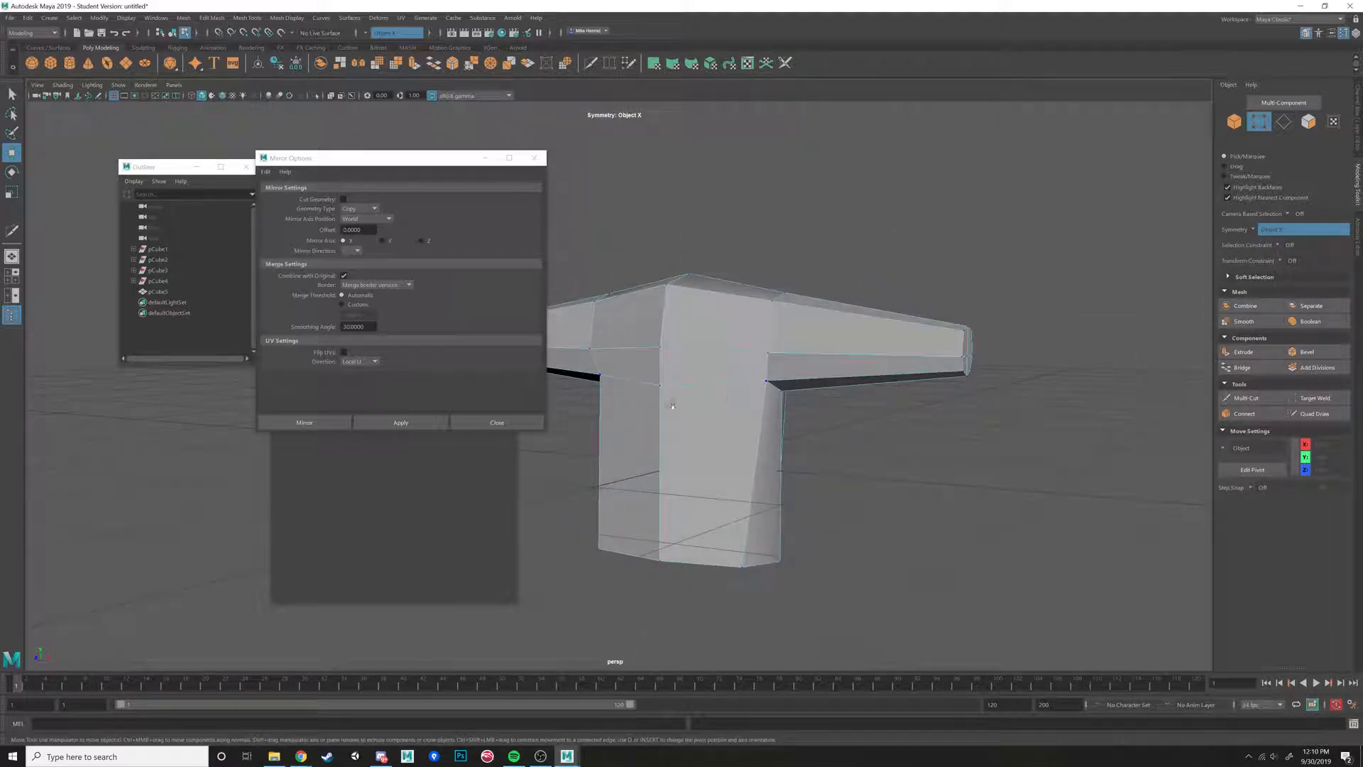
drag(752, 365, 801, 347)
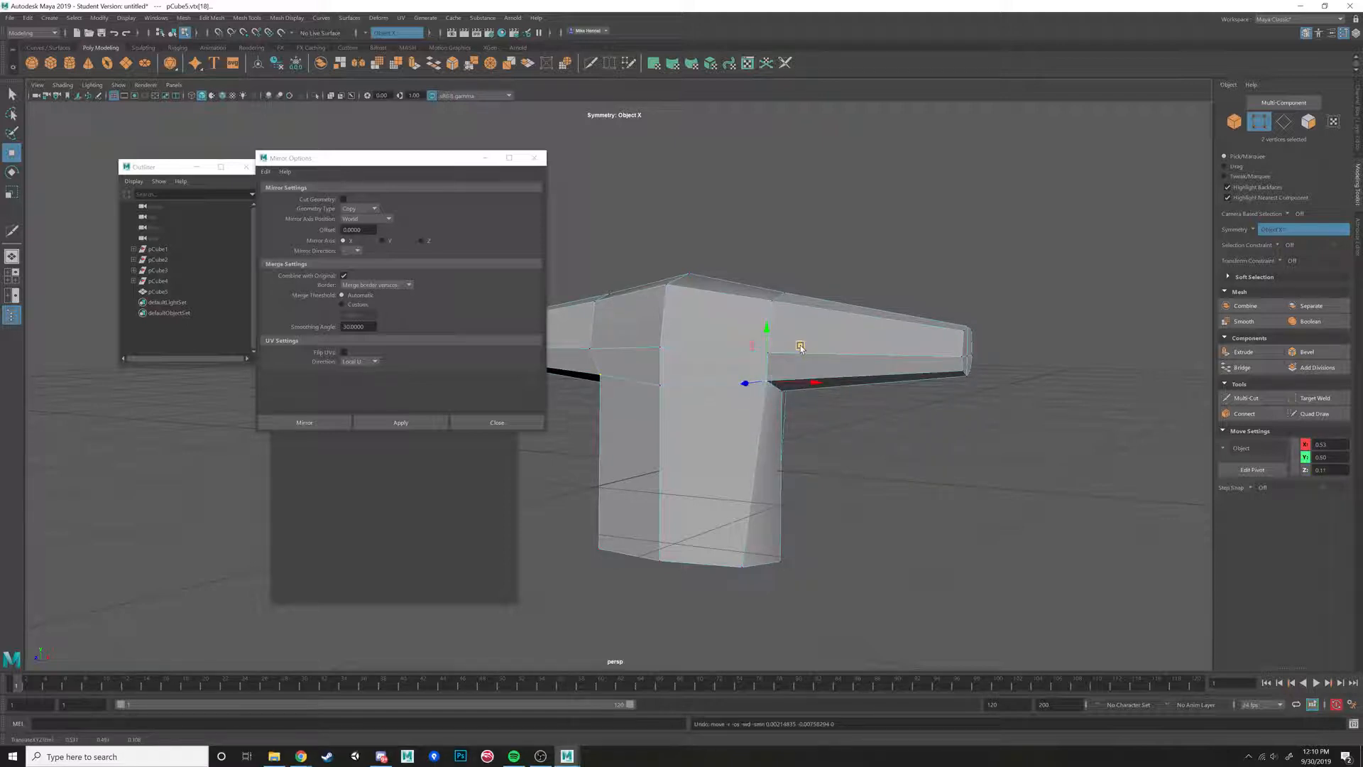
scroll(795, 355, down, 2)
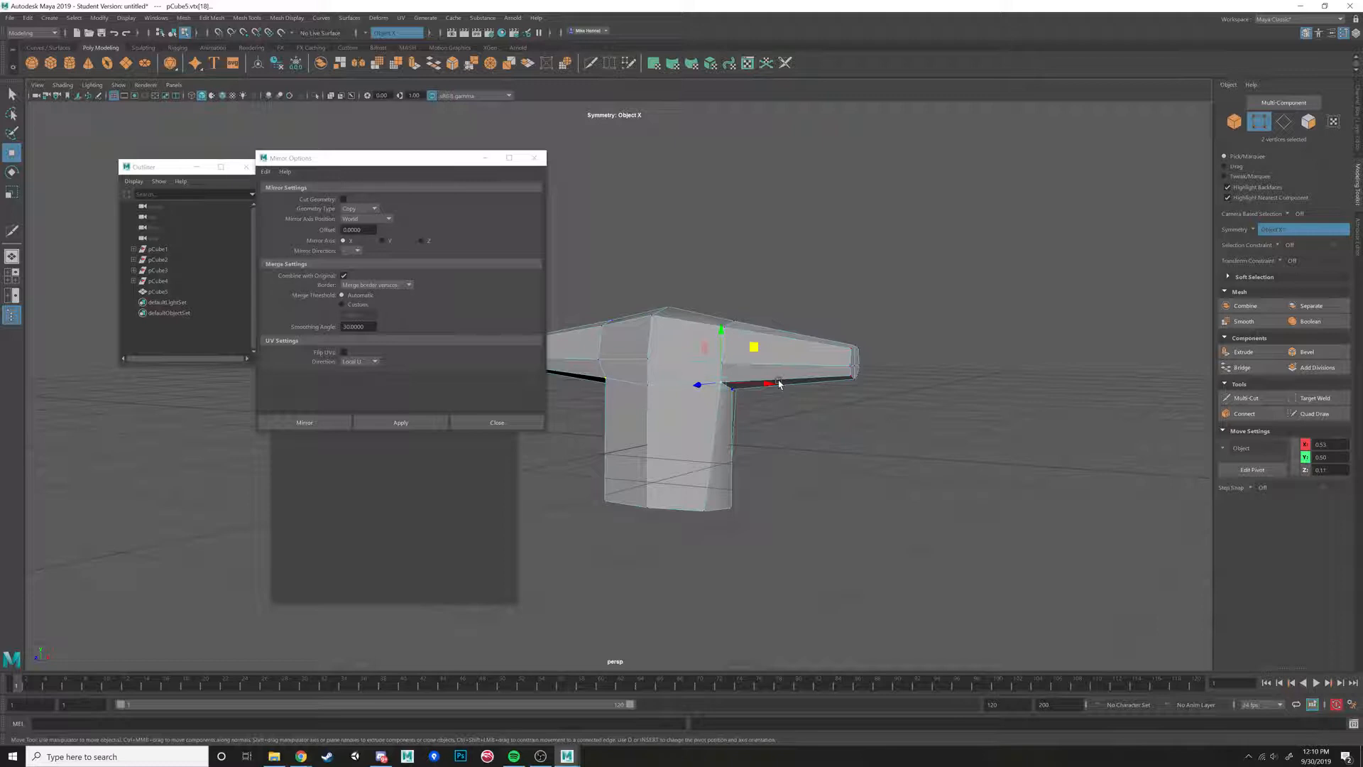
scroll(806, 411, up, 3)
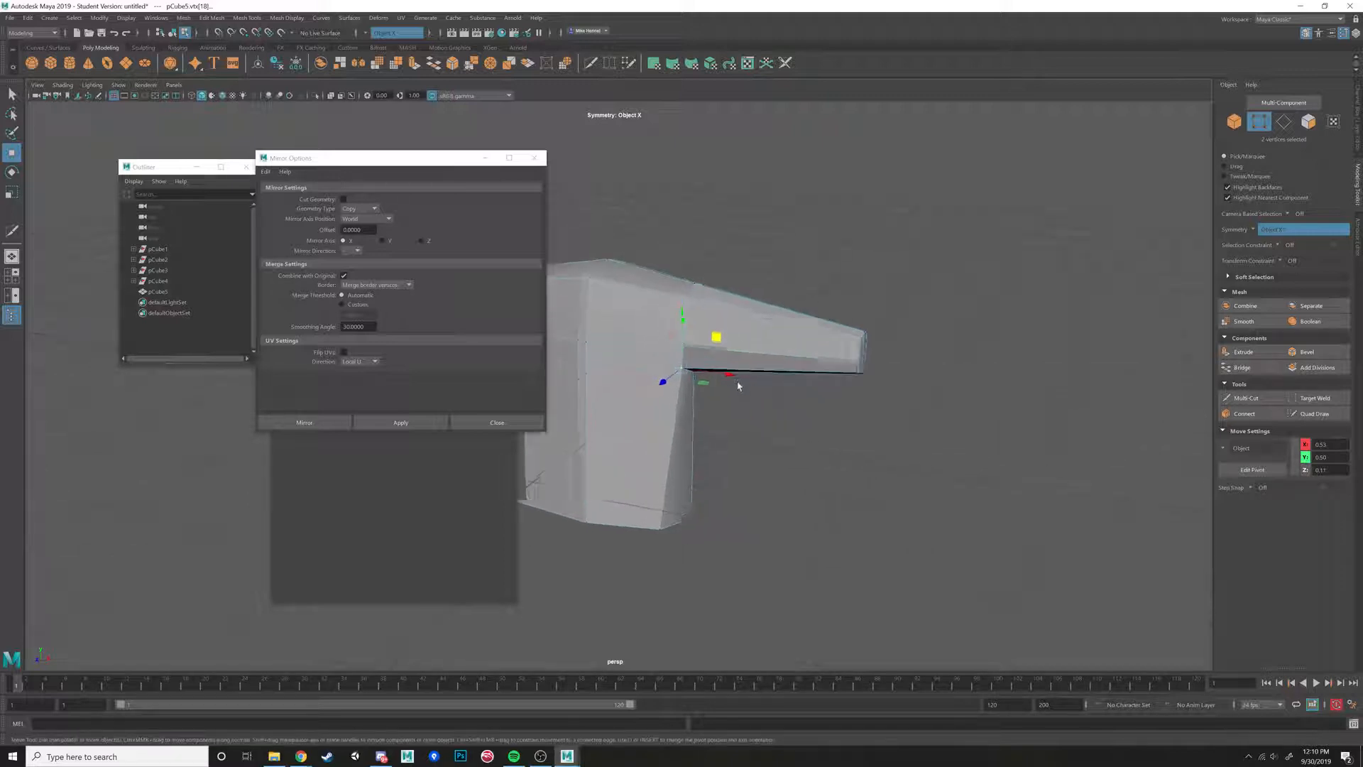
right_click(790, 324)
right_drag(790, 324, 789, 353)
drag(800, 297, 837, 414)
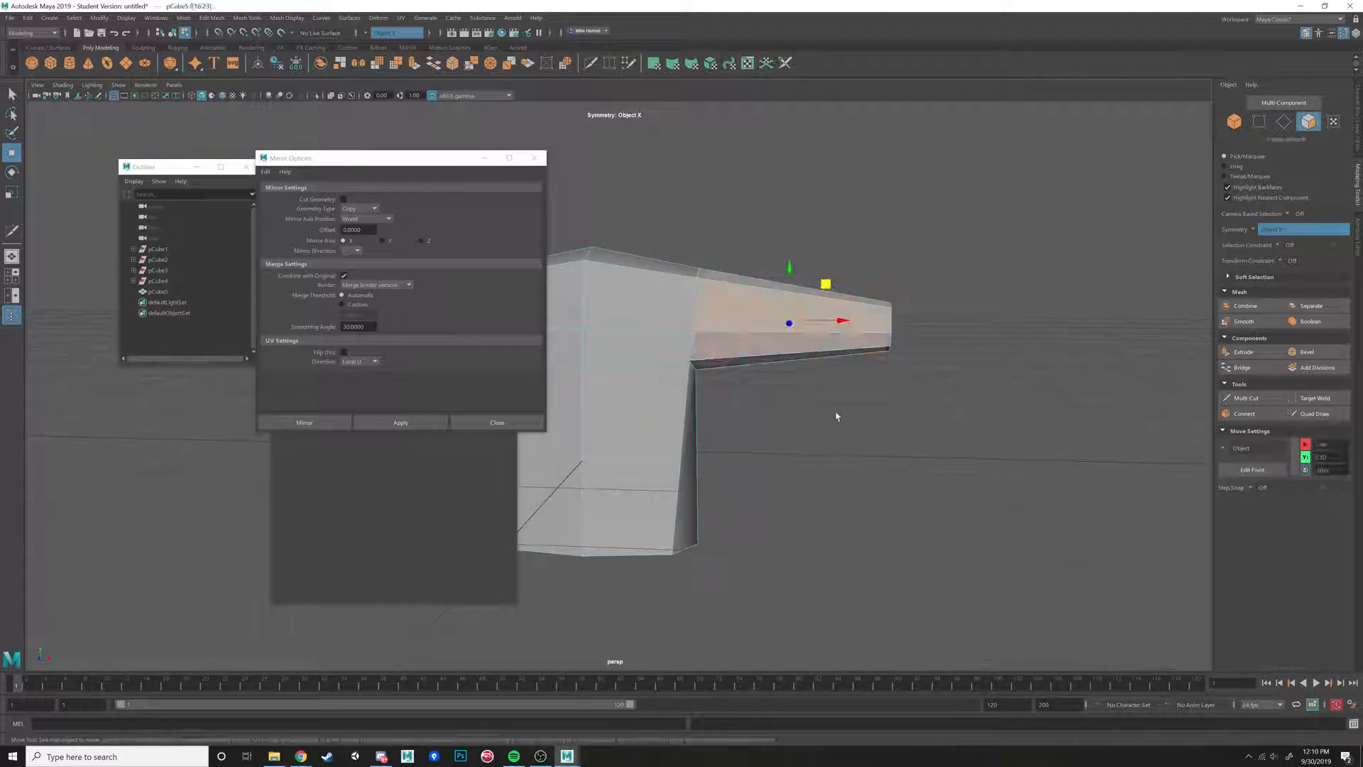
scroll(837, 414, down, 3)
click(740, 399)
Clear the face selection and close the Mirror Options window.
alt+middle_drag(708, 406, 819, 421)
click(410, 158)
drag(410, 159, 228, 192)
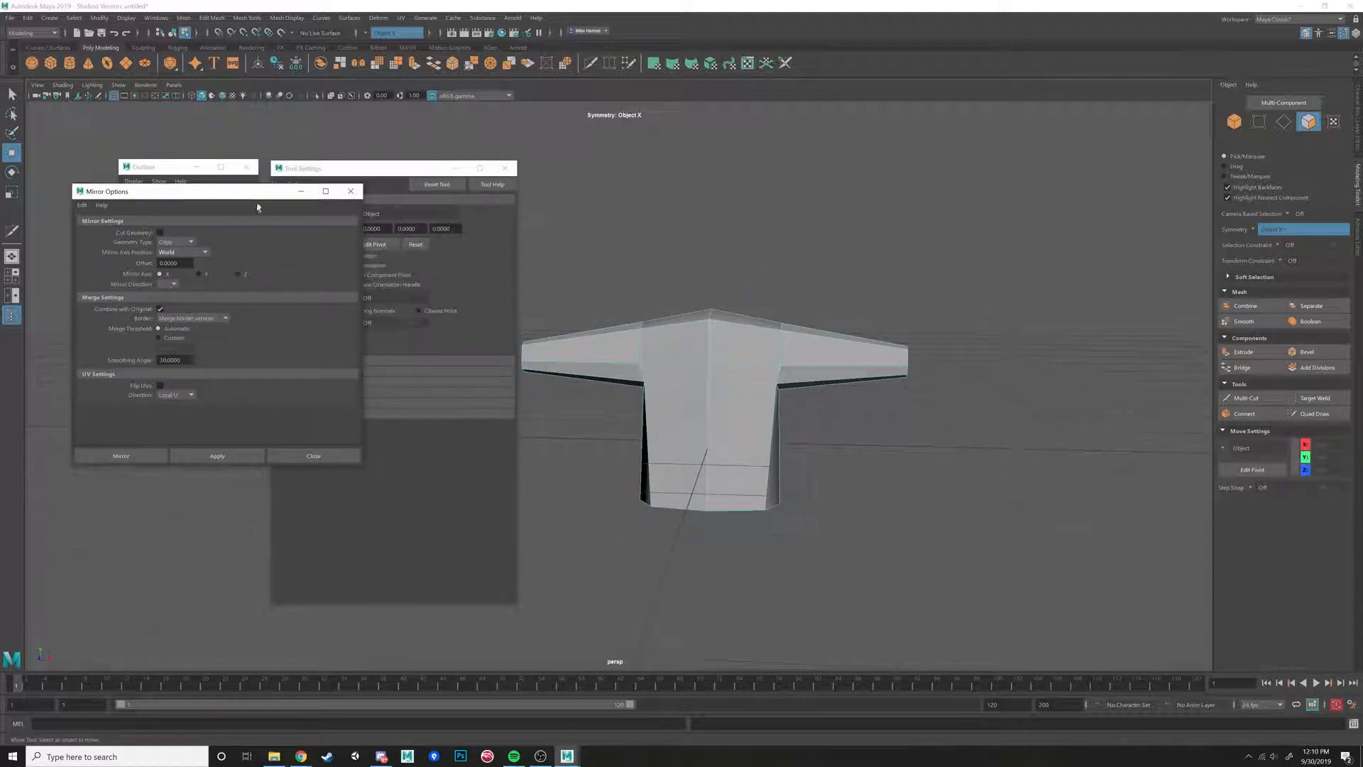
click(755, 353)
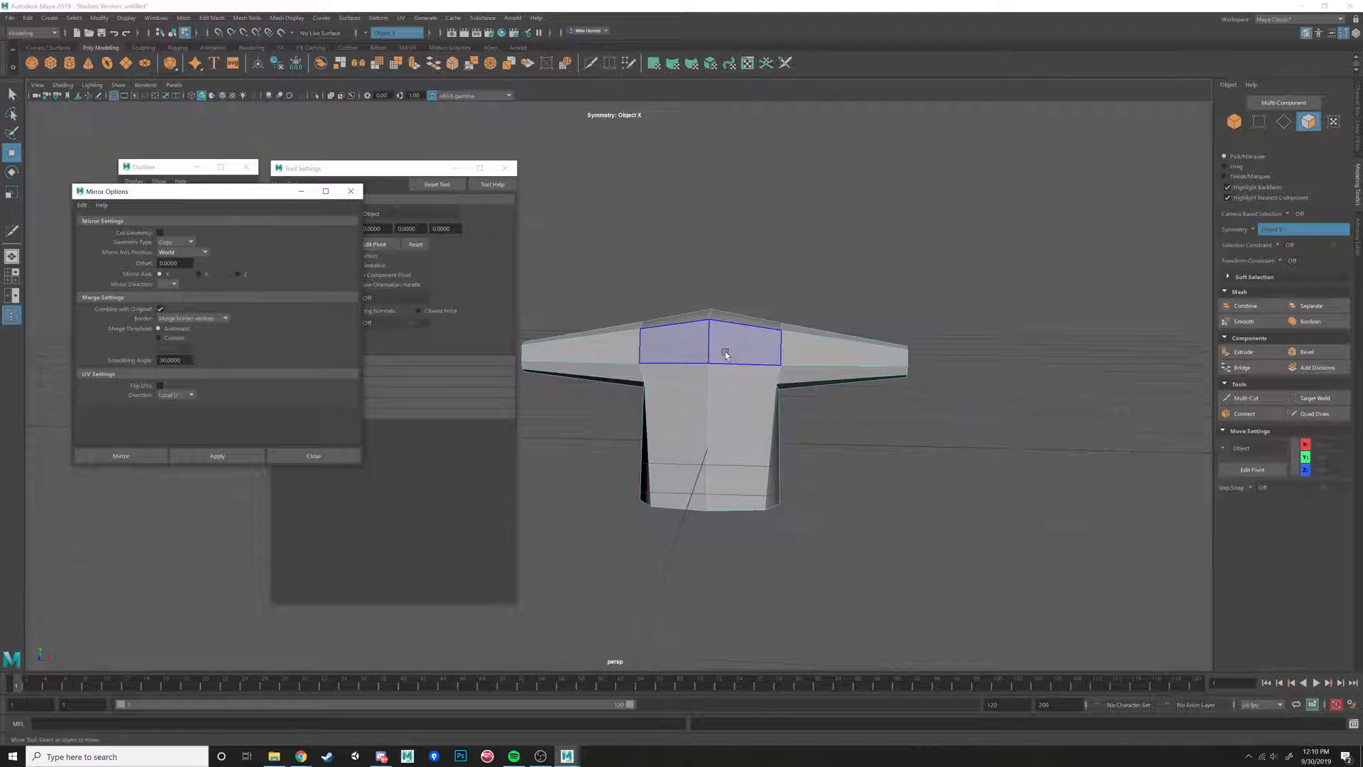
click(697, 385)
click(688, 296)
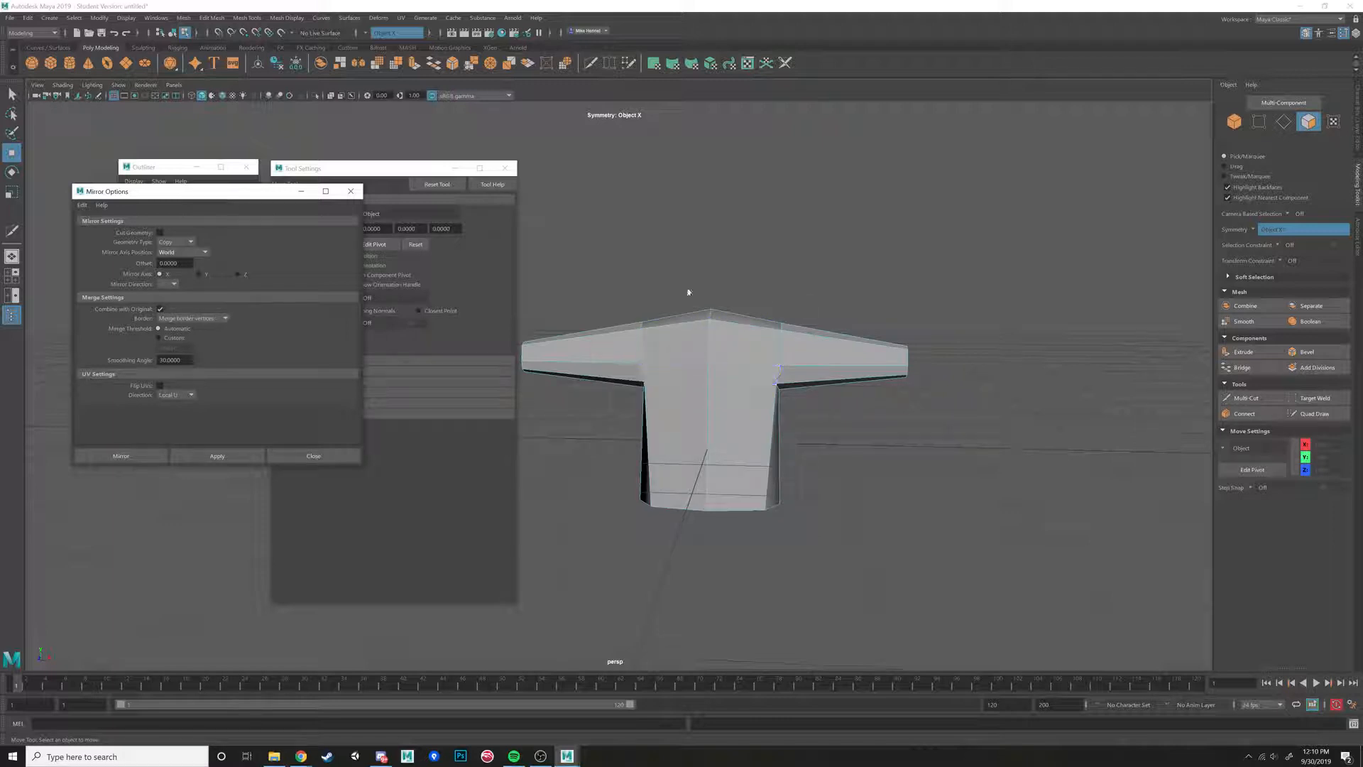
click(349, 193)
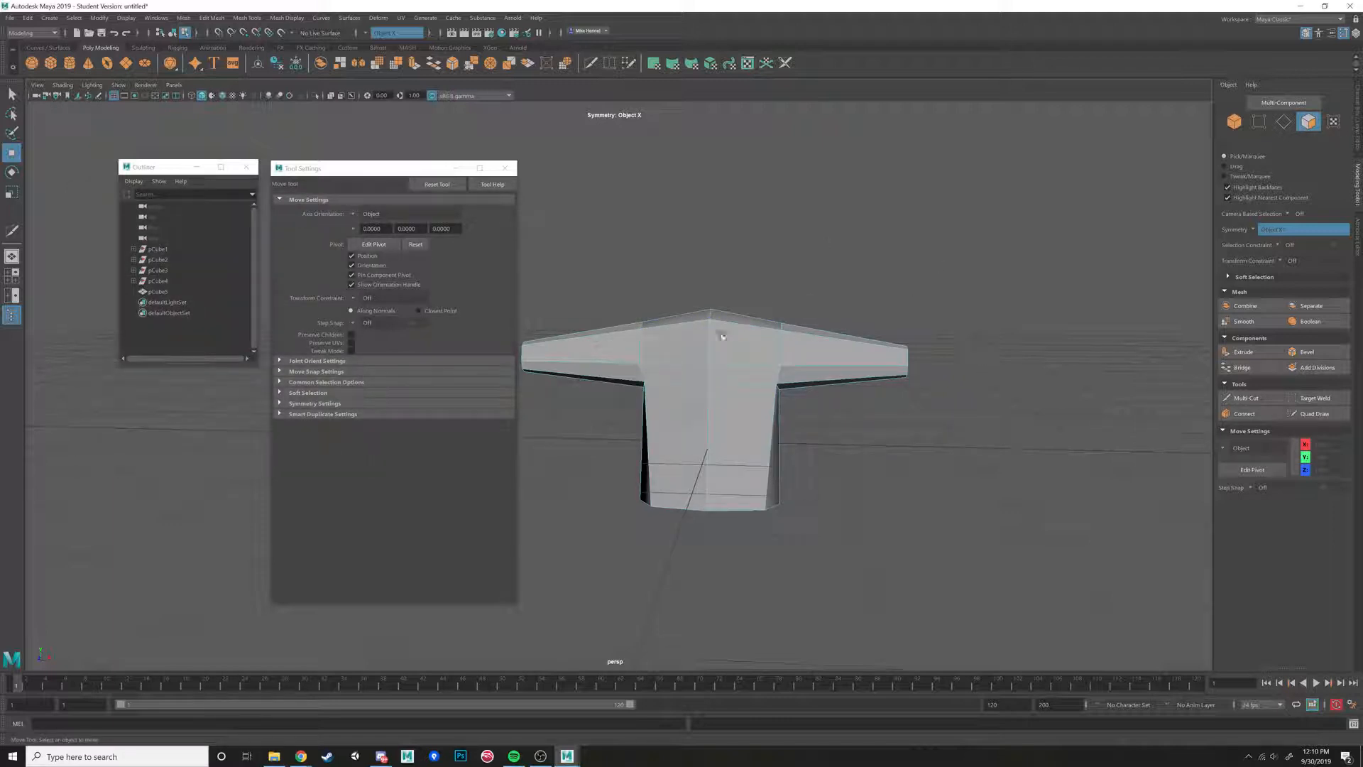
Turn off object X symmetry for the modelling tools.
alt+middle_drag(753, 372, 662, 358)
scroll(662, 358, up, 2)
alt+drag(662, 358, 752, 334)
scroll(666, 365, down, 2)
click(1255, 229)
click(1271, 234)
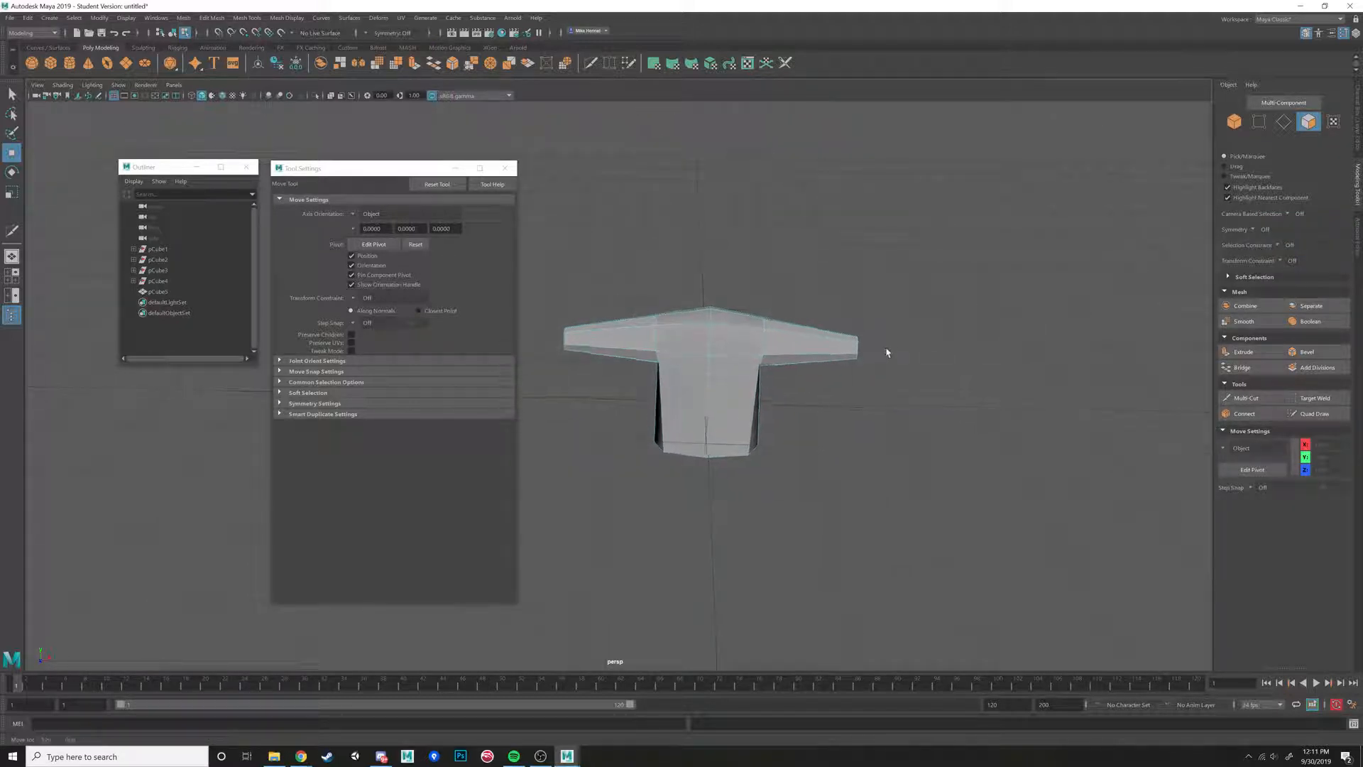
Select all faces of one sleeve and extract them from the body mesh.
alt+drag(885, 353, 710, 341)
scroll(708, 337, up, 2)
right_drag(707, 337, 703, 360)
alt+middle_drag(673, 315, 731, 304)
alt+drag(732, 305, 779, 286)
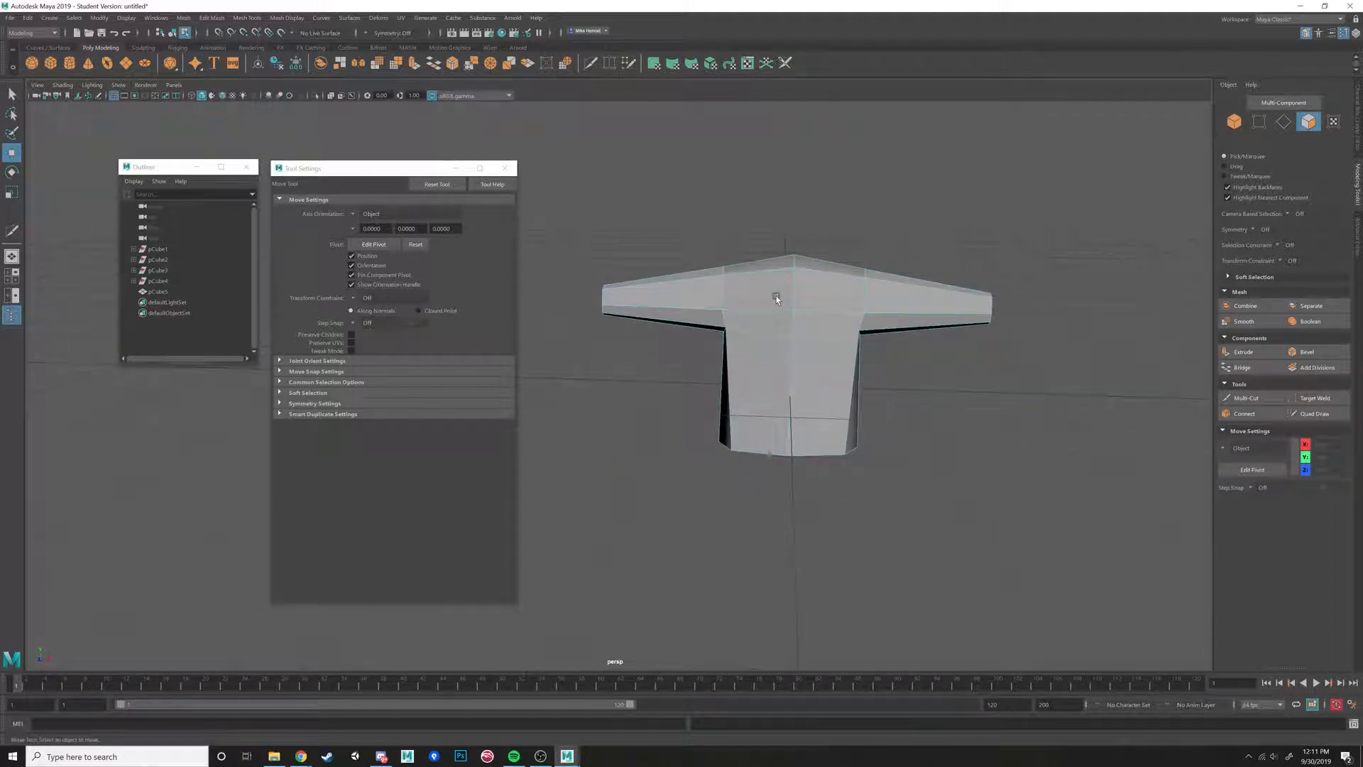
drag(625, 253, 689, 377)
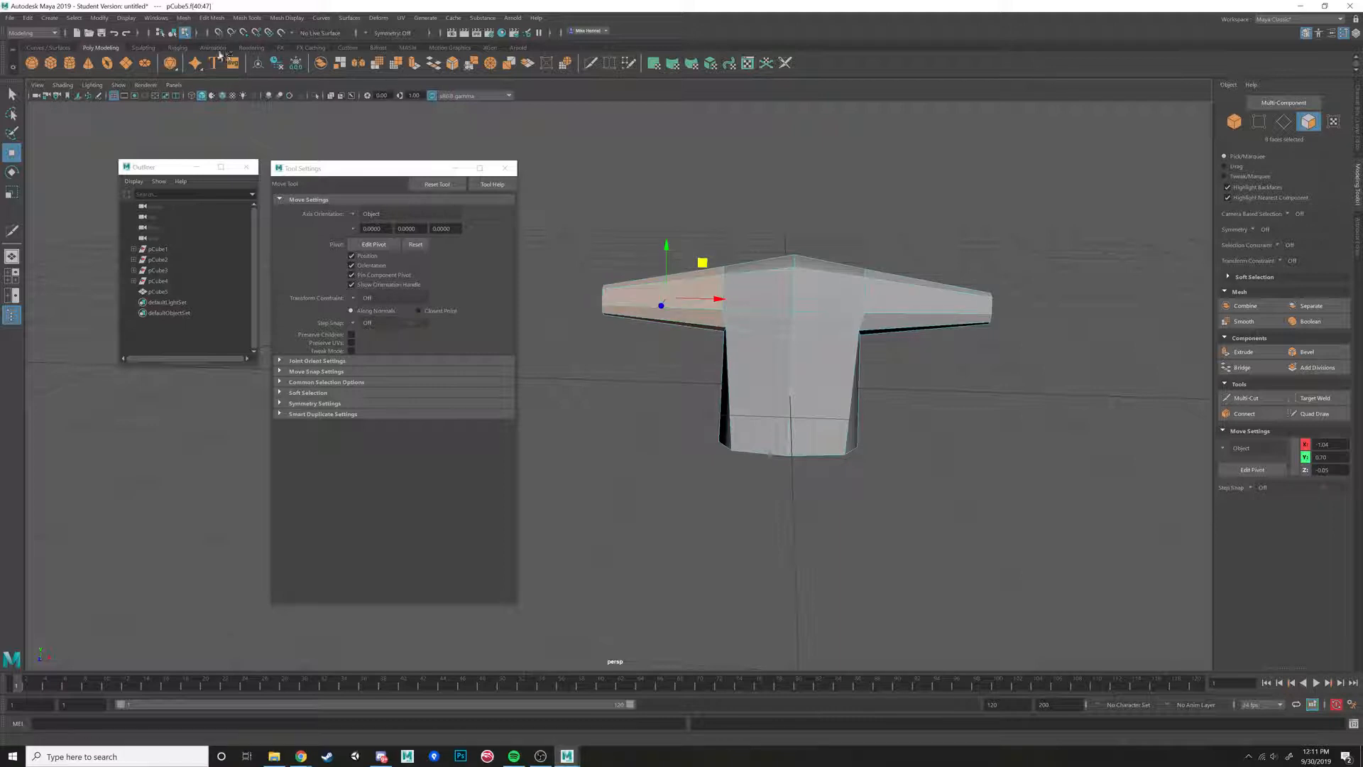
click(183, 18)
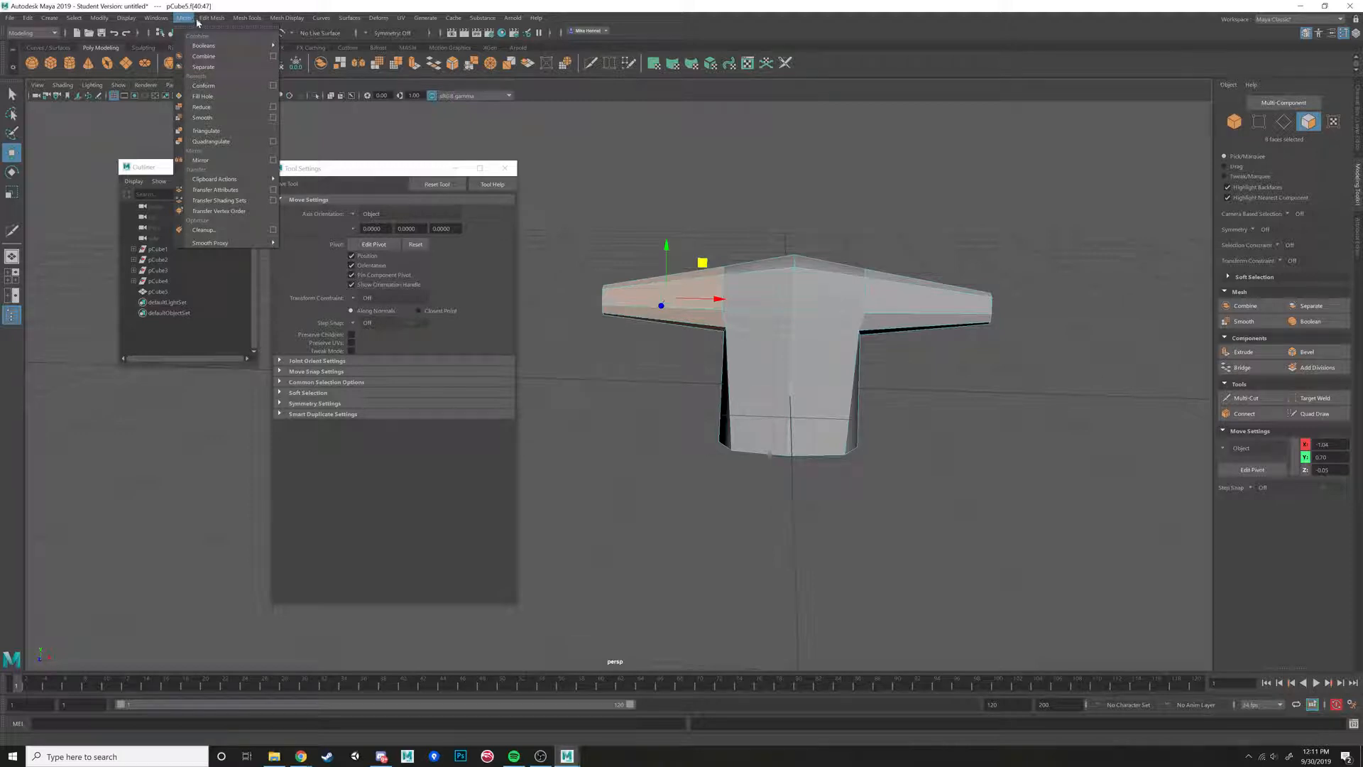
mouse_move(218, 19)
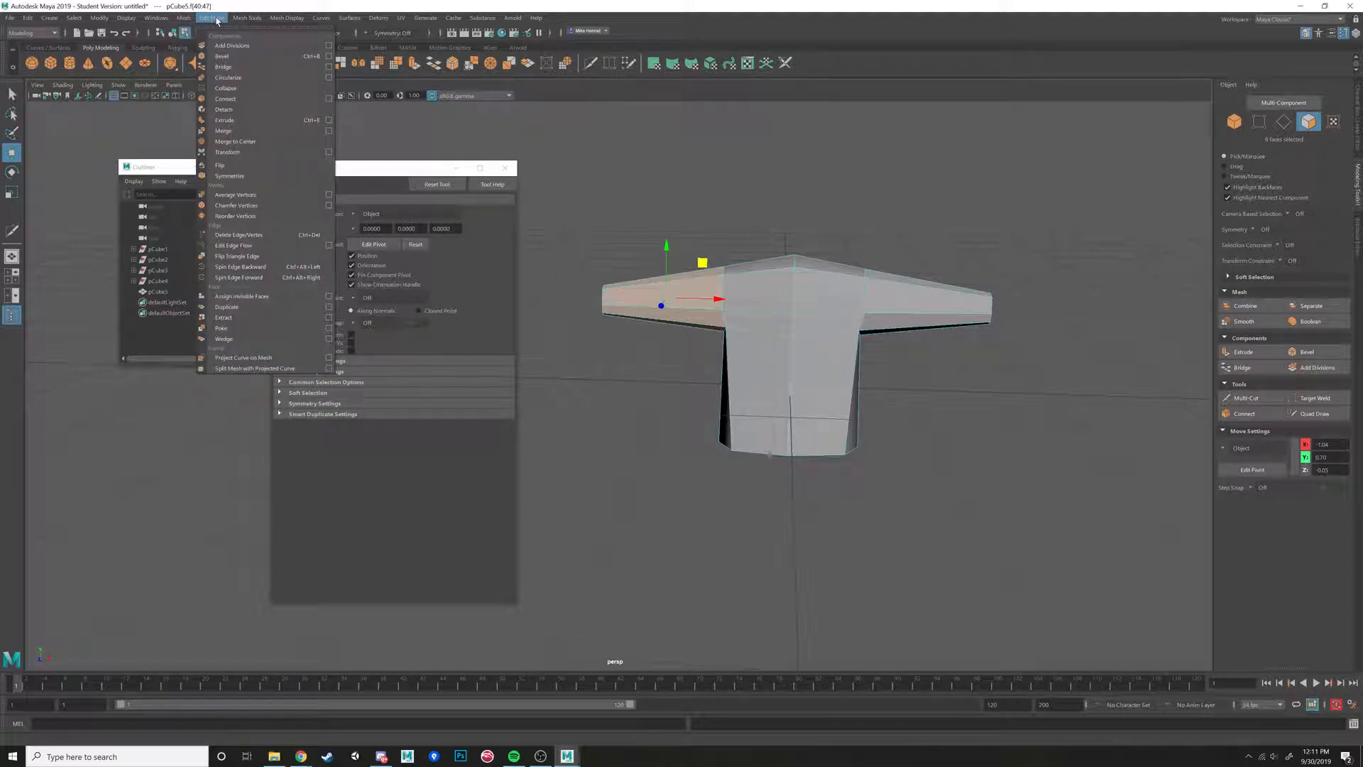
click(269, 320)
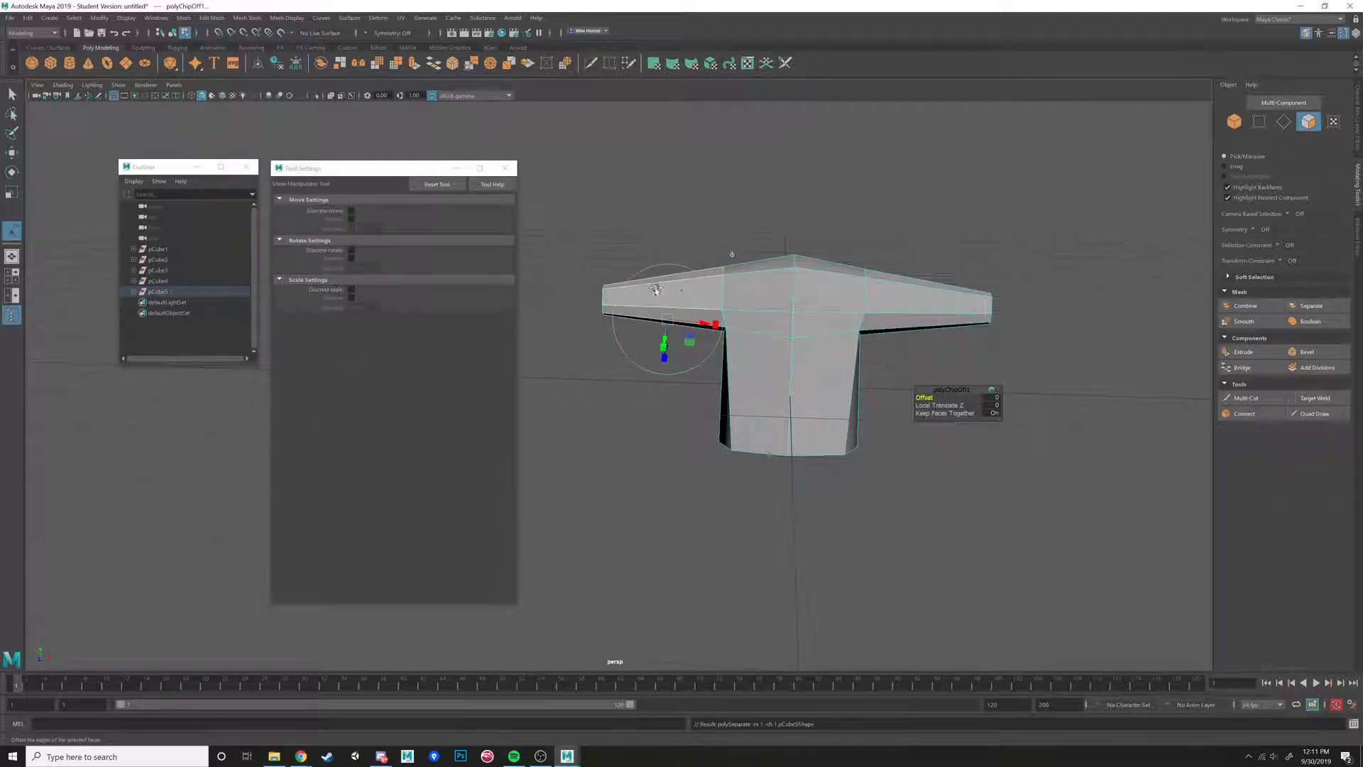
Return to object mode and select the extracted sleeve as a separate object.
alt+drag(657, 289, 684, 290)
right_drag(649, 284, 689, 275)
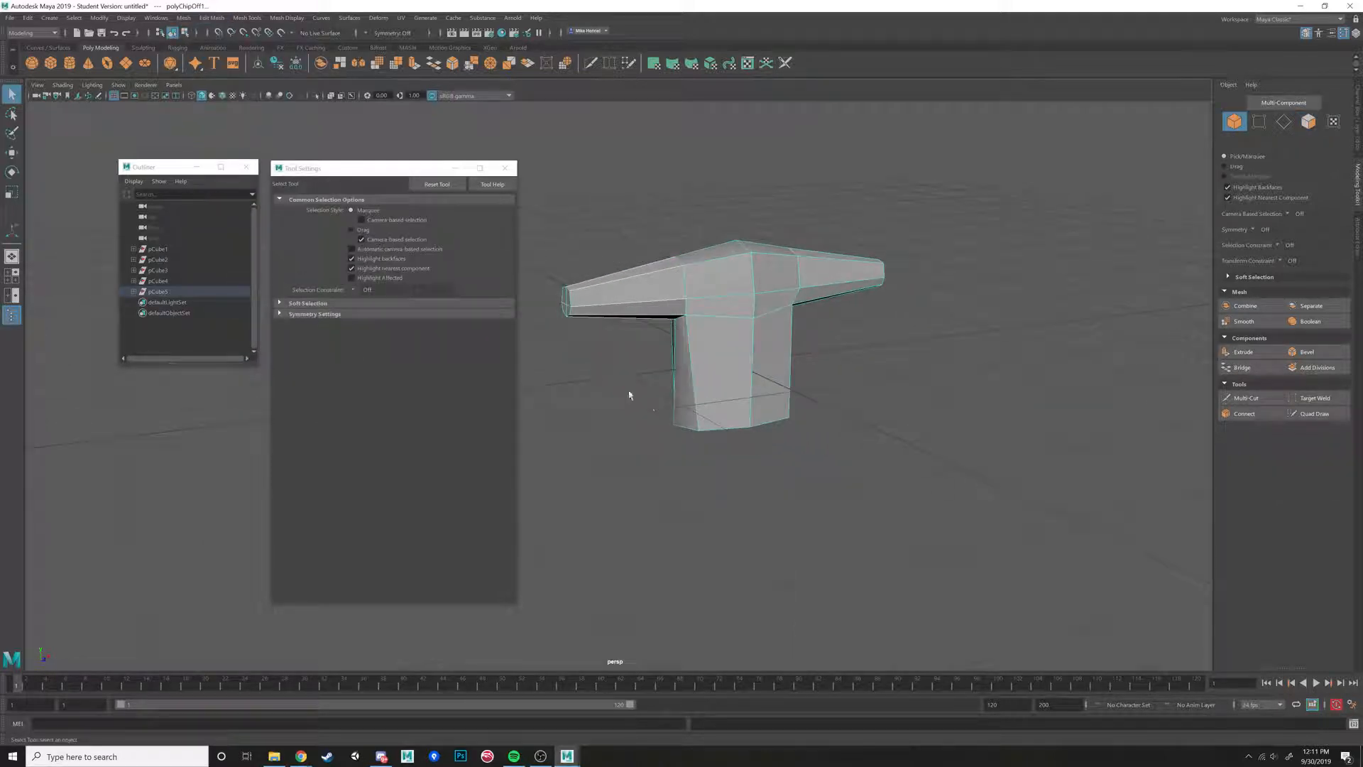
click(652, 311)
click(755, 304)
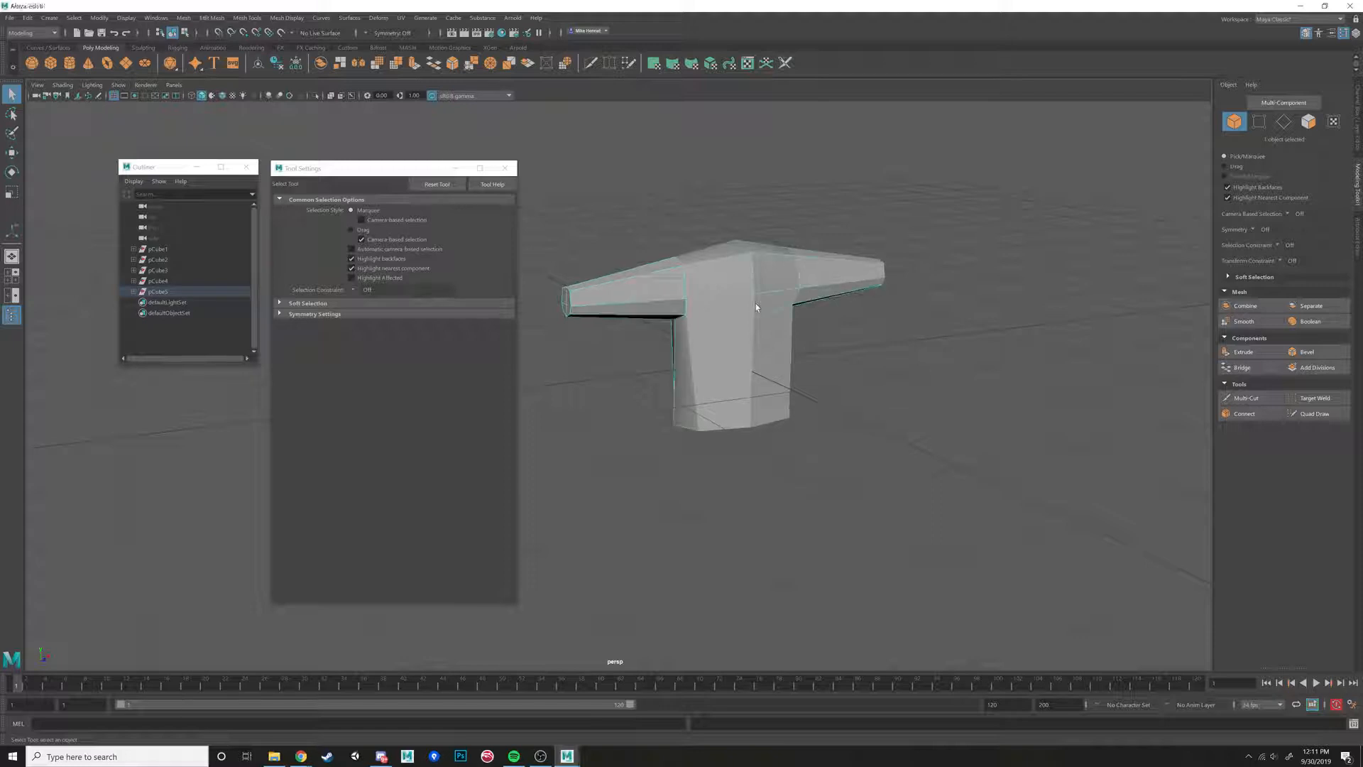
right_drag(685, 286, 732, 268)
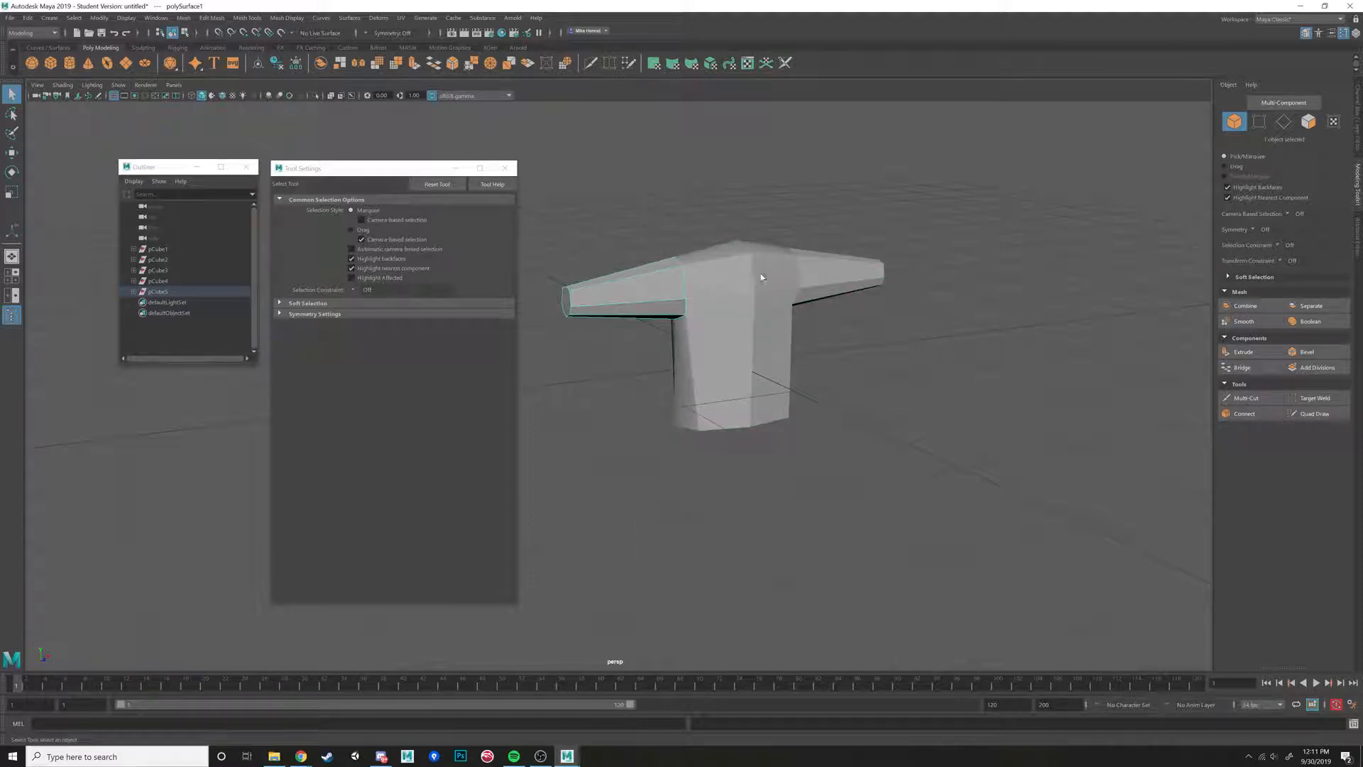
Move the extracted sleeve about -0.23 in X and -0.72 in Y away from the torso, and undo the move.
key(w)
drag(747, 328, 807, 362)
alt+middle_drag(806, 363, 996, 356)
alt+drag(1044, 358, 915, 348)
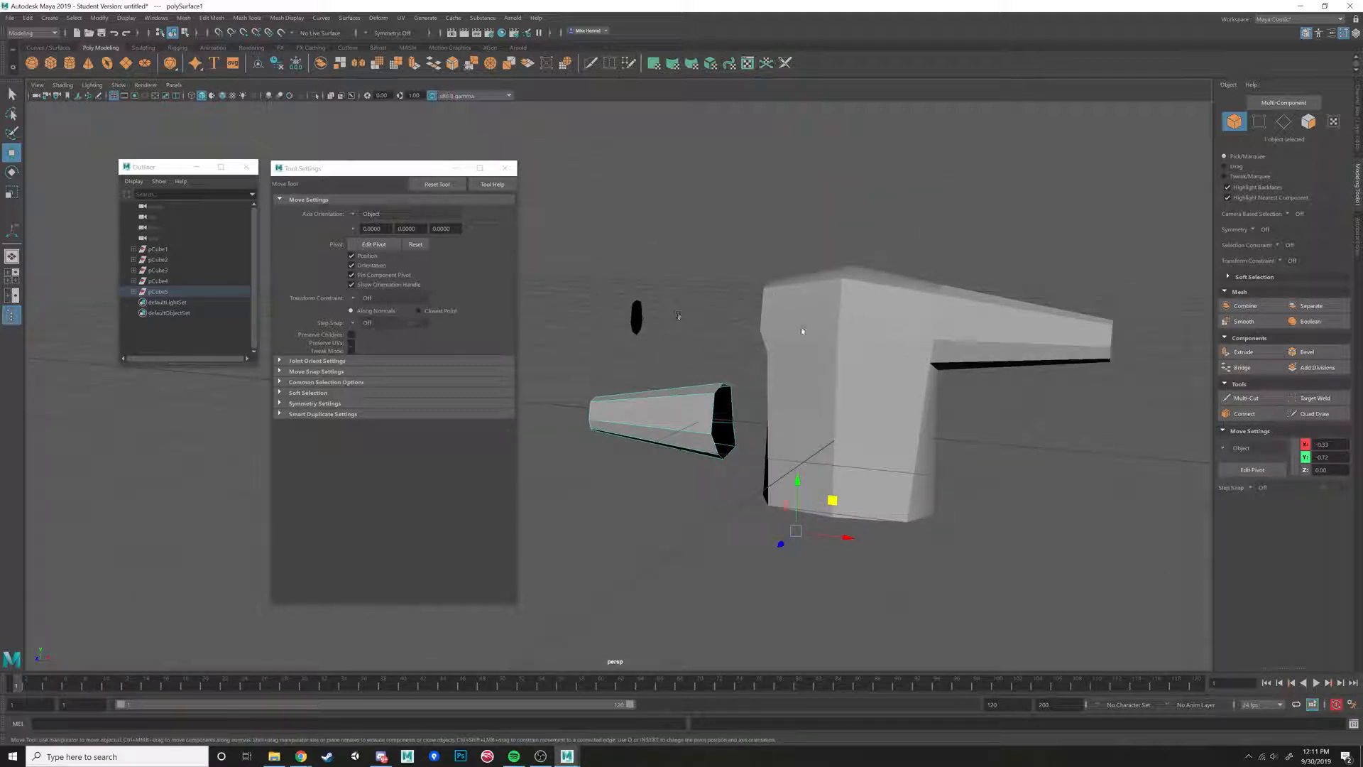
alt+drag(755, 315, 779, 331)
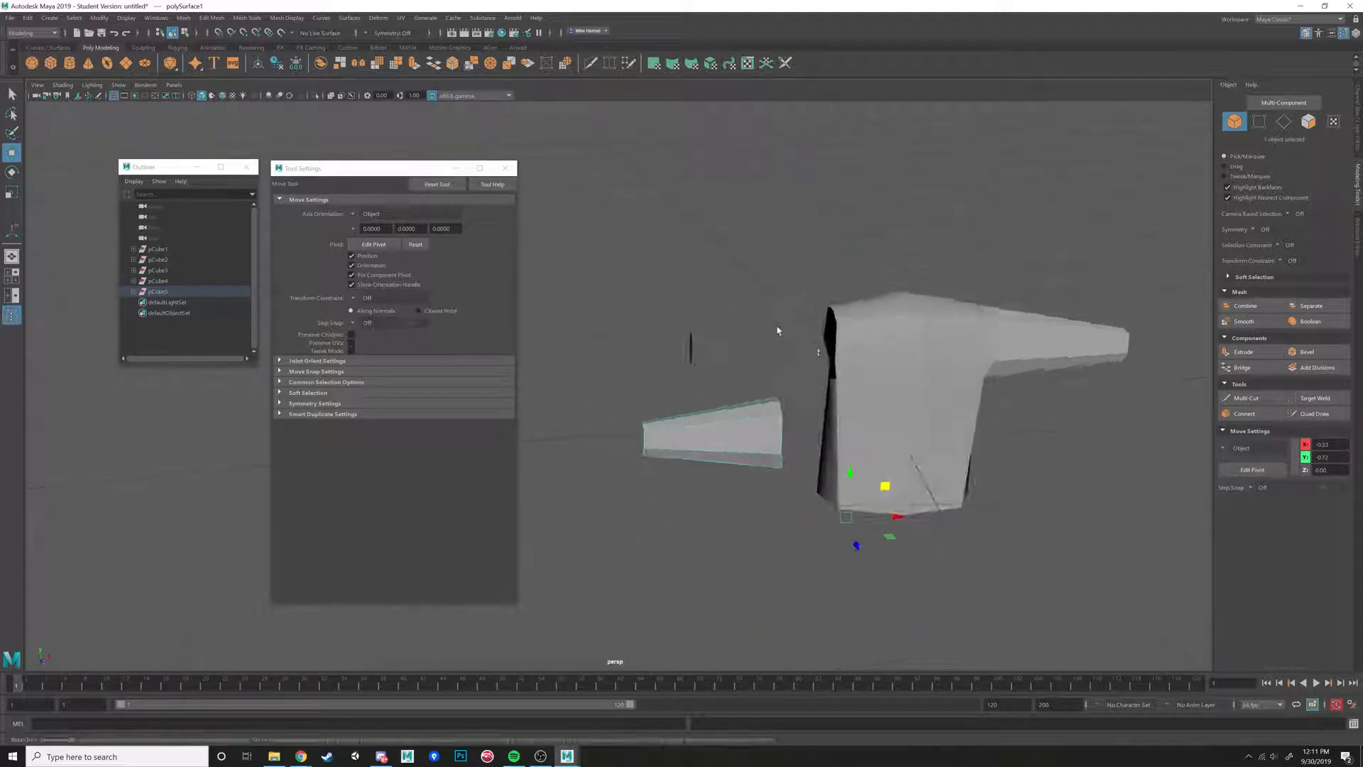
key(ctrl+z)
Examine the seam between the extracted sleeve and the torso from several angles.
alt+drag(904, 347, 854, 312)
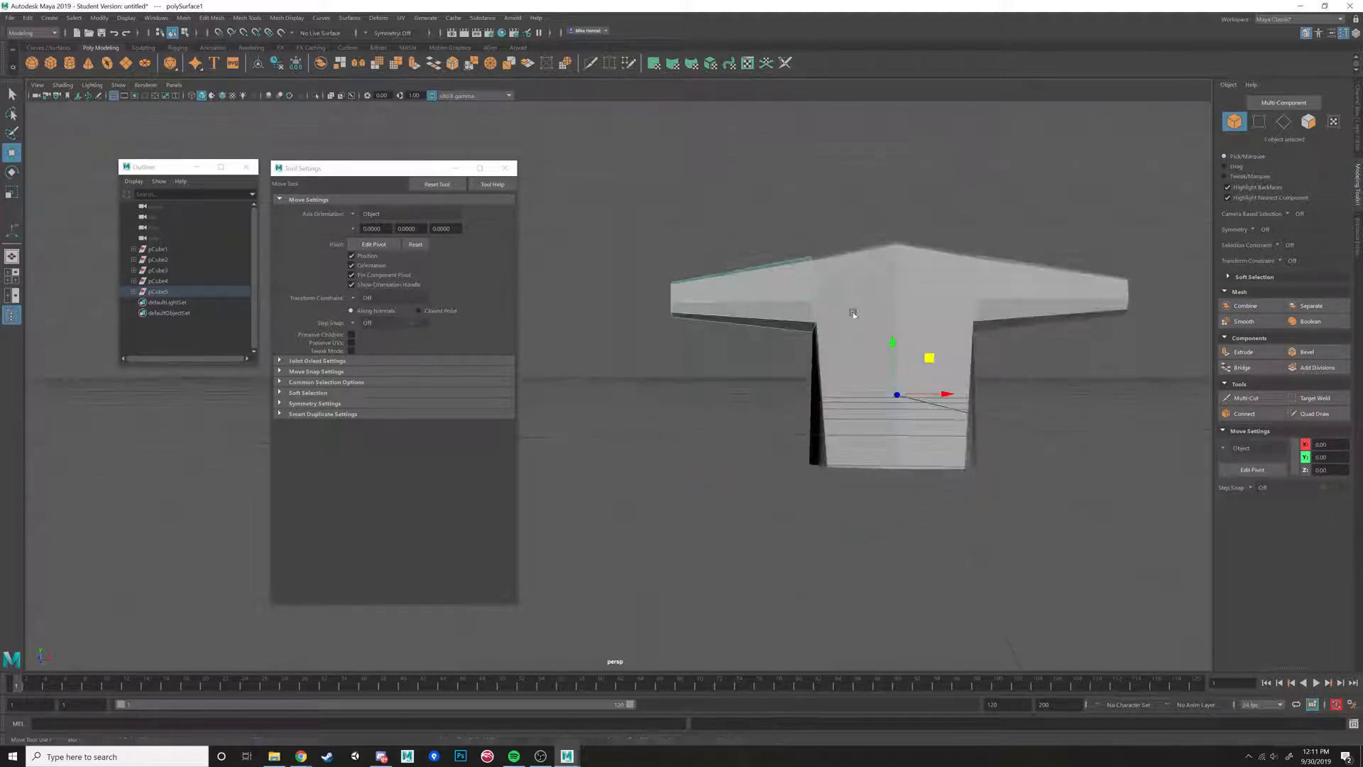
alt+middle_drag(854, 312, 776, 369)
scroll(777, 369, up, 2)
alt+drag(776, 369, 795, 352)
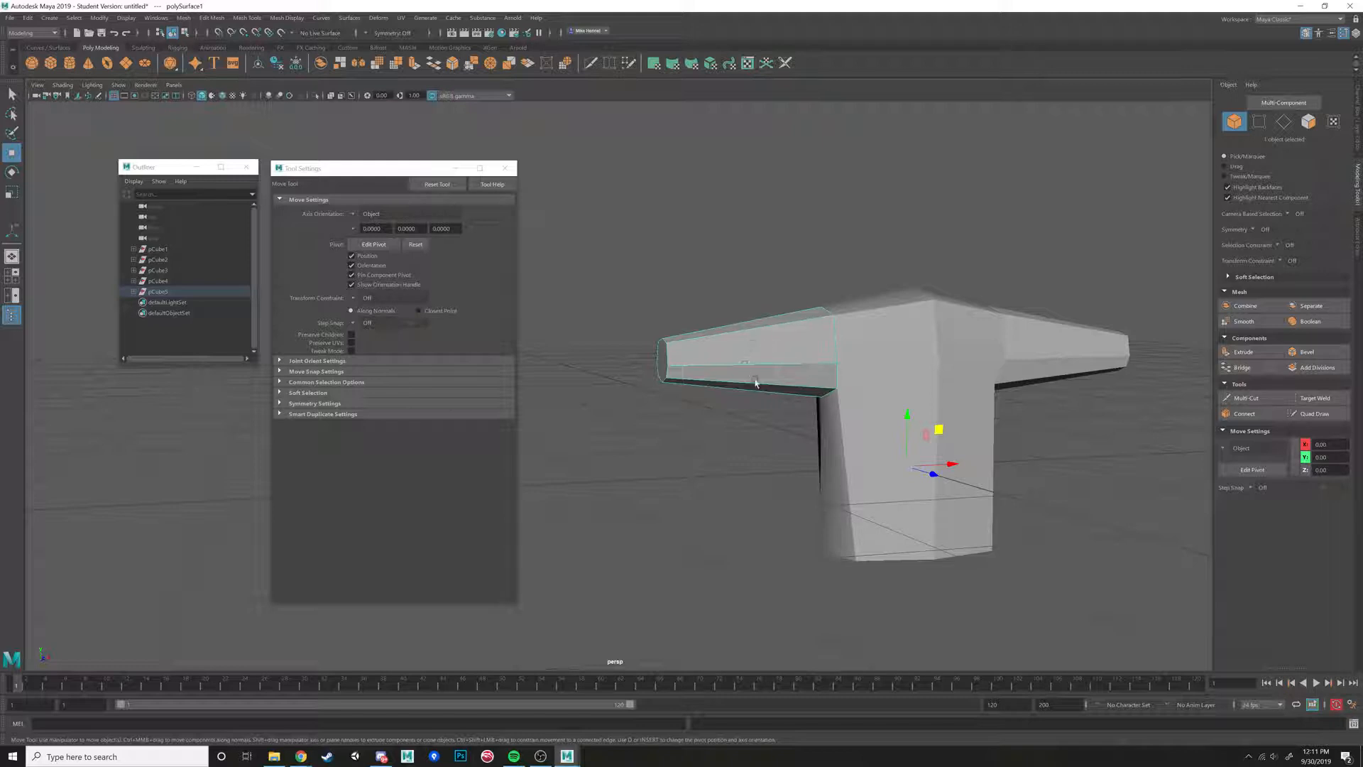
alt+drag(792, 392, 664, 344)
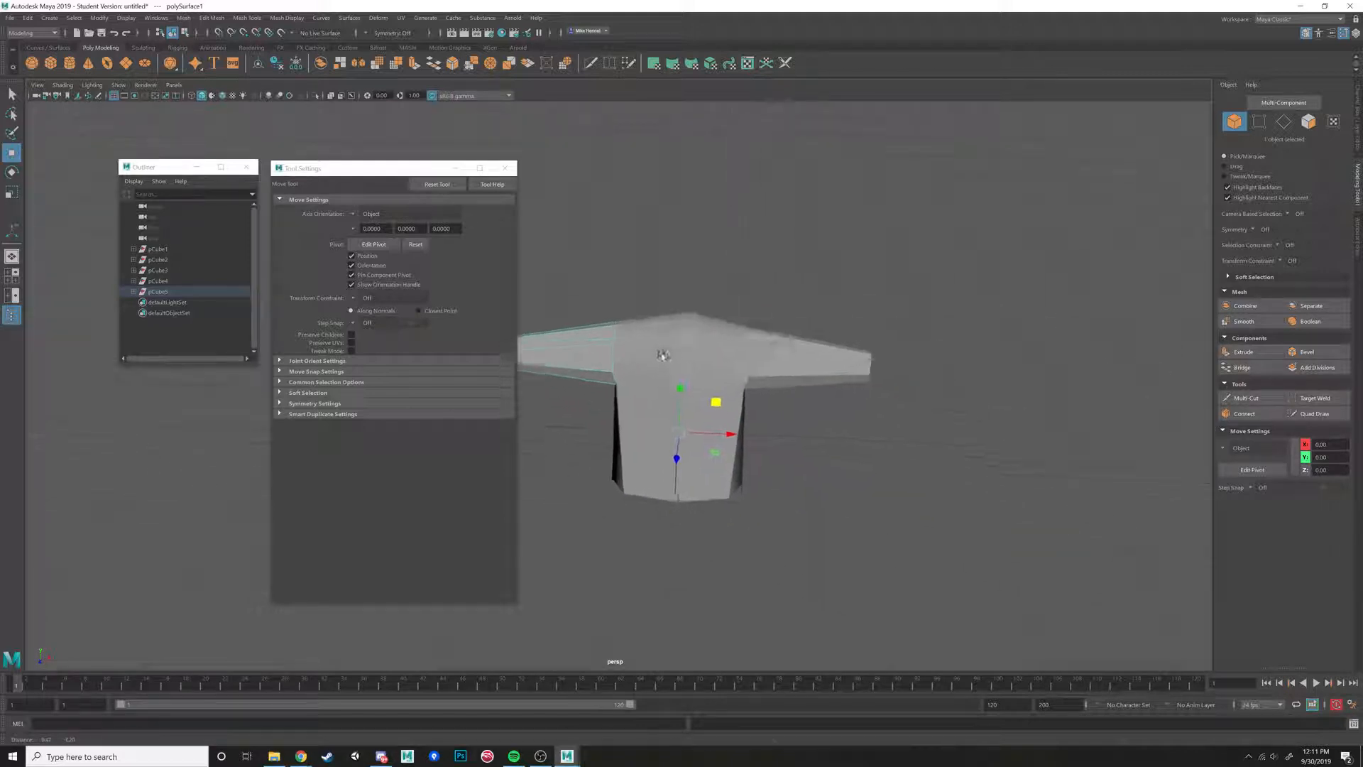
scroll(673, 328, up, 5)
alt+middle_drag(686, 335, 773, 356)
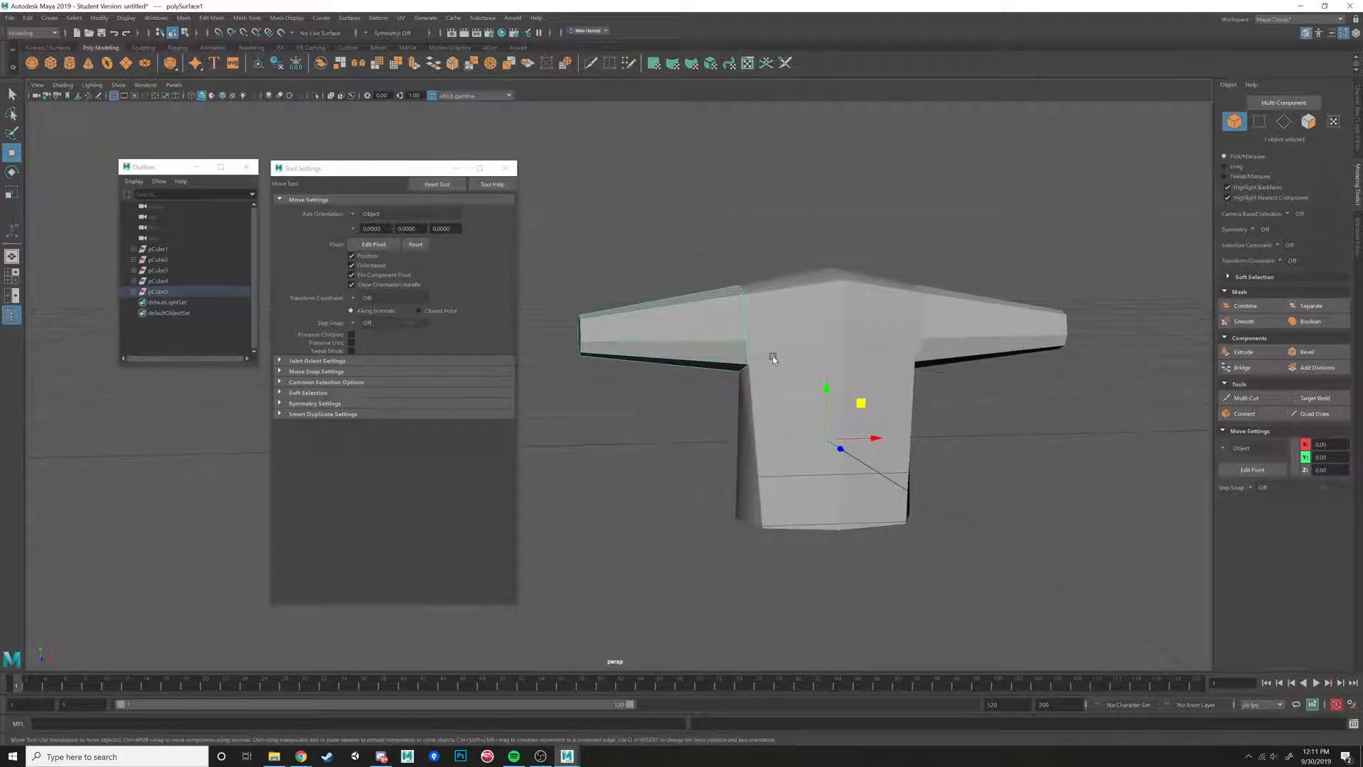
alt+drag(776, 353, 770, 365)
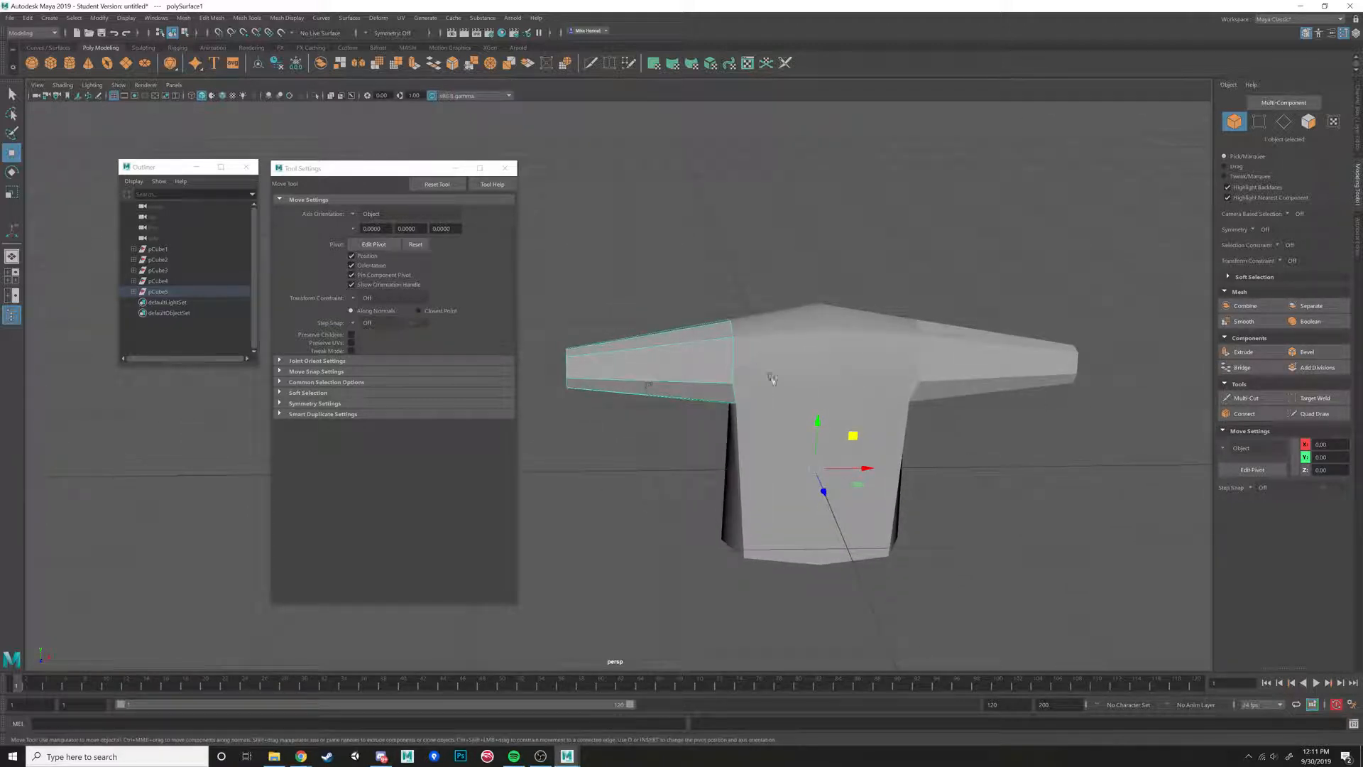
Undo the face extraction so the sleeve is part of the body mesh again.
right_drag(773, 378, 798, 370)
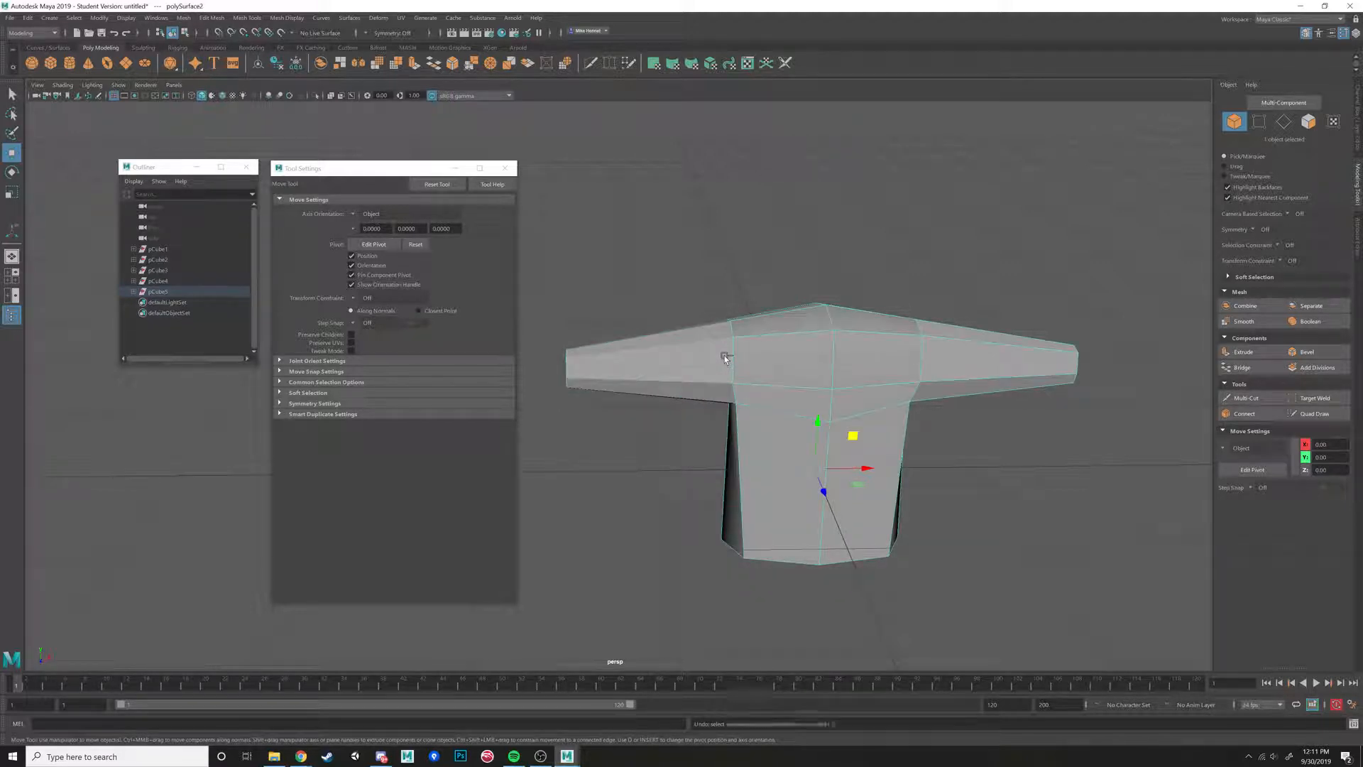
key(ctrl+z)
key(ctrl+z)
key(ctrl+z)
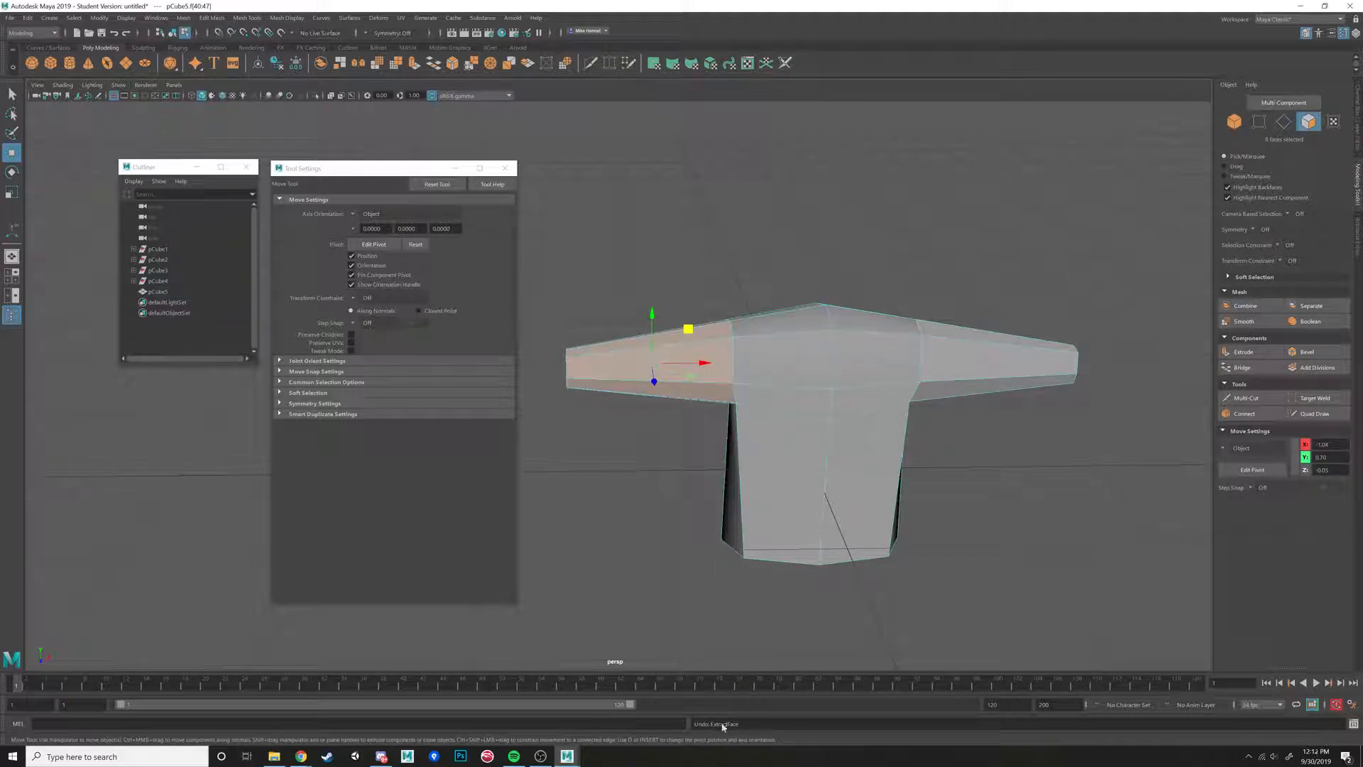
Switch to object mode with the whole shirt-shaped body mesh selected.
right_drag(795, 367, 851, 365)
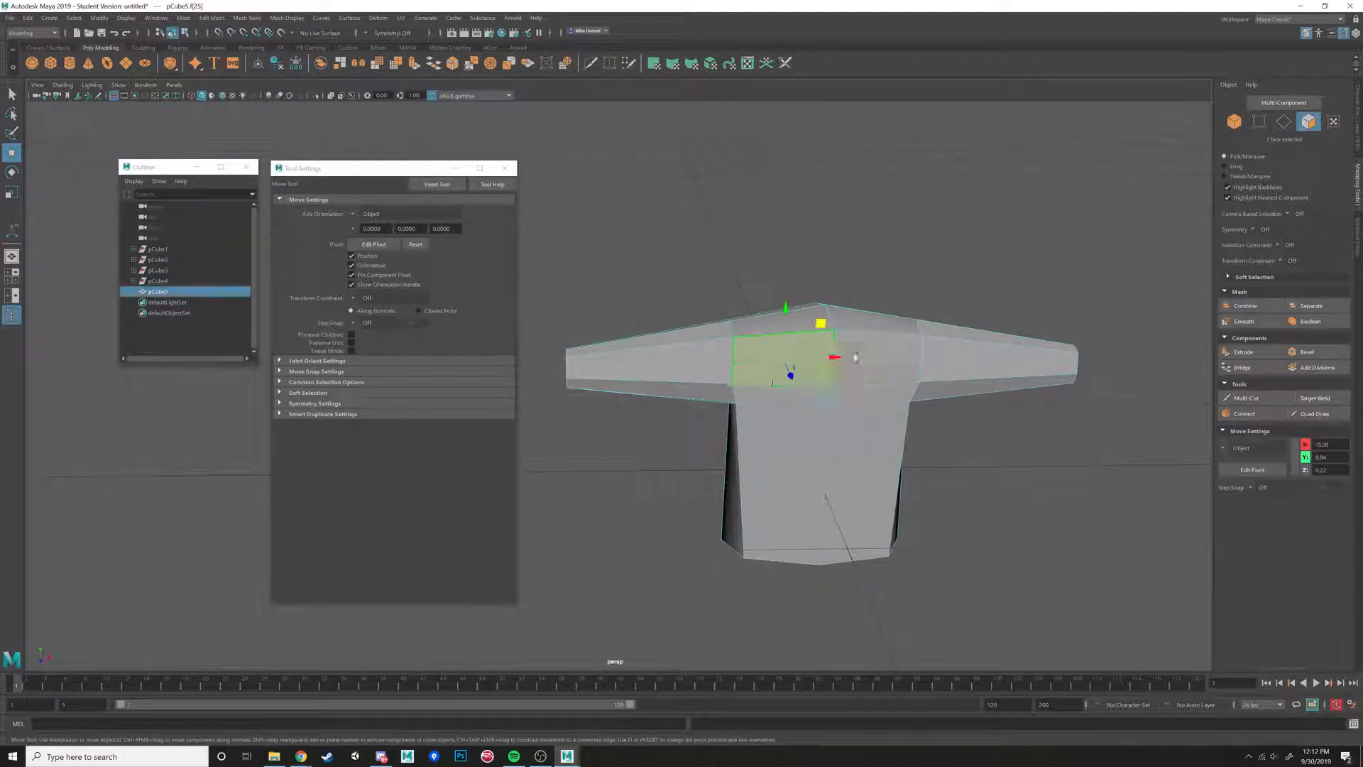
alt+middle_drag(1008, 405, 849, 398)
alt+drag(849, 398, 837, 376)
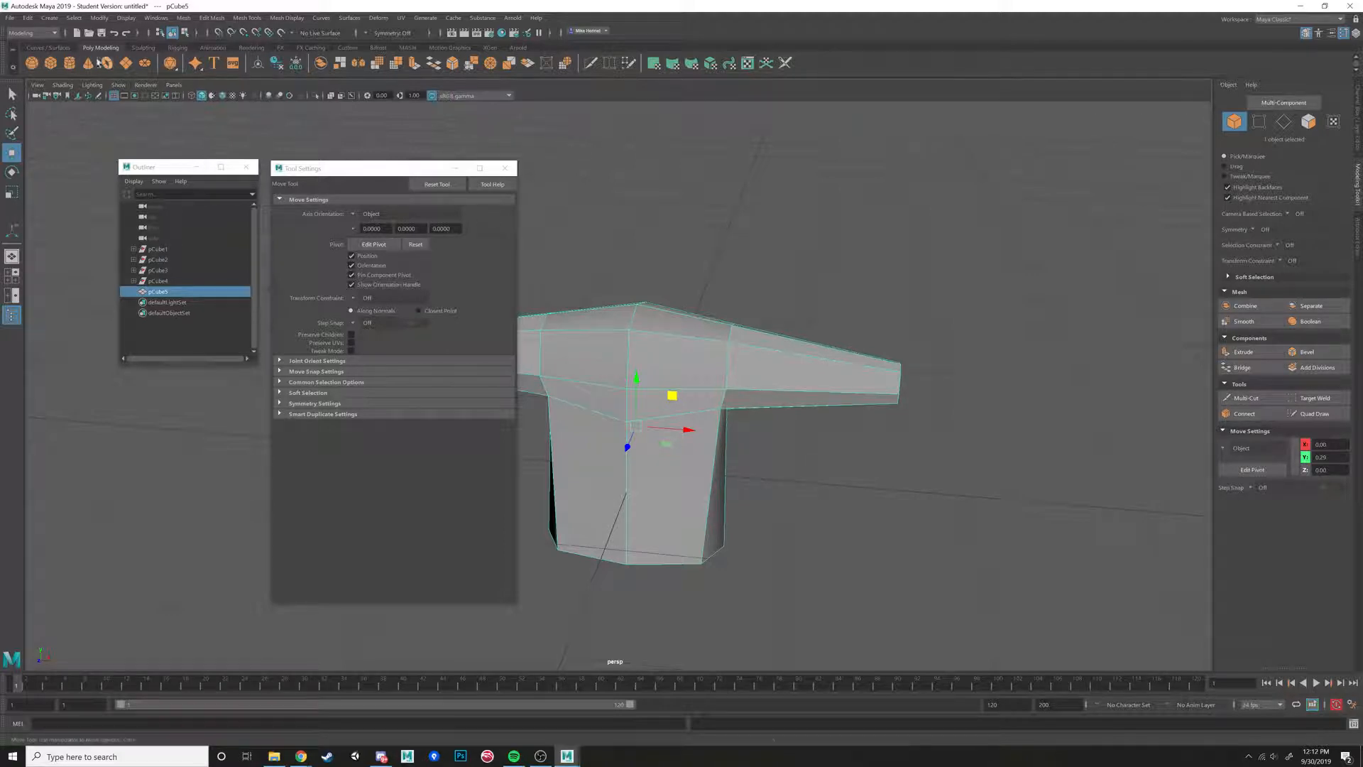
alt+drag(759, 420, 855, 377)
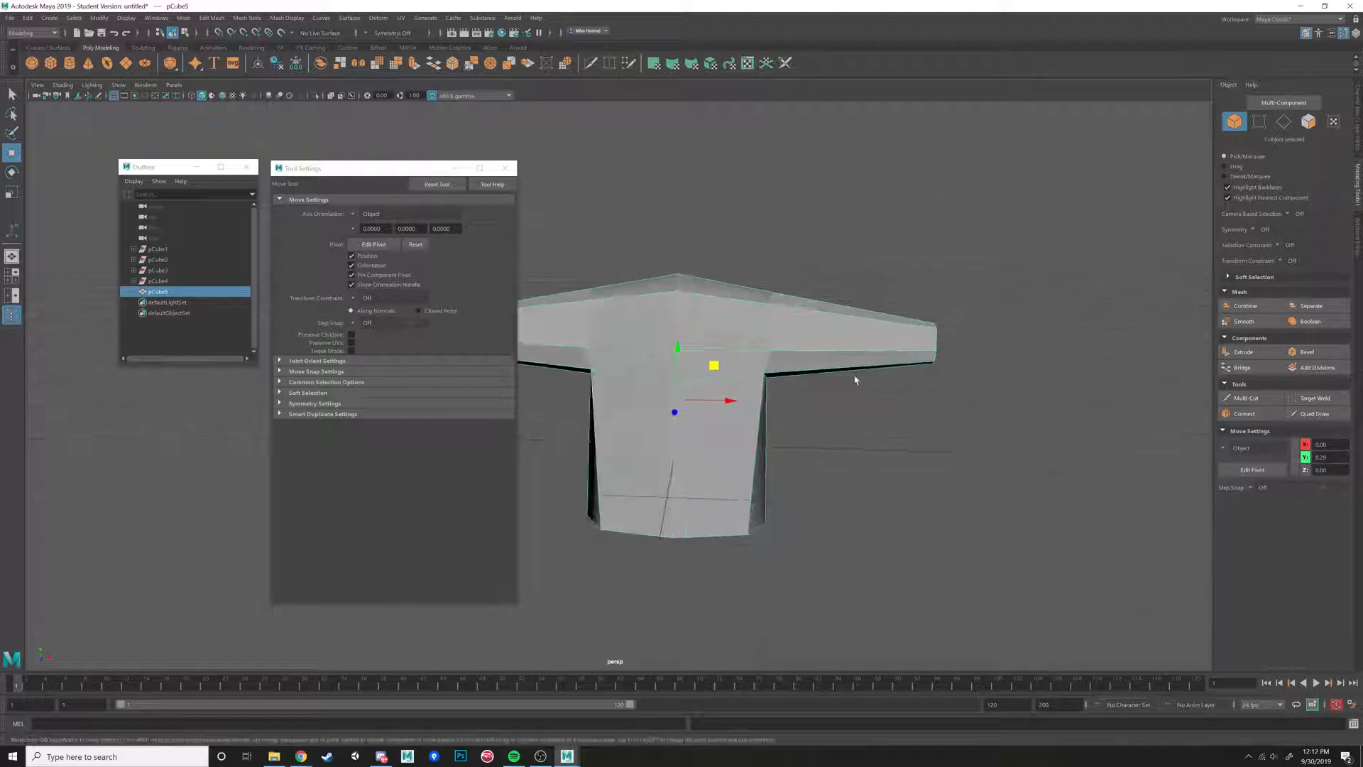
Duplicate the shirt-shaped body mesh and move the copy straight down along Y by about 0.8.
key(ctrl+d)
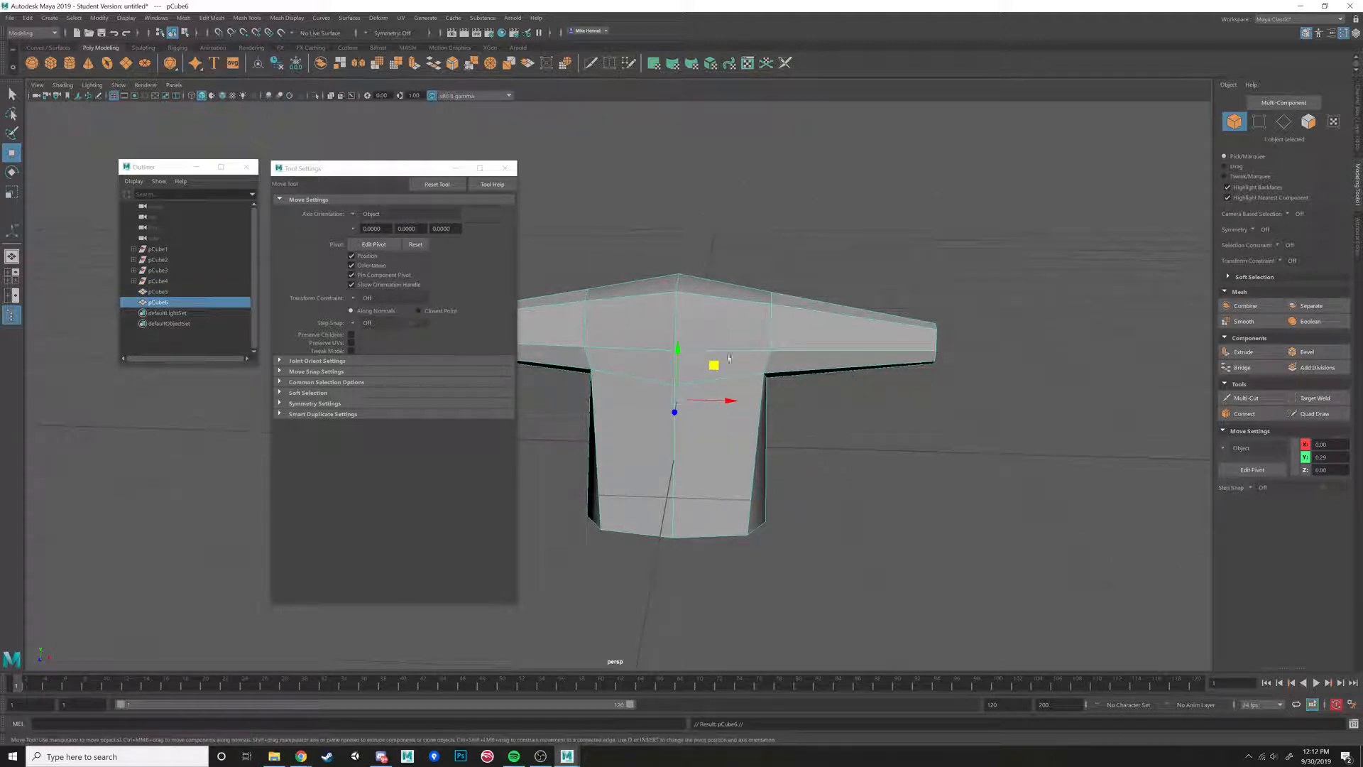
middle_drag(856, 373, 820, 474)
alt+drag(820, 474, 783, 371)
key(ctrl+z)
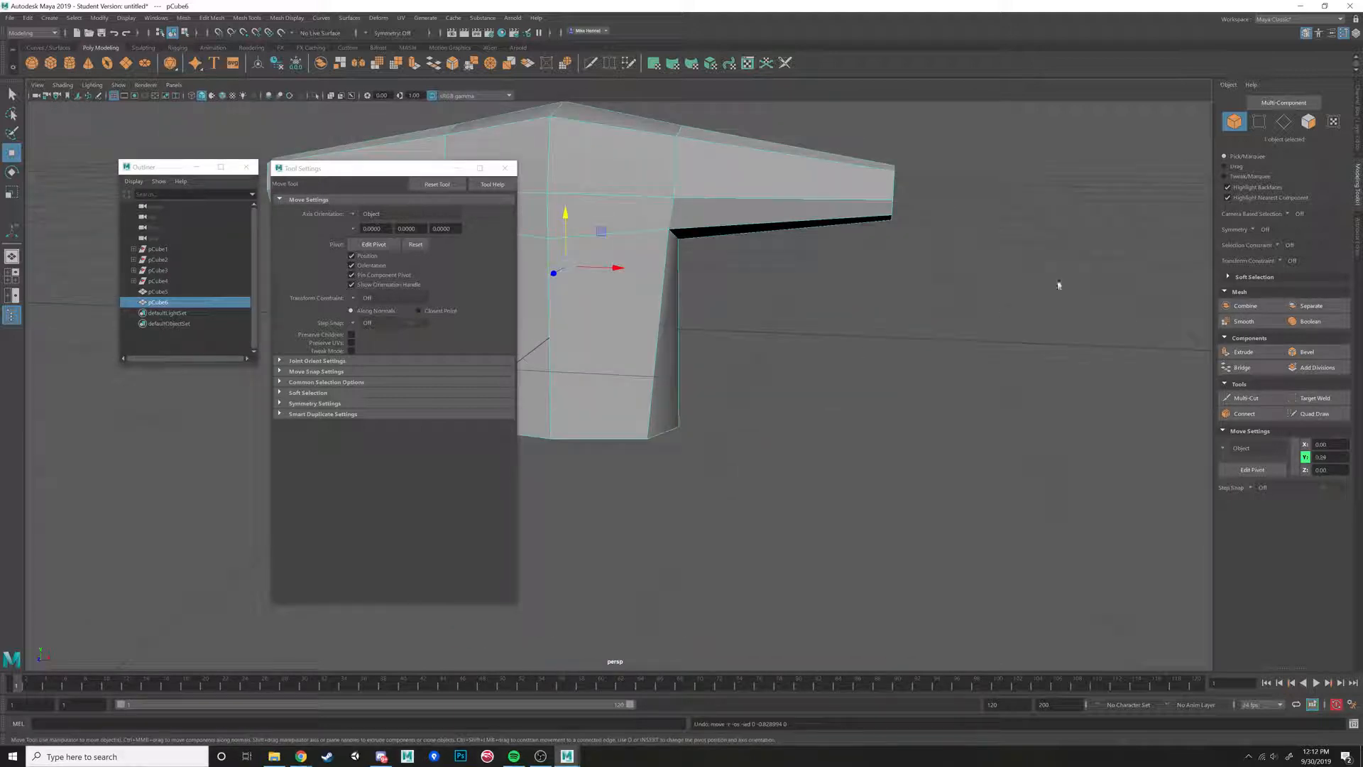
click(1356, 158)
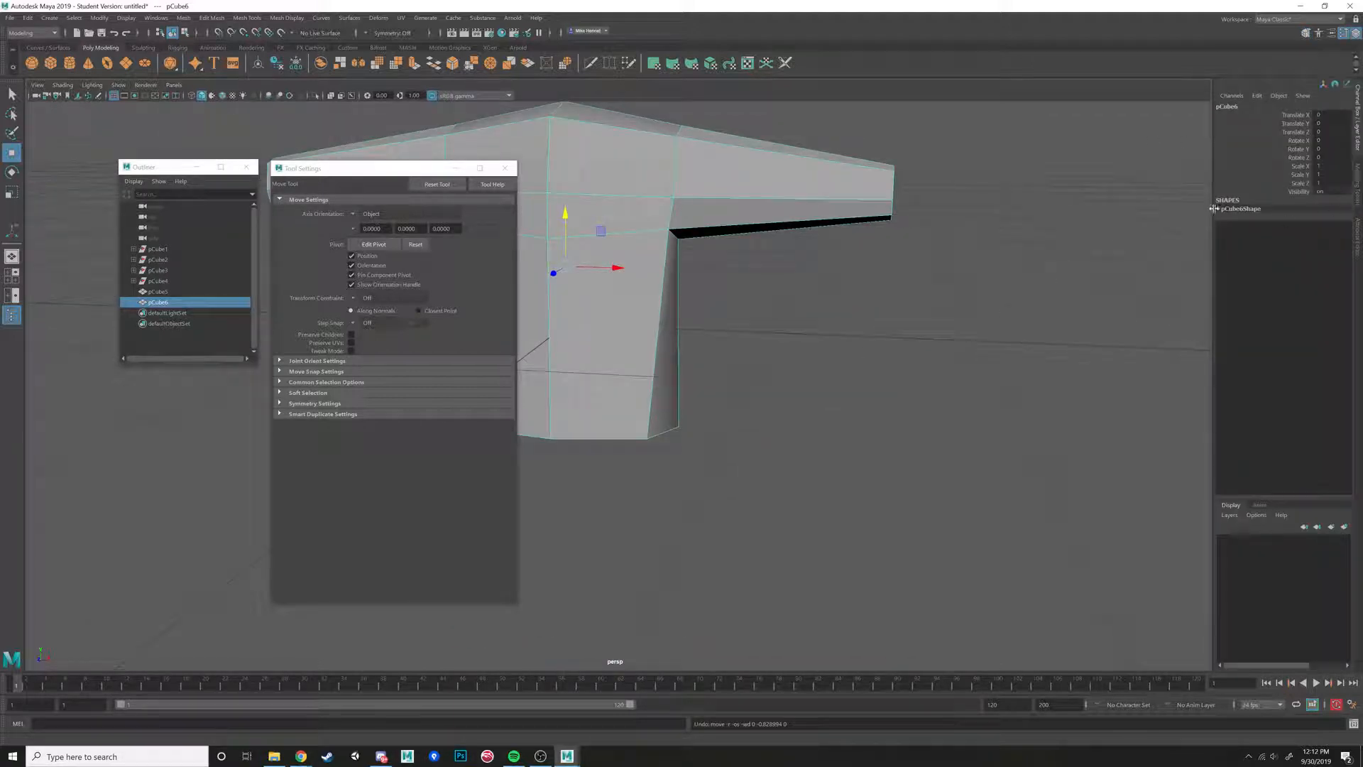
drag(566, 213, 567, 371)
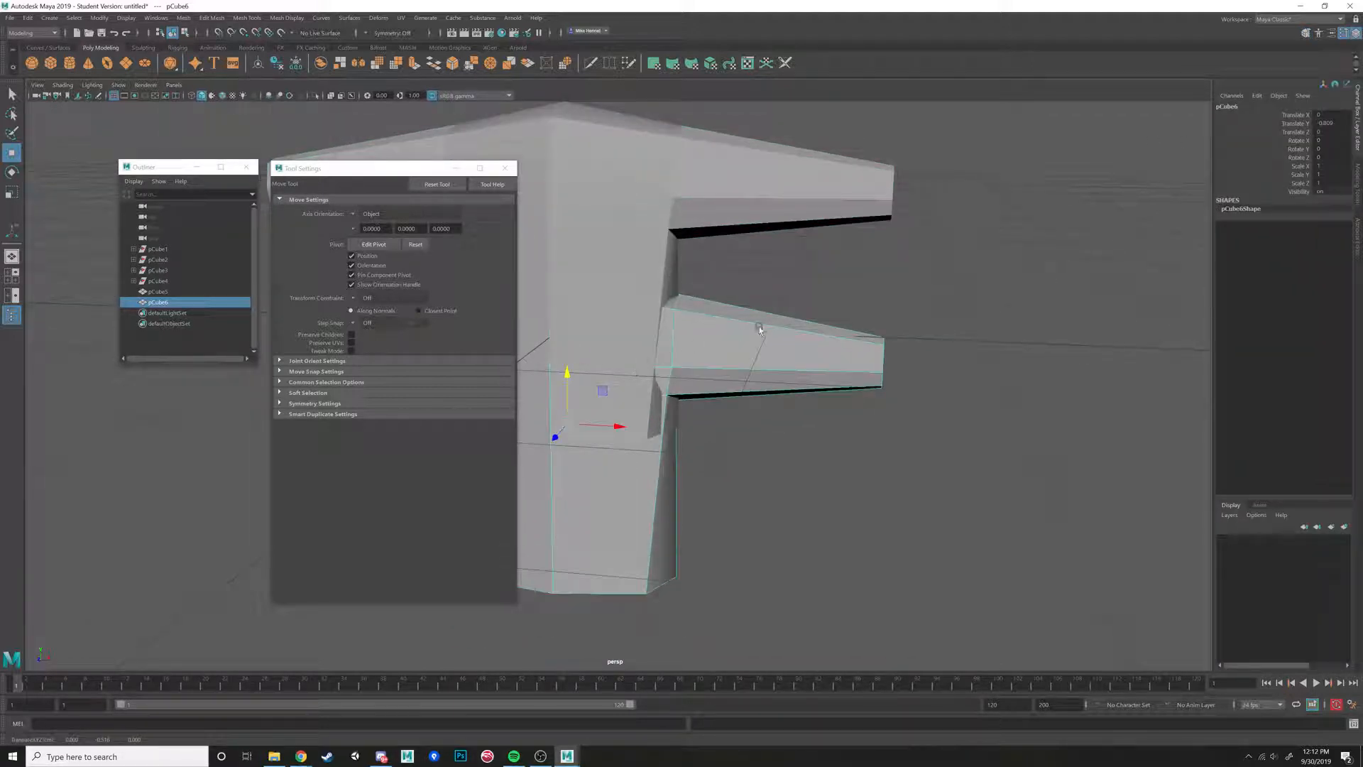
Extract the faces of one sleeve from the lowered body copy as a separate piece.
alt+drag(759, 328, 763, 328)
right_drag(762, 328, 763, 359)
double_click(778, 360)
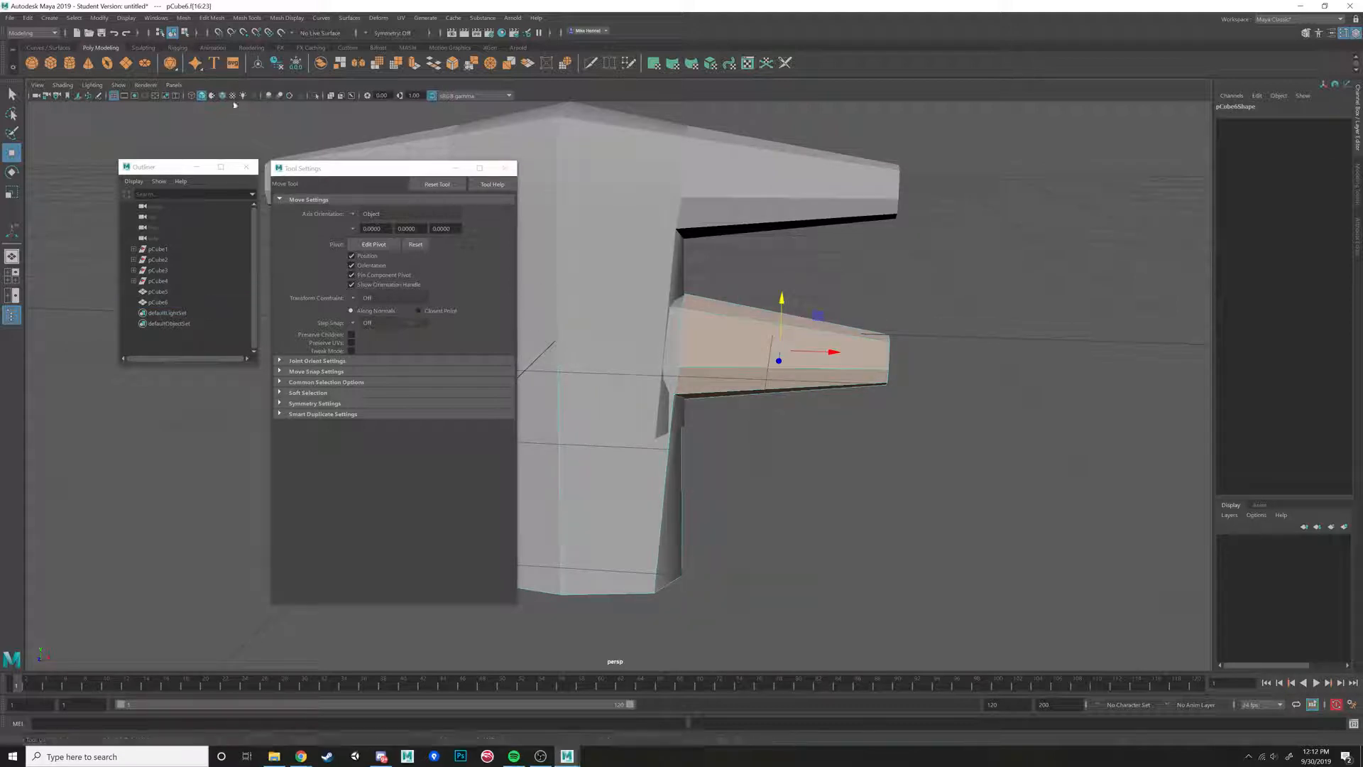
click(182, 18)
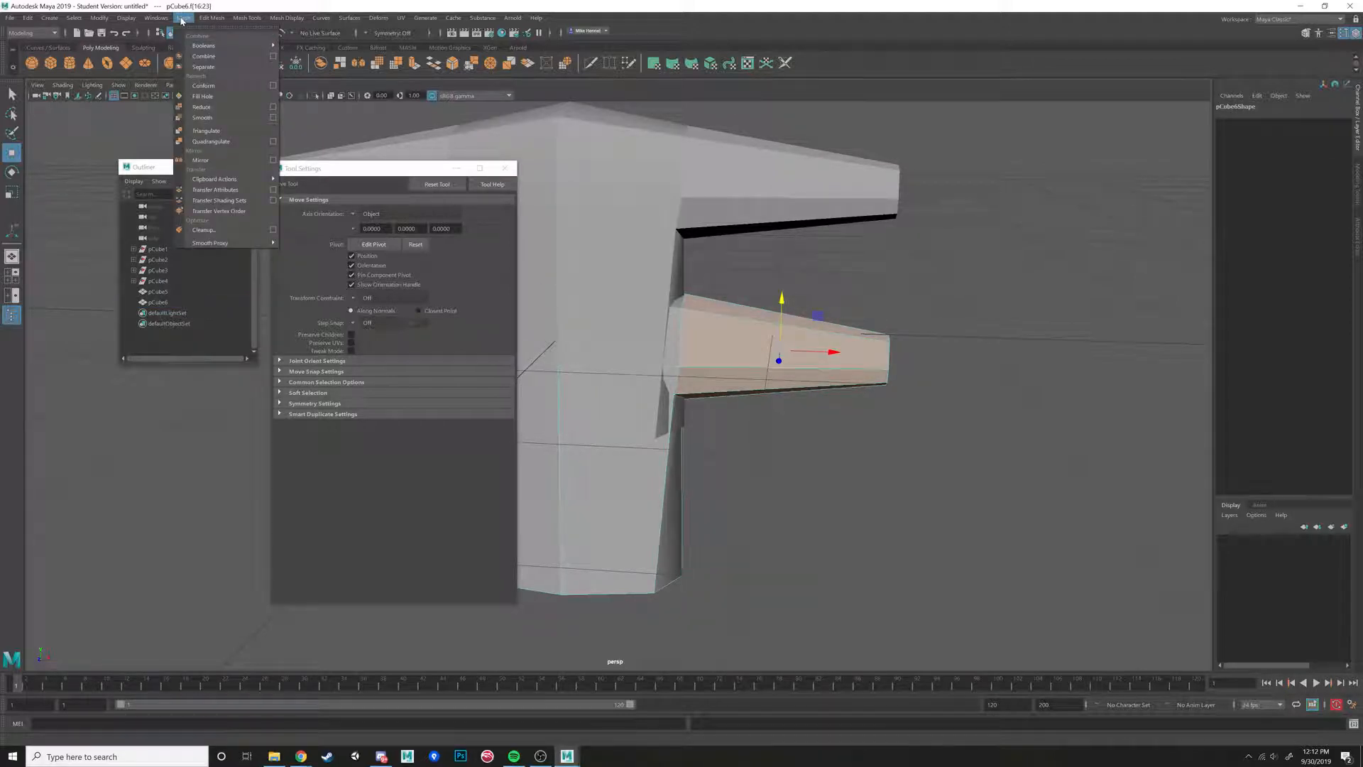
mouse_move(212, 18)
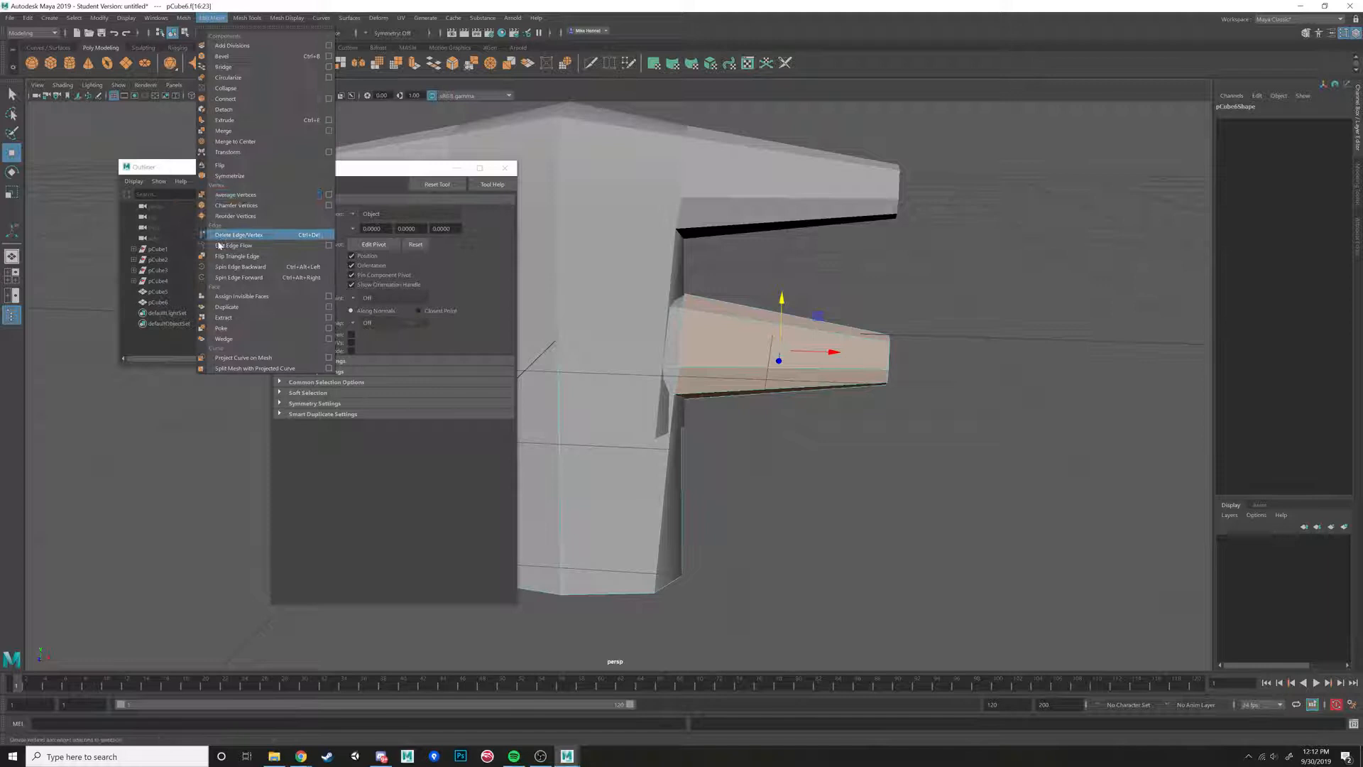
click(249, 318)
alt+drag(637, 341, 658, 328)
scroll(658, 329, down, 3)
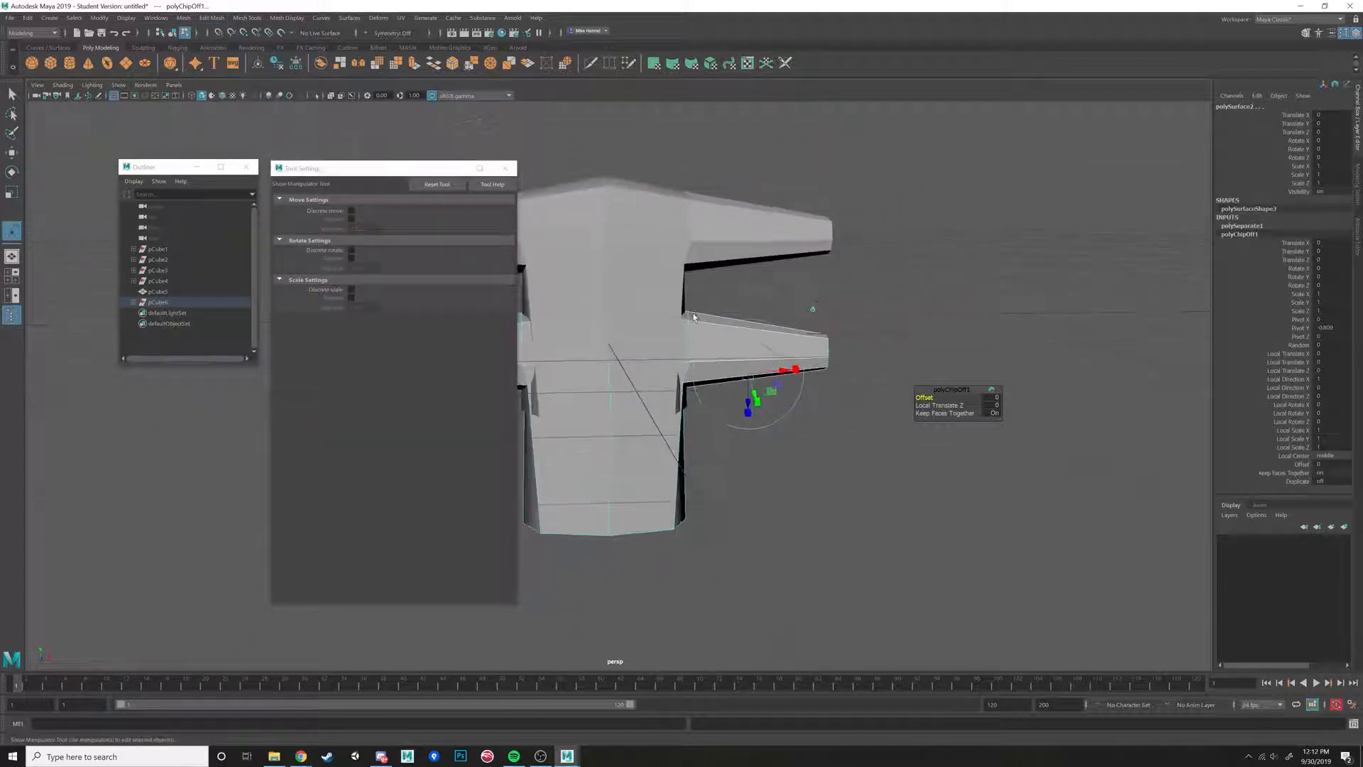
Delete the remaining torso part of the duplicate, keeping only the extracted sleeve.
right_drag(692, 314, 736, 302)
key(q)
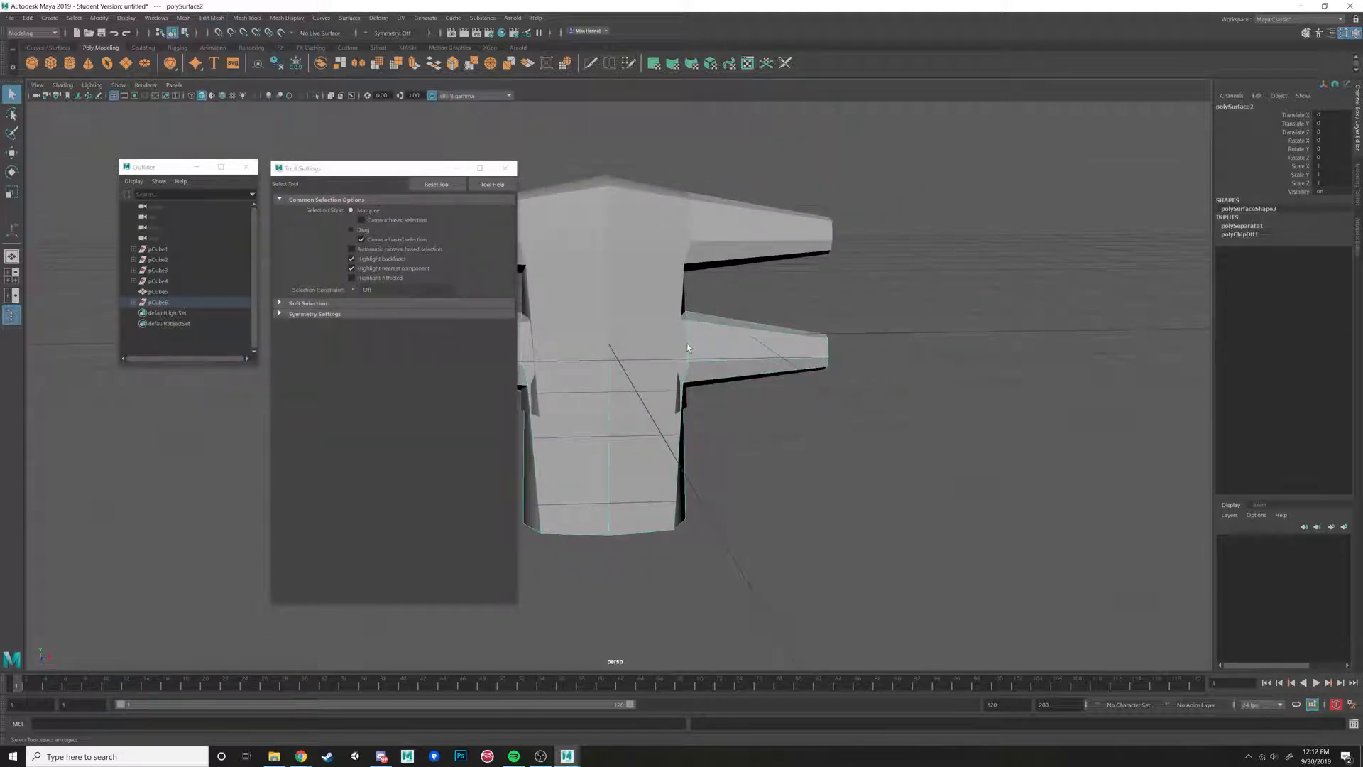
key(Delete)
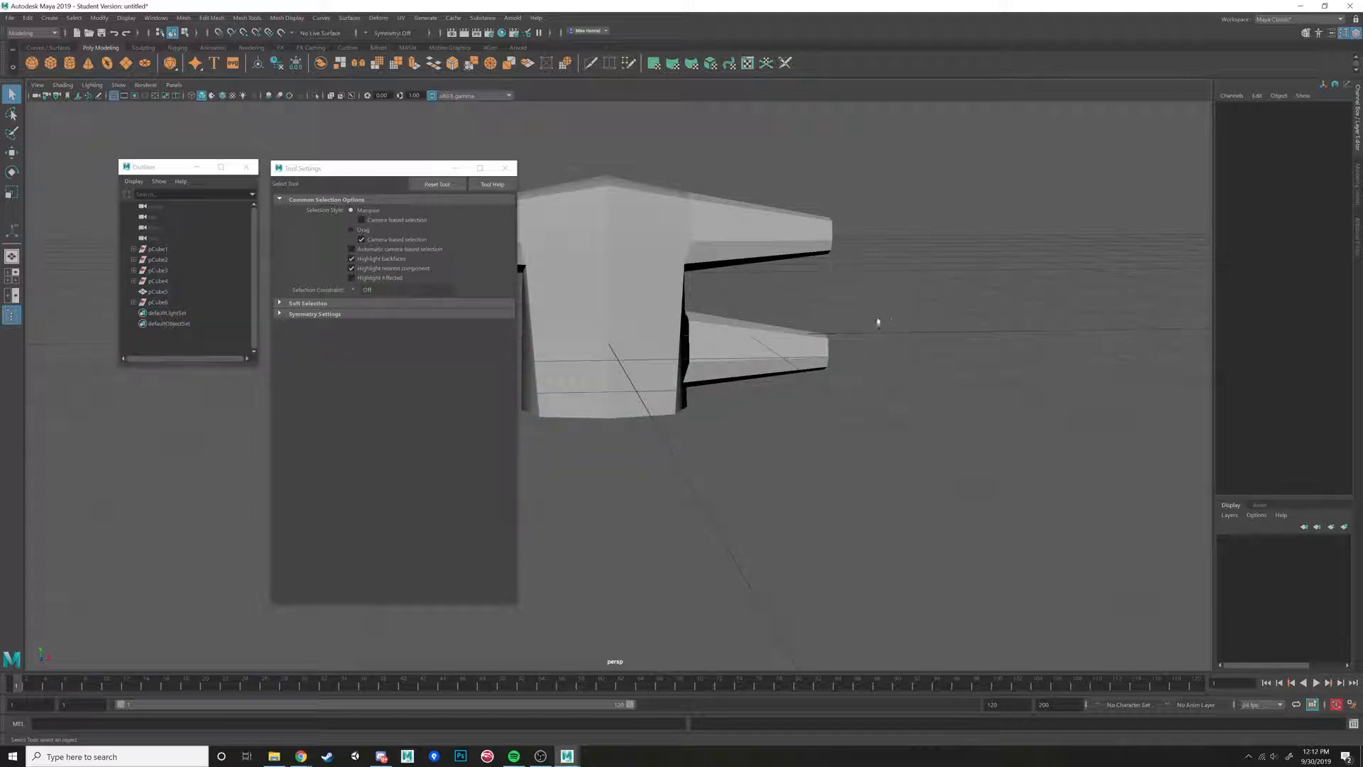
Shorten the extracted sleeve to a cuff by moving its end vertices inward along the arm and adjusting the end openings.
alt+drag(879, 323, 767, 360)
click(672, 414)
key(r)
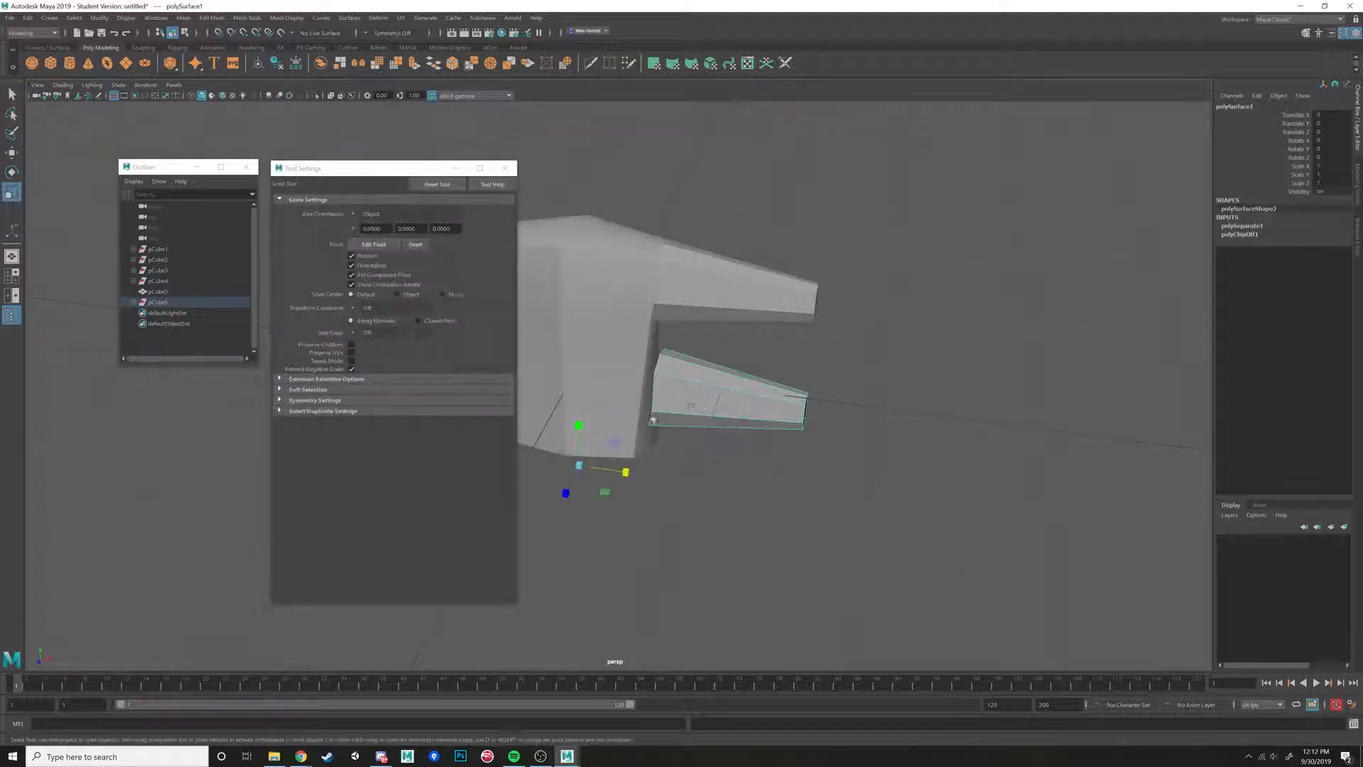
right_drag(700, 437, 602, 327)
drag(602, 327, 785, 400)
key(w)
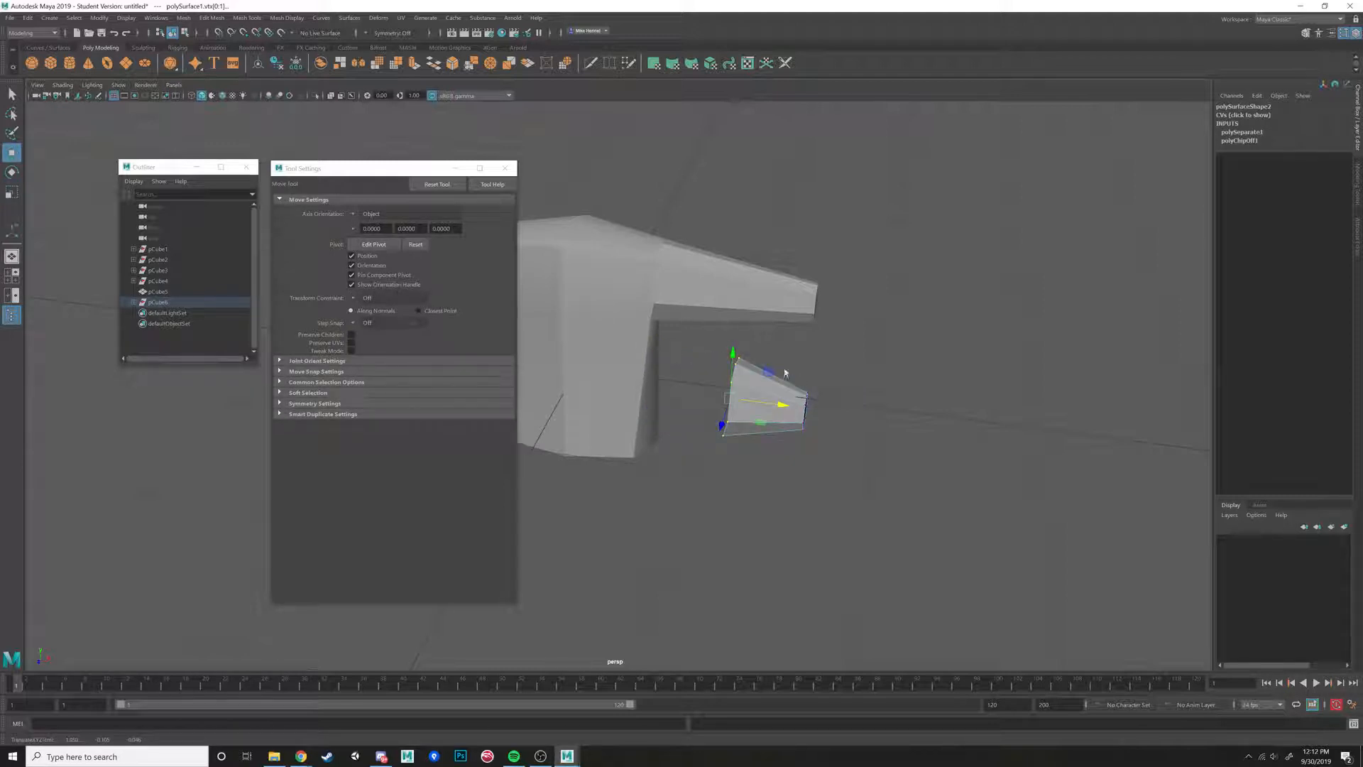
drag(865, 422, 801, 409)
key(r)
key(w)
Move the whole cuff up around the body's sleeve, about 0.81 in Y.
right_drag(769, 396, 818, 377)
drag(581, 424, 685, 397)
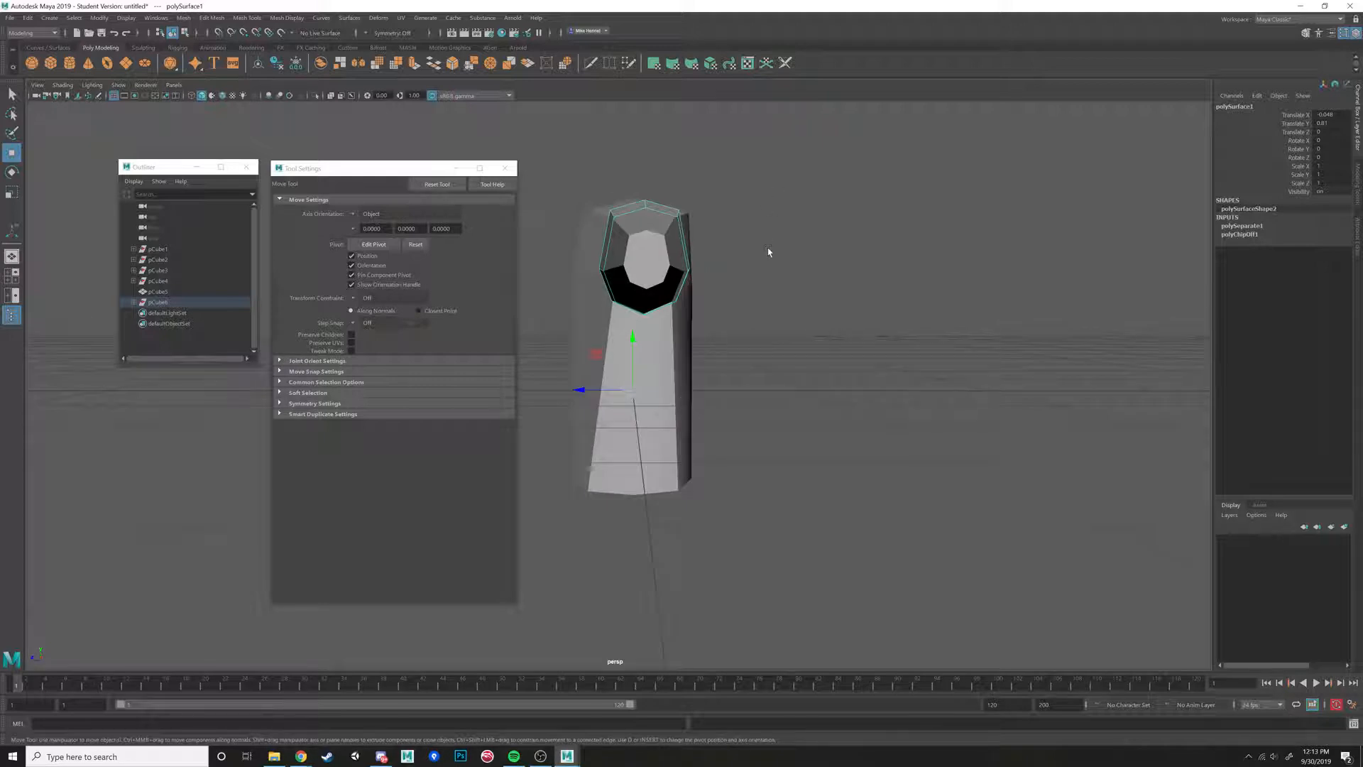
alt+drag(769, 252, 827, 262)
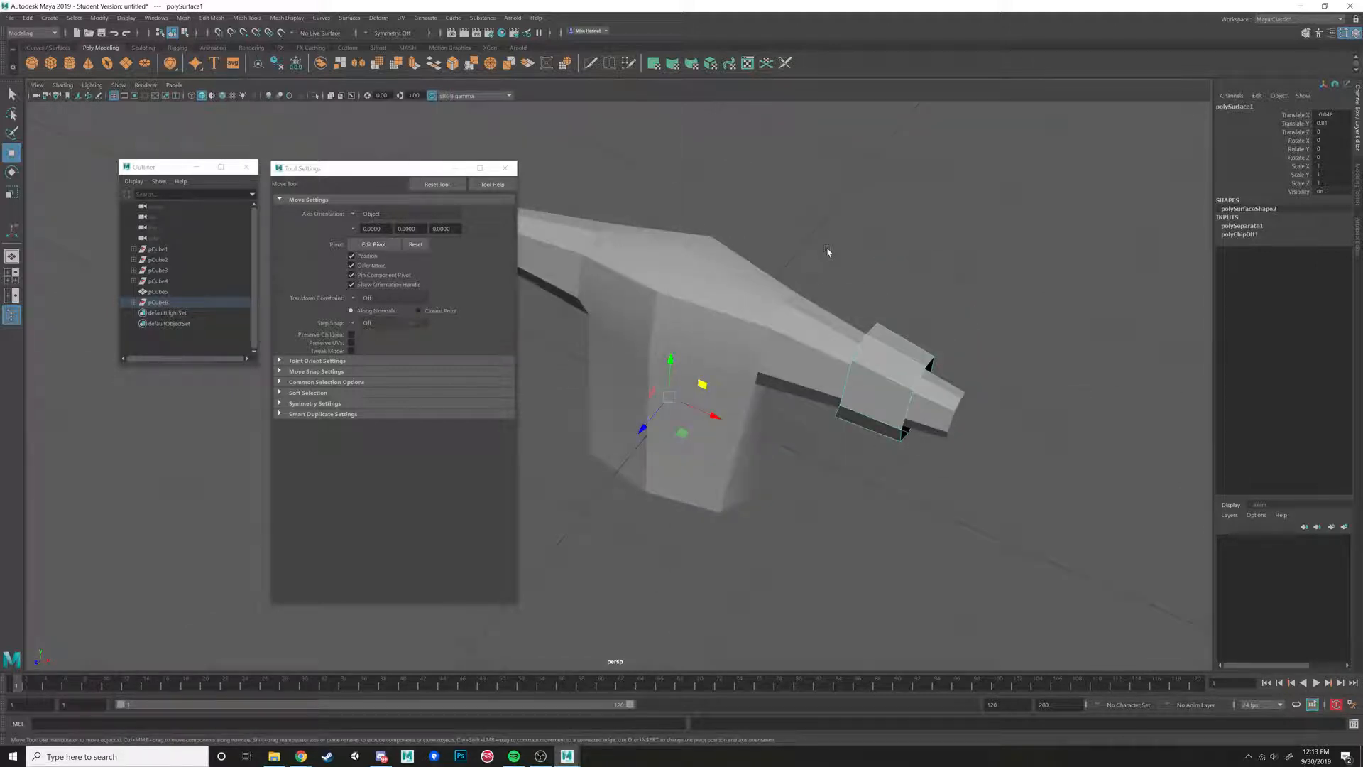
Combine the body mesh and the sleeve cuff into one object.
click(764, 321)
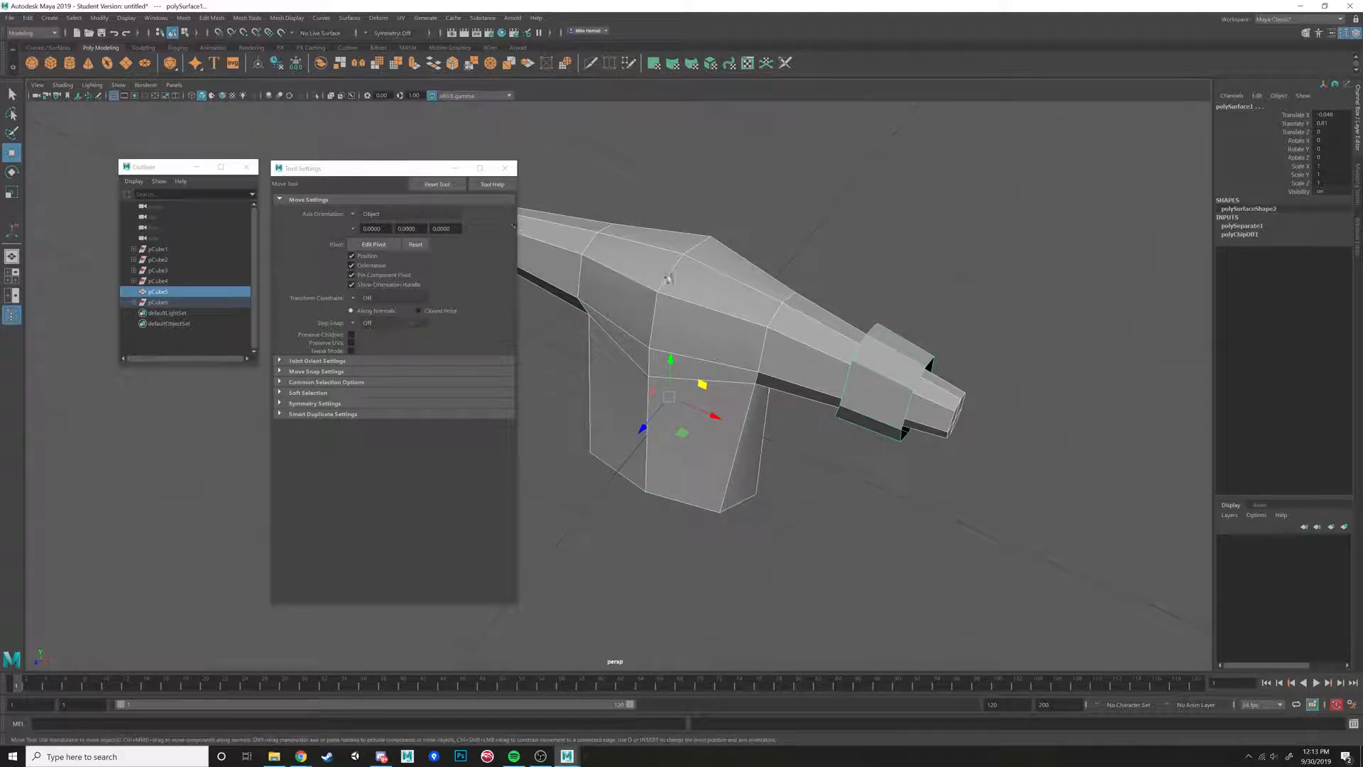
click(916, 352)
shift+click(735, 304)
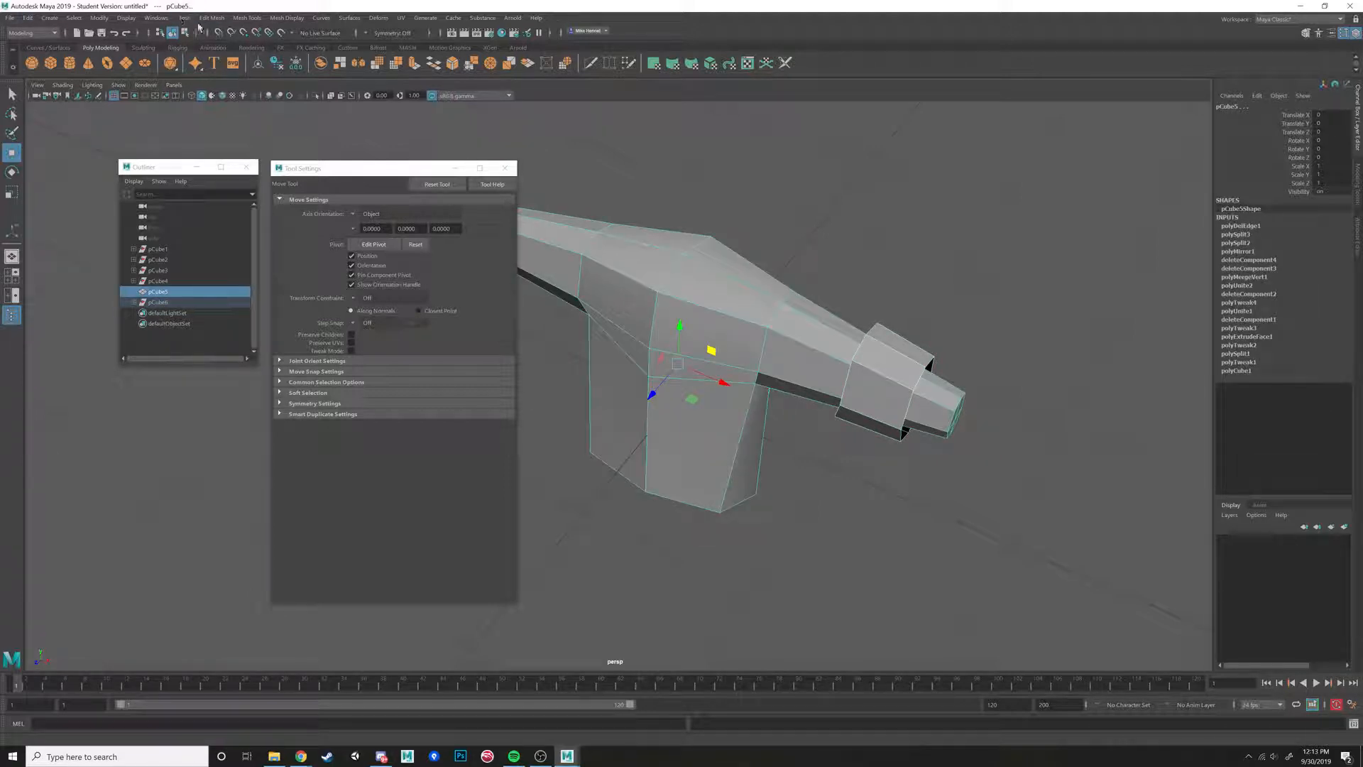
click(184, 17)
click(210, 54)
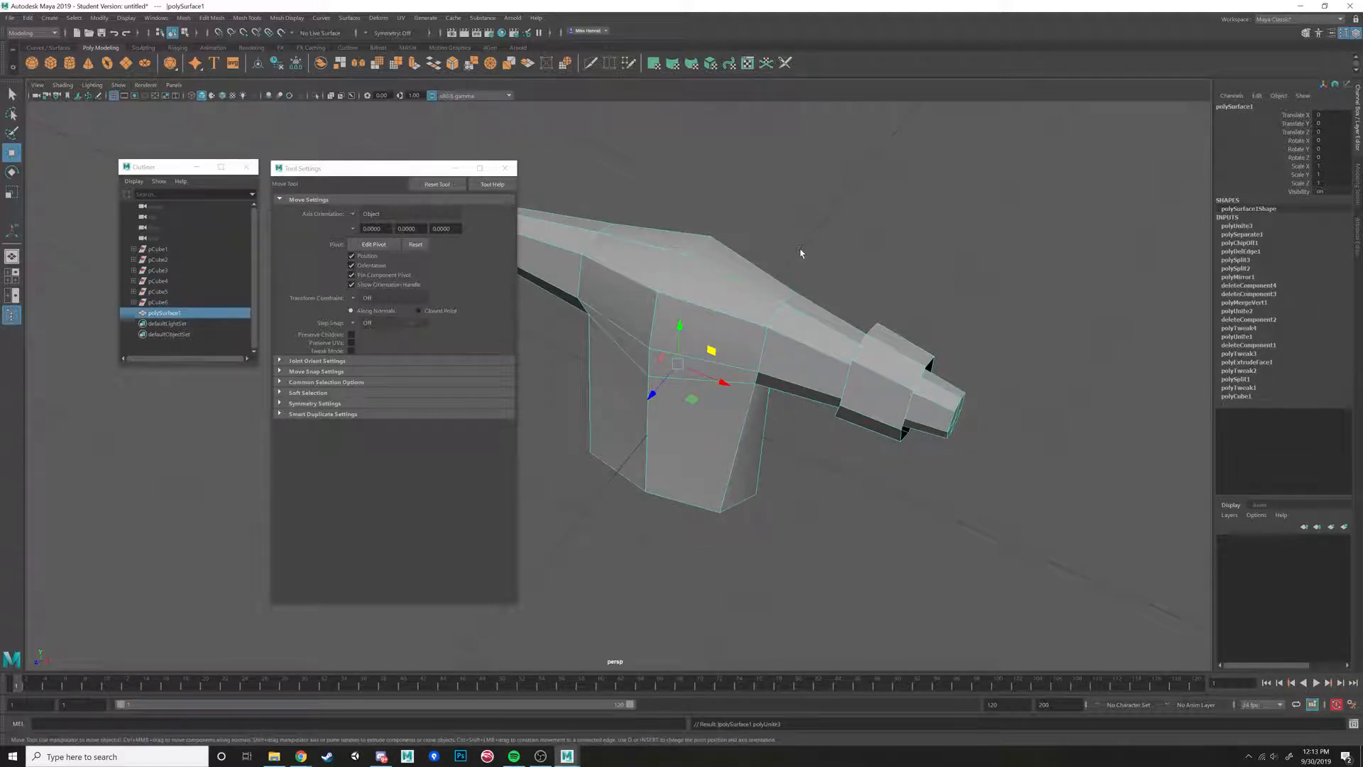
Extrude the open border edges at both ends of the cuff and scale them inward toward the arm.
alt+drag(801, 252, 755, 224)
right_click(755, 225)
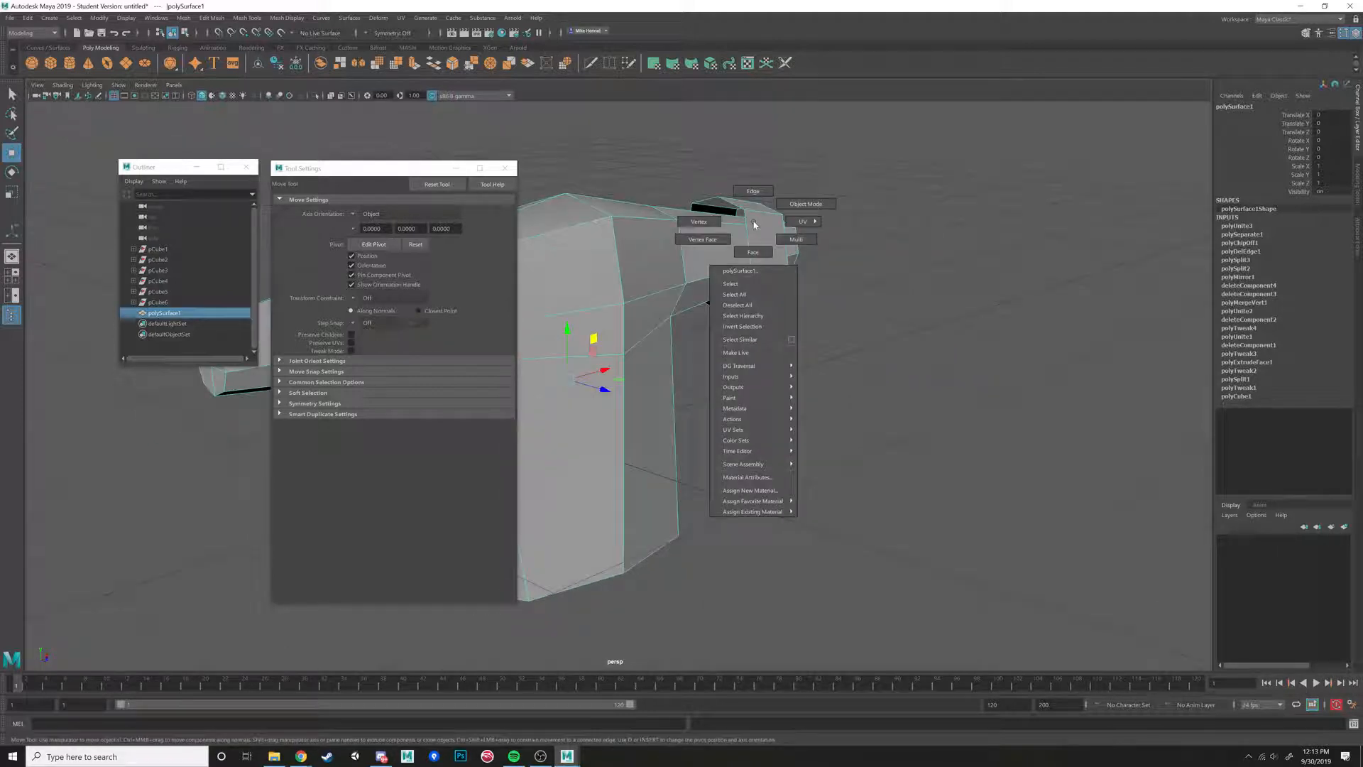
click(753, 191)
click(735, 203)
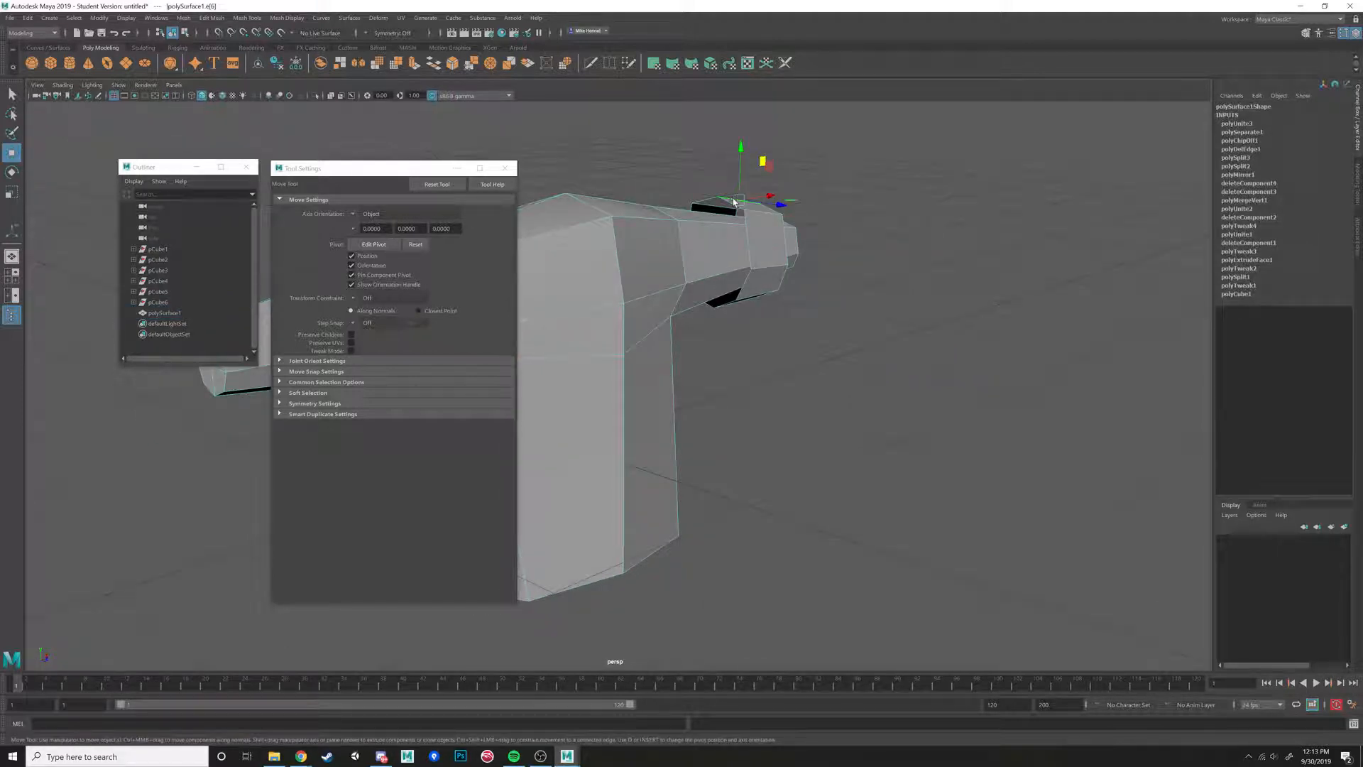
double_click(730, 204)
alt+drag(791, 213, 754, 249)
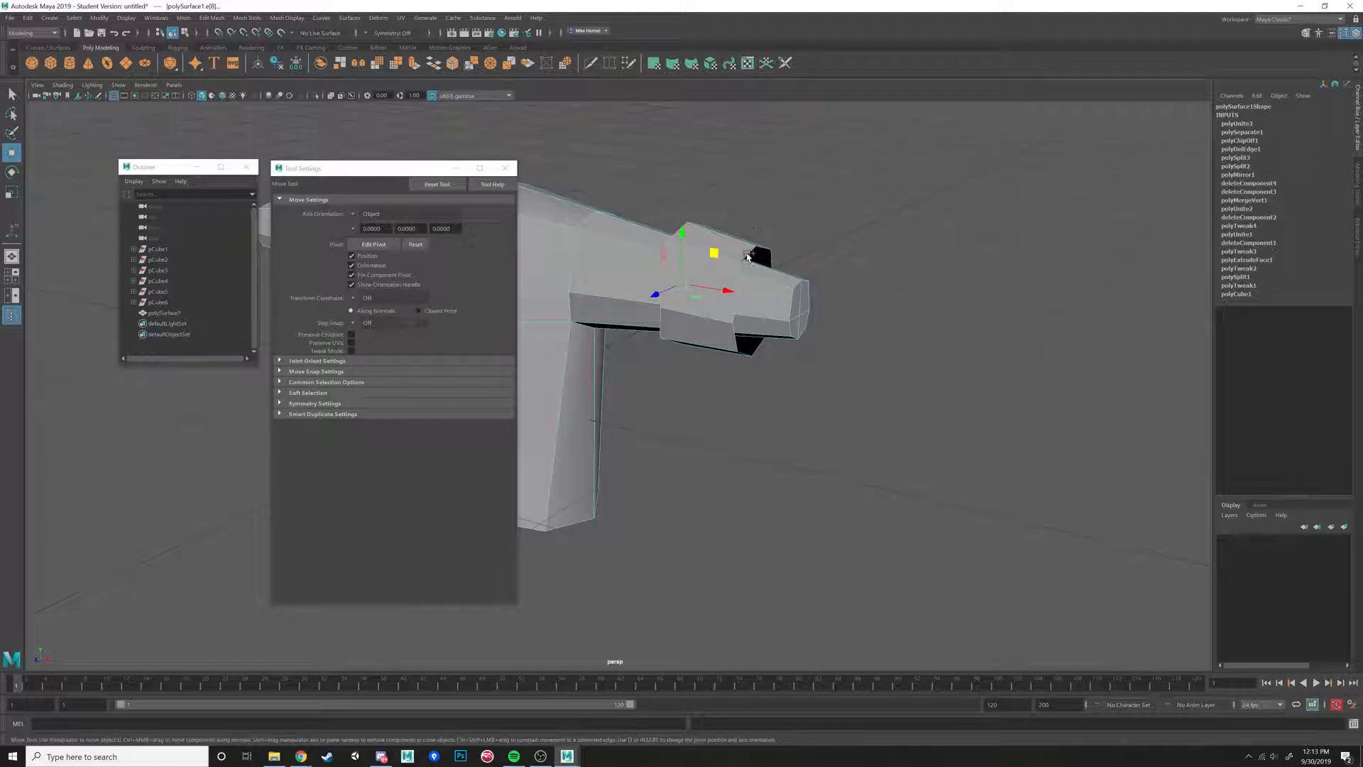
shift+double_click(752, 253)
key(ctrl+e)
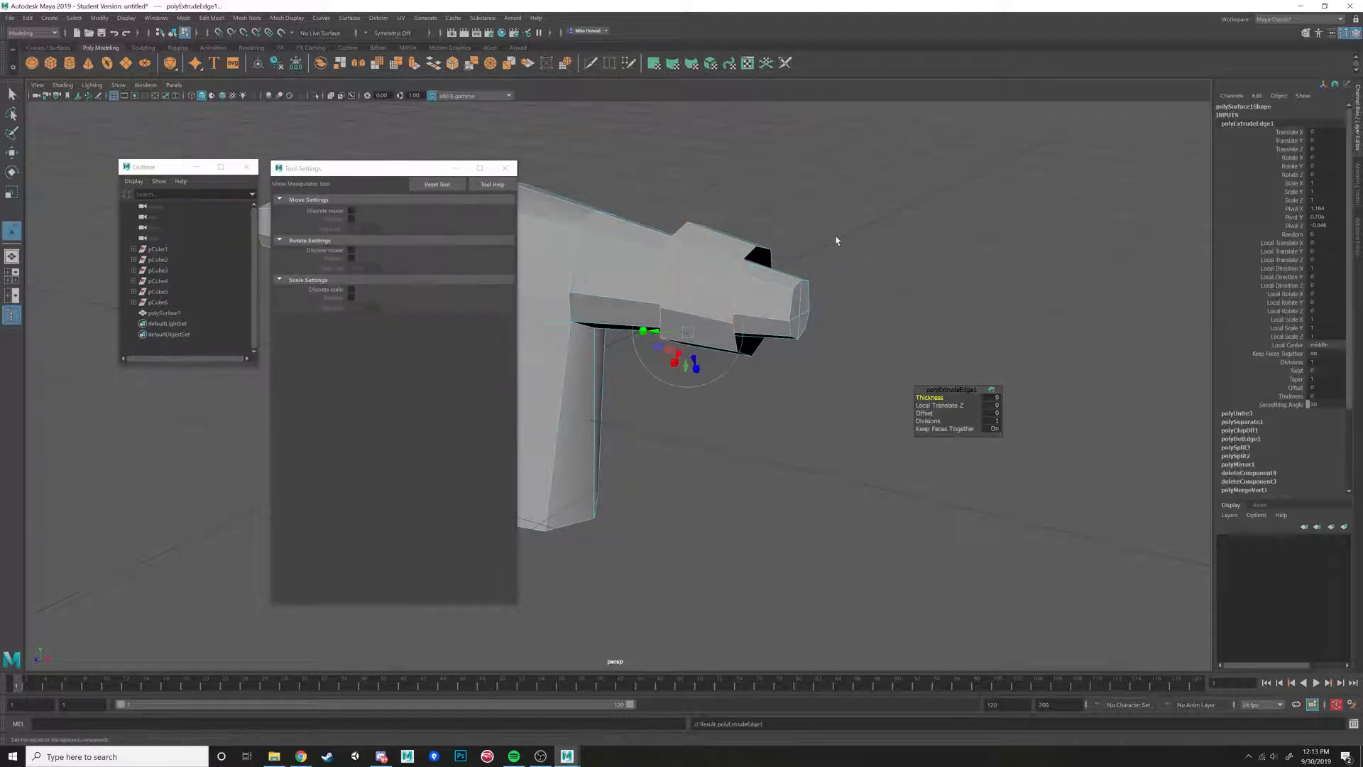
key(r)
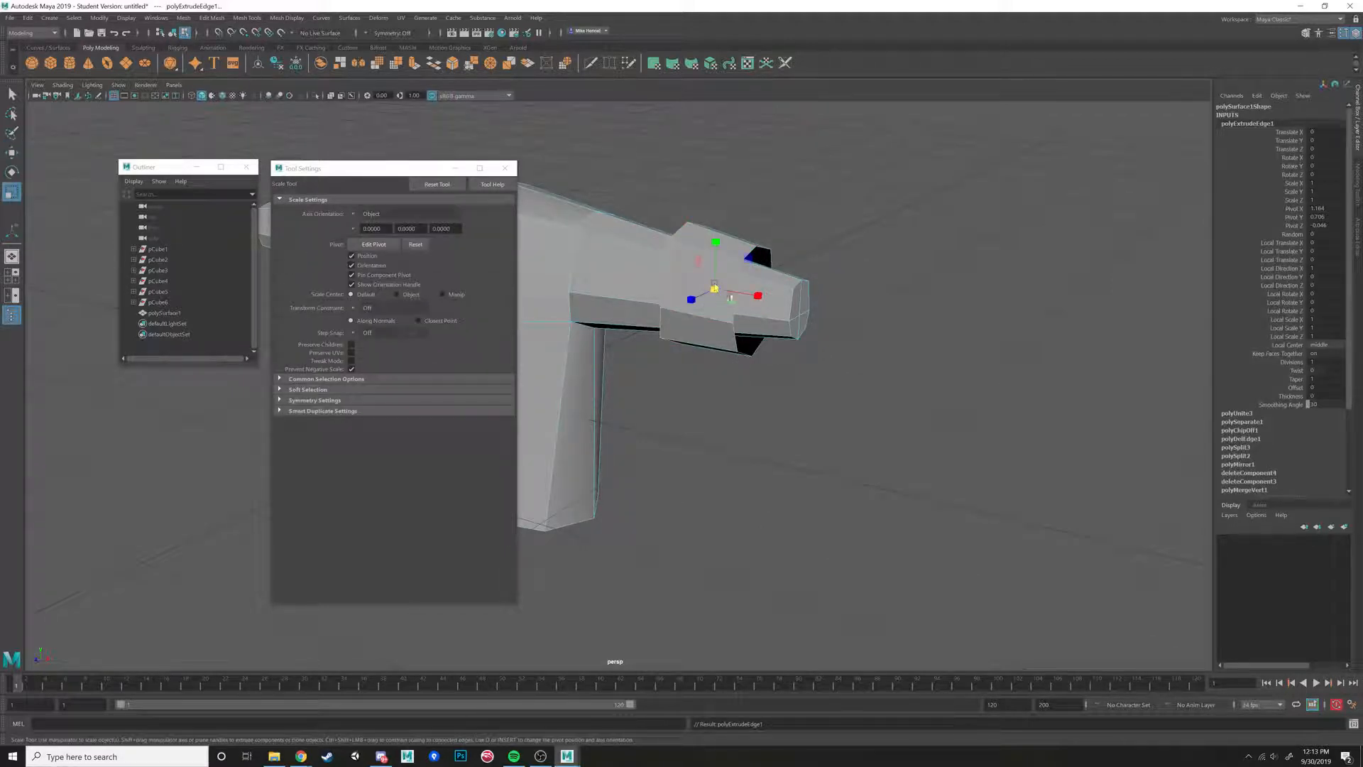
drag(746, 290, 761, 222)
right_drag(761, 221, 793, 205)
Examine the extruded rims of the cuff and the combined mesh from several angles.
alt+drag(794, 205, 768, 229)
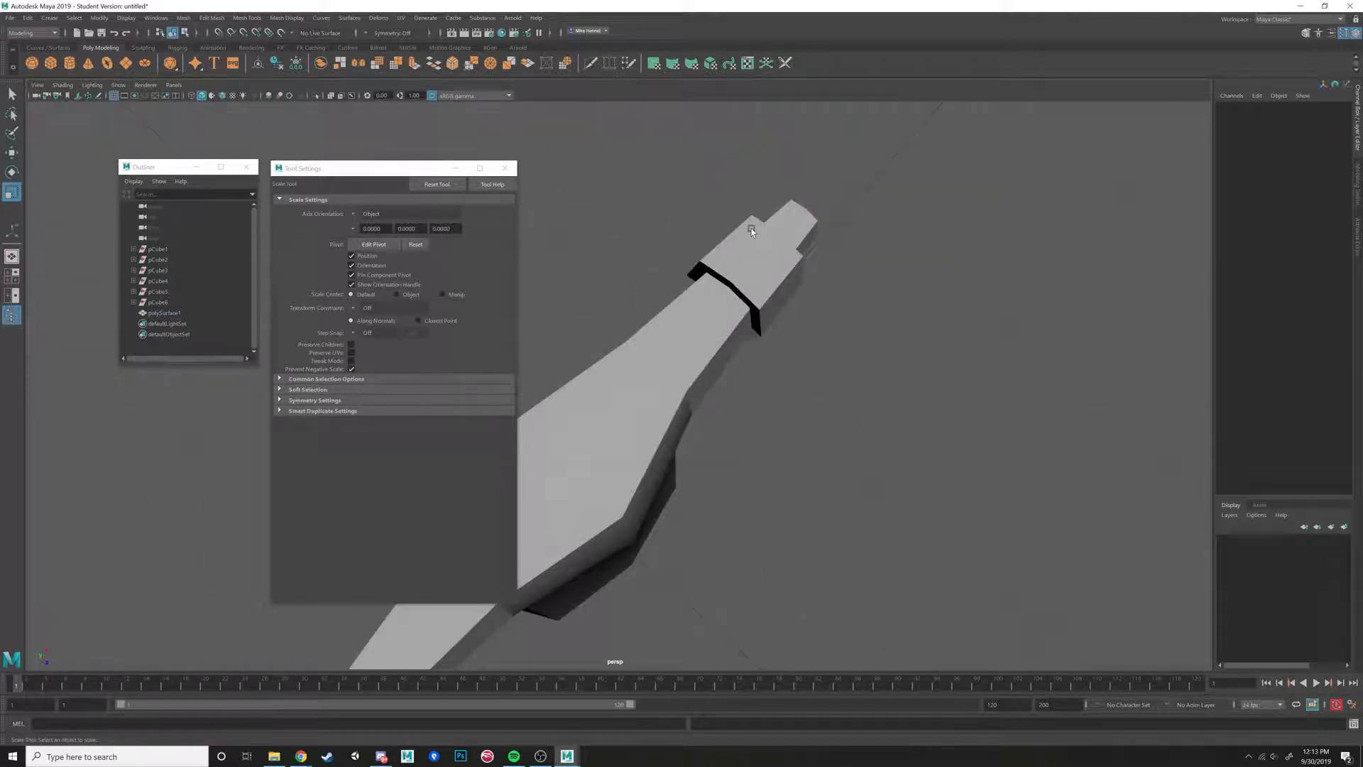
alt+drag(913, 217, 836, 264)
click(749, 297)
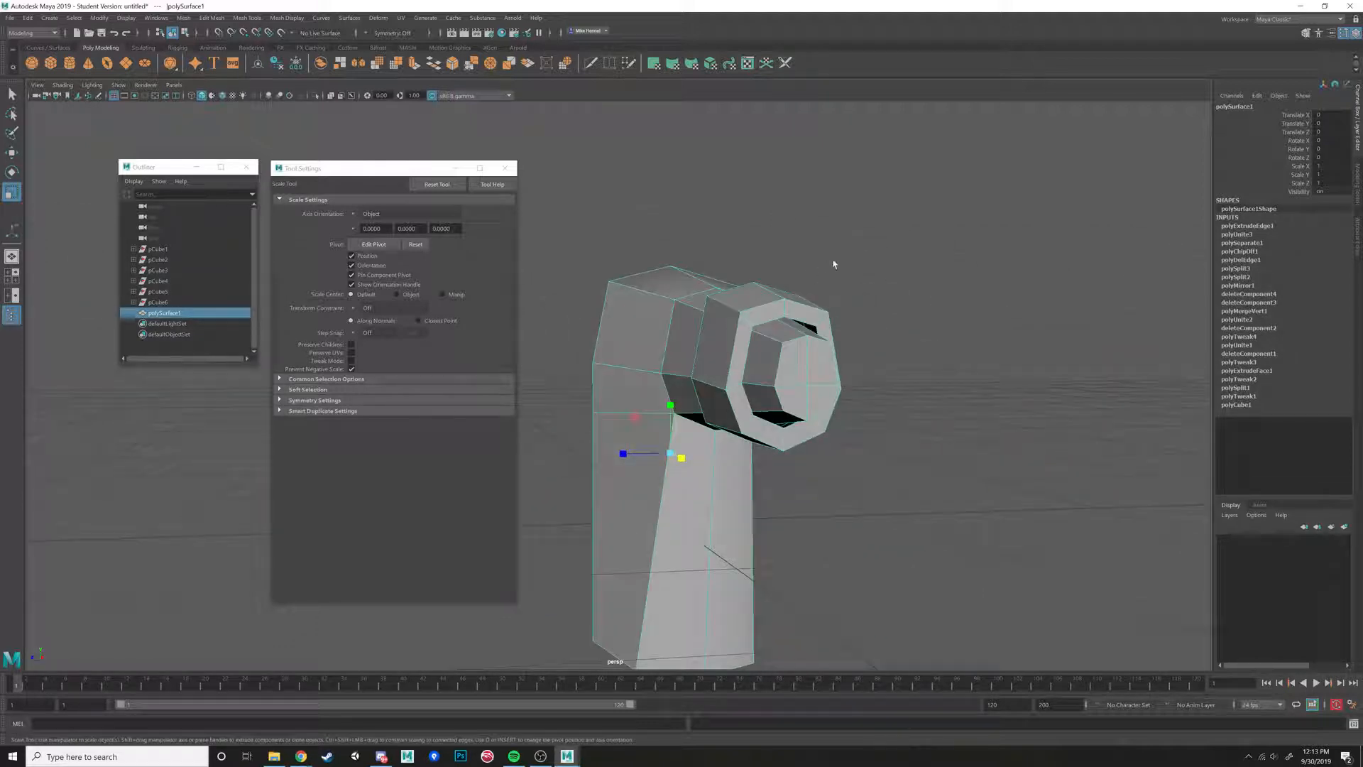
click(846, 343)
click(784, 344)
alt+drag(855, 356, 866, 416)
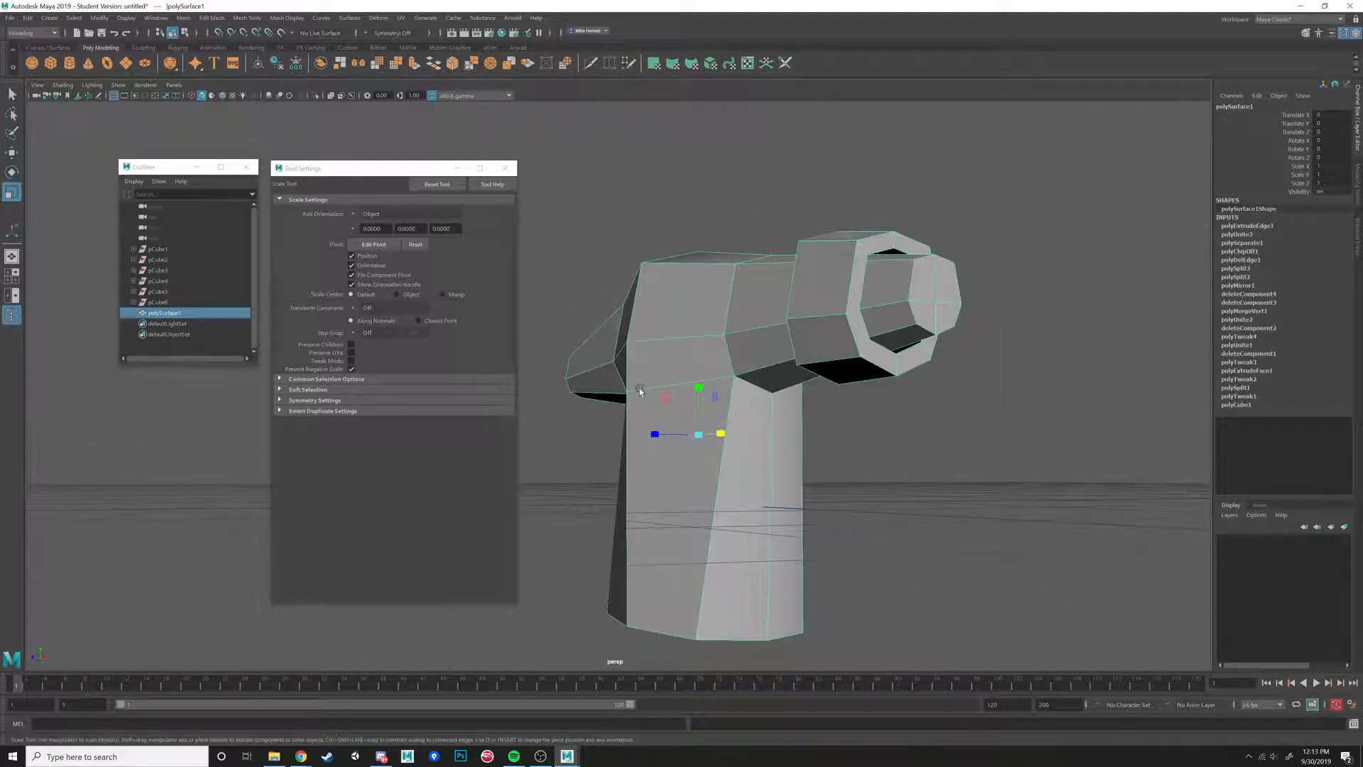
right_click(683, 332)
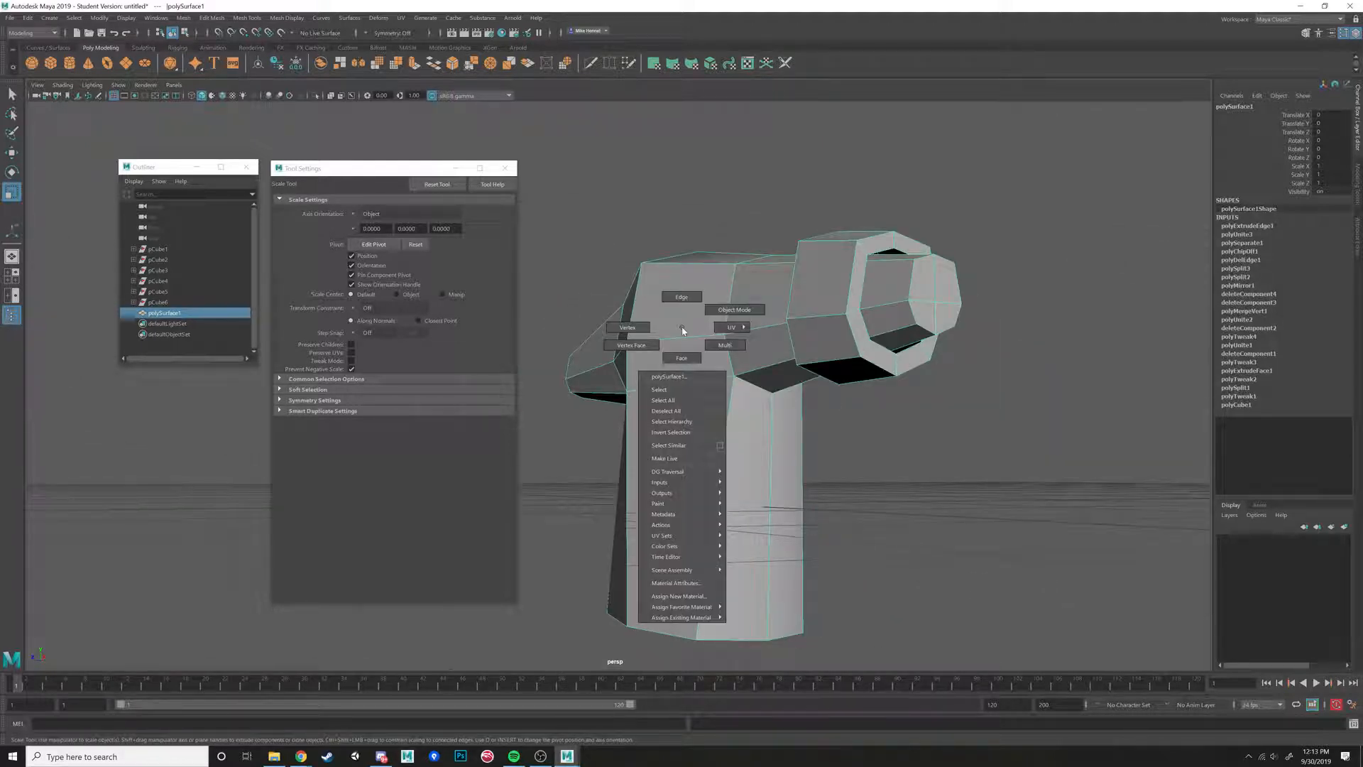
click(186, 19)
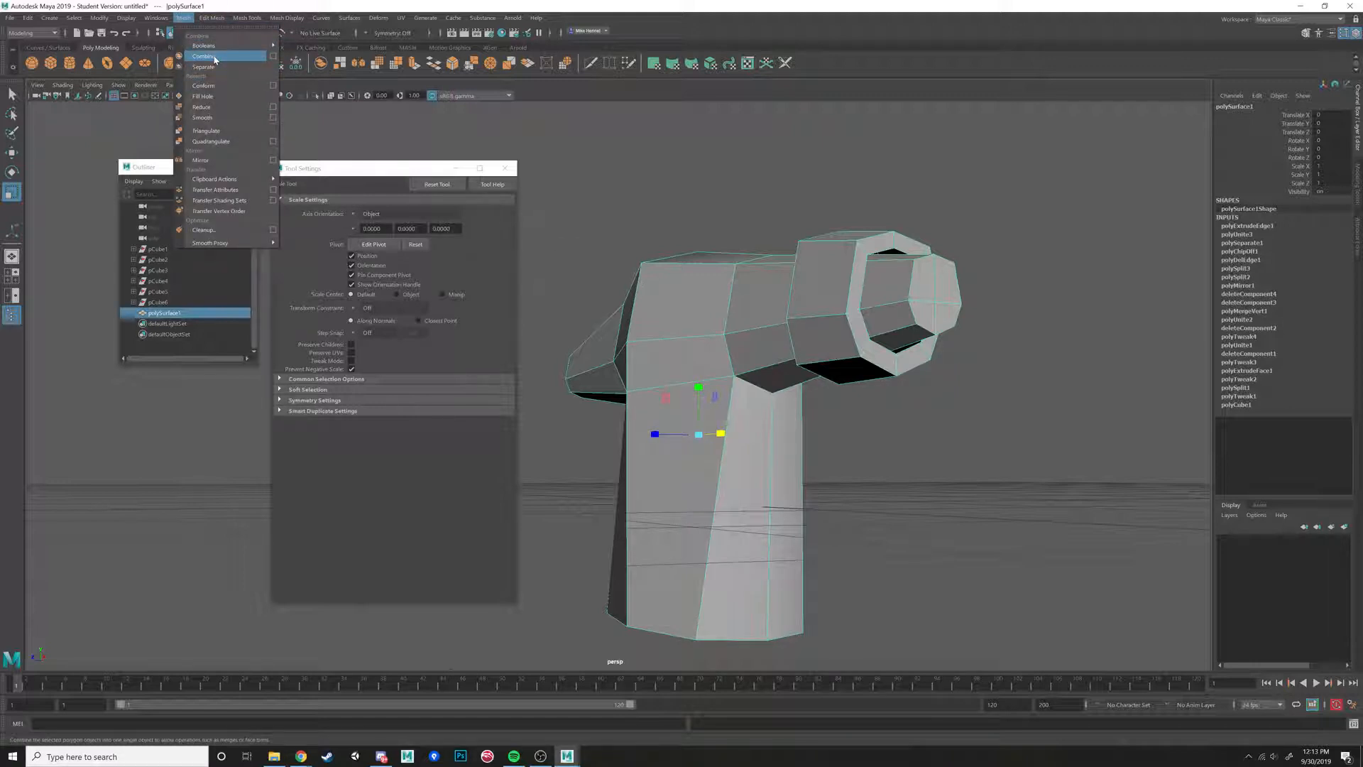
Select all connected faces of the cuff and of the body in turn to compare the two shells.
right_click(749, 305)
click(748, 335)
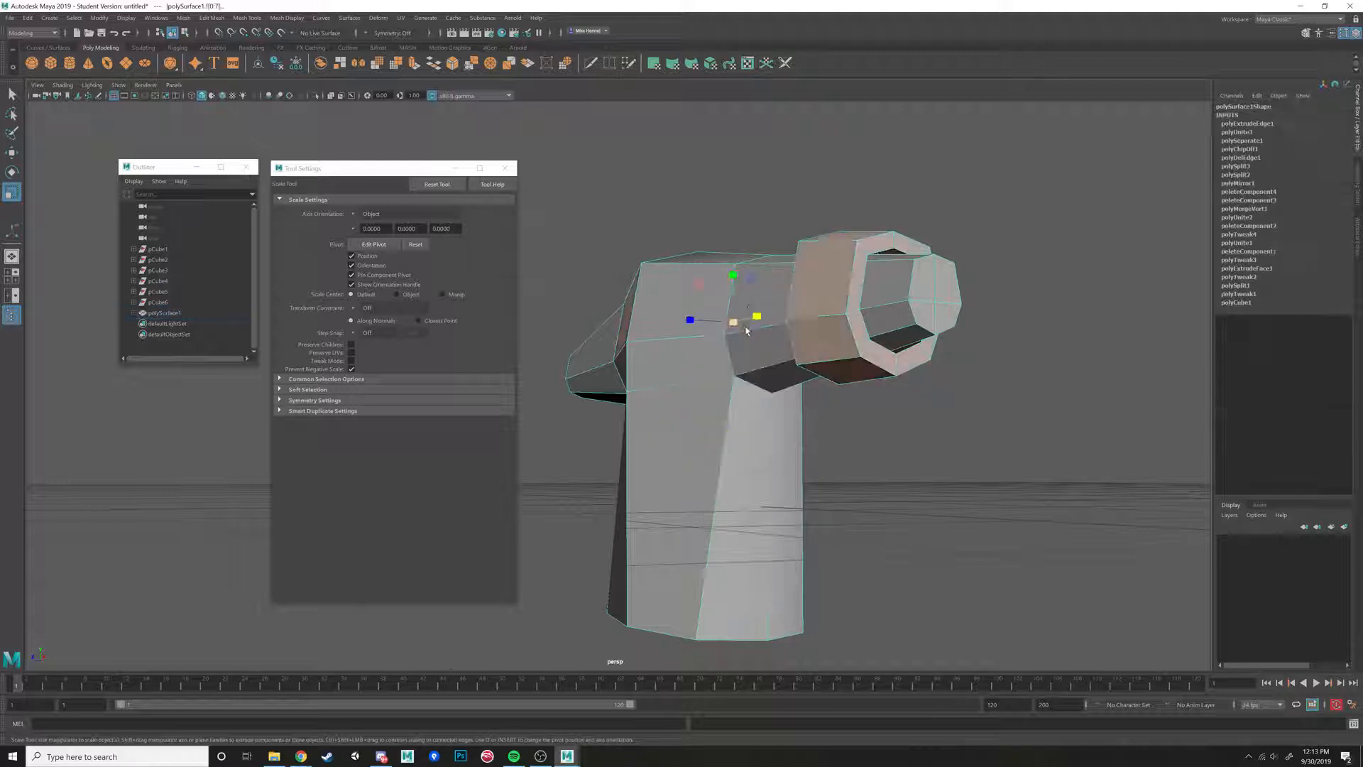
click(719, 279)
alt+drag(718, 279, 719, 337)
double_click(1017, 338)
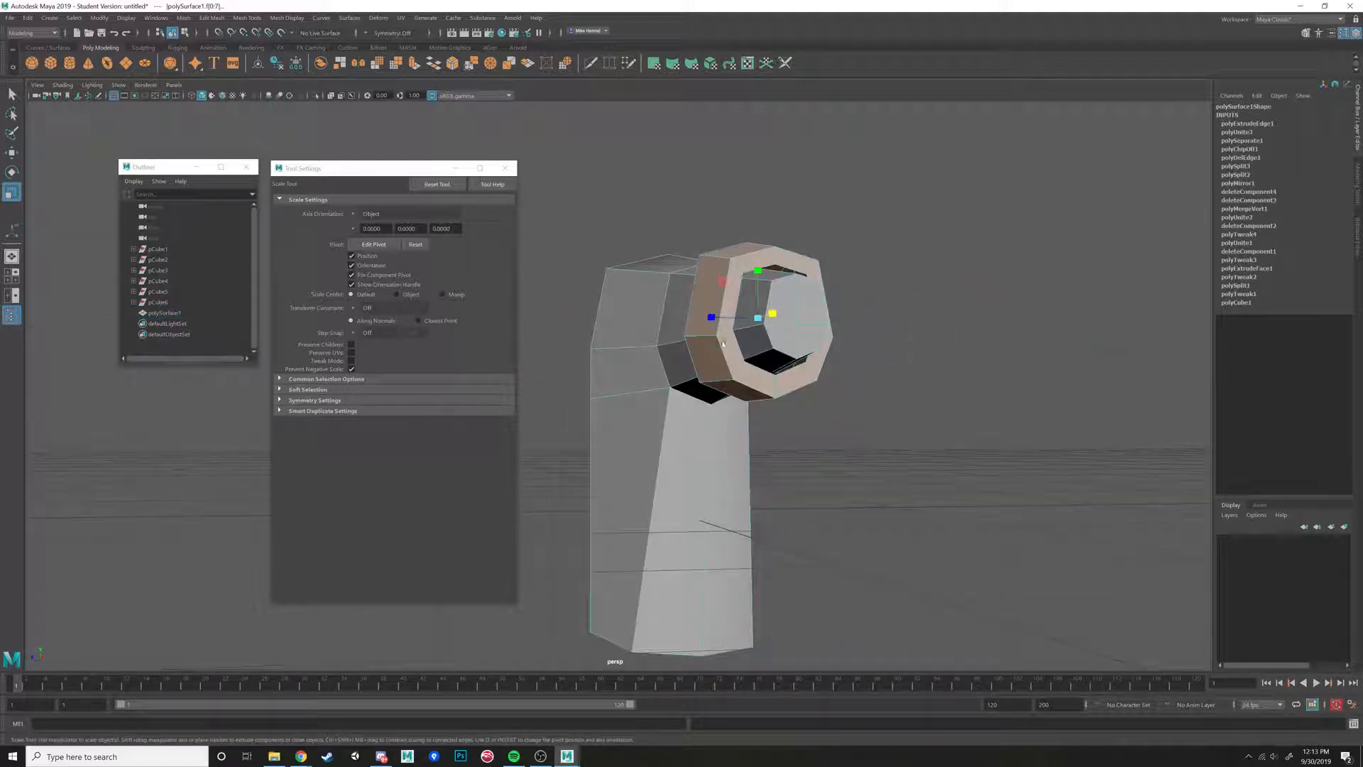
double_click(656, 325)
double_click(734, 254)
double_click(633, 271)
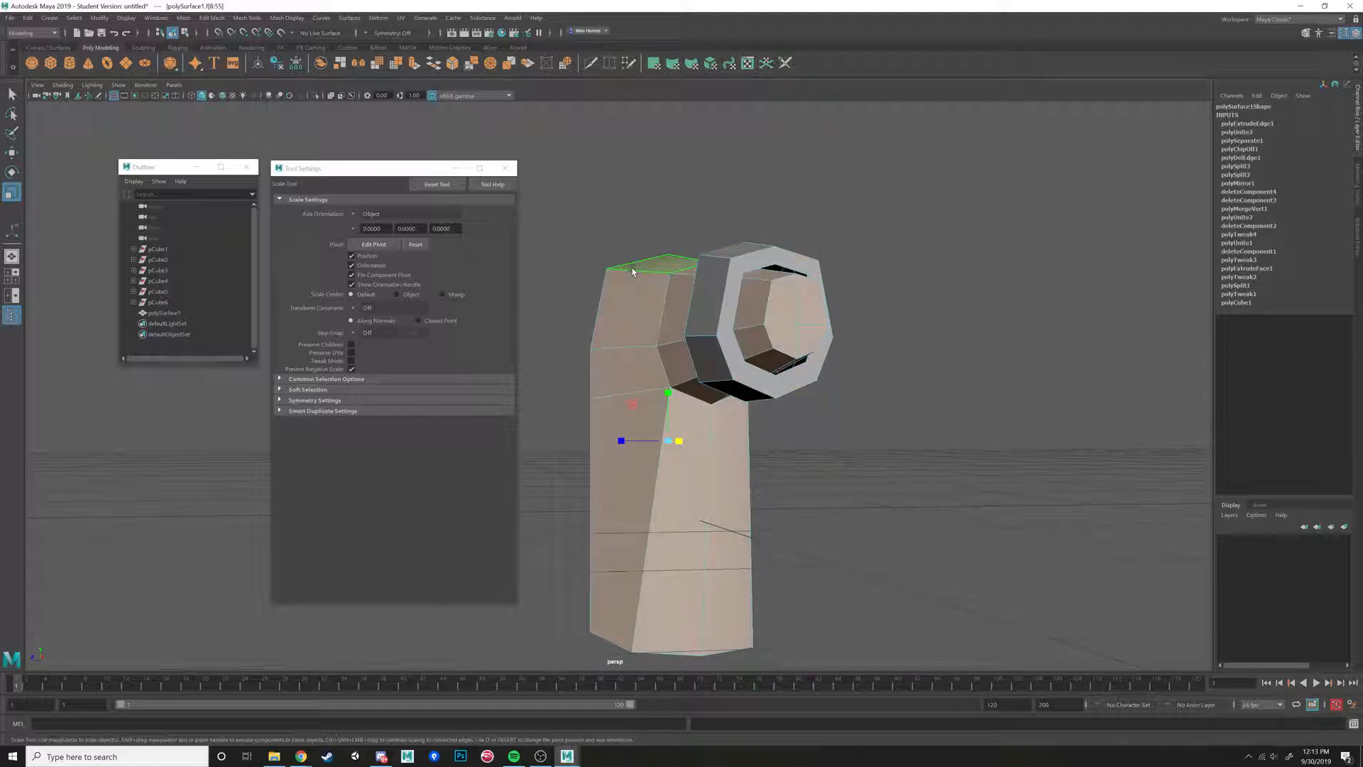
double_click(736, 295)
double_click(650, 288)
Examine the gap between the cuff and the arm from the end and the side, with the body shell's faces selected.
alt+middle_drag(762, 319, 719, 391)
scroll(724, 311, up, 2)
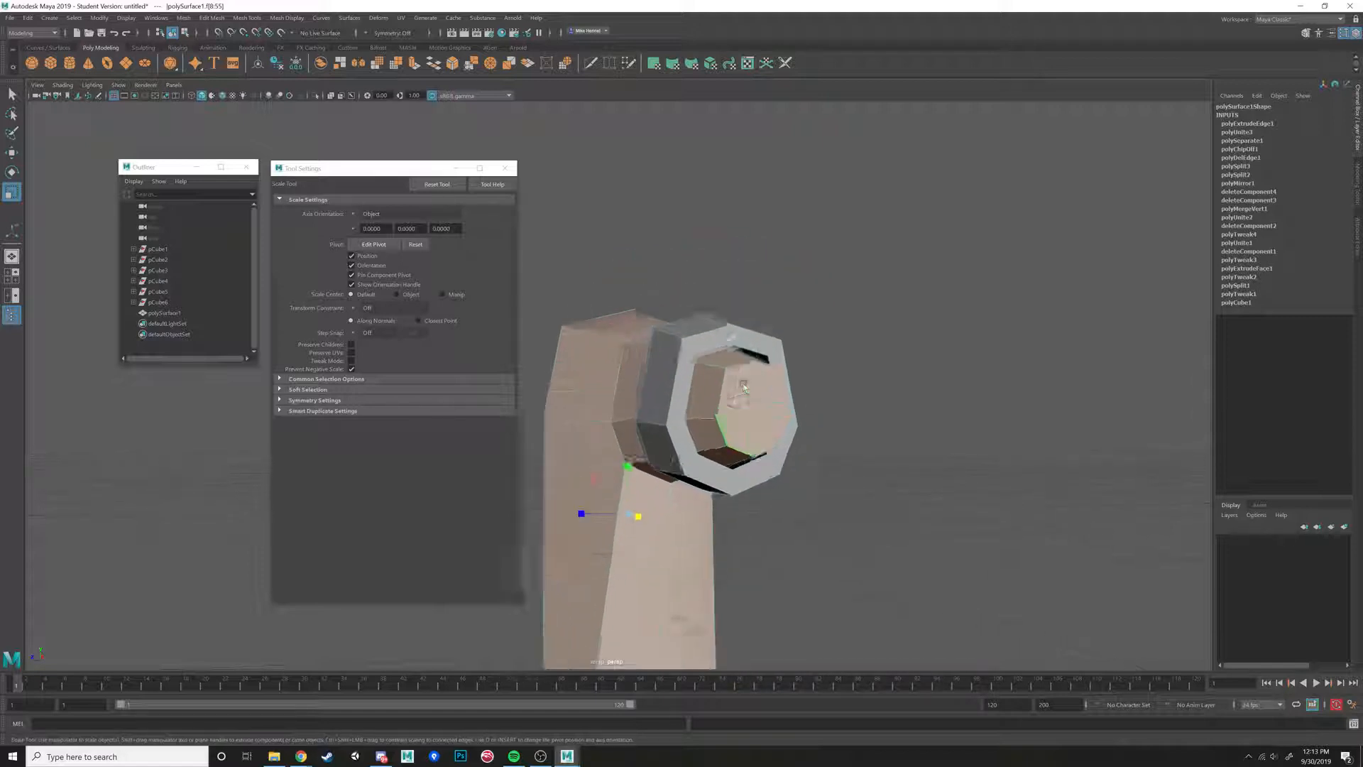
double_click(724, 311)
scroll(726, 312, up, 3)
alt+drag(738, 323, 670, 351)
alt+drag(885, 481, 765, 395)
double_click(836, 364)
alt+drag(836, 365, 862, 408)
double_click(736, 298)
alt+drag(757, 330, 1056, 301)
alt+drag(840, 307, 952, 299)
double_click(828, 352)
key(f)
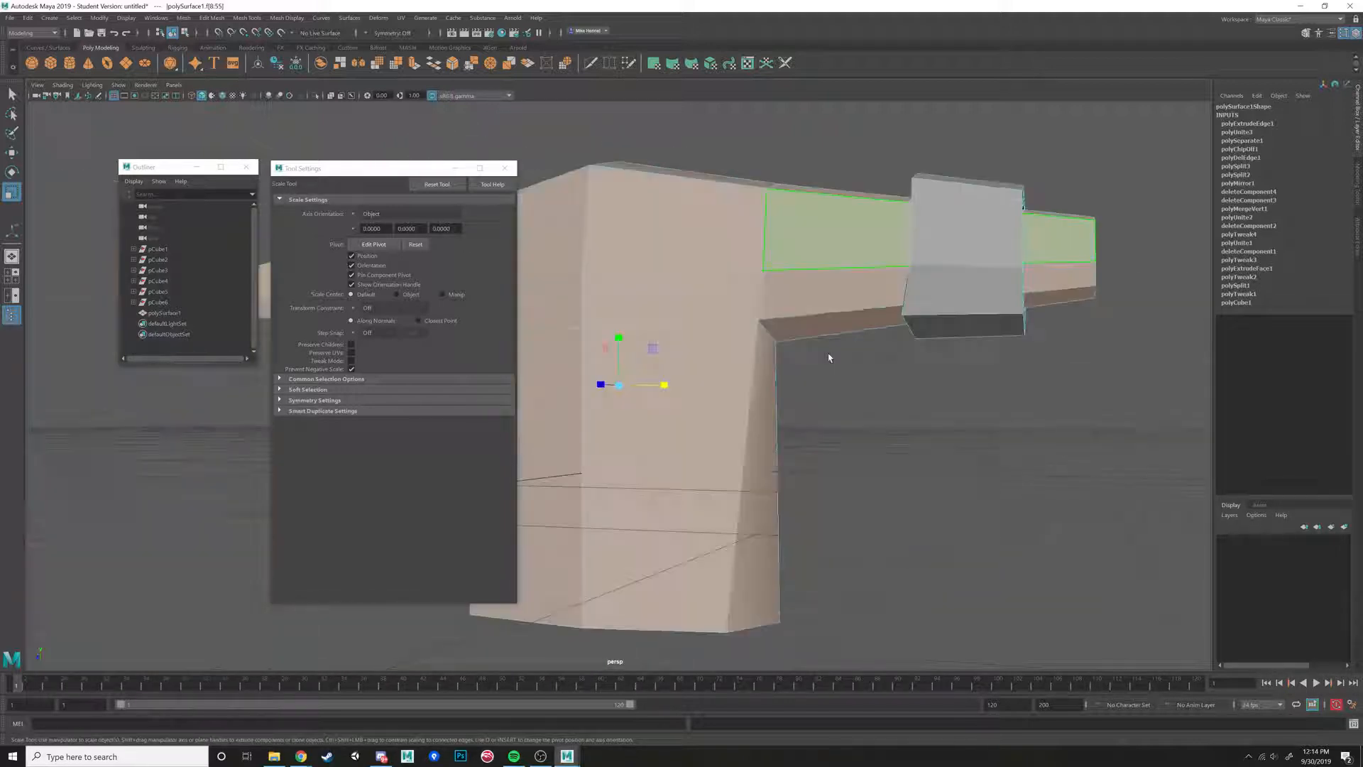
Select the cuff shell's faces and inspect them up close, then return to object mode on the combined mesh.
double_click(958, 245)
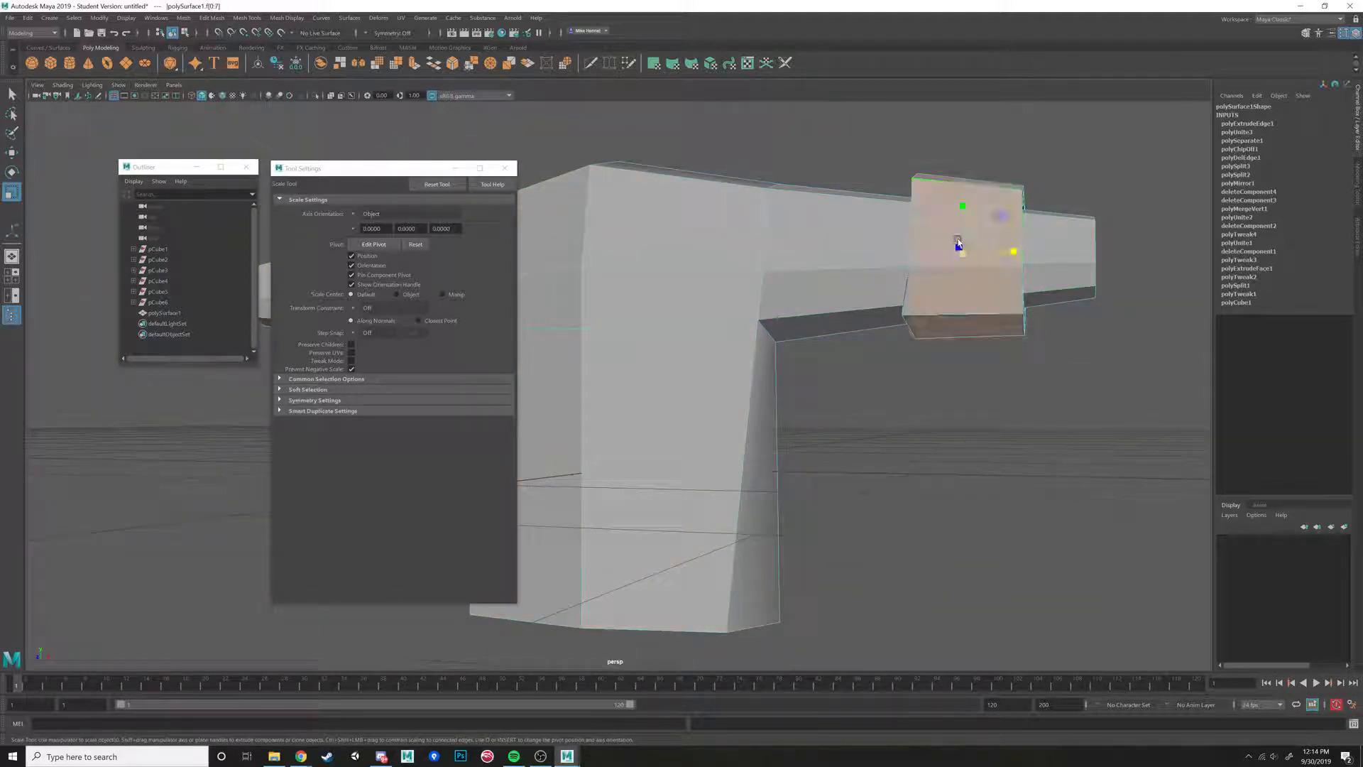
key(f)
alt+drag(904, 280, 952, 303)
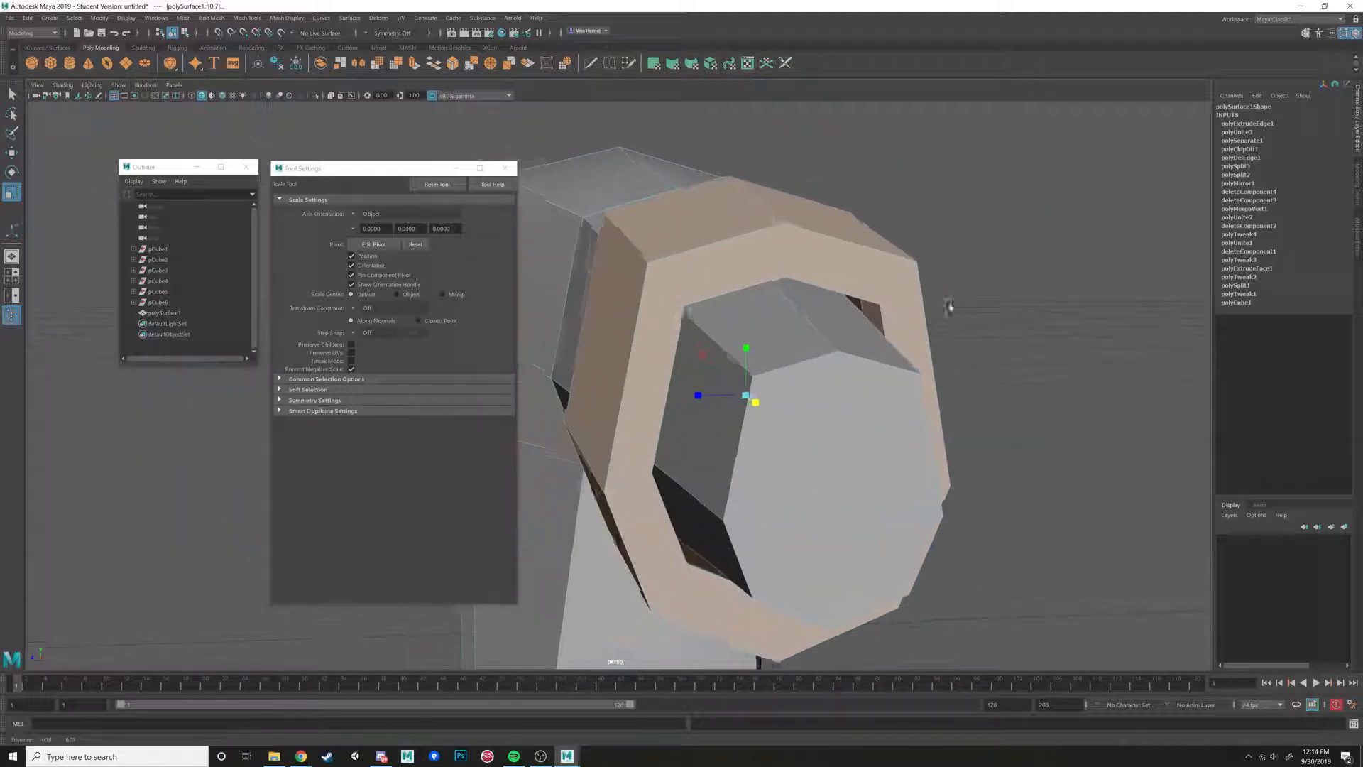
right_drag(583, 288, 625, 250)
scroll(642, 152, down, 5)
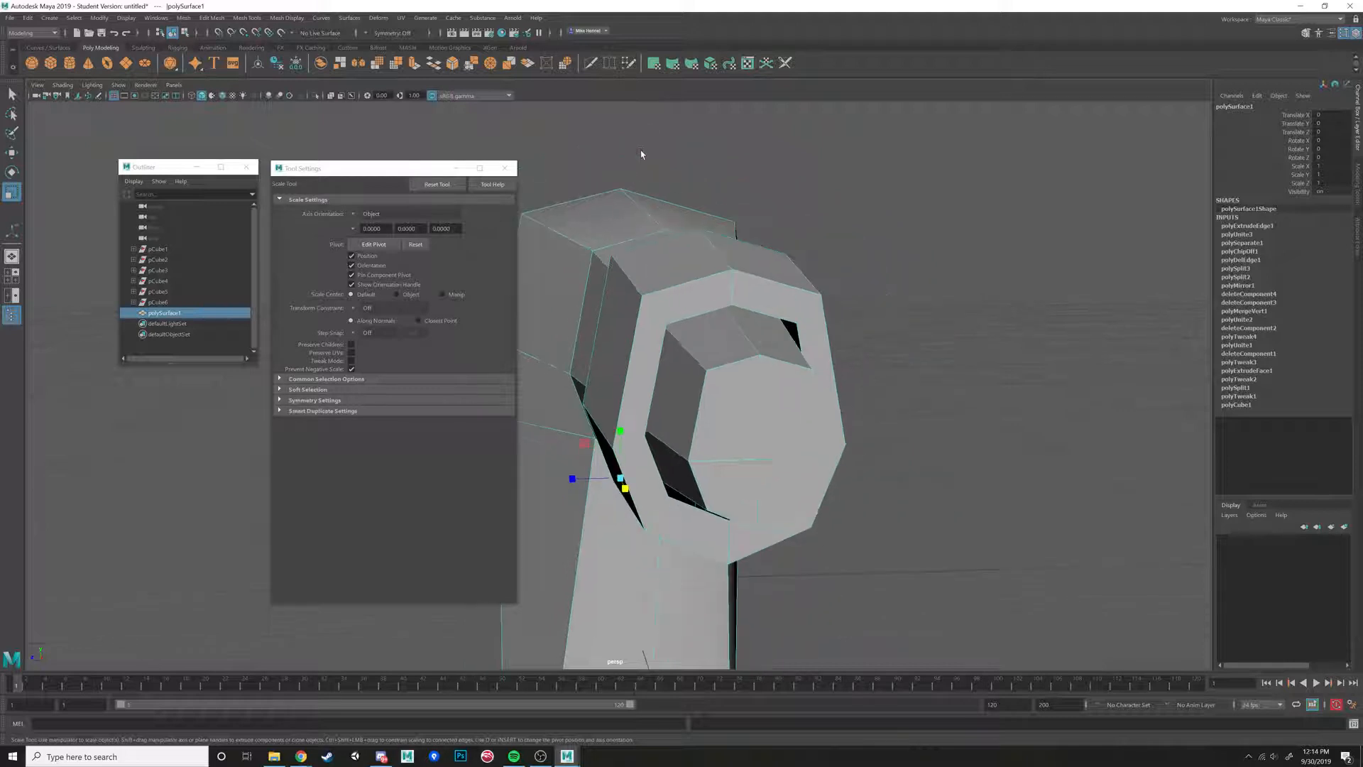
Separate the combined torso and cuff mesh into individual objects.
alt+drag(633, 170, 670, 164)
alt+middle_drag(669, 164, 897, 247)
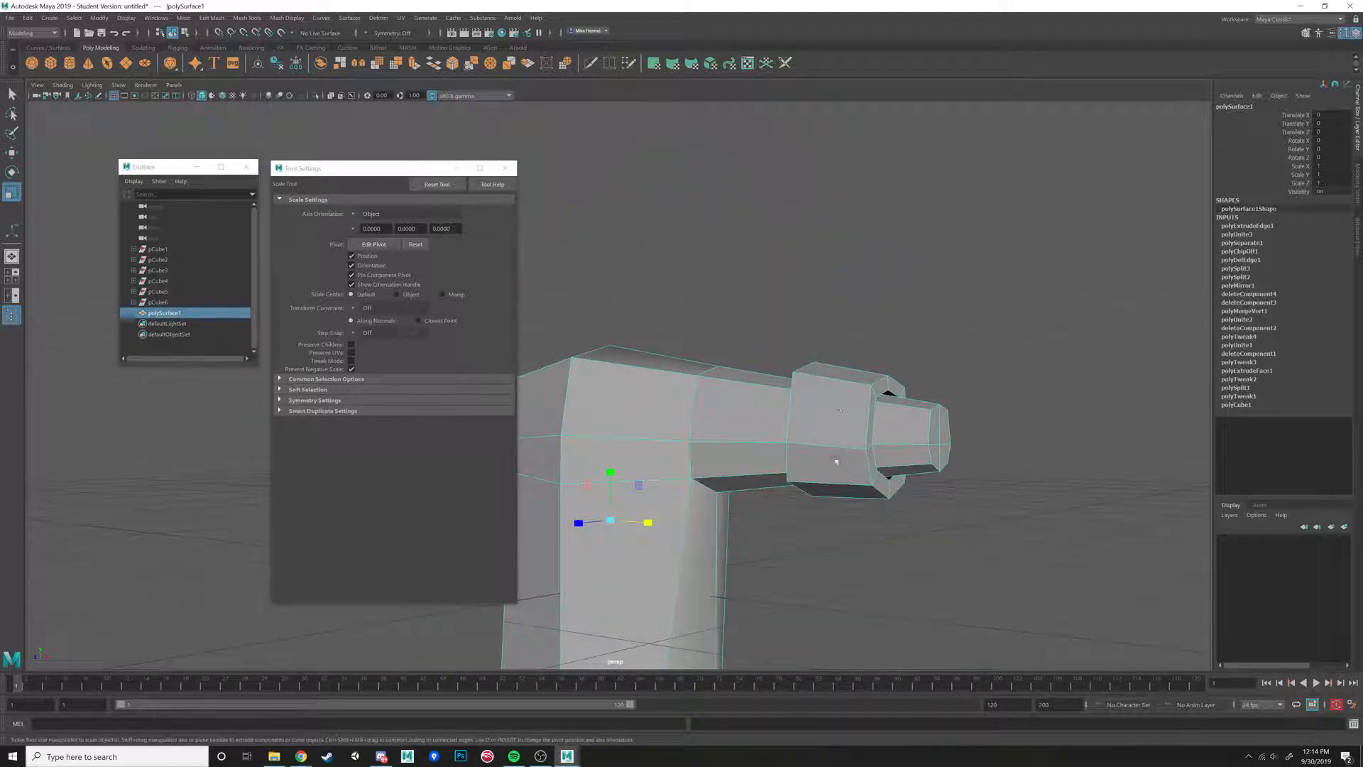
click(241, 21)
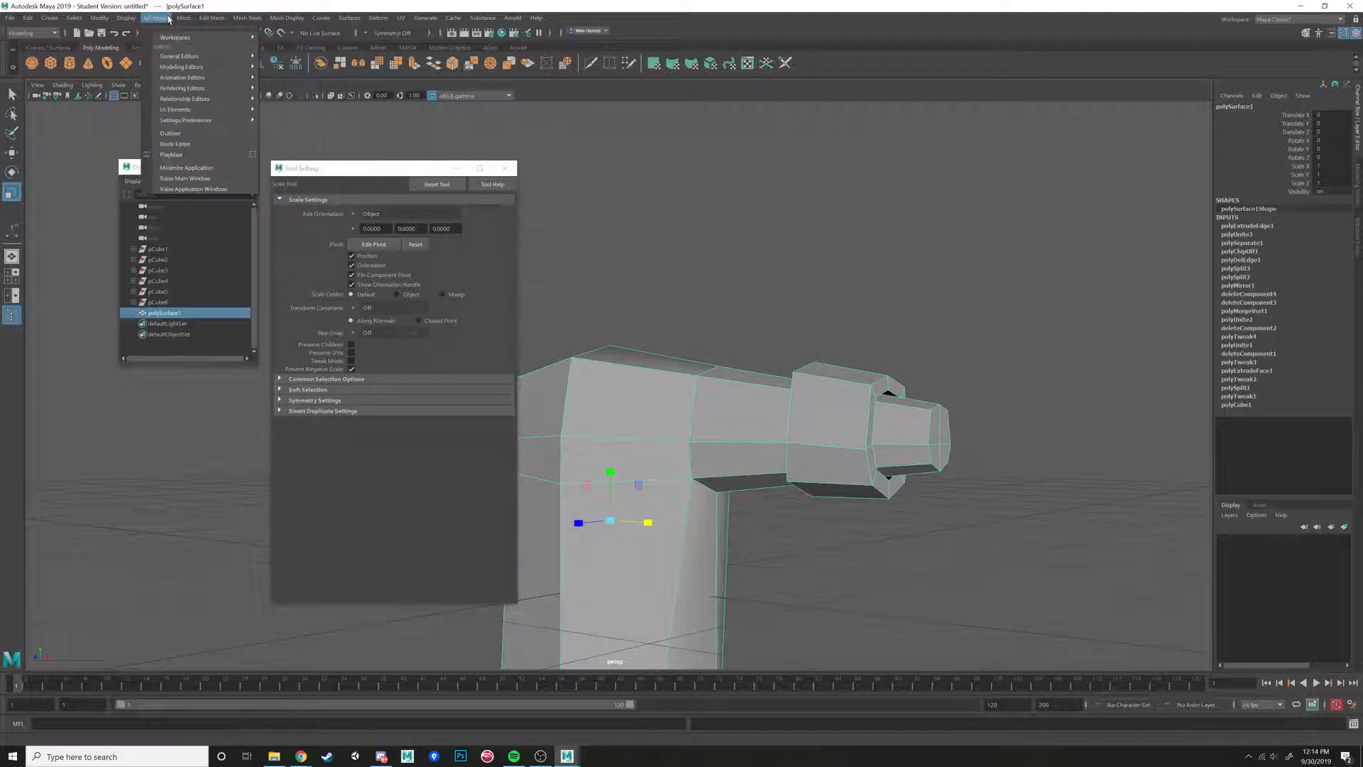
mouse_move(180, 20)
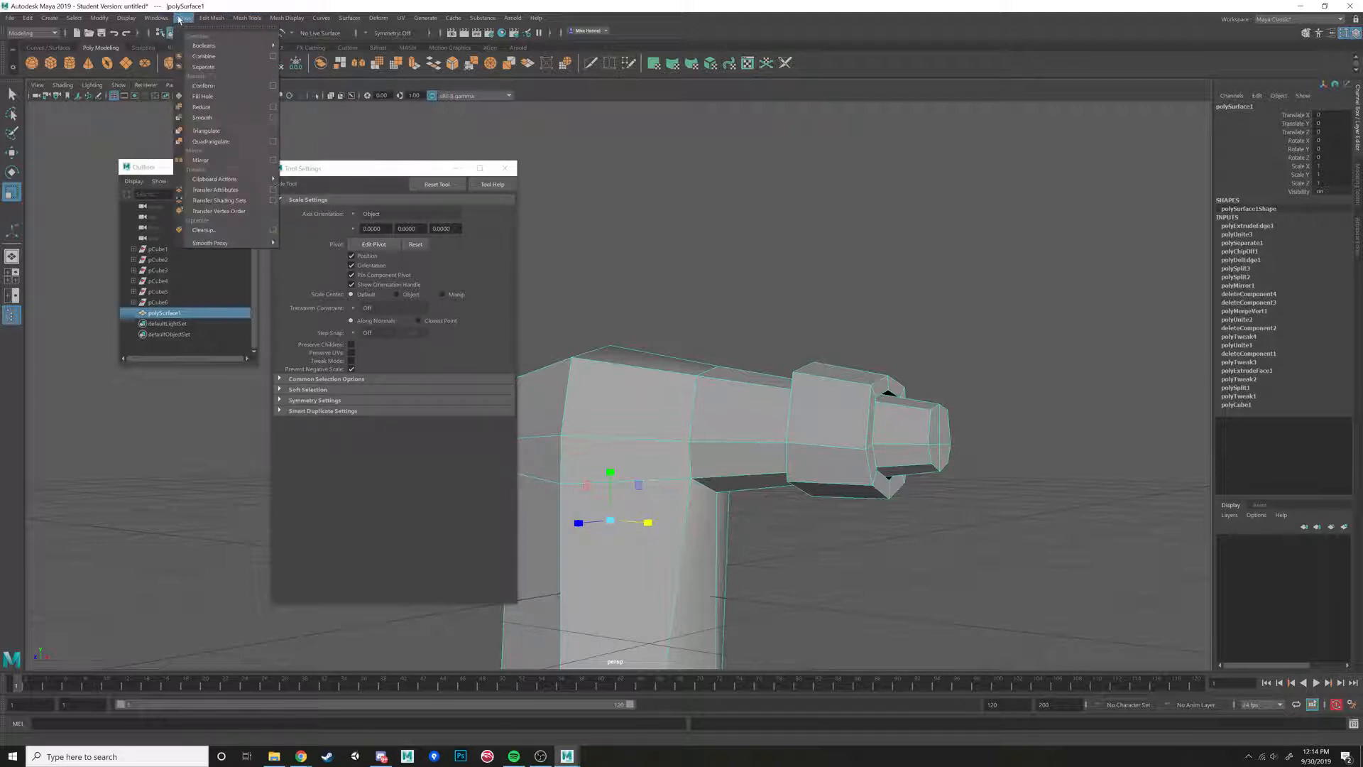
click(203, 67)
Try moving the separated cuff sideways along X, undo the move, and clear the selection after picking the body.
click(831, 497)
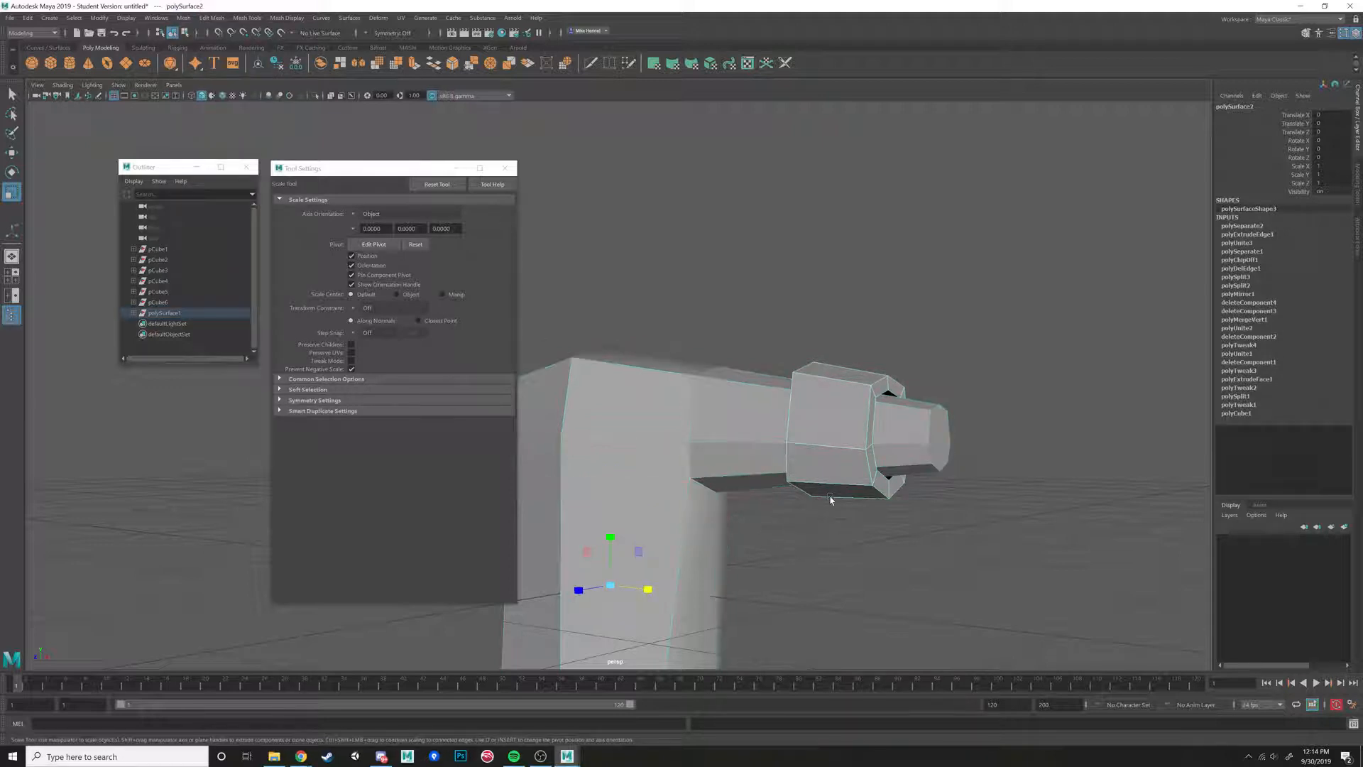
key(w)
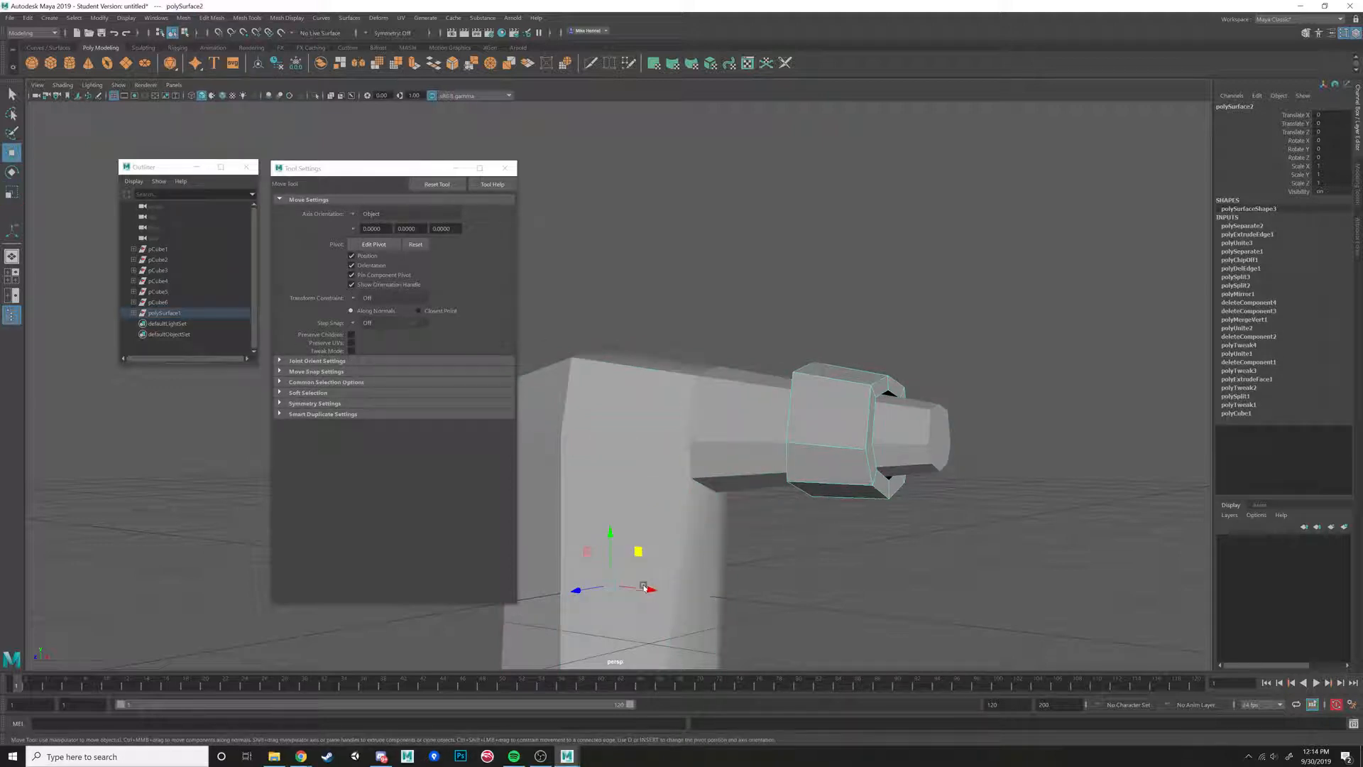
drag(646, 588, 749, 591)
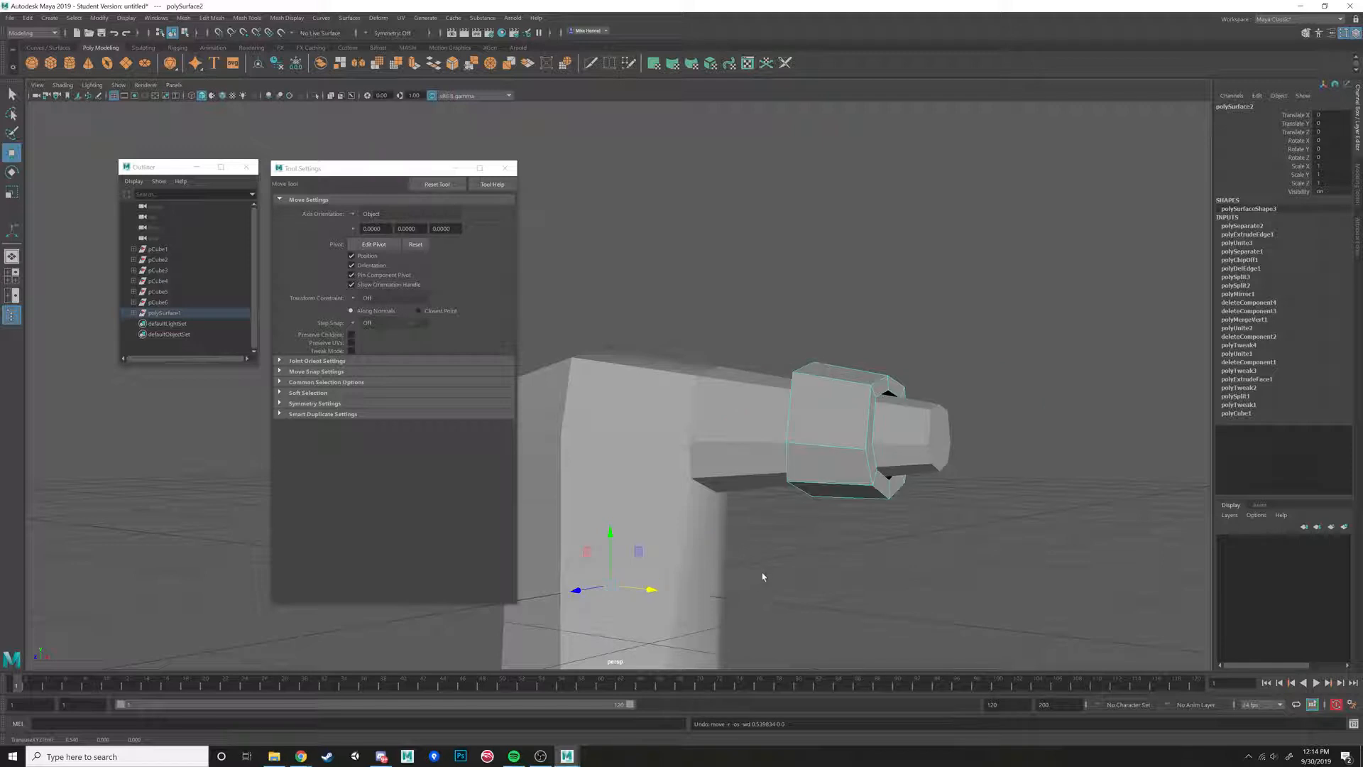
click(670, 583)
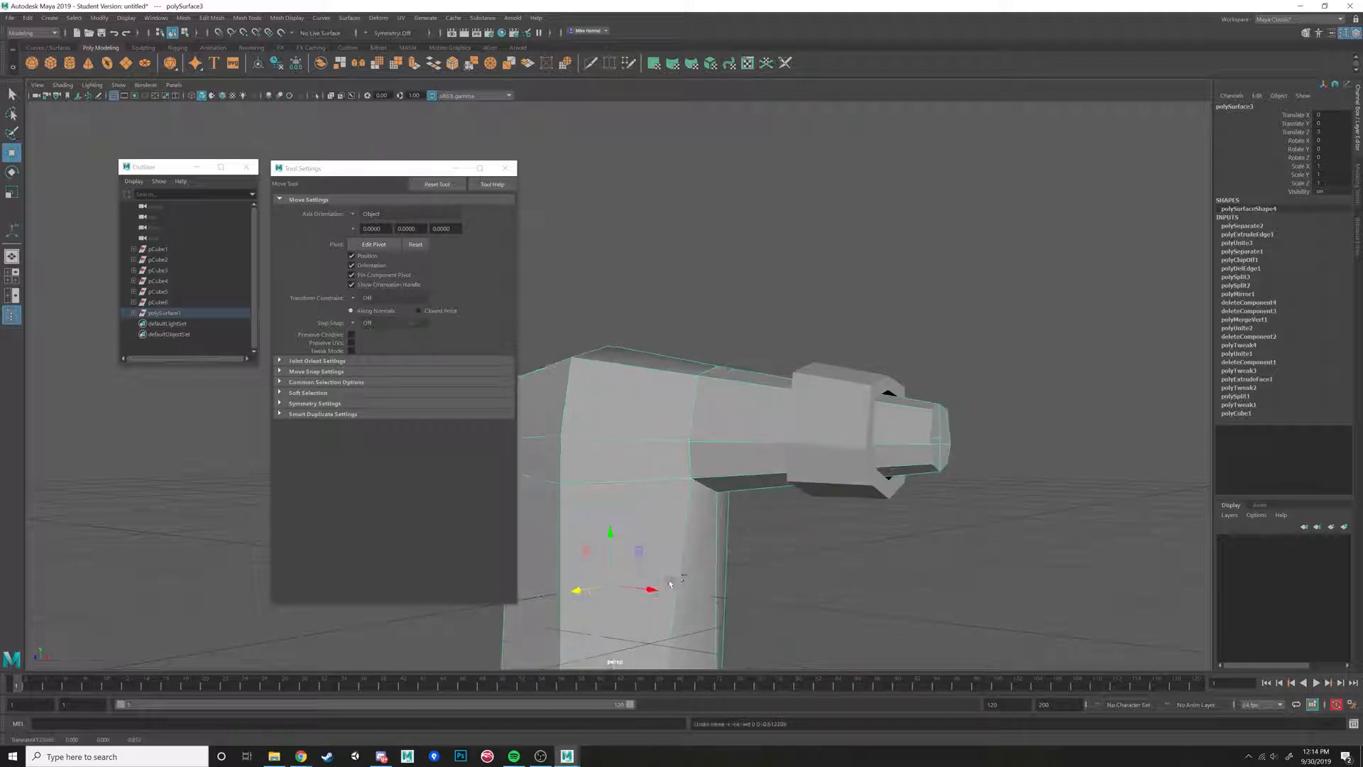
click(933, 266)
Rename the separated cuff object as armband.
click(849, 379)
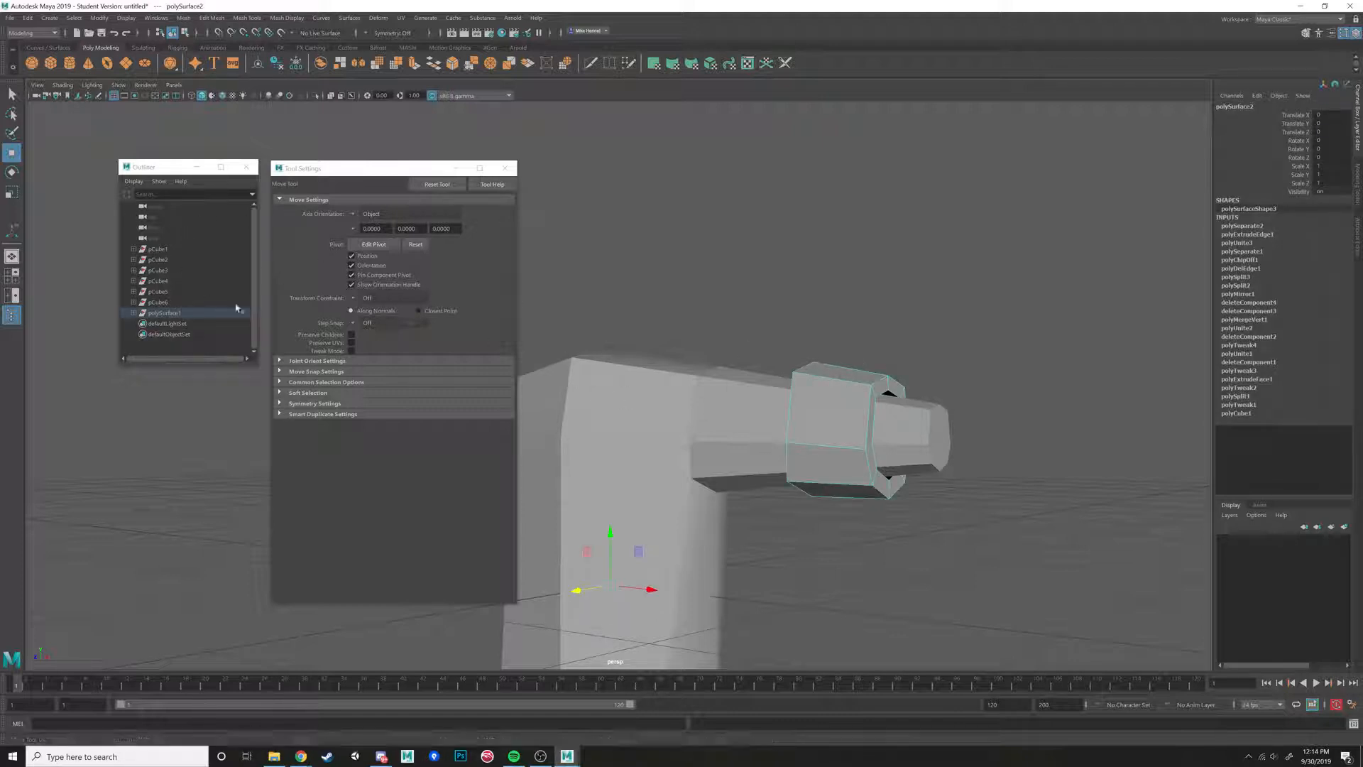
click(696, 421)
click(816, 404)
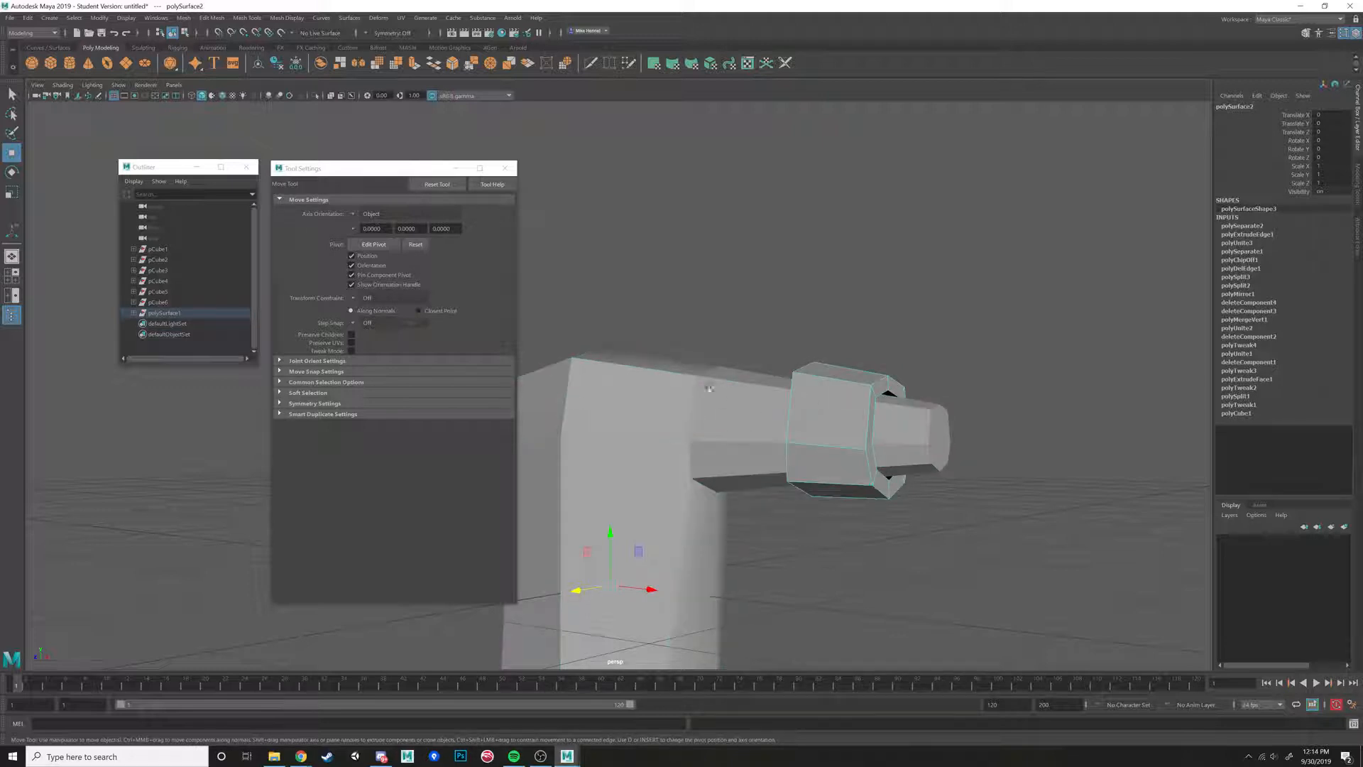
click(1303, 106)
text(arr)
text(band)
key(Return)
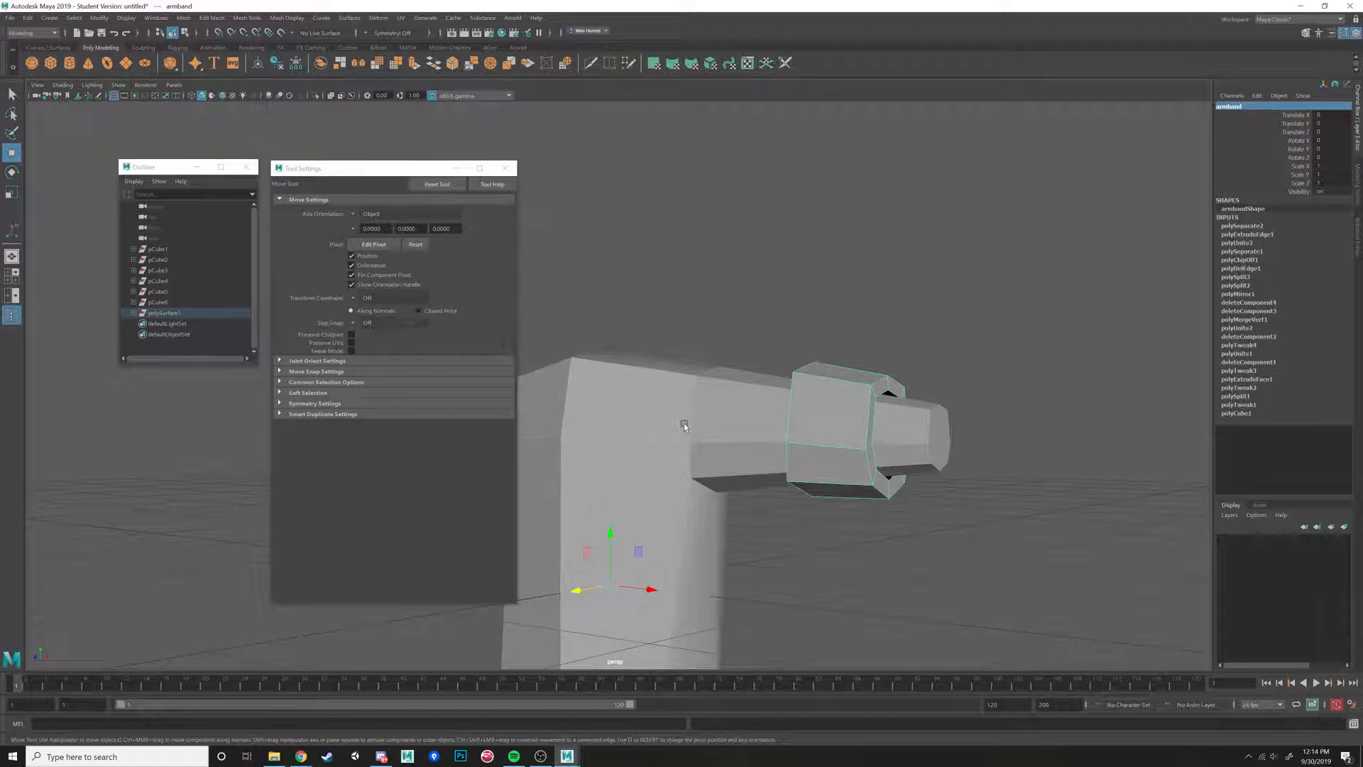
Rename the torso object as body.
click(684, 426)
click(1270, 107)
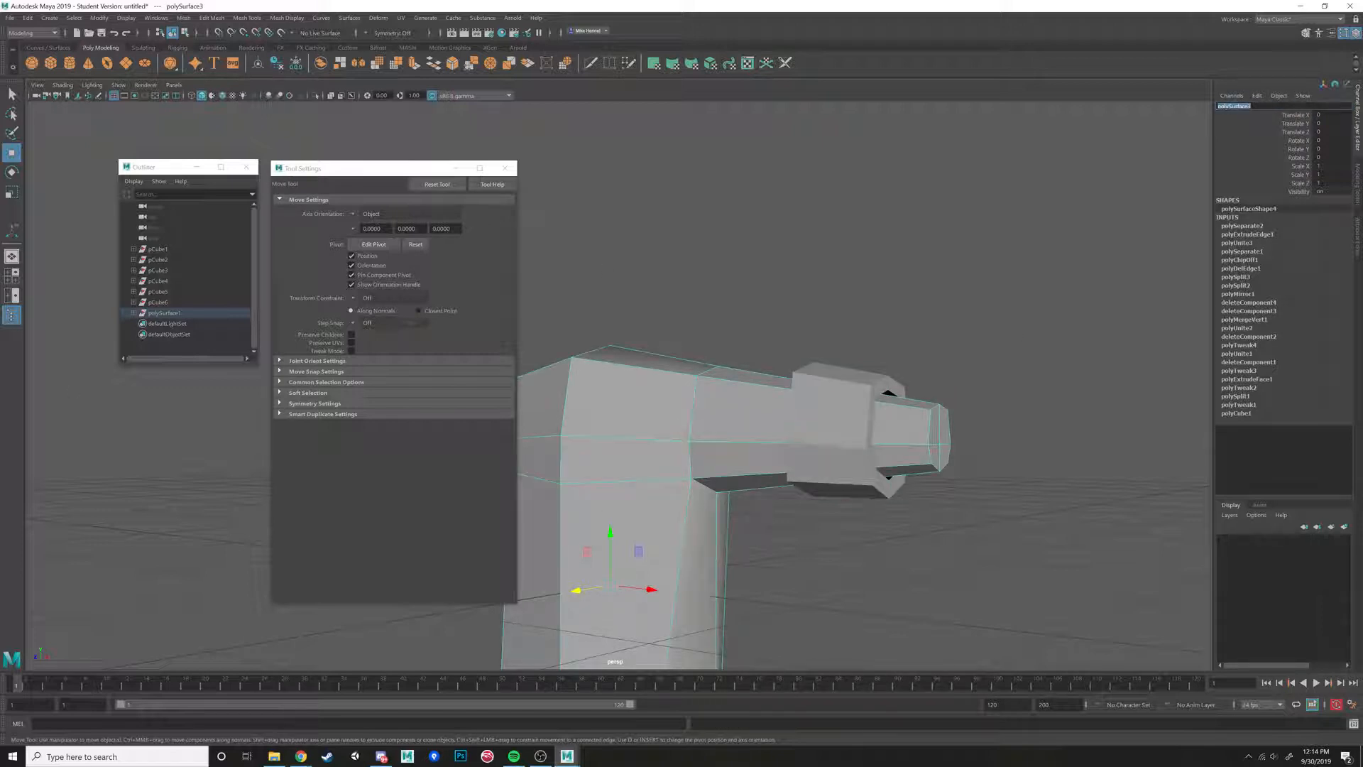
text(body)
key(Return)
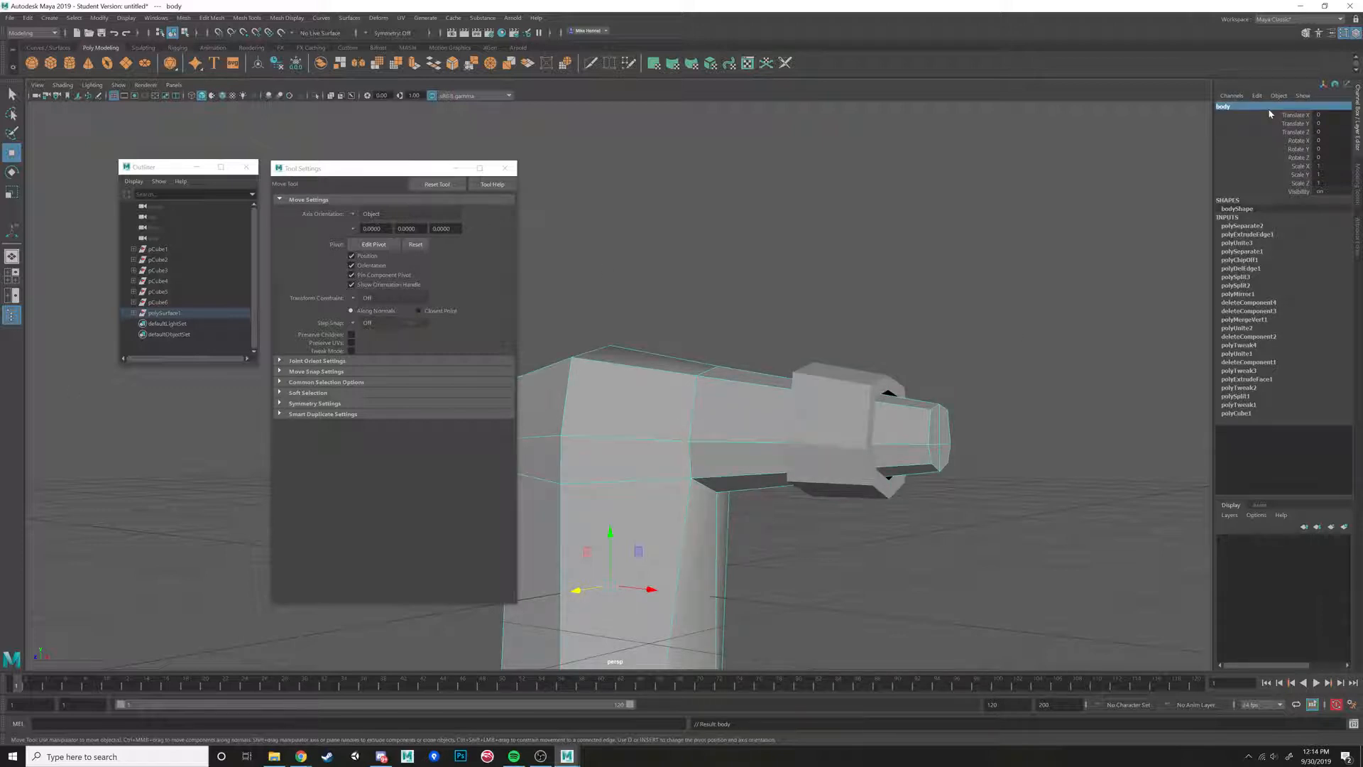
Expand the polySurface1 group in the Outliner and select its armband and body children in turn.
click(803, 413)
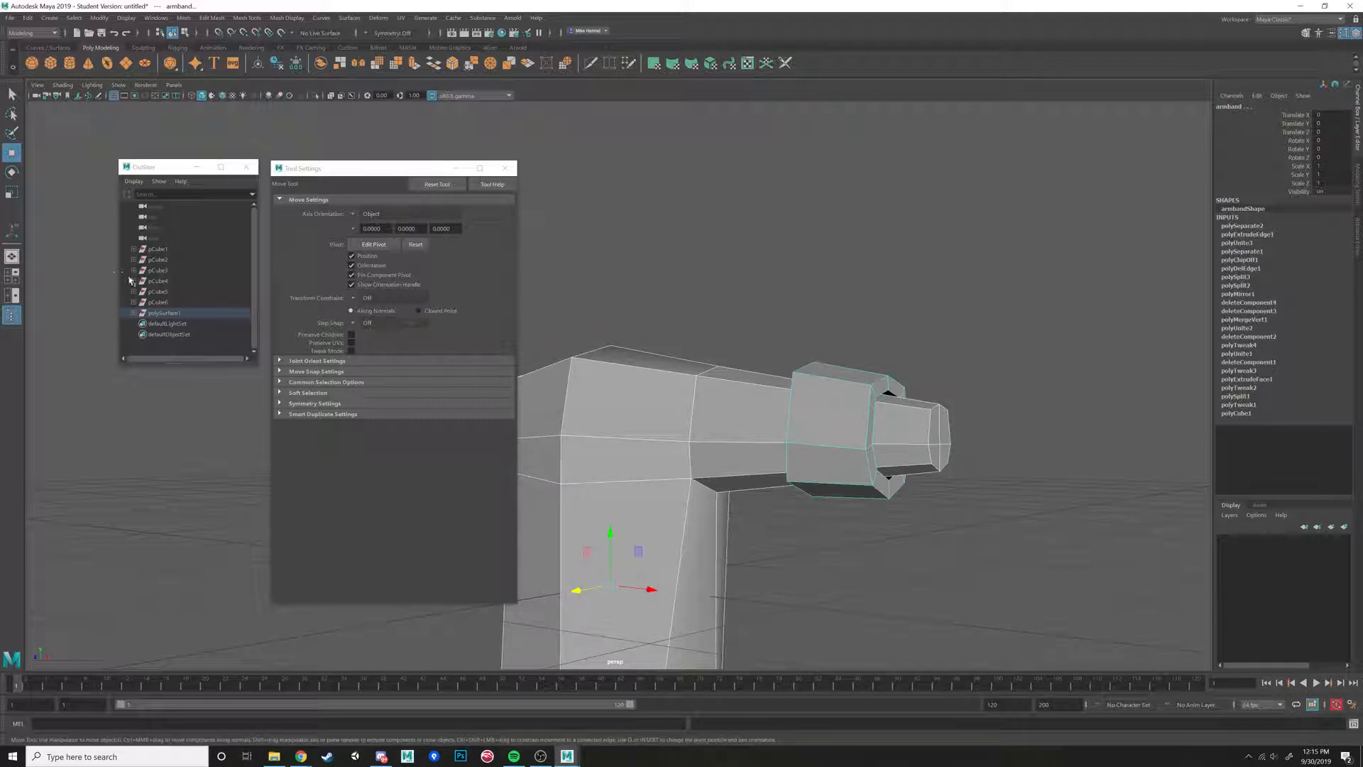
click(133, 316)
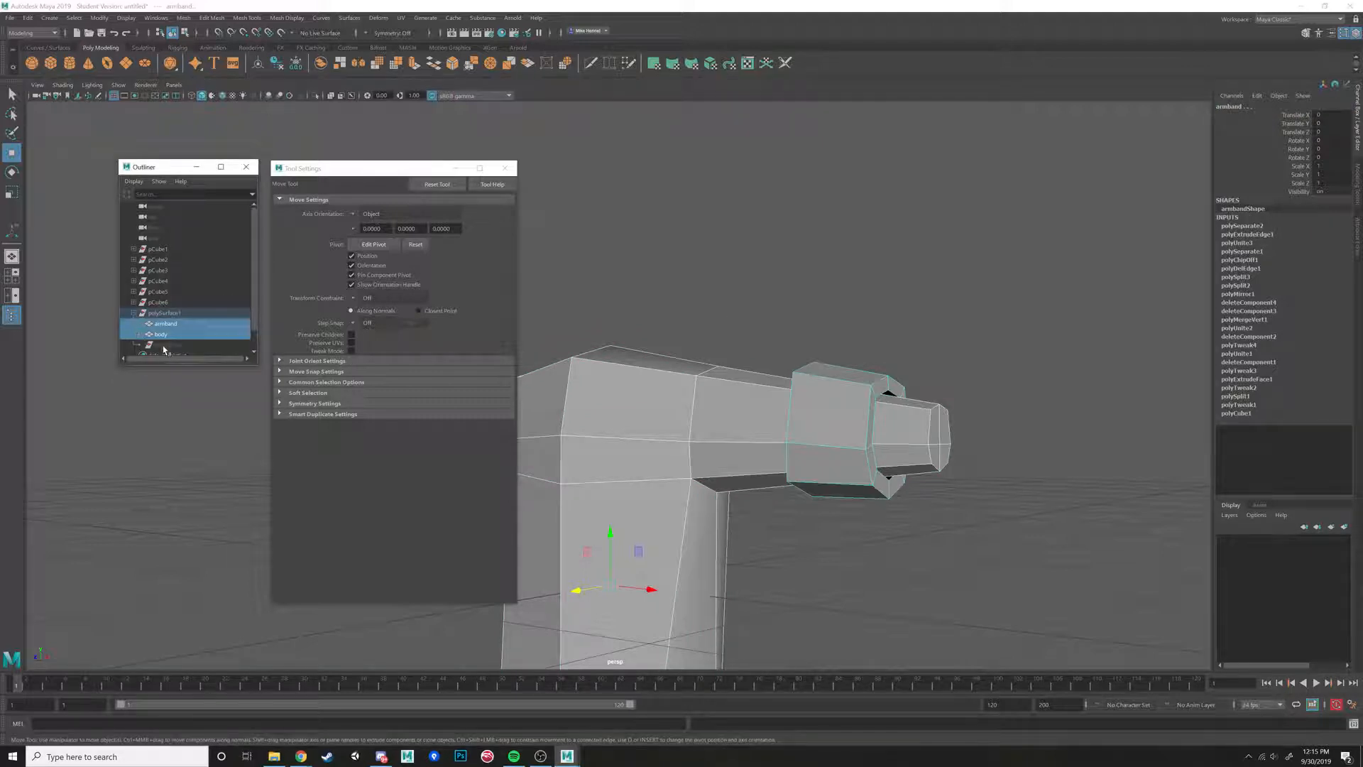
click(164, 325)
click(166, 334)
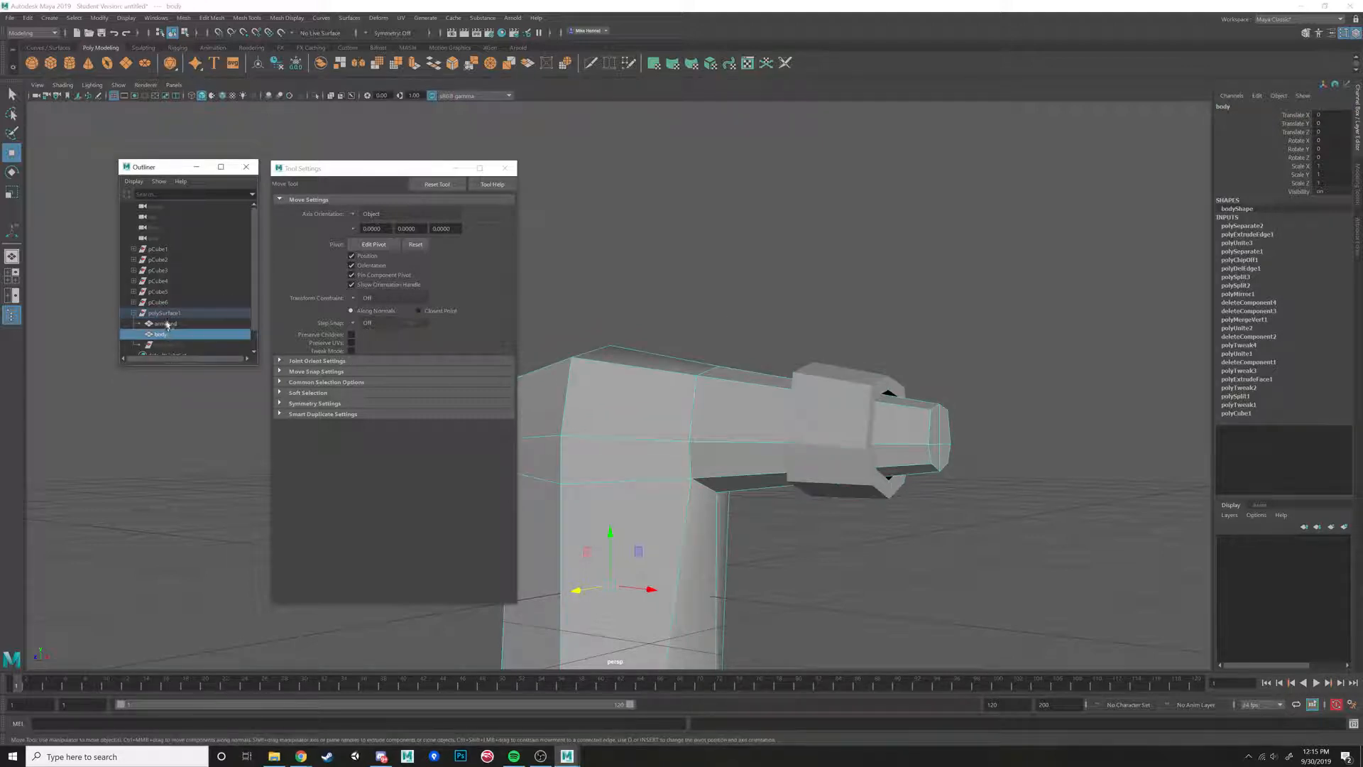
click(166, 324)
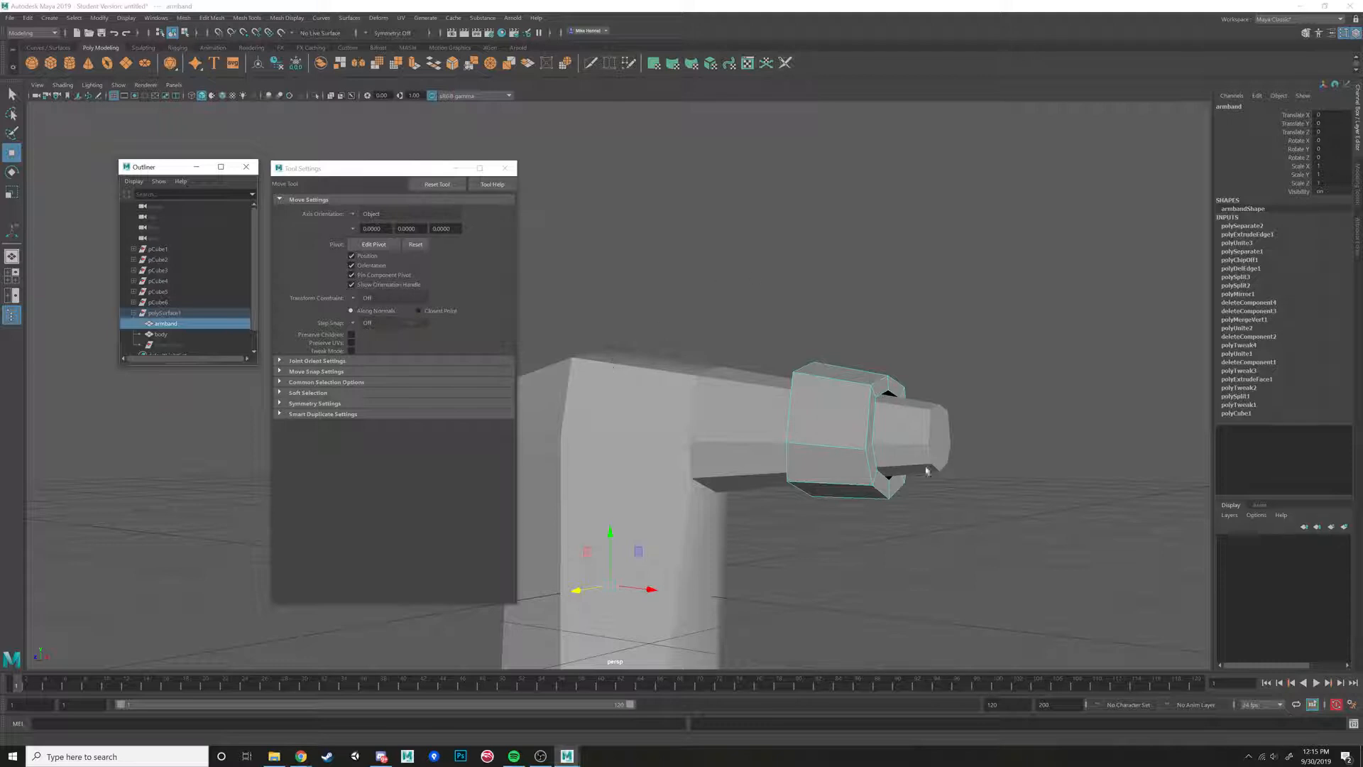
click(183, 18)
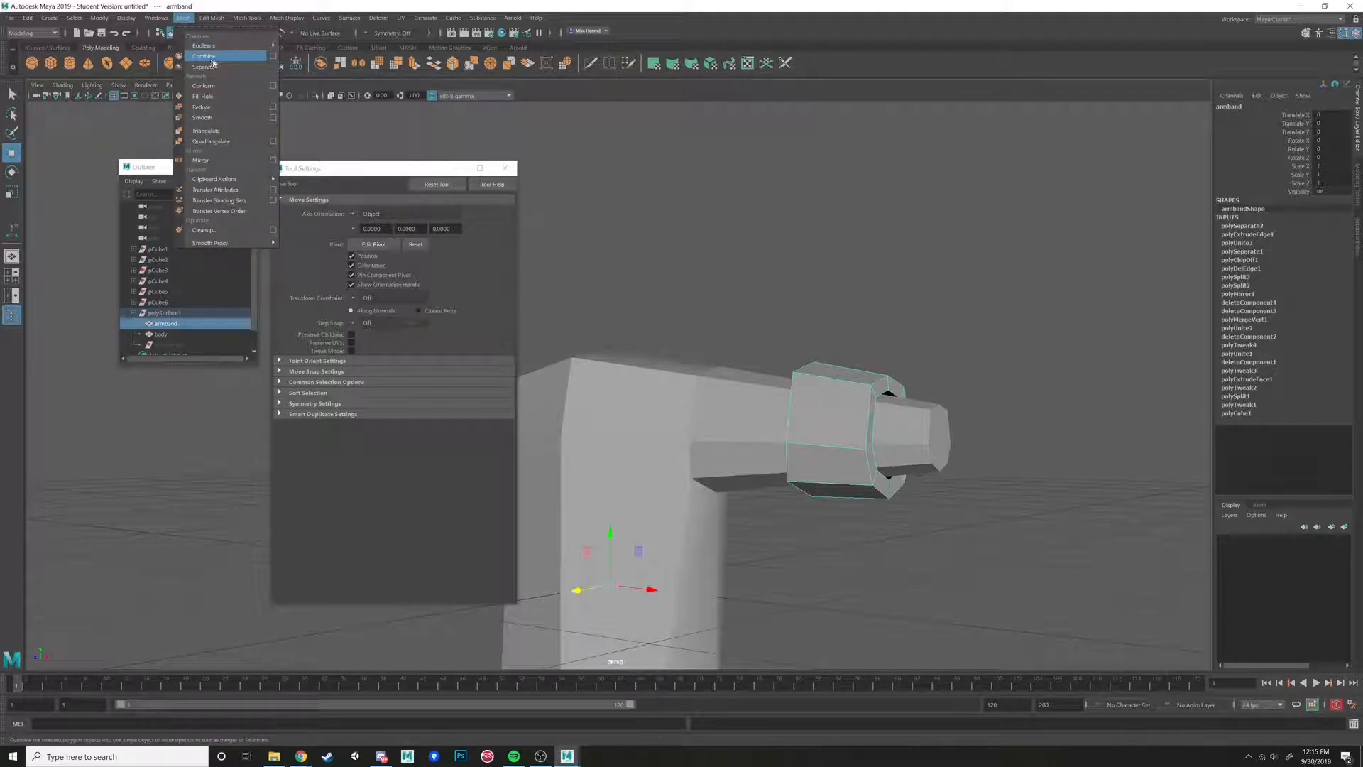
mouse_move(212, 18)
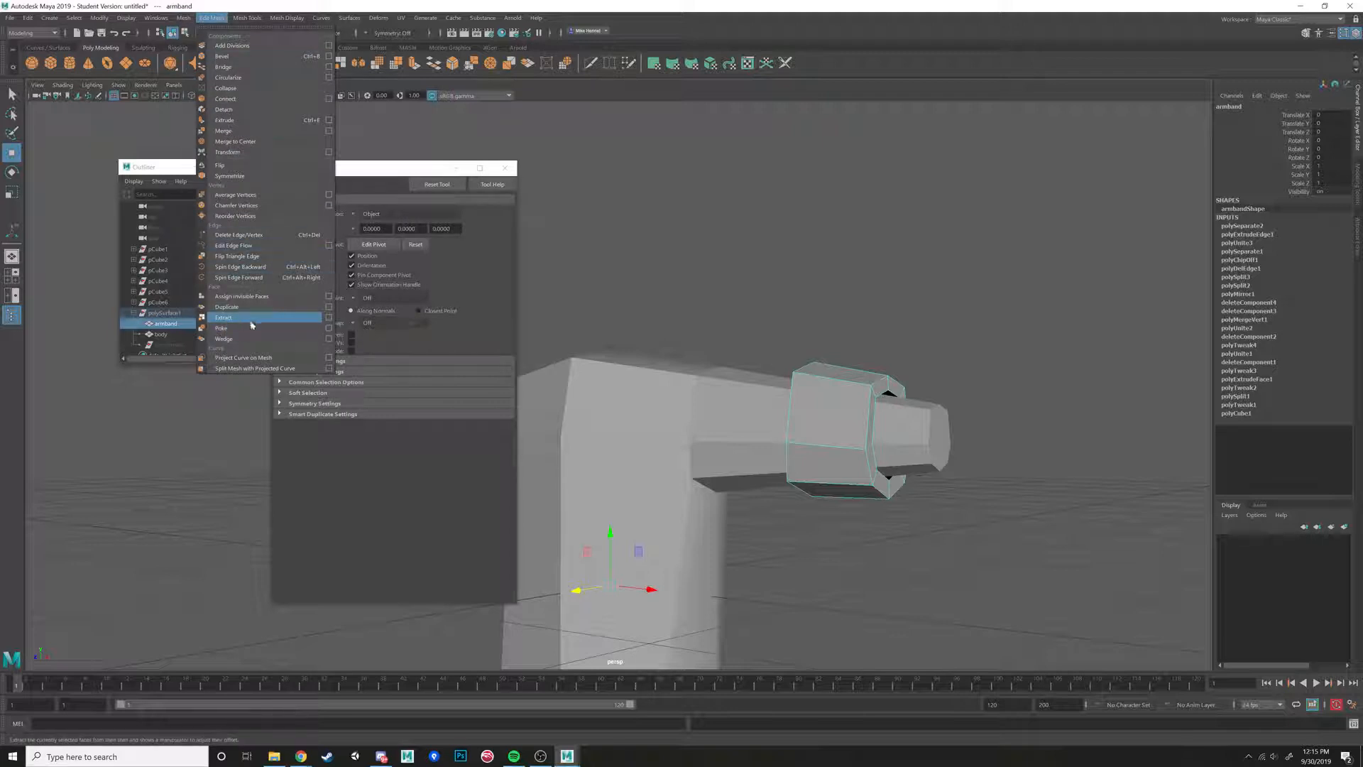
click(801, 291)
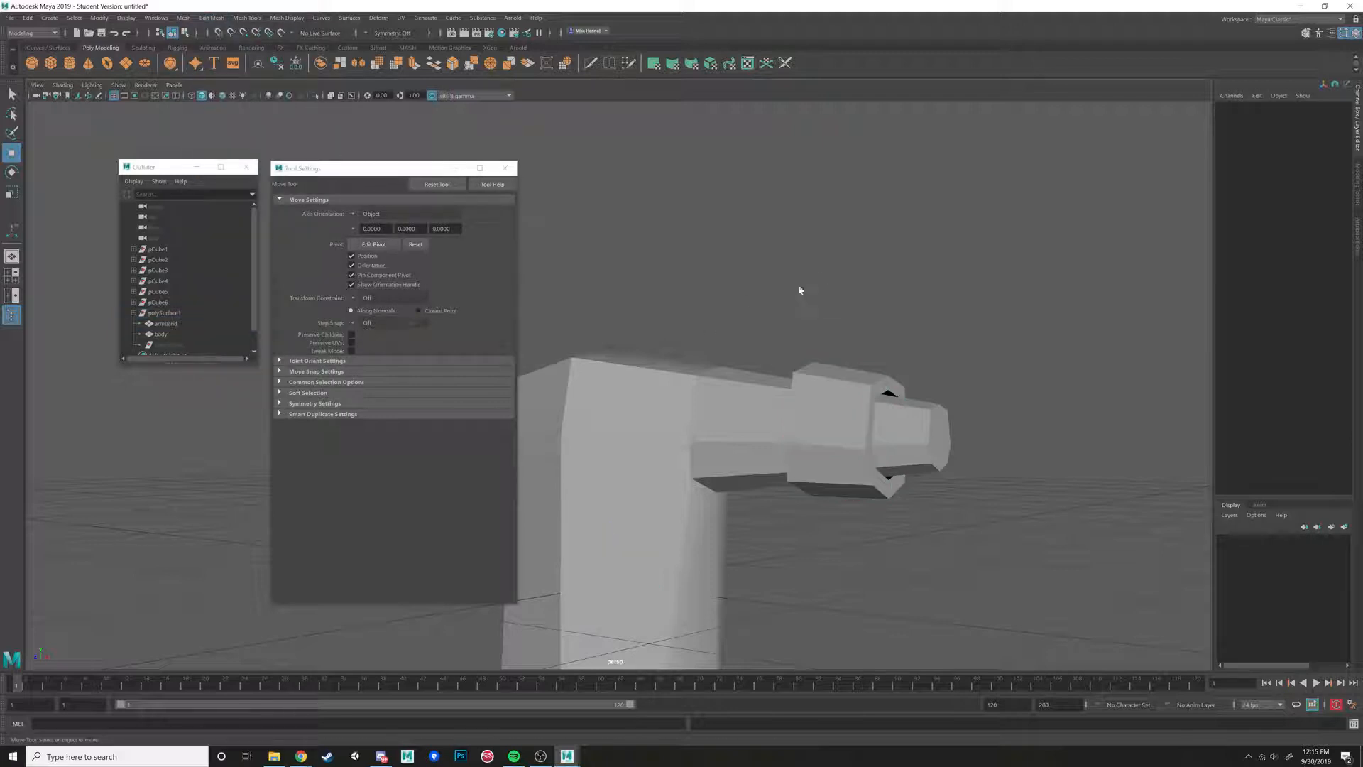
Select the armband and the body and delete all construction history in the scene.
click(844, 402)
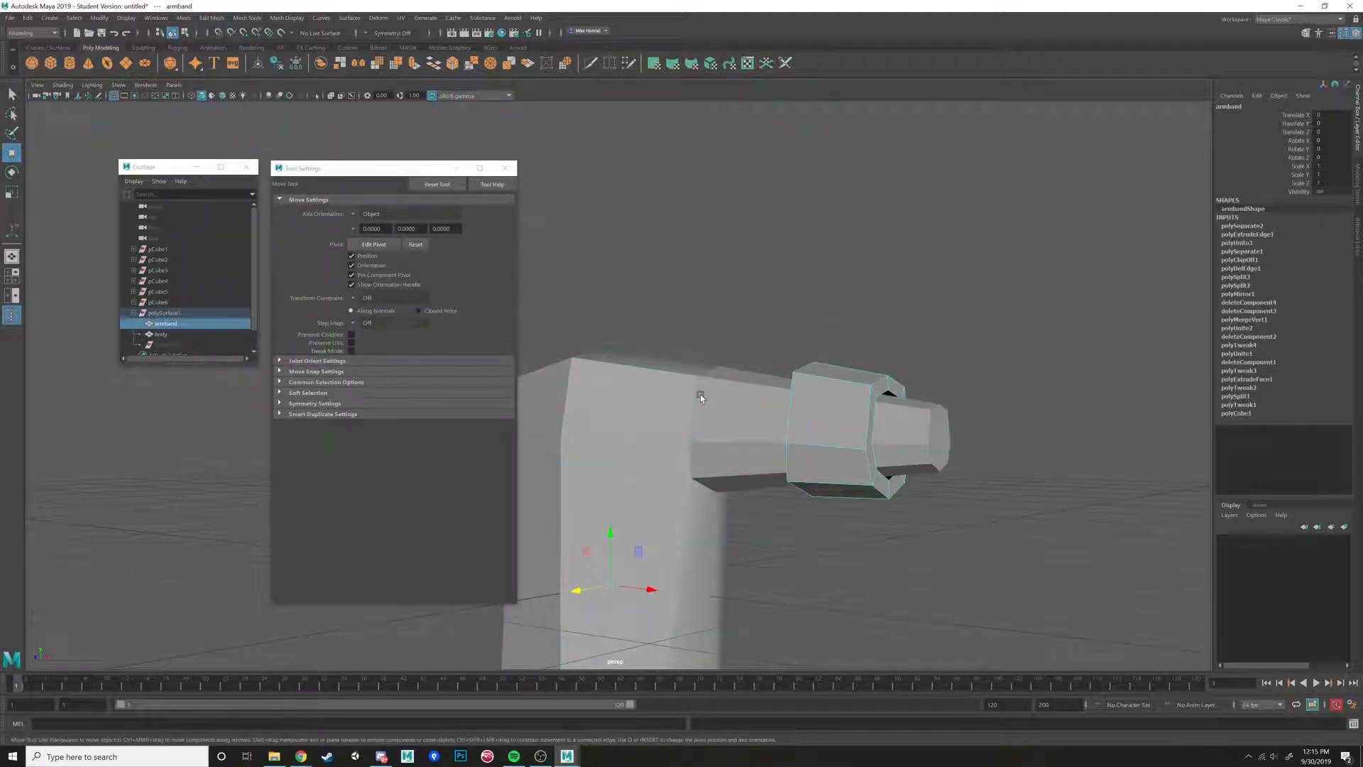
shift+click(700, 394)
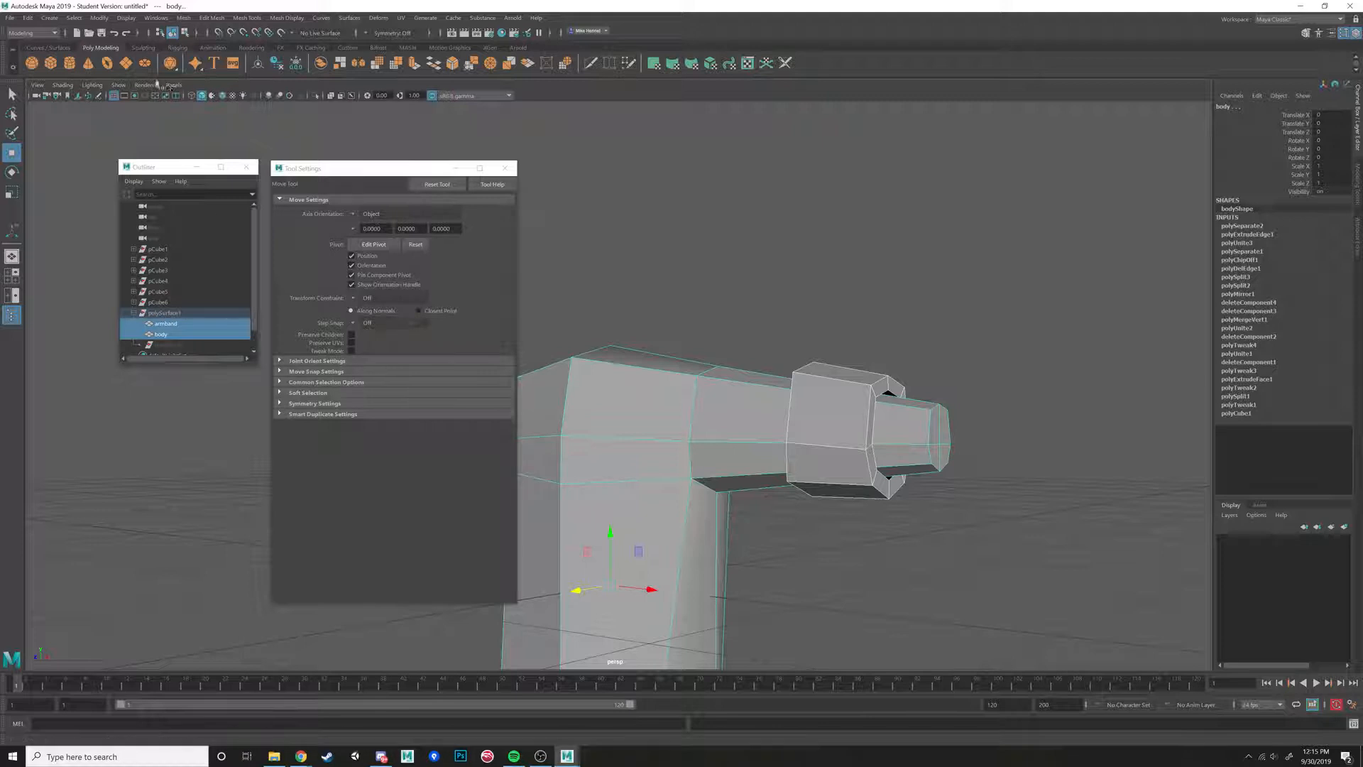
click(29, 20)
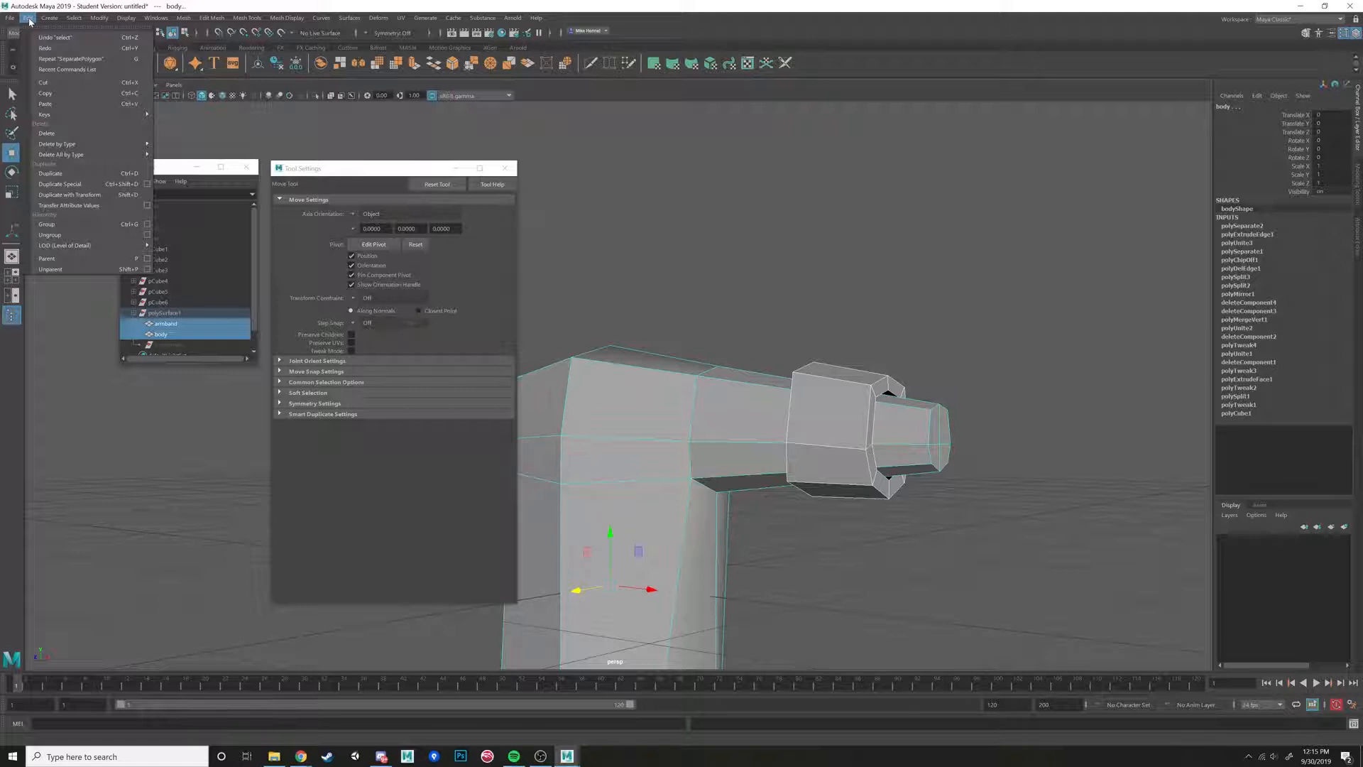
mouse_move(103, 158)
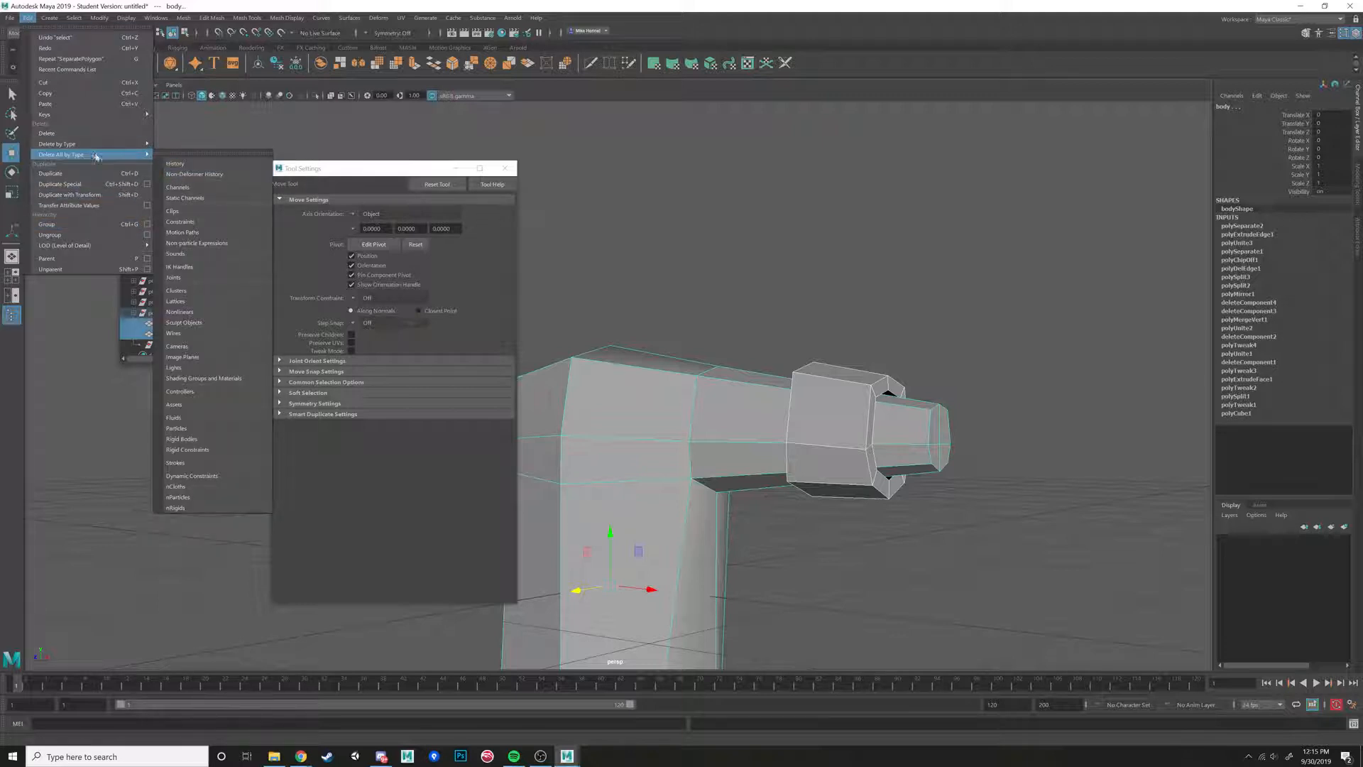
click(199, 170)
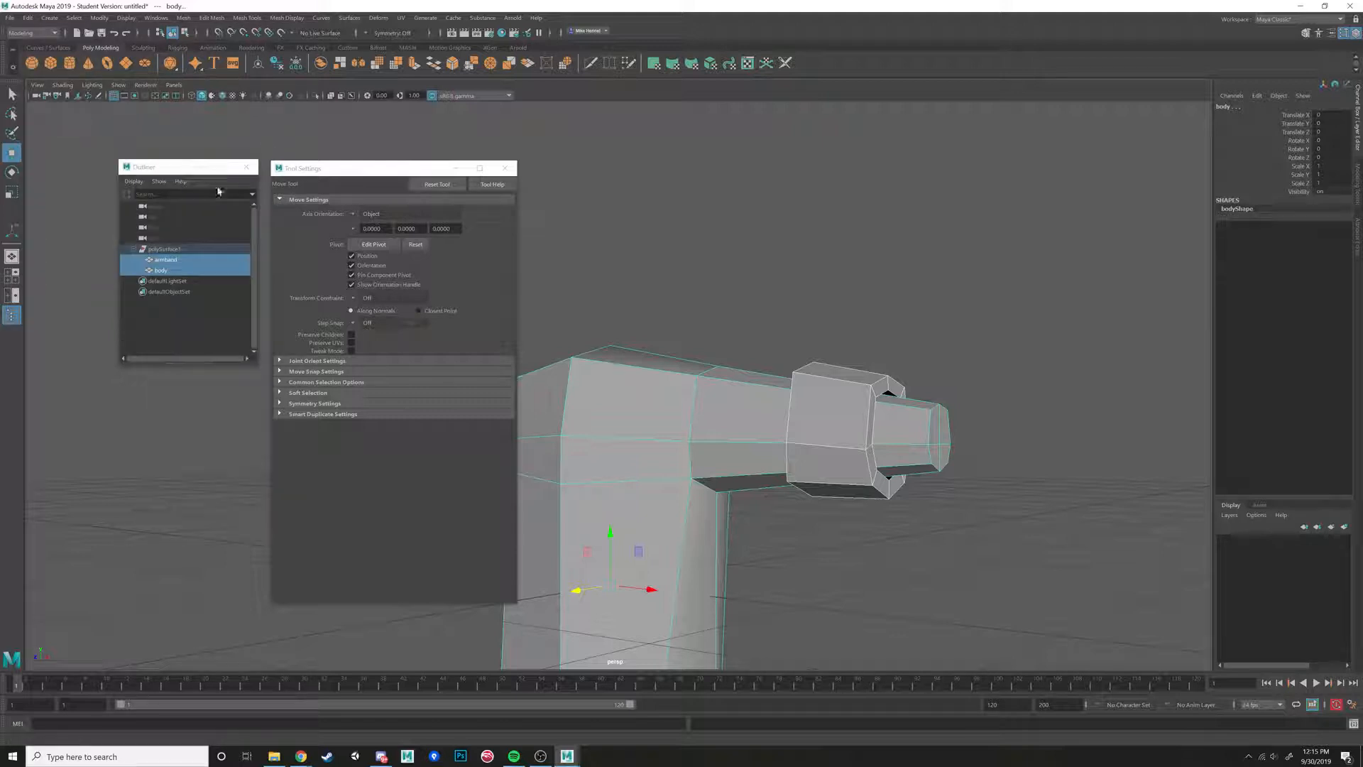
Inspect the cleaned hierarchy by selecting armband, body and their polySurface1 group, and collapsing and re-expanding the group.
click(157, 260)
click(171, 270)
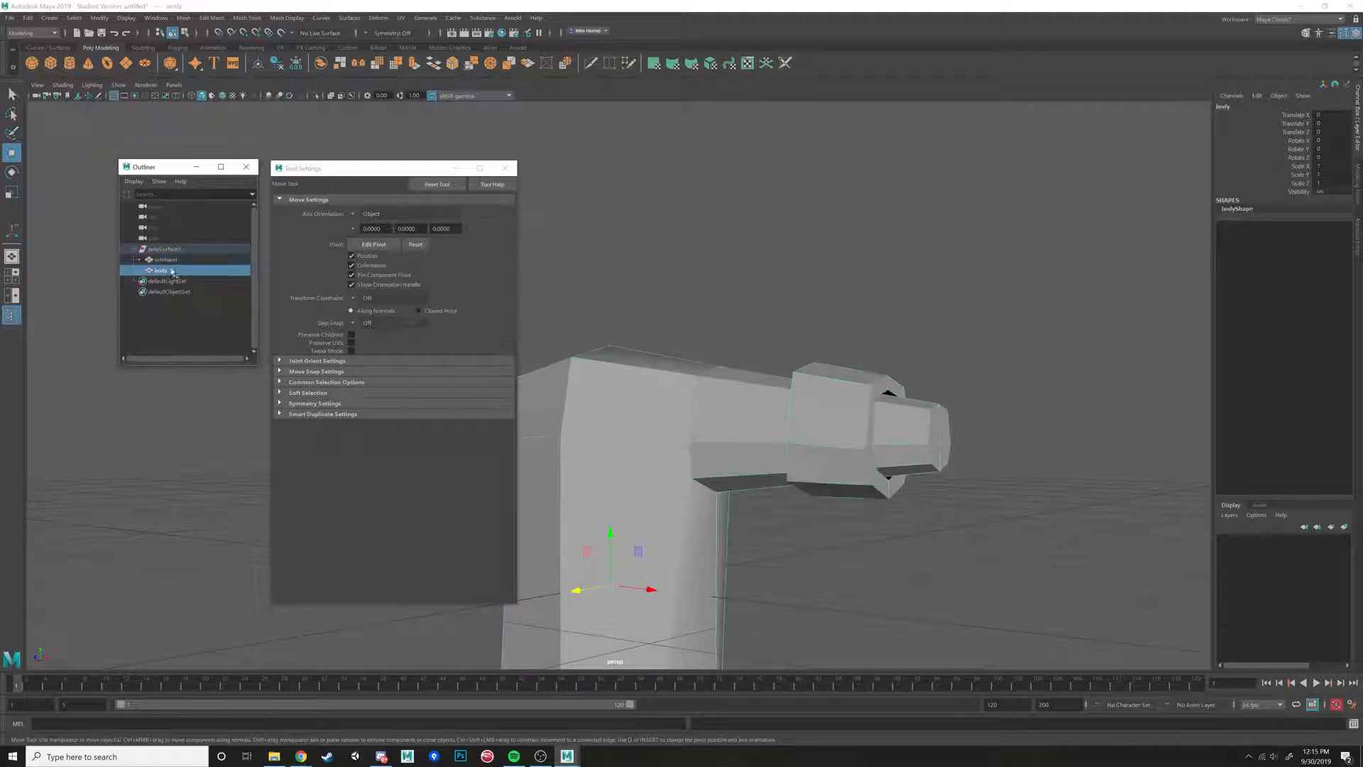
click(163, 249)
click(147, 258)
click(168, 271)
click(167, 250)
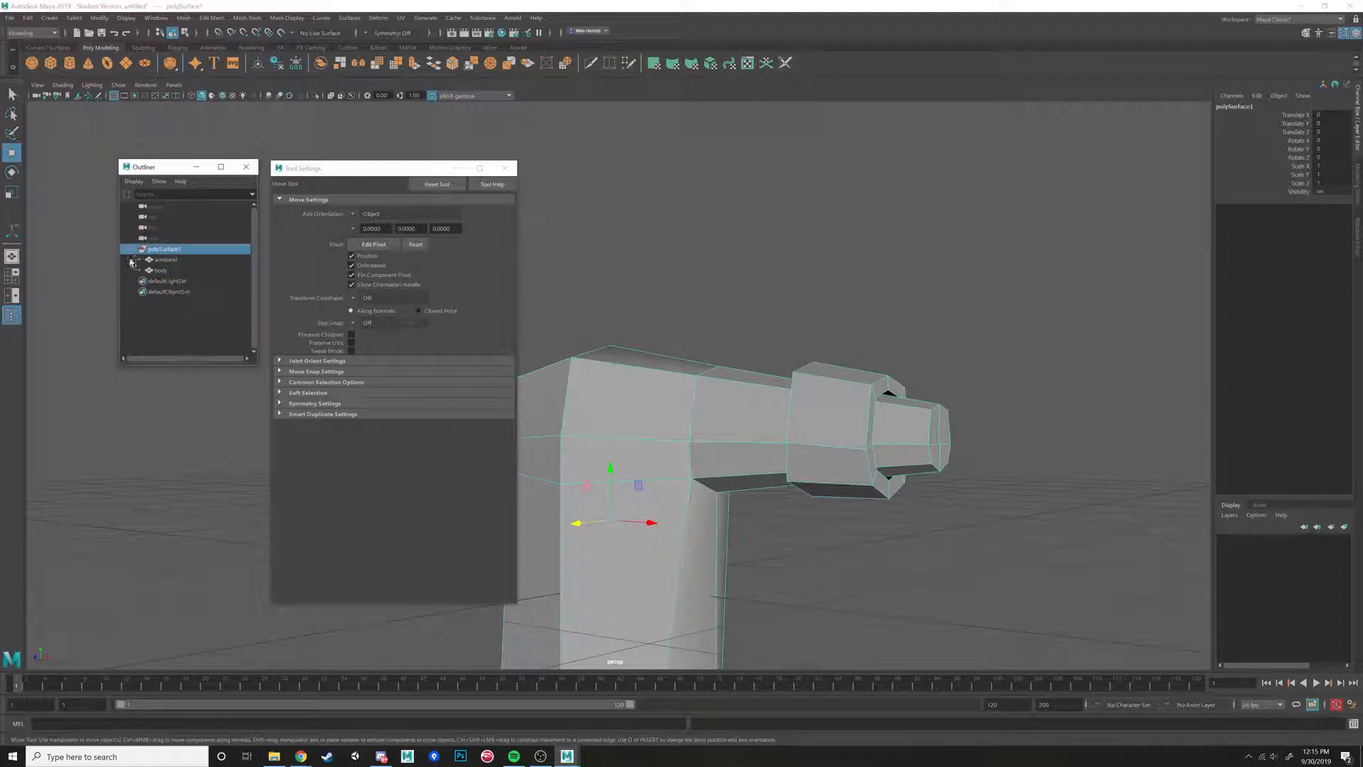
click(138, 251)
click(138, 250)
Unparent armband and body from the polySurface1 group, then delete the emptied group.
click(155, 259)
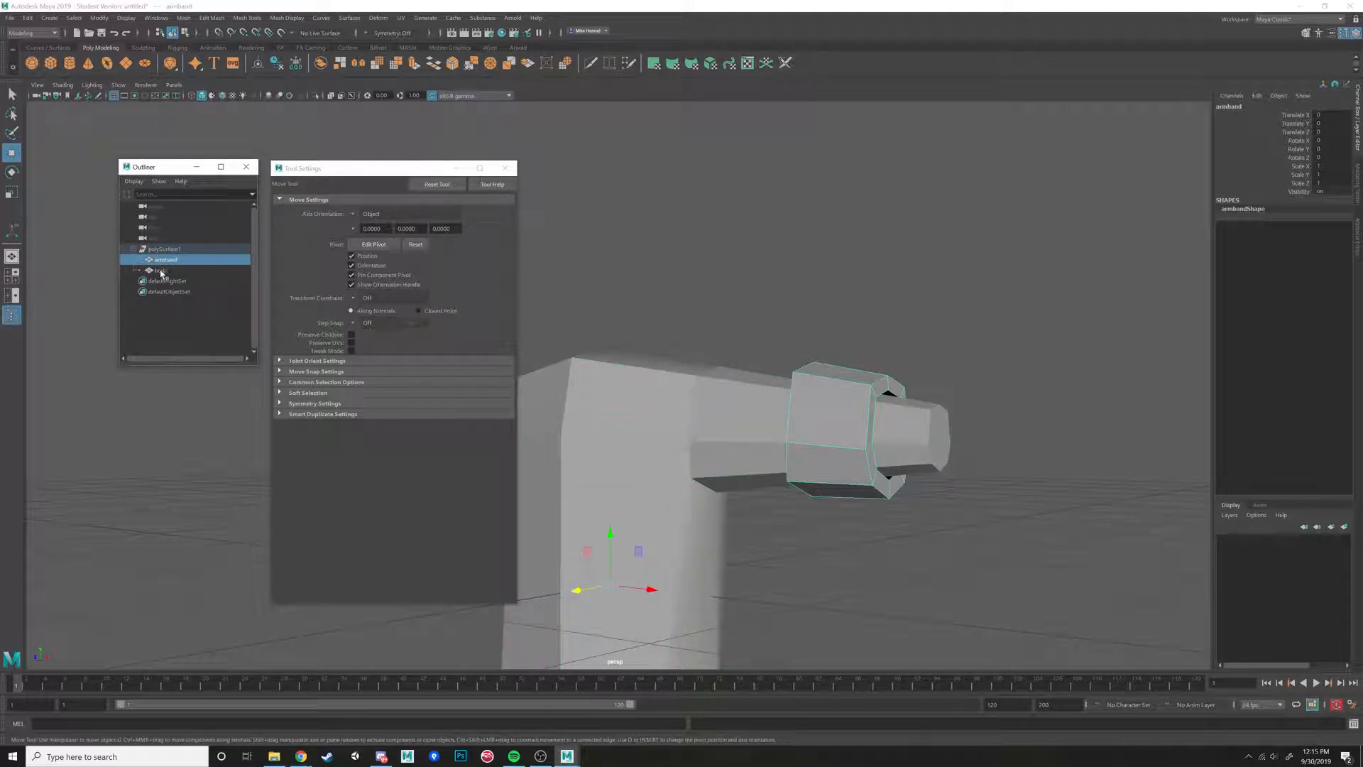
ctrl+click(160, 271)
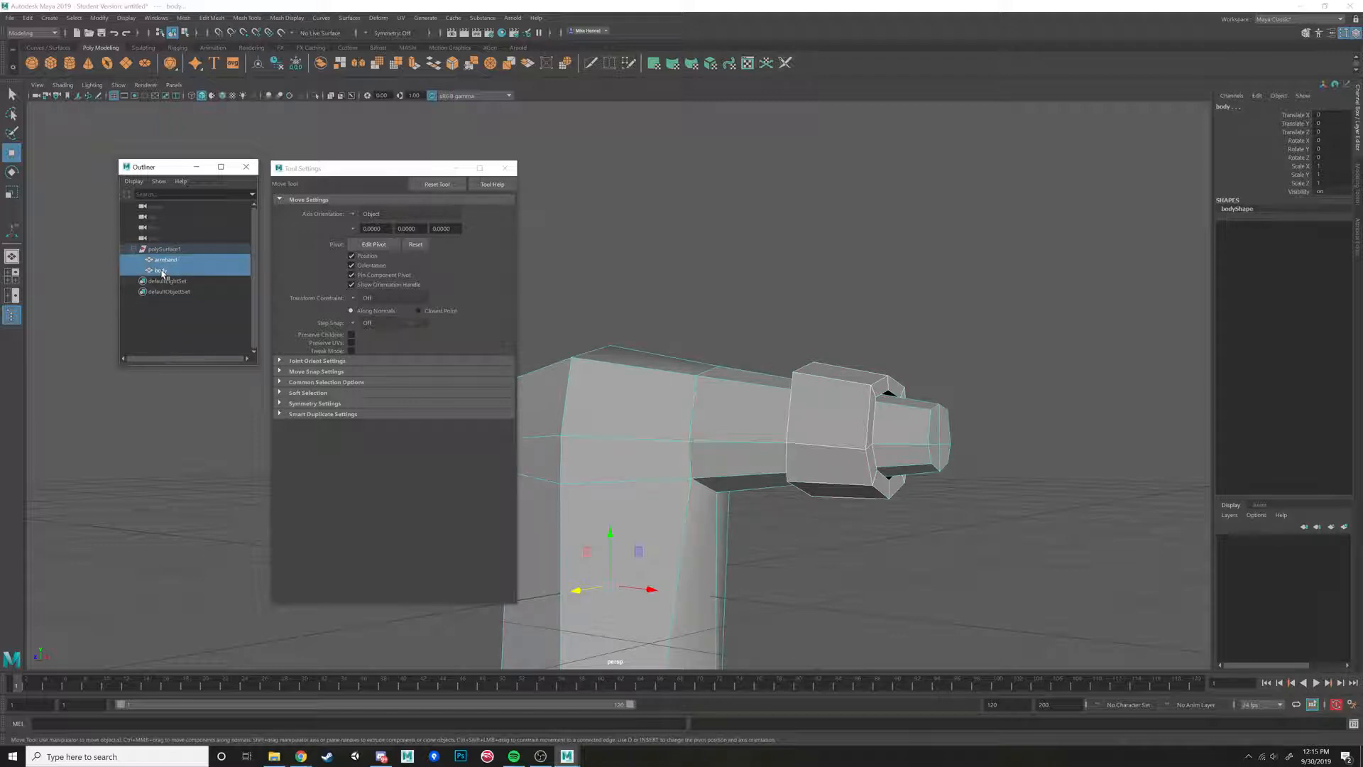
ctrl+click(163, 273)
ctrl+click(163, 274)
key(shift+p)
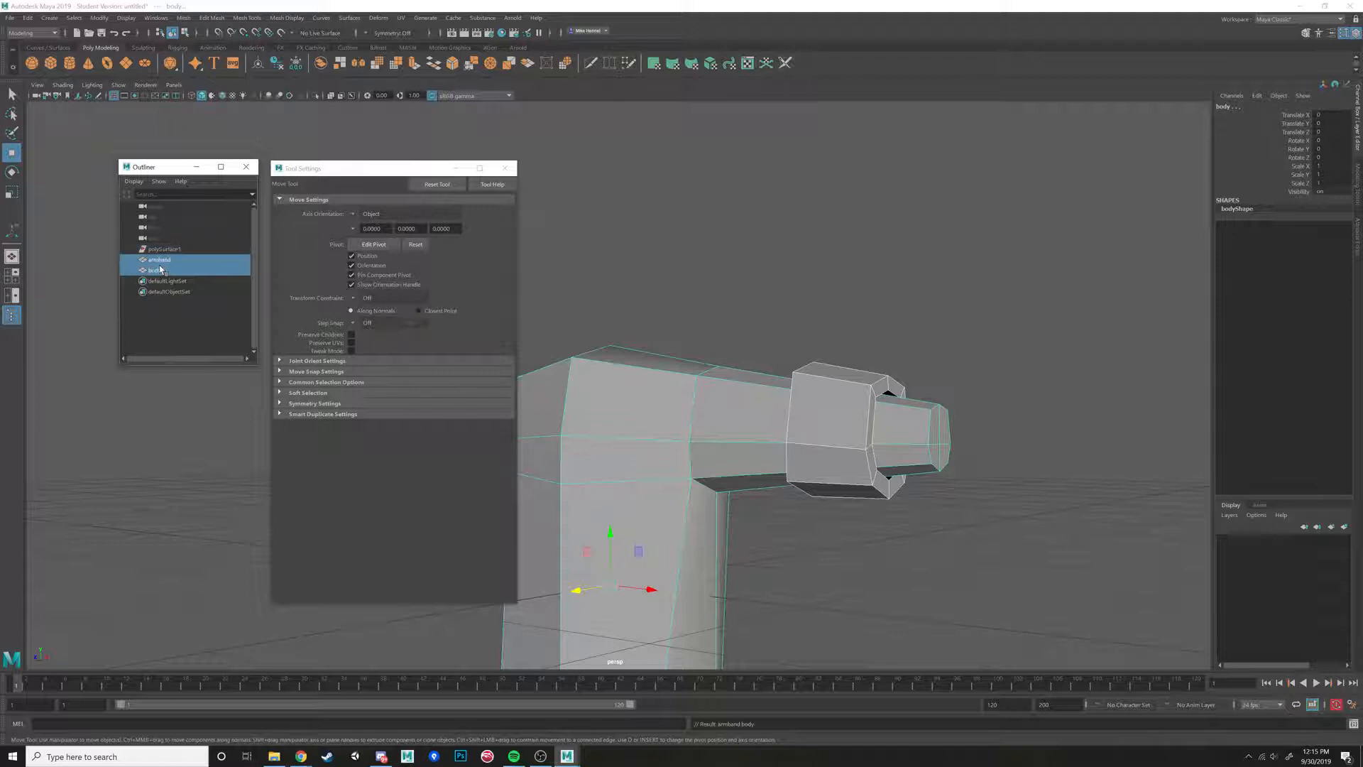
click(164, 249)
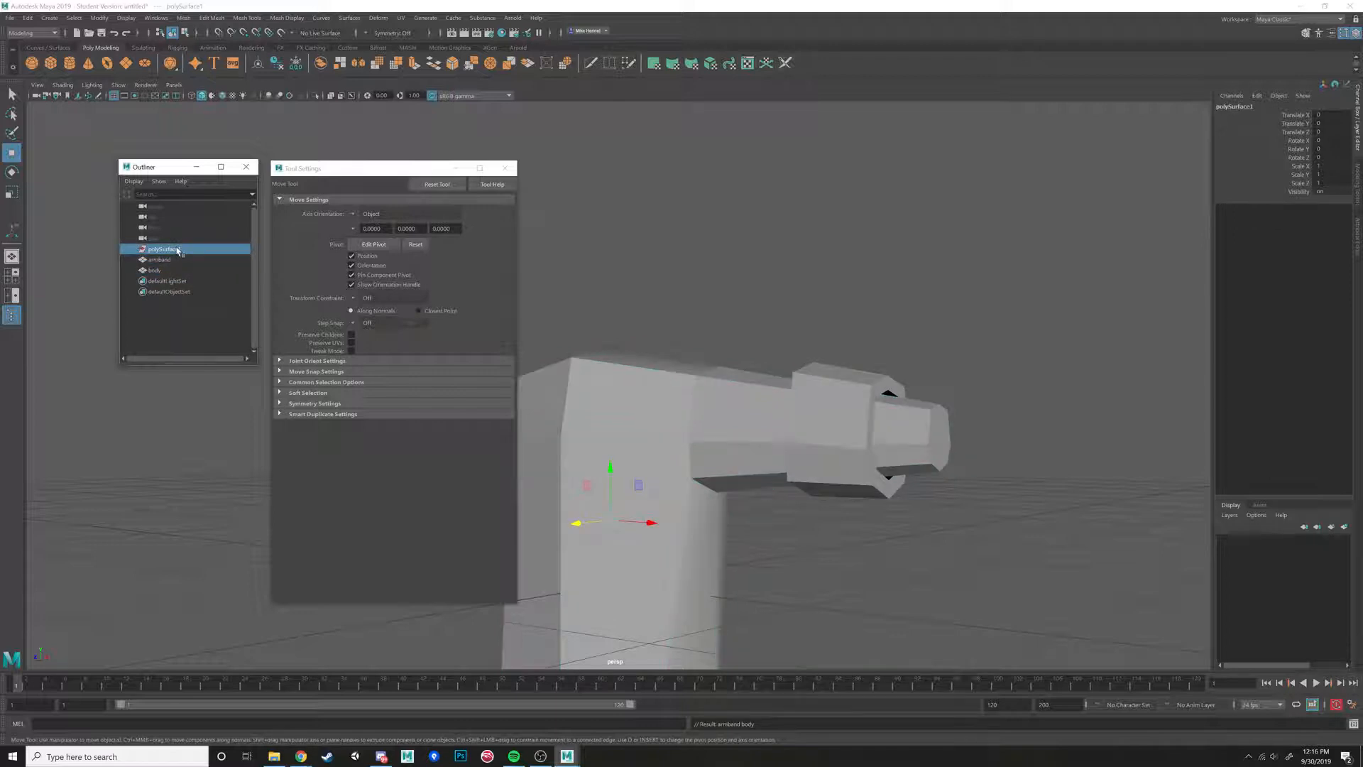
key(Delete)
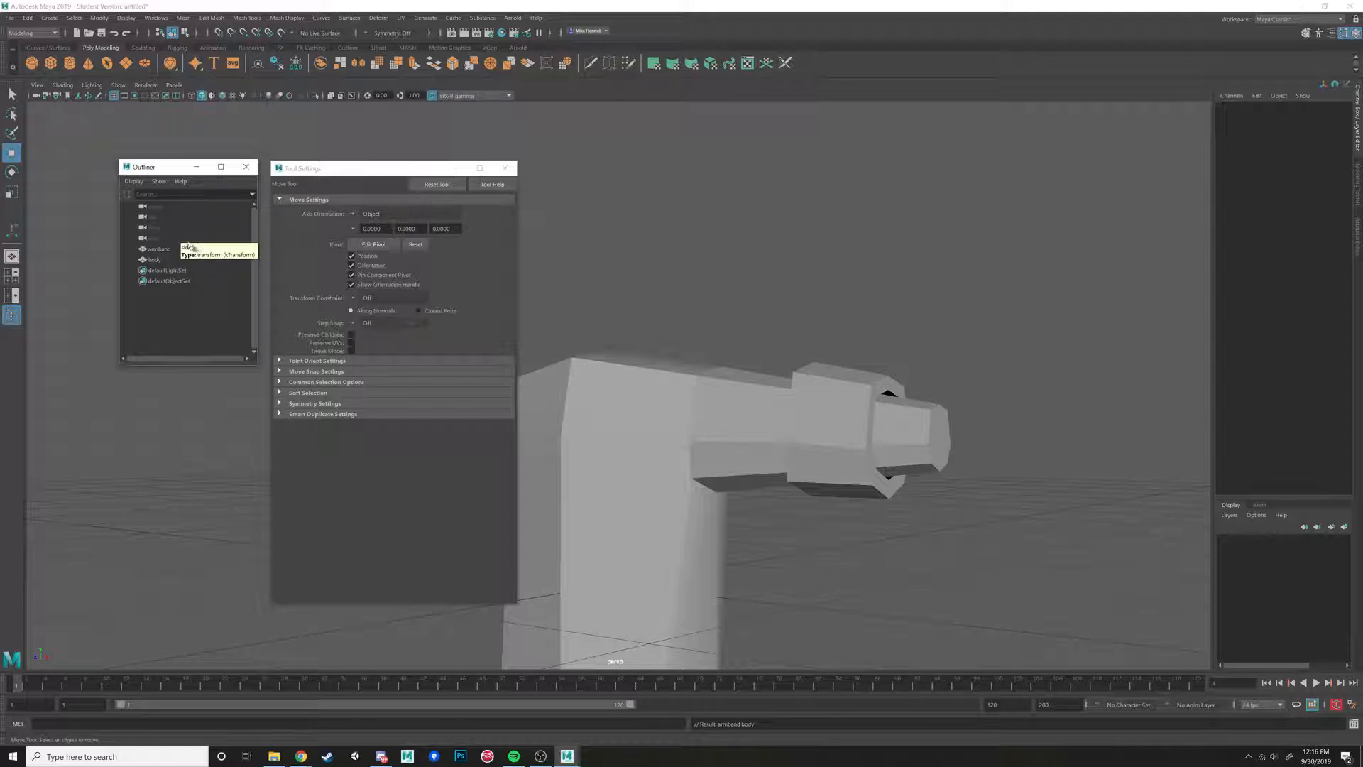
Select armband and body in turn to check them as two independent top-level objects.
click(228, 249)
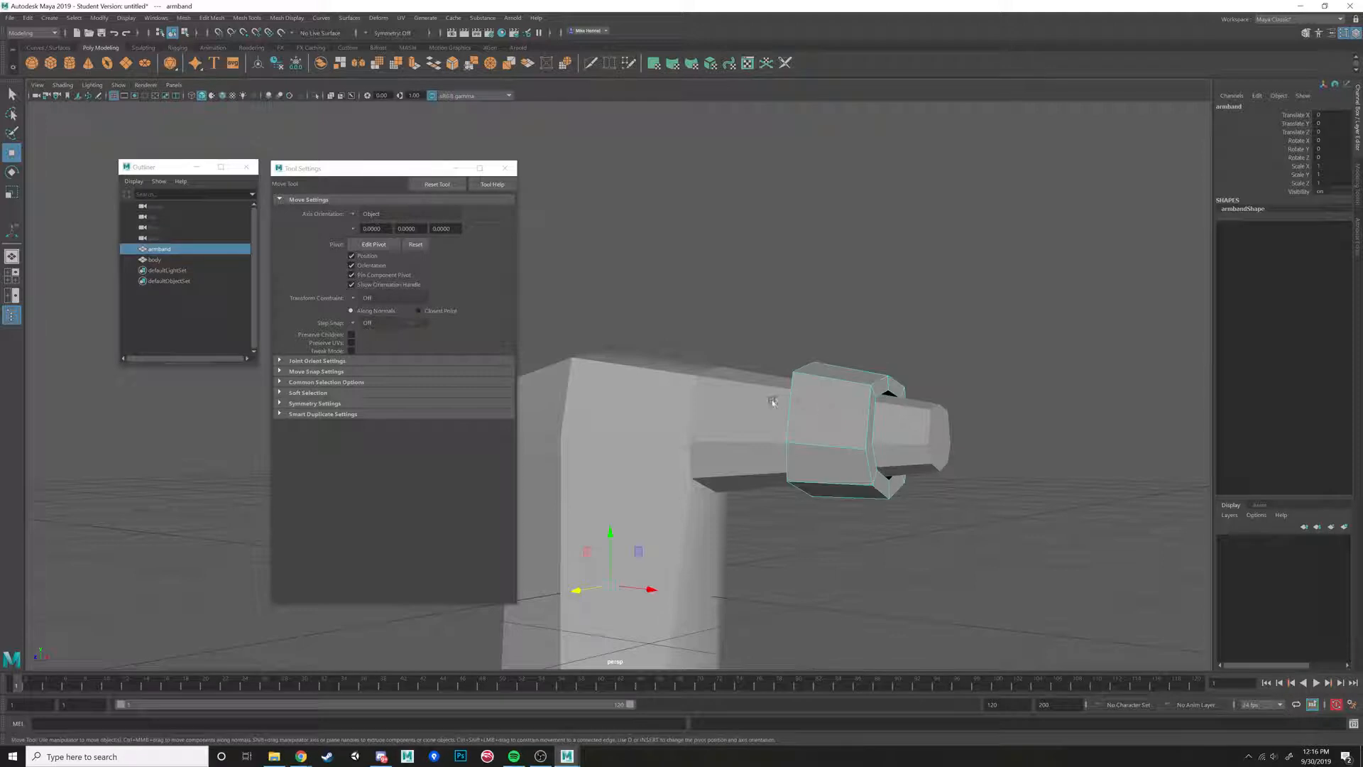
alt+drag(771, 401, 802, 391)
click(727, 343)
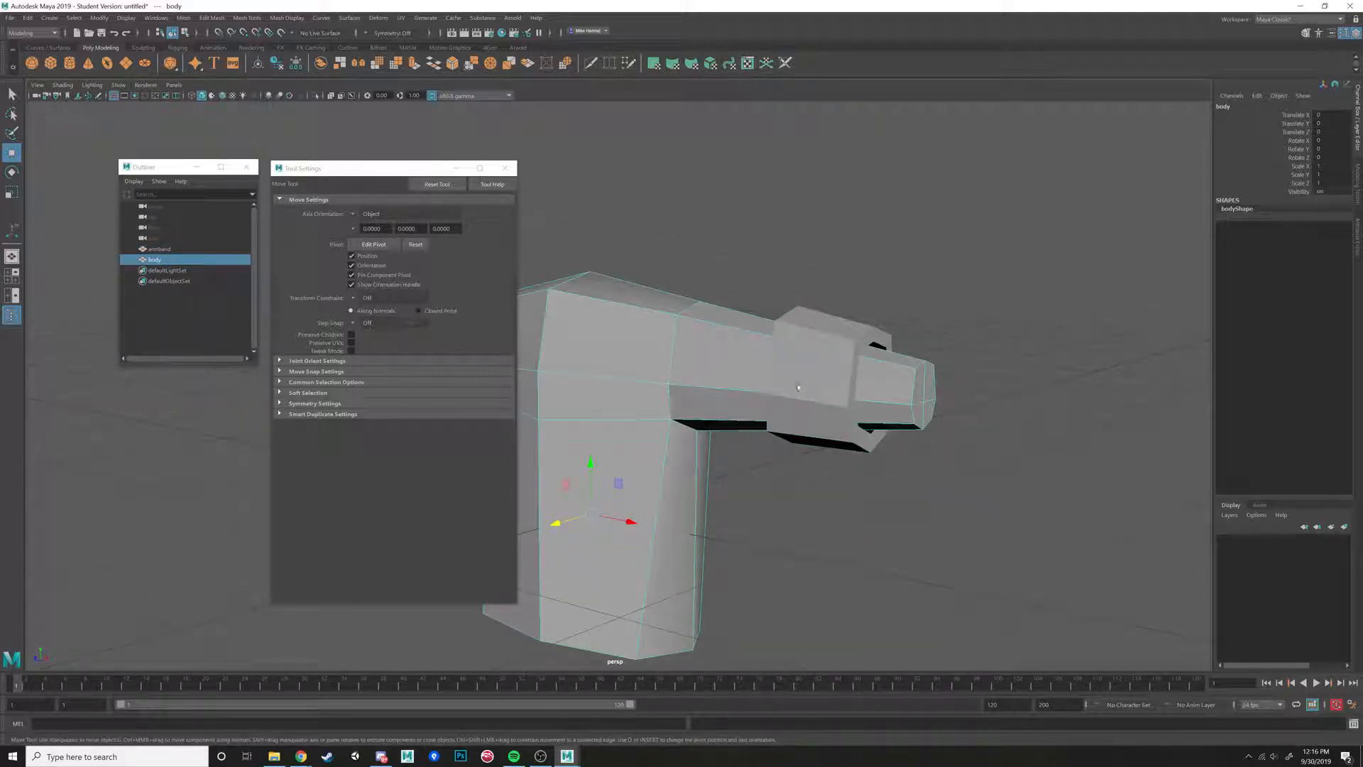
click(851, 336)
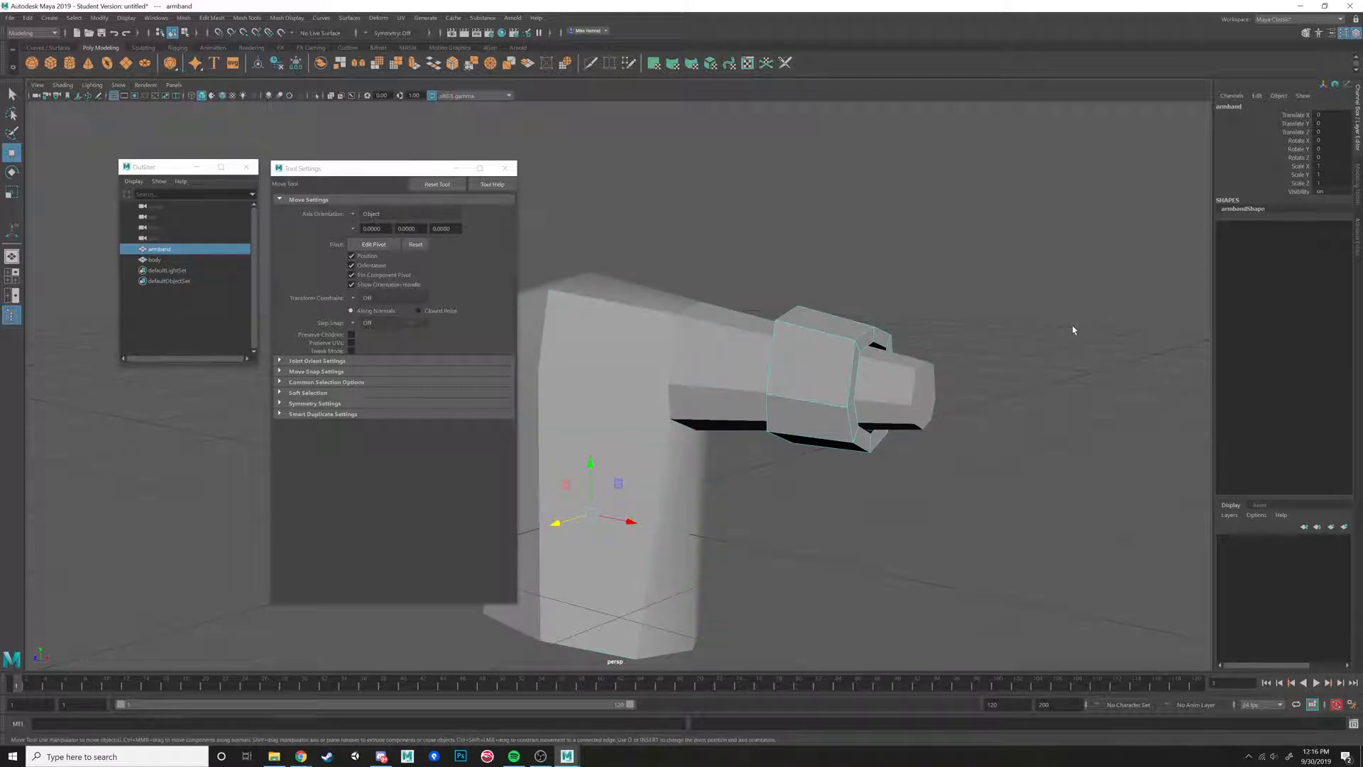
click(155, 261)
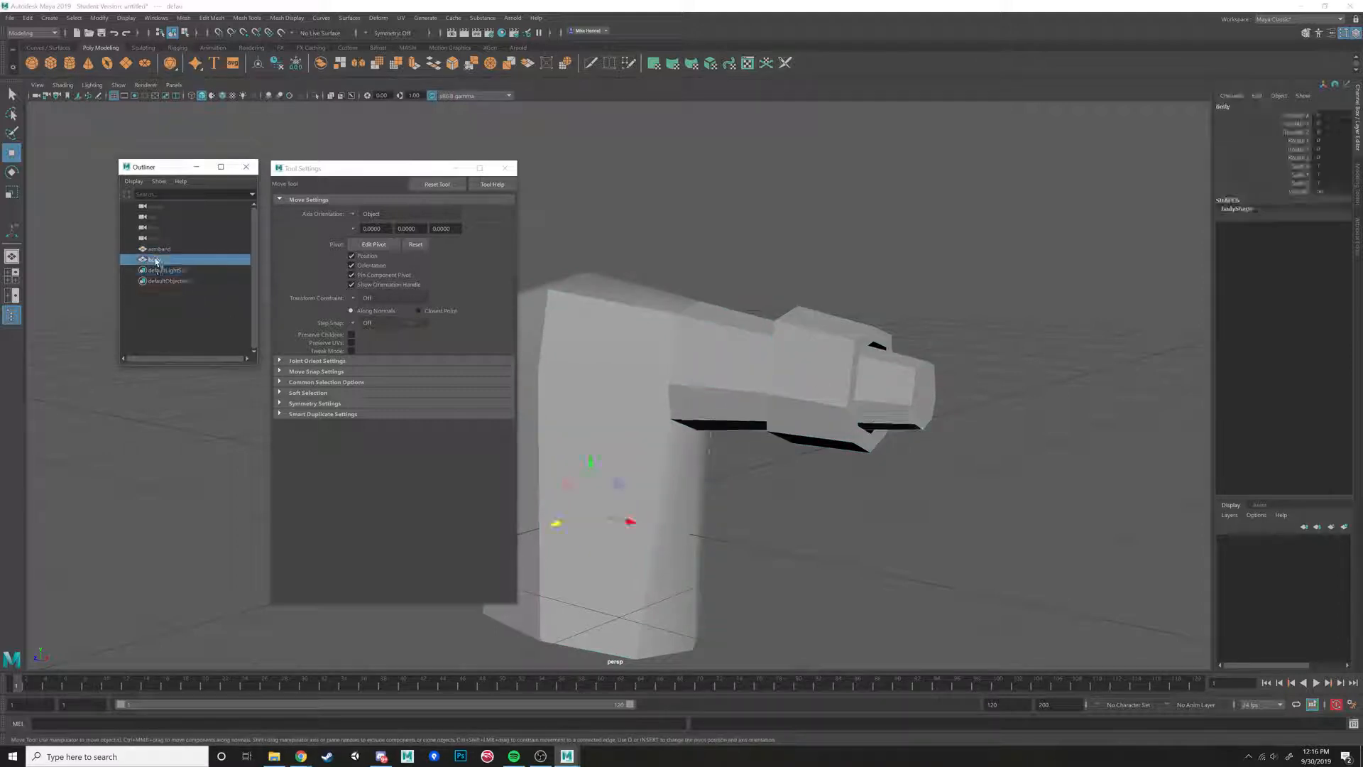
Select the armband, hide it, and make it visible again.
click(156, 250)
click(843, 332)
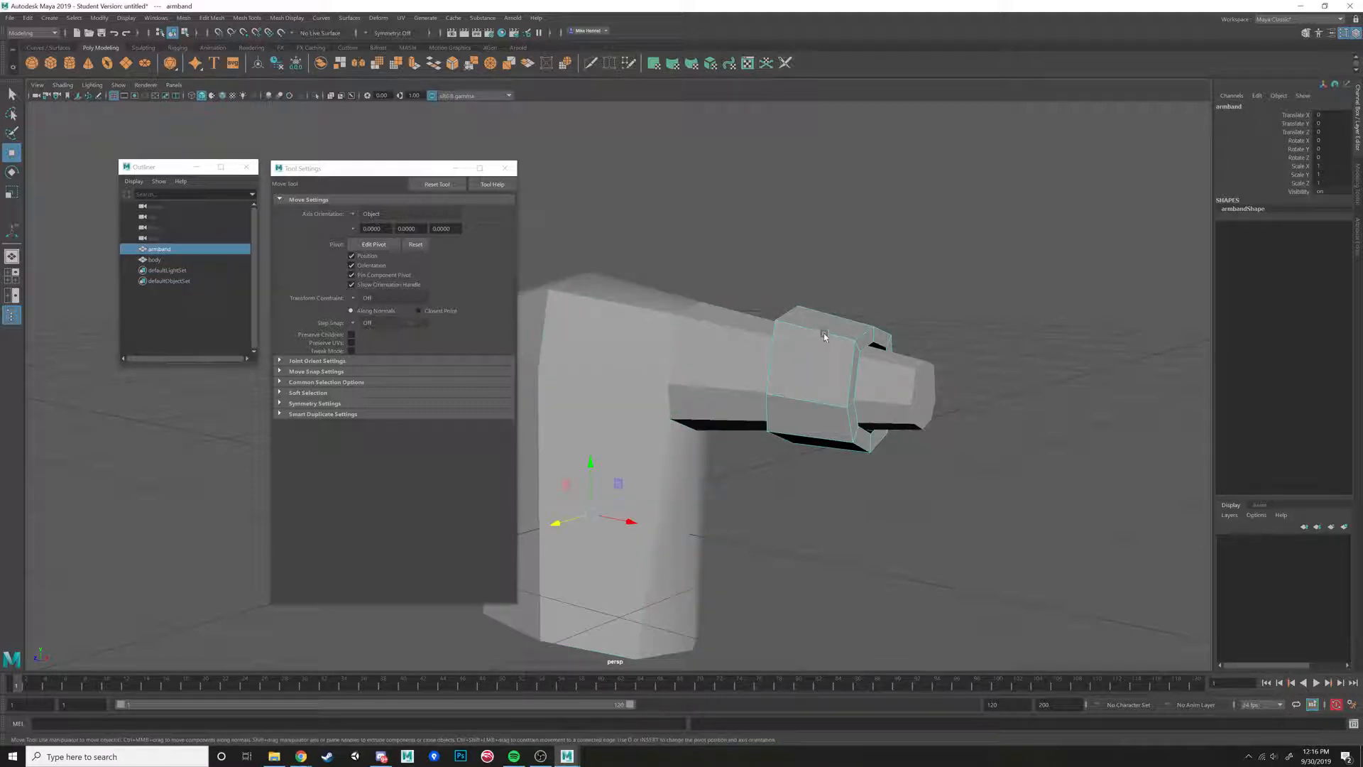
key(ctrl+h)
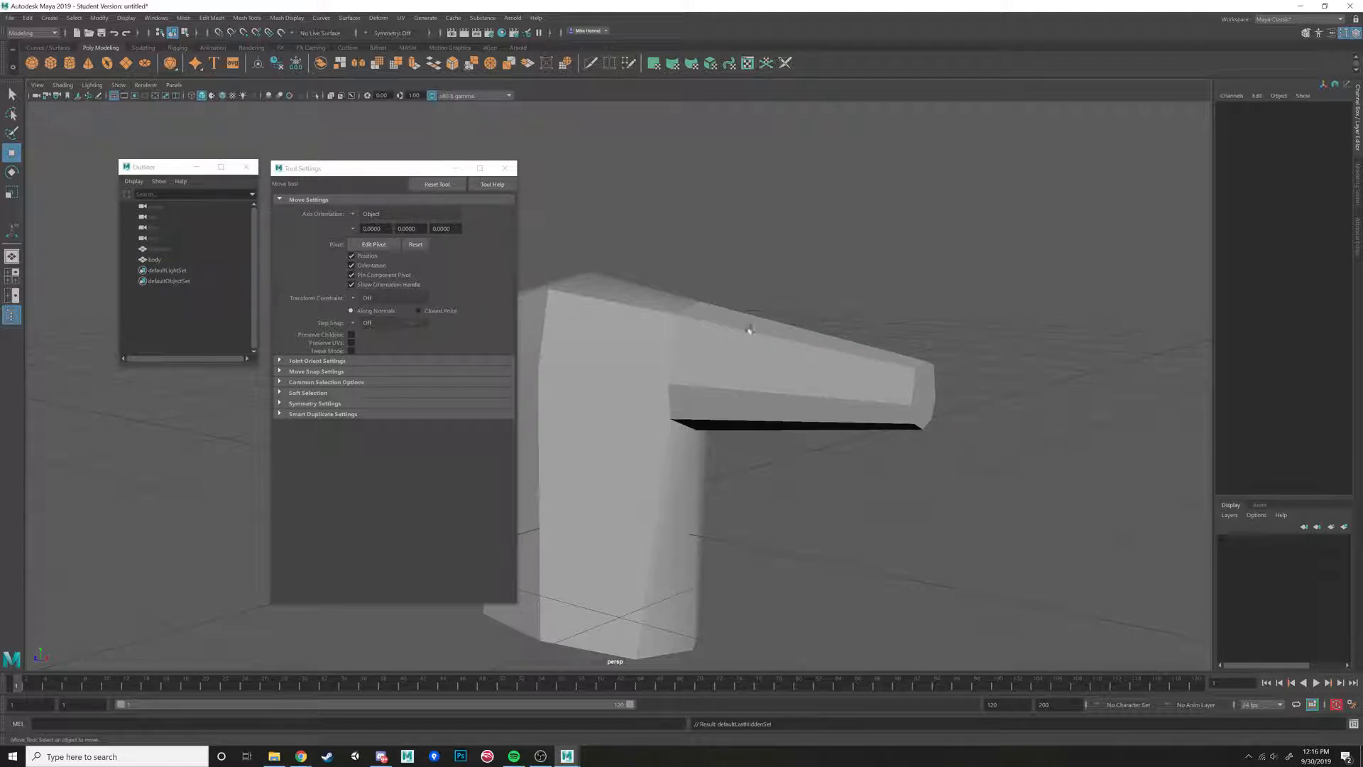
click(167, 250)
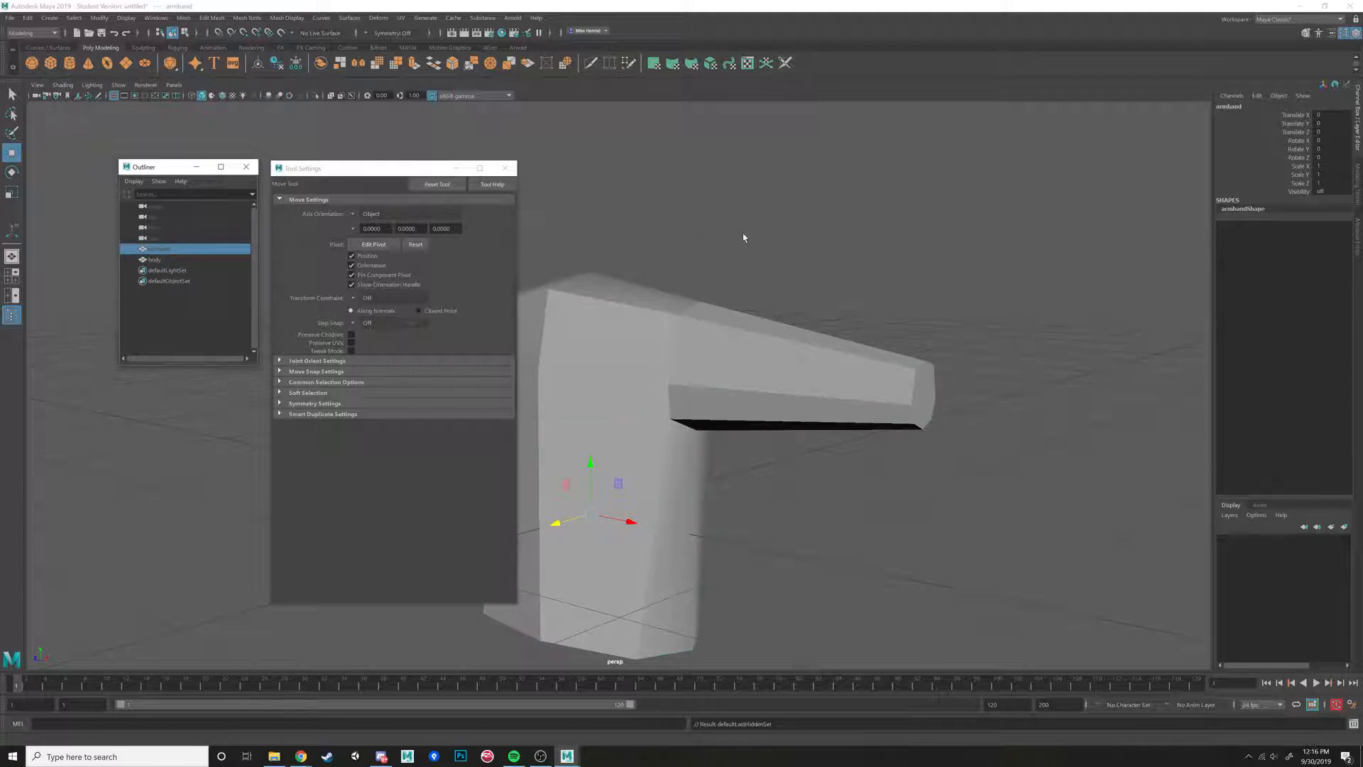
key(shift+h)
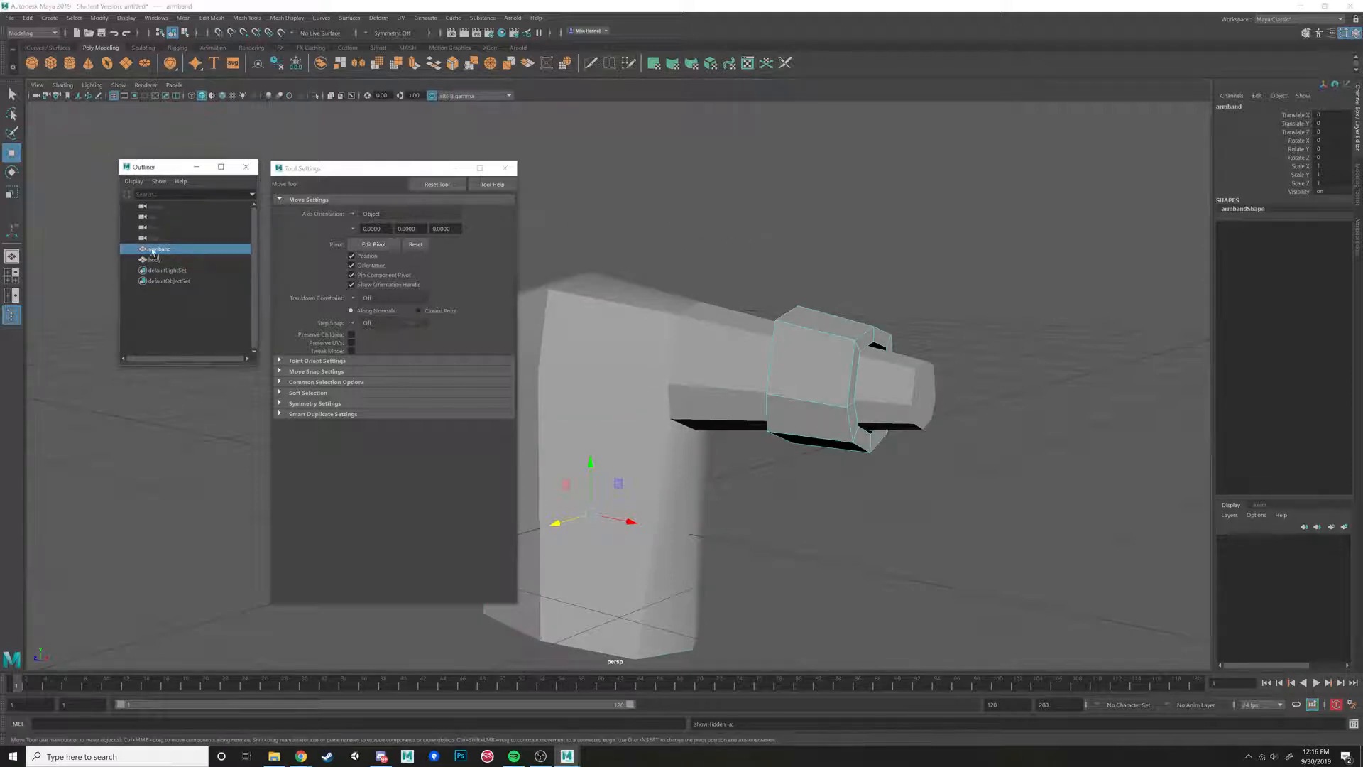
Hide the armband a second time, then reselect the hidden object and restore its visibility.
key(ctrl+h)
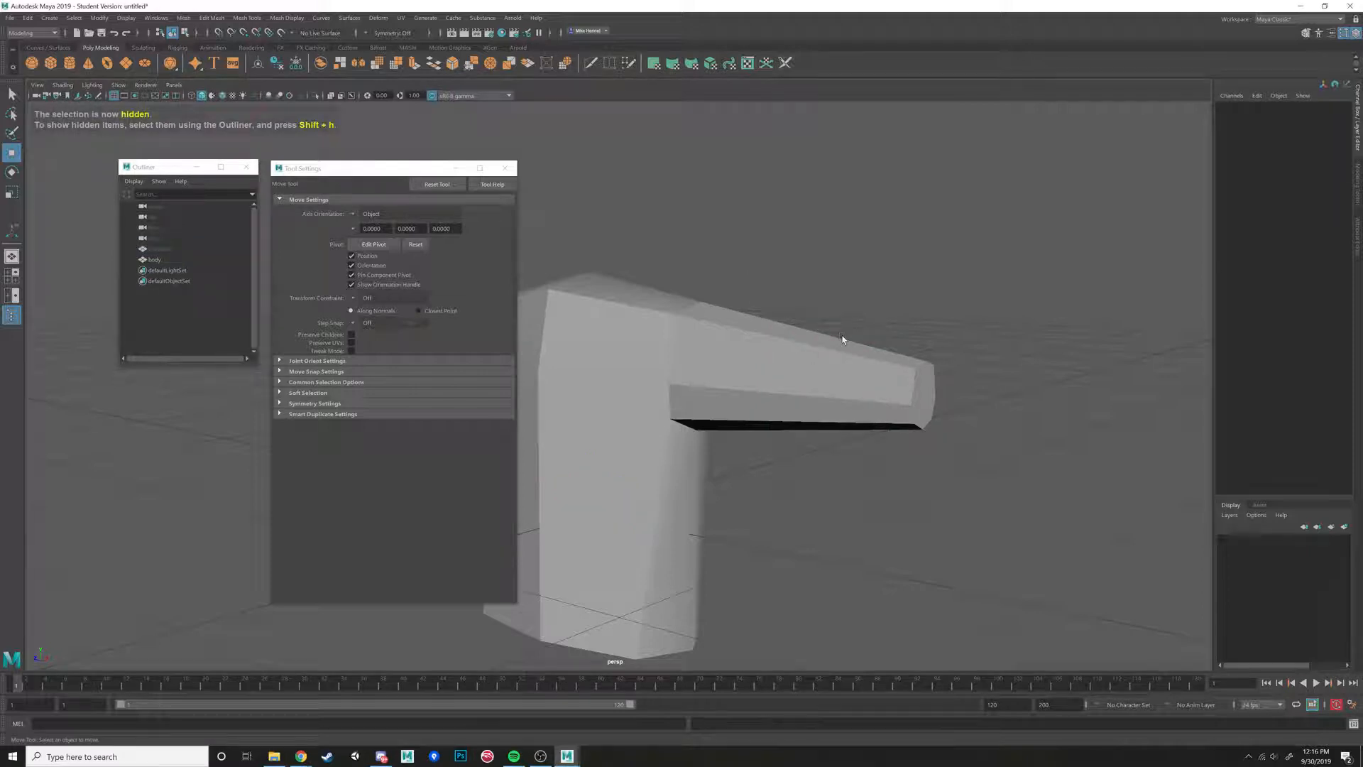
click(778, 386)
click(864, 299)
click(172, 249)
key(shift+h)
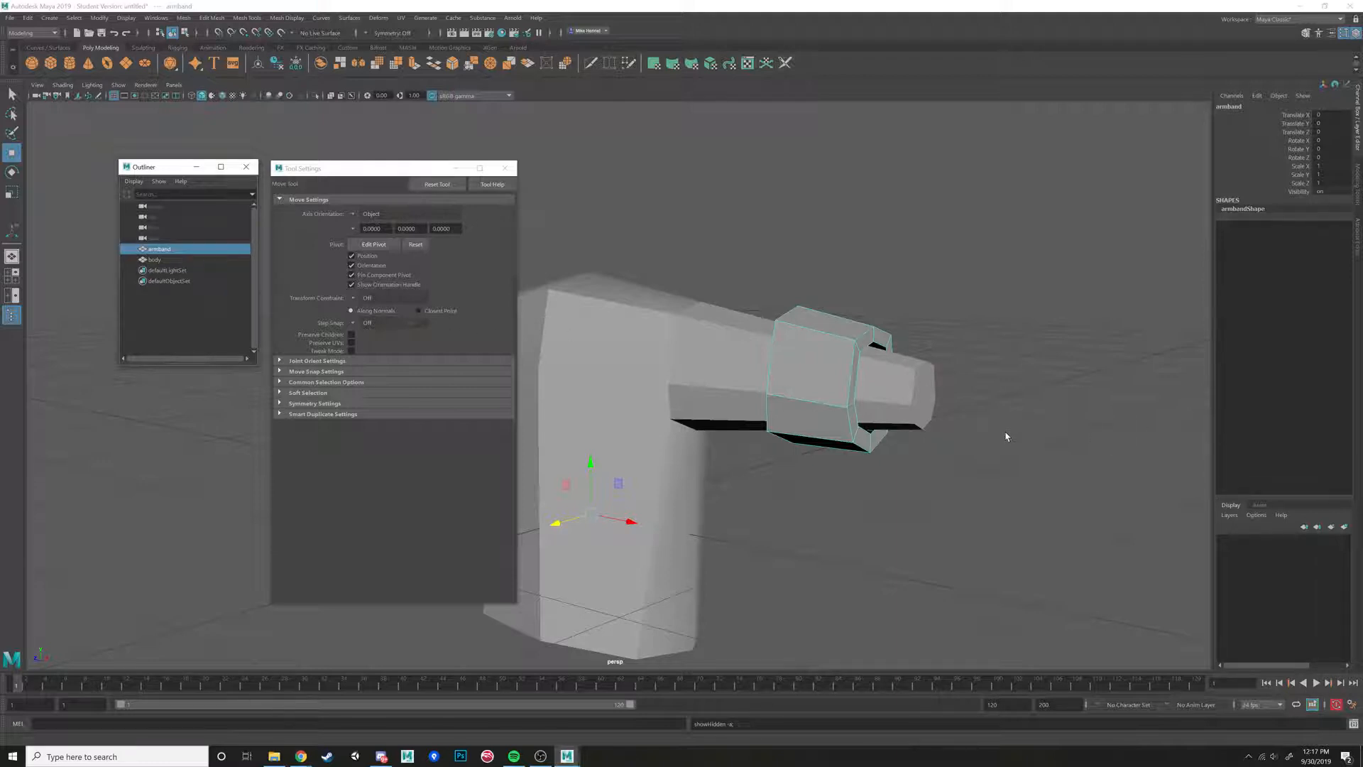
Hide the armband to examine the body's bare sleeve from several angles, then show the armband again.
key(ctrl+h)
click(797, 365)
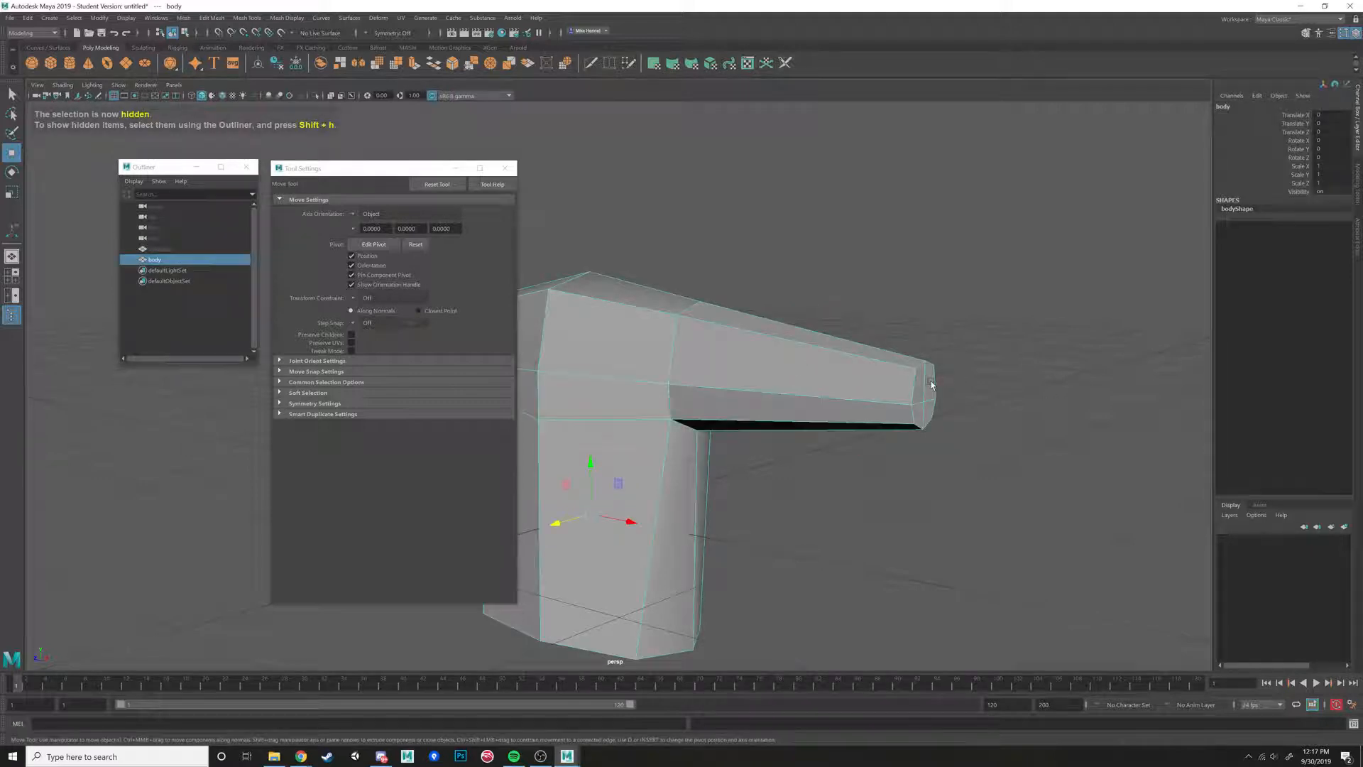
key(f)
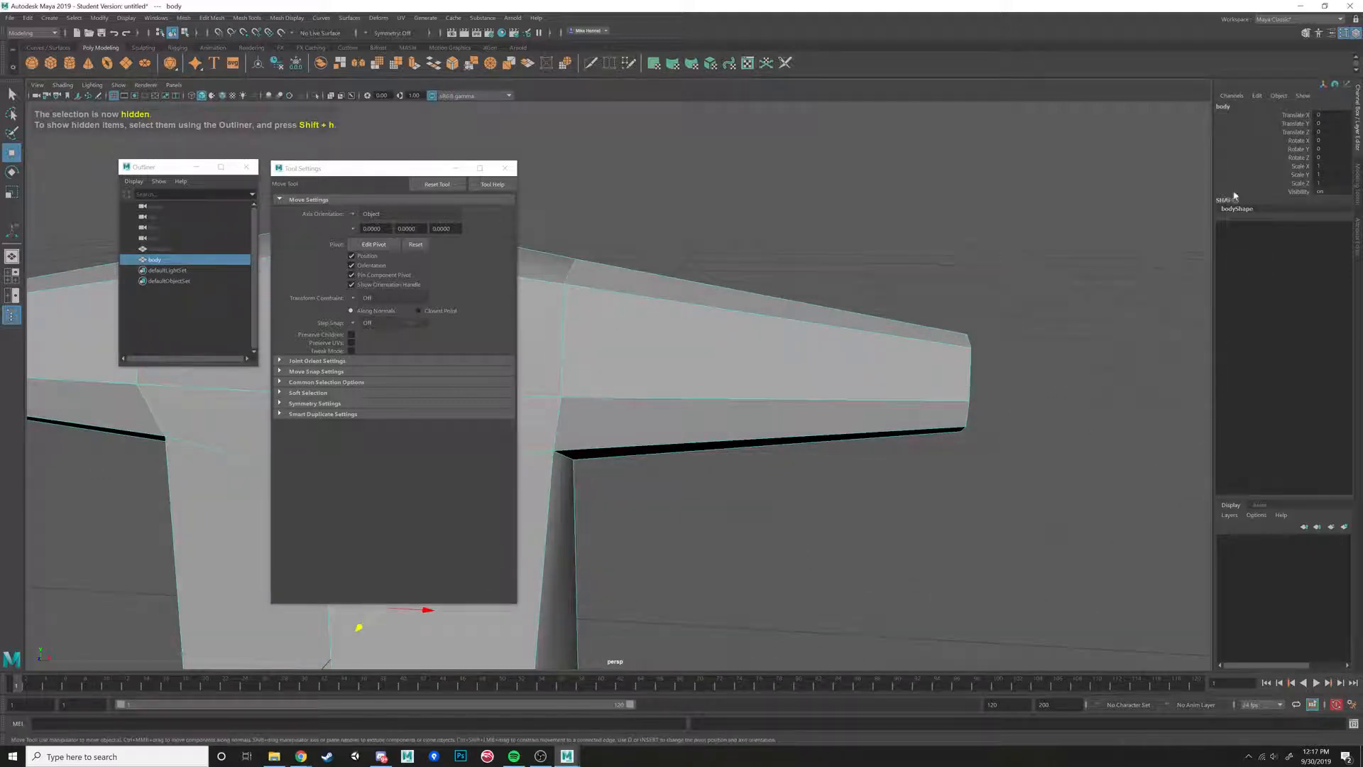
alt+right_drag(830, 375, 620, 342)
alt+middle_drag(738, 344, 870, 308)
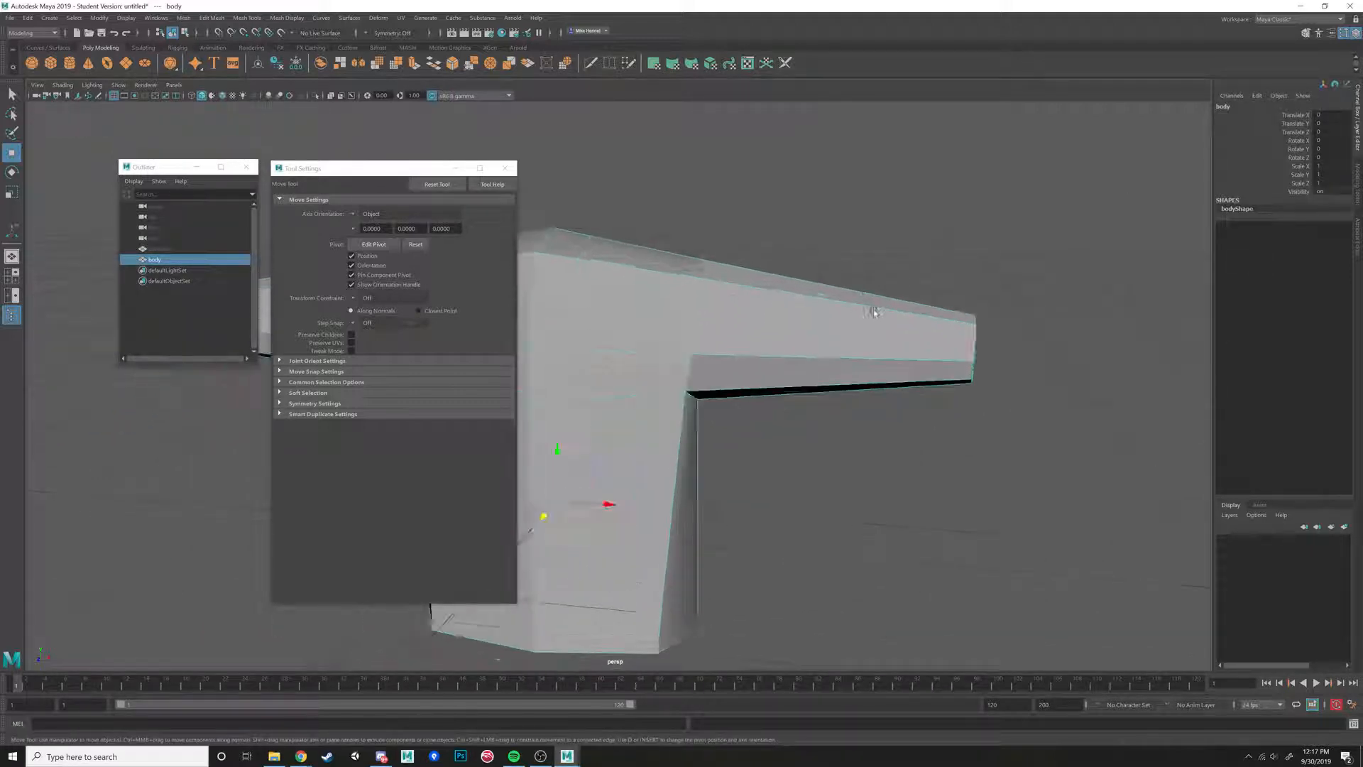
alt+drag(871, 308, 608, 341)
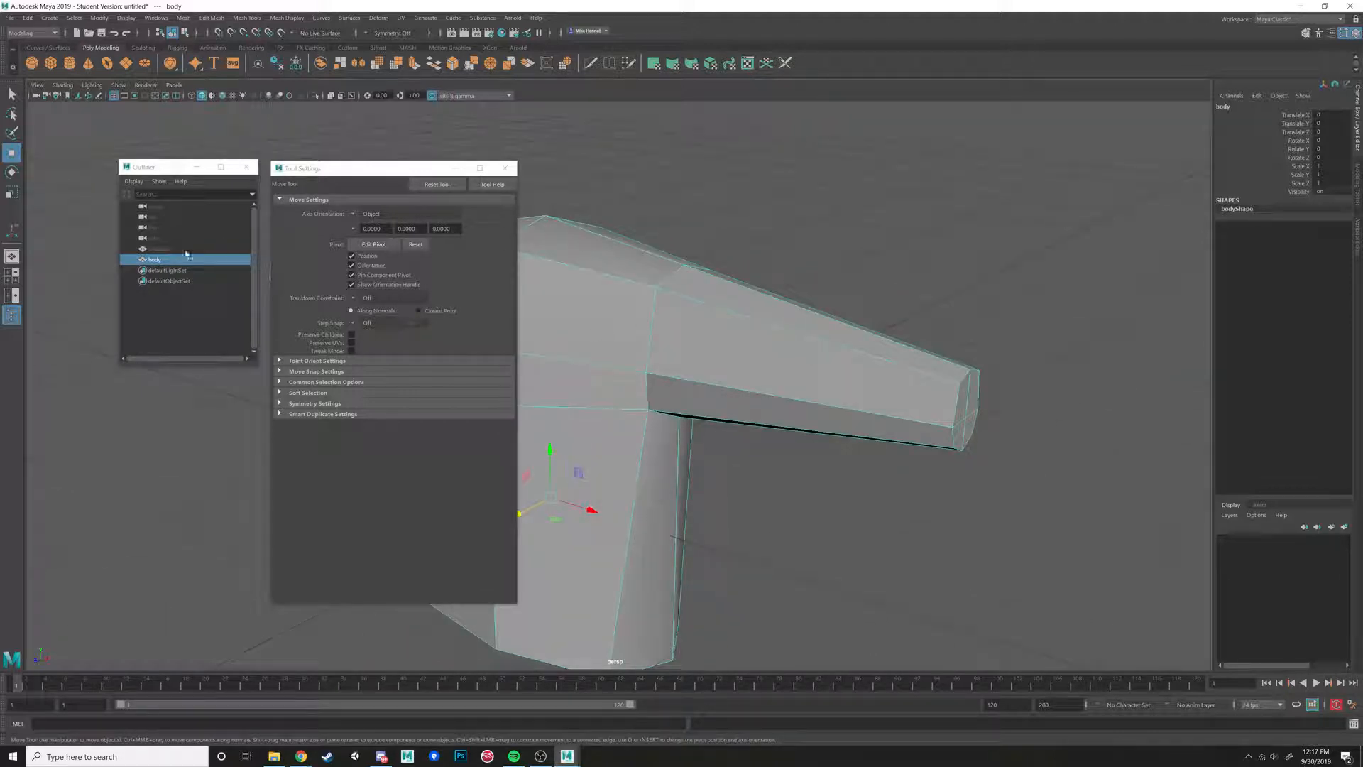
click(150, 249)
key(shift+h)
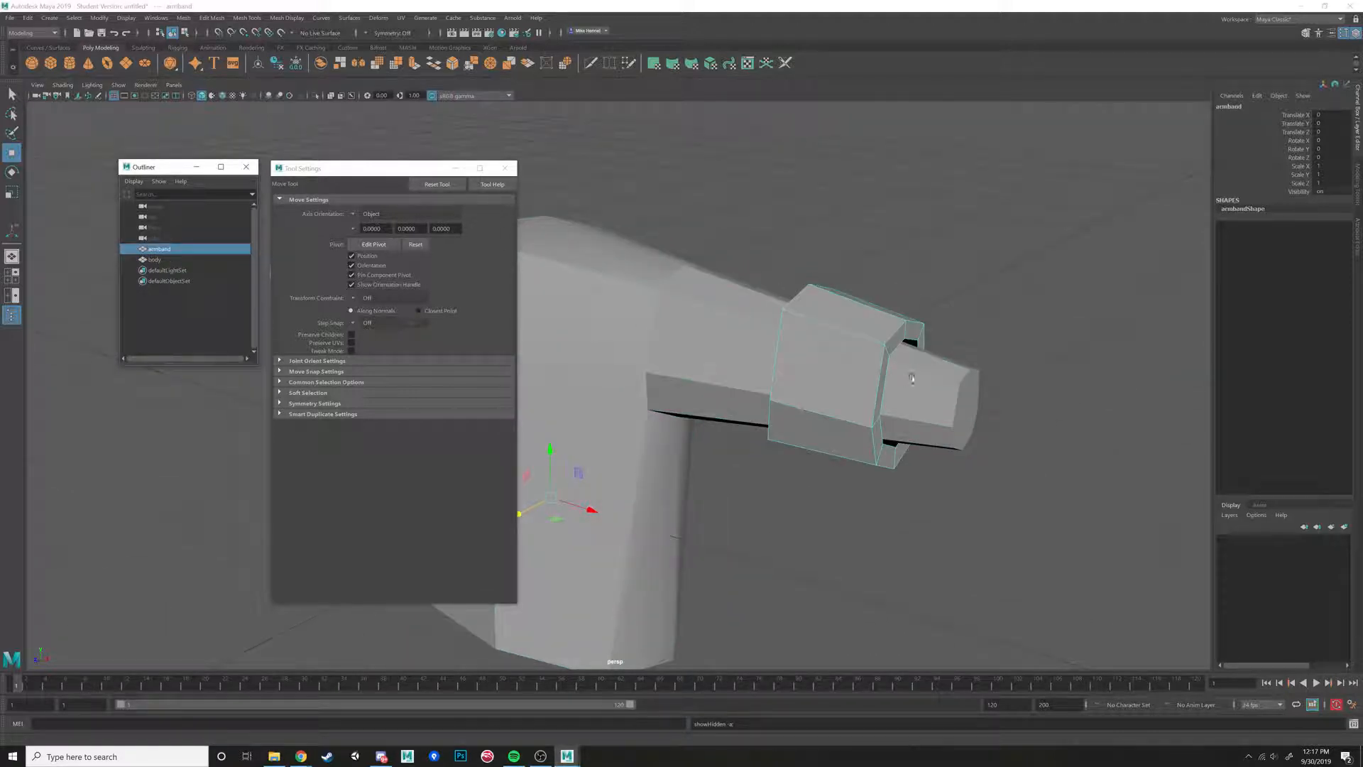
Create a display layer from the selected armband and toggle the layer's visibility off and on.
click(1013, 390)
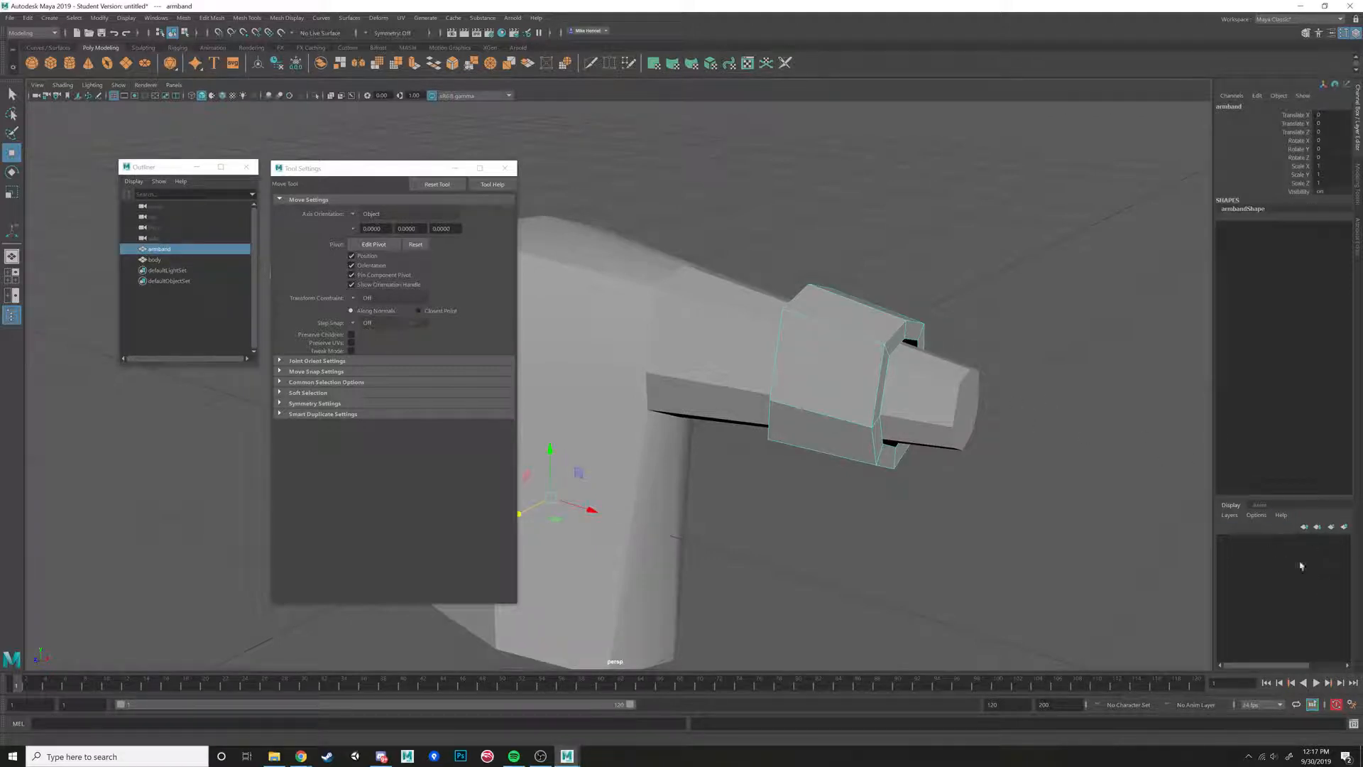
click(1344, 527)
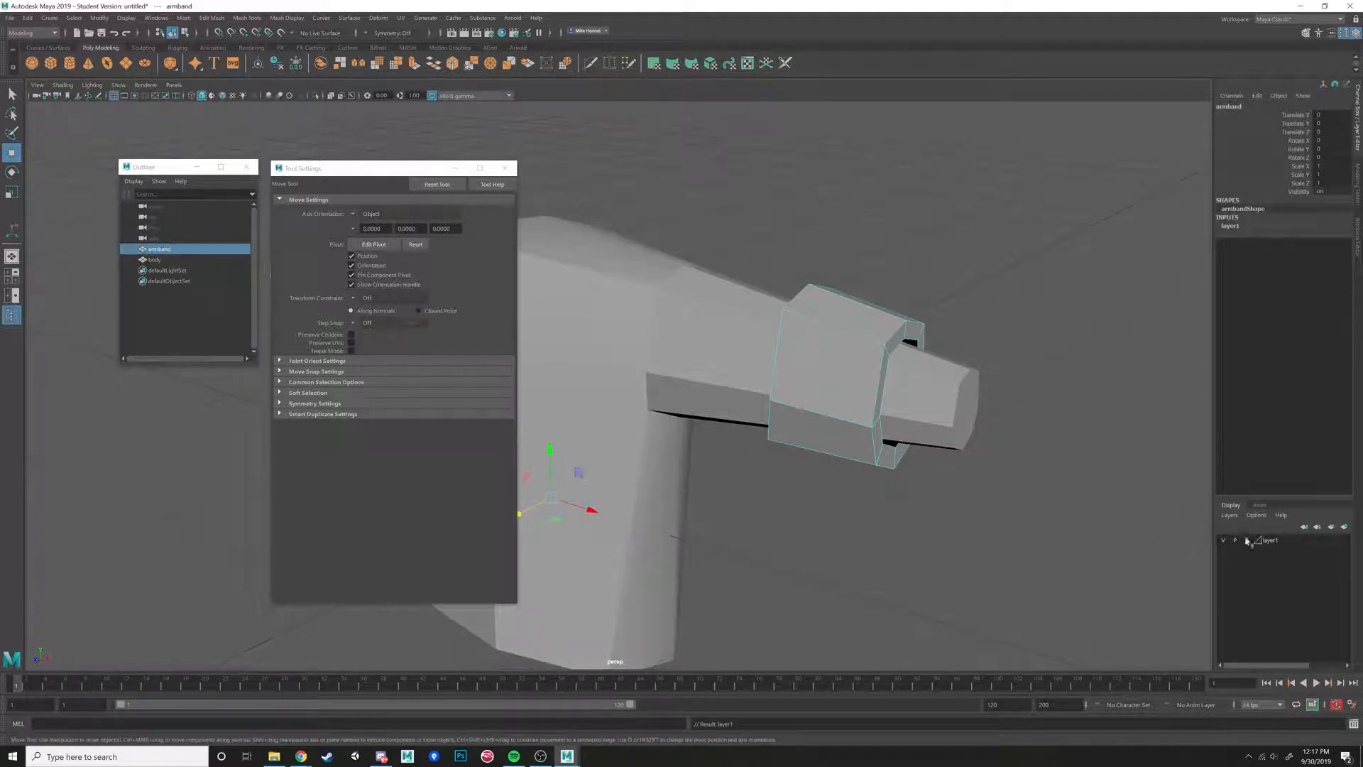
click(1224, 542)
click(1224, 542)
click(1224, 543)
click(1224, 542)
click(1224, 543)
click(1224, 542)
Replace the armband's display layer with a new empty one and add the selected armband to it.
right_click(1280, 546)
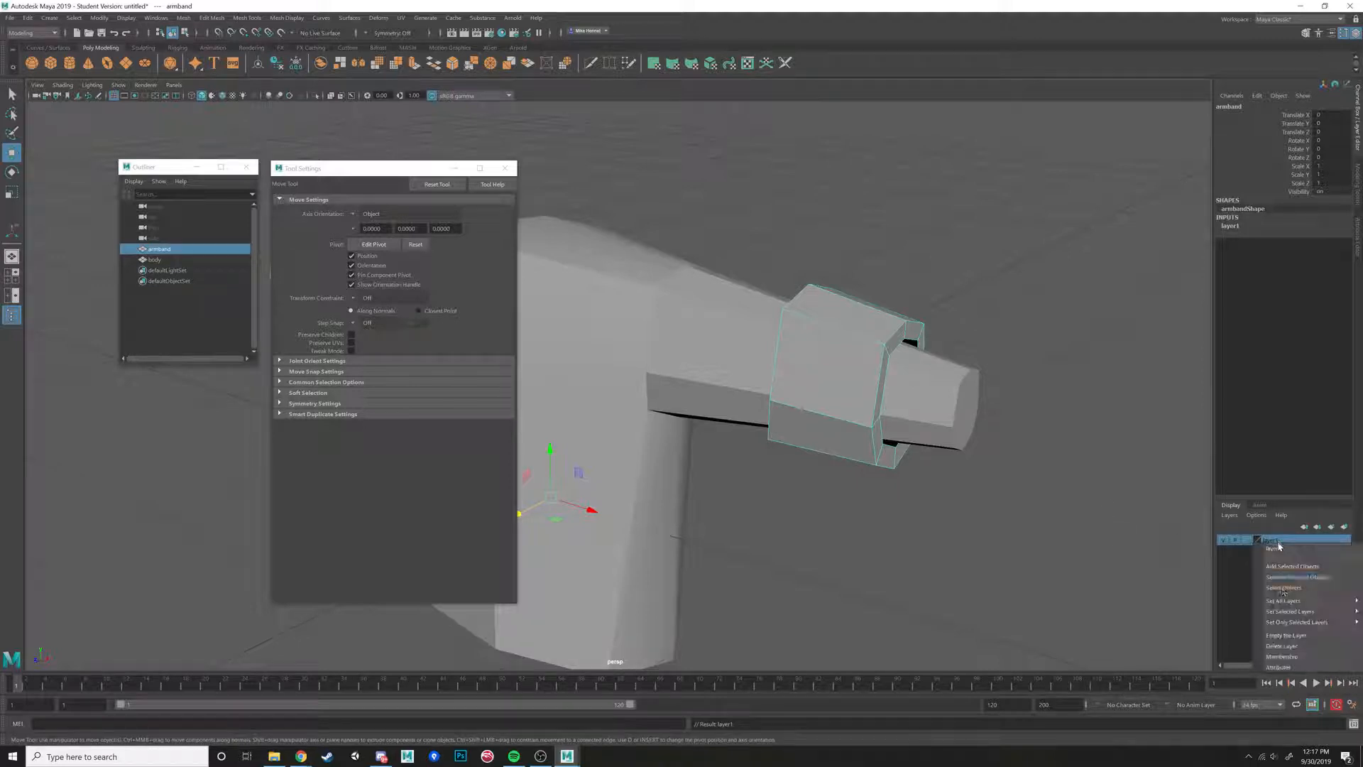
click(1282, 651)
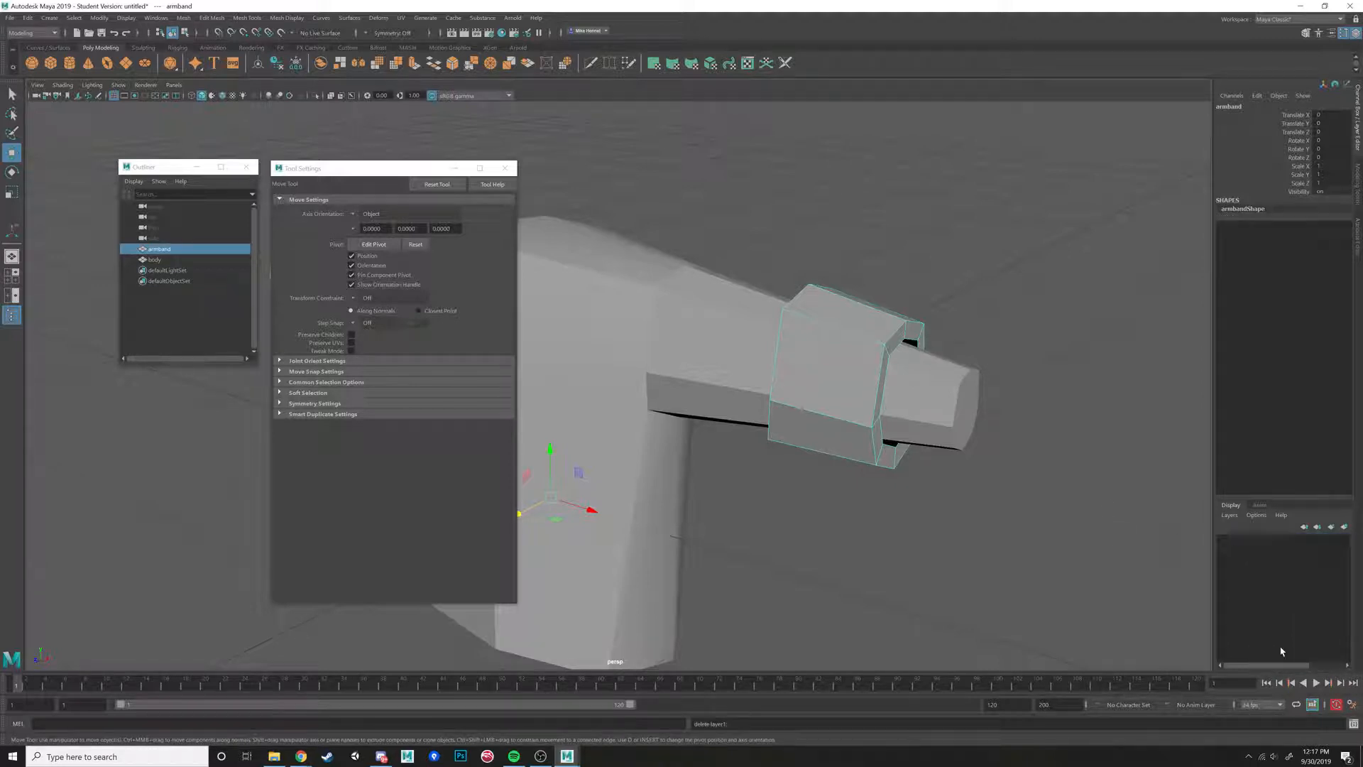
click(1331, 527)
click(1281, 539)
right_click(1281, 540)
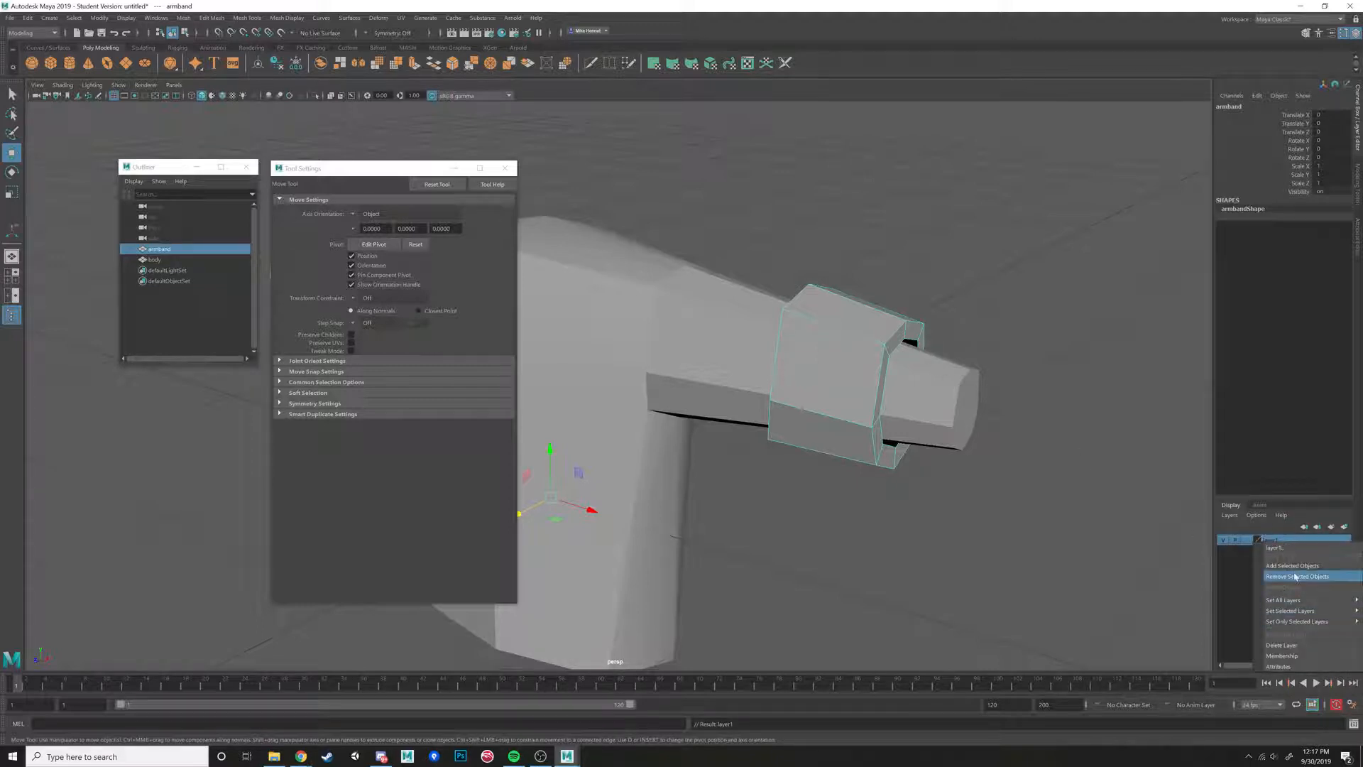
click(1298, 573)
Toggle the visibility of layer1 repeatedly to hide and show the armband, leaving it visible.
click(1223, 540)
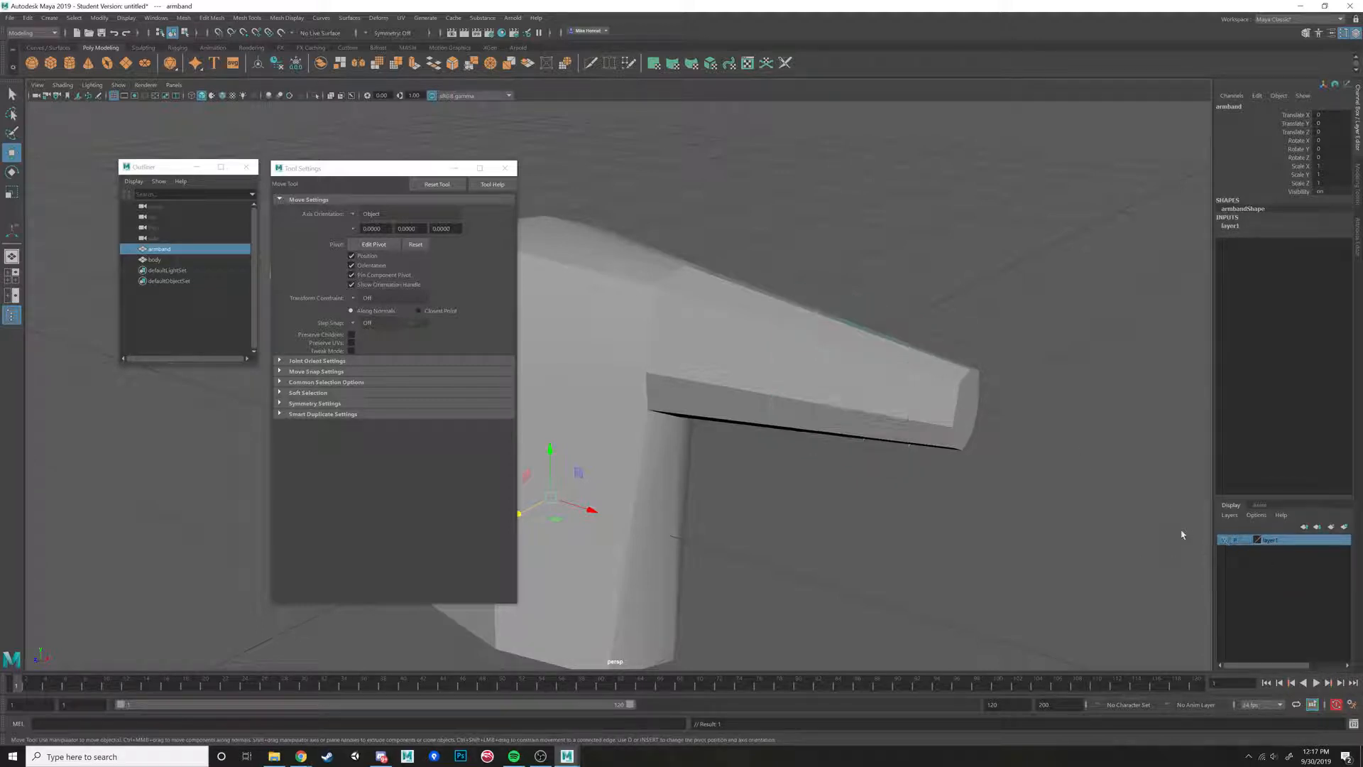
click(1222, 542)
click(1223, 541)
click(1222, 541)
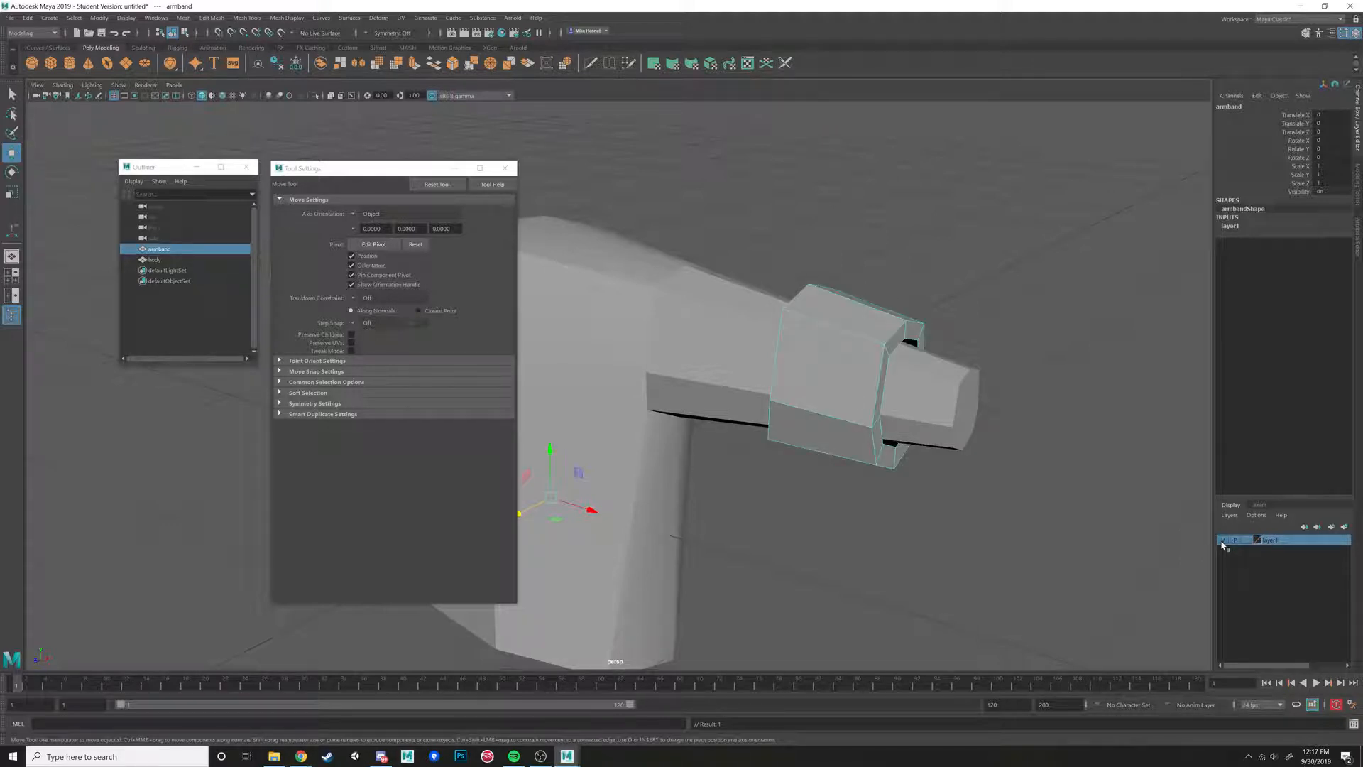
click(1222, 541)
click(1222, 541)
click(1222, 541)
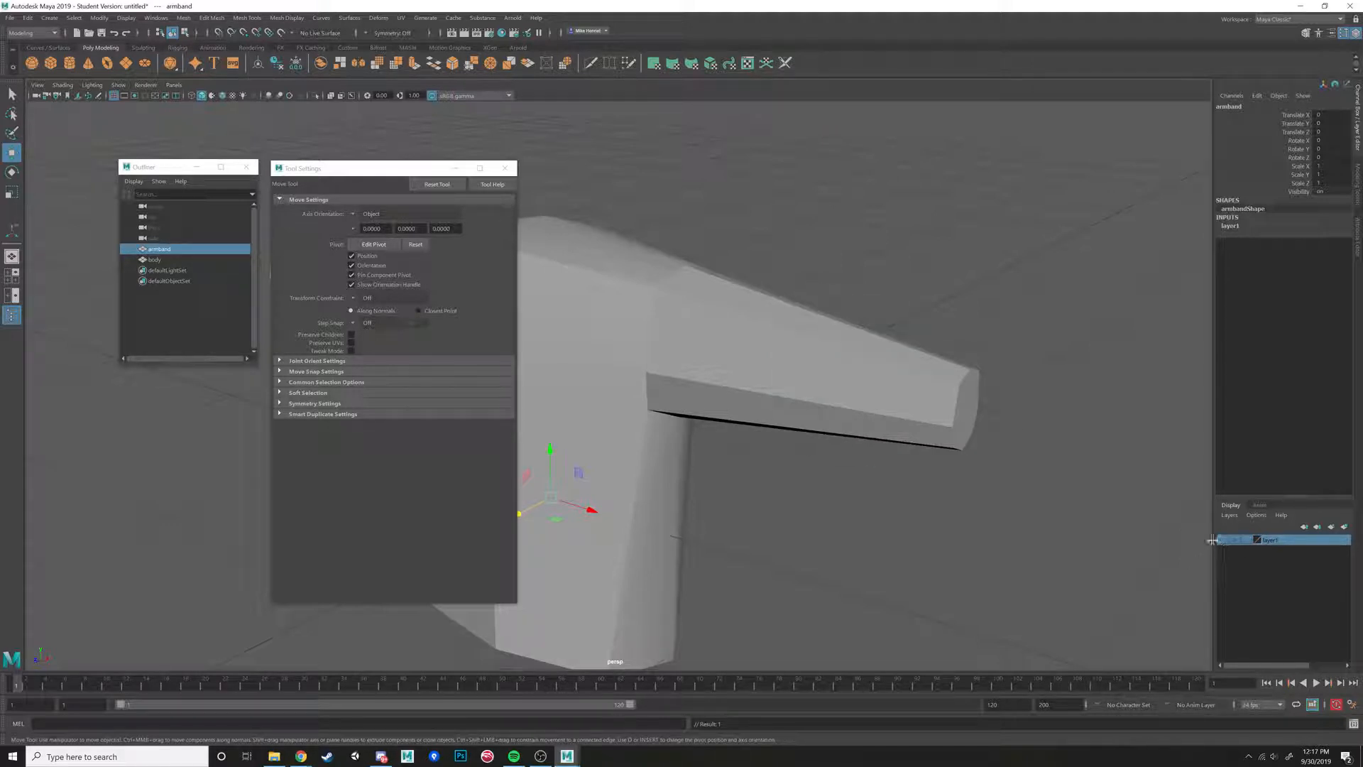
click(1223, 541)
alt+drag(968, 460, 1089, 406)
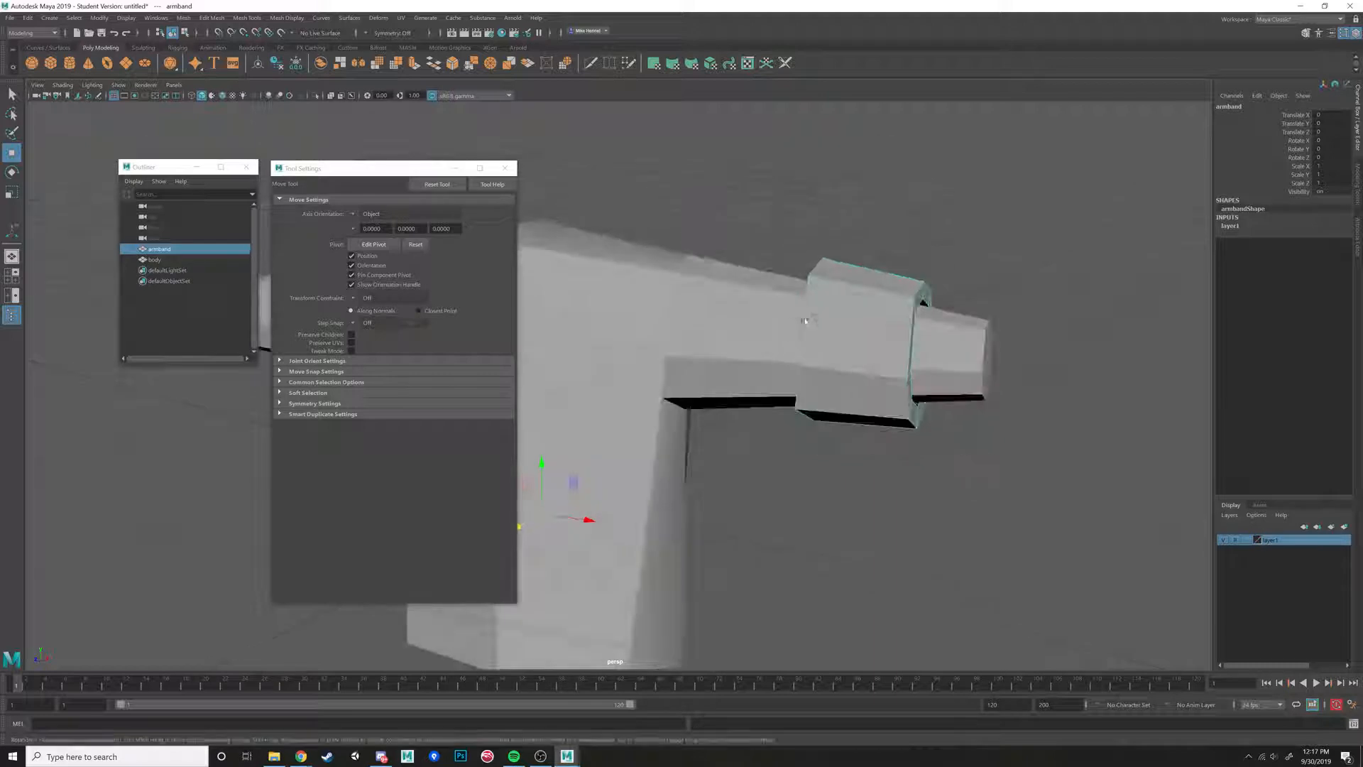
Delete the display layer that holds the armband and clear the selection.
right_click(1266, 541)
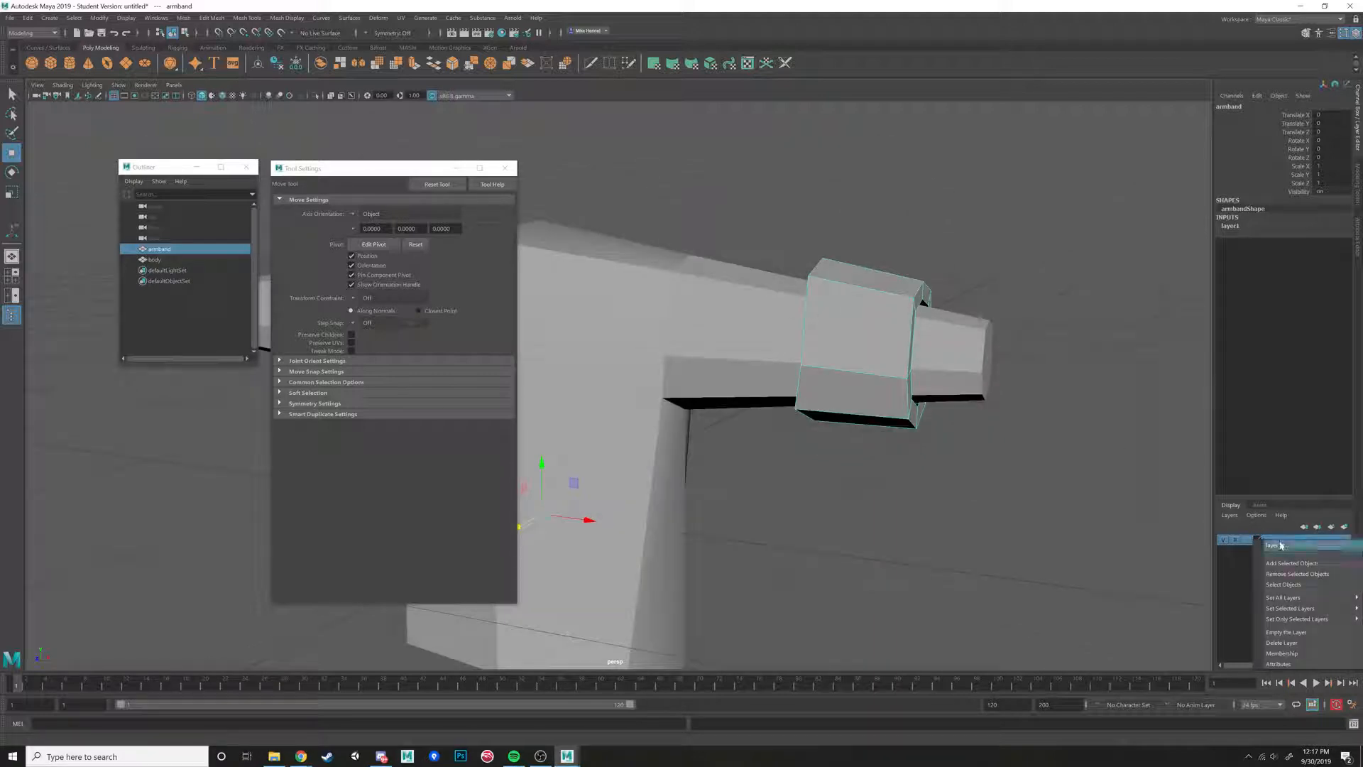
click(1282, 643)
click(1047, 469)
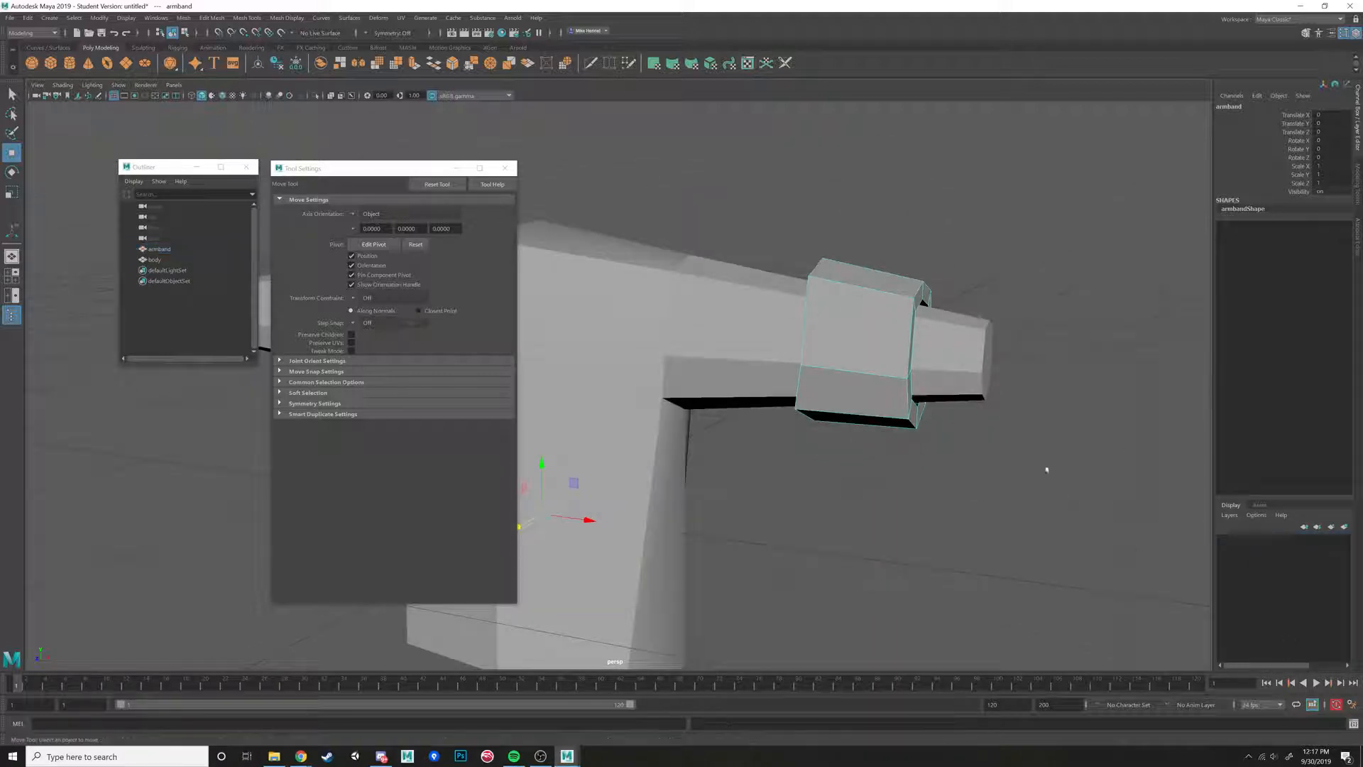
Insert horizontal edge loops around the body's torso below the sleeves with the Multi-Cut tool.
alt+drag(1047, 469, 812, 348)
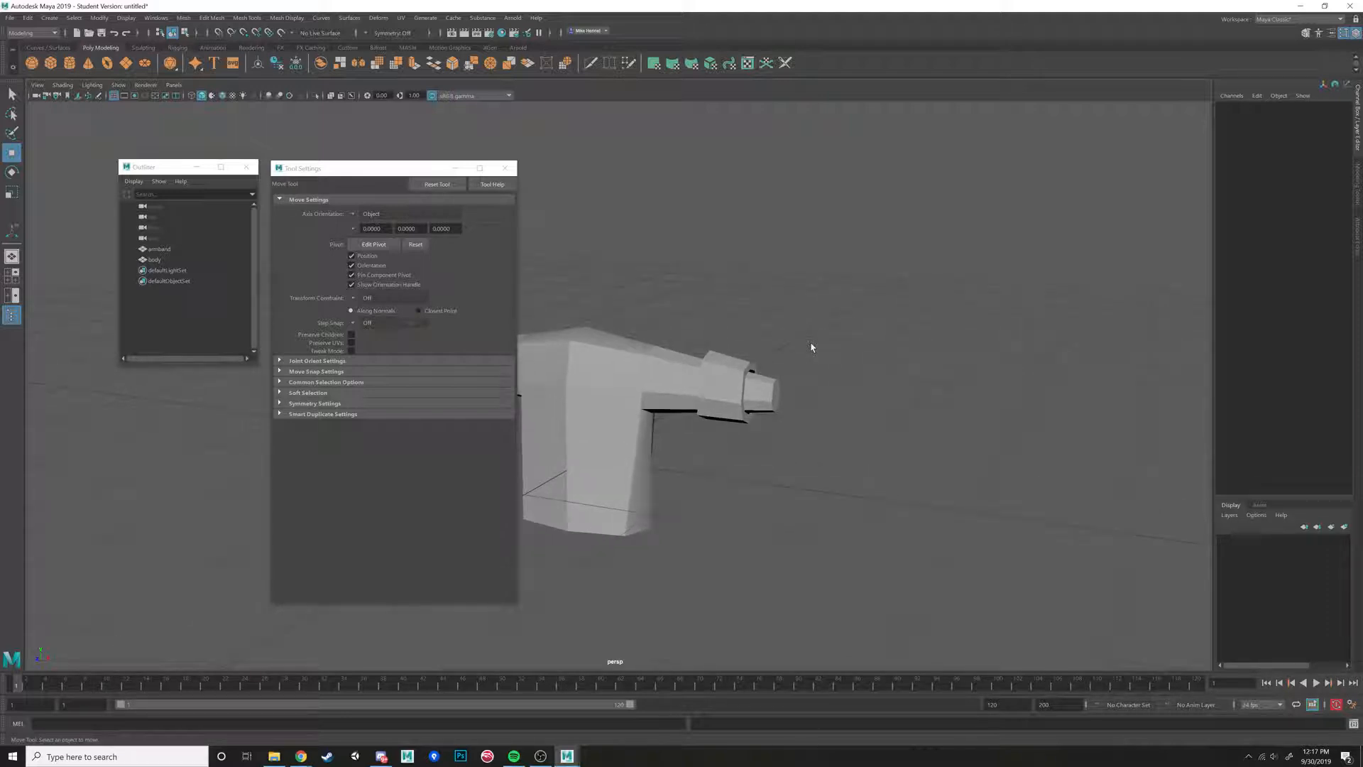
alt+middle_drag(712, 368, 772, 283)
click(679, 310)
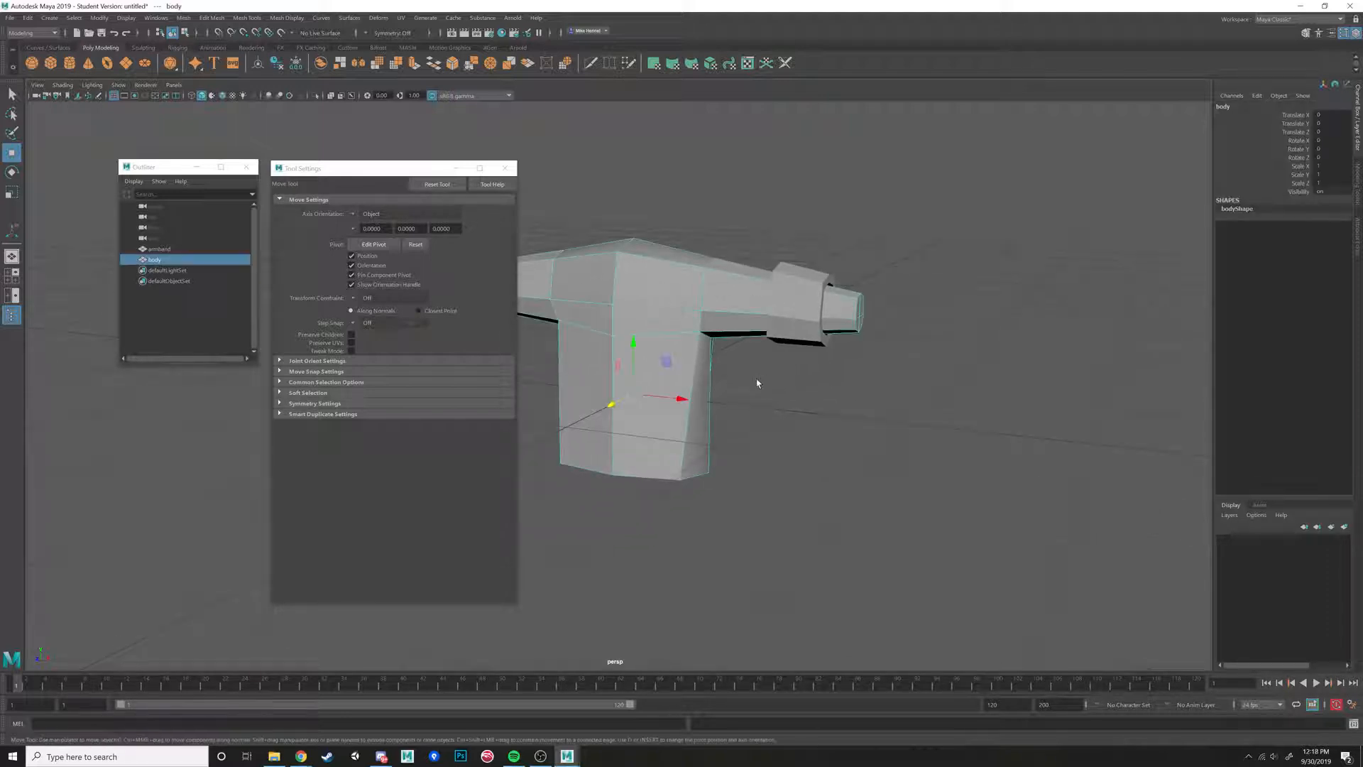
alt+middle_drag(757, 378, 706, 426)
alt+right_drag(707, 426, 1040, 343)
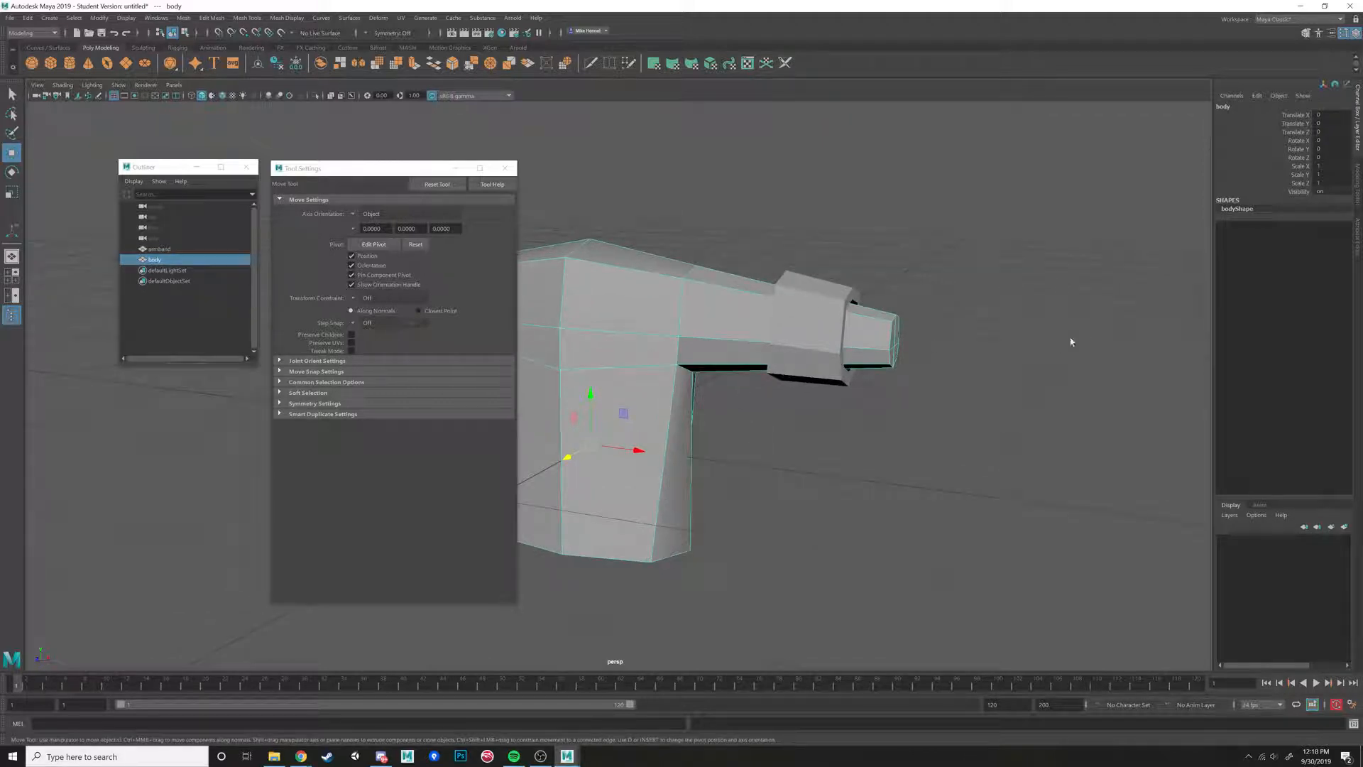
click(1359, 181)
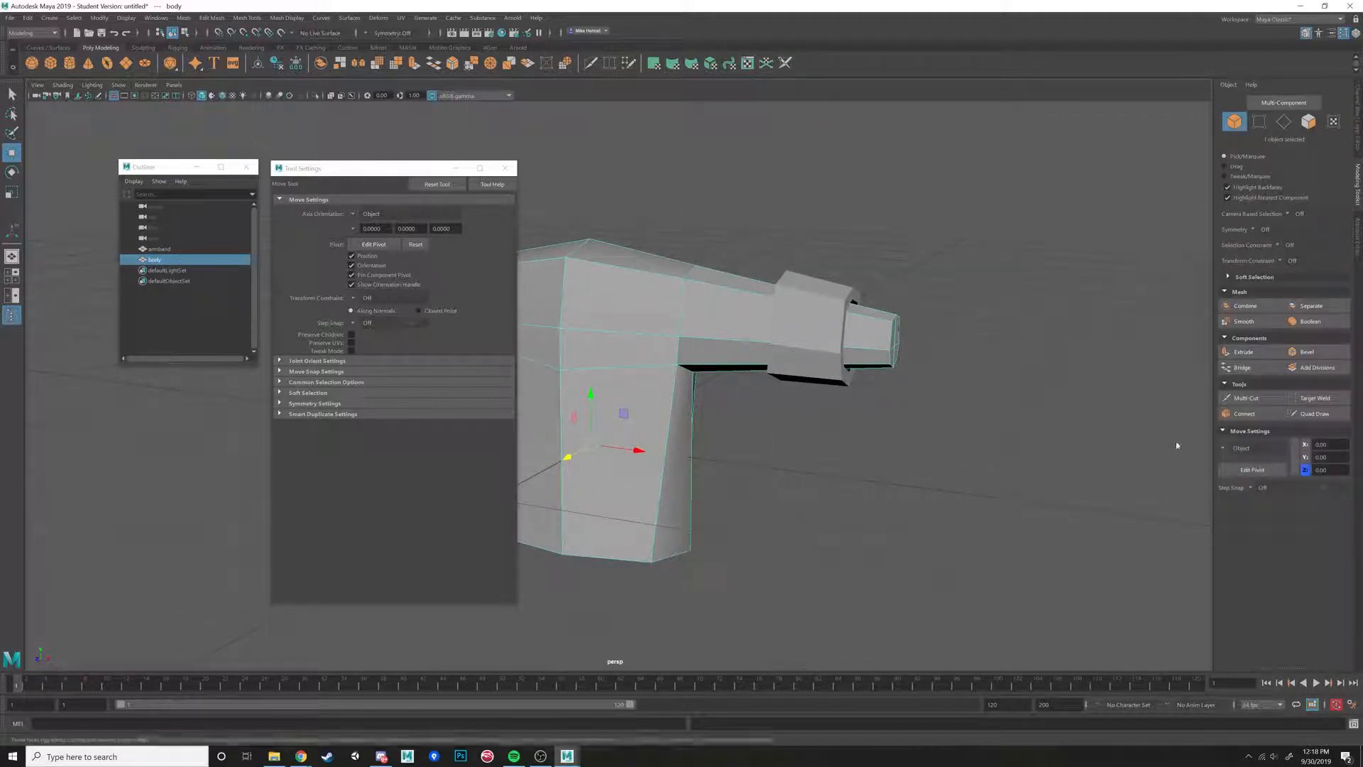
click(1248, 398)
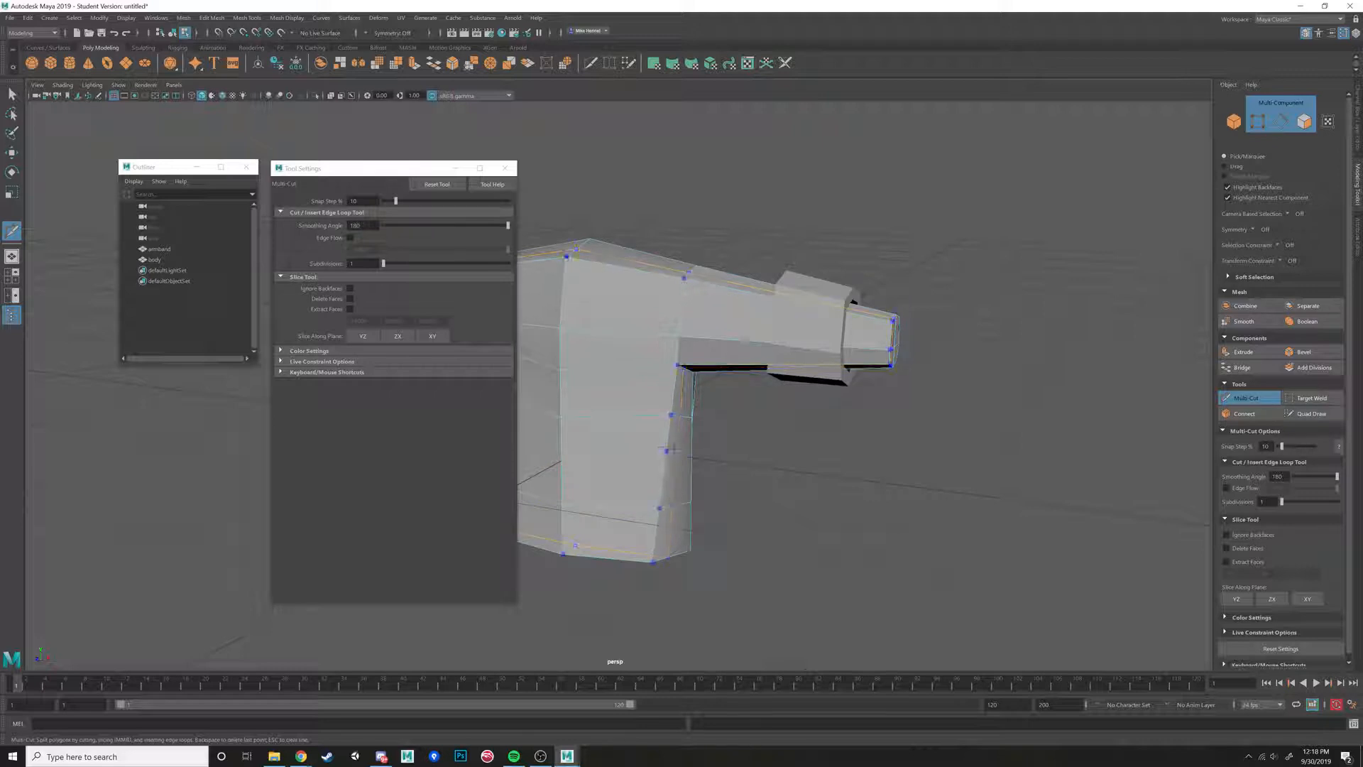
mouse_move(797, 468)
alt+mouse_down()
mouse_move(860, 467)
mouse_move(795, 484)
alt+mouse_up()
key(w)
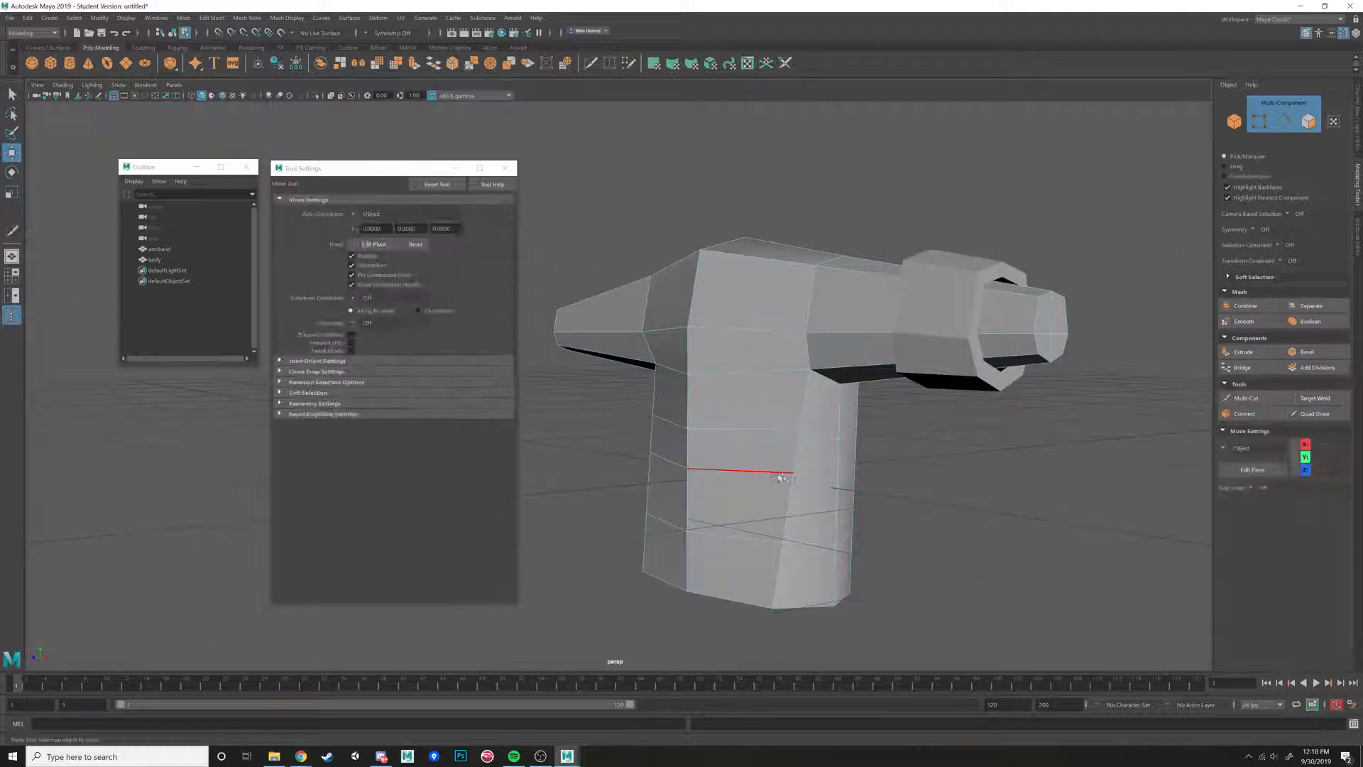
Scale the torso's middle horizontal edge loop and move the upper loop slightly upward.
double_click(756, 474)
key(r)
drag(744, 427, 724, 477)
double_click(787, 428)
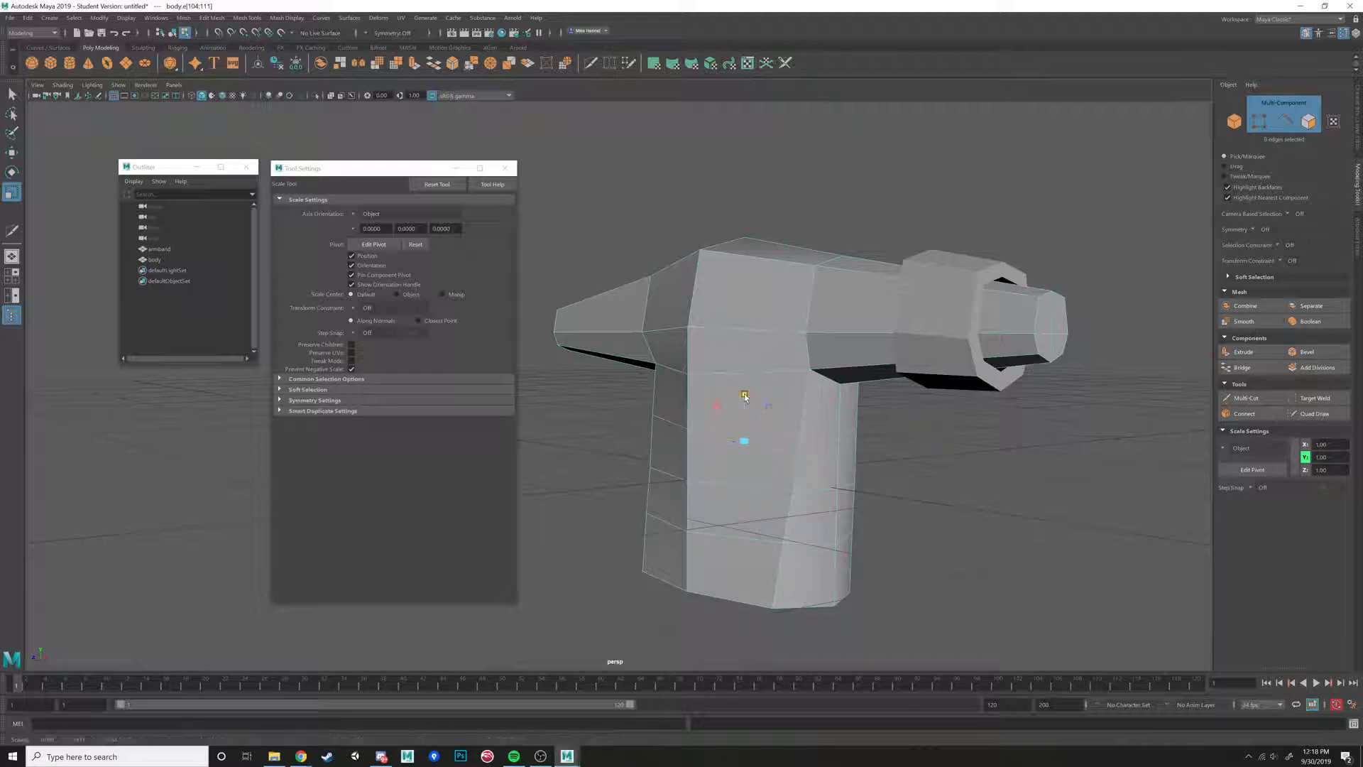
key(w)
drag(740, 391, 742, 362)
Move the vertex on the centre line of the torso's back upward.
alt+drag(703, 440, 623, 446)
double_click(751, 488)
key(r)
right_drag(625, 373, 577, 350)
click(666, 435)
key(w)
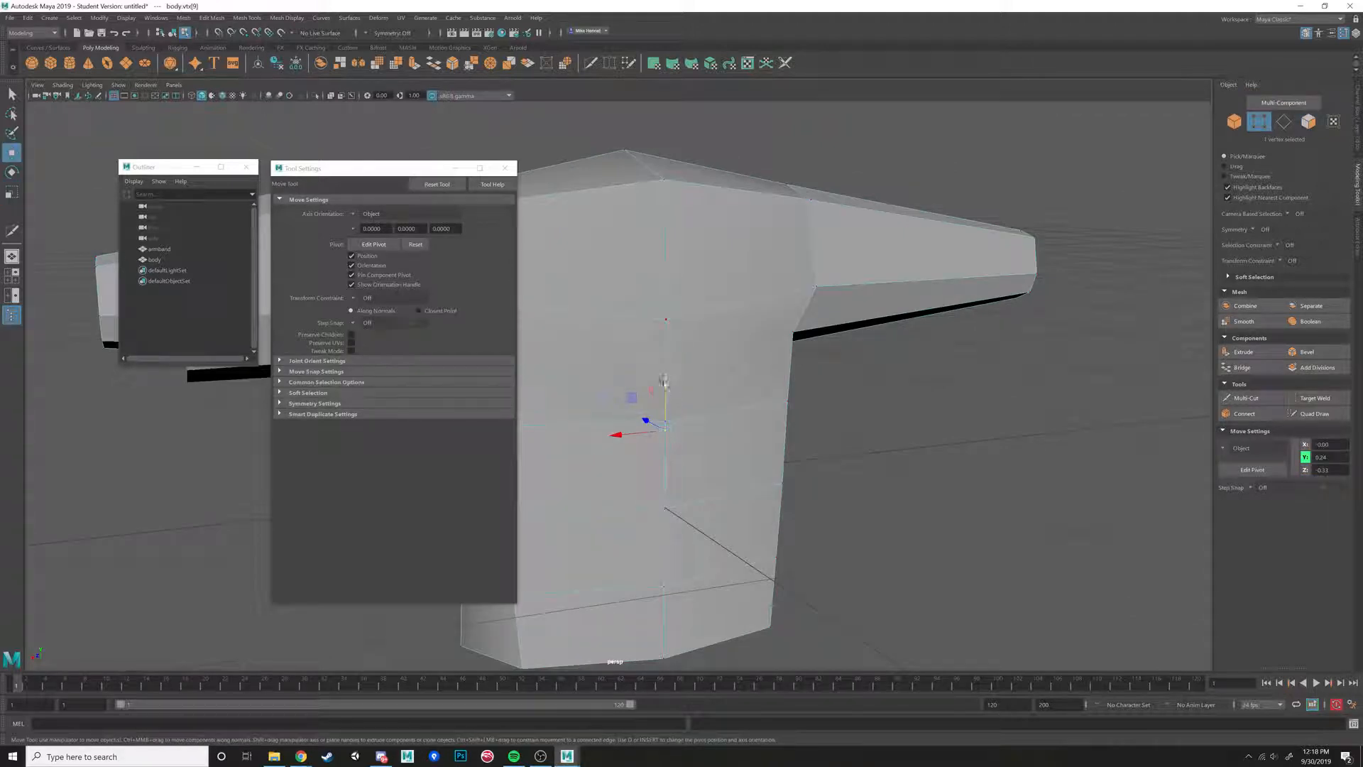
drag(665, 380, 665, 320)
Insert another horizontal edge loop around the lower torso, just above the lowest existing loop, with the Multi-Cut tool.
scroll(631, 410, down, 3)
alt+drag(630, 410, 678, 412)
right_drag(679, 407, 629, 409)
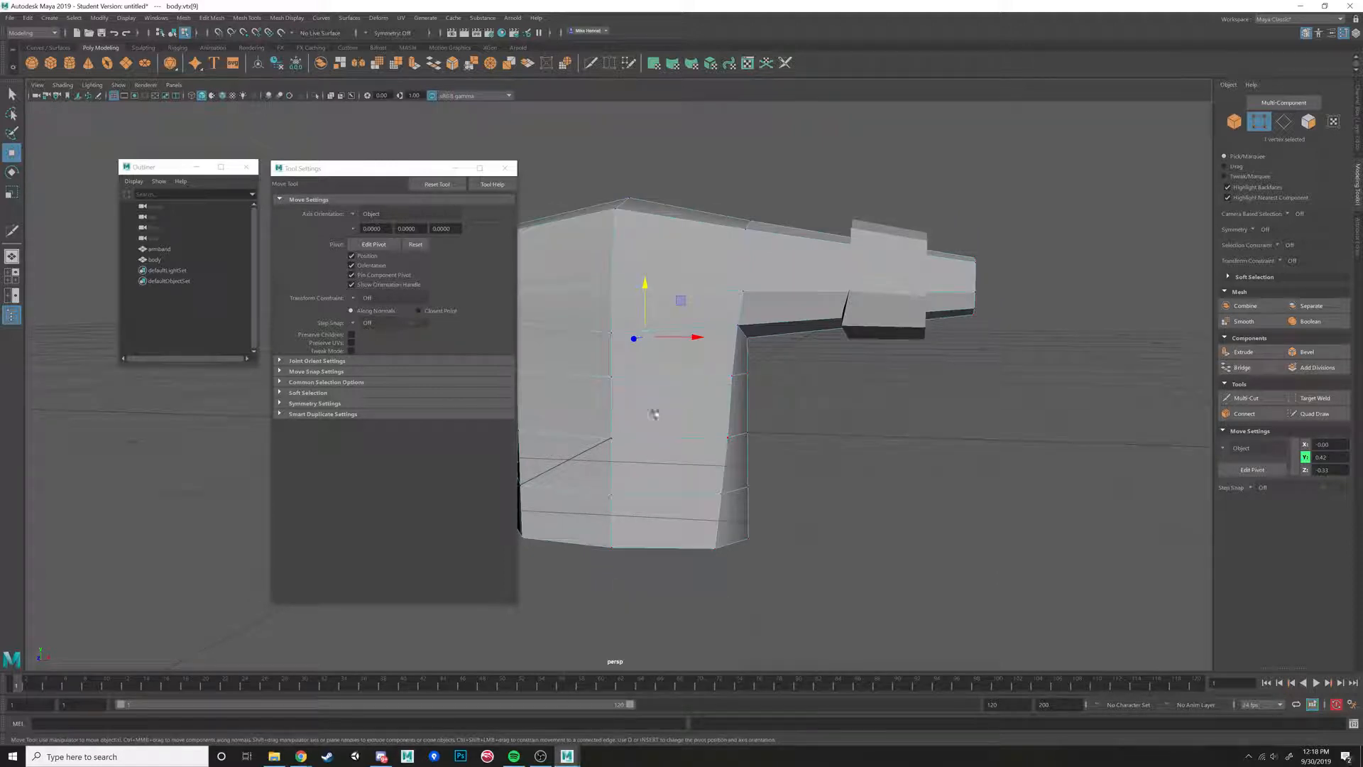
alt+drag(654, 412, 907, 443)
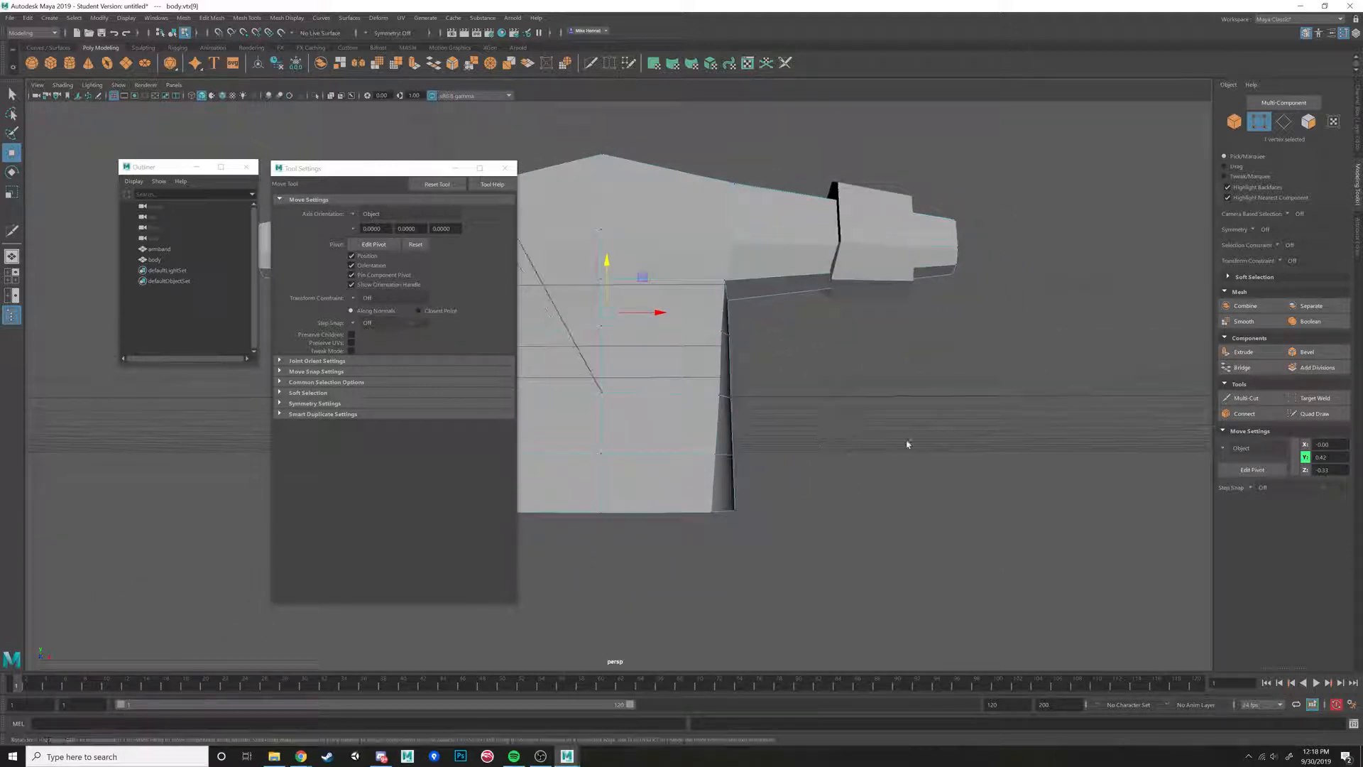
click(728, 453)
scroll(661, 434, up, 3)
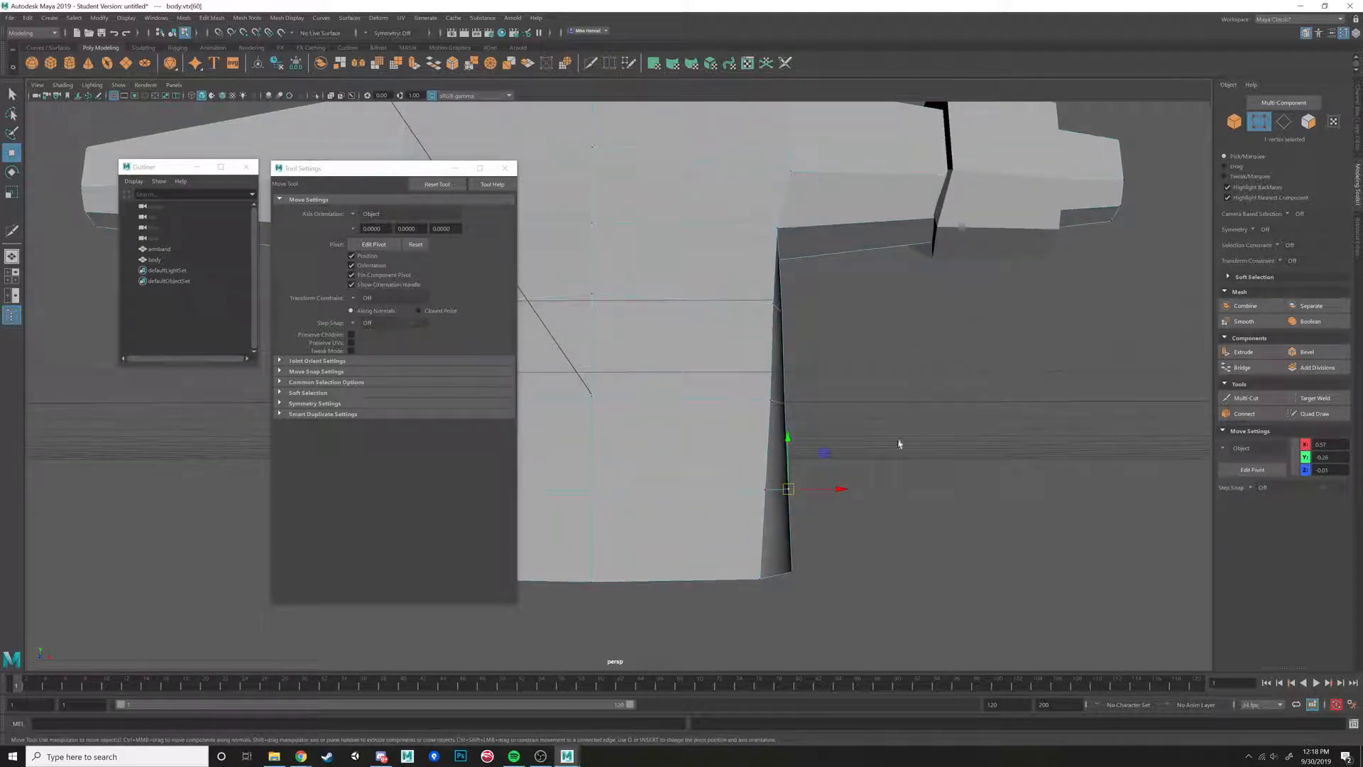
alt+drag(846, 521, 810, 543)
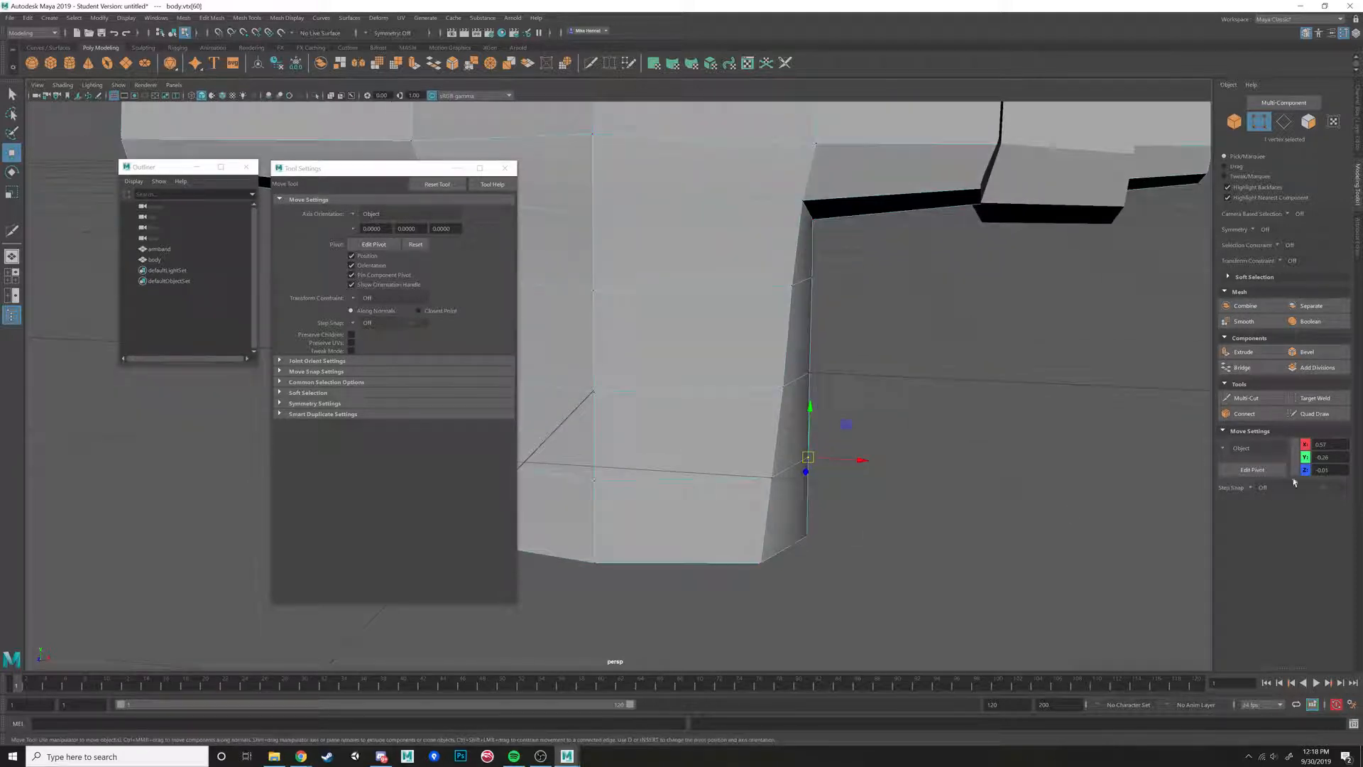
click(1264, 399)
ctrl+click(688, 463)
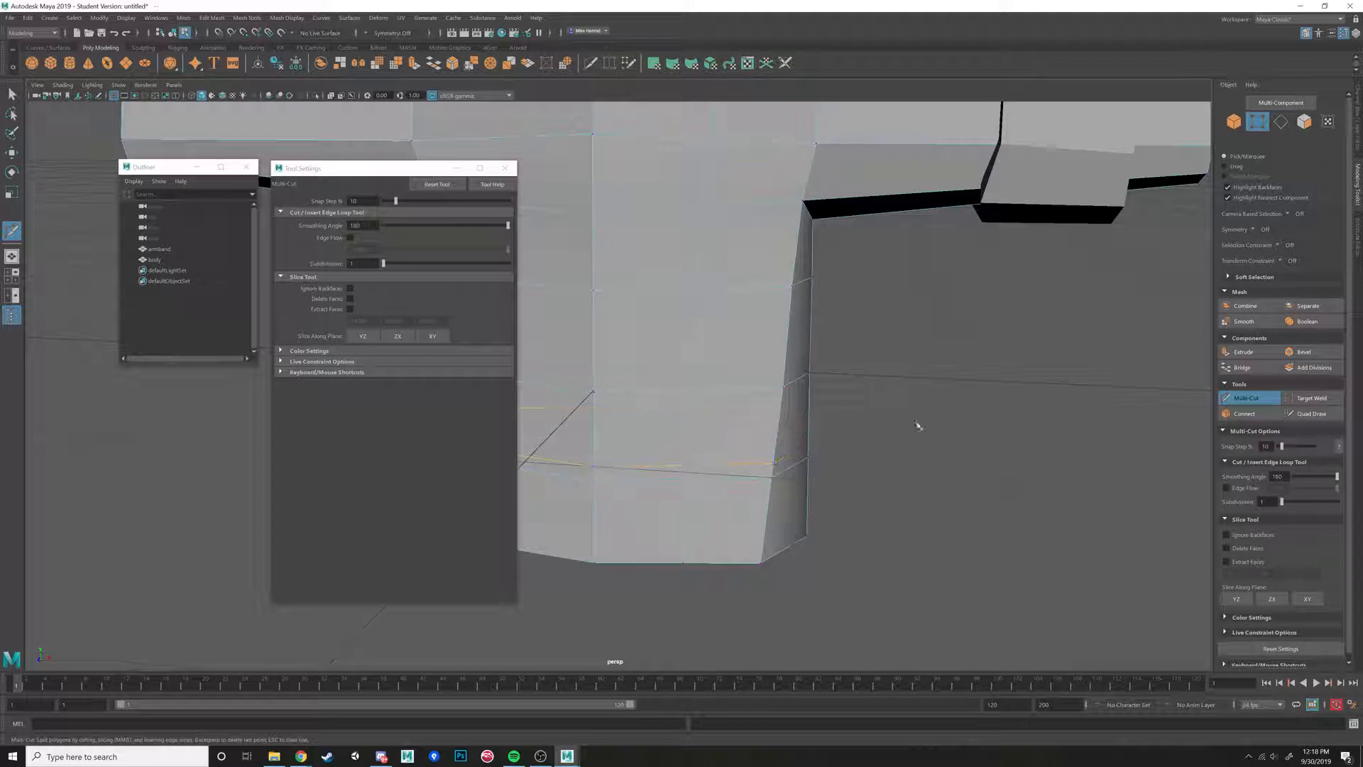
Select the vertex on the side of the lower torso and turn on Soft Selection with an adjusted falloff radius.
alt+drag(919, 426, 728, 403)
key(w)
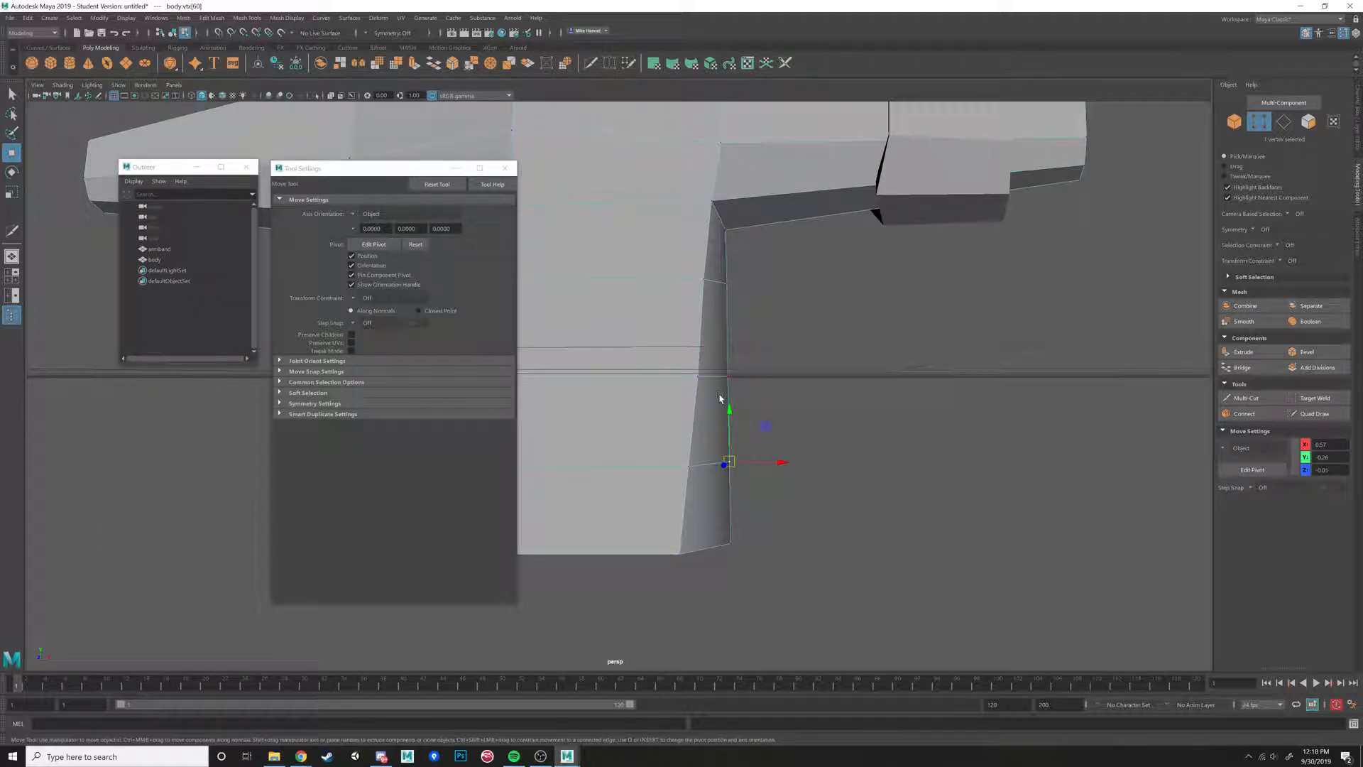
key(b)
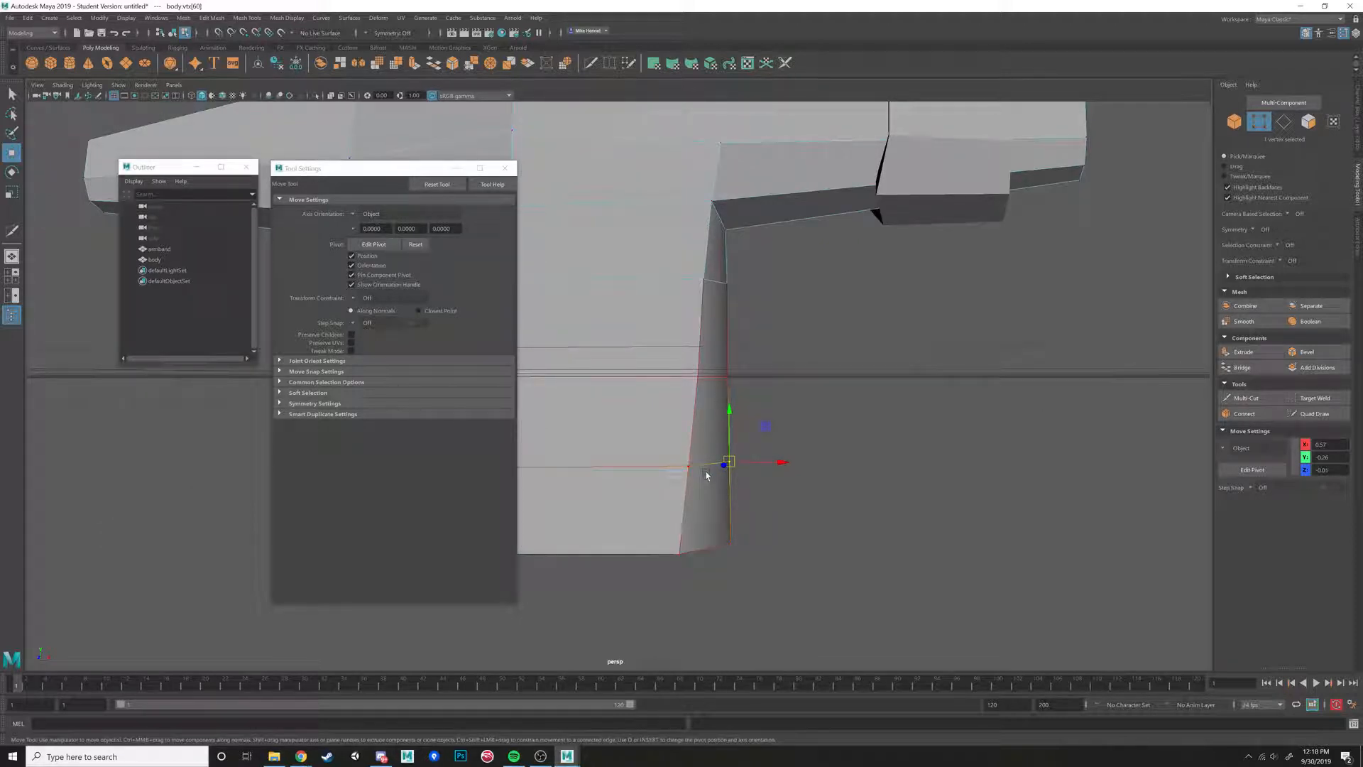
key(b)
drag(710, 476, 913, 429)
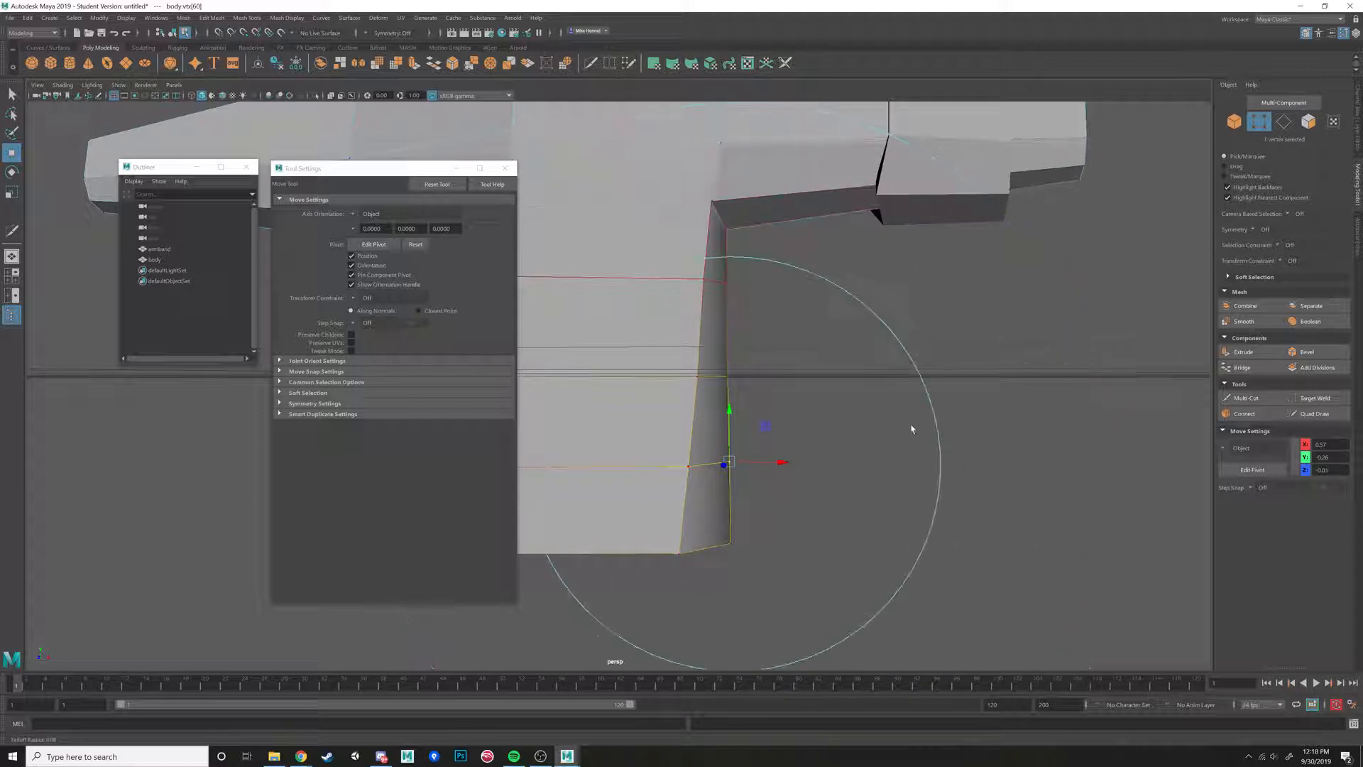
Move the lower torso's side vertex inward with Soft Selection to narrow the waist.
middle_drag(768, 430, 688, 409)
key(ctrl+z)
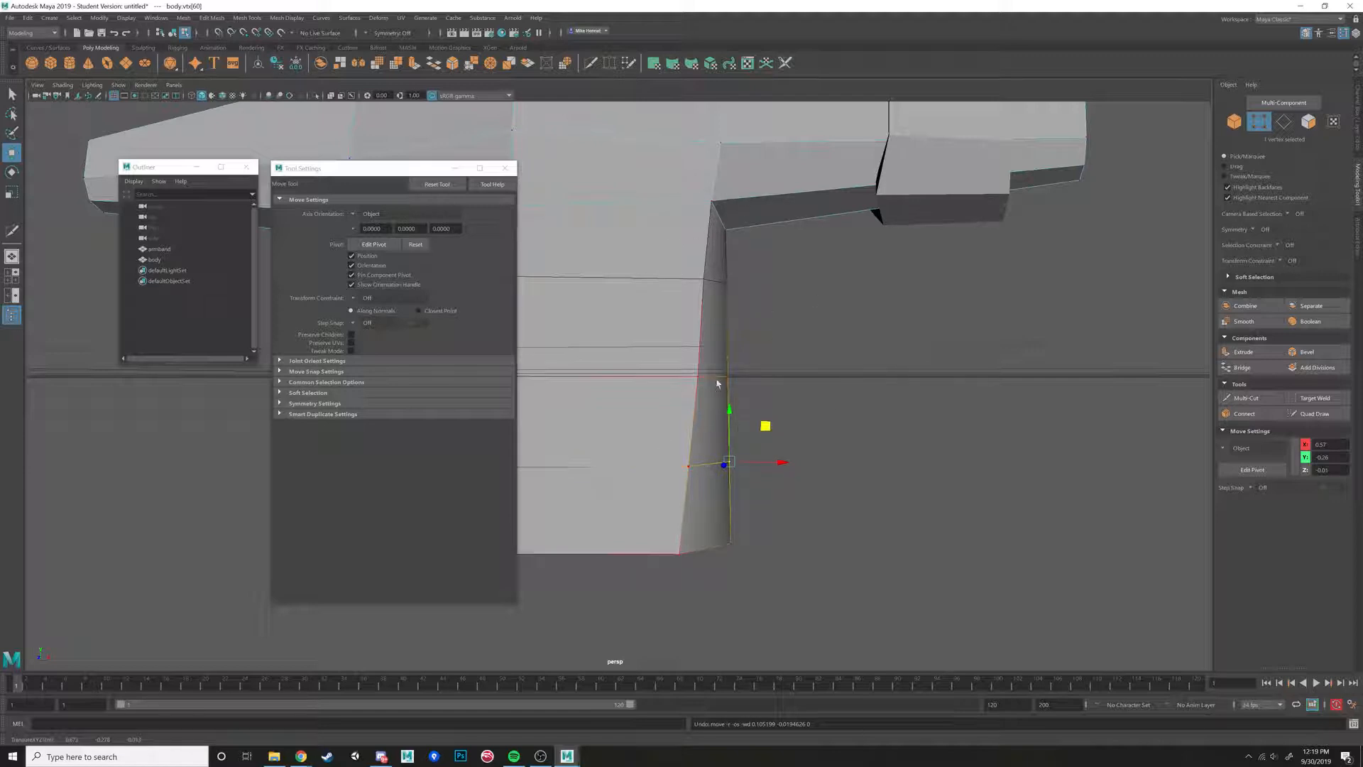
drag(765, 426, 694, 415)
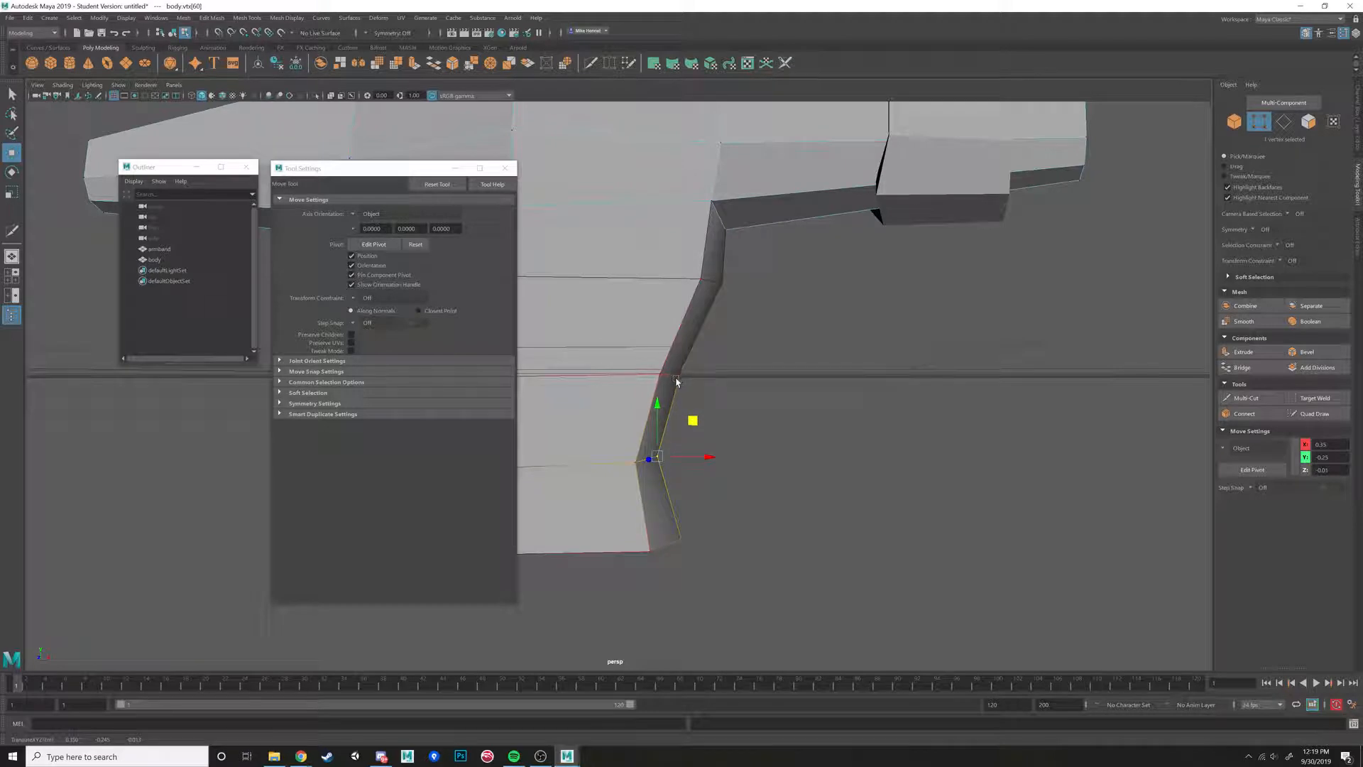
mouse_move(676, 382)
alt+mouse_down()
mouse_move(594, 377)
mouse_move(672, 370)
alt+mouse_up()
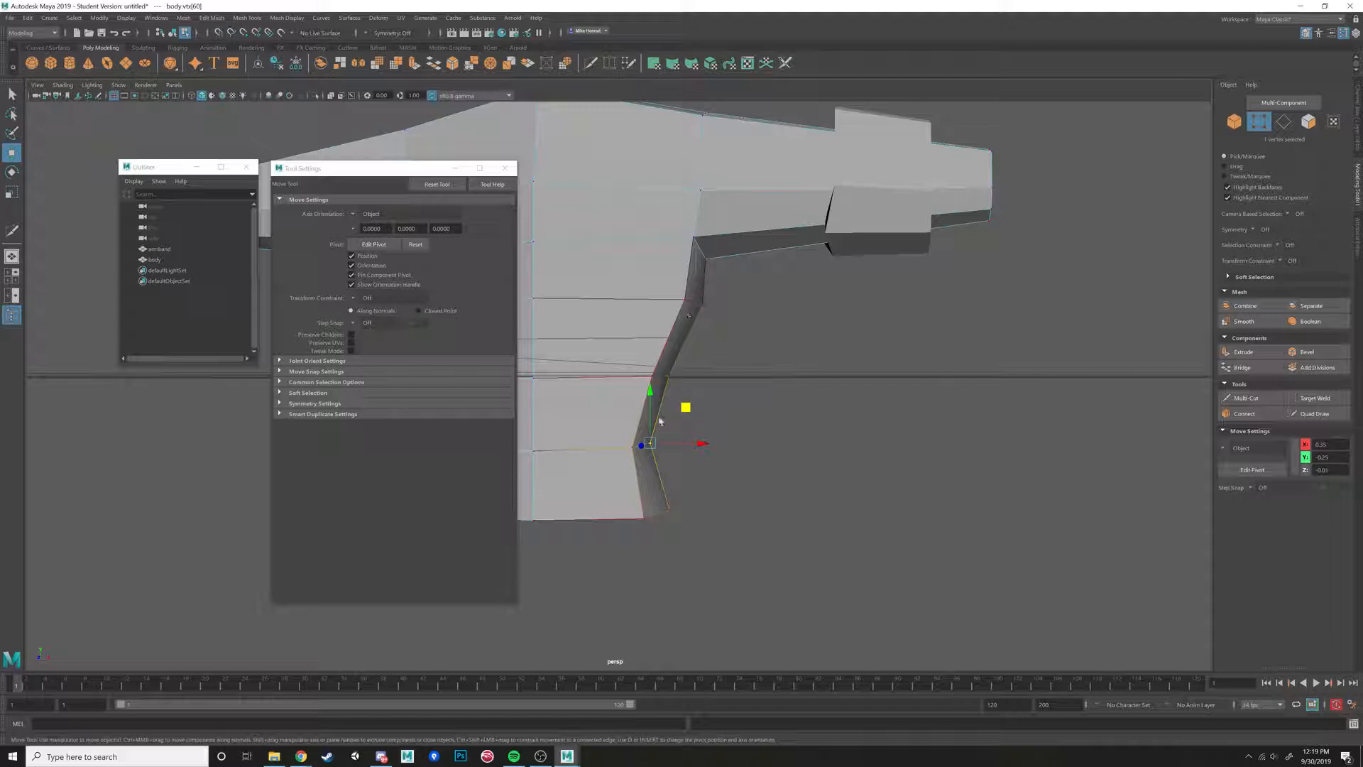
Reshape the lower back by moving its vertices inward with Soft Selection.
drag(684, 404, 720, 472)
key(ctrl+z)
drag(772, 430, 720, 470)
alt+drag(720, 472, 783, 465)
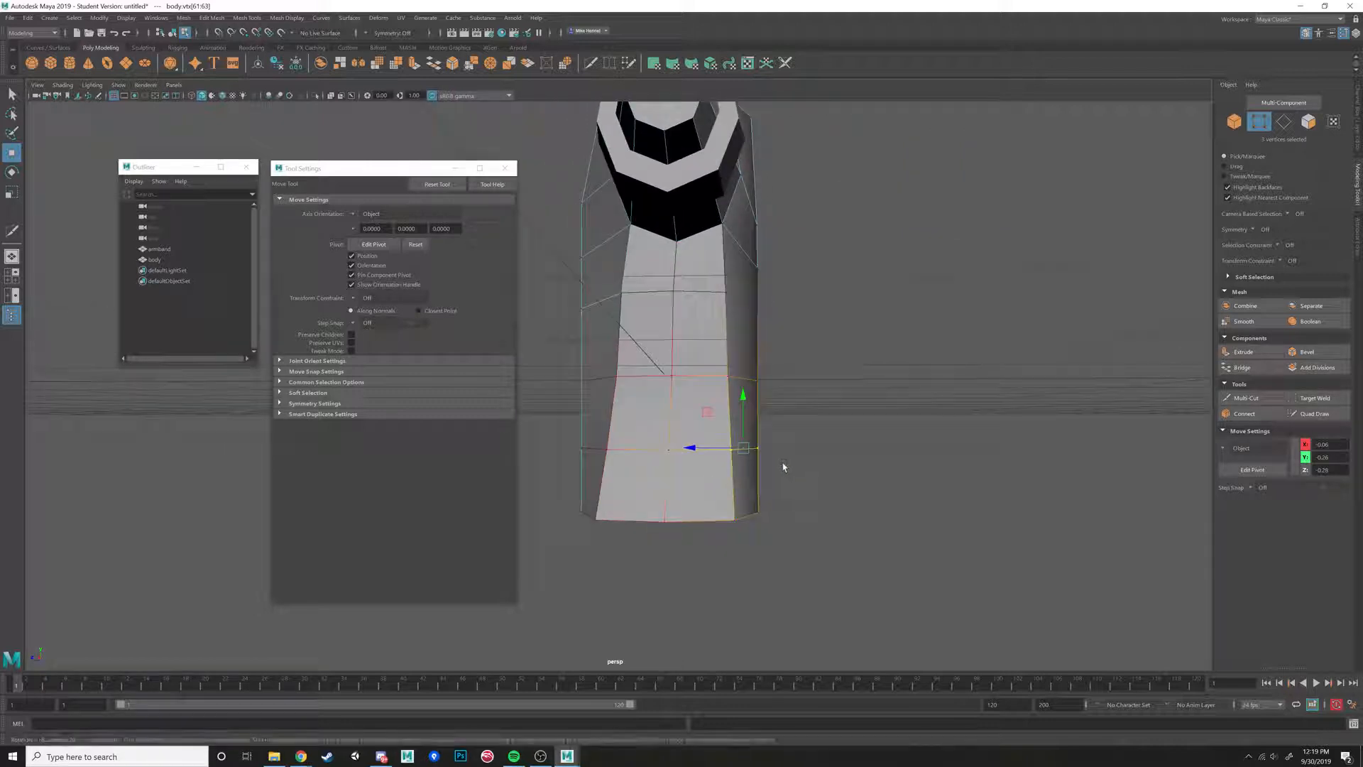
key(ctrl+z)
drag(698, 443, 712, 353)
scroll(673, 436, down, 3)
Adjust the centre vertex of the upper back with Soft Selection, turn Soft Selection off and return to object mode.
click(729, 311)
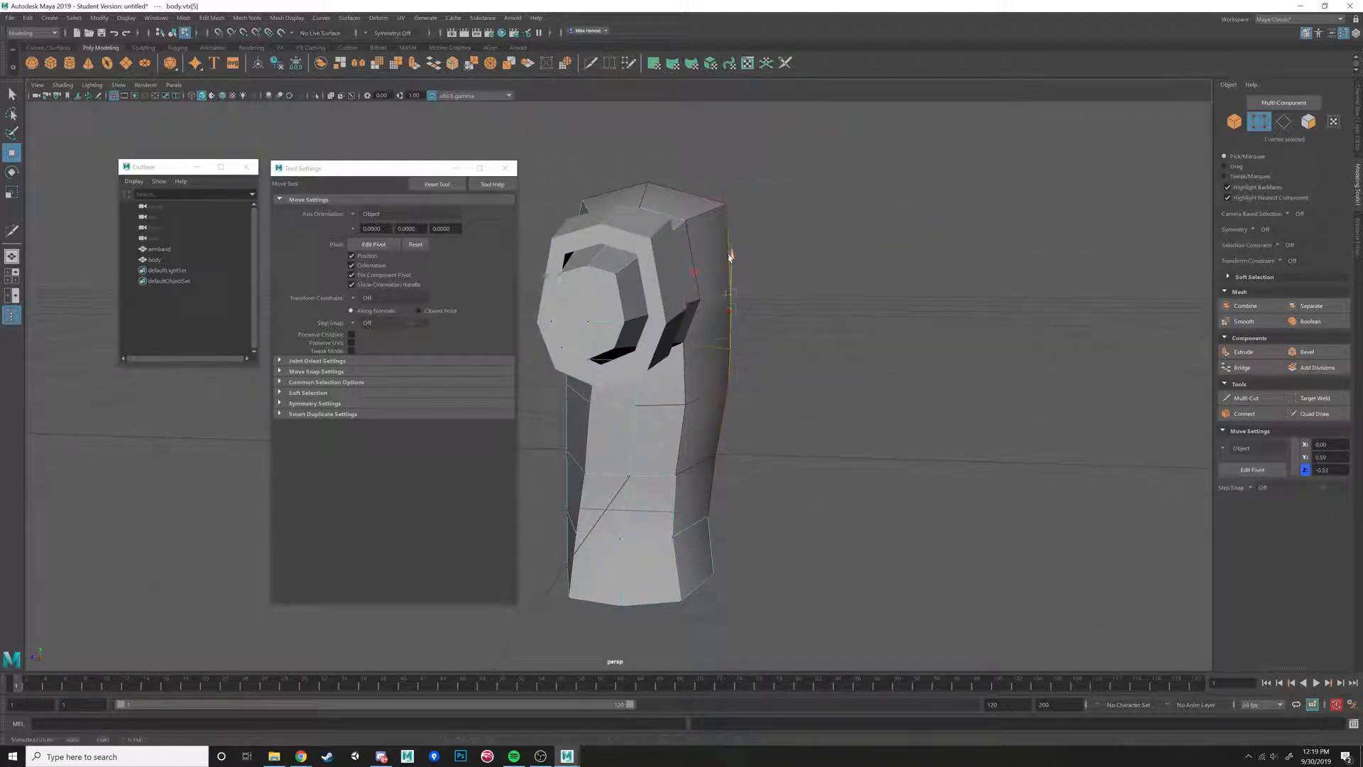
drag(732, 260, 797, 368)
key(b)
alt+drag(597, 359, 795, 356)
right_drag(793, 351, 843, 339)
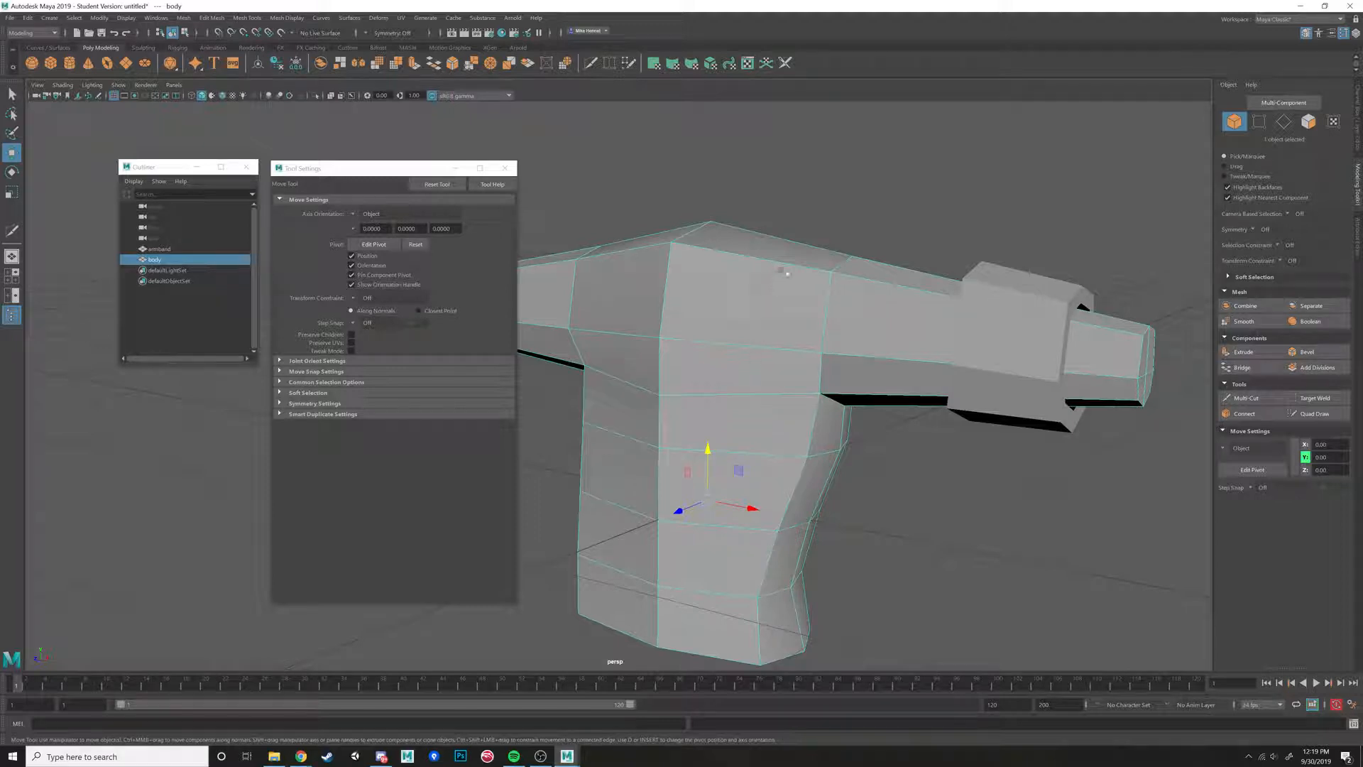
Try to insert a vertical edge loop between the chest's centre line and the sleeve with the Multi-Cut tool.
alt+drag(769, 329, 761, 341)
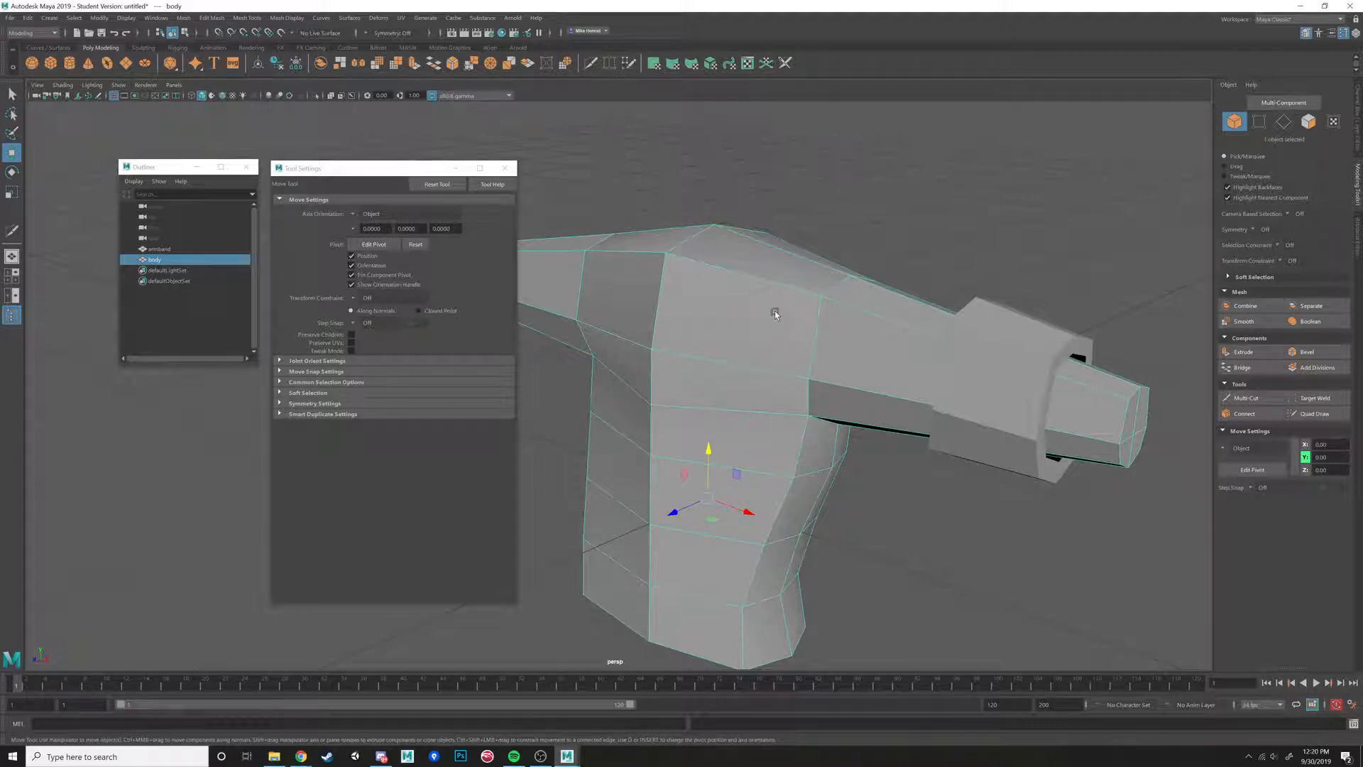
mouse_move(774, 310)
alt+mouse_down()
mouse_move(761, 348)
mouse_move(765, 307)
alt+mouse_up()
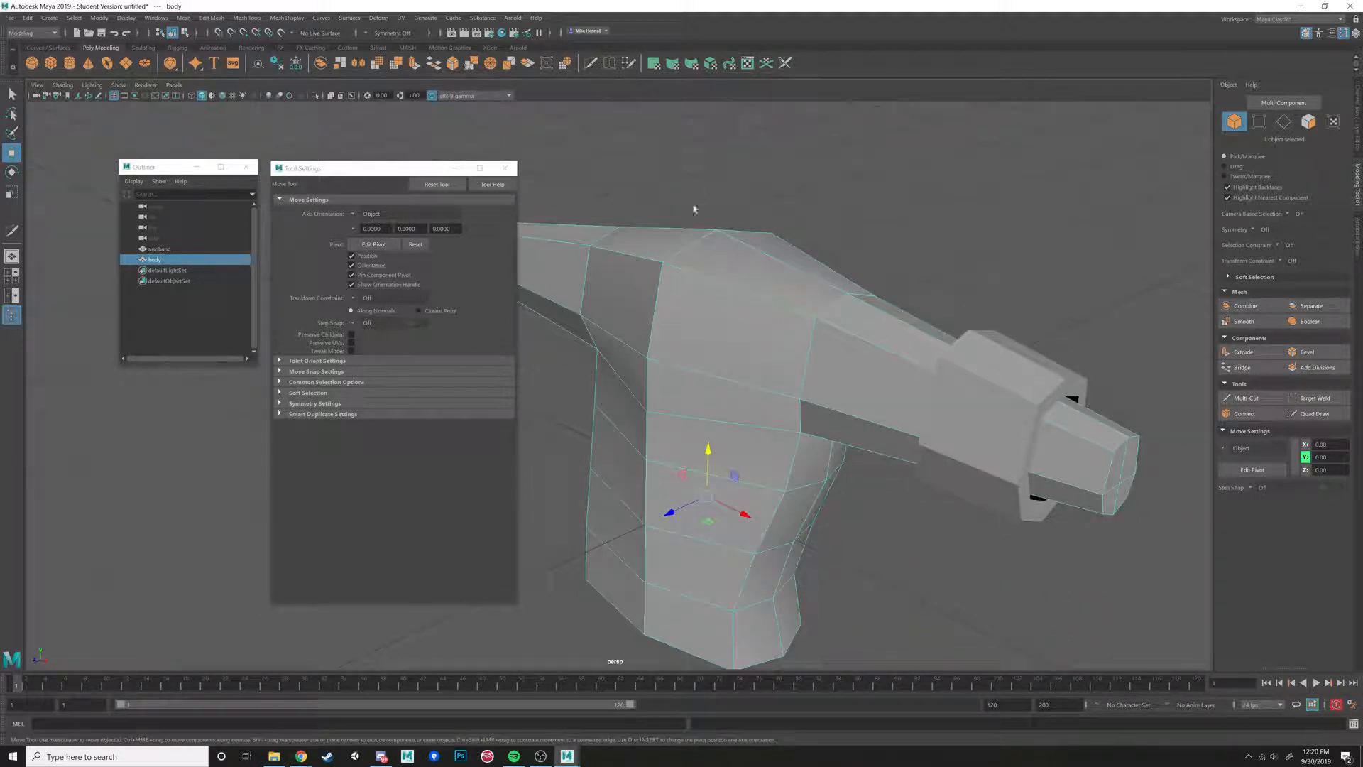
click(1247, 398)
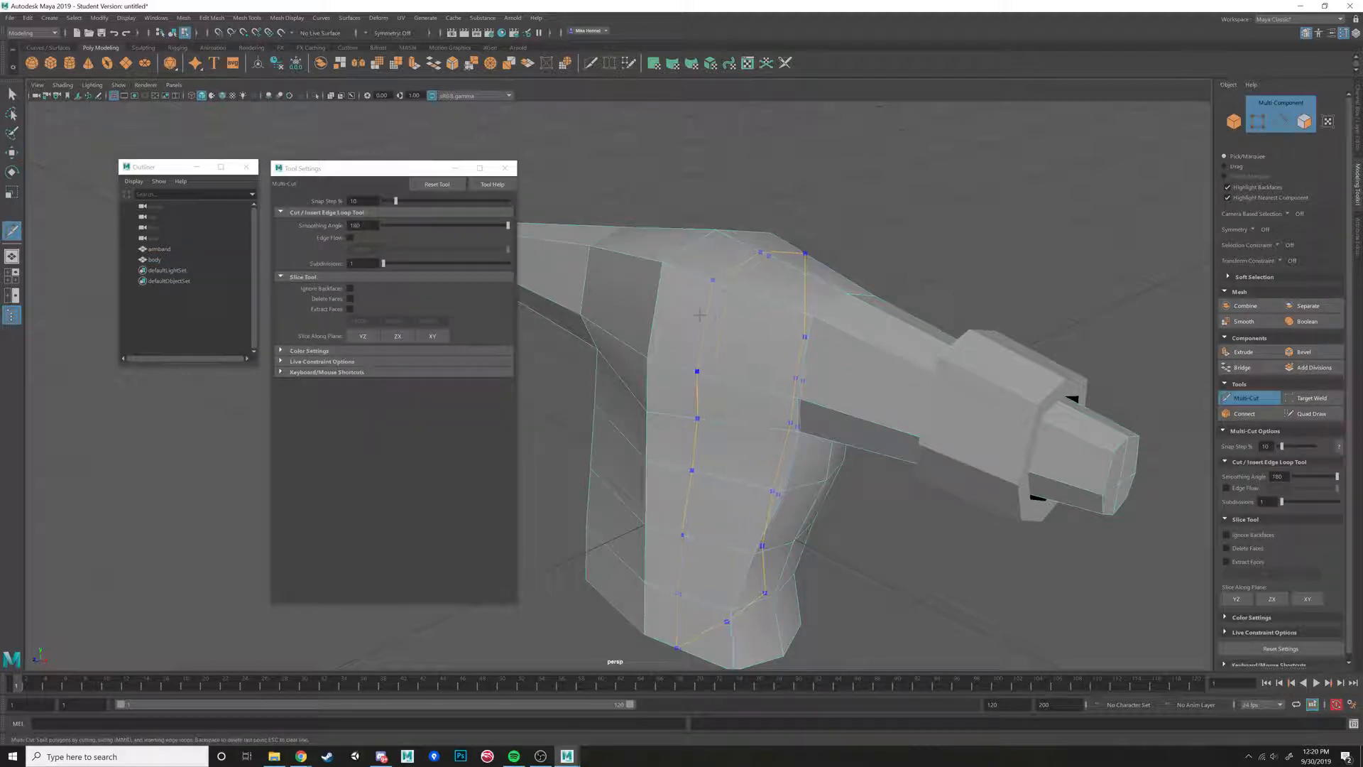
ctrl+click(737, 291)
alt+drag(925, 303, 1008, 263)
alt+drag(959, 379, 825, 331)
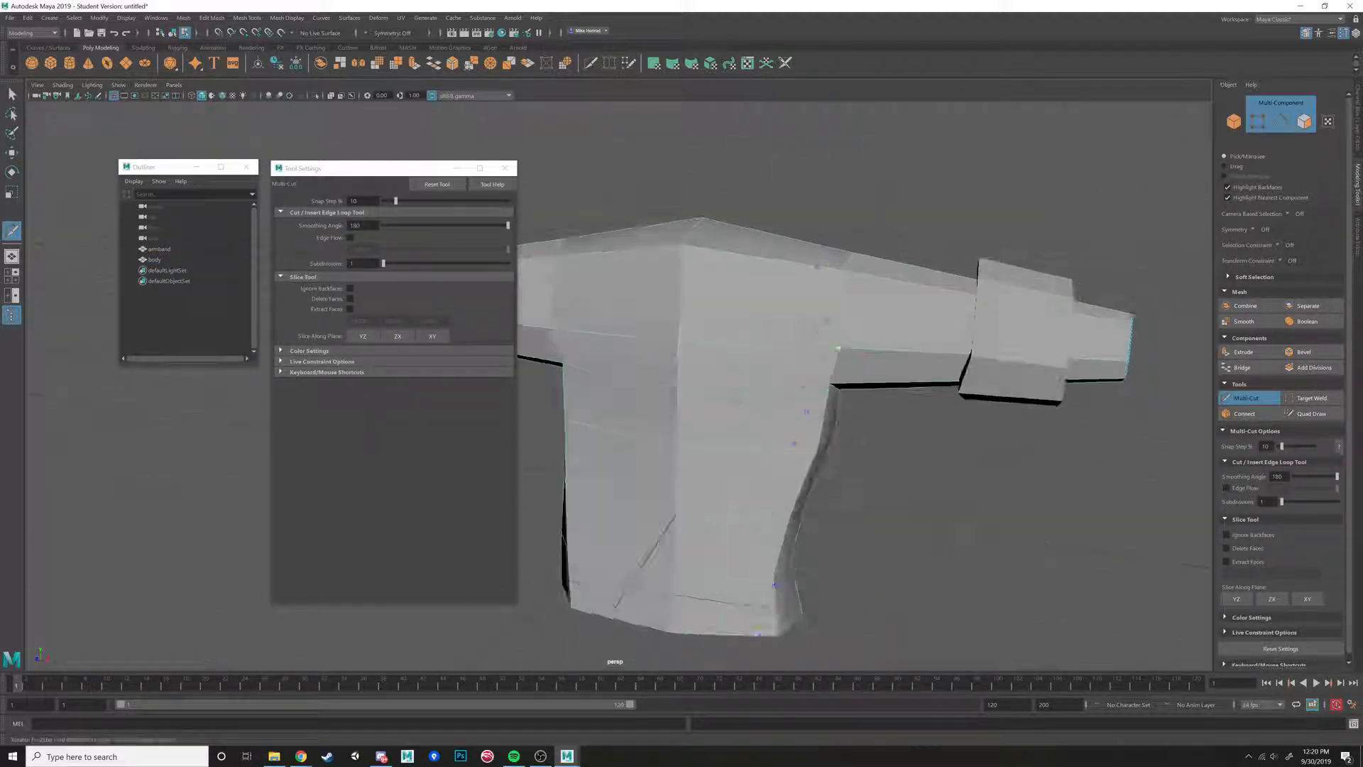
Try the Insert Edge Loop Tool for a vertical loop between the chest's centre line and the sleeve.
click(235, 19)
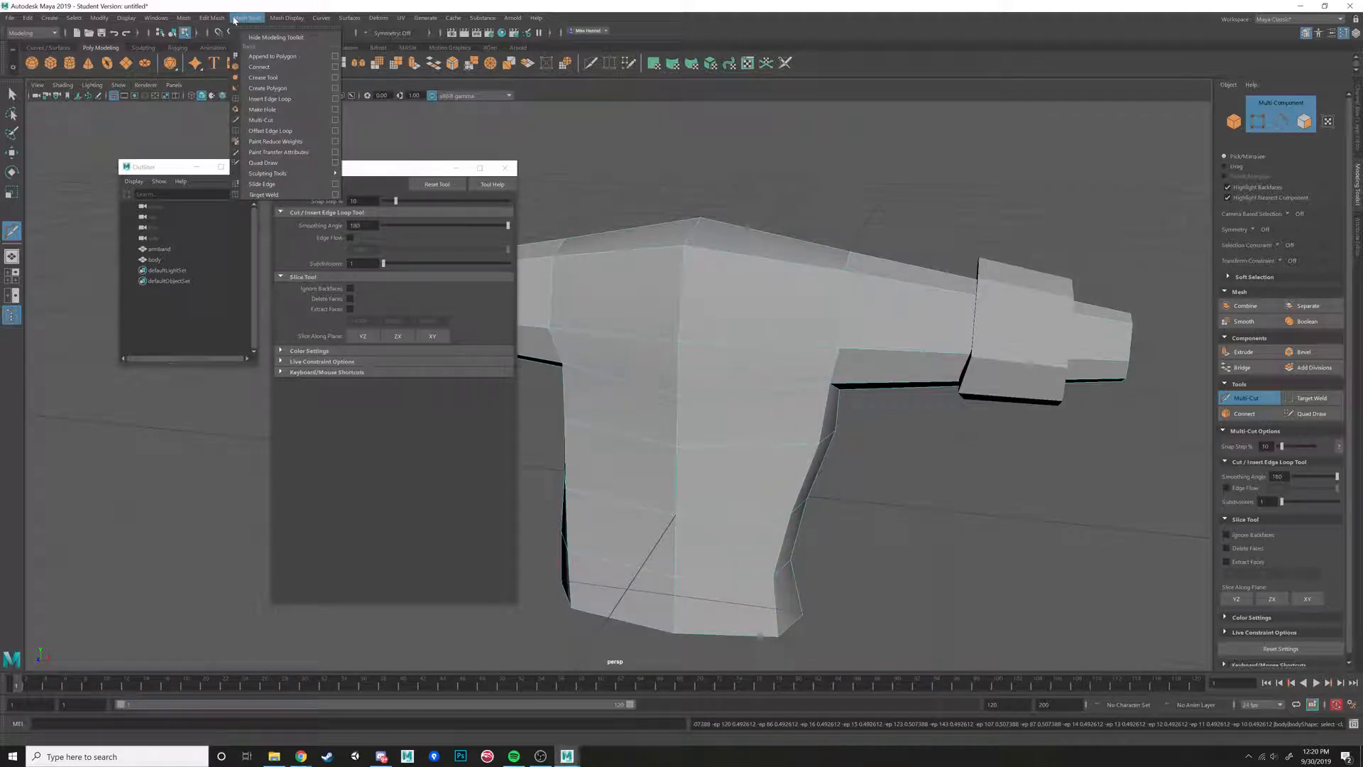
click(269, 99)
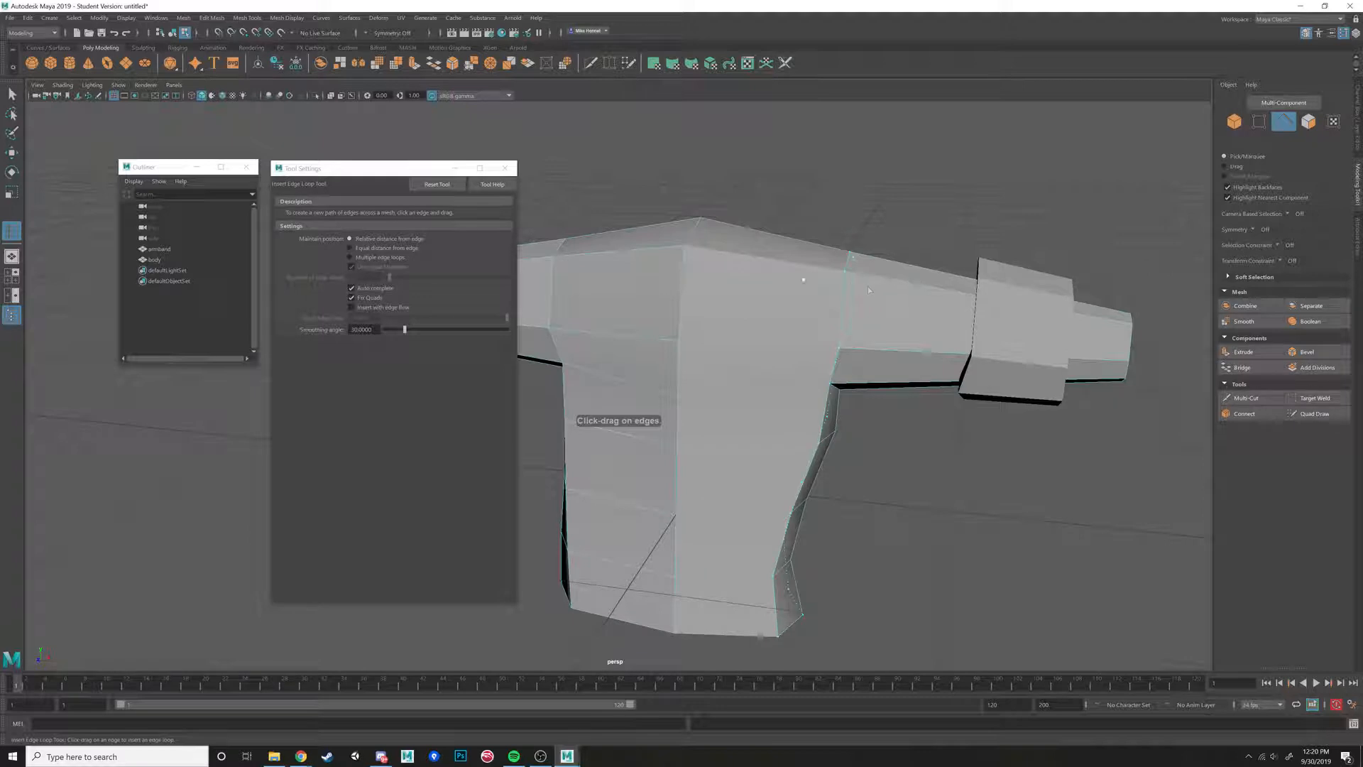
click(759, 271)
alt+drag(760, 271, 787, 357)
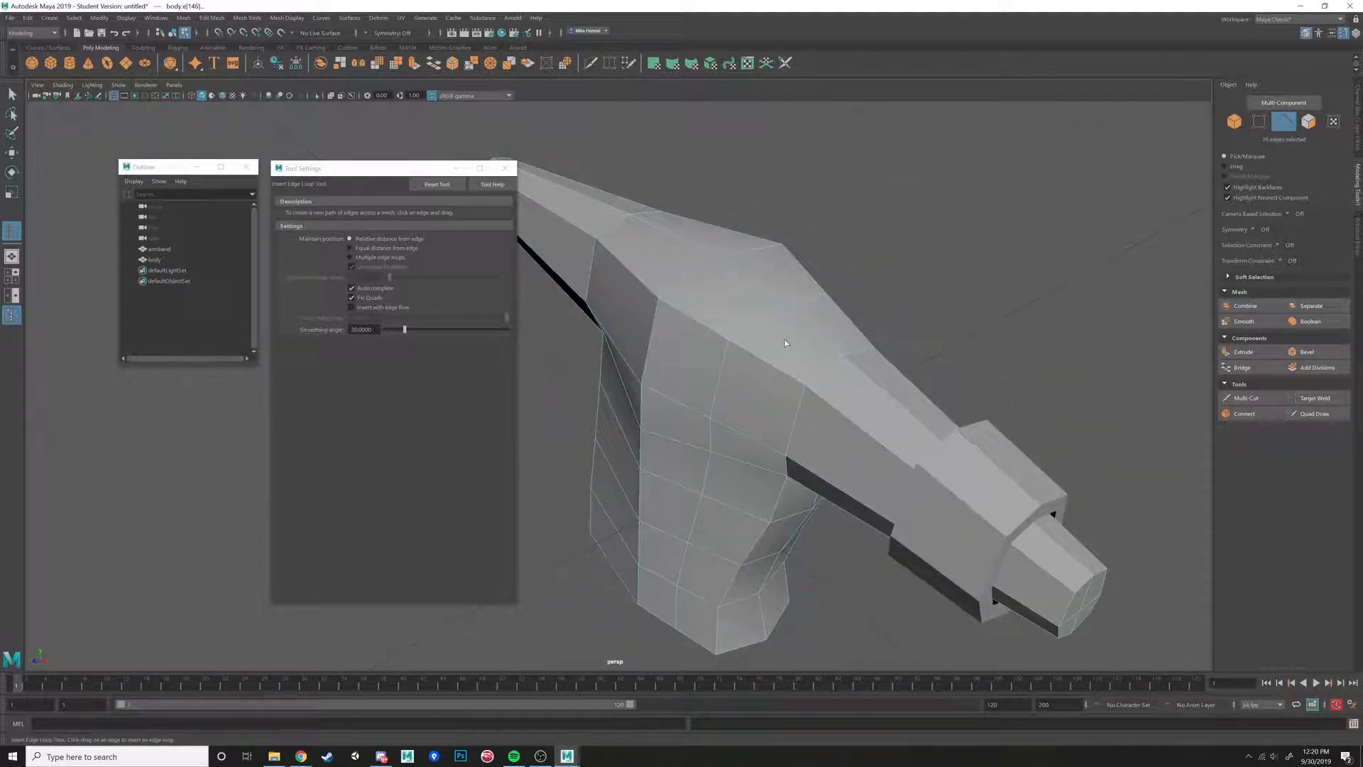
click(785, 343)
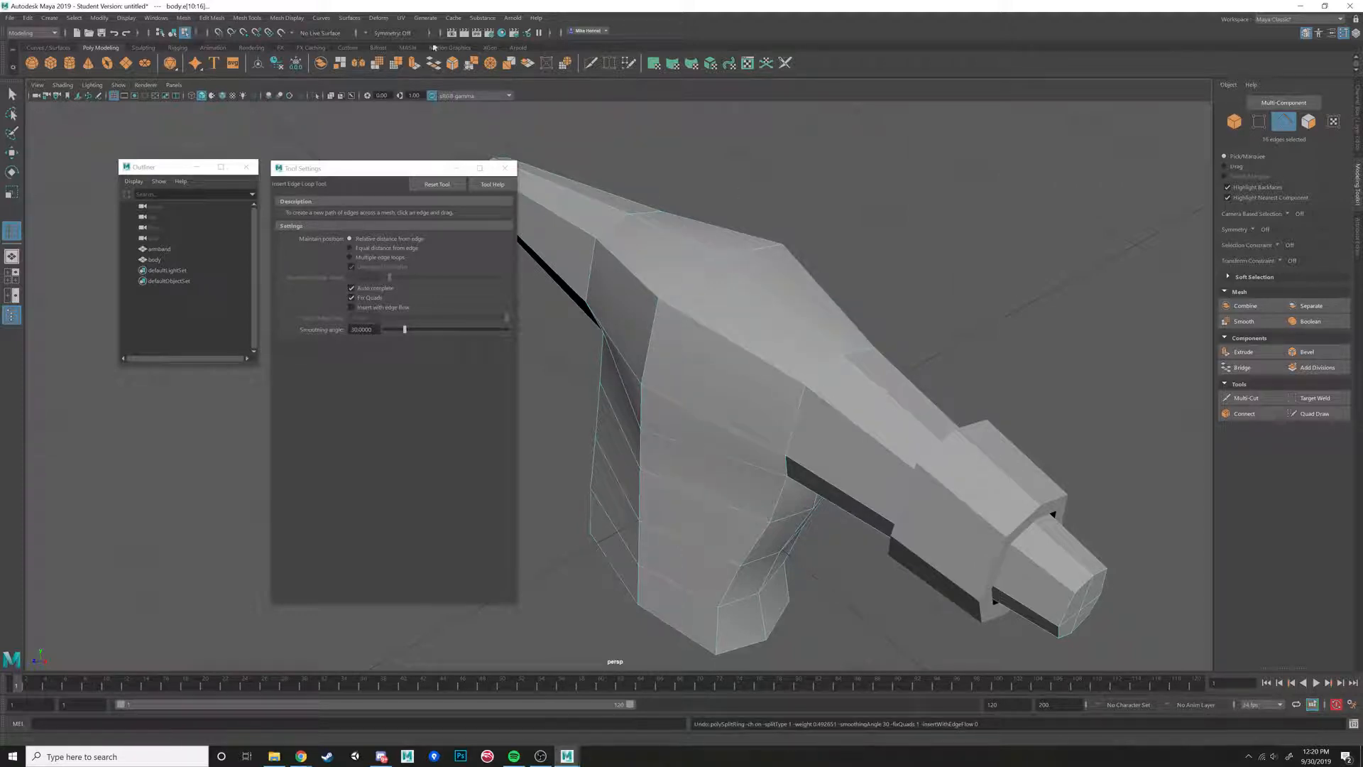
Open the Insert Edge Loop Tool's settings and enable Insert with edge flow.
click(246, 18)
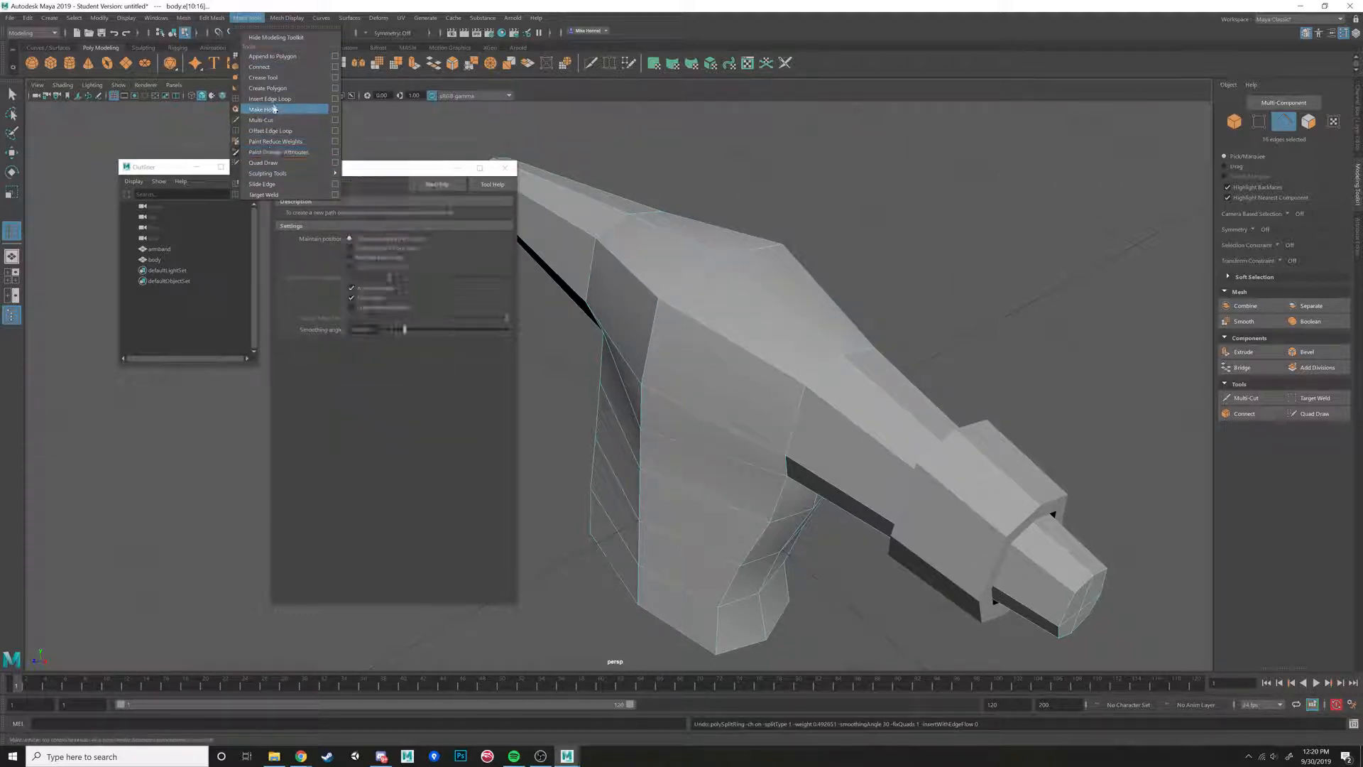
click(335, 101)
mouse_move(347, 172)
mouse_down()
mouse_move(393, 186)
mouse_move(356, 175)
mouse_up()
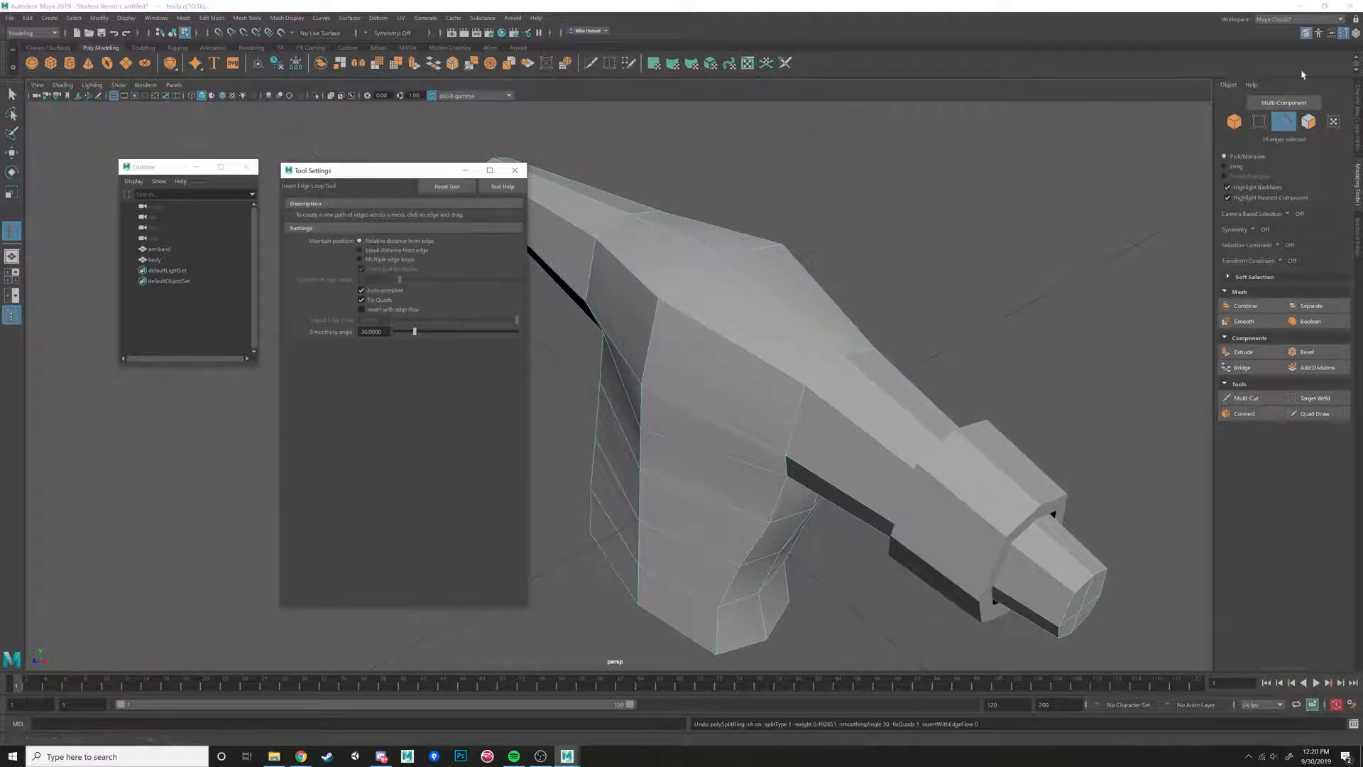
click(1343, 34)
click(1343, 34)
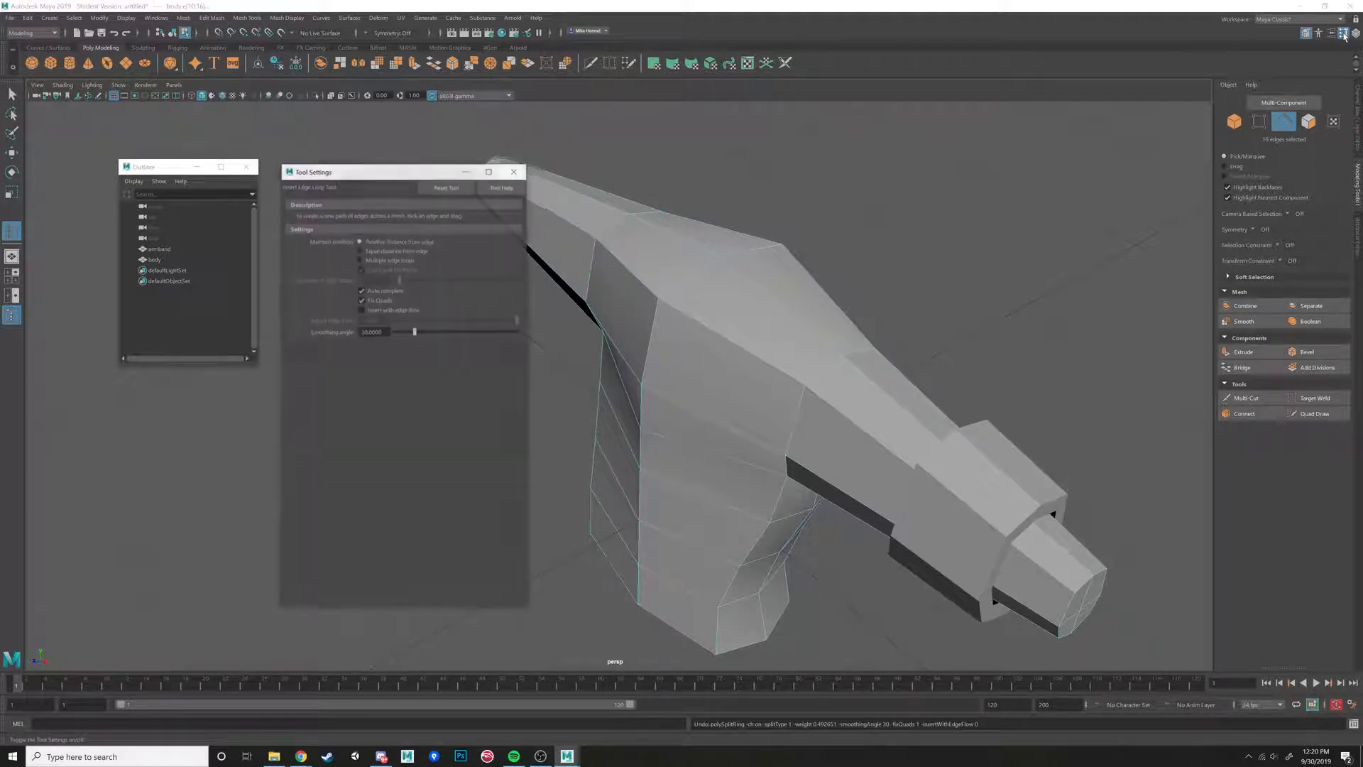
click(1344, 34)
click(1343, 34)
click(1343, 34)
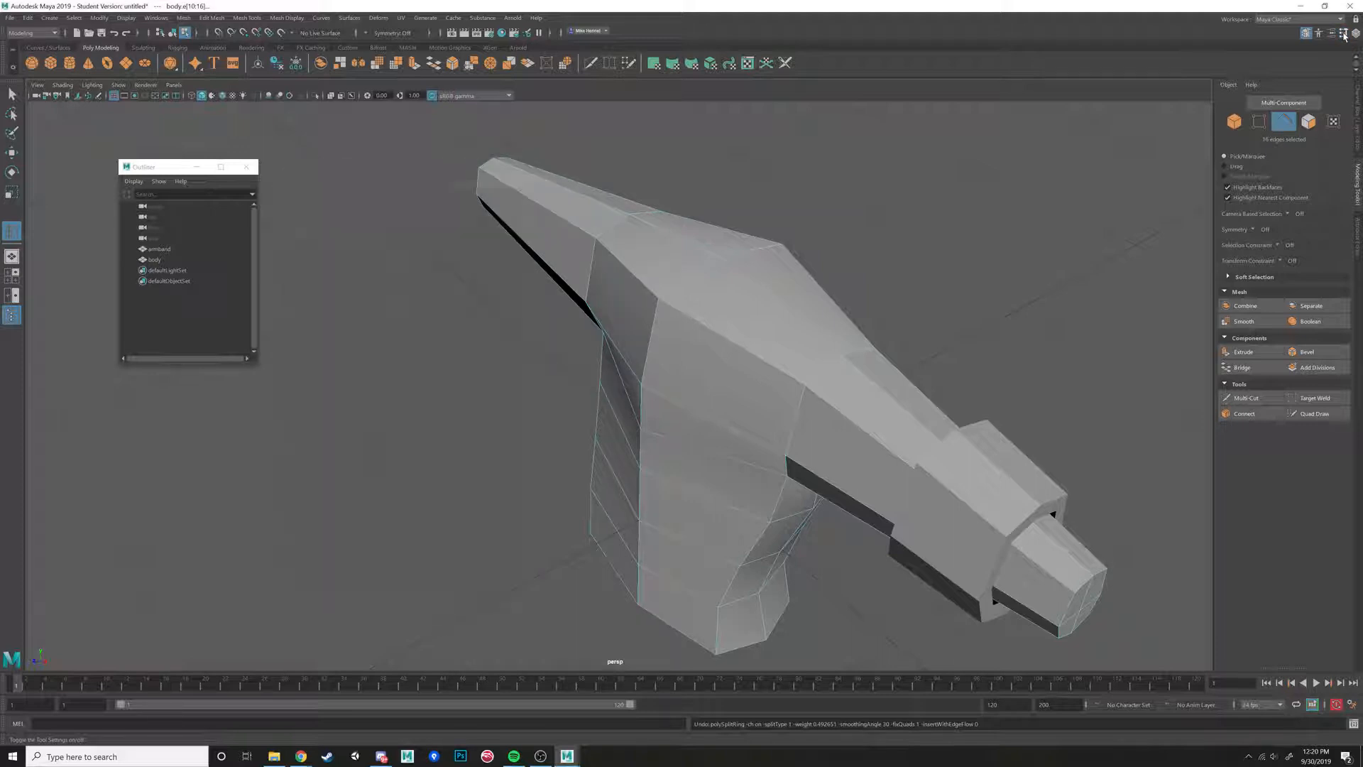
click(1344, 34)
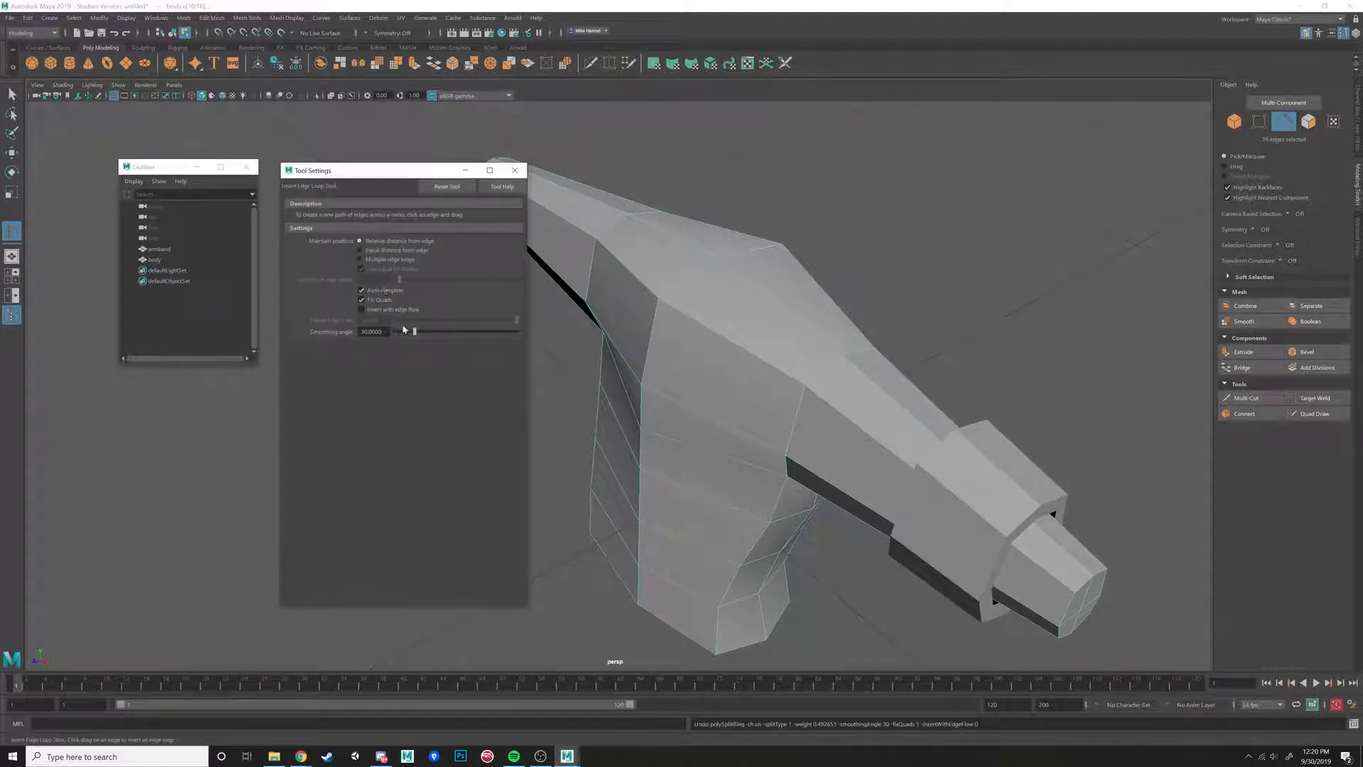
click(361, 310)
Try to insert an edge loop with edge flow on the upper chest, and undo the attempt.
alt+drag(735, 340, 758, 282)
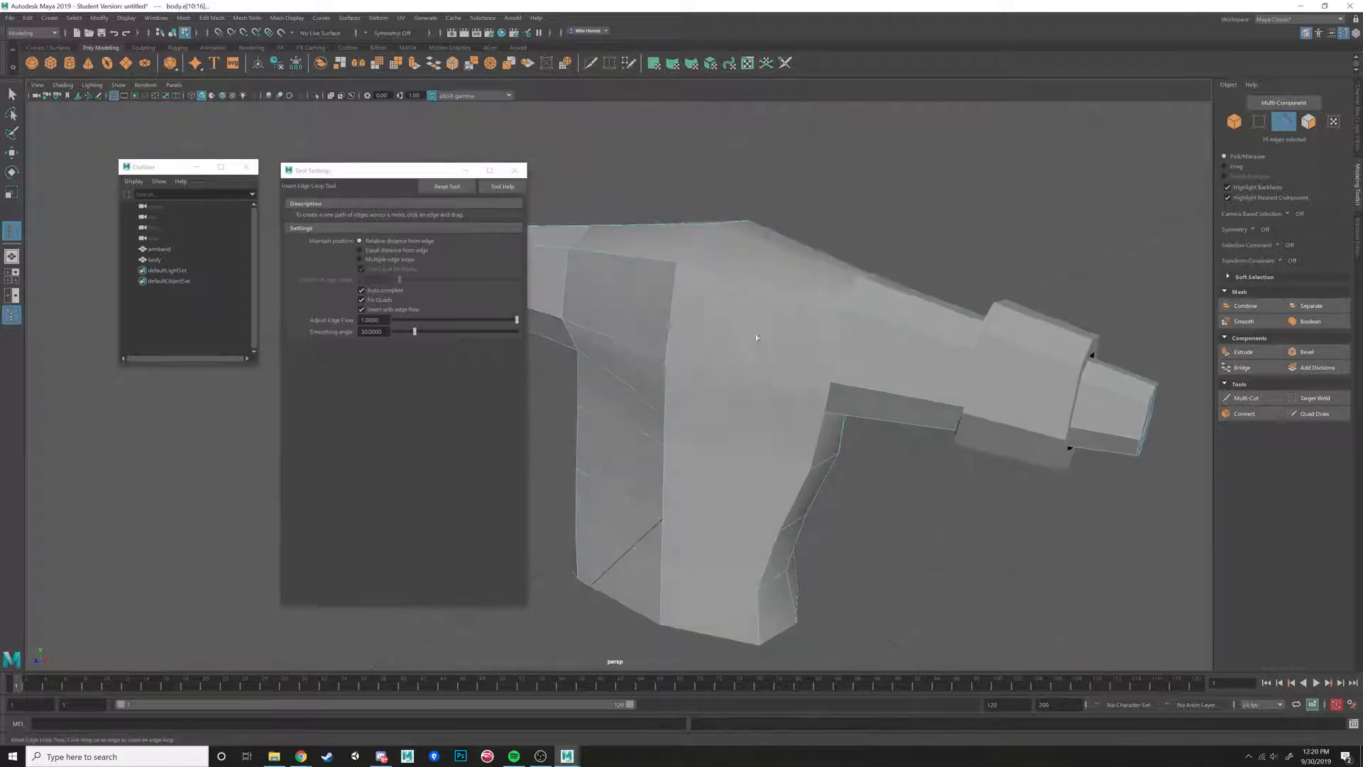
click(761, 282)
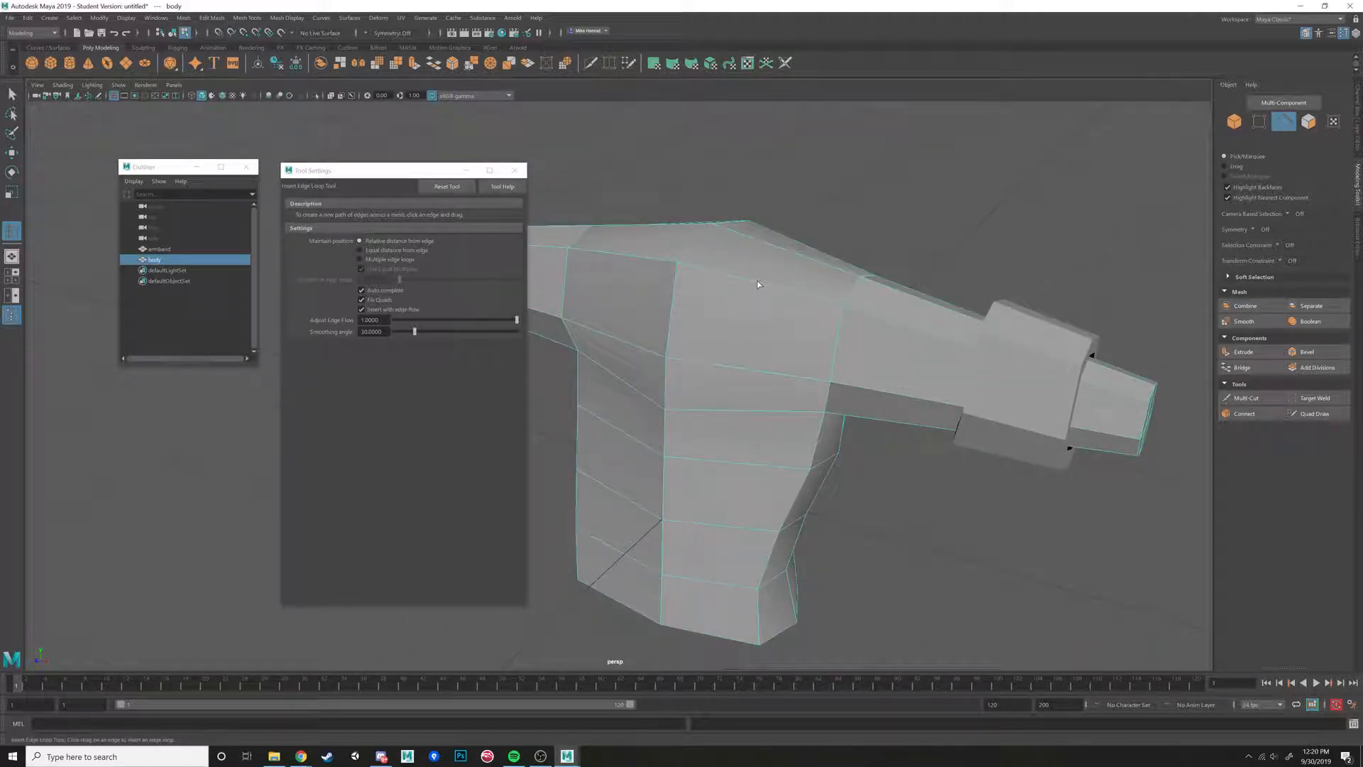
key(ctrl+z)
key(ctrl+z)
key(ctrl+z)
key(ctrl+z)
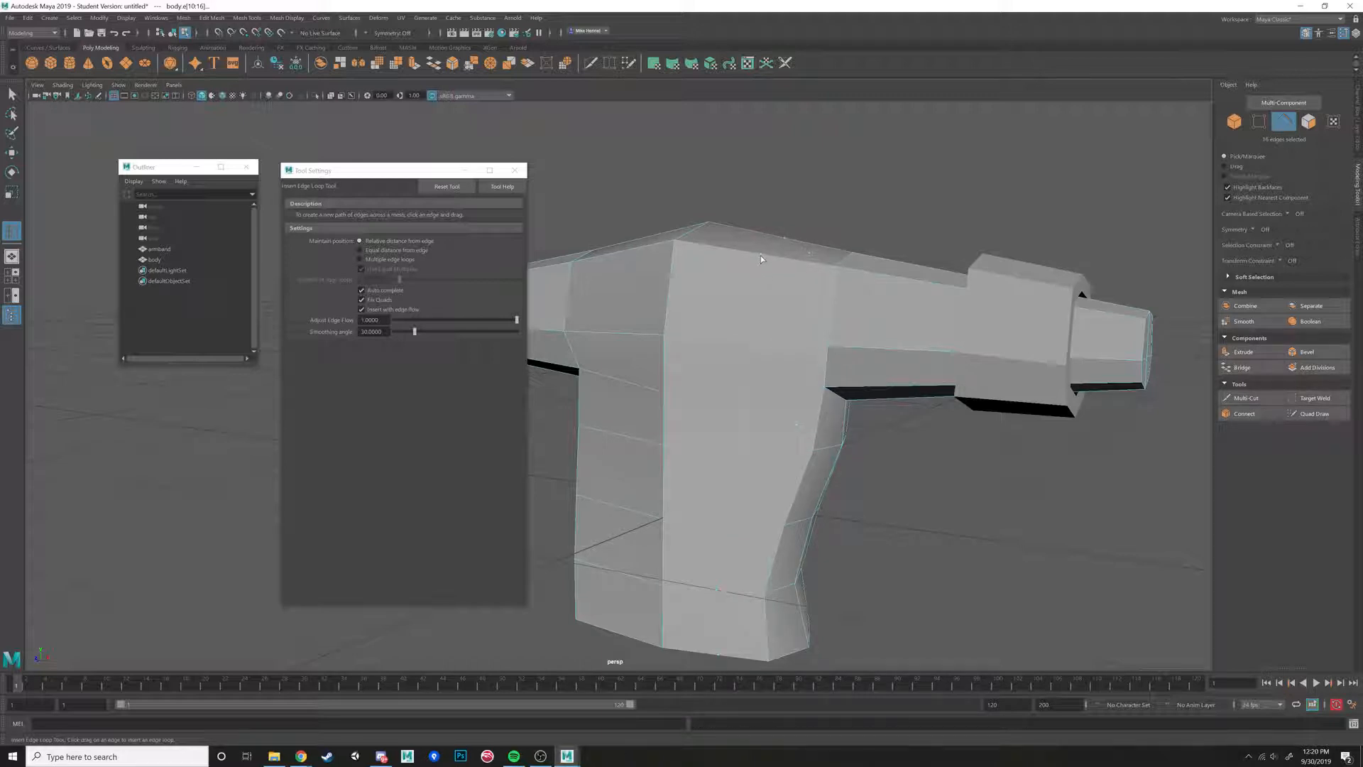
Insert a vertical edge loop with edge flow around the torso, midway between the chest's centre line and the sleeve.
alt+drag(760, 254, 703, 419)
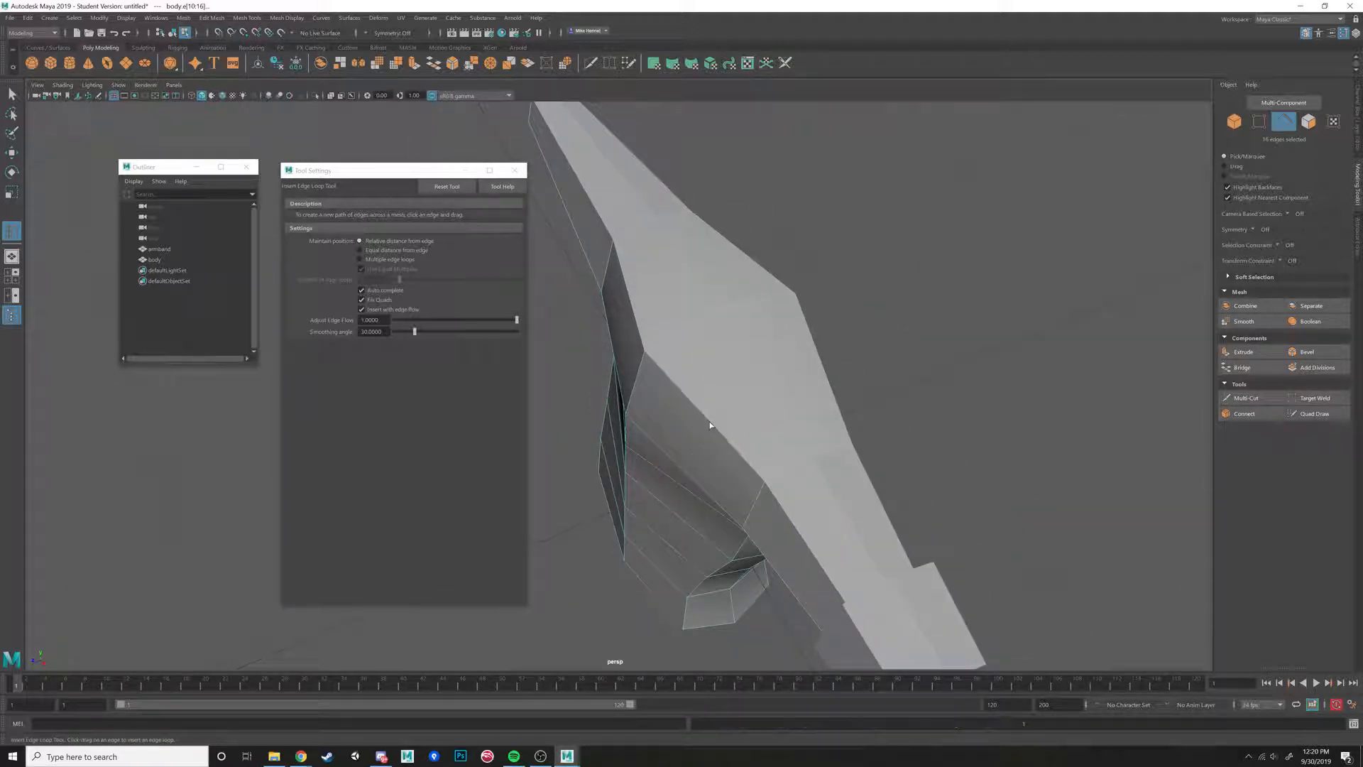
click(709, 424)
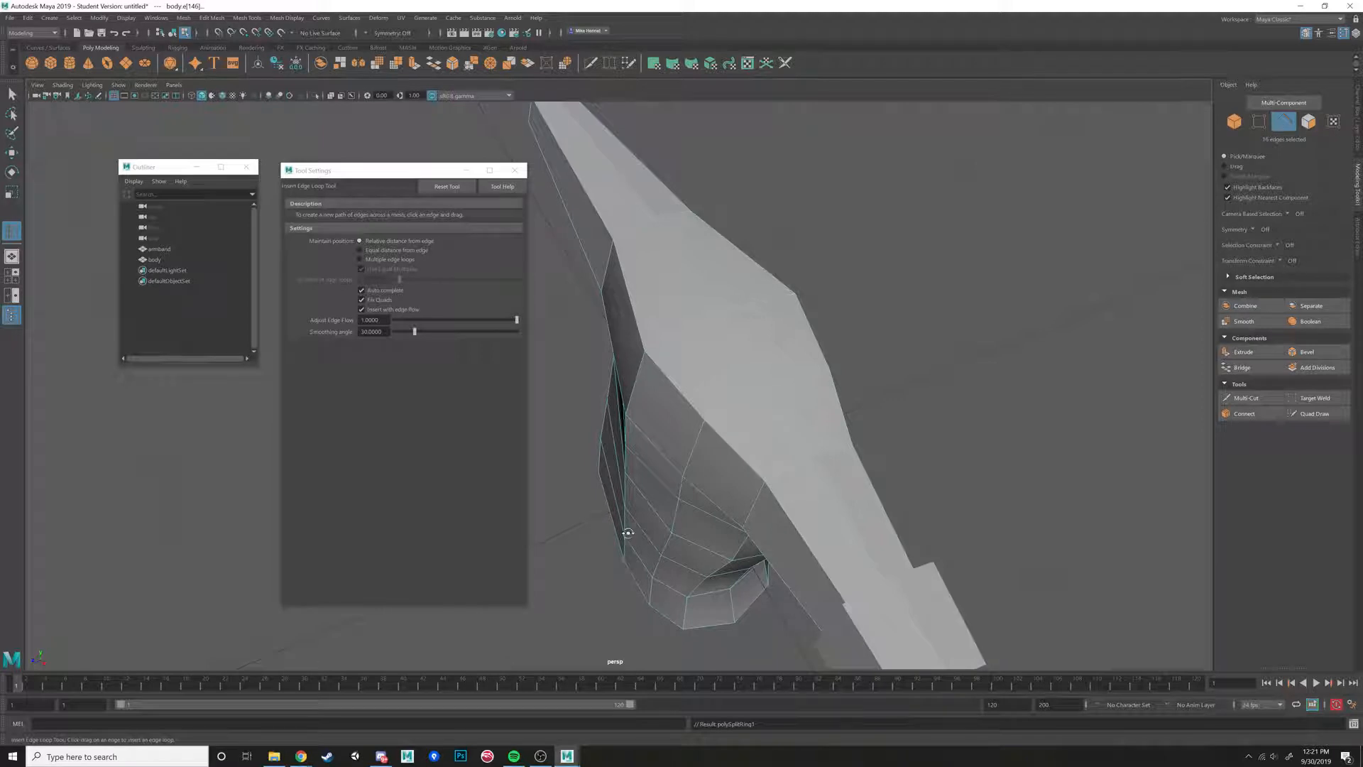
alt+drag(628, 533, 714, 355)
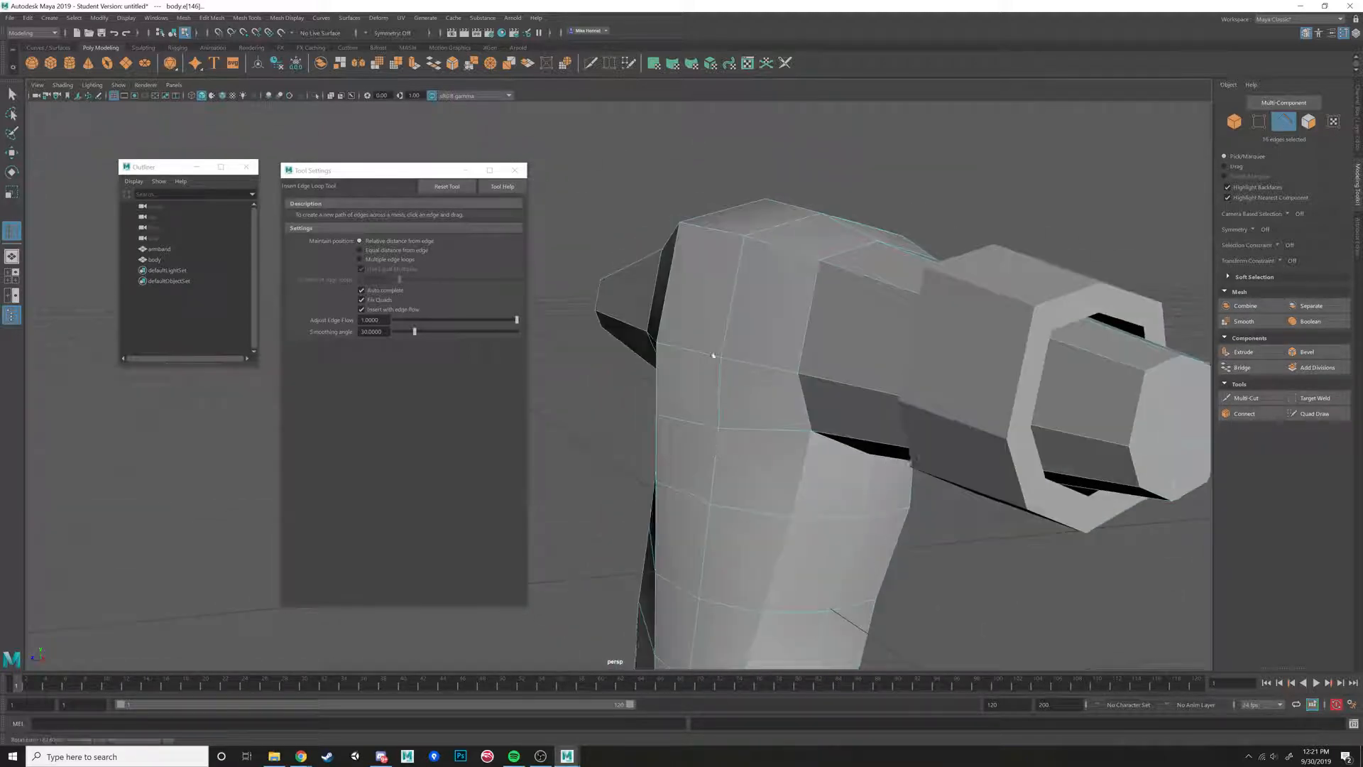
Try to insert a horizontal edge loop with edge flow across the upper chest and along the sleeve, undoing each attempt.
click(735, 298)
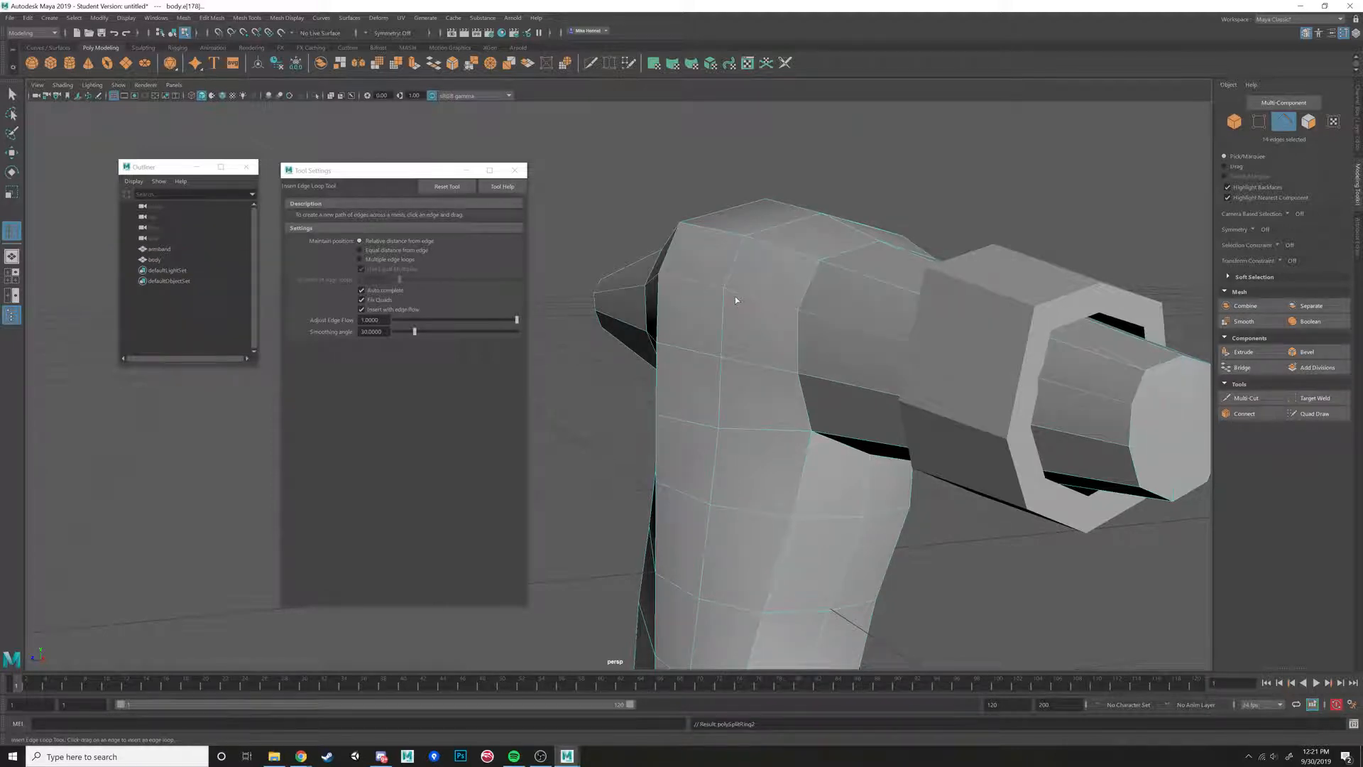
key(ctrl+z)
alt+drag(735, 299, 664, 298)
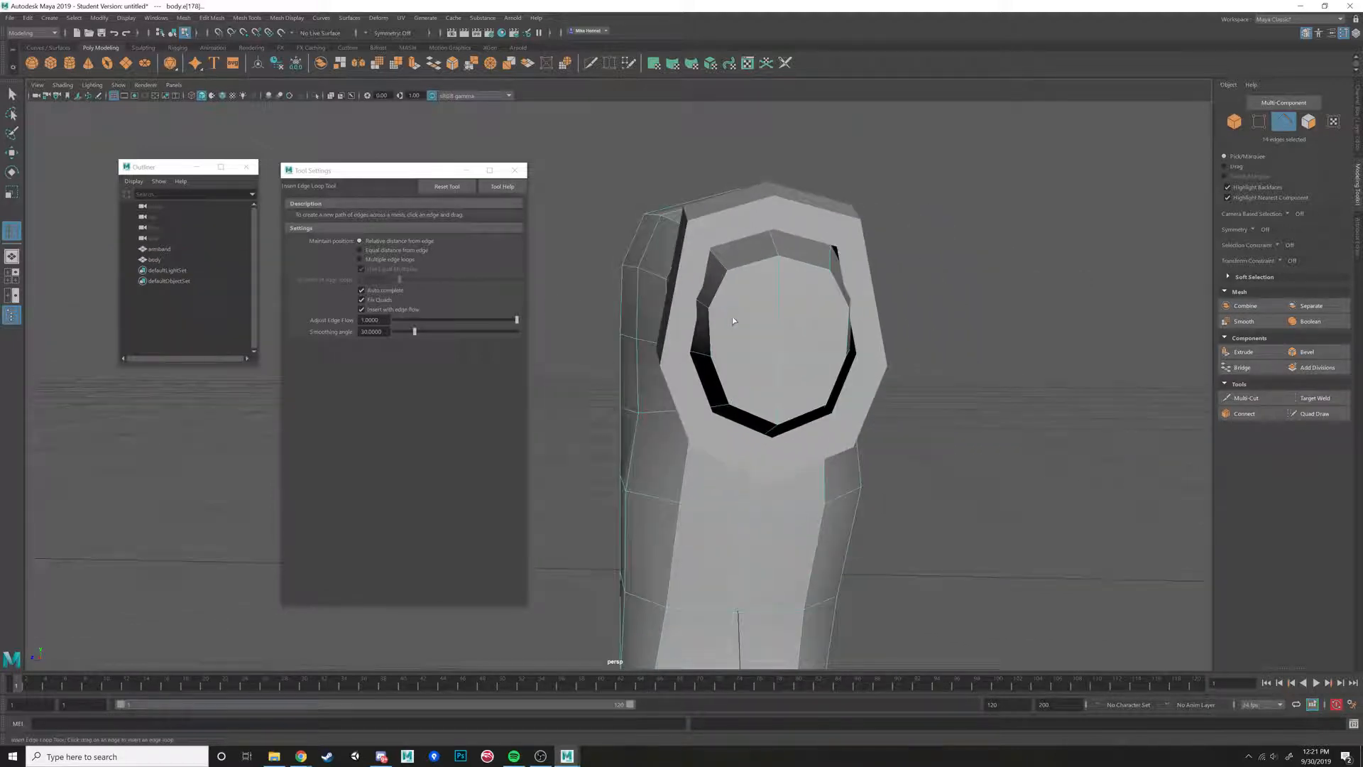
click(648, 280)
key(ctrl+z)
Disable Insert with edge flow, try the horizontal chest and sleeve loop without it, and undo the loop.
click(363, 311)
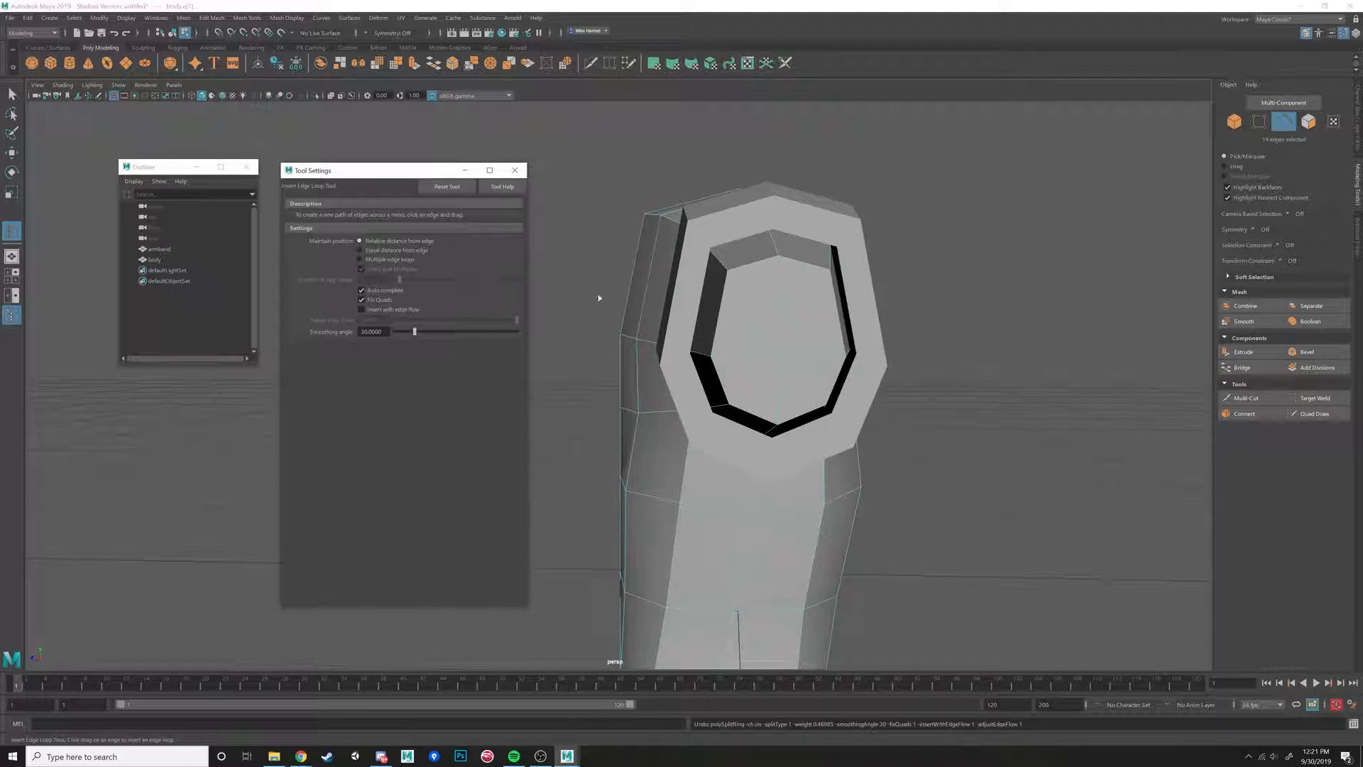
click(679, 308)
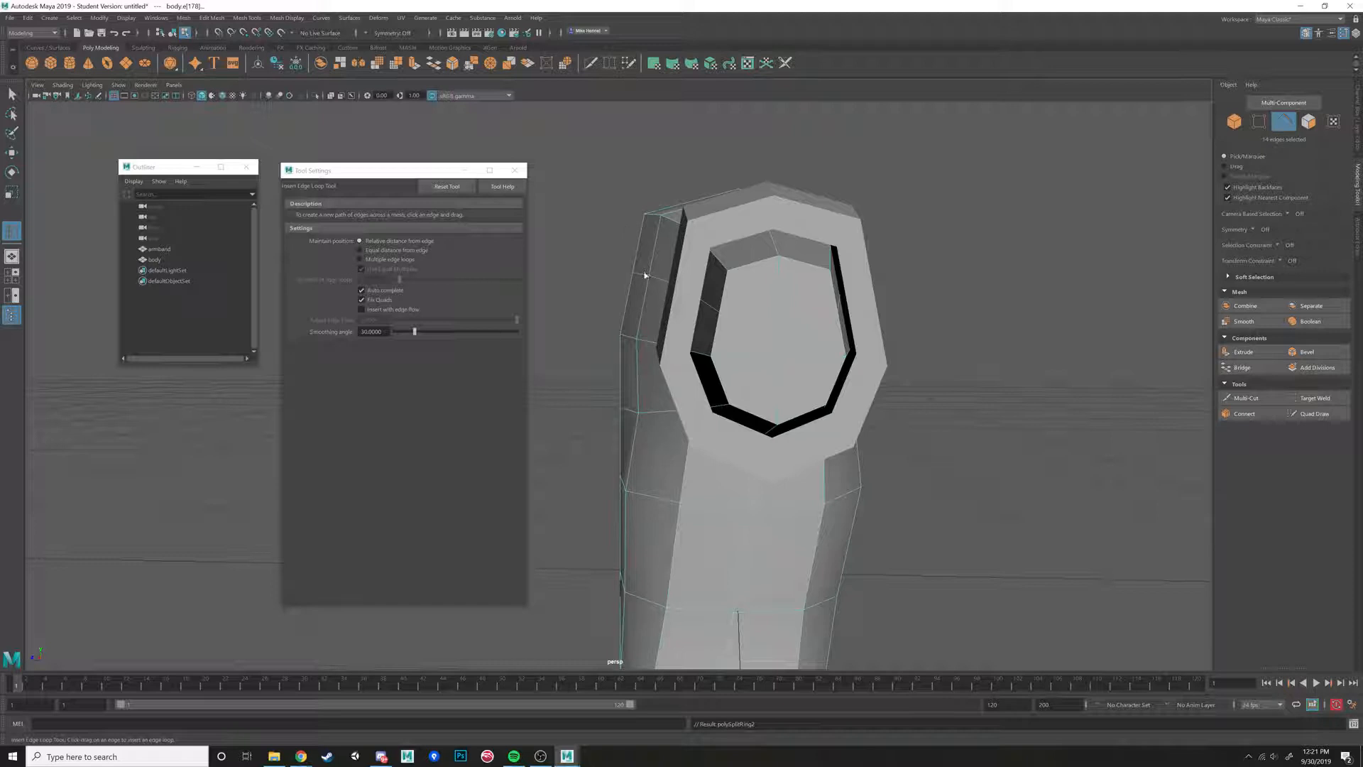
alt+drag(644, 275, 654, 279)
key(ctrl+z)
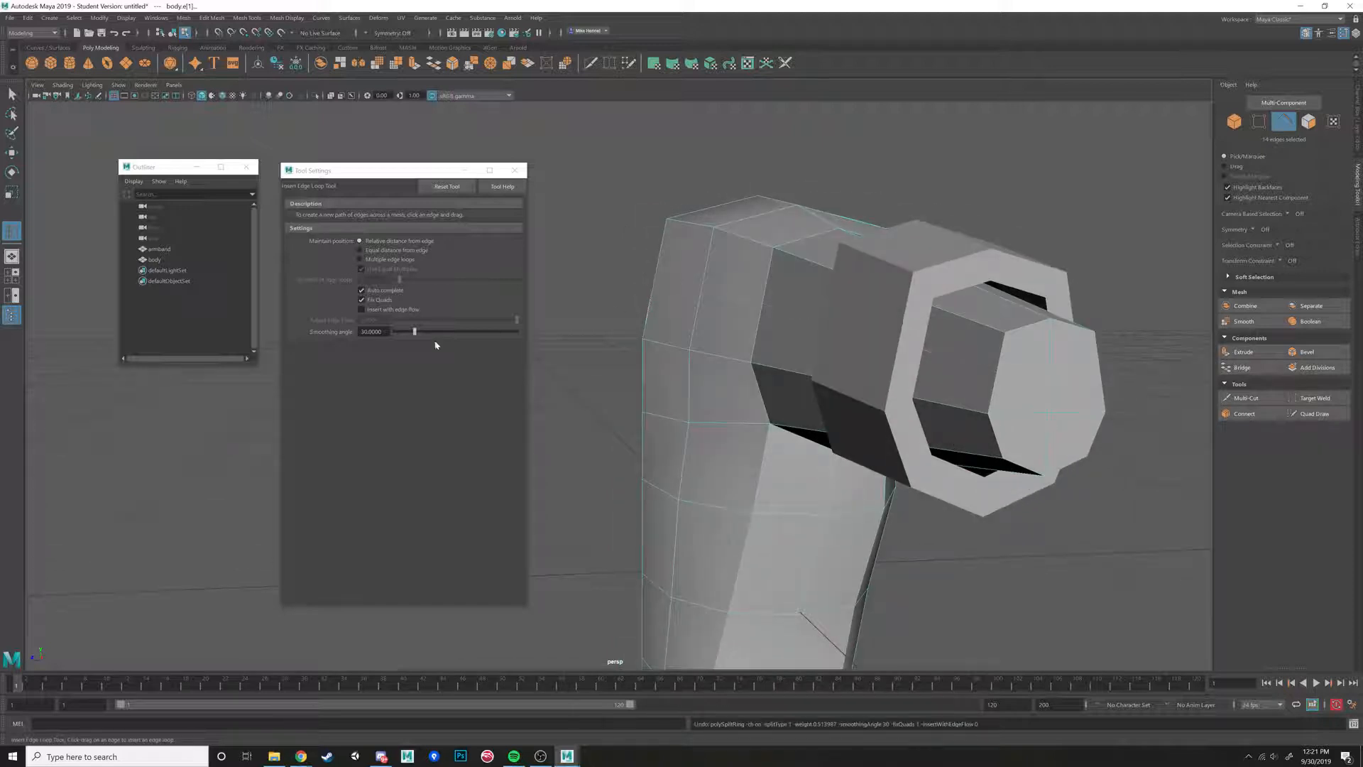
Enable Insert with edge flow again and insert a horizontal edge loop across the upper chest and along the sleeves.
click(364, 310)
drag(760, 304, 818, 328)
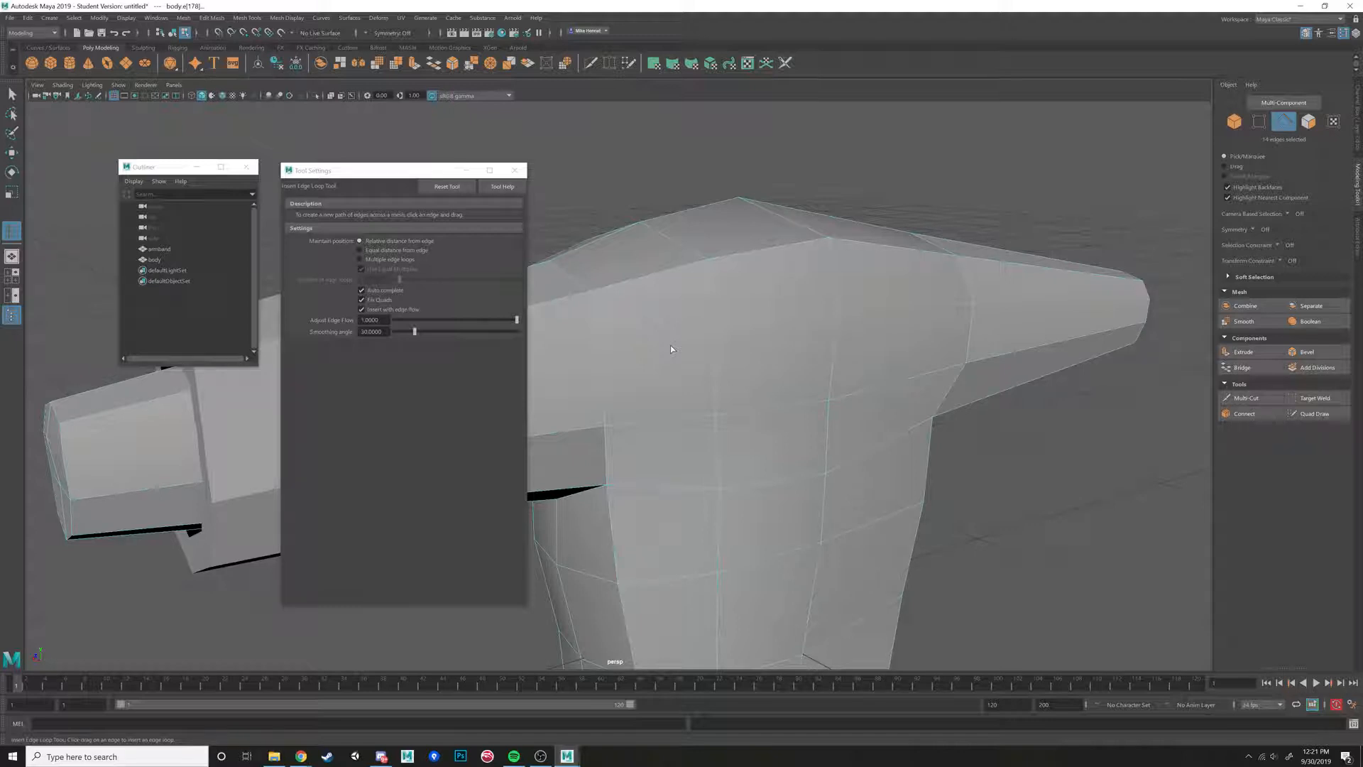
alt+drag(671, 346, 818, 344)
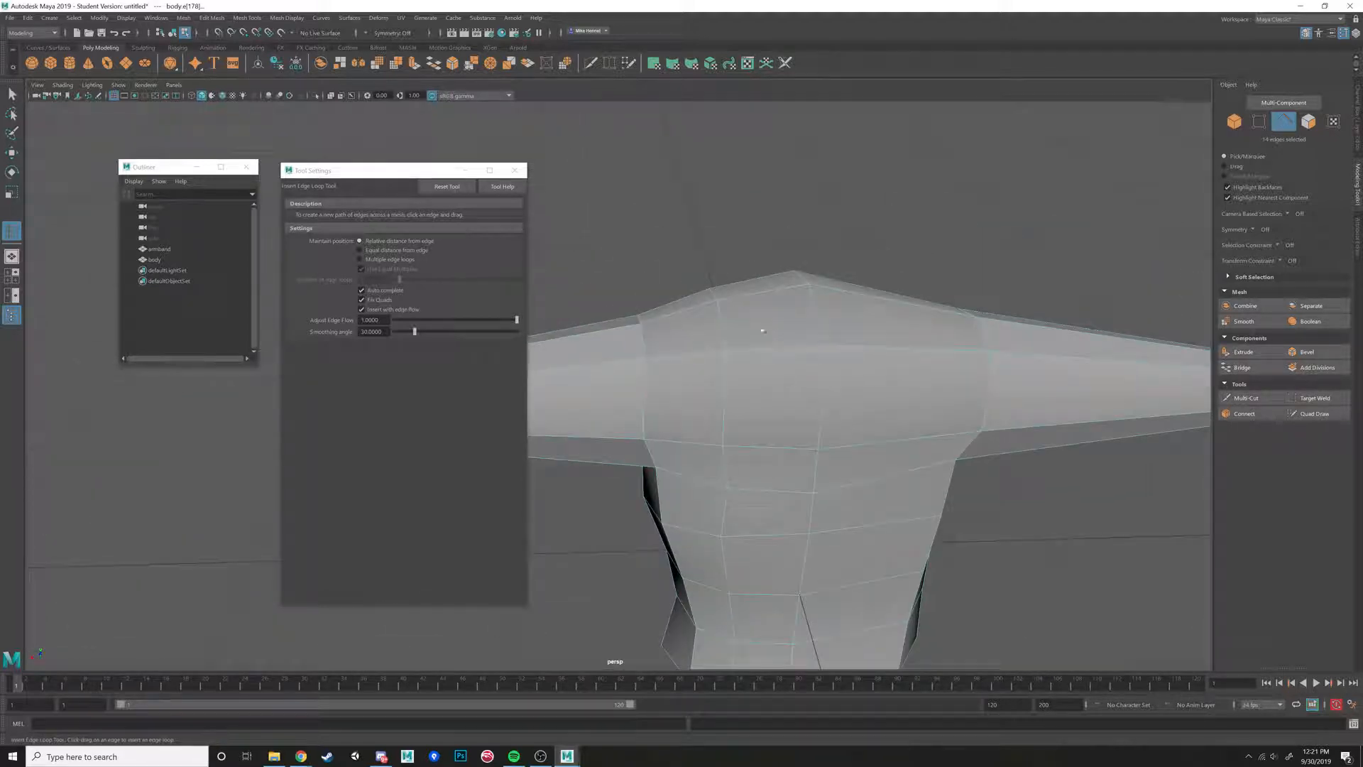
Disable Insert with edge flow and cut a Multi-Cut edge path from the upper shoulder down the chest to the sleeve's lower inner corner.
alt+drag(730, 328, 764, 327)
click(361, 309)
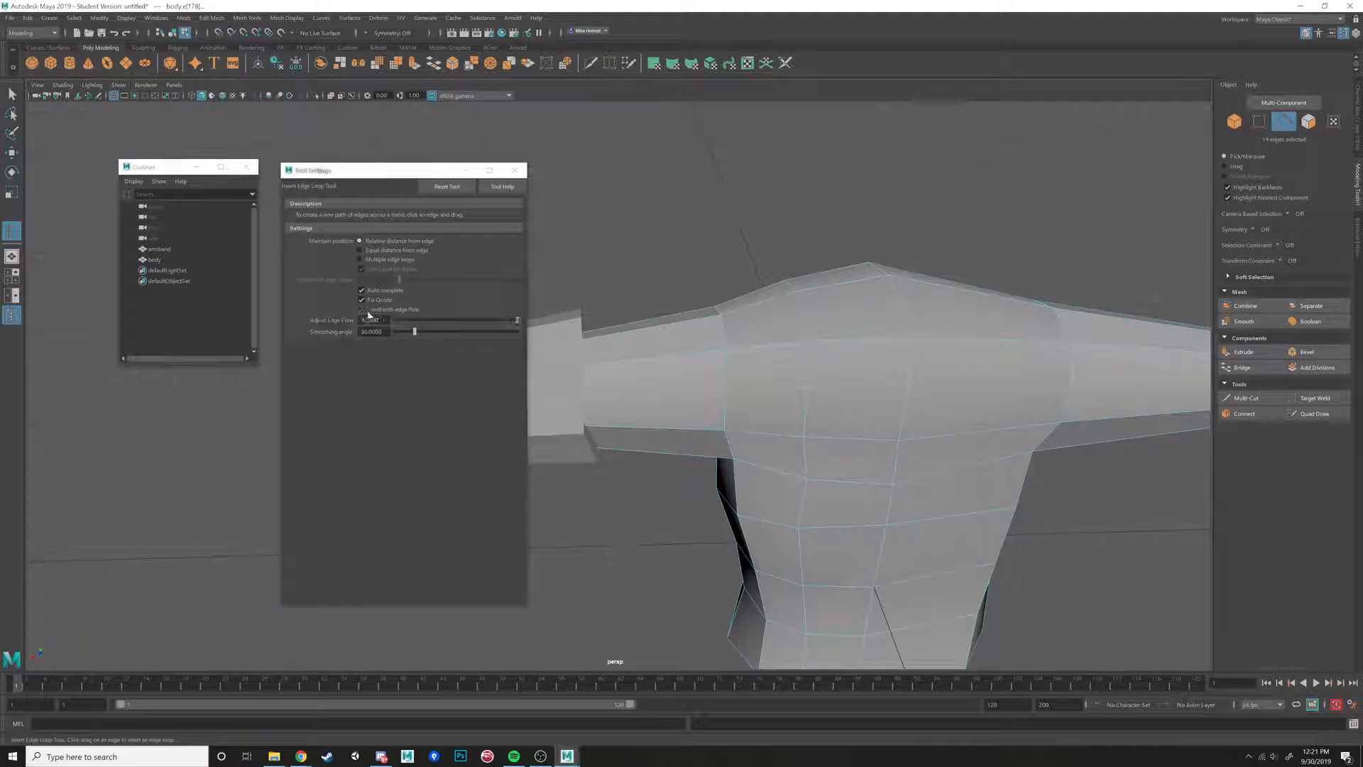
click(1242, 405)
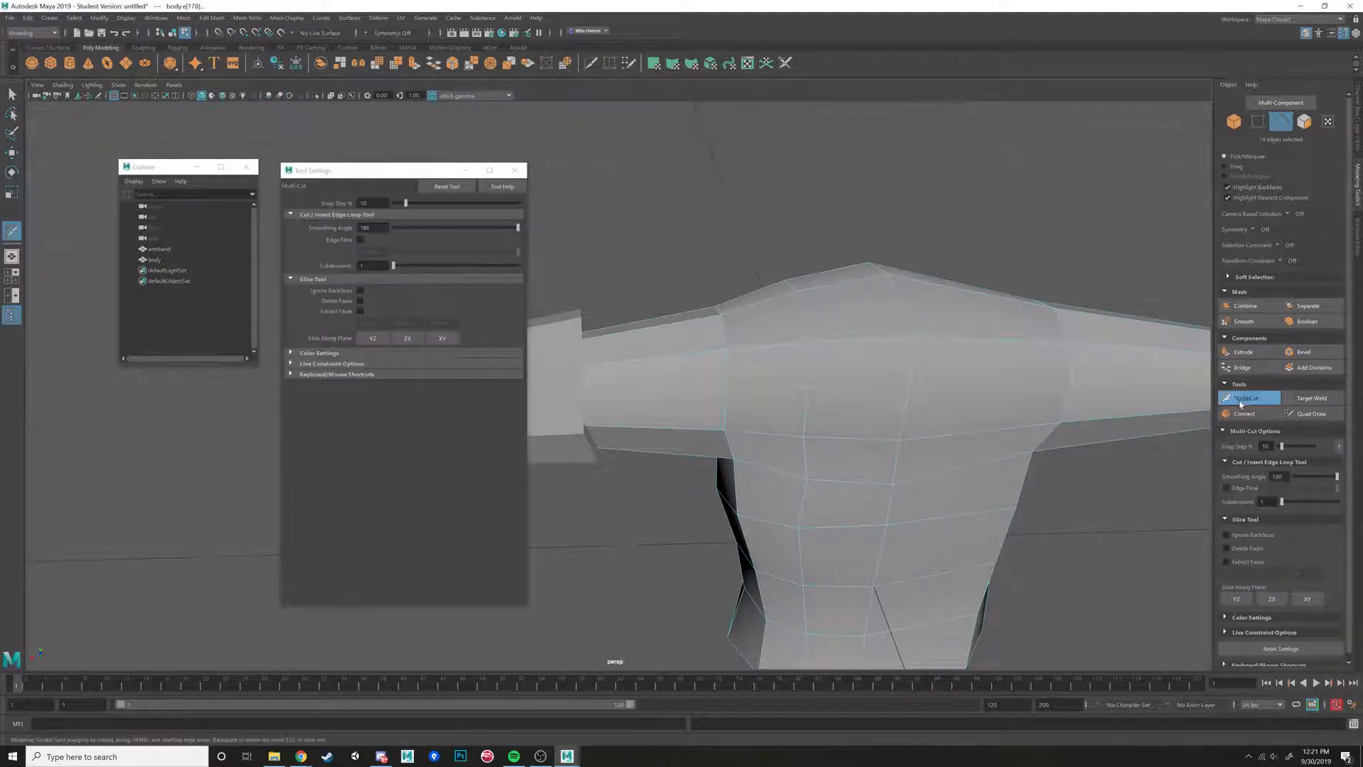
alt+drag(652, 359, 641, 349)
alt+right_drag(641, 350, 655, 338)
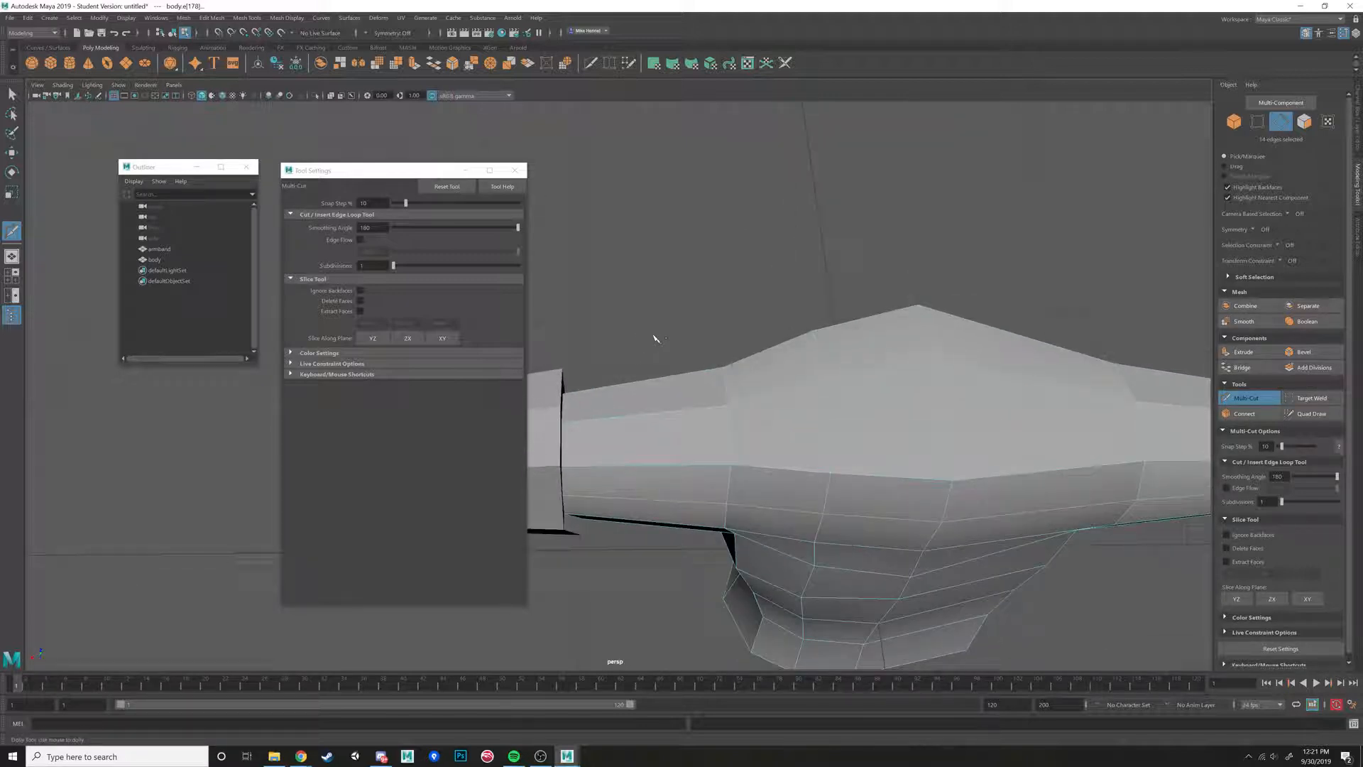
alt+drag(775, 393, 760, 405)
alt+right_drag(761, 405, 746, 429)
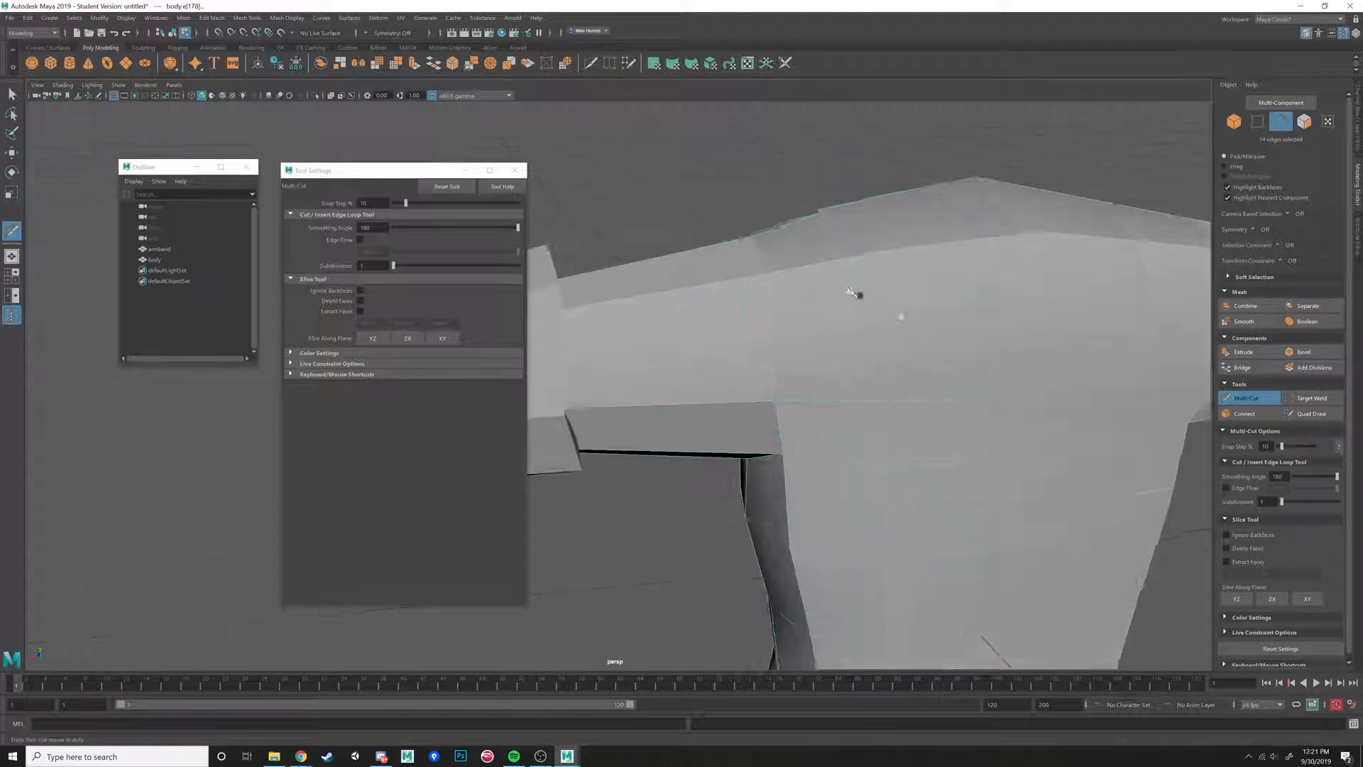
click(836, 261)
alt+drag(885, 311, 837, 405)
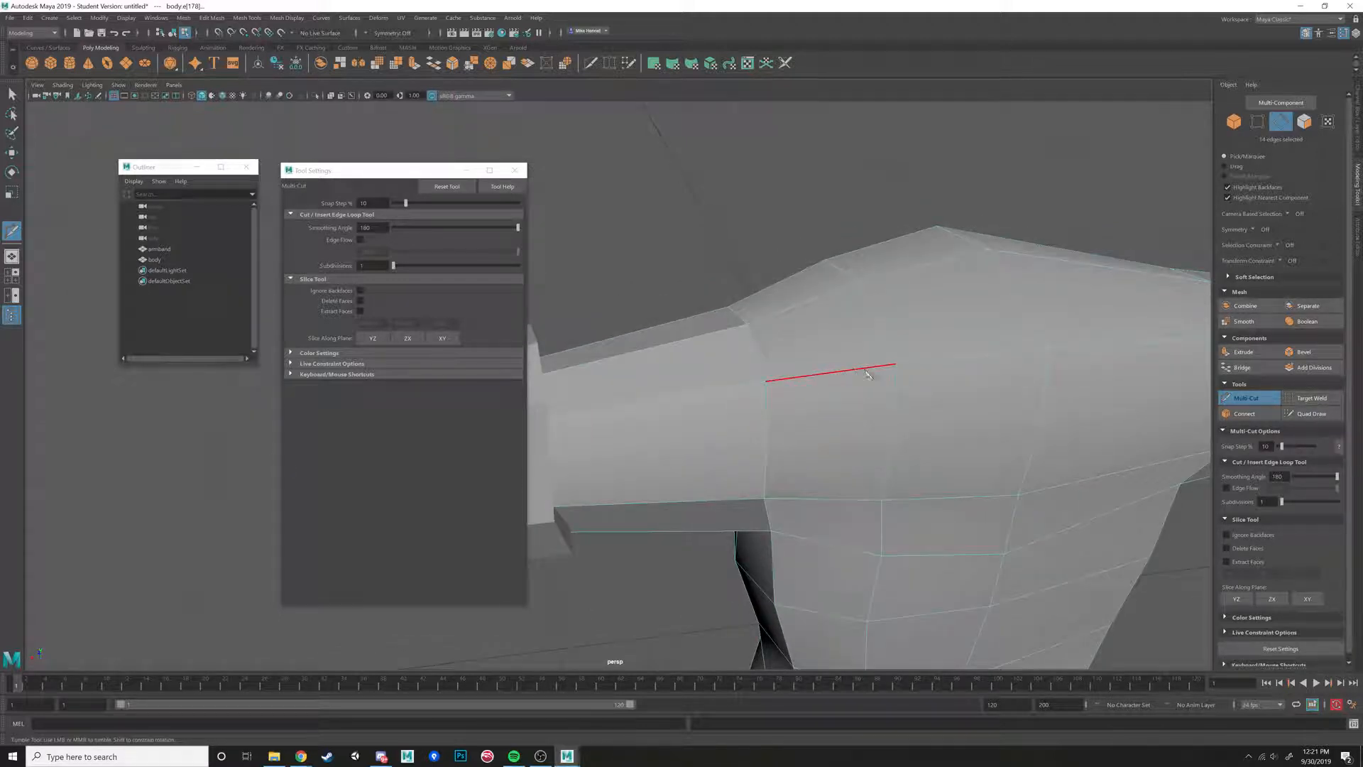
click(825, 333)
click(828, 372)
click(824, 437)
click(764, 498)
right_click(765, 497)
Examine the vertices and edges along the new shoulder cut, selecting them in vertex and edge mode.
alt+drag(889, 369, 822, 367)
key(w)
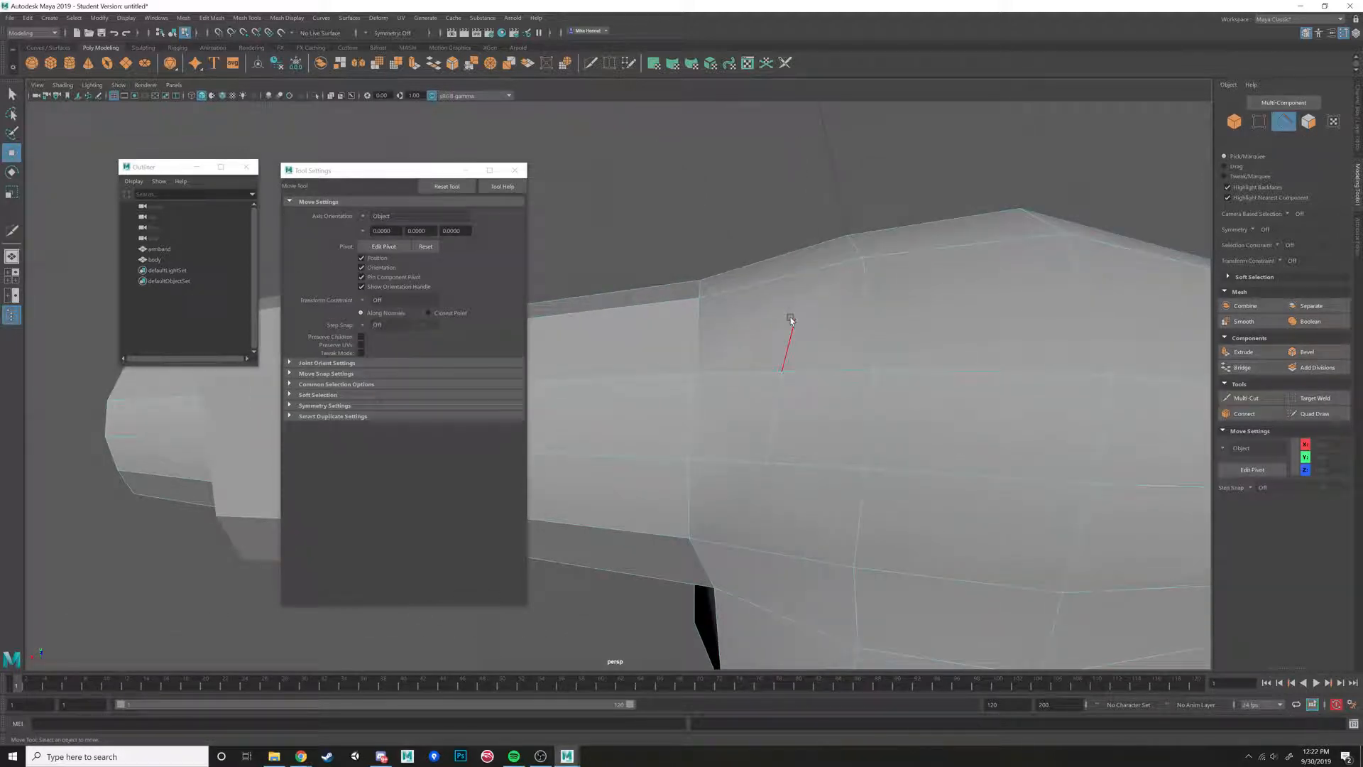
right_drag(791, 320, 749, 316)
click(794, 315)
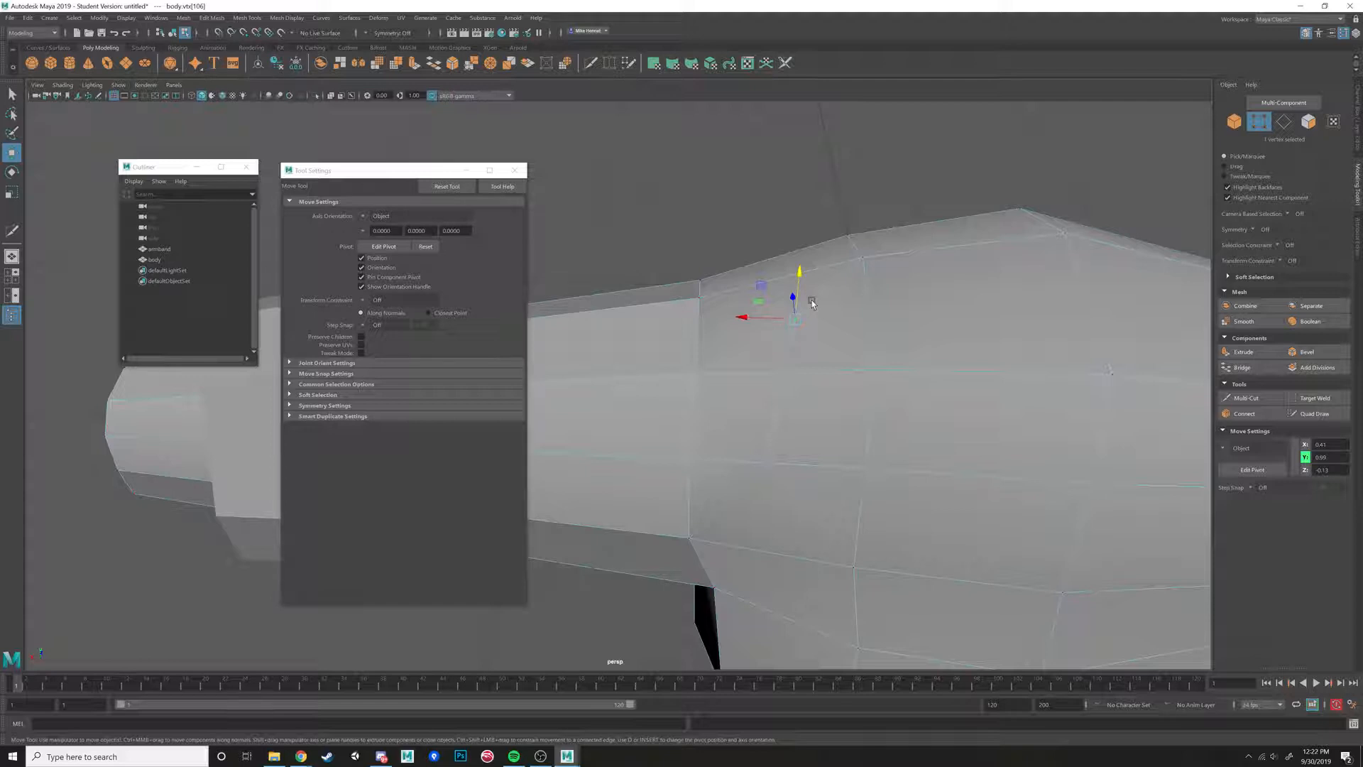
alt+drag(832, 270, 753, 307)
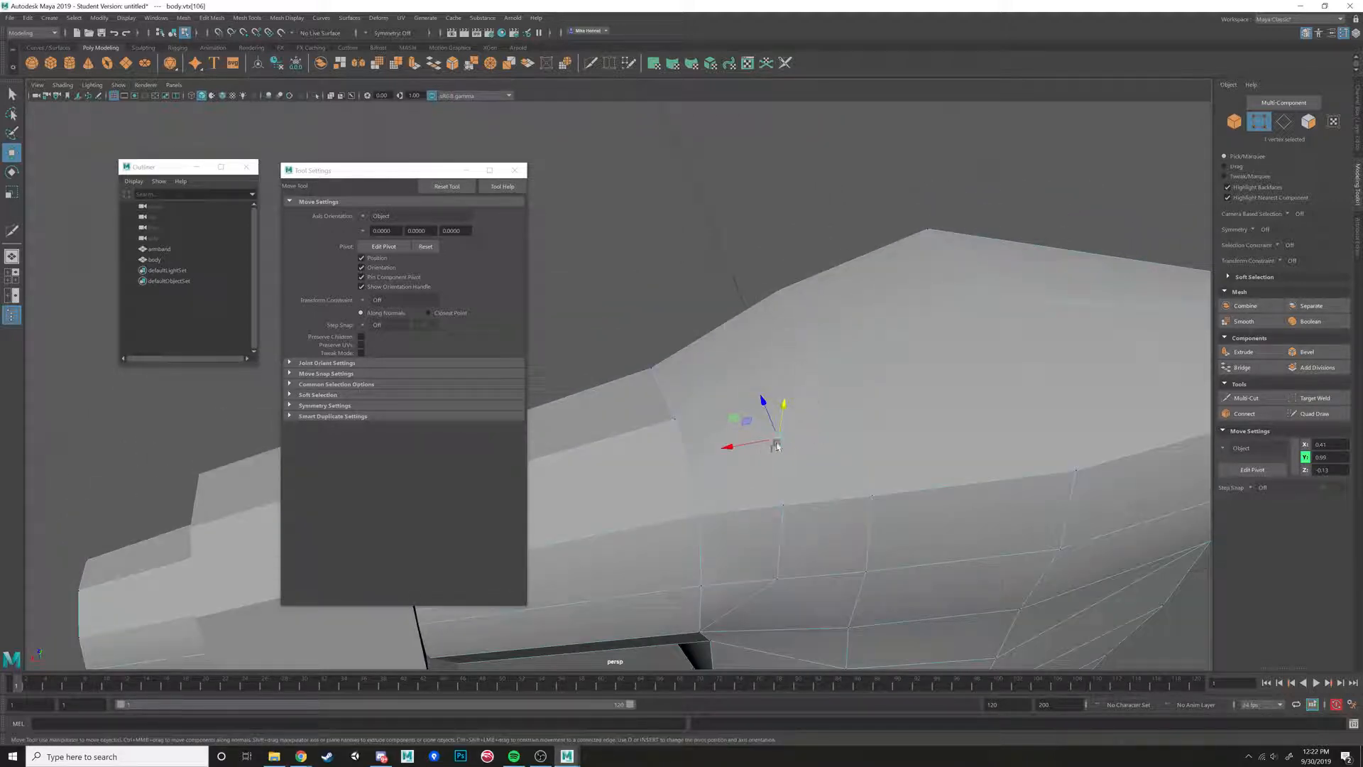
right_drag(777, 444, 782, 406)
click(797, 402)
click(712, 413)
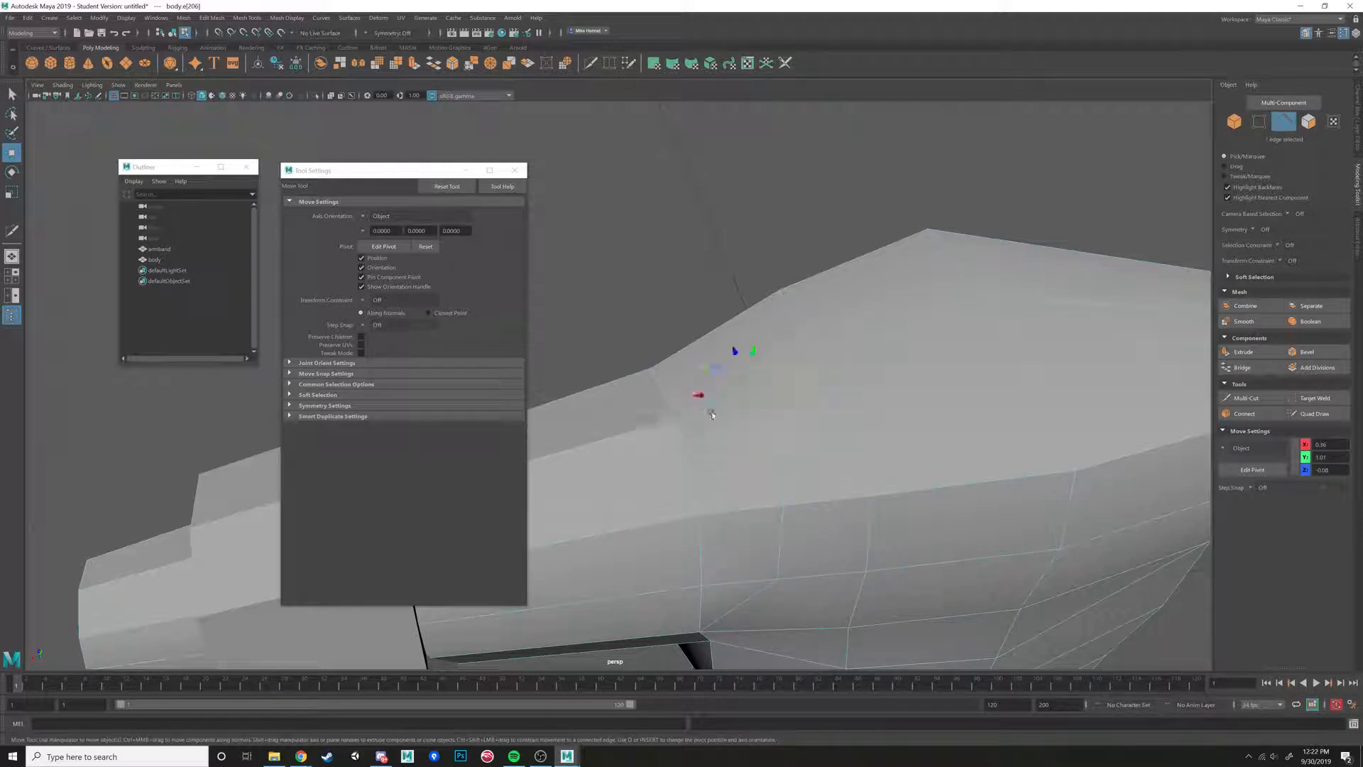
click(687, 465)
click(748, 510)
click(782, 474)
click(773, 395)
click(684, 453)
Examine the shapes of the faces beside the shoulder cut, from the shoulder top to the triangle at the sleeve joint.
right_click(695, 449)
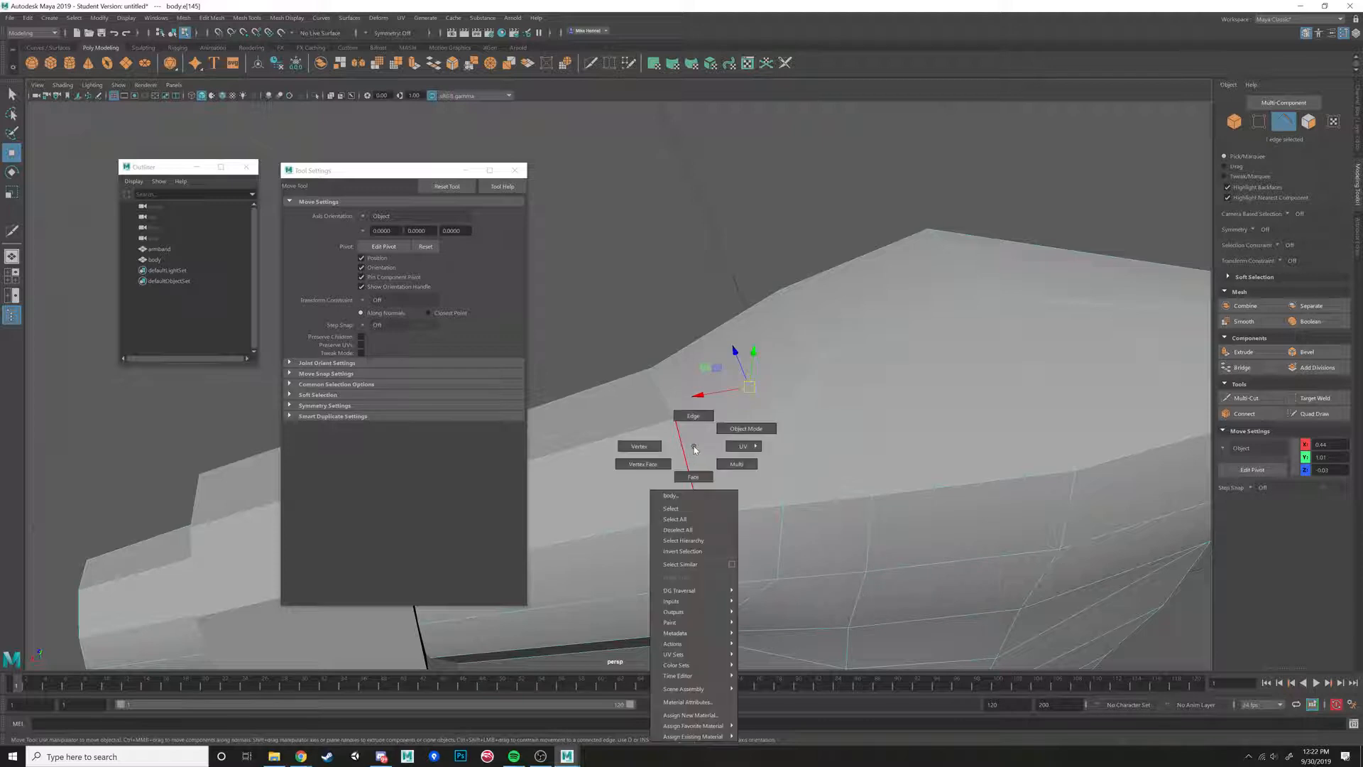
click(693, 477)
click(717, 440)
scroll(772, 436, up, 5)
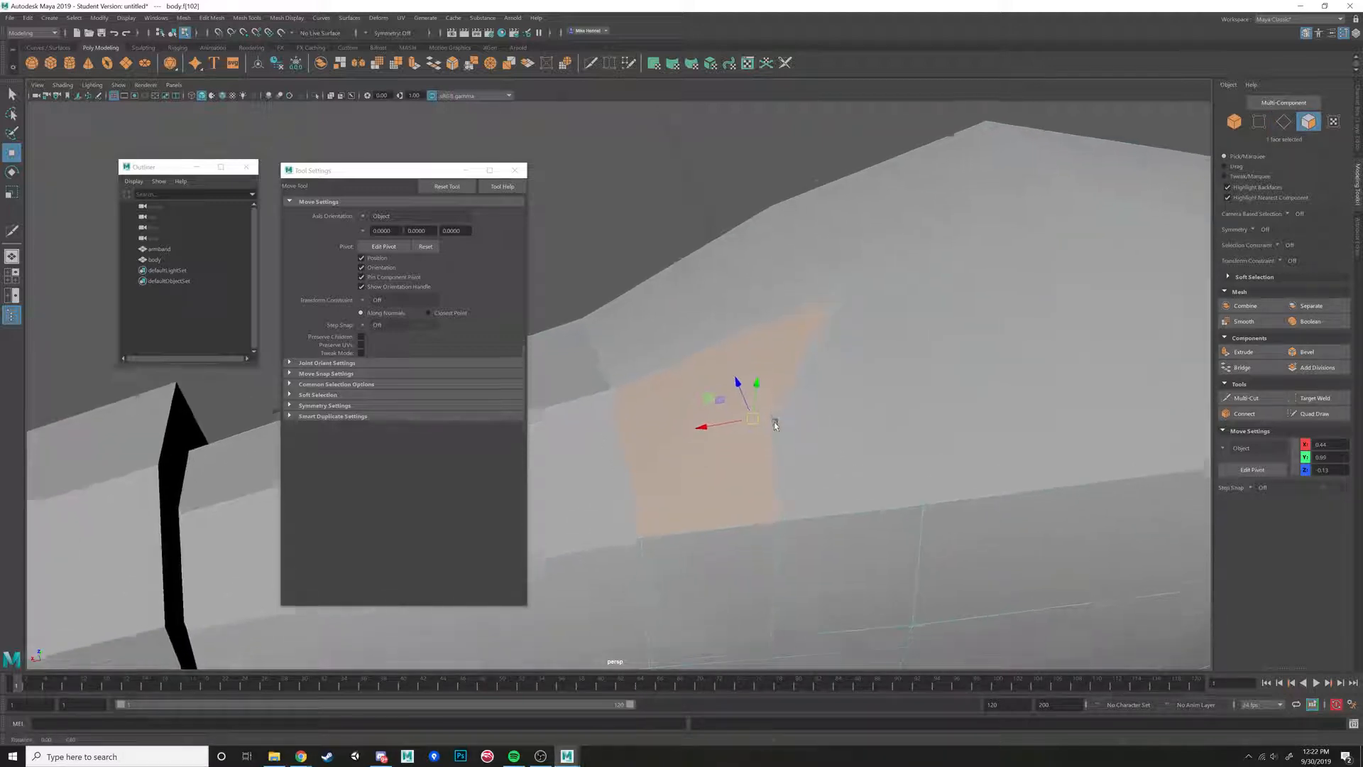
alt+drag(774, 422, 788, 408)
click(851, 399)
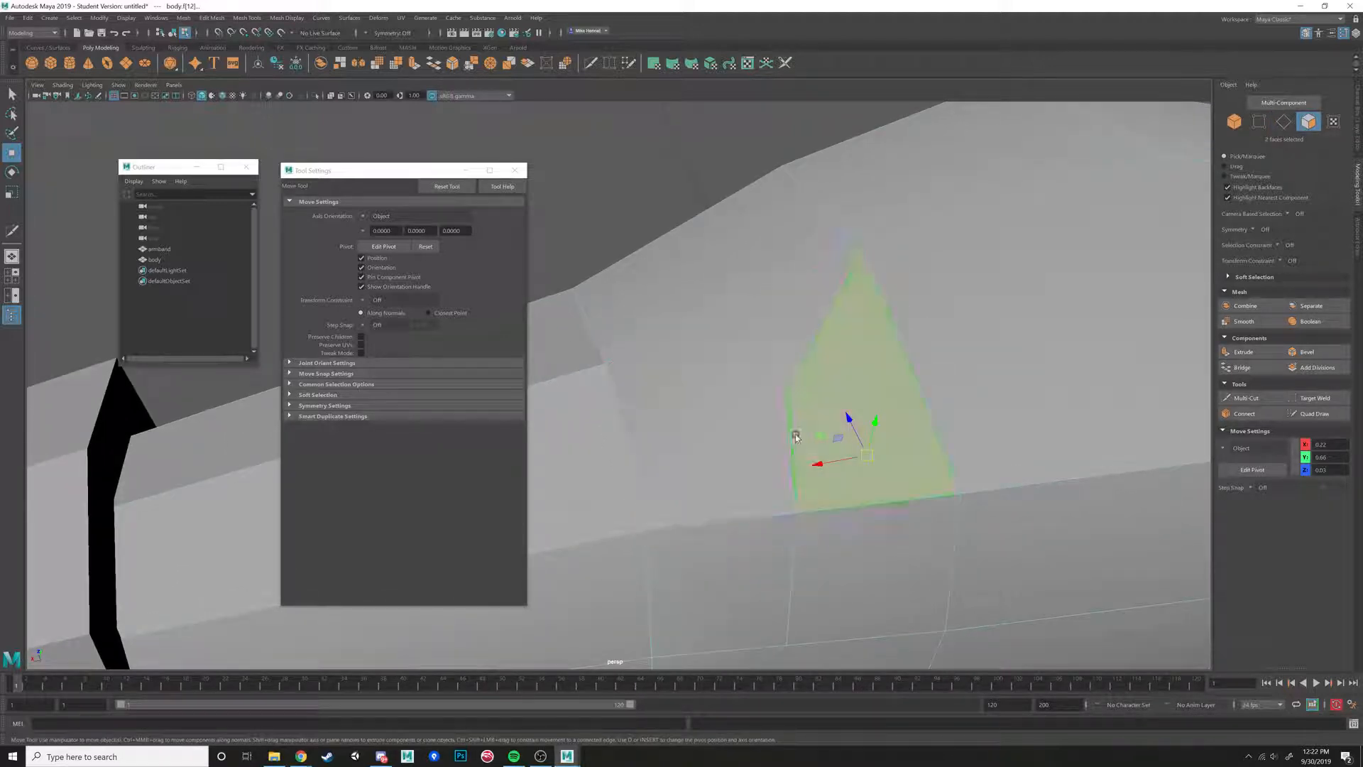
alt+middle_drag(847, 511, 881, 281)
click(747, 424)
alt+drag(822, 424, 824, 514)
alt+middle_drag(824, 514, 839, 579)
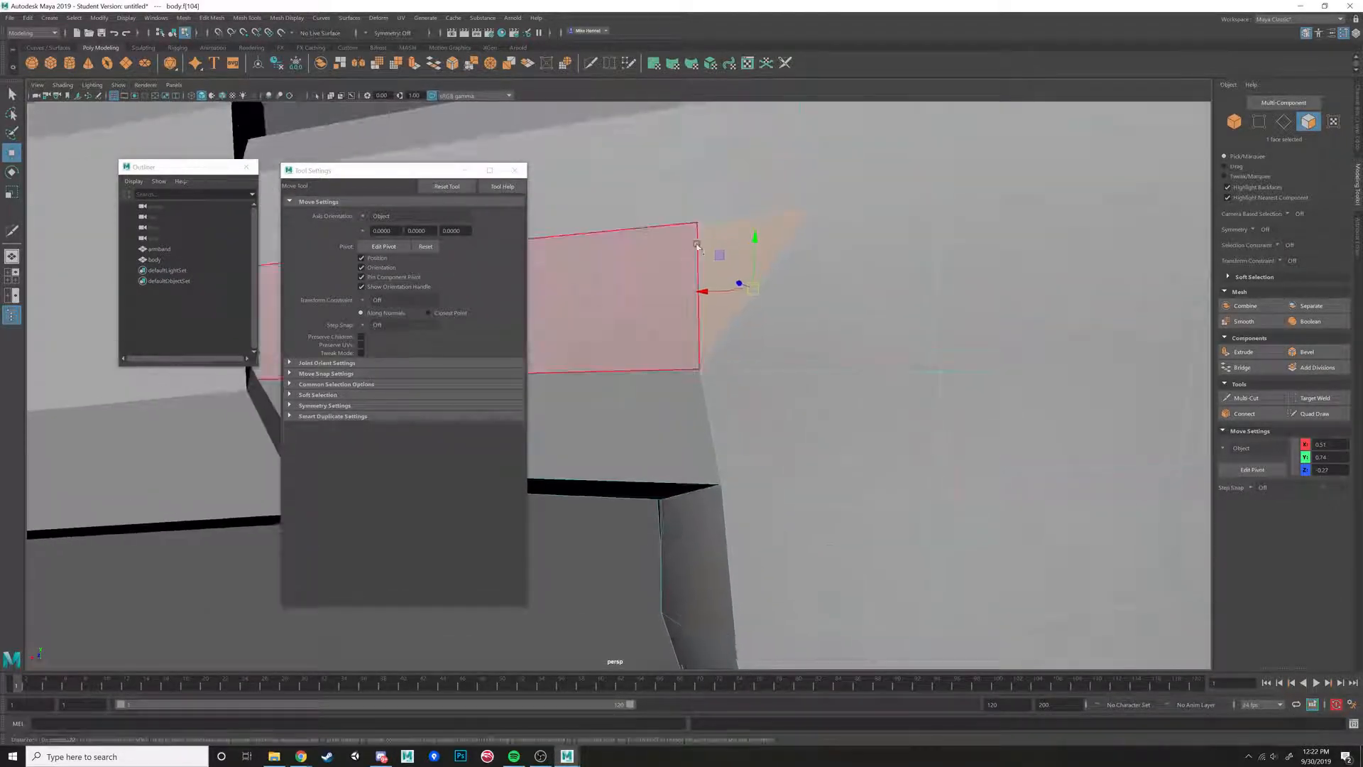
alt+middle_drag(697, 245, 663, 404)
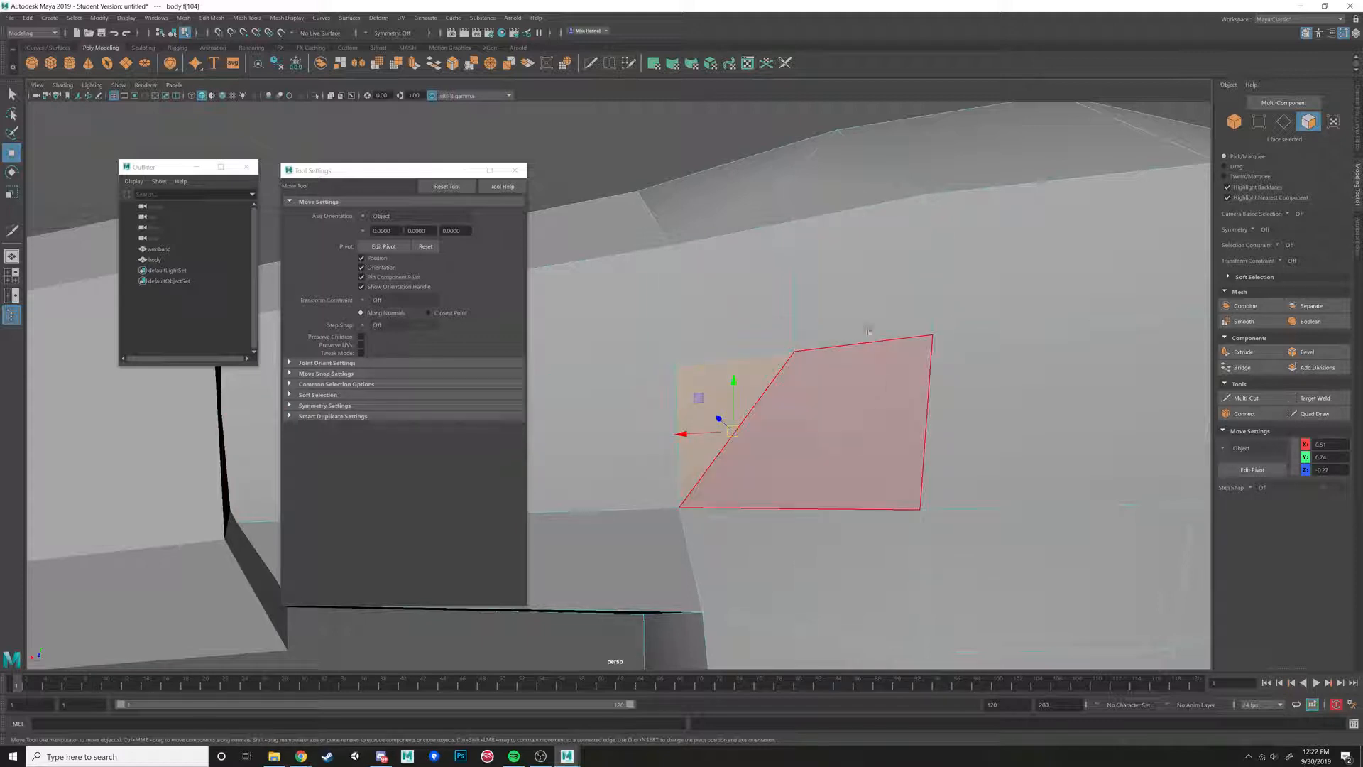
alt+drag(838, 373, 804, 304)
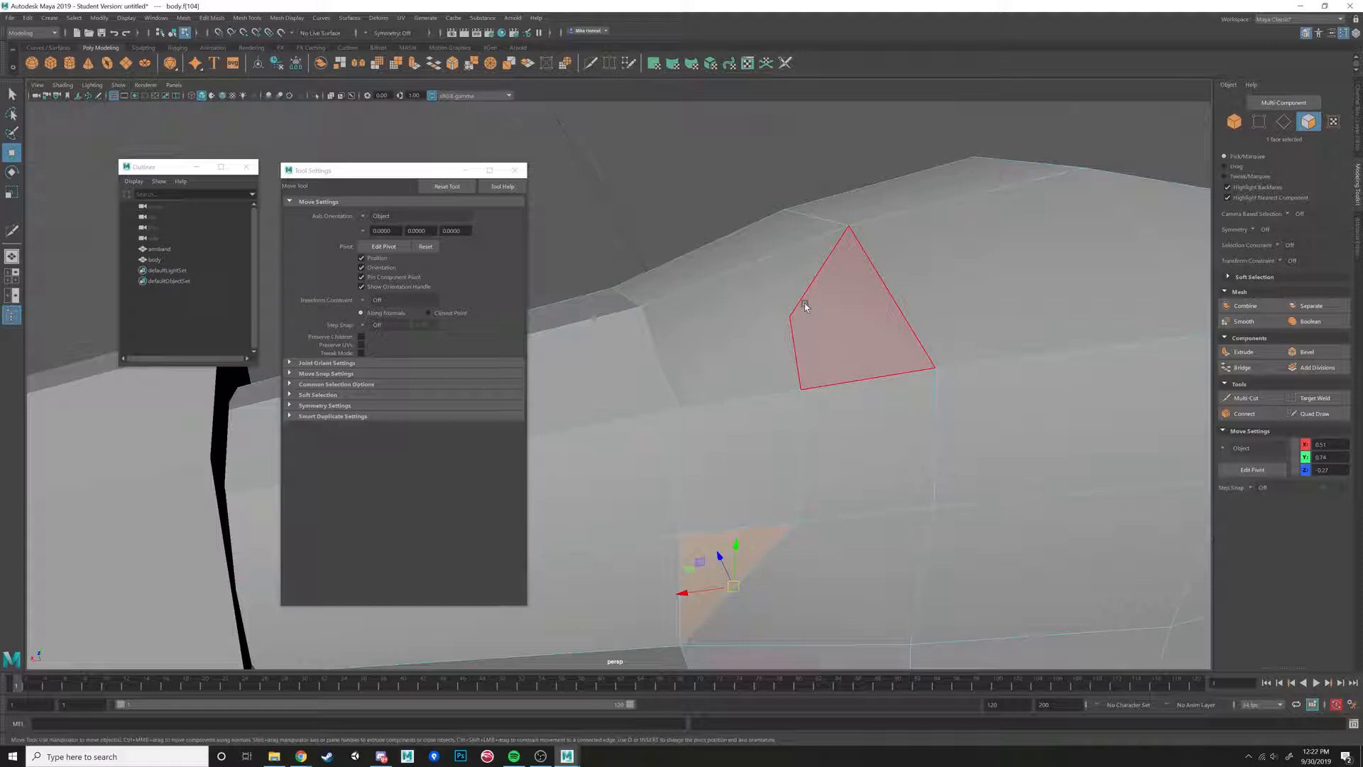
alt+drag(805, 304, 803, 399)
alt+middle_drag(804, 399, 906, 382)
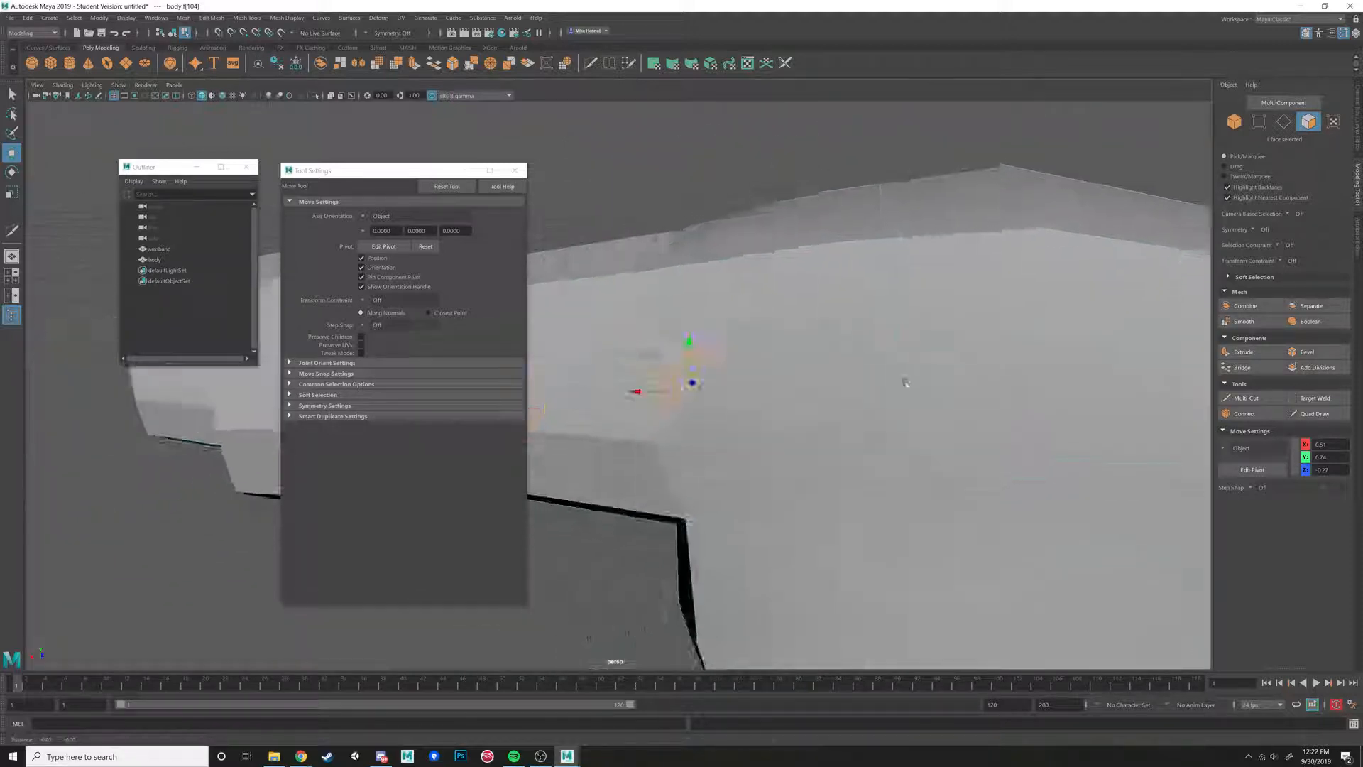
alt+drag(905, 382, 927, 385)
Try a horizontal Multi-Cut edge loop across the chest and sleeves, and undo it.
click(1247, 397)
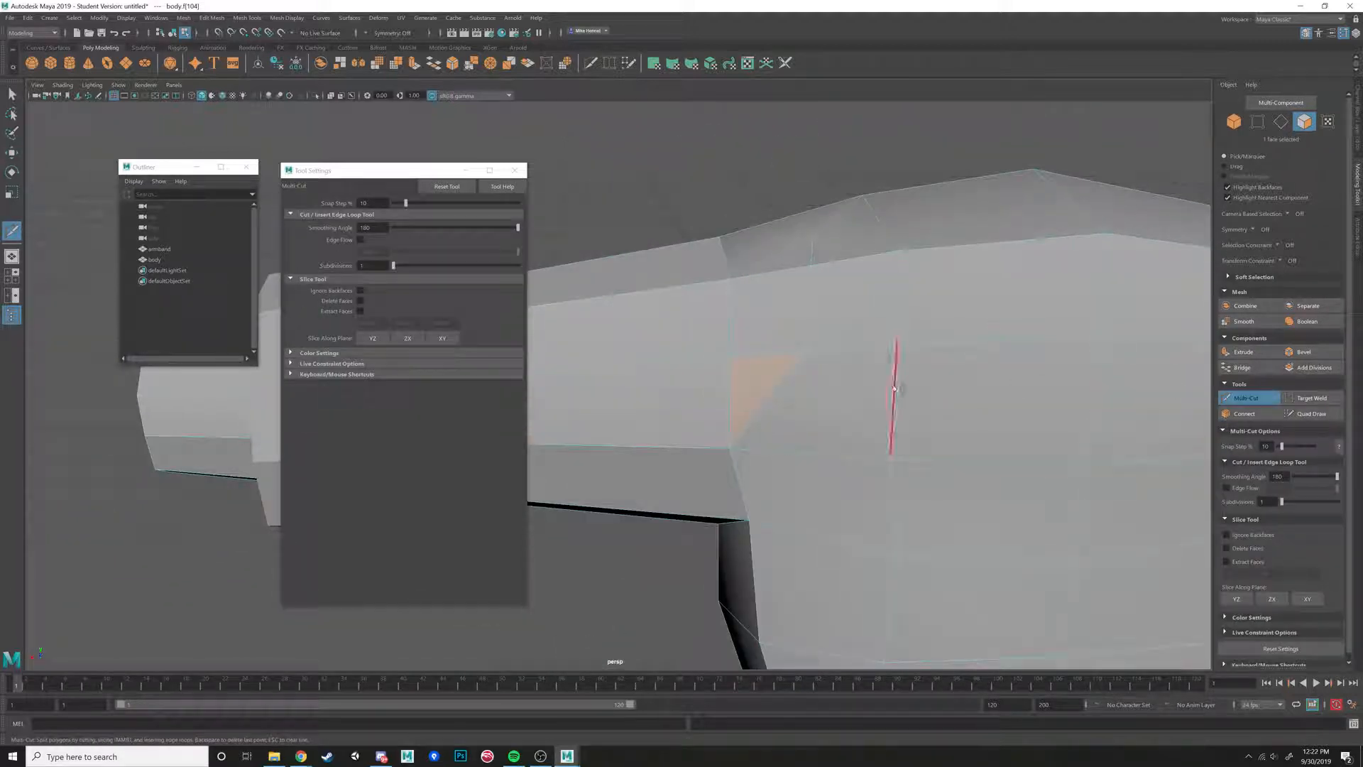
ctrl+click(944, 339)
alt+drag(766, 282, 794, 390)
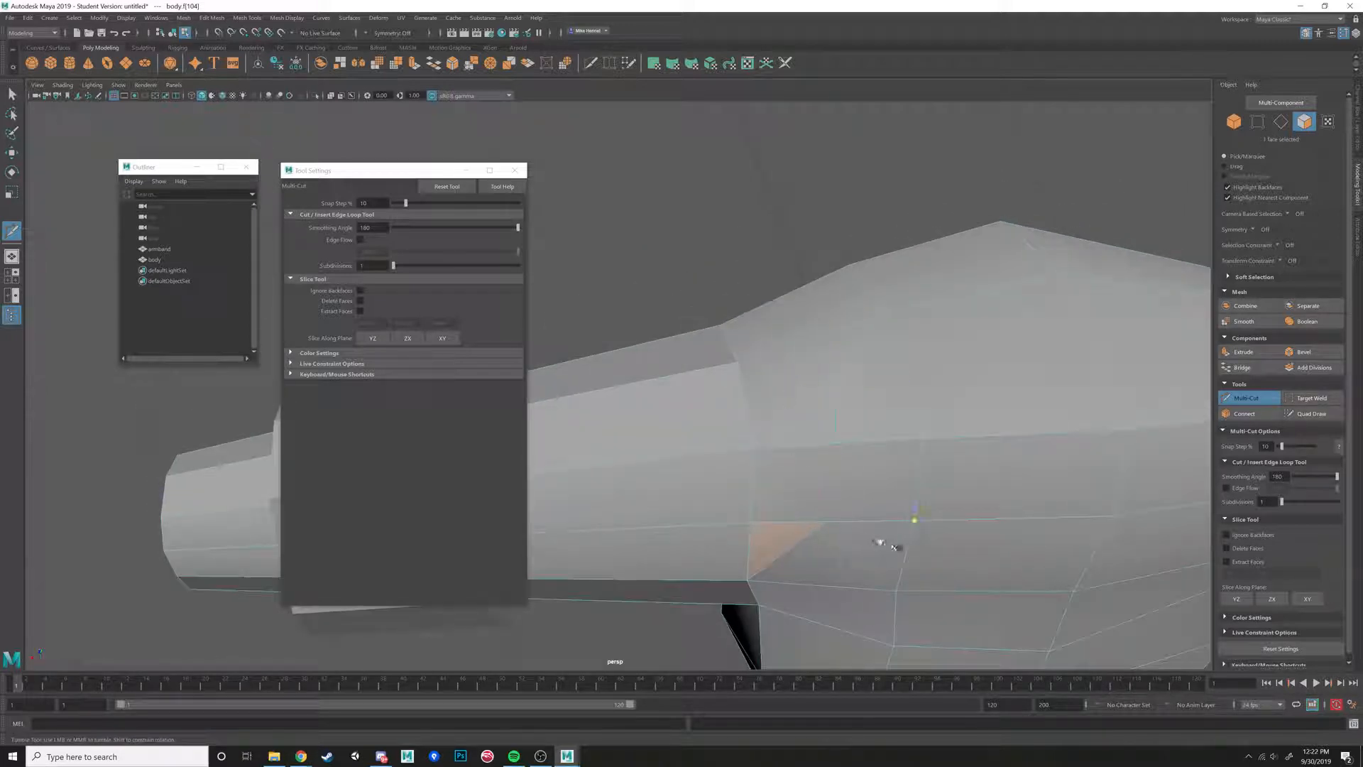
alt+drag(896, 545, 897, 347)
scroll(895, 340, down, 2)
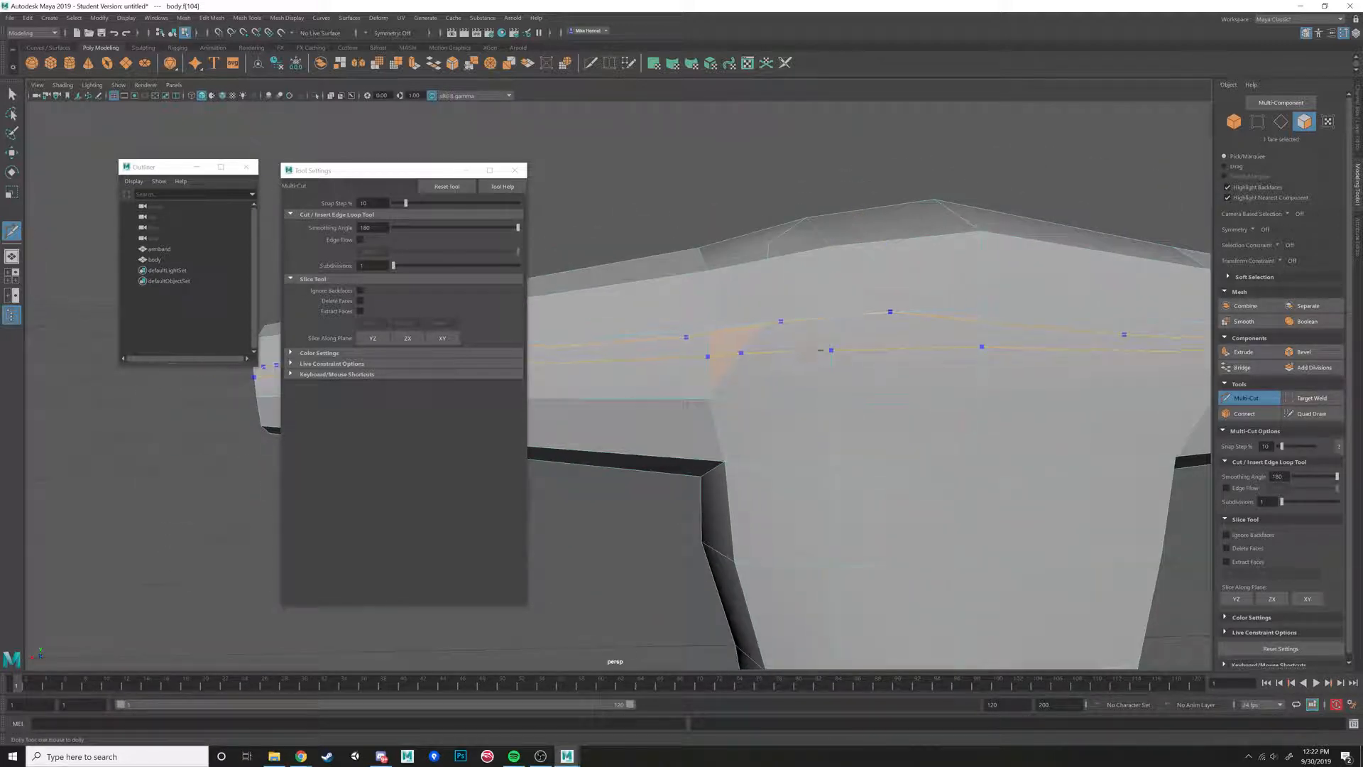
scroll(821, 350, down, 2)
alt+drag(764, 387, 718, 399)
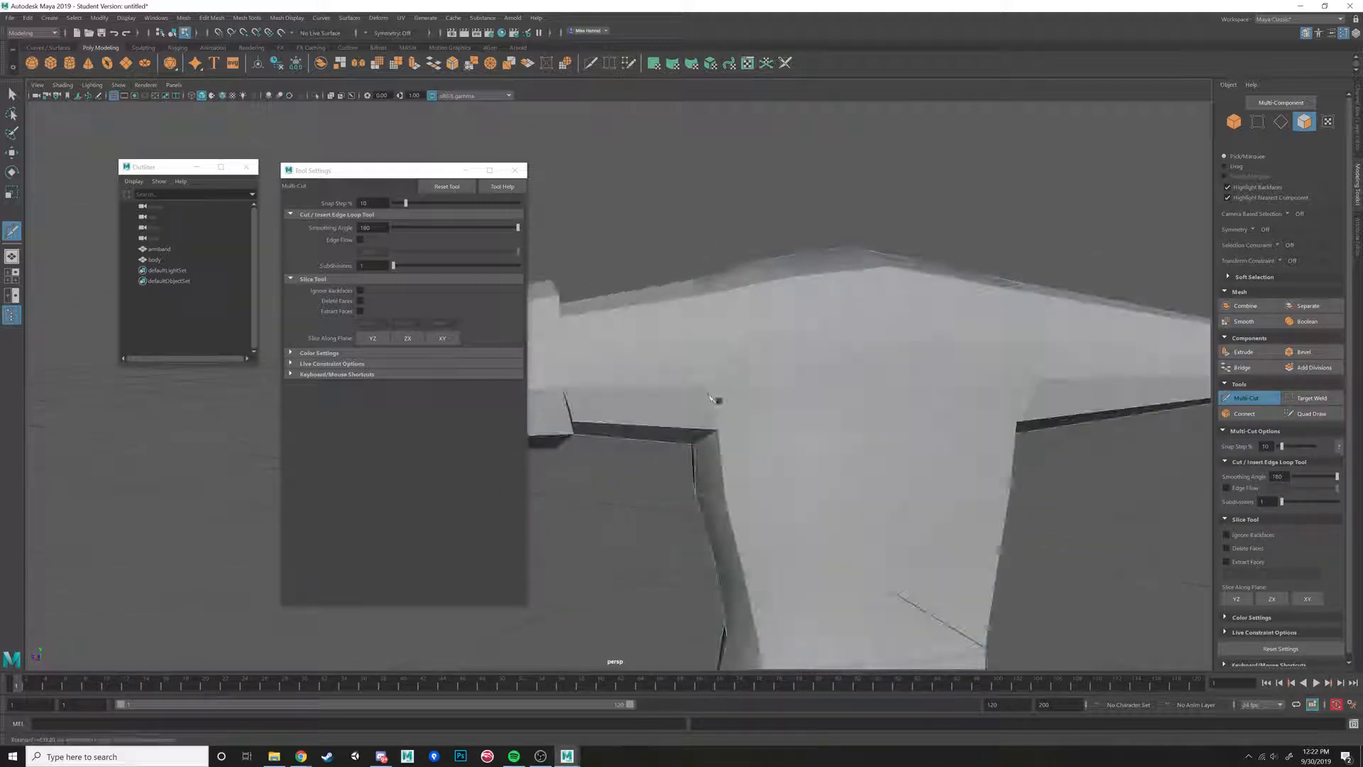
scroll(718, 399, up, 2)
key(ctrl+z)
Retry the horizontal Multi-Cut loop through the triangular face beside the sleeve, undoing the attempts.
alt+drag(816, 375, 801, 400)
scroll(800, 399, up, 3)
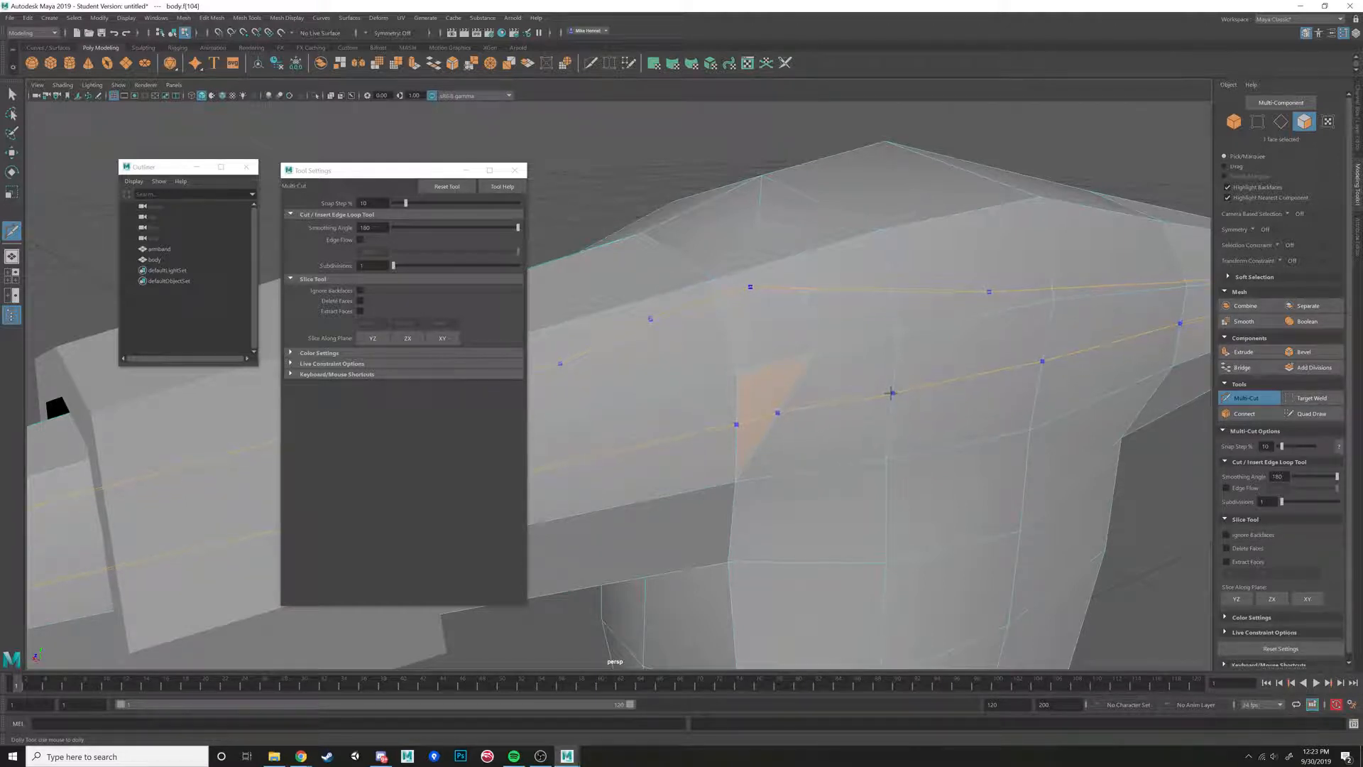
ctrl+click(892, 395)
key(ctrl+z)
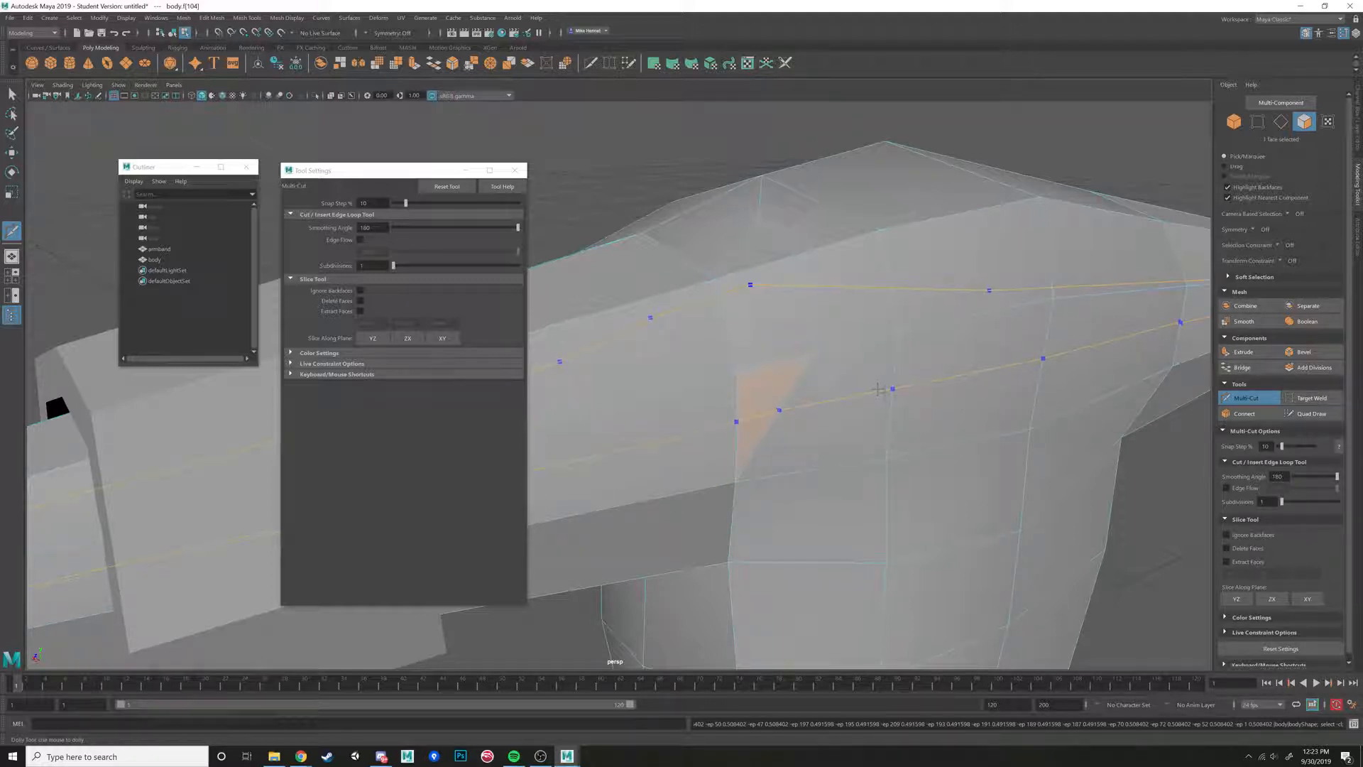
alt+drag(888, 398, 916, 391)
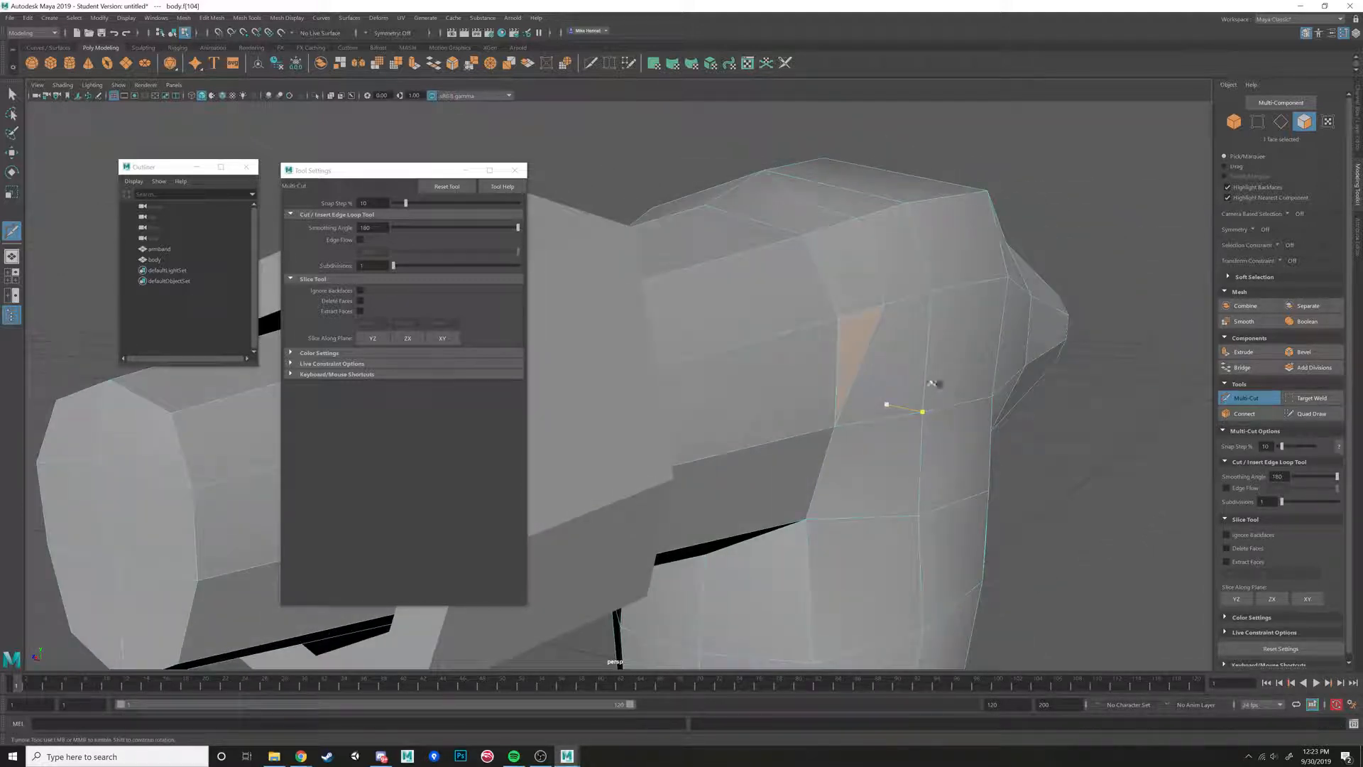
alt+drag(997, 356, 897, 314)
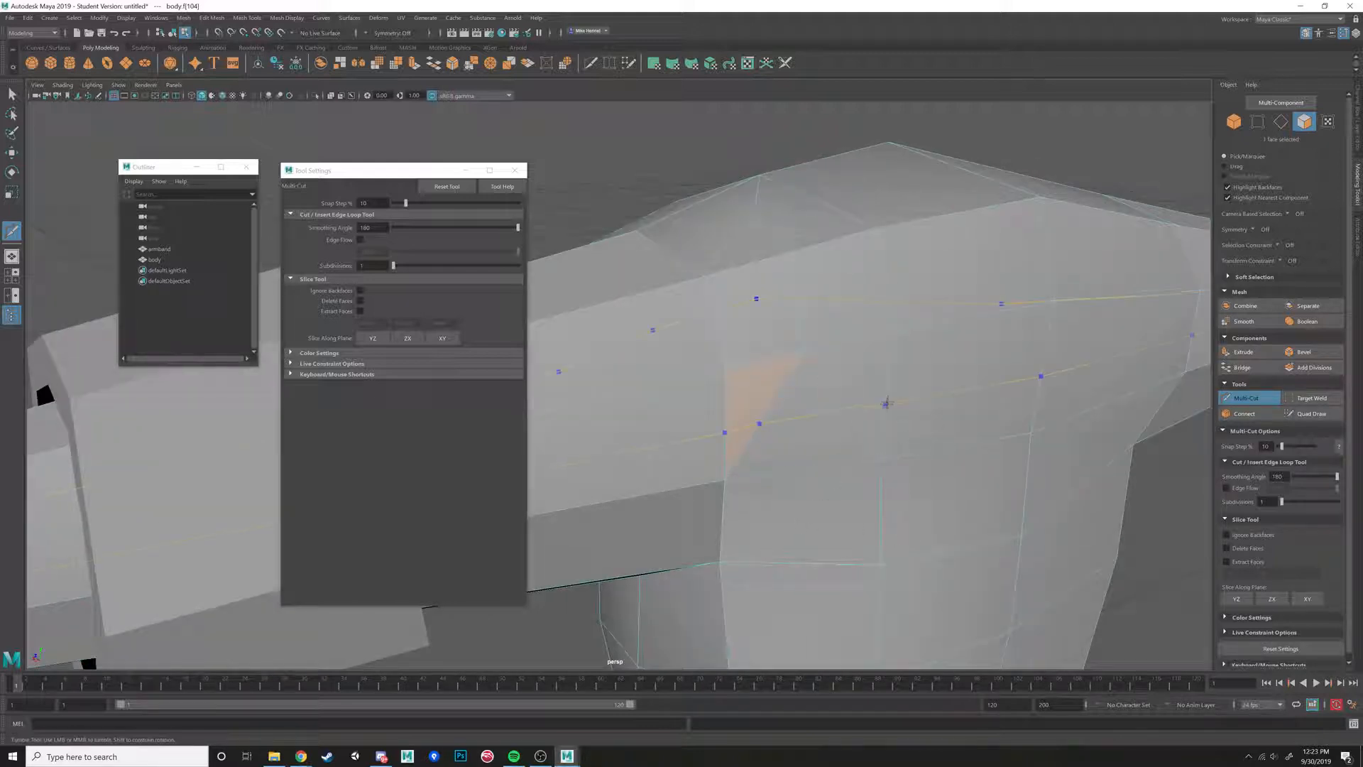
ctrl+click(888, 403)
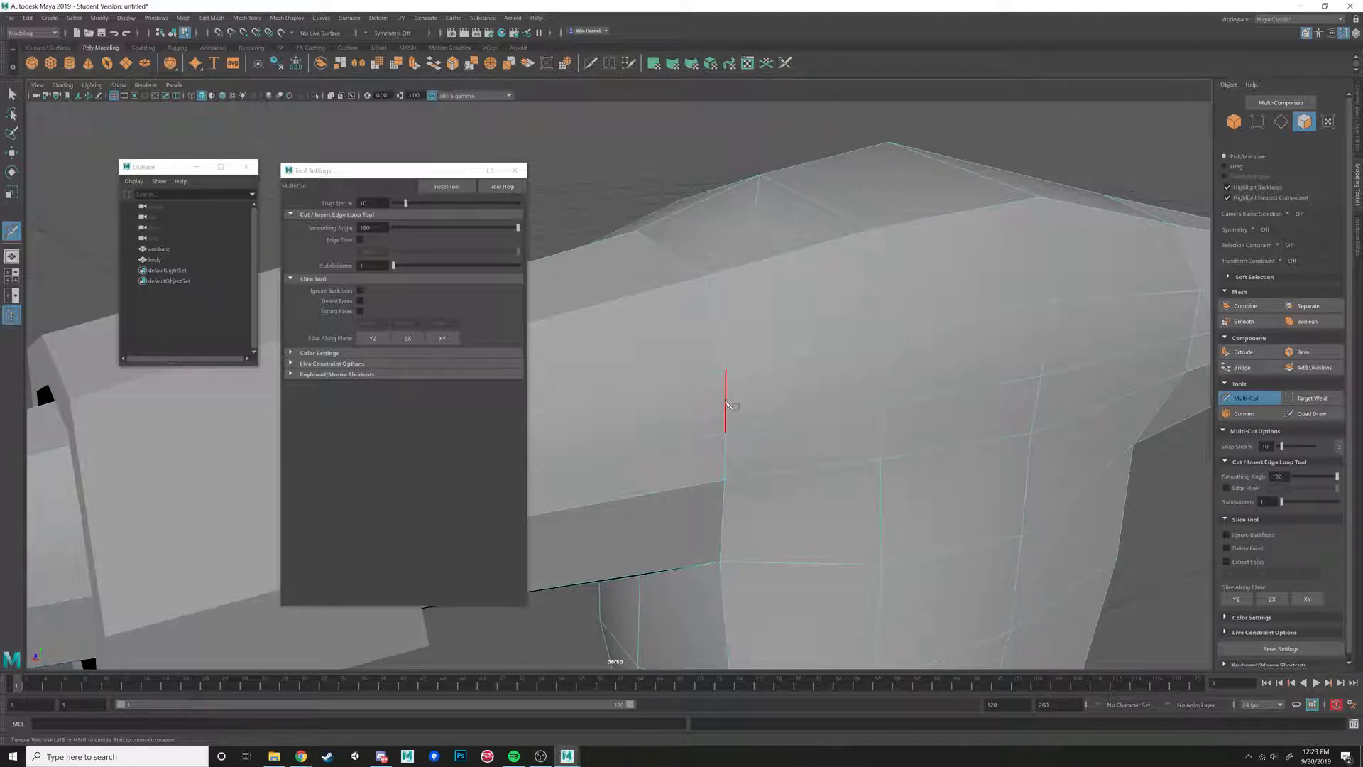
alt+drag(730, 377, 703, 390)
alt+middle_drag(703, 390, 760, 424)
scroll(754, 420, up, 1)
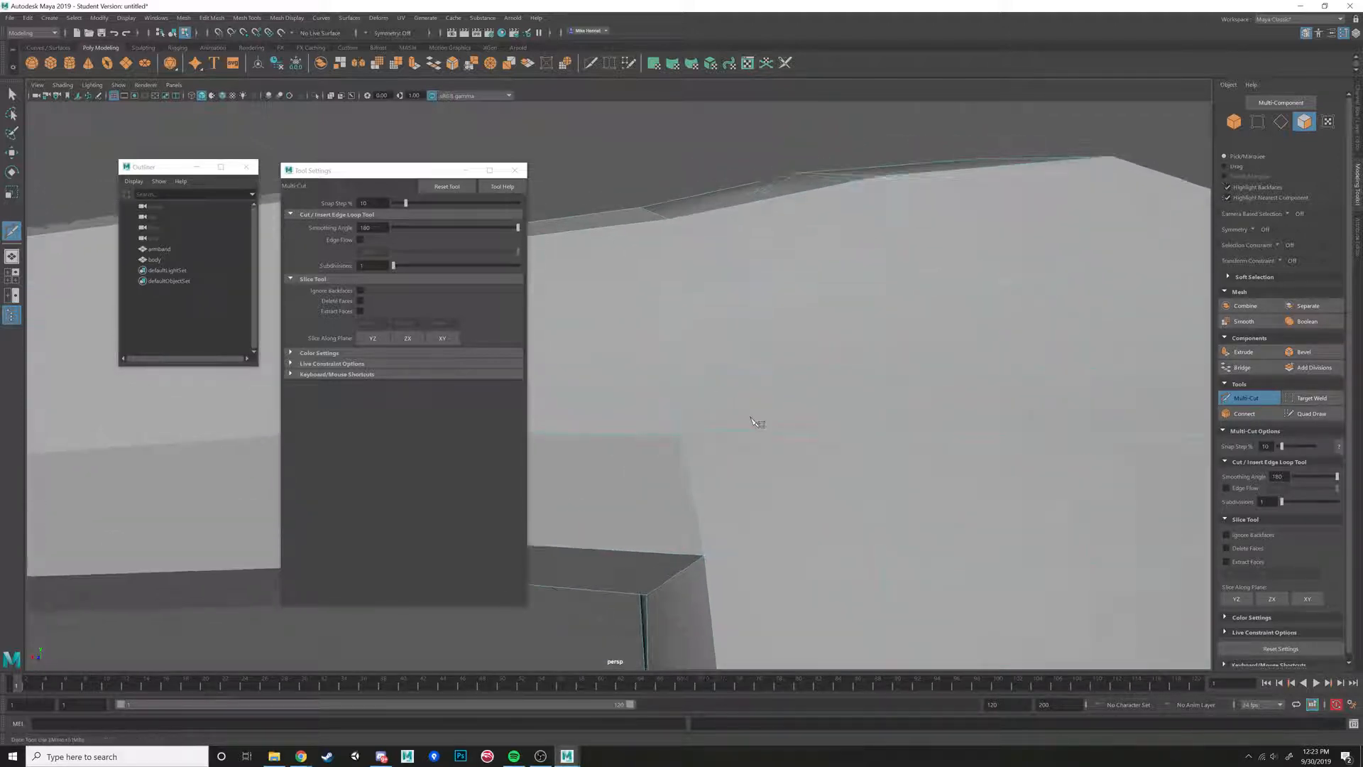
scroll(741, 361, up, 2)
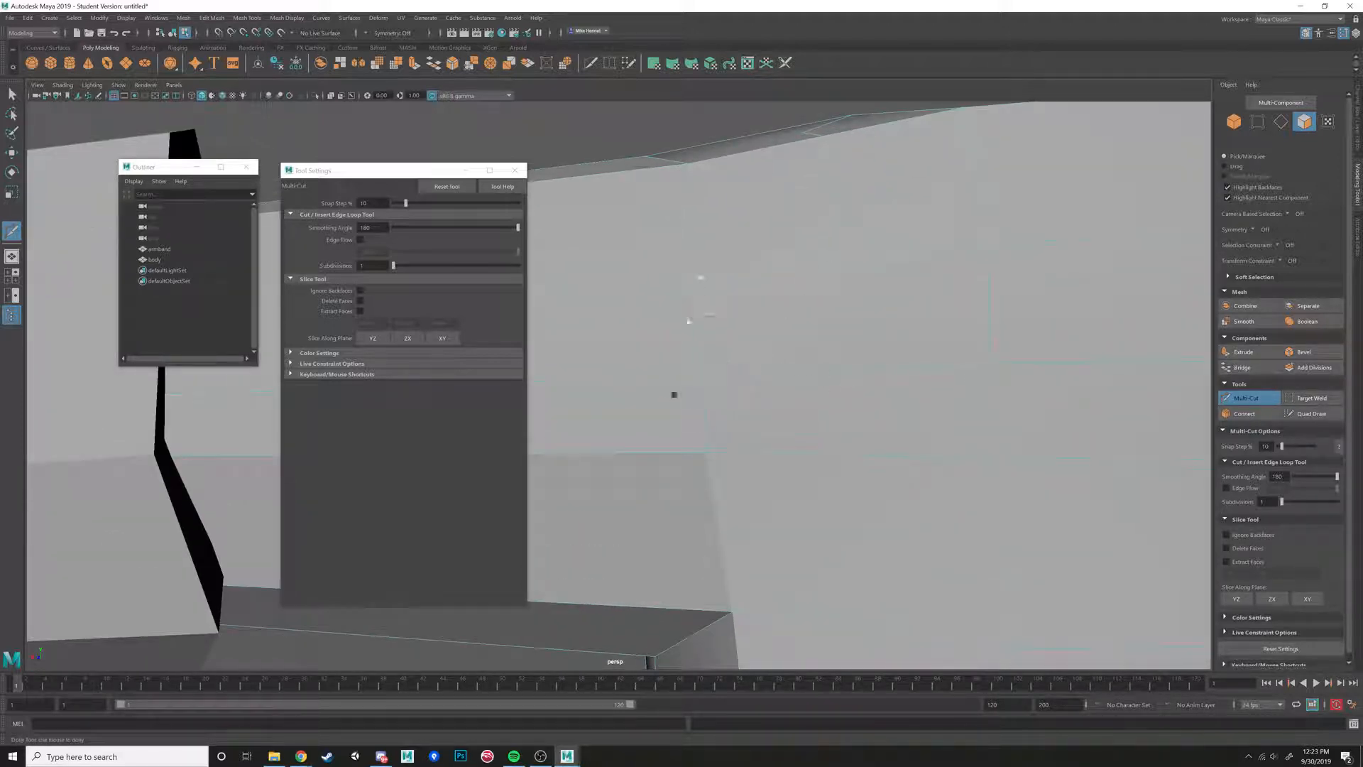
alt+drag(712, 440, 887, 441)
click(884, 441)
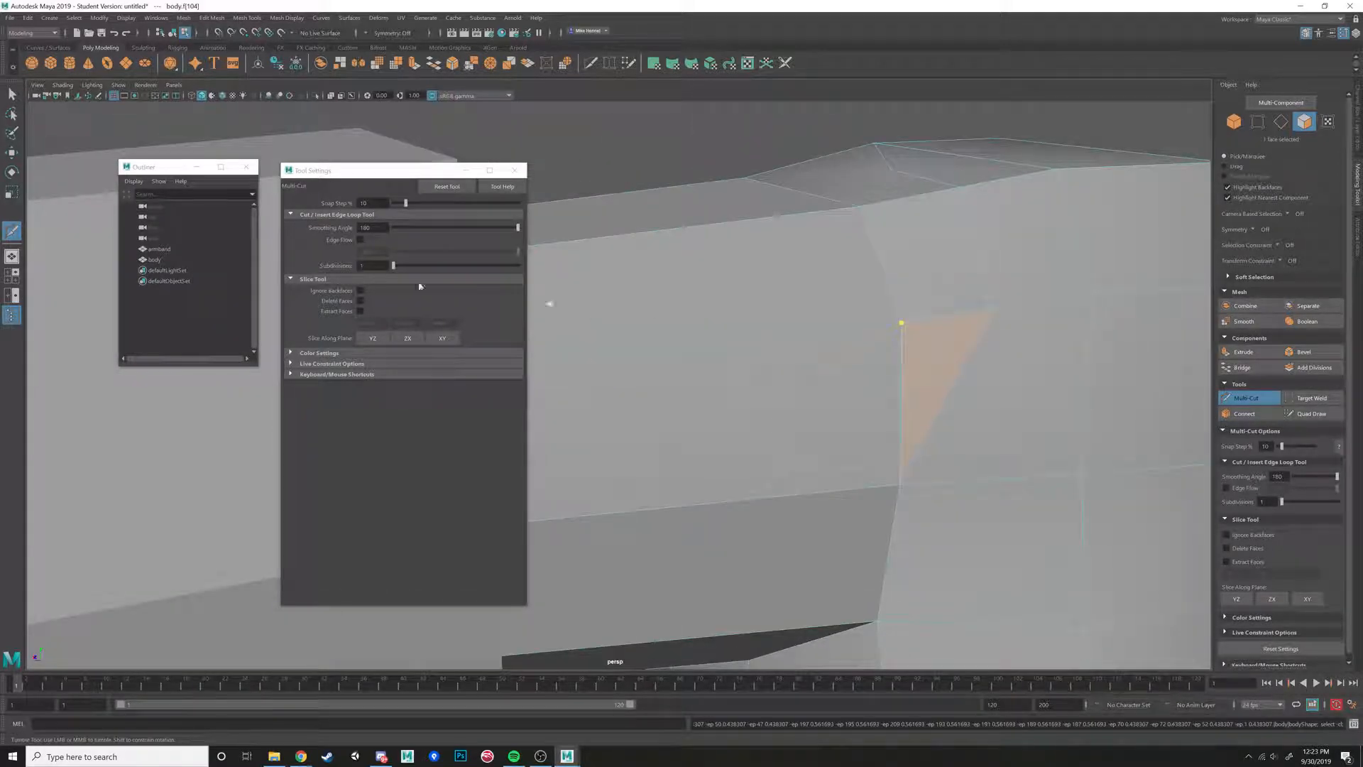
Insert a horizontal edge loop with edge flow enabled across the chest and sleeves, just above the sleeve's lower edge.
click(246, 18)
click(269, 99)
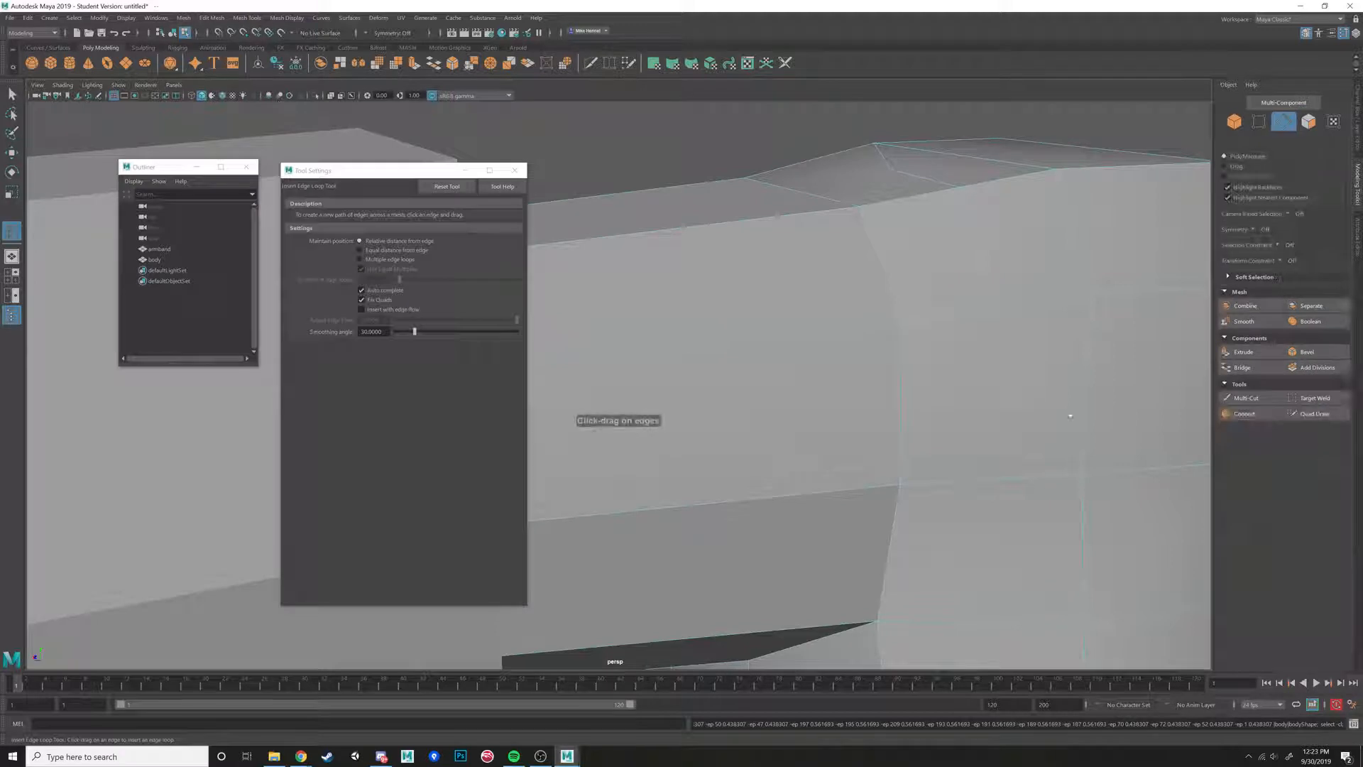
click(362, 310)
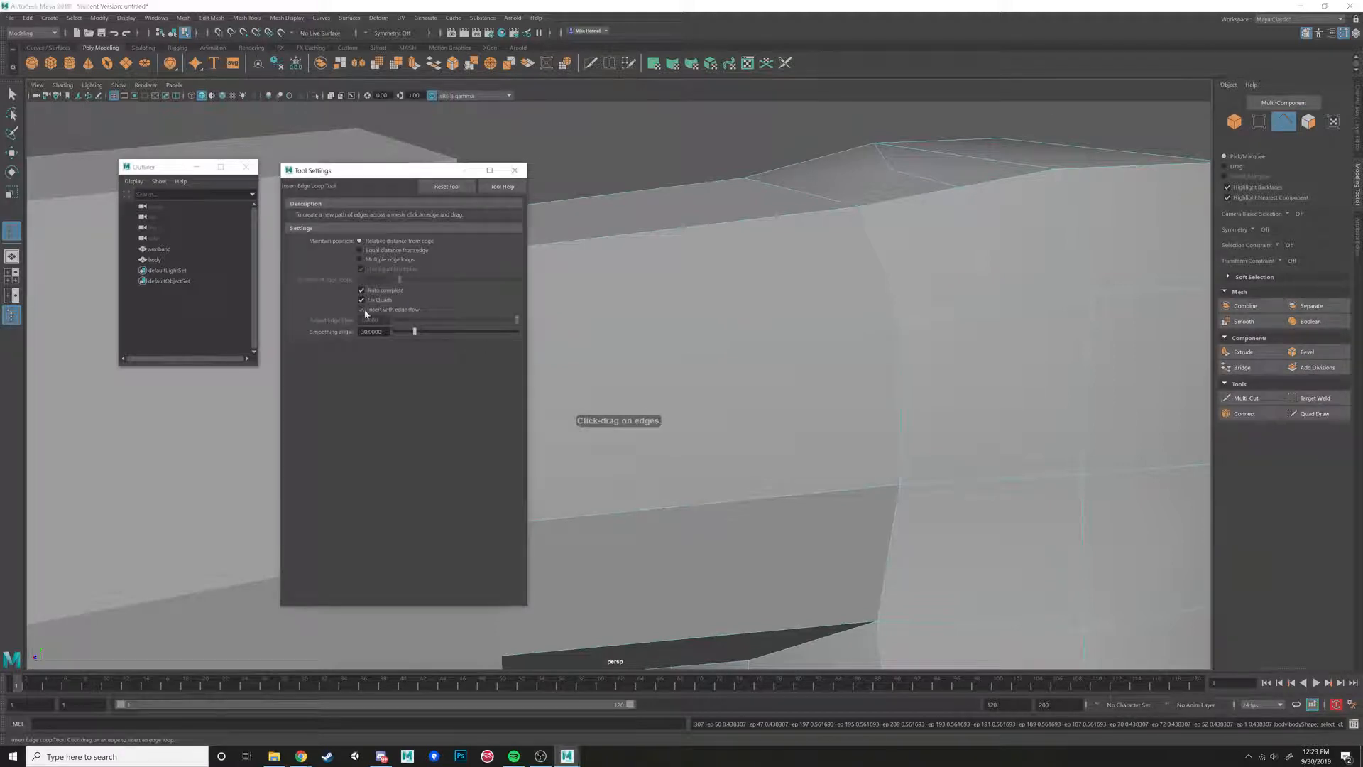
click(1082, 381)
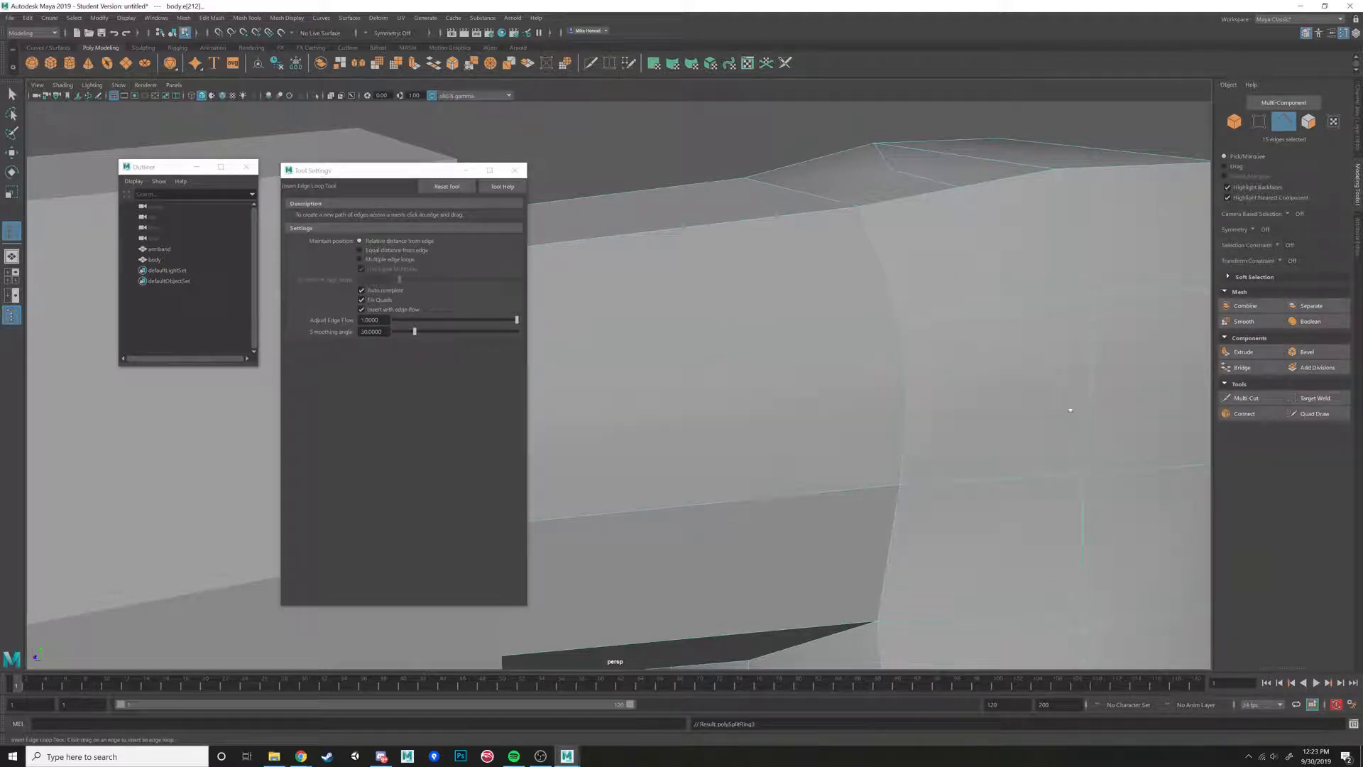
alt+drag(1082, 381, 708, 425)
Examine the irregular faces beside the shoulder cut, selecting the one at the sleeve's upper joint in face mode.
key(w)
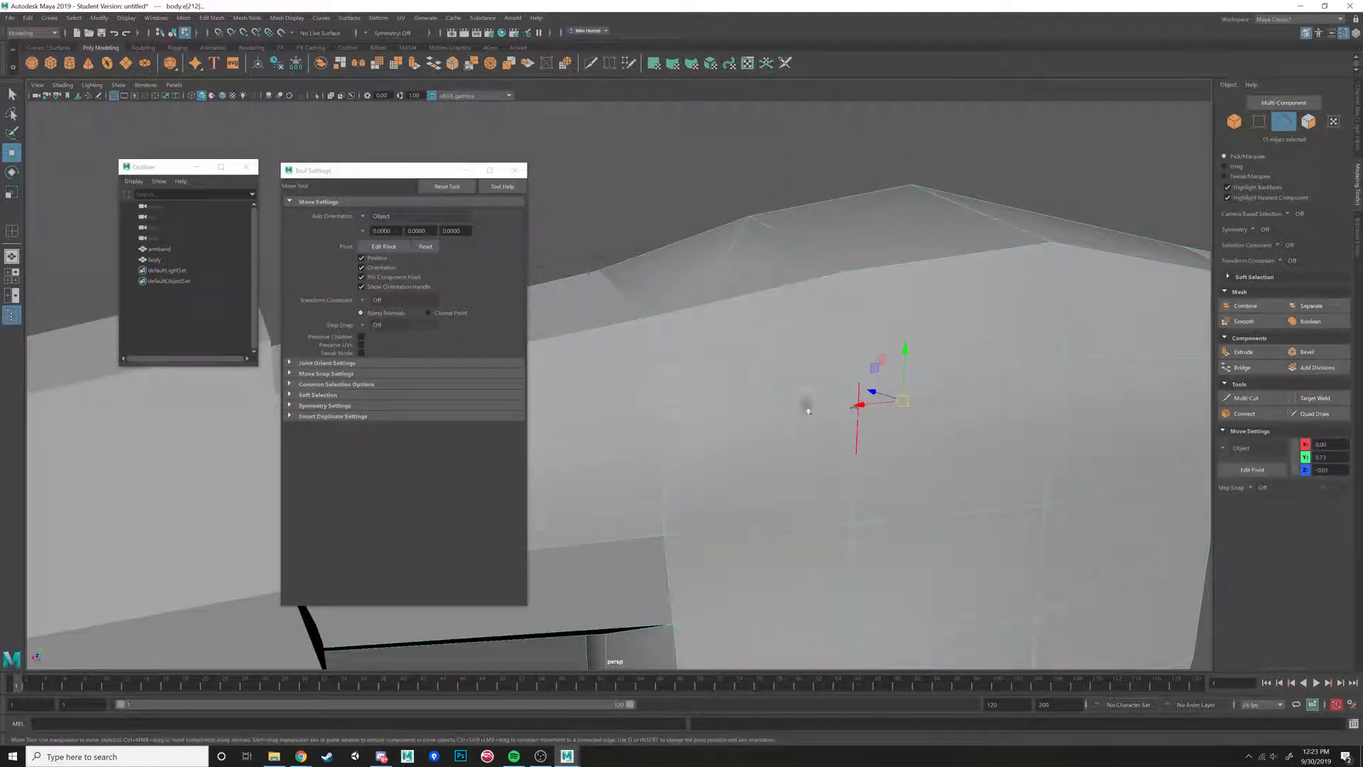
alt+drag(806, 405, 755, 405)
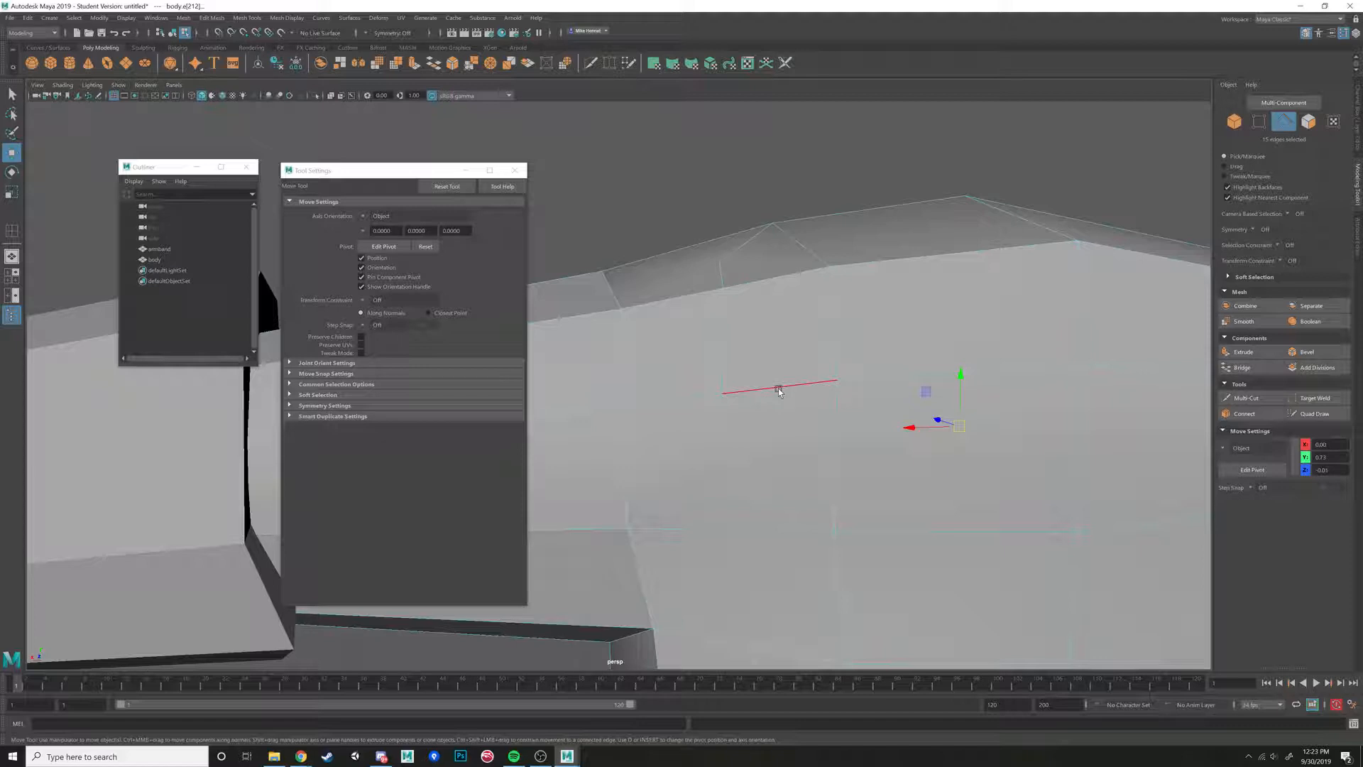
alt+drag(778, 388, 673, 319)
right_drag(673, 319, 674, 359)
click(676, 323)
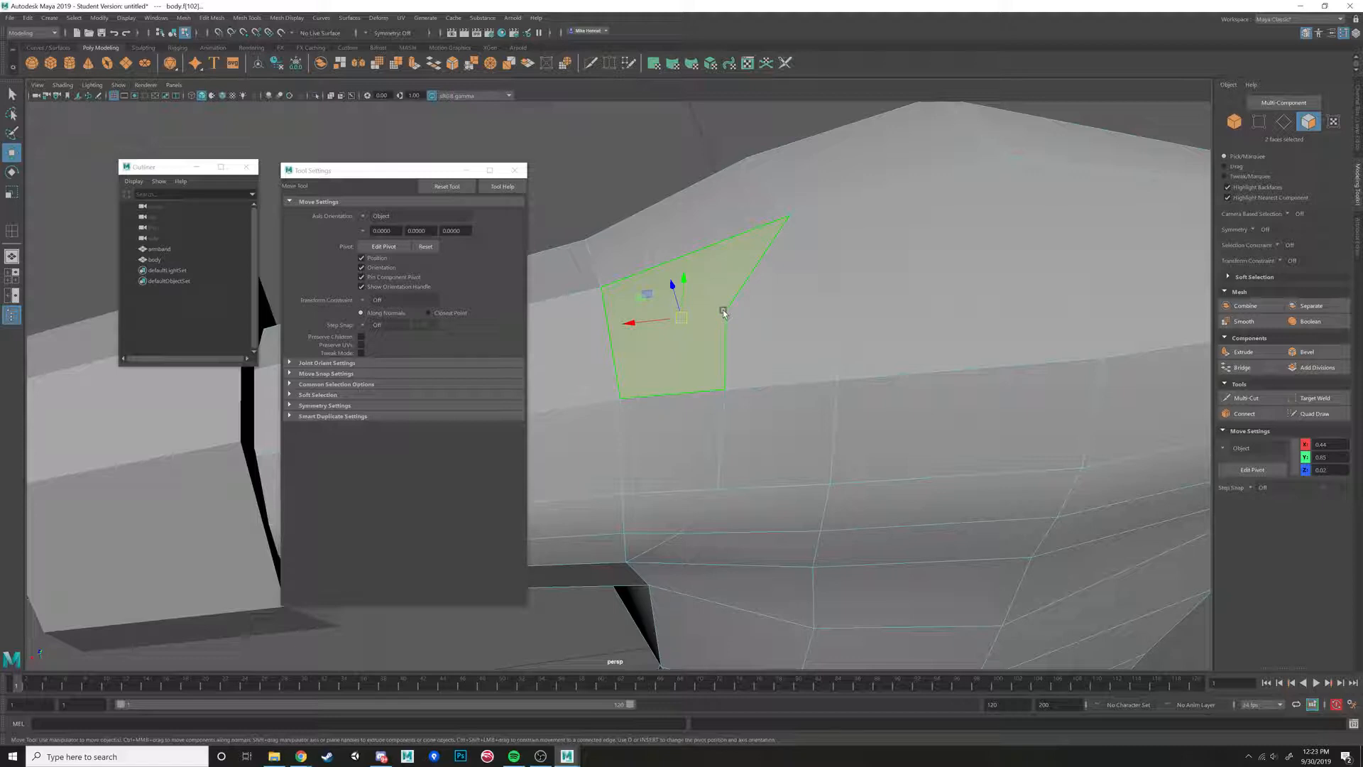
alt+drag(724, 313, 704, 302)
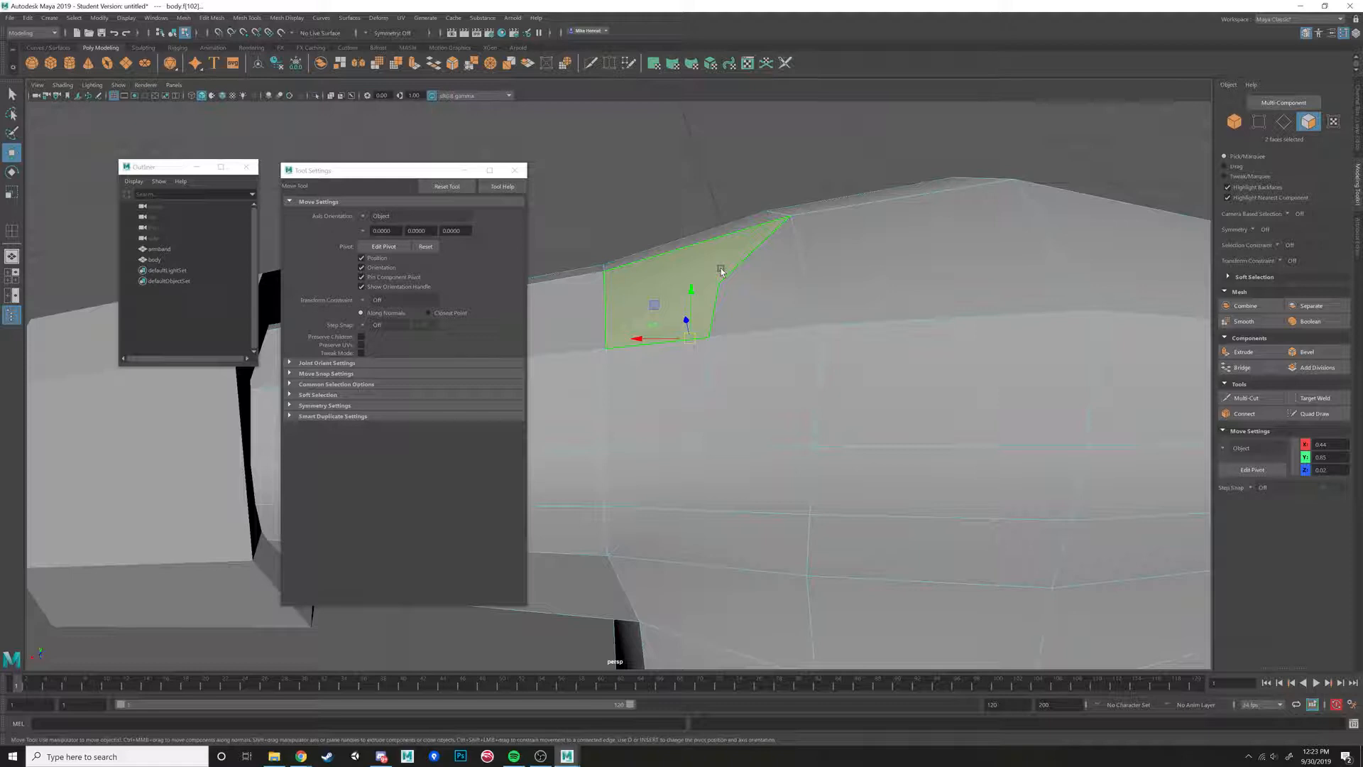
Delete the two irregular faces beside the sleeve's upper joint, and remove the horizontal edge loop across the chest.
click(721, 266)
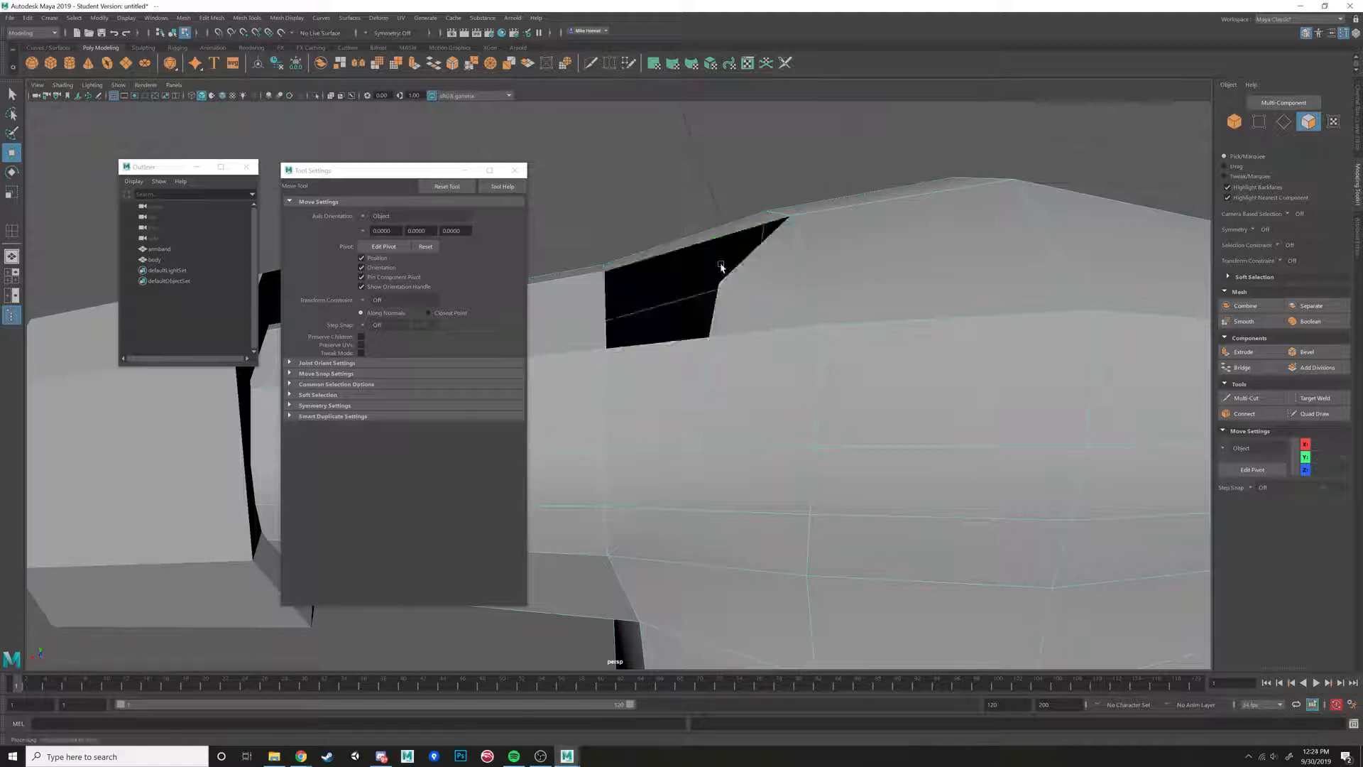
right_drag(765, 259, 769, 225)
alt+drag(769, 224, 773, 307)
alt+drag(739, 434, 730, 419)
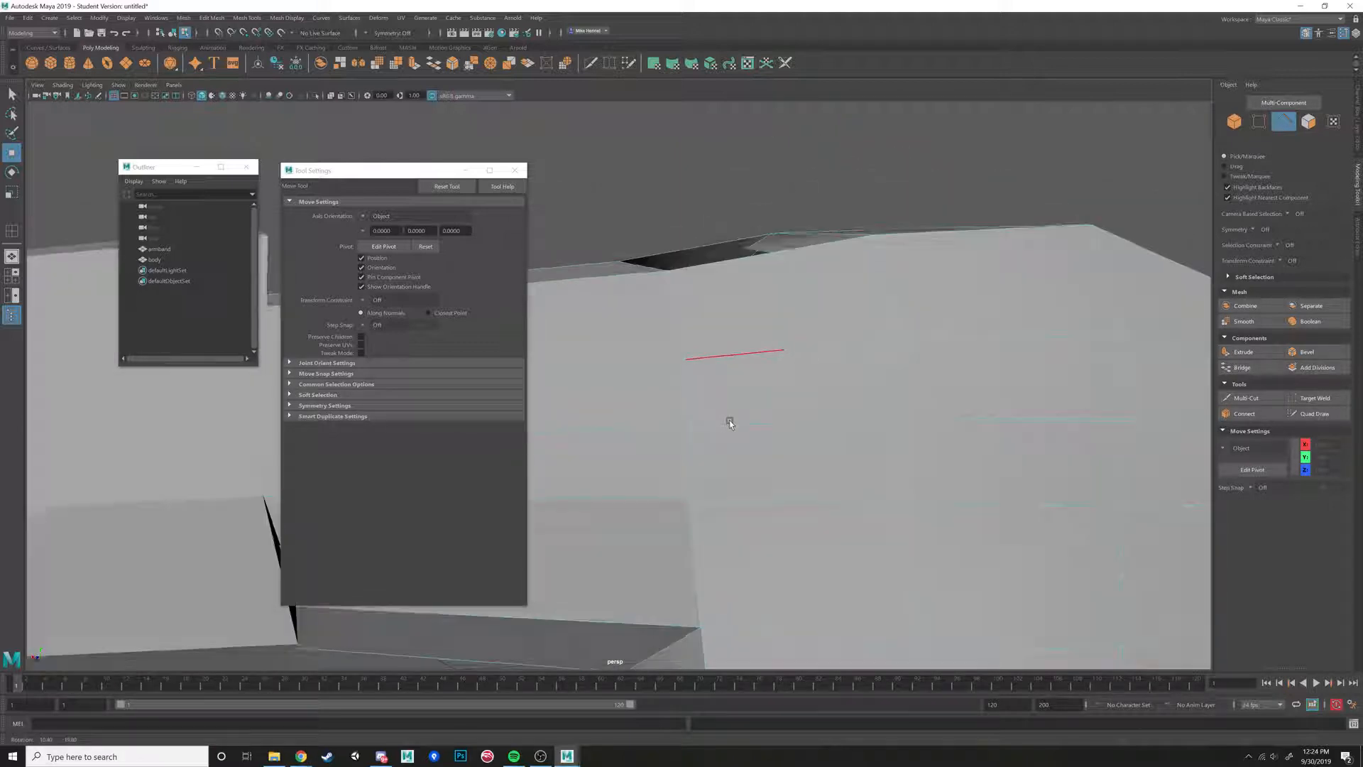
scroll(708, 418, down, 4)
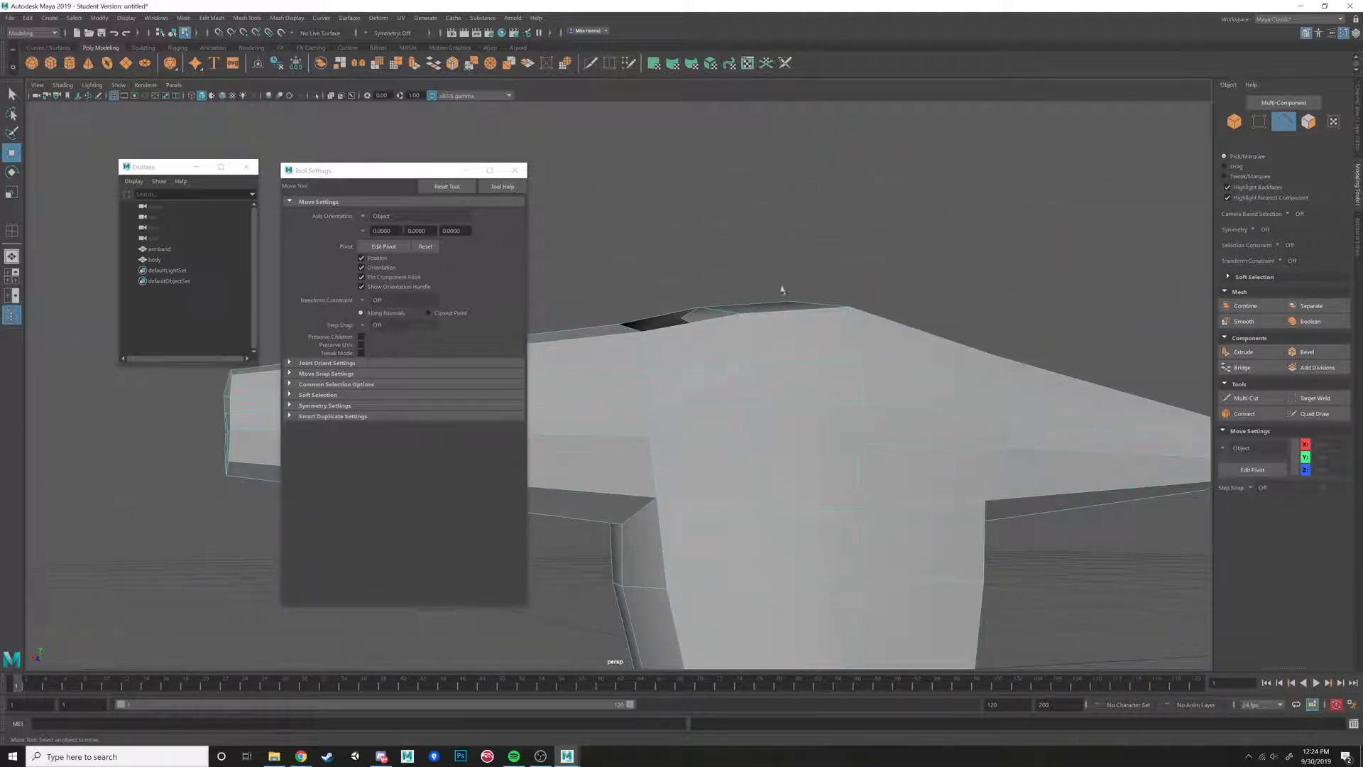
scroll(723, 382, up, 4)
alt+drag(724, 370, 721, 418)
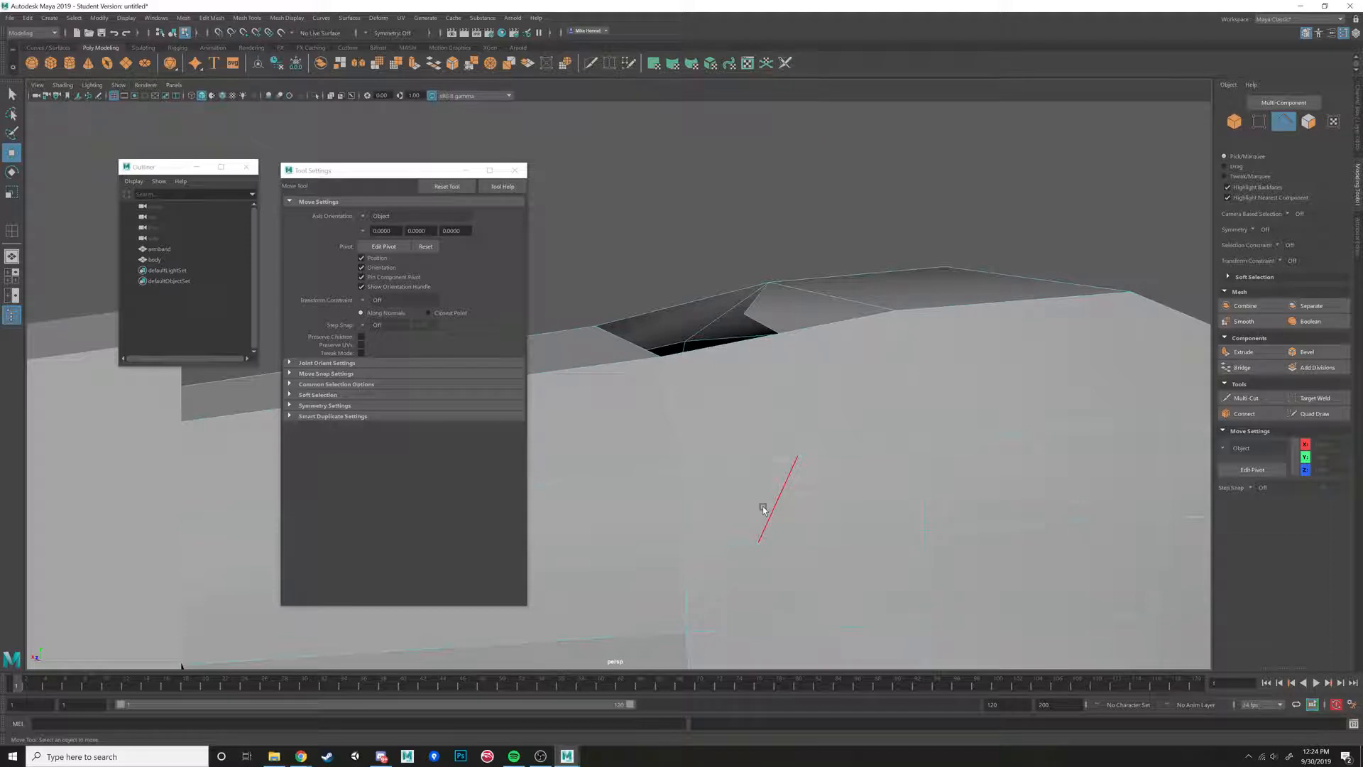
scroll(738, 497, down, 1)
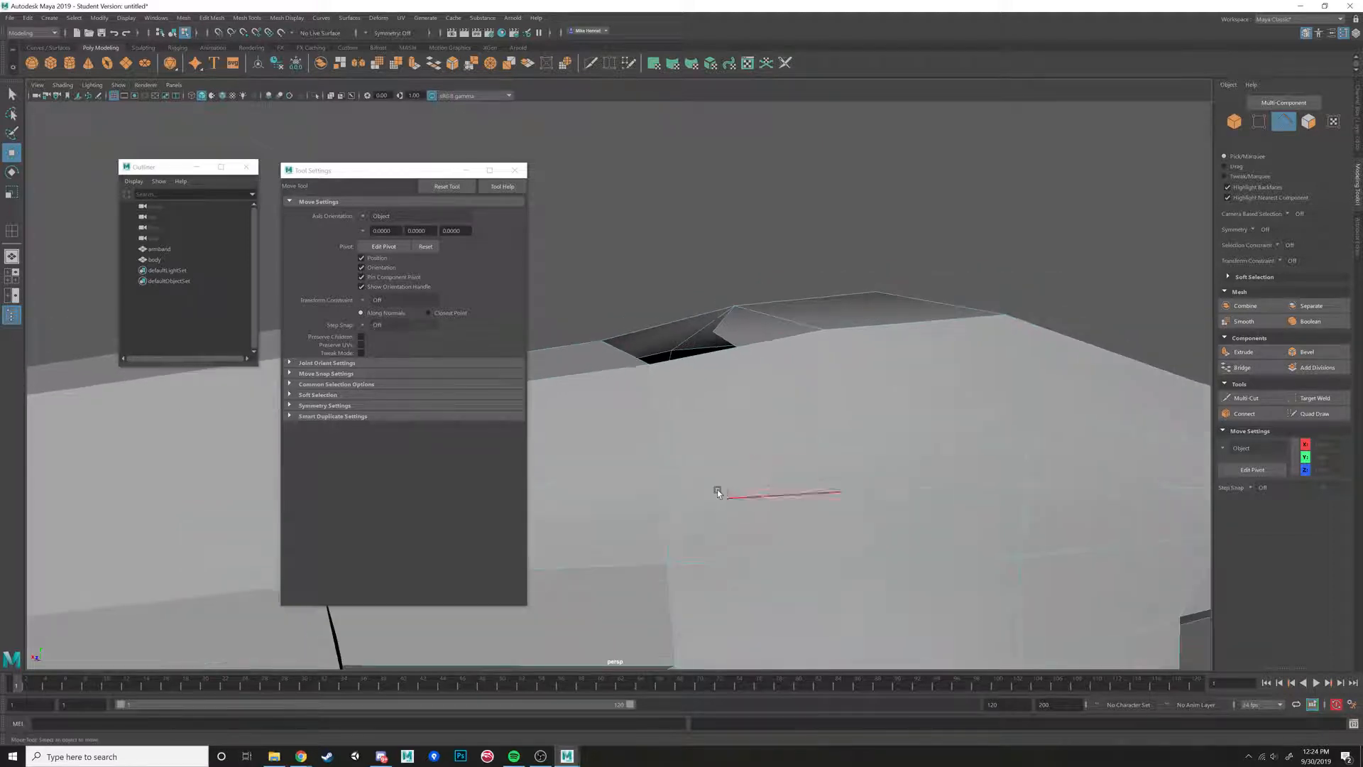
scroll(636, 472, down, 2)
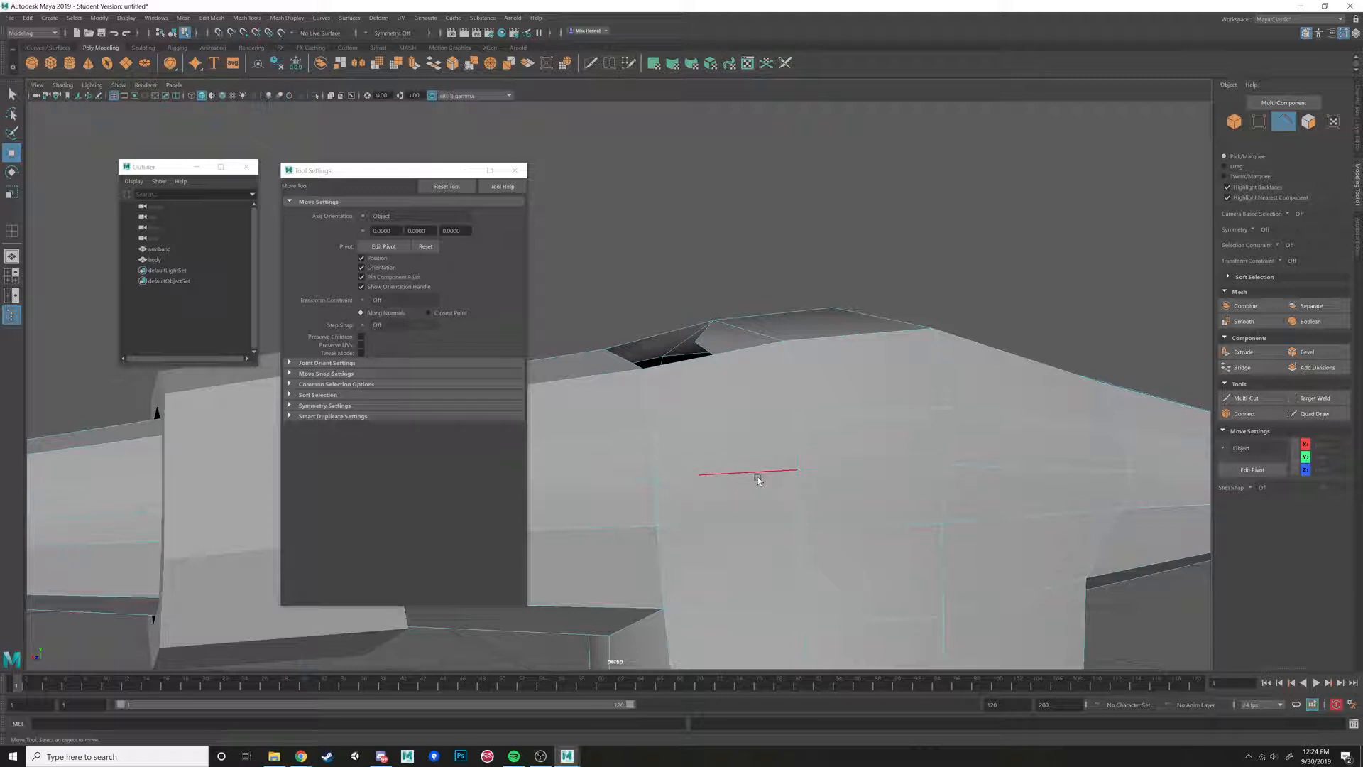
double_click(758, 481)
alt+drag(750, 480, 784, 356)
key(Delete)
Cut new edges with Multi-Cut from the shoulder's top edge down to the upper corners of the rectangular opening.
click(1246, 398)
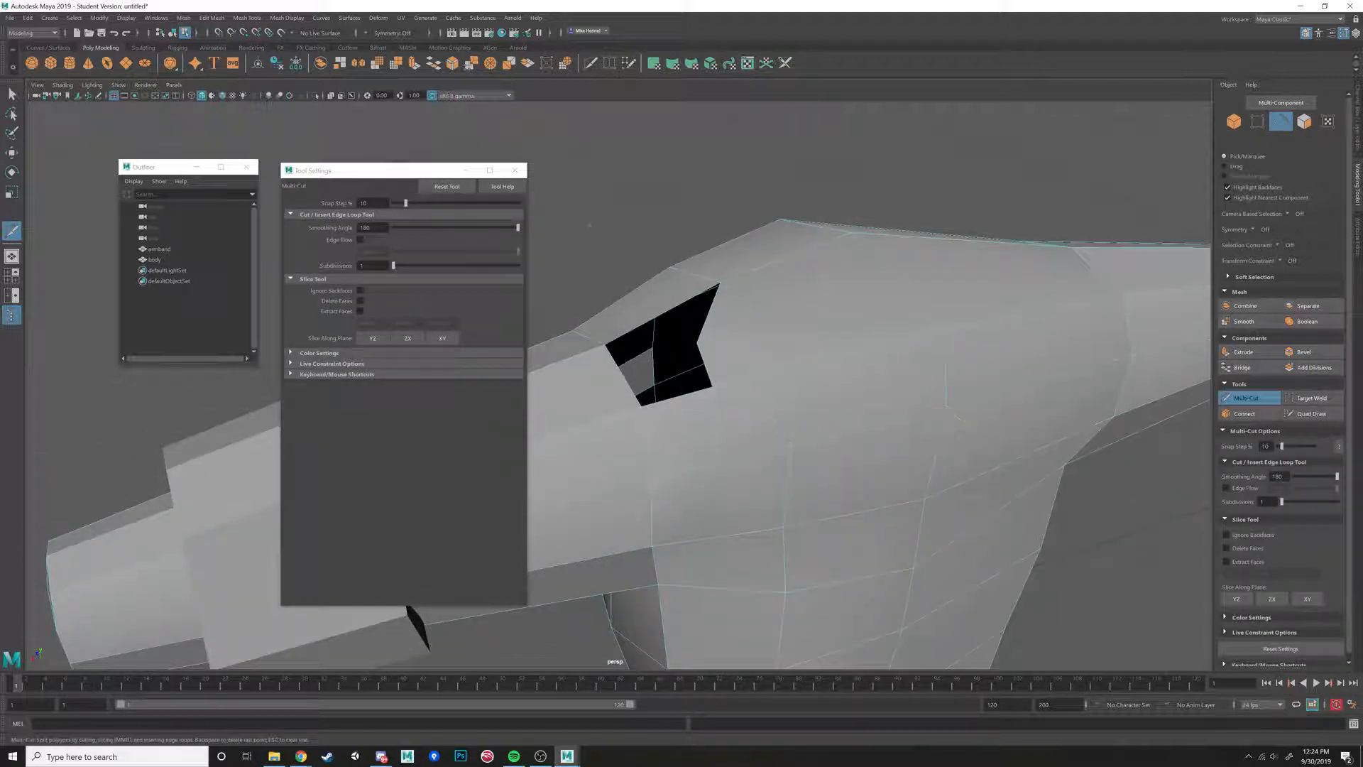
alt+drag(589, 225, 834, 321)
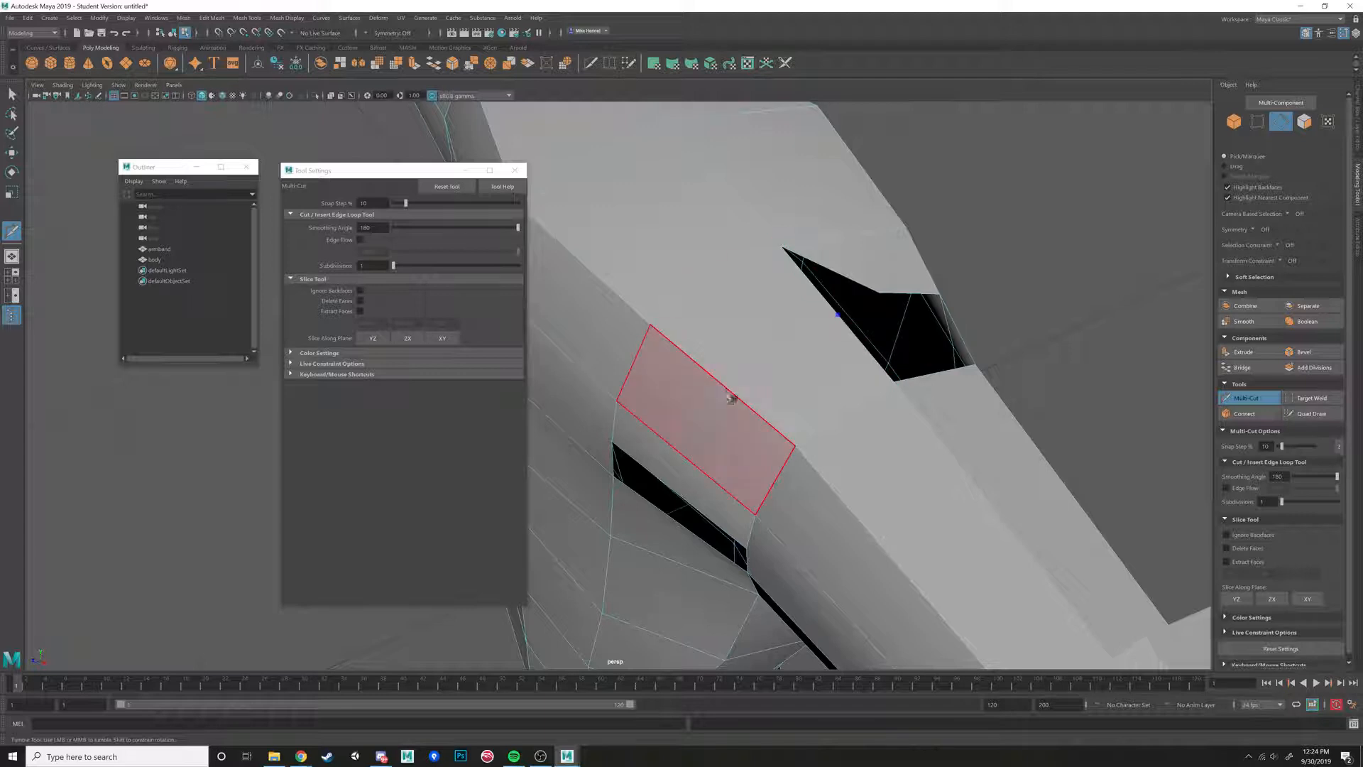
alt+drag(730, 395, 718, 469)
click(699, 489)
alt+drag(779, 542, 757, 465)
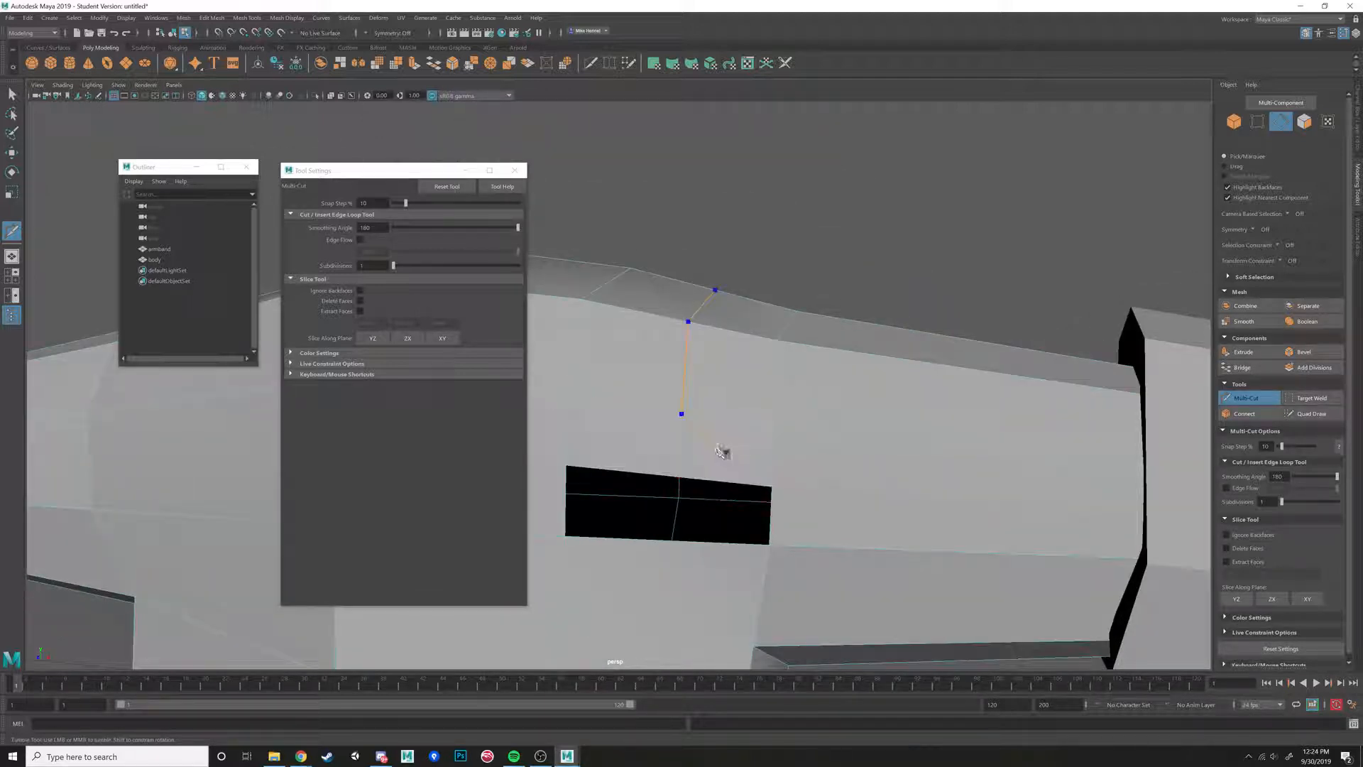
right_click(773, 487)
alt+middle_drag(725, 455, 761, 435)
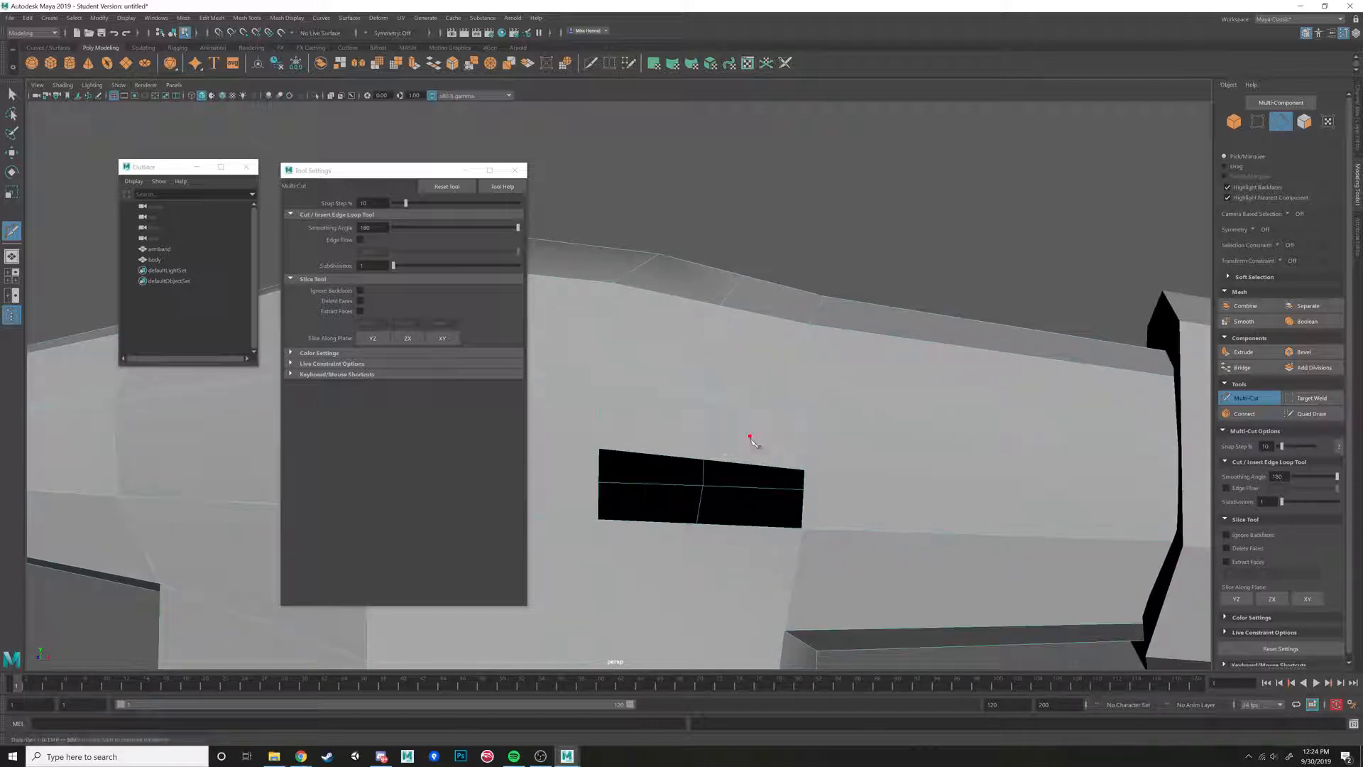
click(598, 449)
right_click(743, 429)
scroll(753, 419, down, 3)
alt+drag(764, 404, 706, 424)
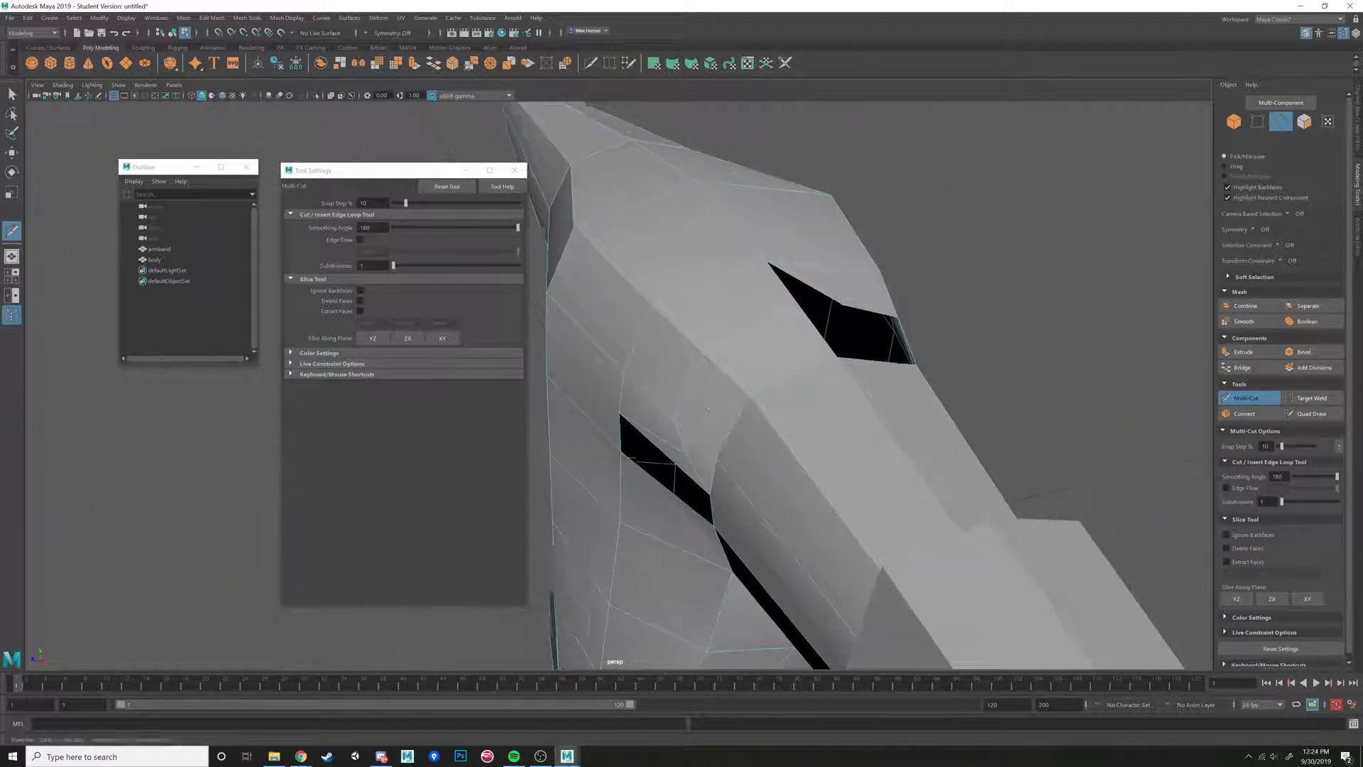
scroll(849, 343, down, 2)
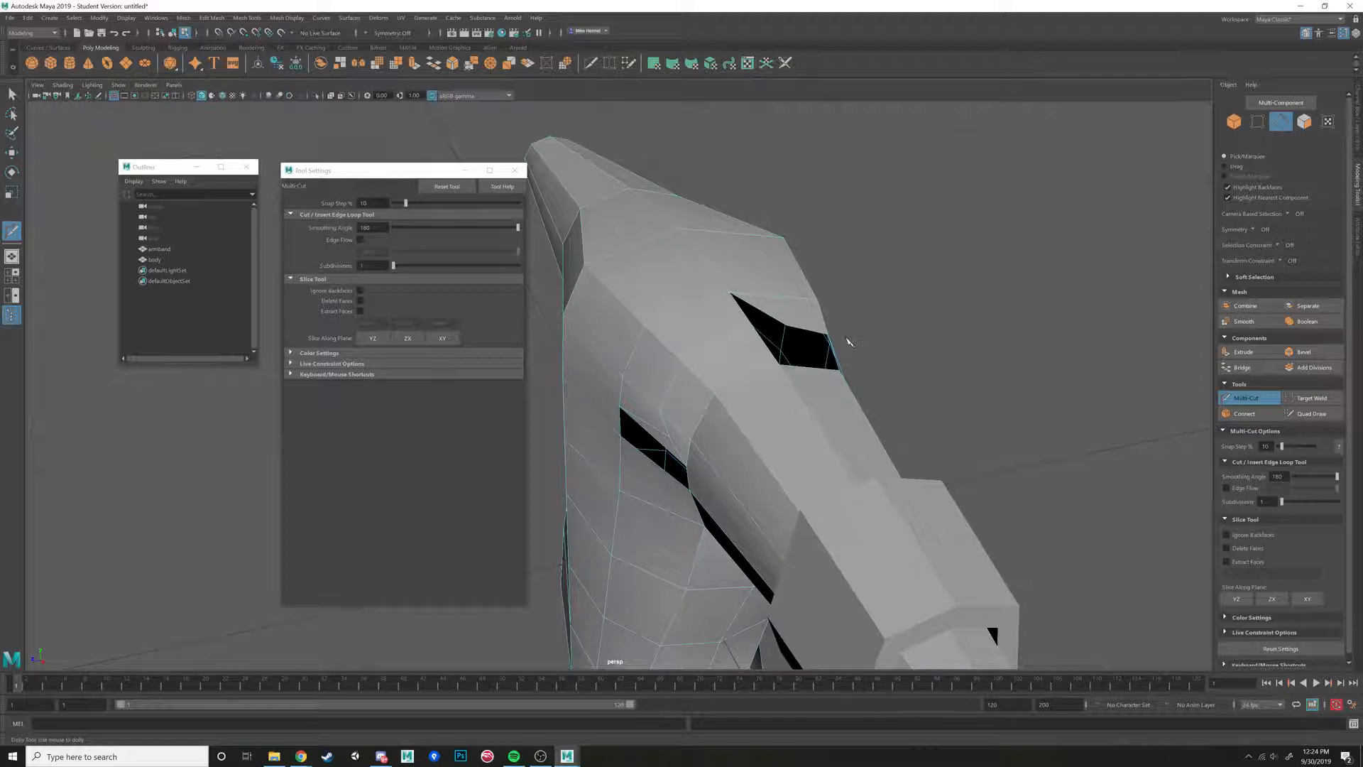
alt+drag(849, 343, 736, 341)
key(w)
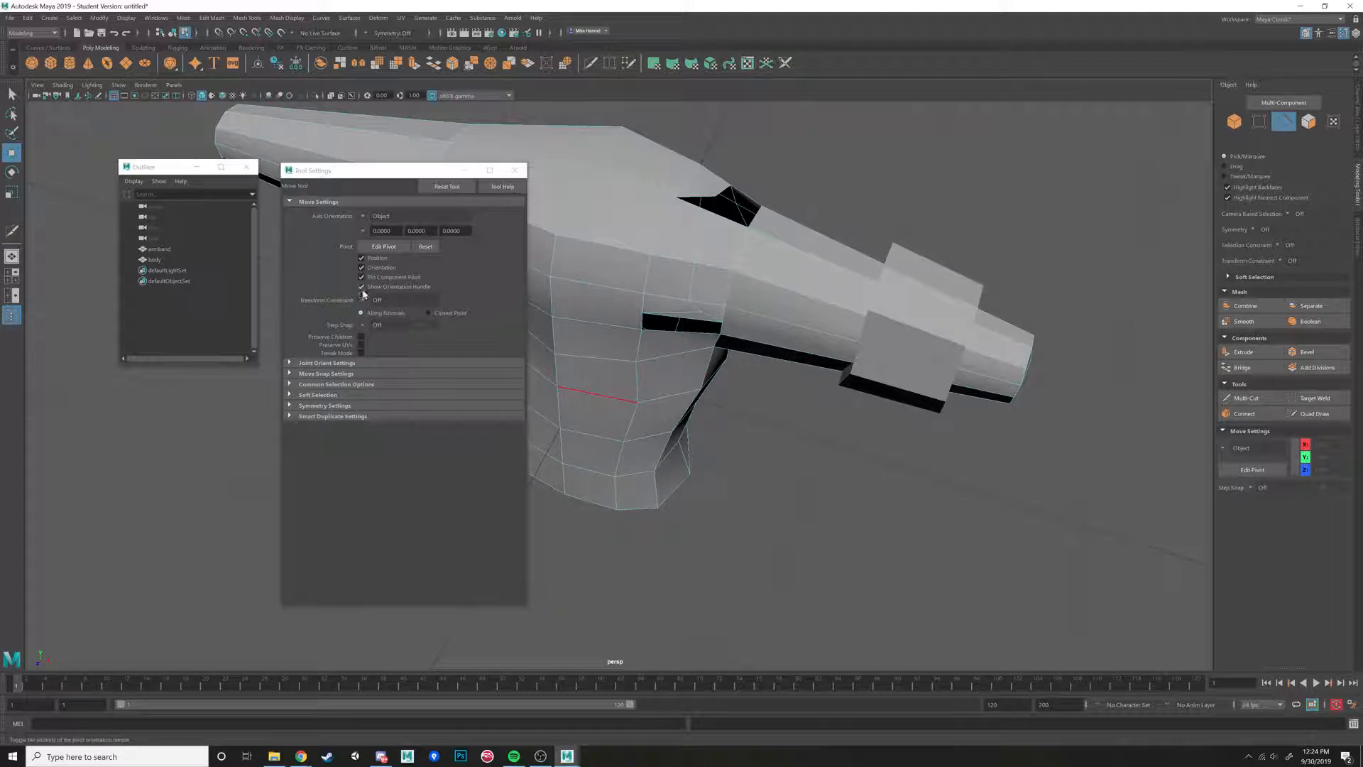
right_click(689, 150)
click(287, 18)
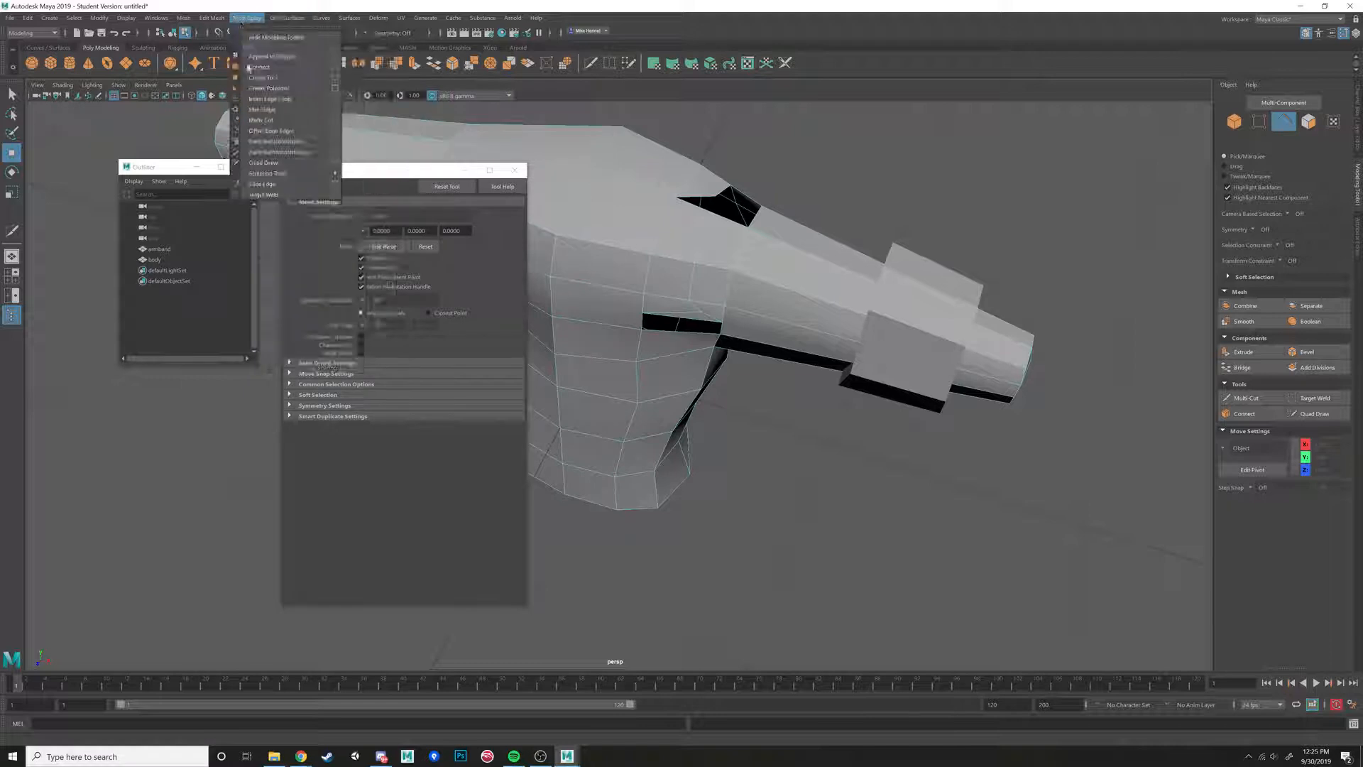
click(273, 98)
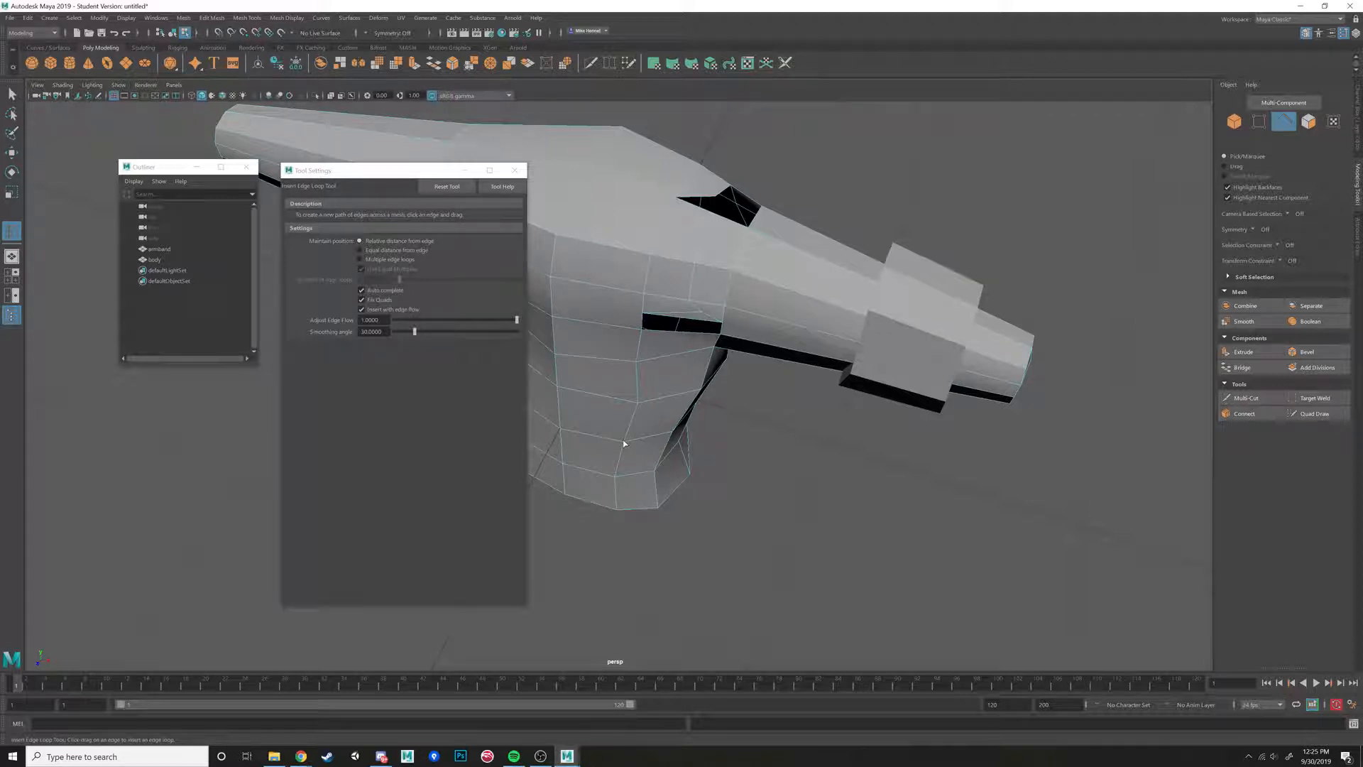
alt+drag(625, 442, 751, 383)
key(w)
Select the body mesh in object mode.
right_drag(715, 387, 769, 355)
click(779, 417)
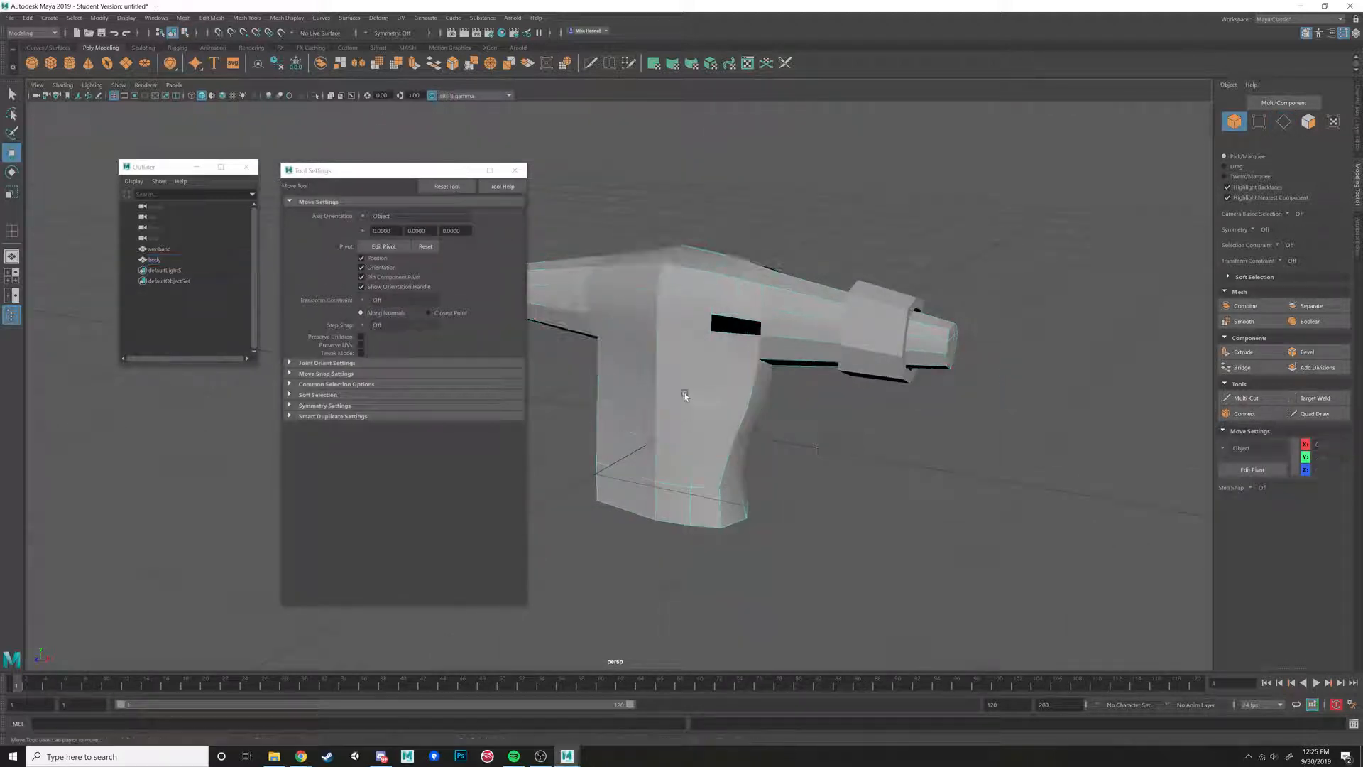
click(684, 393)
alt+middle_drag(834, 442, 652, 423)
Select all the edges around the rim of the sleeve's end in edge mode.
right_drag(734, 326, 733, 292)
alt+middle_drag(750, 365, 643, 433)
alt+right_drag(643, 434, 767, 399)
click(779, 395)
click(777, 431)
alt+drag(847, 427, 738, 404)
shift+click(701, 351)
shift+click(744, 347)
shift+click(778, 369)
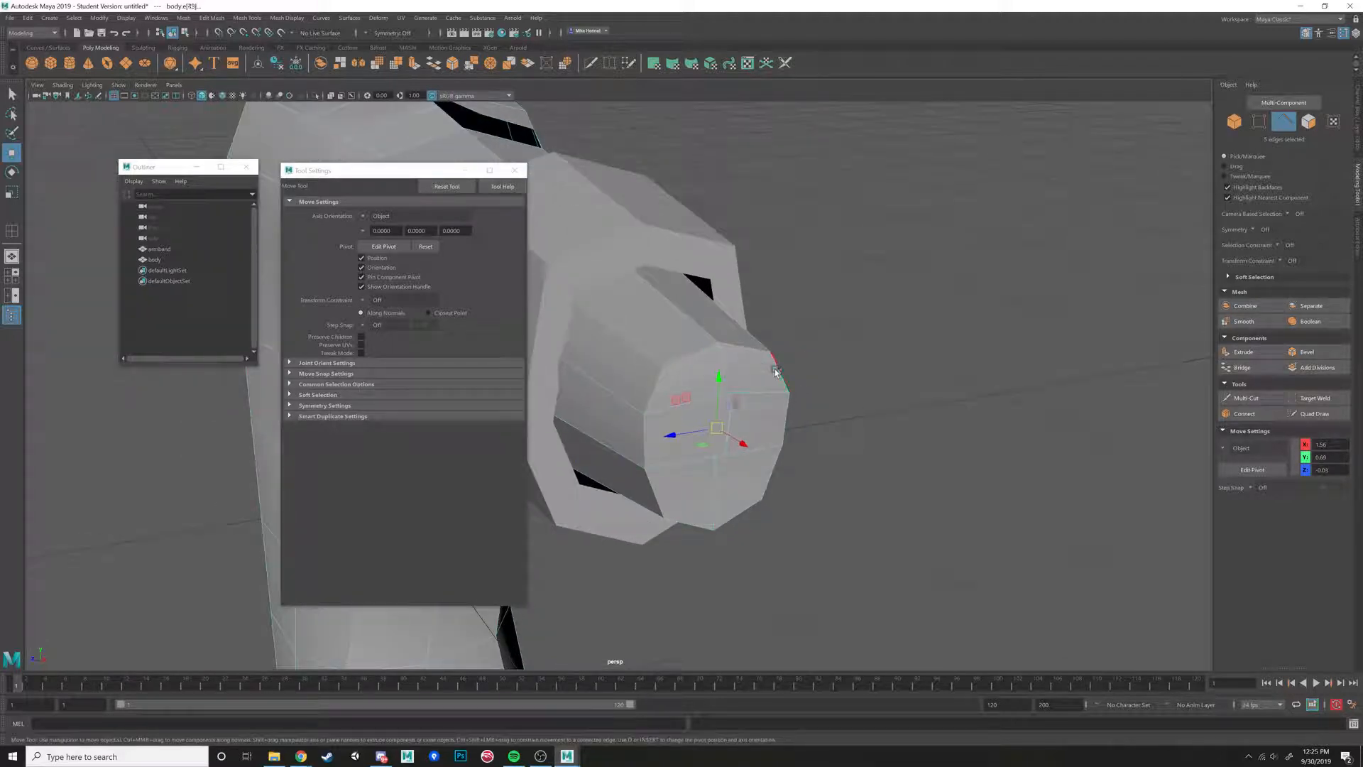
shift+click(785, 418)
shift+click(772, 472)
shift+click(737, 514)
shift+click(678, 522)
alt+drag(651, 521, 795, 447)
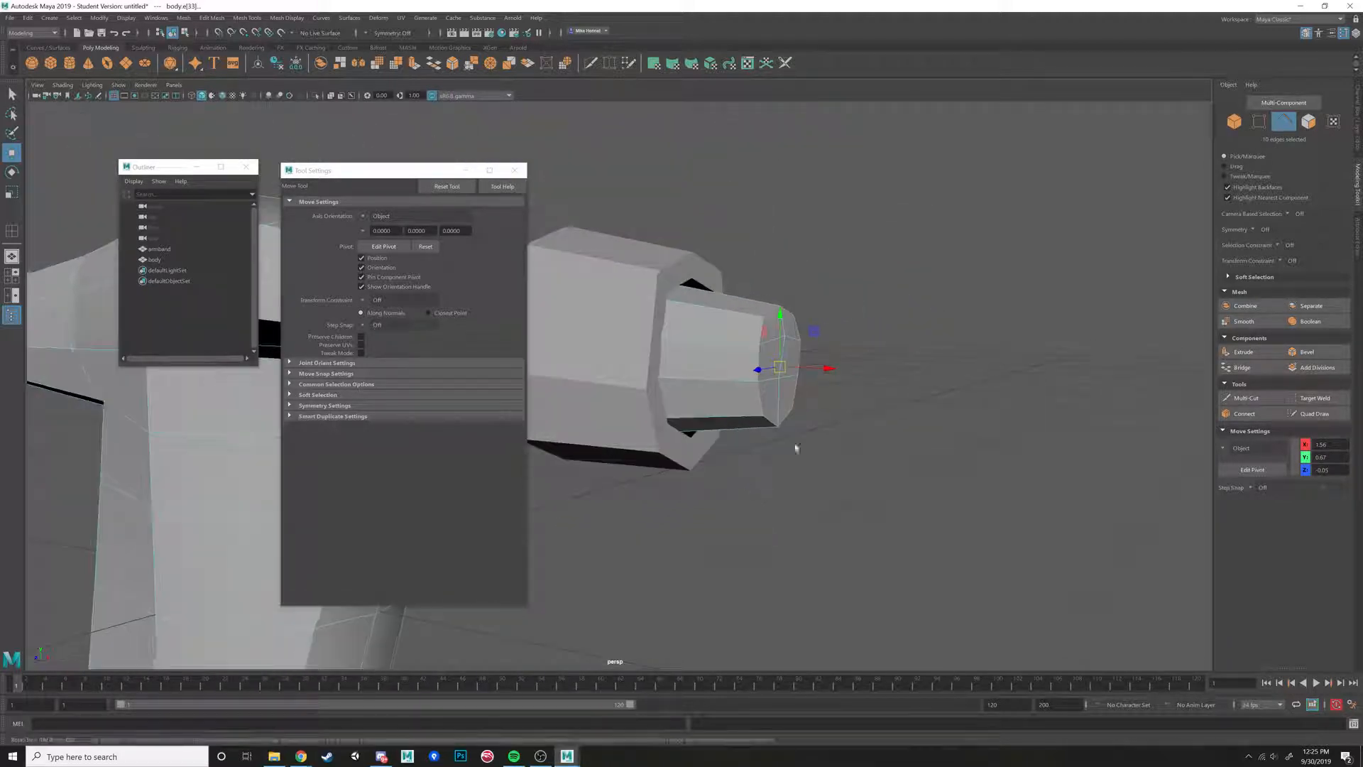
Open the Bevel options and move the window clear of the sleeve's end.
click(248, 18)
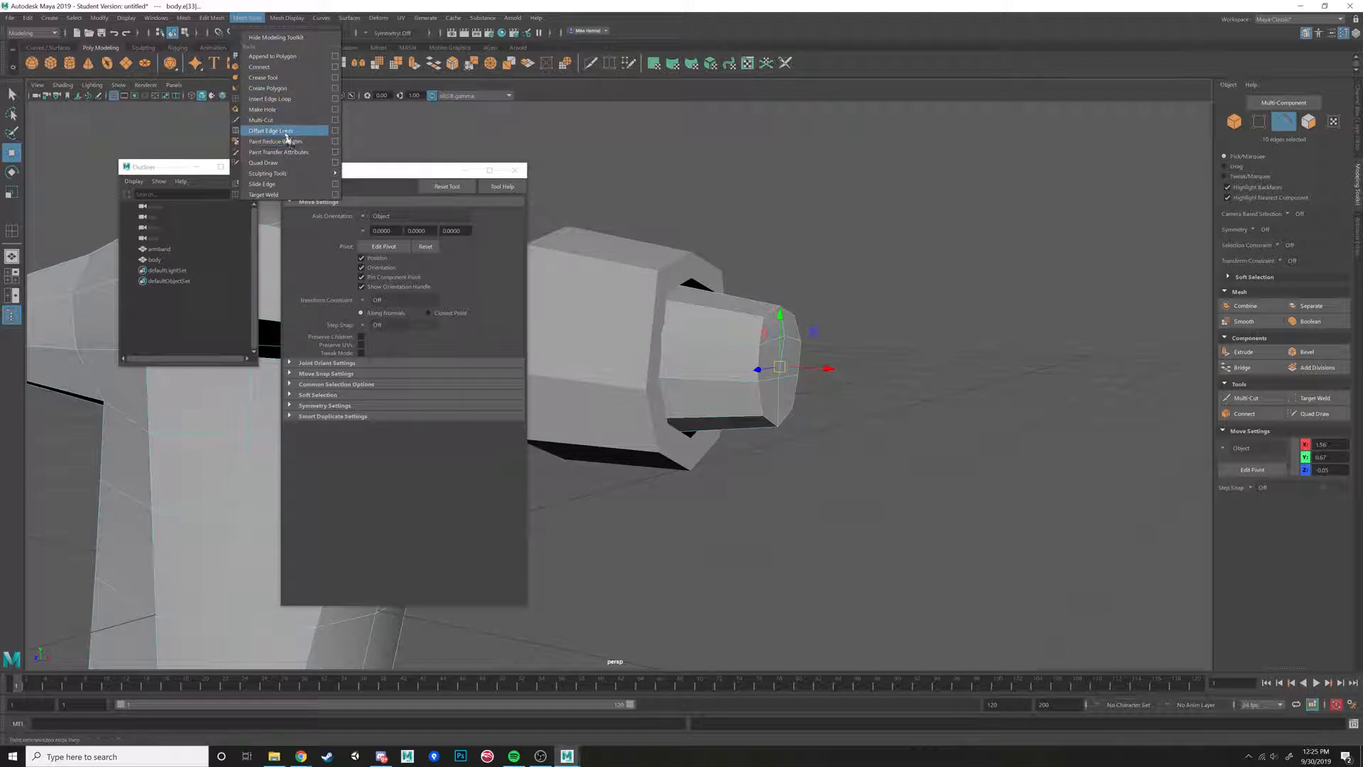
mouse_move(221, 19)
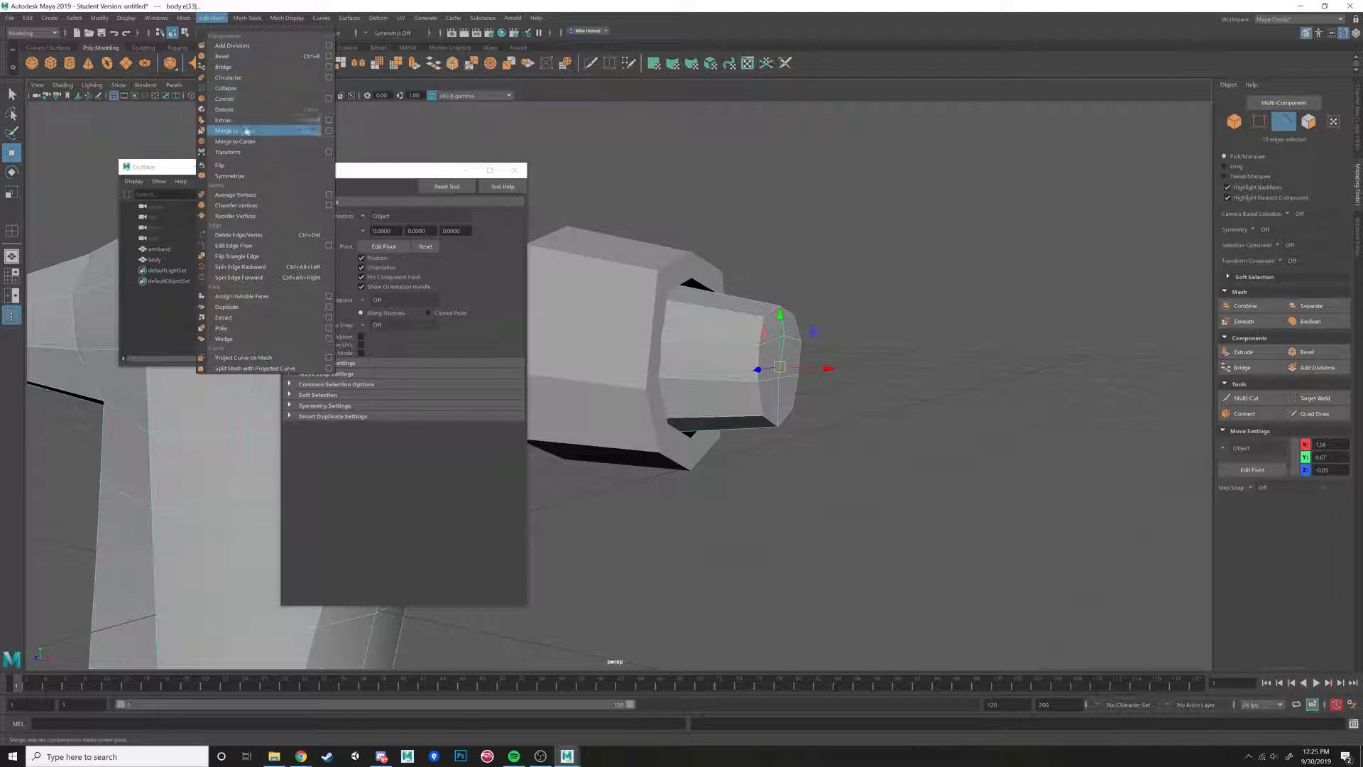
click(328, 57)
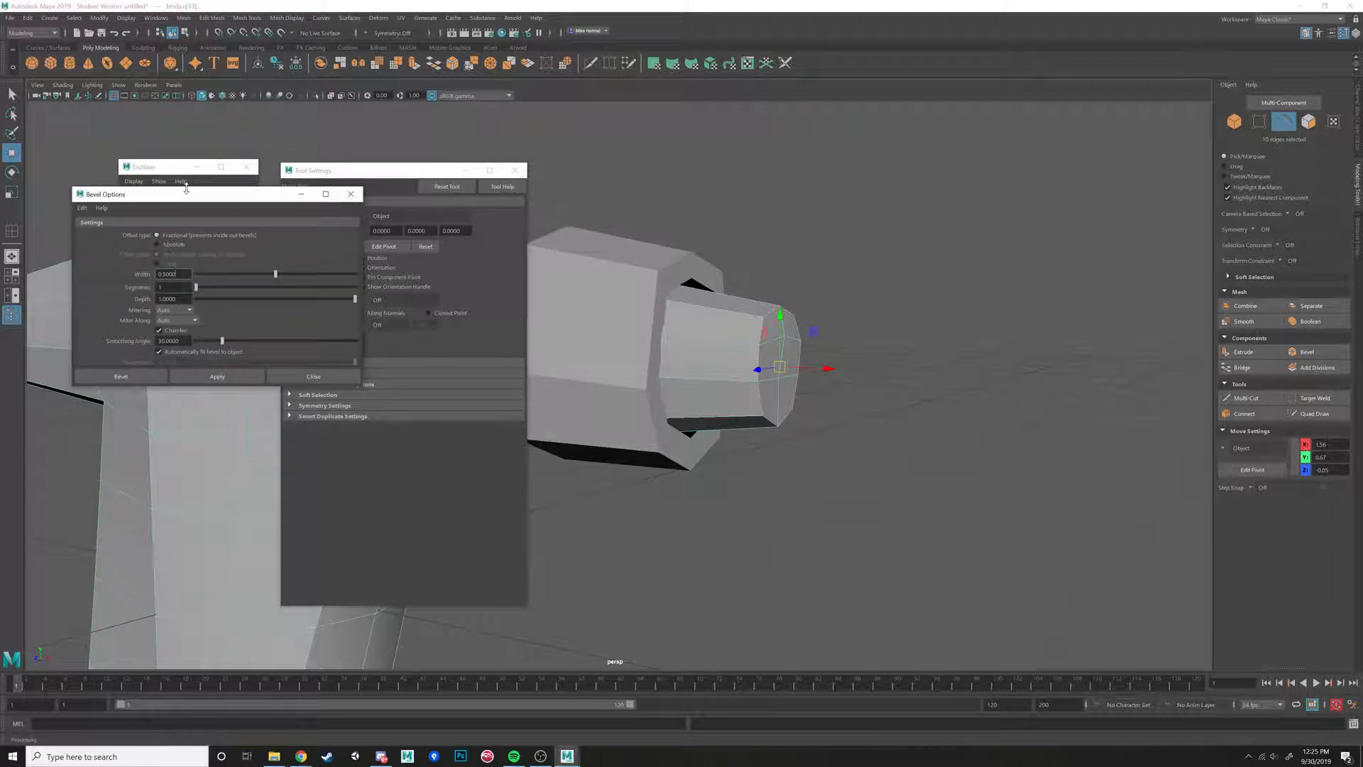
drag(176, 199, 957, 229)
drag(975, 238, 986, 235)
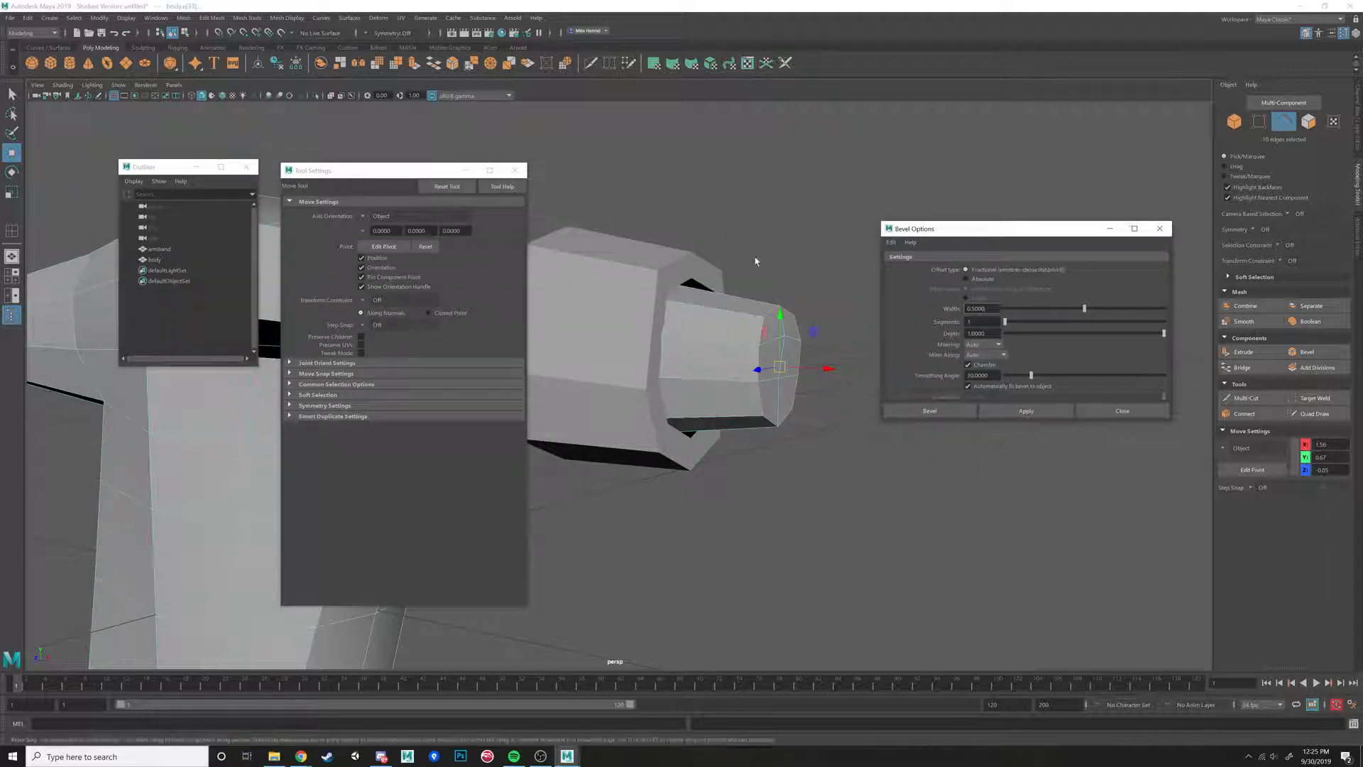
Try beveling the sleeve's end rim with a fractional width of 0.5 and one segment, undoing each attempt.
scroll(755, 262, up, 3)
alt+middle_drag(676, 274, 618, 280)
scroll(618, 280, up, 2)
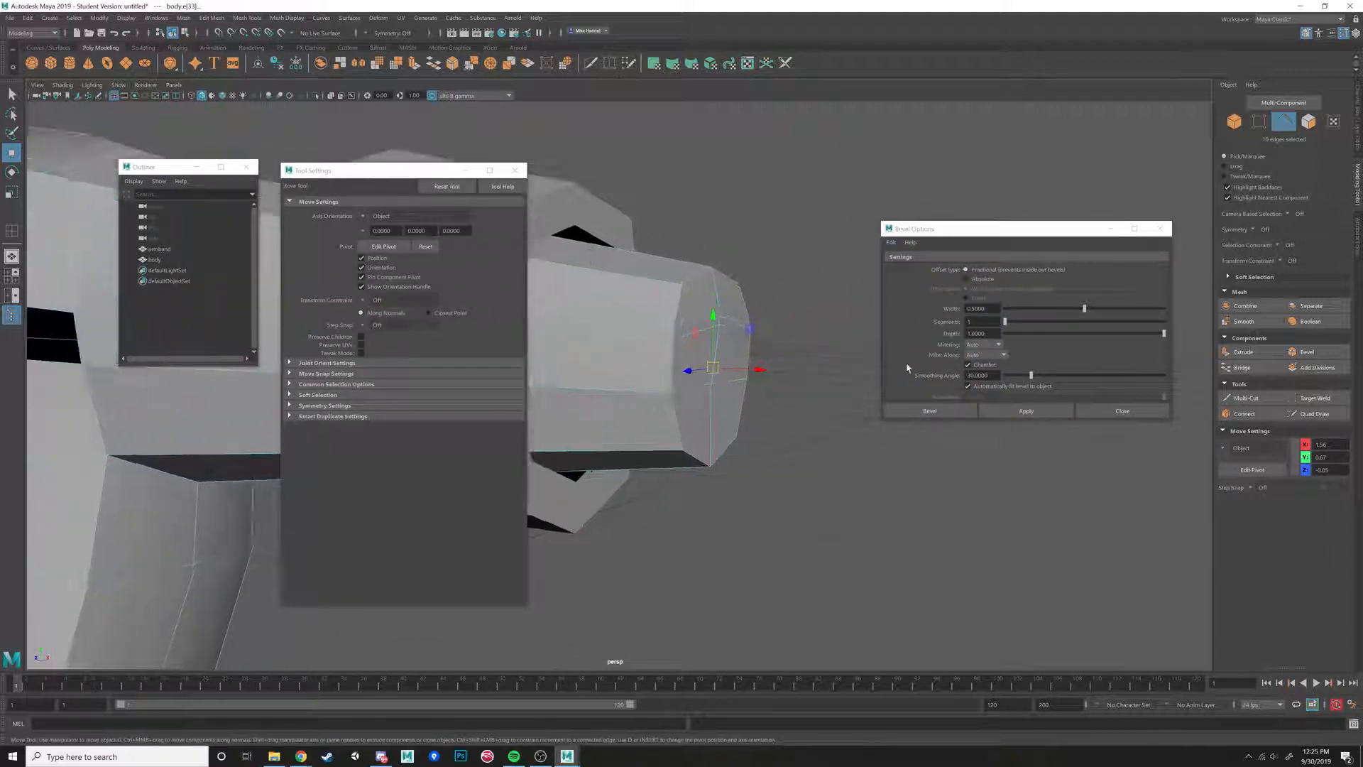
click(1017, 411)
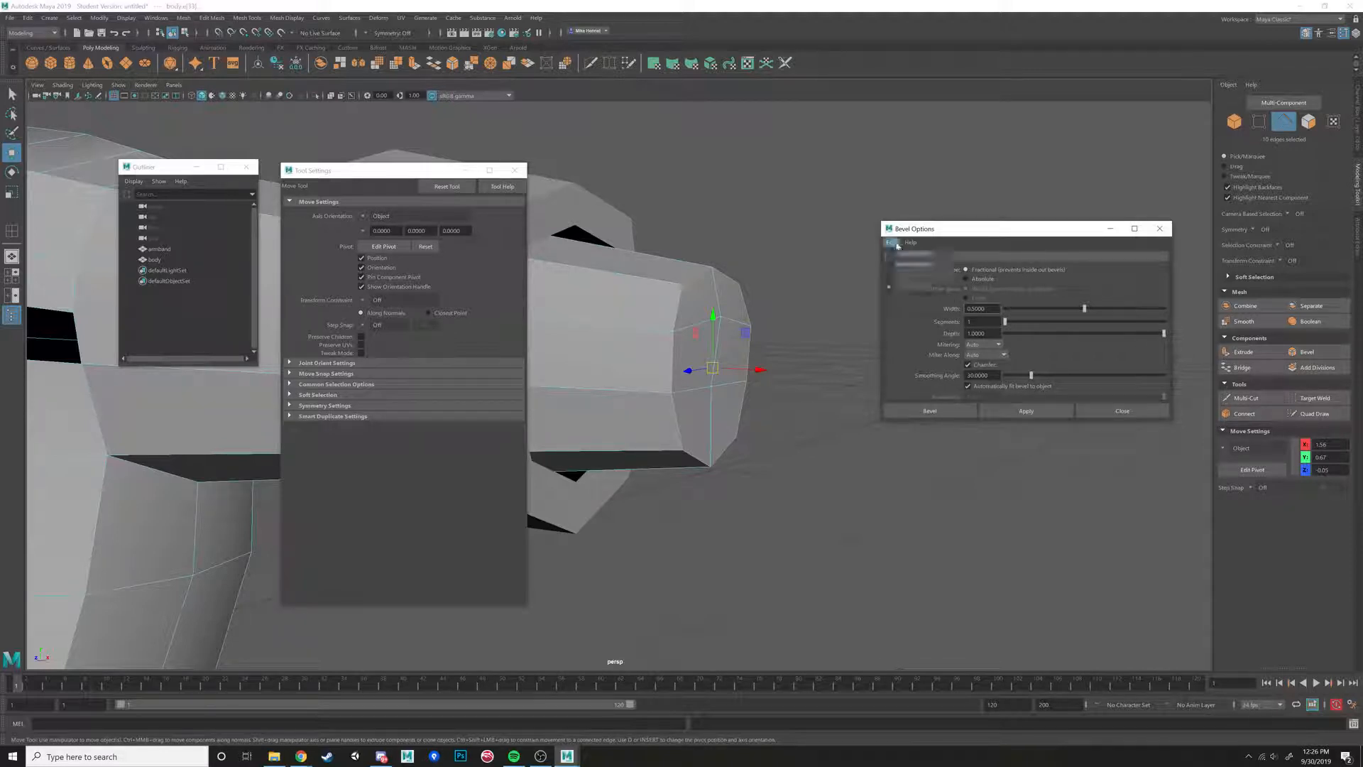
click(1026, 410)
alt+drag(779, 390, 652, 257)
key(ctrl+z)
click(1019, 415)
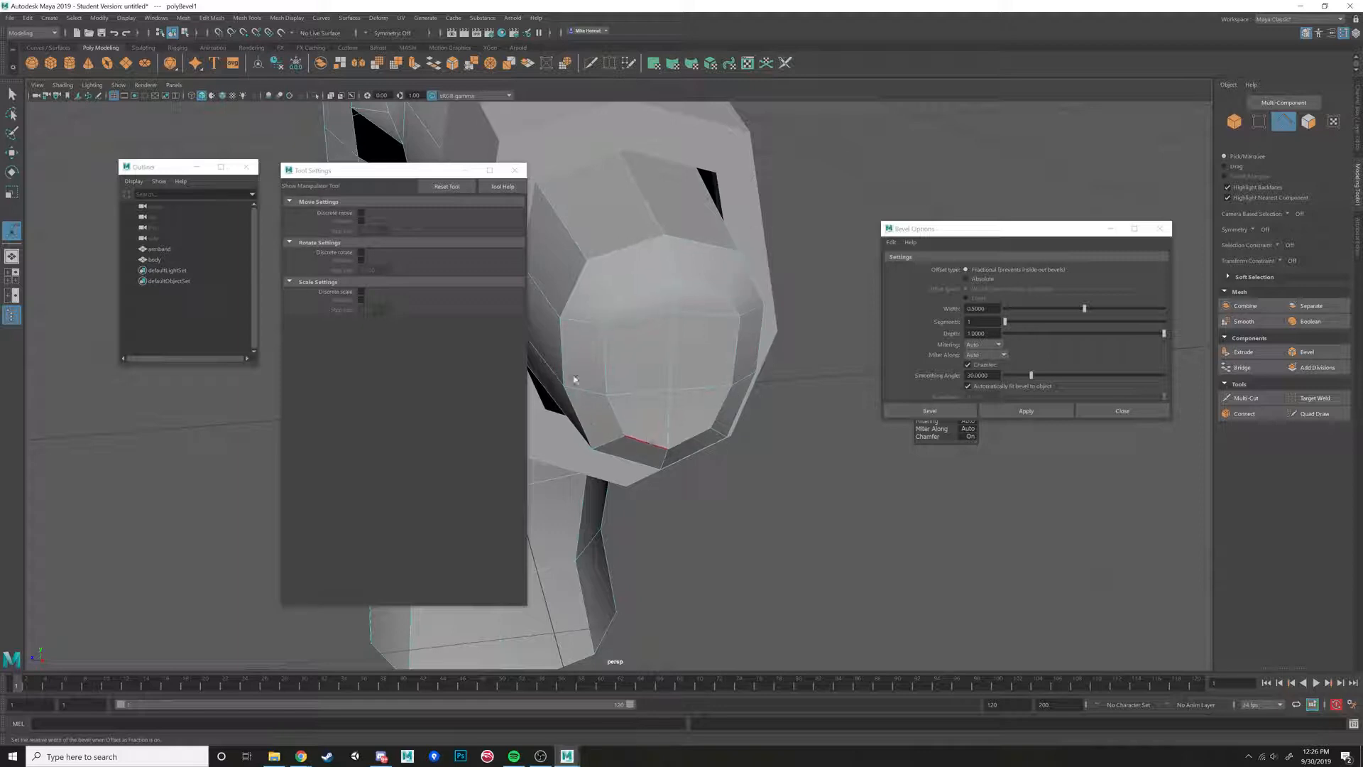
alt+drag(751, 382, 733, 414)
key(ctrl+z)
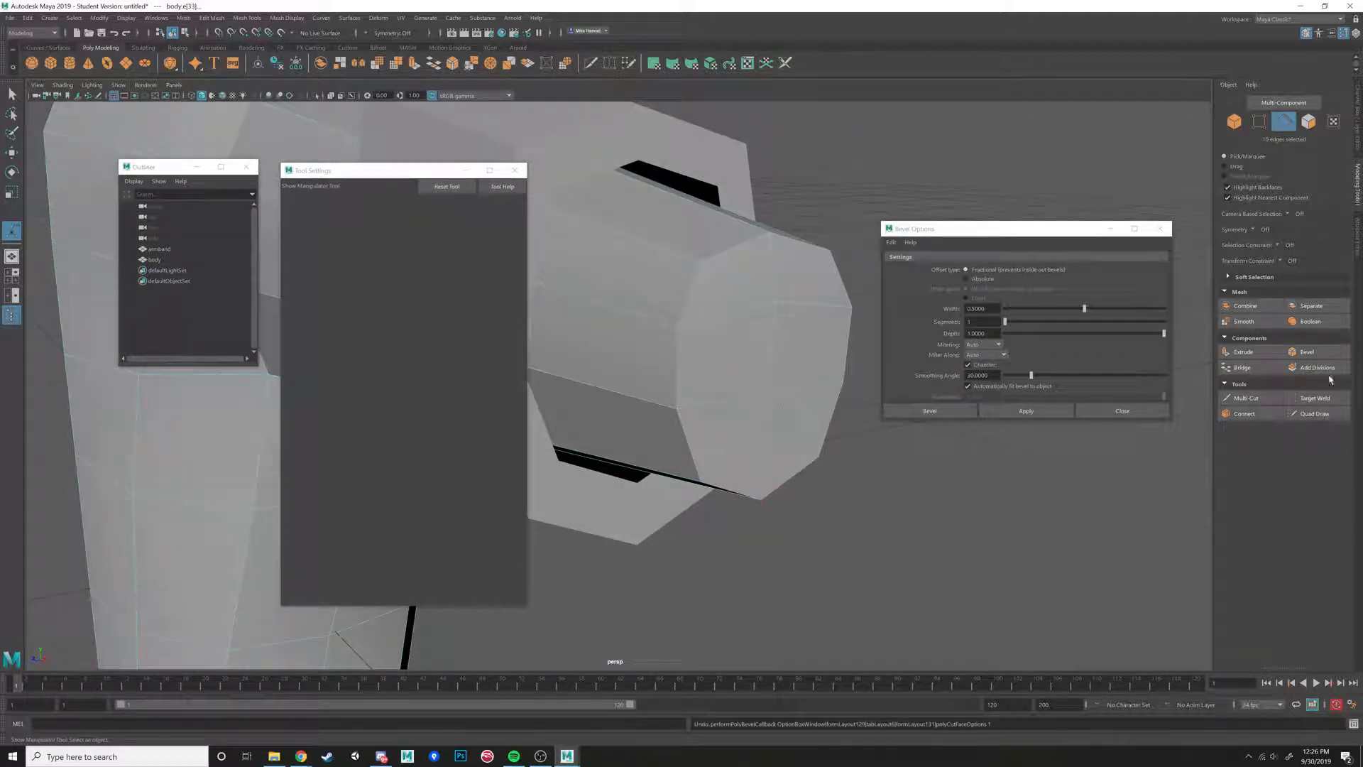
Try cutting an edge loop just behind the sleeve's end with Multi-Cut, and scale the end rim's edges uniformly.
click(1266, 400)
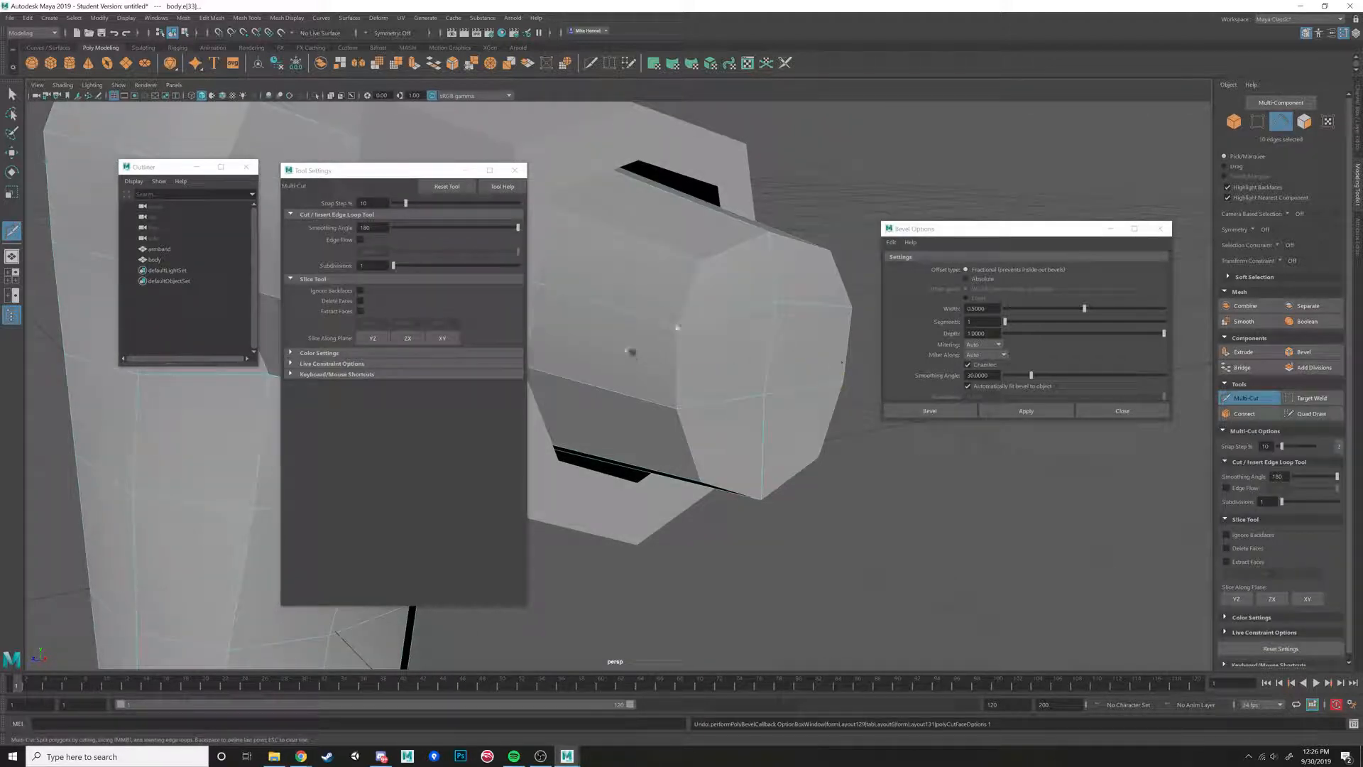
ctrl+click(654, 319)
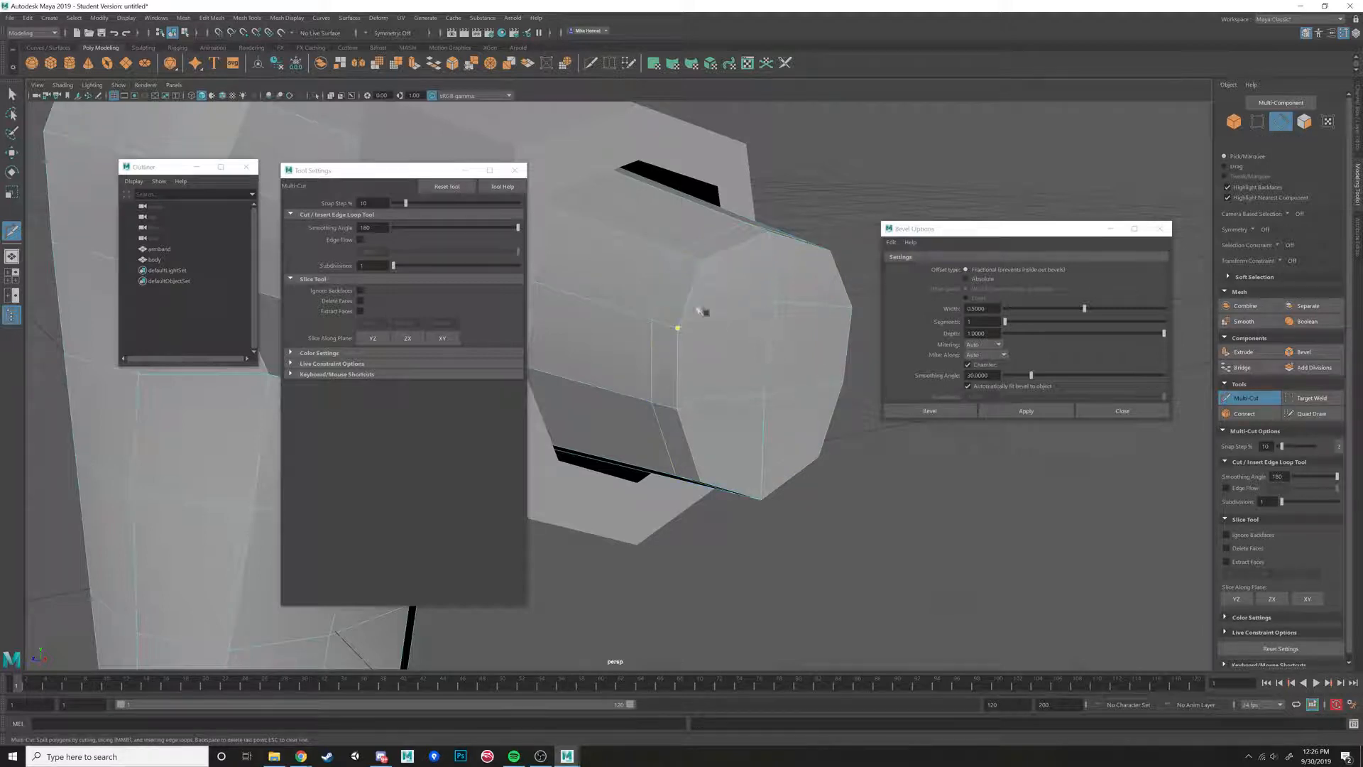
key(w)
shift+click(742, 244)
shift+click(768, 238)
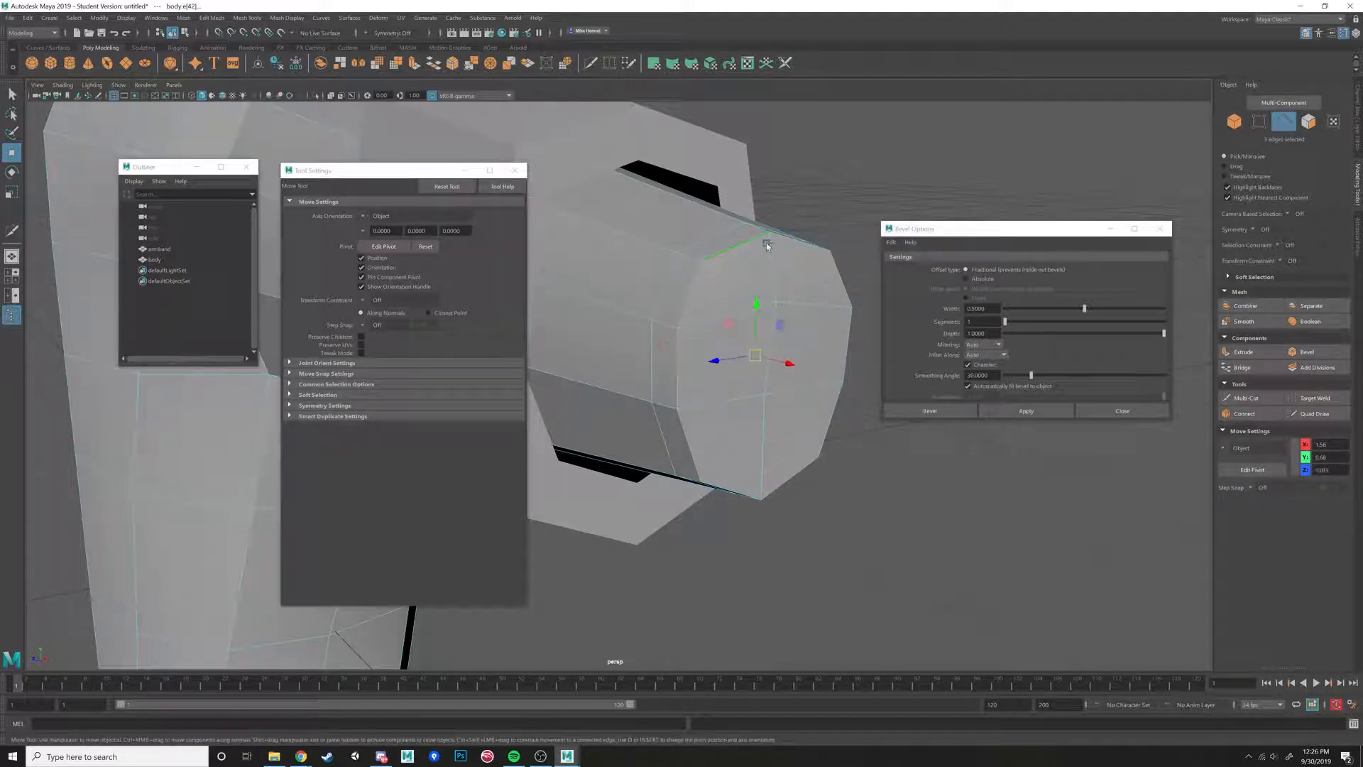
shift+click(839, 277)
shift+click(846, 309)
shift+click(824, 444)
shift+double_click(804, 462)
key(r)
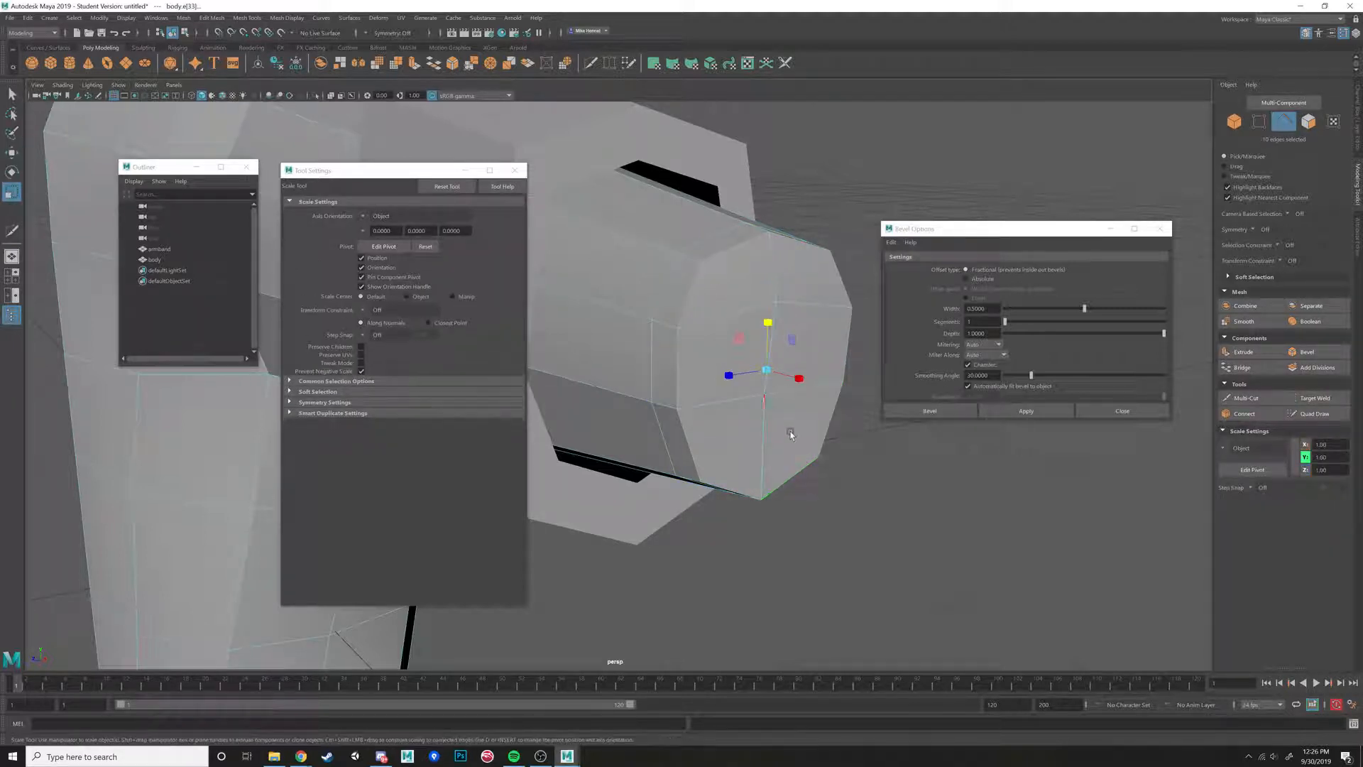
drag(767, 370, 802, 383)
Undo the rim scaling, the added sleeve loop and the preceding edge selections.
key(ctrl+z)
key(ctrl+z)
key(ctrl+z)
key(ctrl+z)
key(ctrl+z)
key(ctrl+z)
key(ctrl+z)
key(ctrl+z)
key(ctrl+z)
key(ctrl+z)
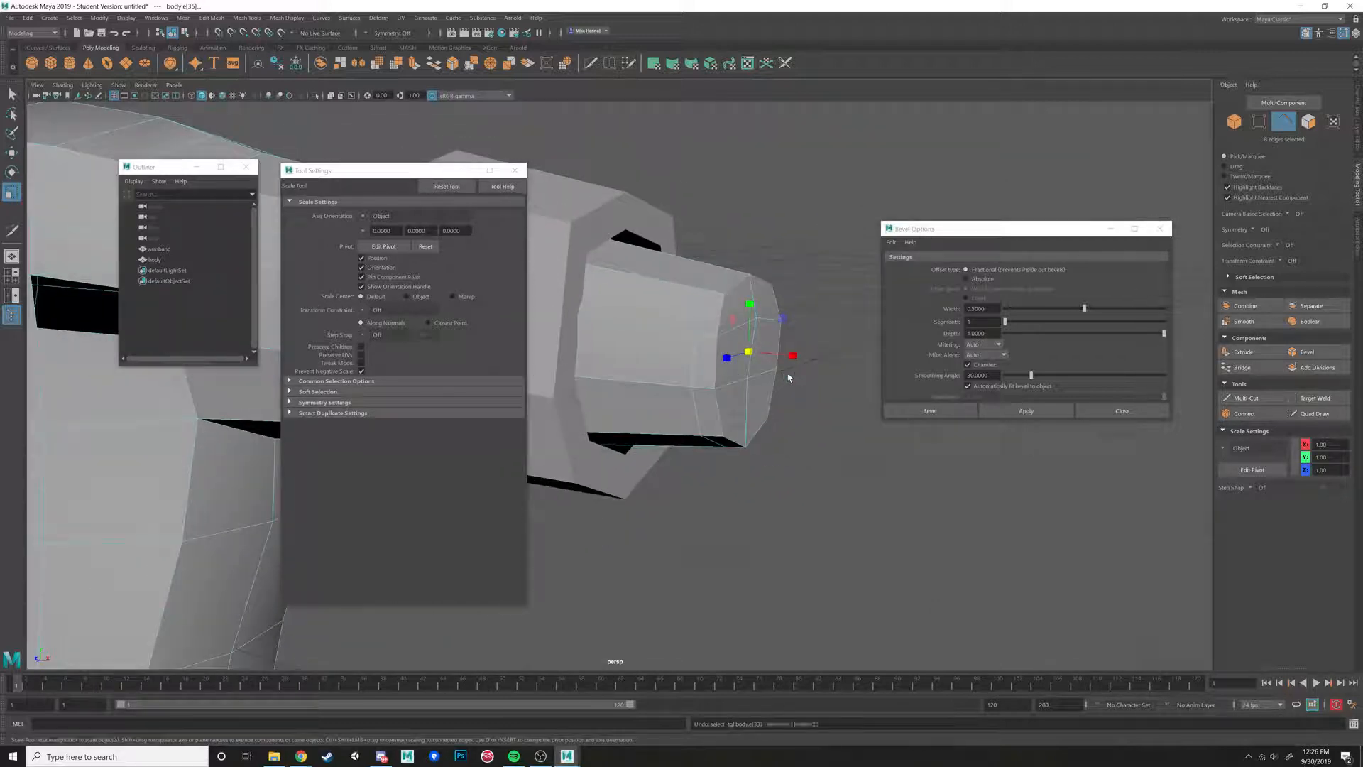
key(ctrl+z)
key(ctrl+z)
key(ctrl+z)
alt+drag(676, 429, 686, 408)
key(ctrl+z)
key(ctrl+z)
key(ctrl+z)
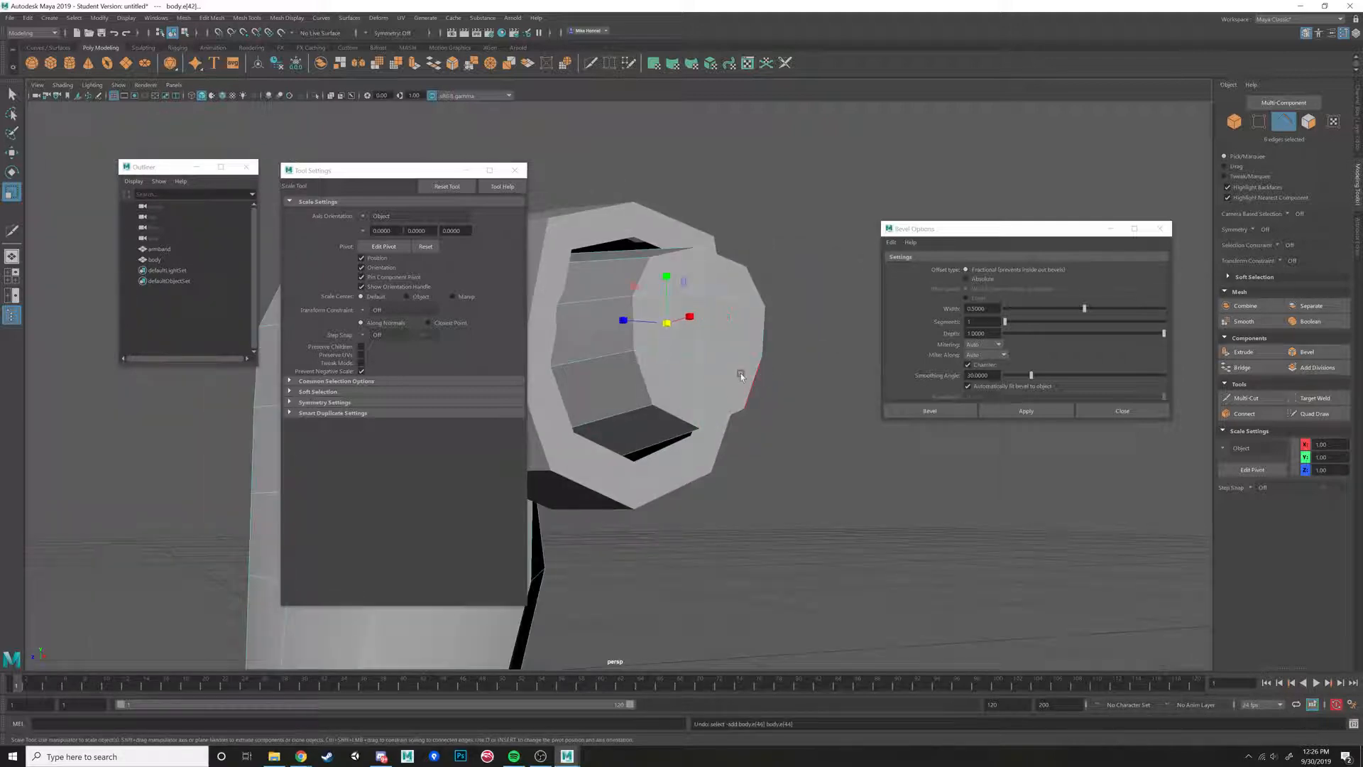
key(ctrl+z)
key(ctrl+z)
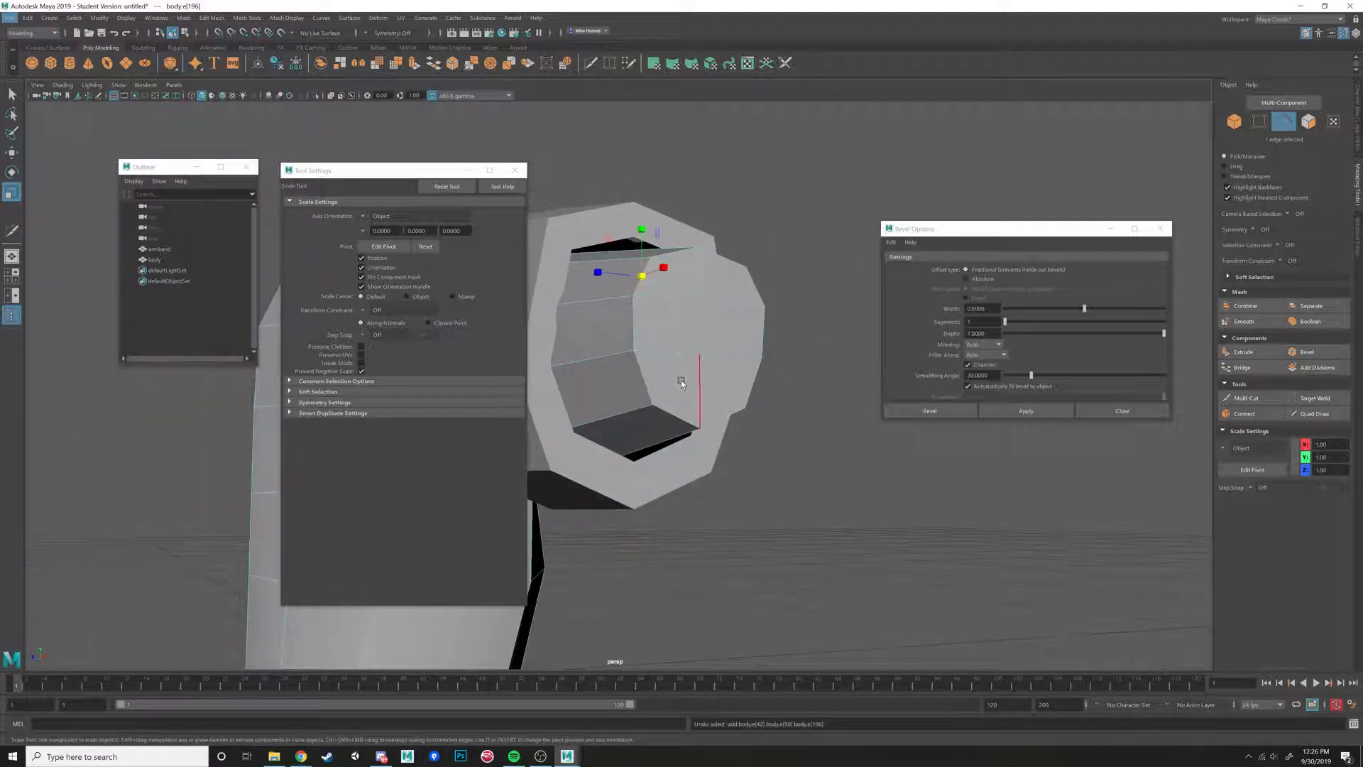
mouse_move(689, 406)
alt+mouse_down()
mouse_move(673, 468)
mouse_move(811, 416)
mouse_move(714, 402)
alt+mouse_up()
key(ctrl+z)
Add edges on the sleeve's end rim to the selection and bevel with a fractional width of 0.5.
scroll(818, 384, down, 3)
scroll(714, 397, up, 3)
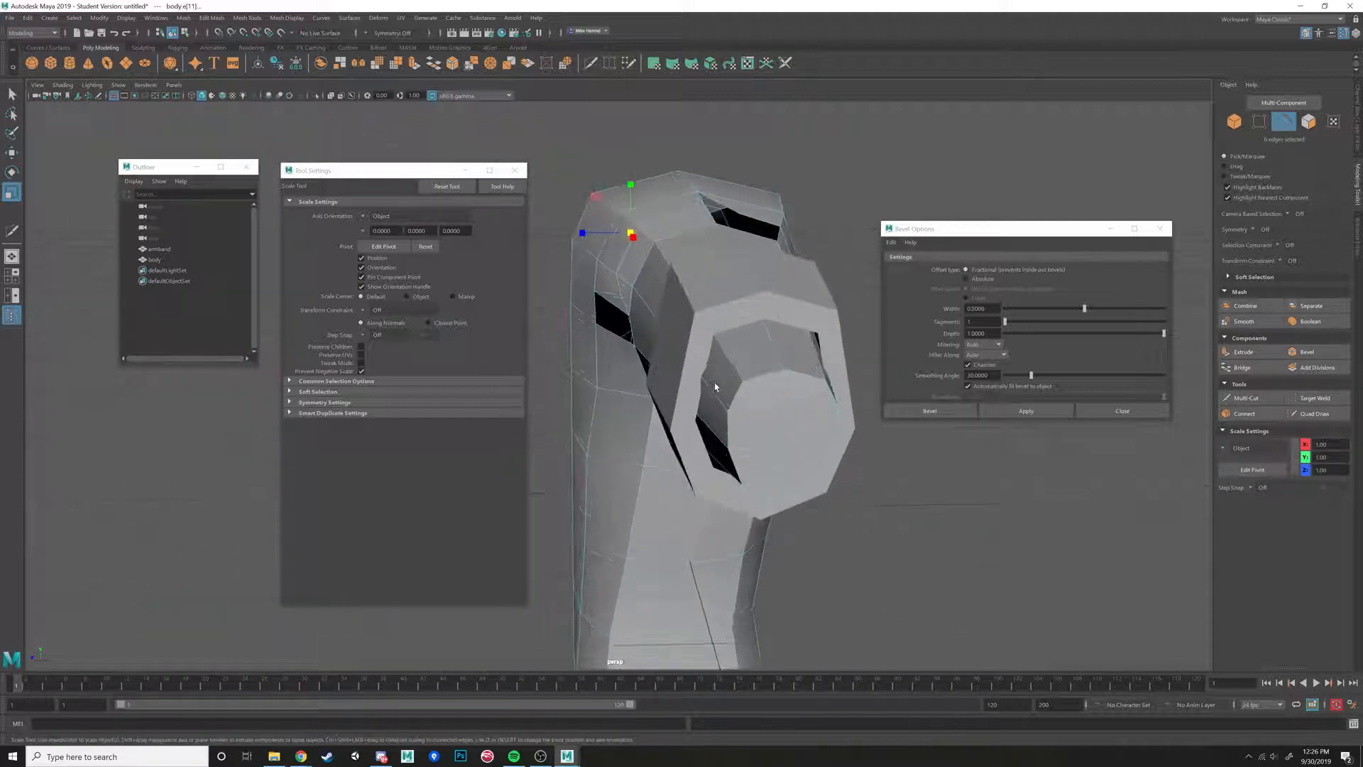
shift+click(765, 375)
shift+click(811, 377)
click(1026, 411)
alt+drag(731, 350, 657, 312)
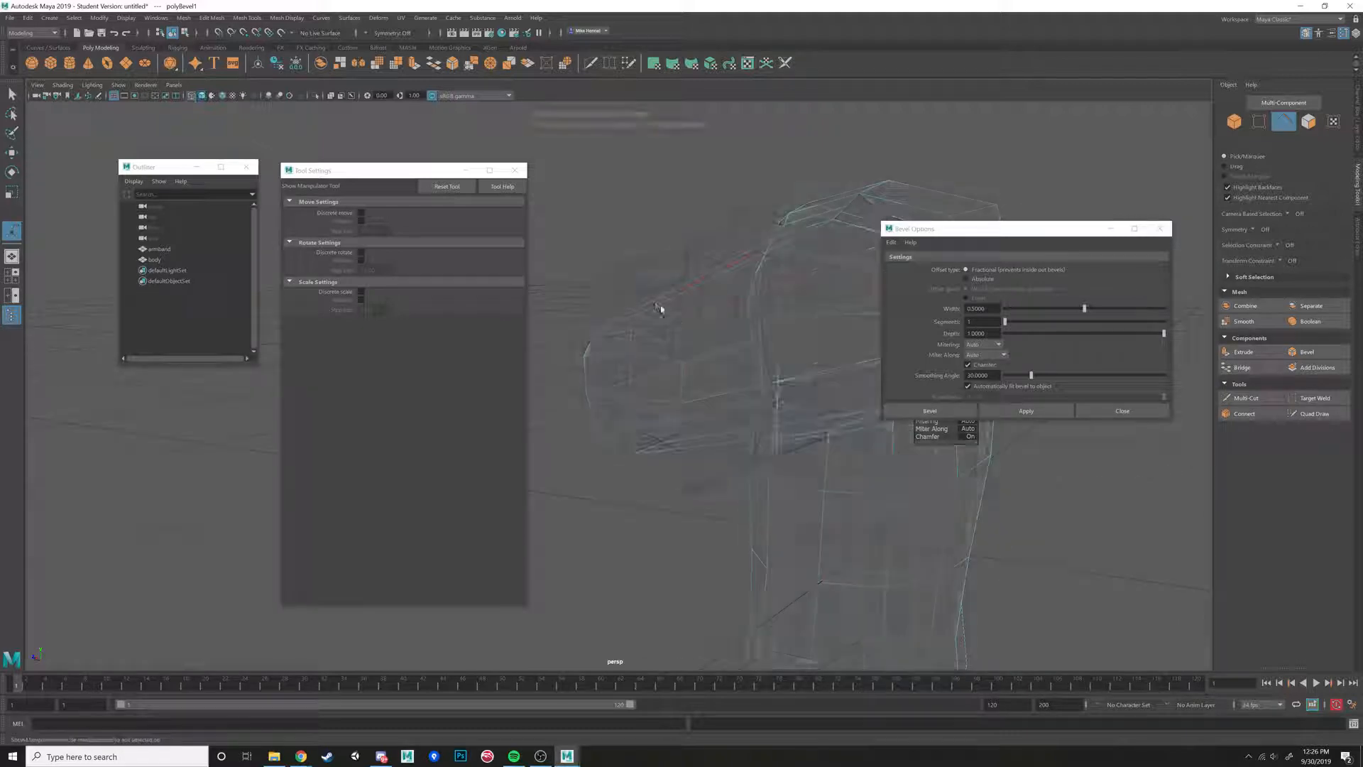
alt+drag(715, 347, 617, 320)
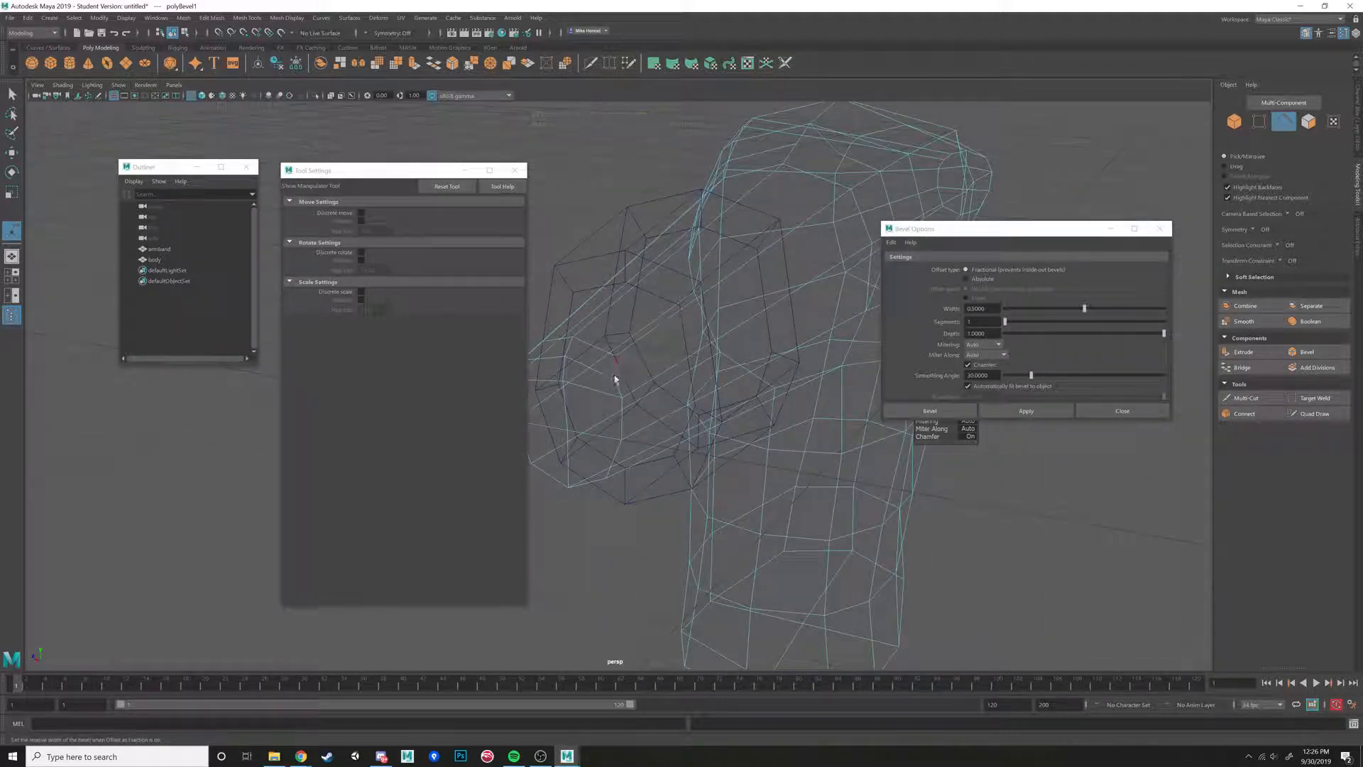
alt+drag(755, 300, 639, 325)
right_drag(639, 324, 637, 367)
click(648, 332)
scroll(660, 330, down, 2)
alt+drag(730, 328, 639, 372)
Undo the face selection and the preceding sleeve rim bevel, and display the model shaded.
key(ctrl+z)
key(ctrl+z)
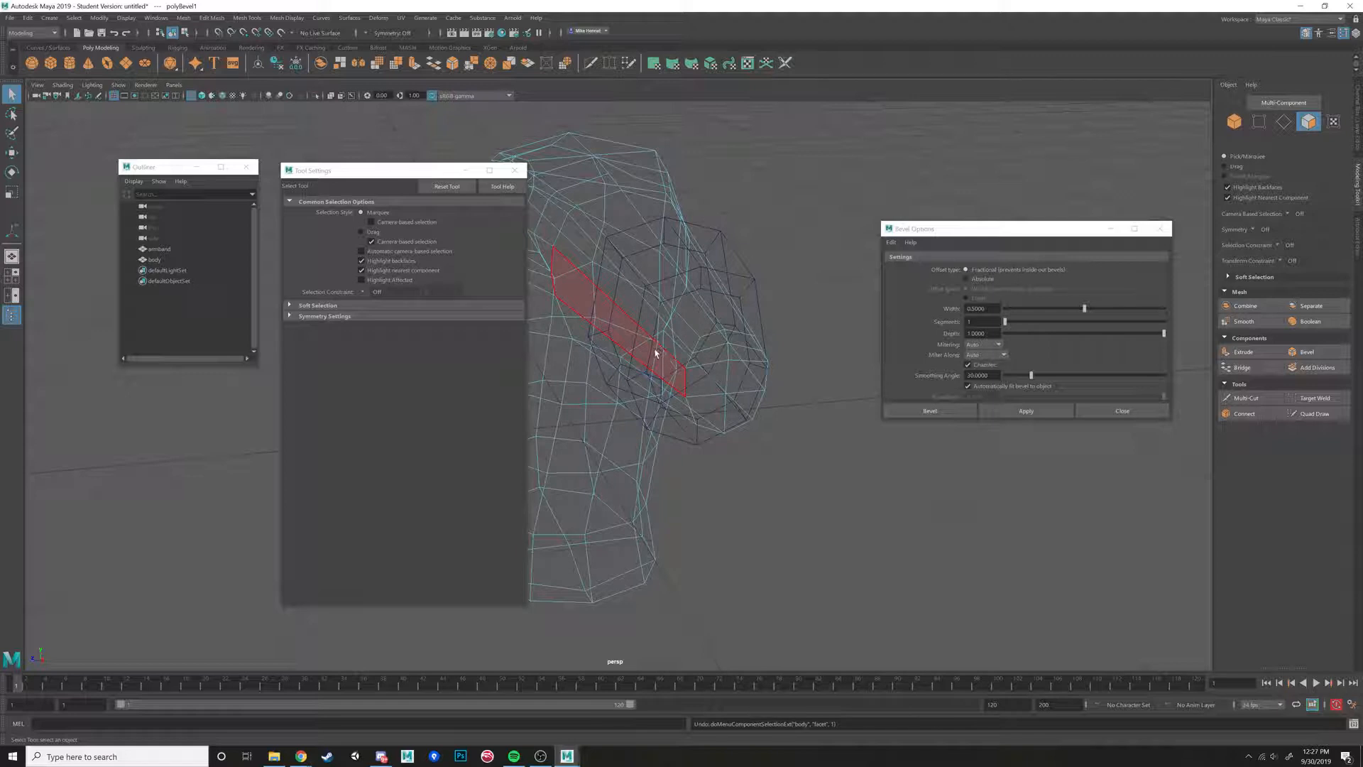
key(ctrl+z)
key(ctrl+z)
key(ctrl+z)
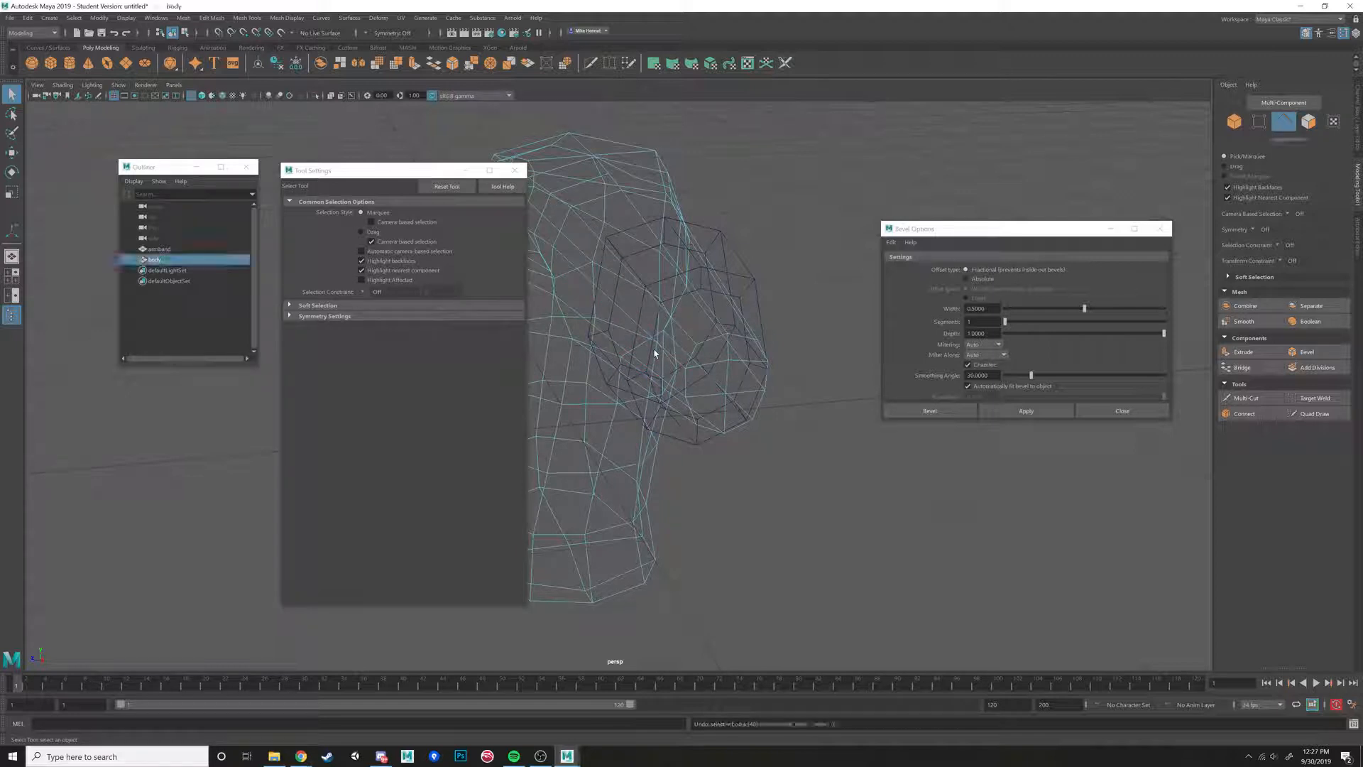
key(5)
mouse_move(655, 355)
alt+mouse_down()
mouse_move(746, 377)
mouse_move(738, 340)
alt+mouse_up()
scroll(745, 374, down, 5)
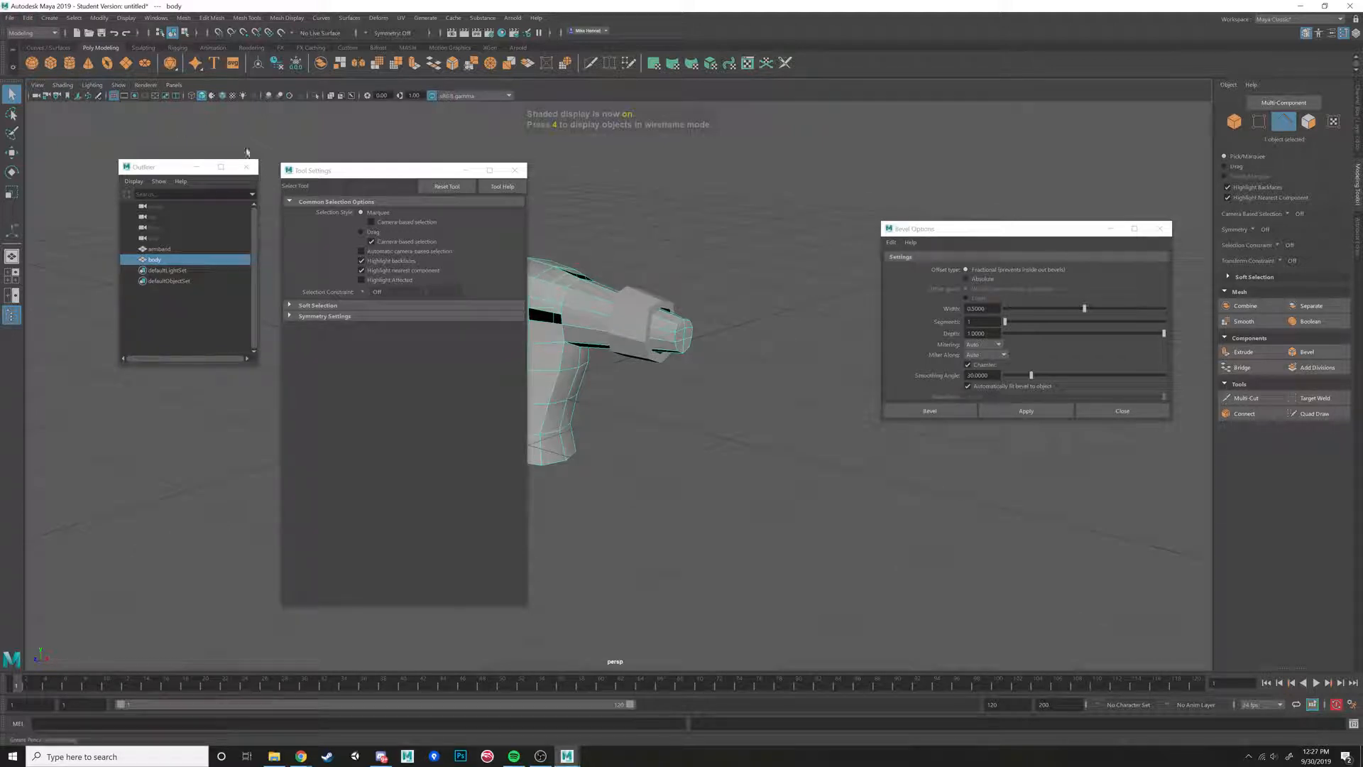
Create a polygon cylinder, move it out beside the character's sleeve and adjust its height above the grid.
click(69, 62)
key(w)
drag(564, 397, 819, 465)
key(r)
alt+middle_drag(819, 465, 744, 415)
scroll(745, 416, up, 2)
key(w)
drag(786, 385, 776, 265)
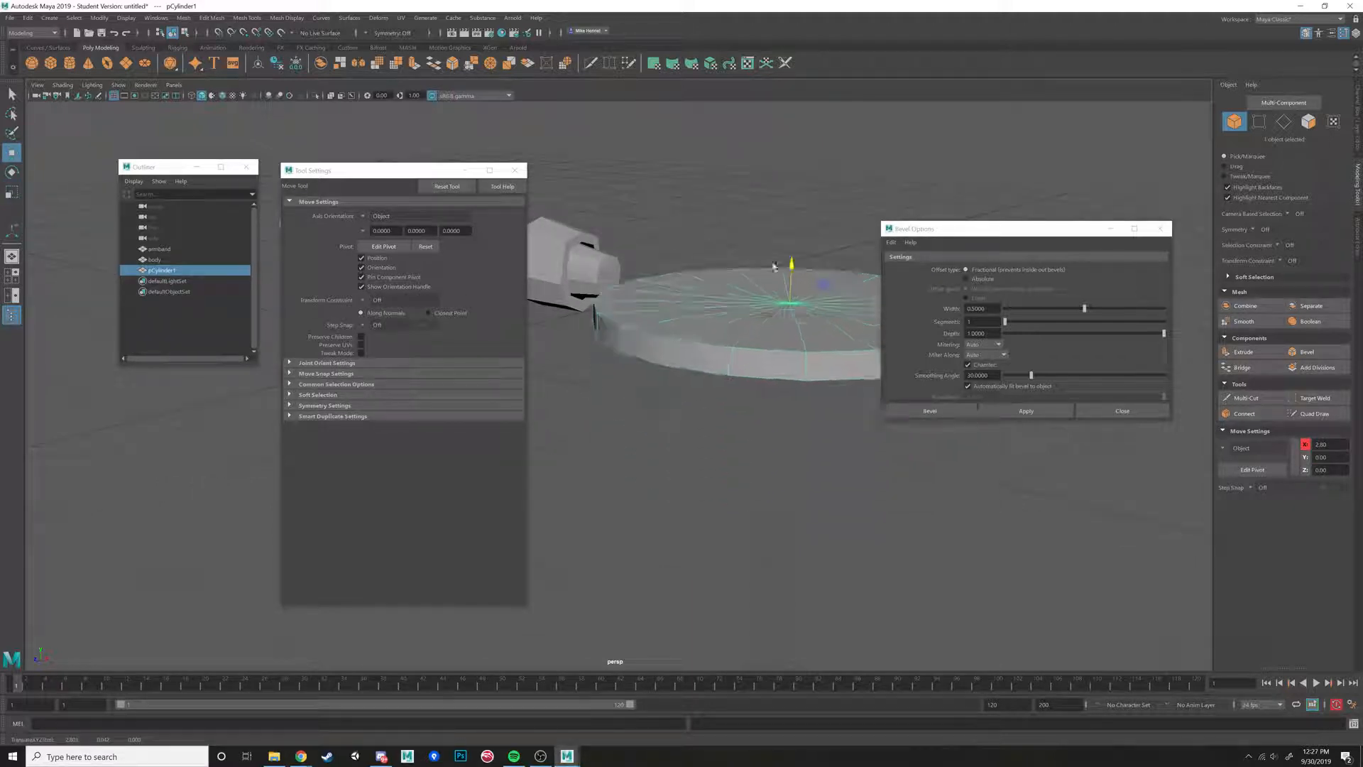
Scale the cylinder down vertically into a thinner disc.
scroll(724, 350, up, 2)
alt+middle_drag(724, 350, 641, 376)
key(r)
drag(724, 288, 720, 306)
Select the edge loop around the disc's top rim and bevel it with a fractional width of 0.5 and one segment.
right_drag(681, 386, 684, 358)
double_click(684, 384)
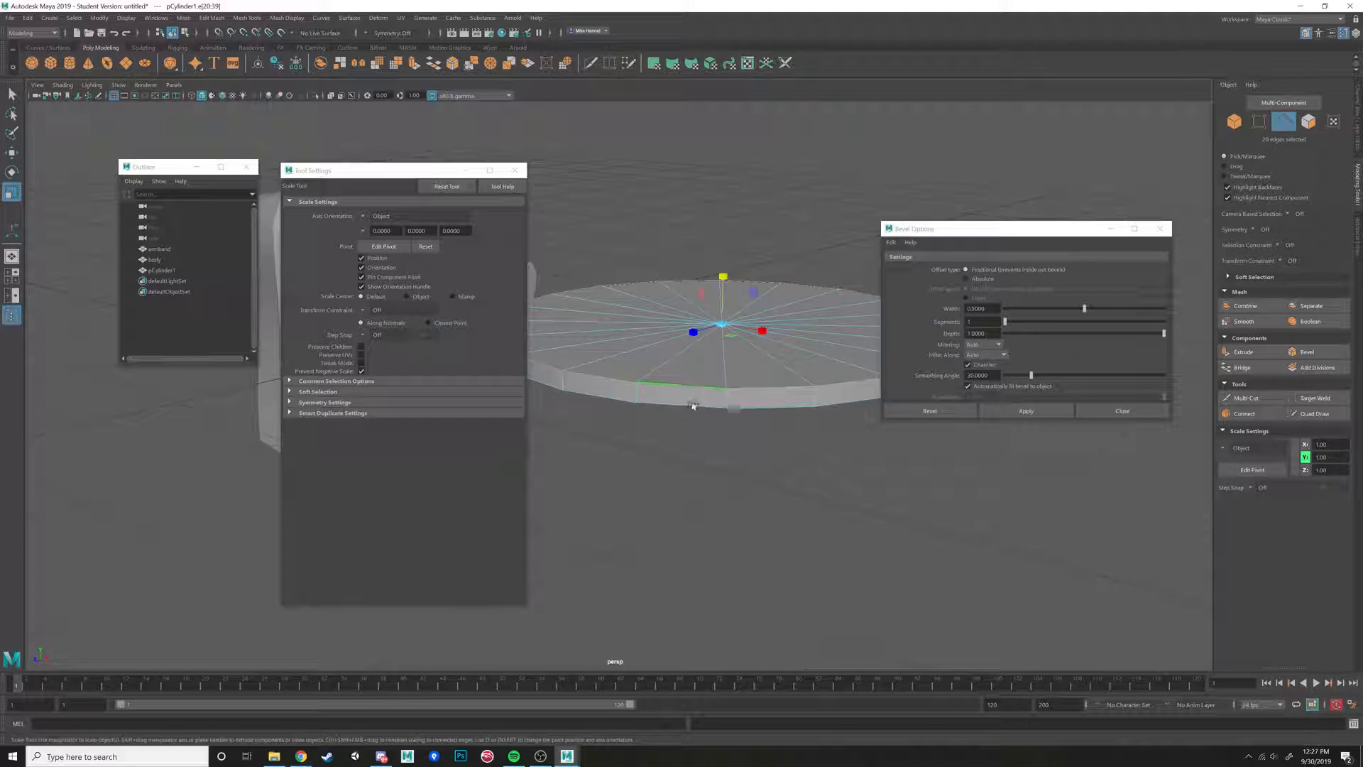
click(1008, 412)
alt+drag(685, 447, 754, 404)
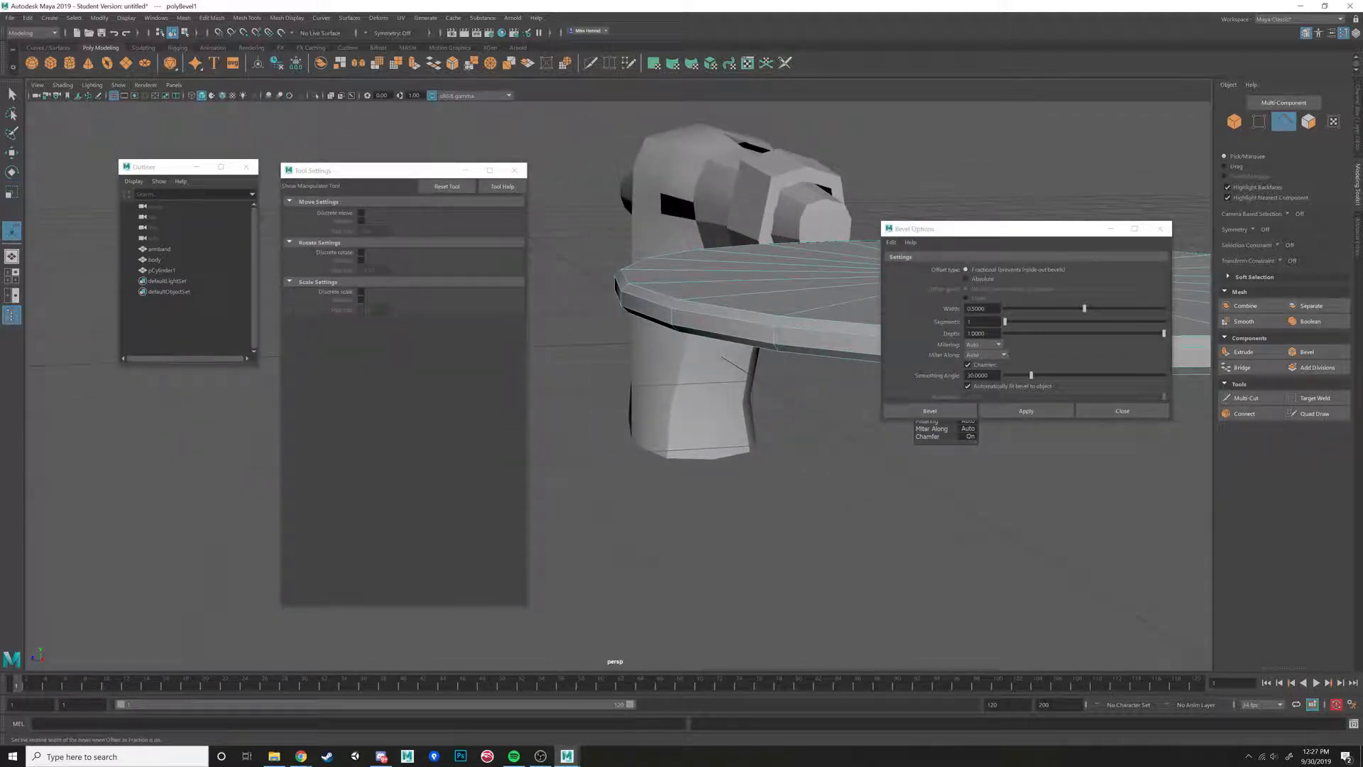
Set the segments in the bevel options to 2 and move the bevel windows clear of the disc.
drag(1006, 322, 1020, 327)
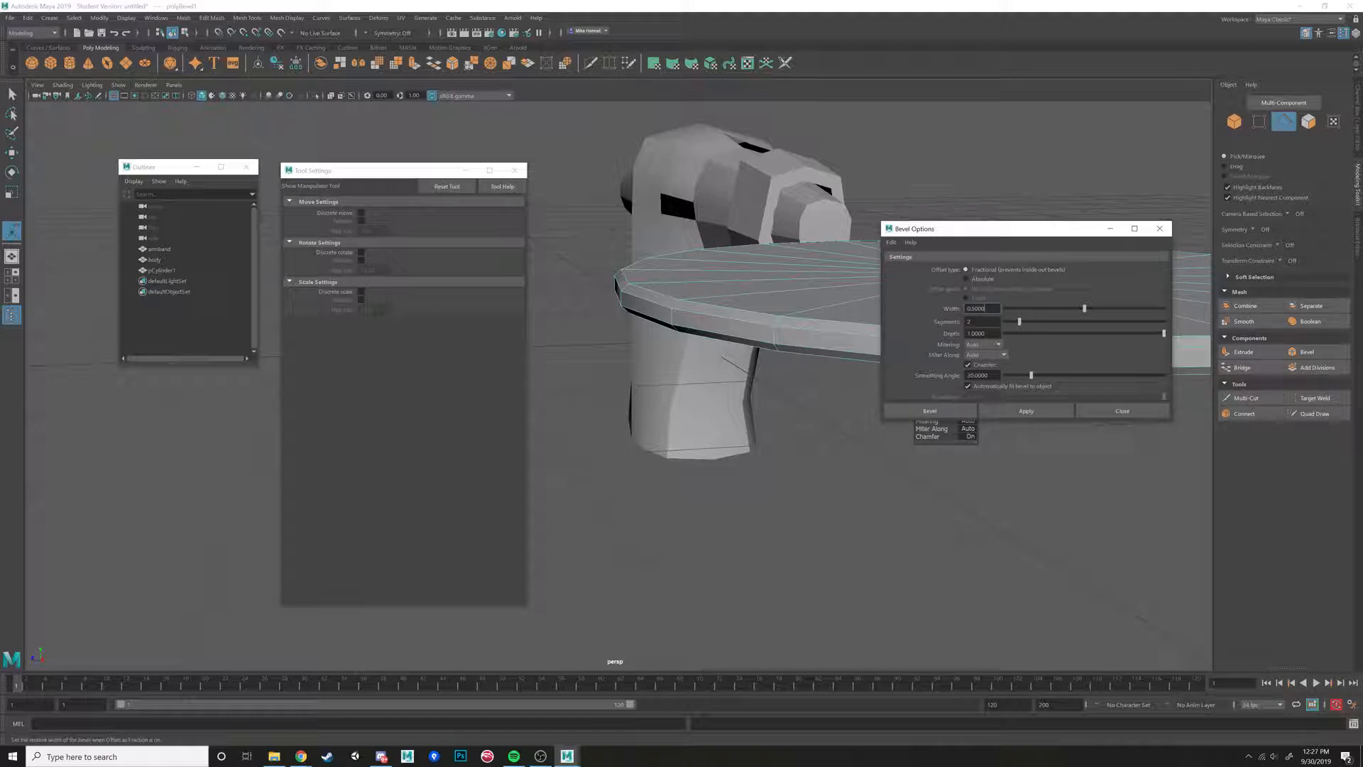
drag(986, 235, 253, 250)
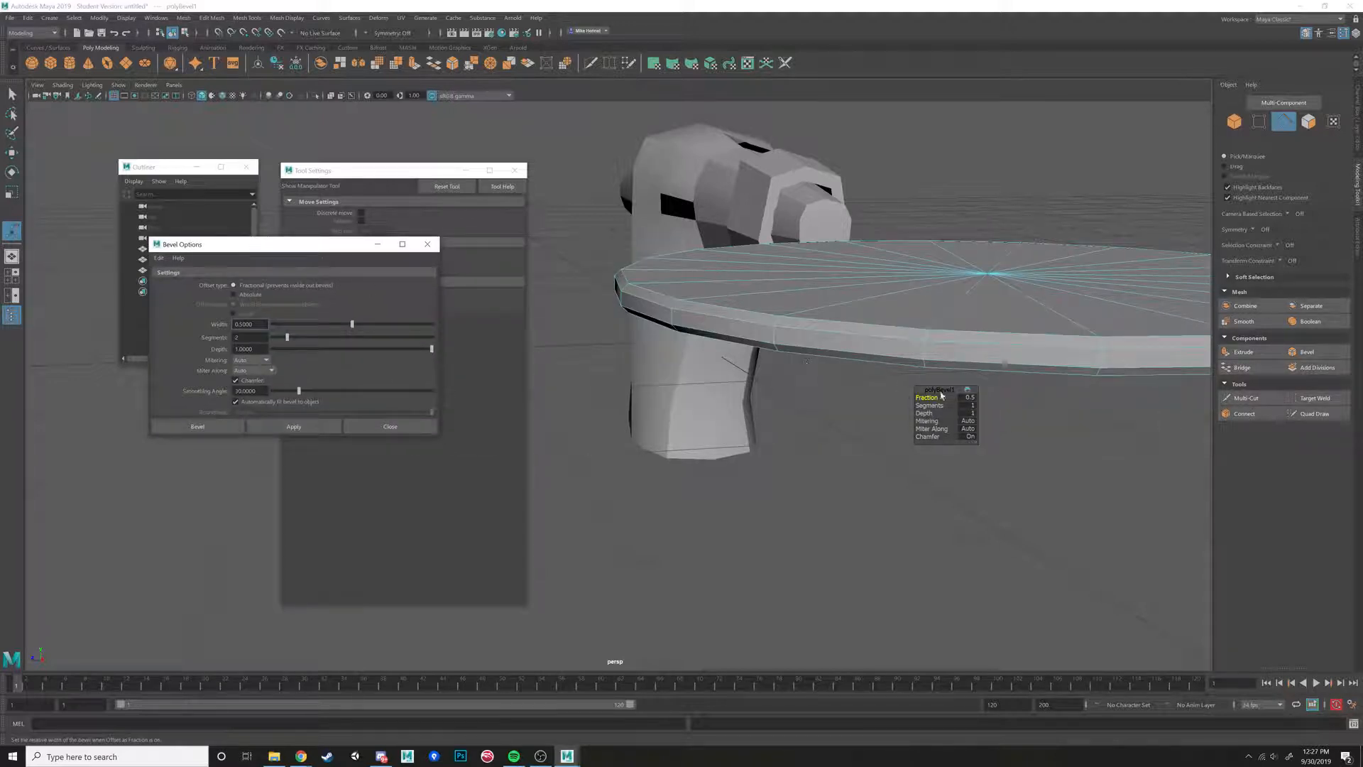
drag(942, 389, 956, 439)
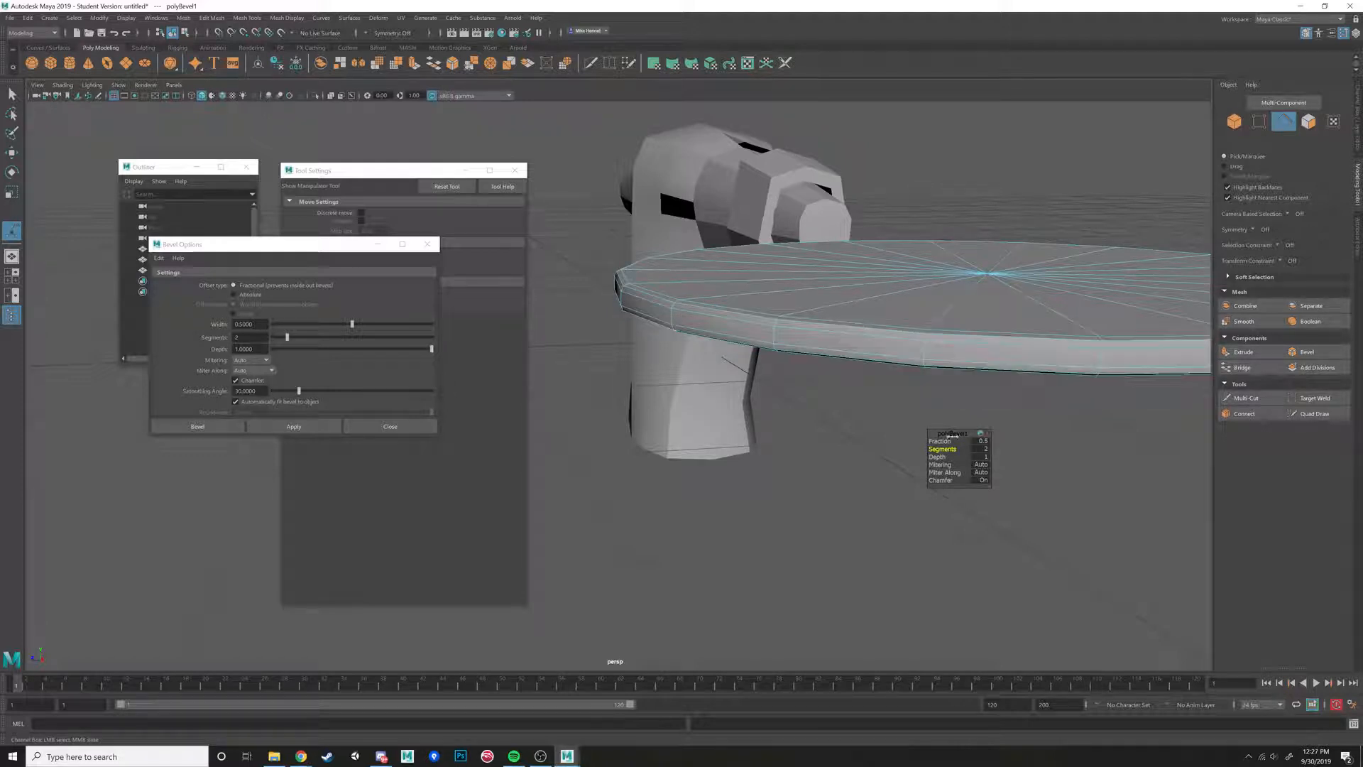
Increase the segments of the disc's existing rim bevel, return to object mode and deselect the disc.
click(941, 456)
mouse_move(956, 453)
mouse_down()
mouse_move(925, 466)
mouse_move(959, 458)
mouse_up()
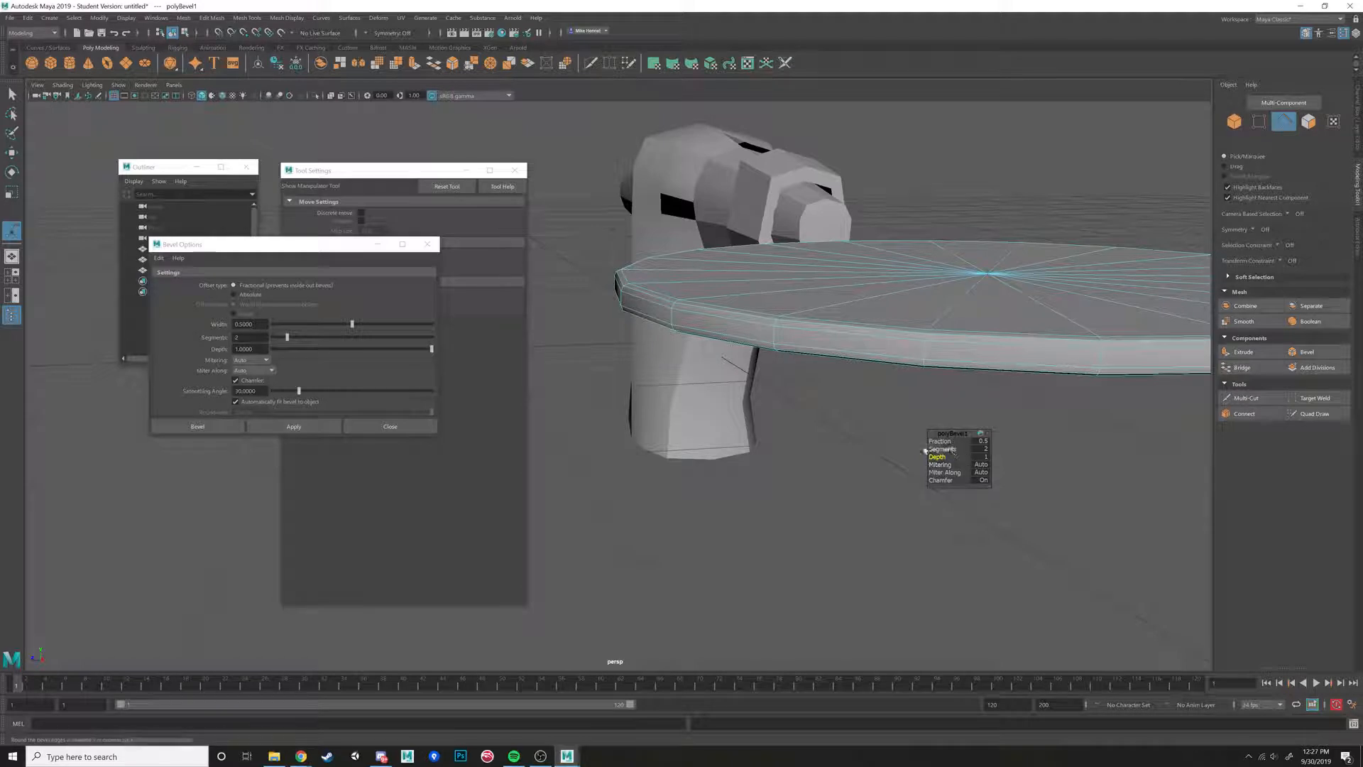
alt+drag(845, 358, 897, 351)
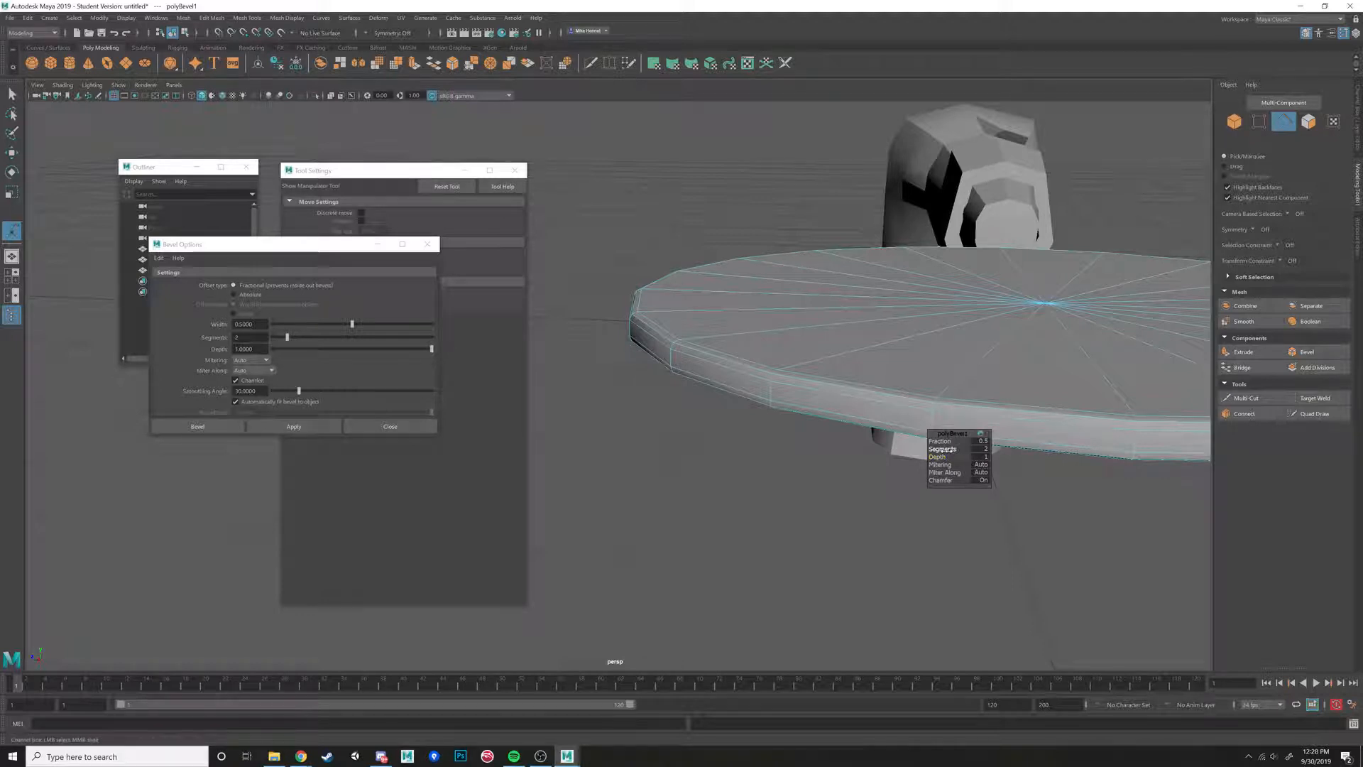
drag(941, 449, 963, 448)
scroll(801, 409, up, 4)
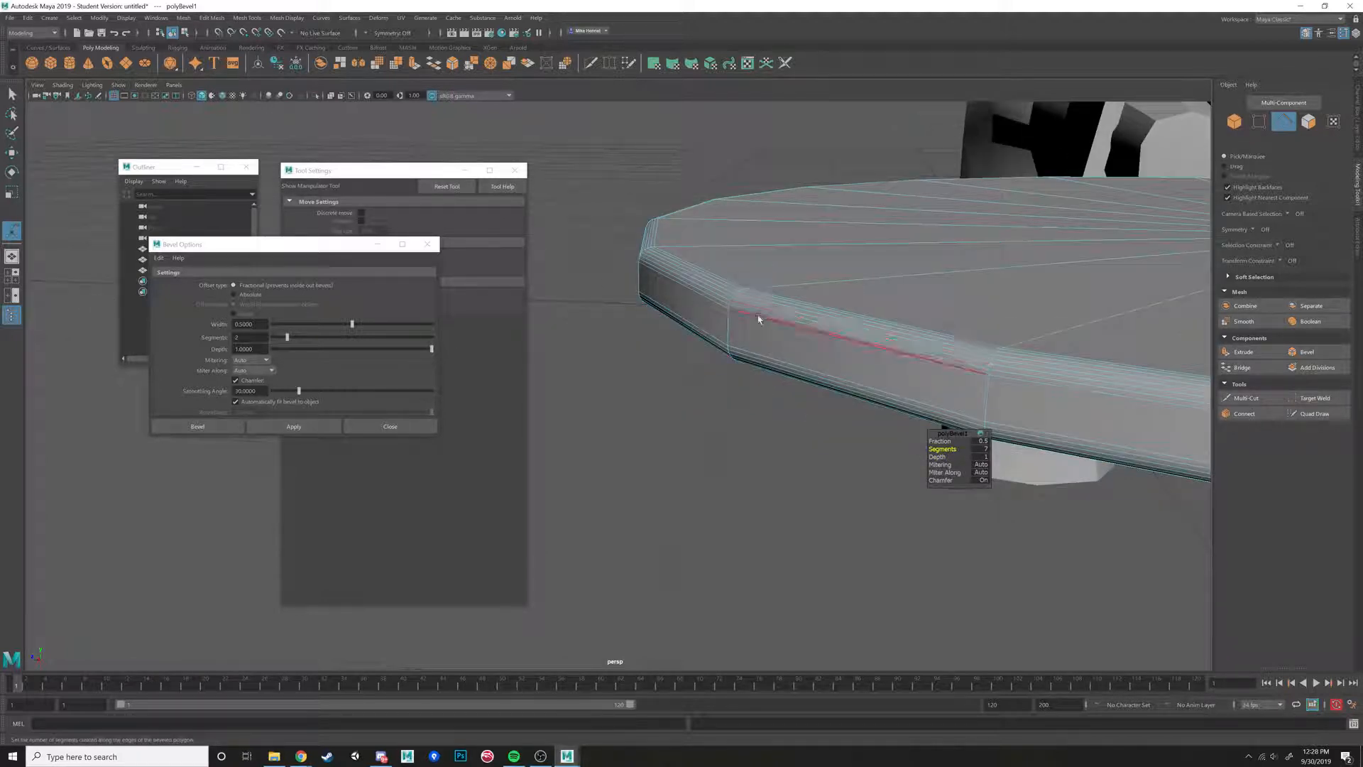
alt+drag(758, 314, 711, 349)
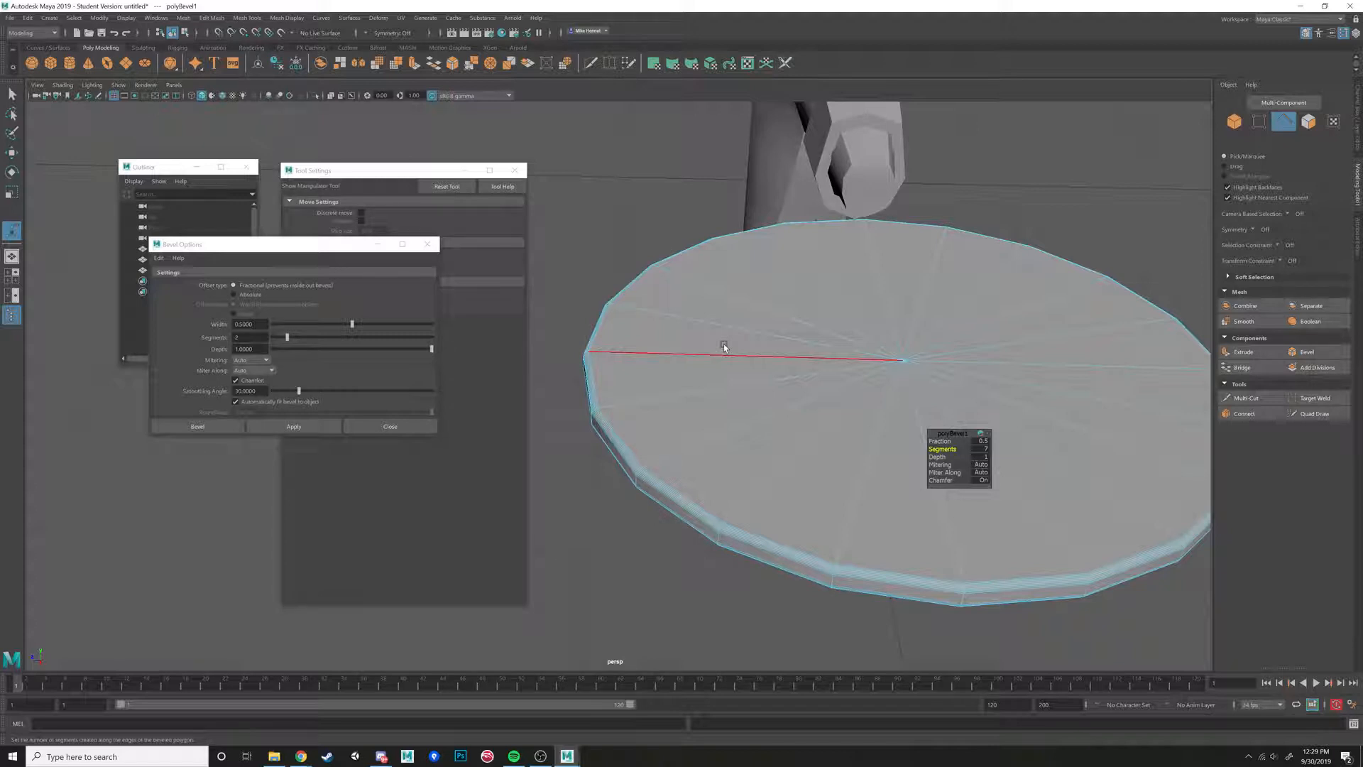
right_drag(723, 336, 785, 327)
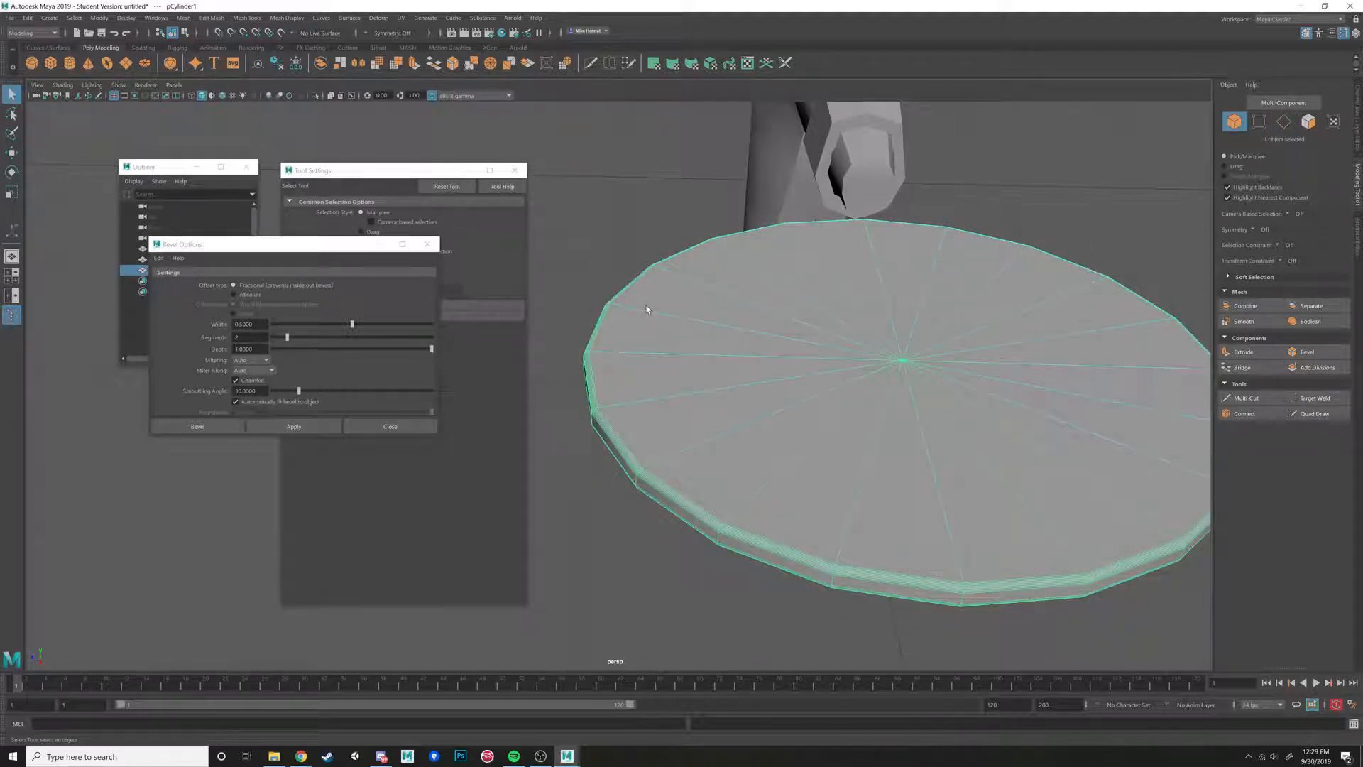
click(620, 218)
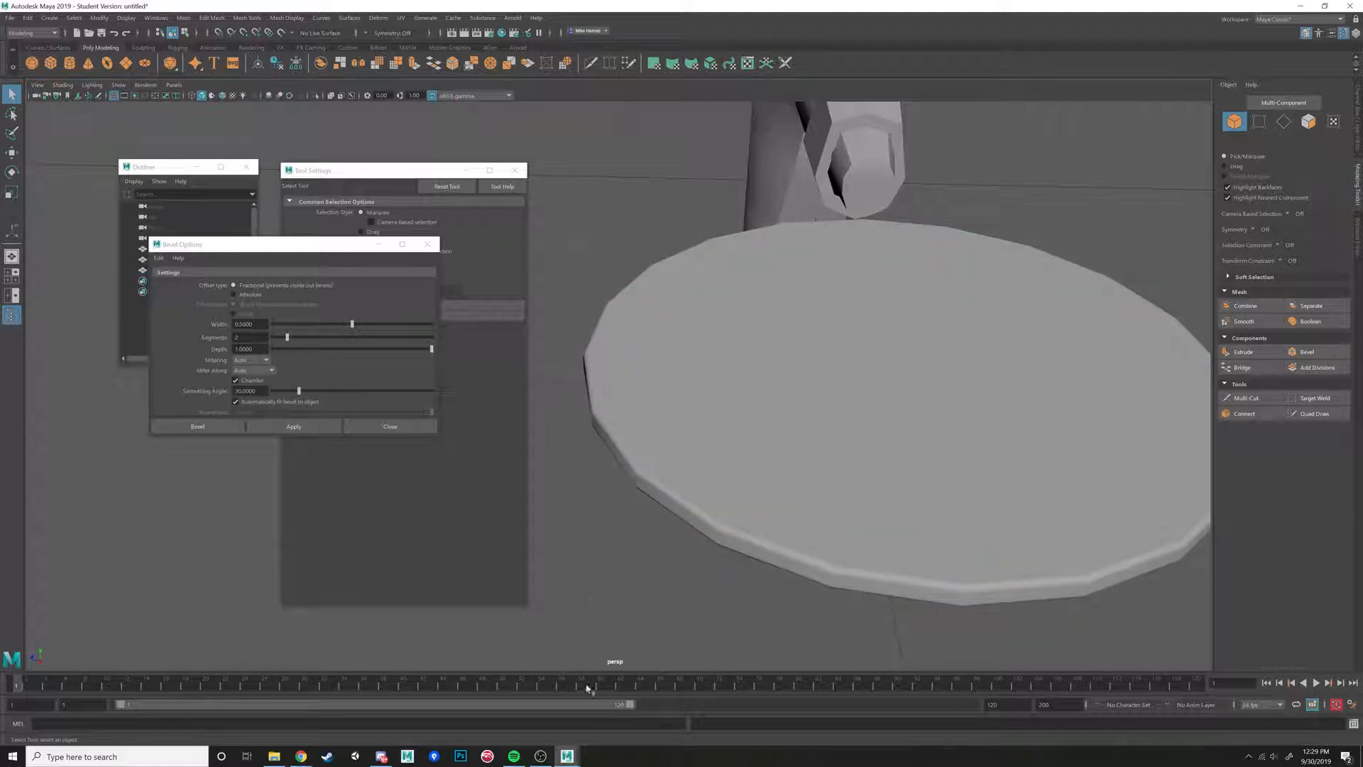